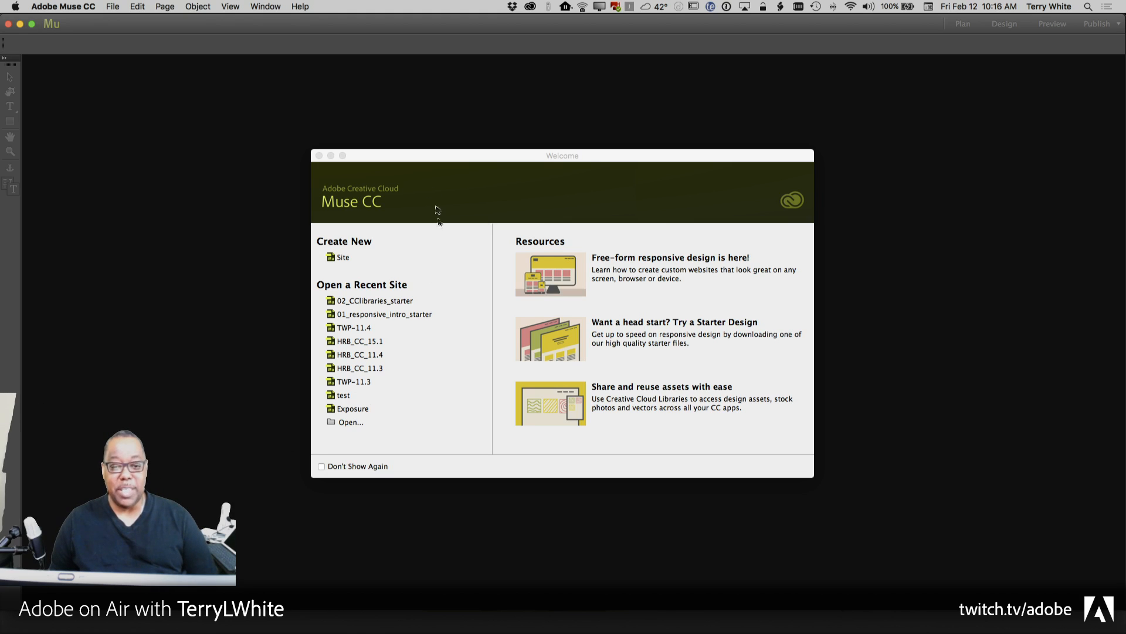
Open 01_responsive_intro_starter.muse from MuseCC_Feb2016_assets, inside Adobe Muse CC under CC Demo Files, and dismiss the missing-assets alert.
{"action": "left_click", "coordinate": [429, 168]}
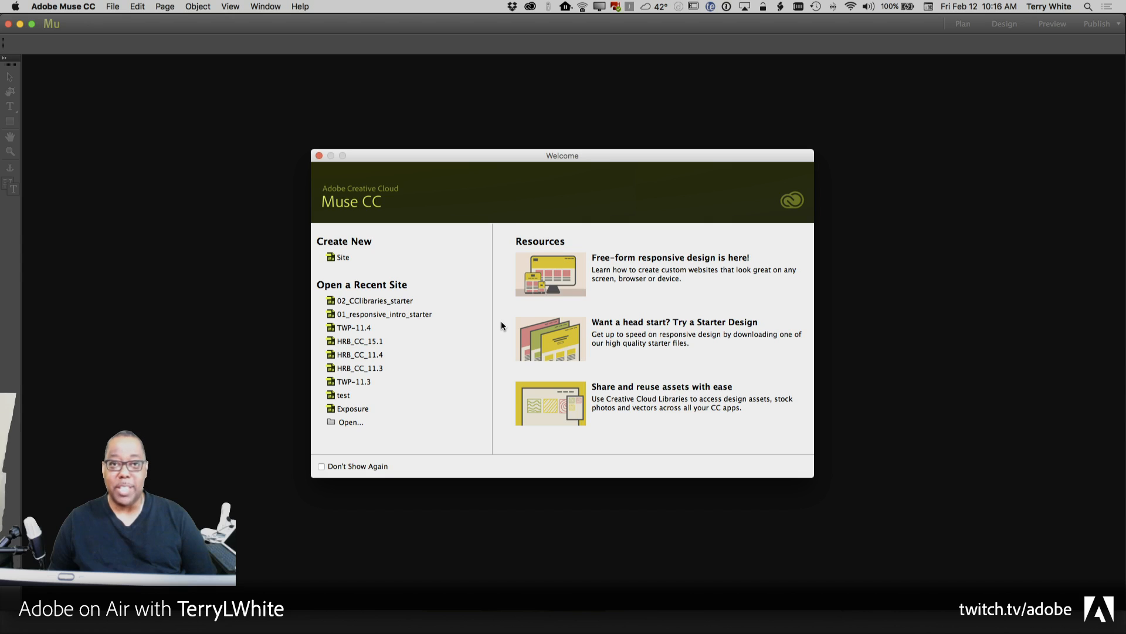
{"action": "left_click", "coordinate": [352, 422]}
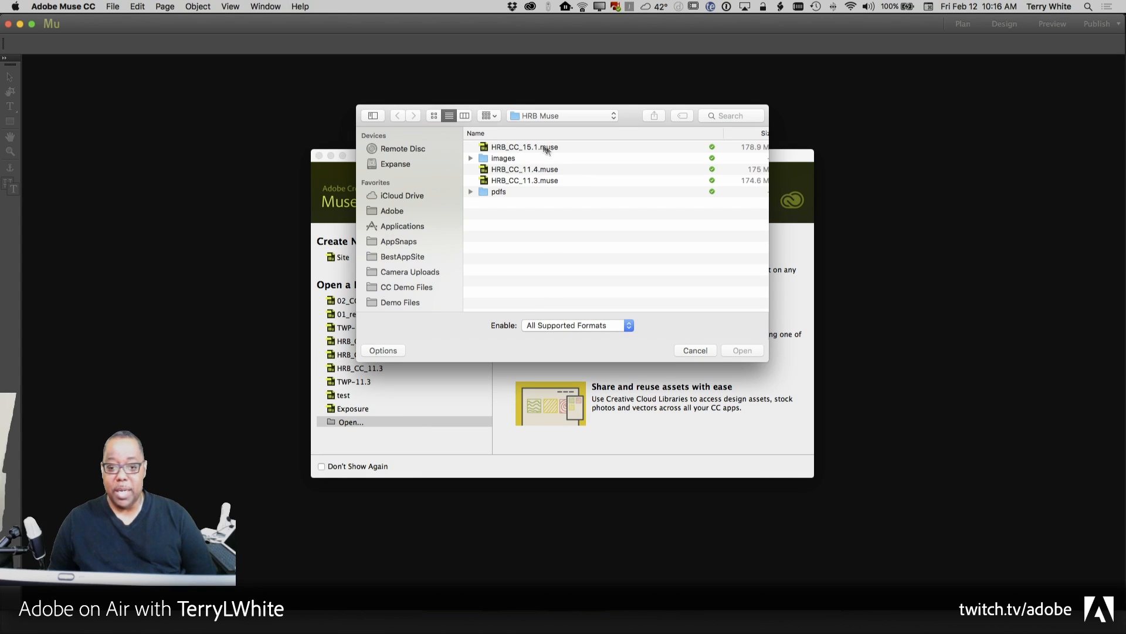
{"action": "left_click", "coordinate": [402, 286]}
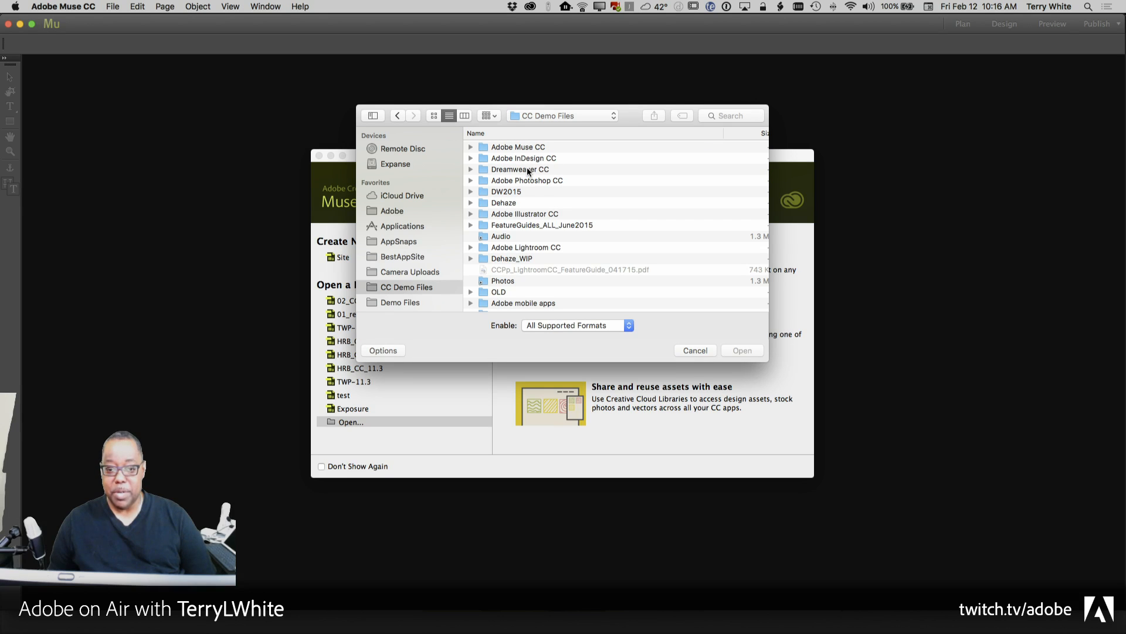
{"action": "double_click", "coordinate": [526, 148]}
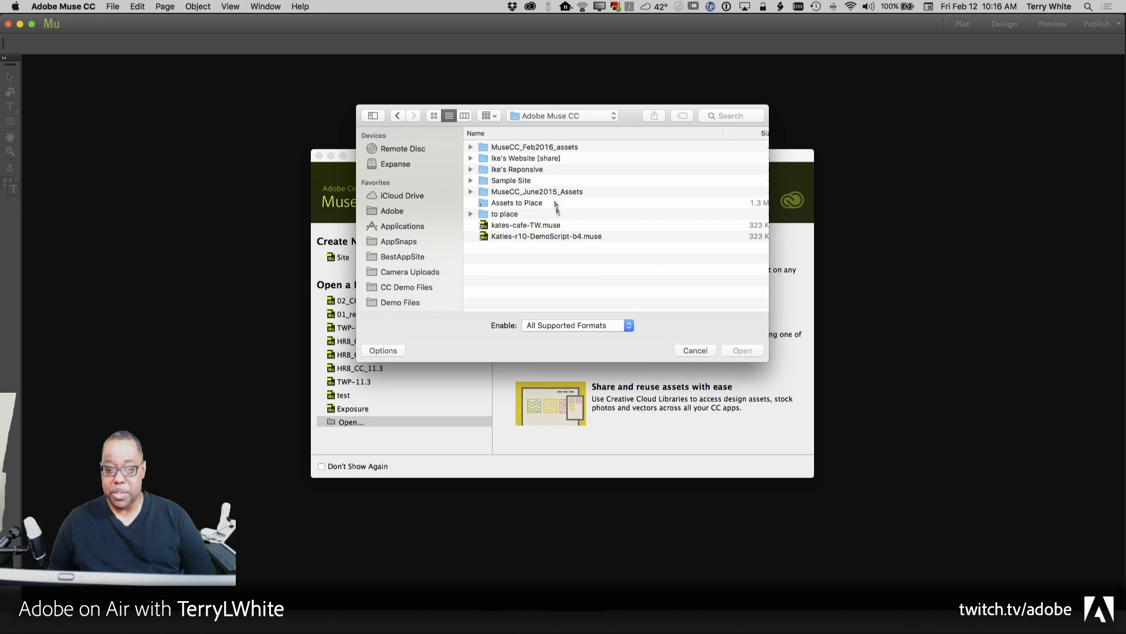
{"action": "double_click", "coordinate": [544, 146]}
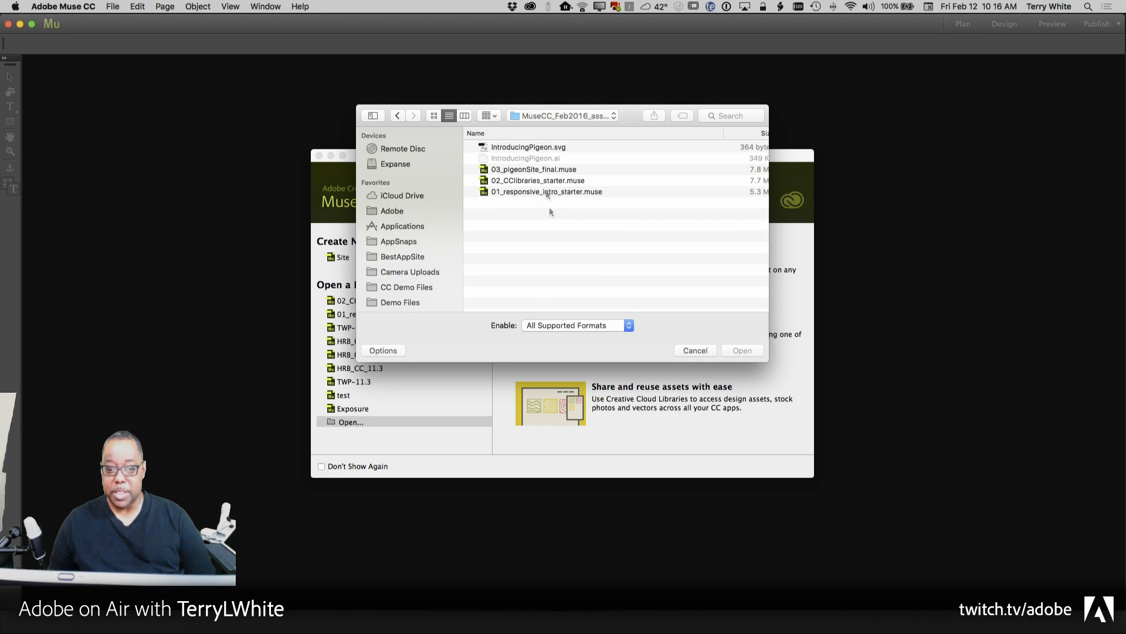
{"action": "left_click", "coordinate": [515, 192]}
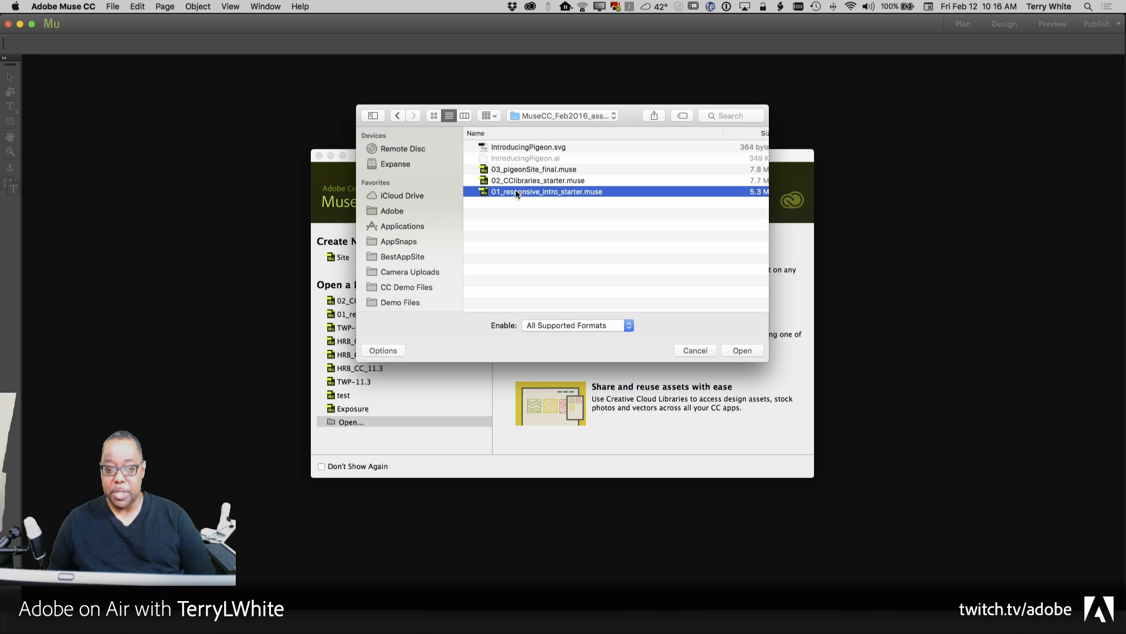
{"action": "left_click", "coordinate": [742, 351]}
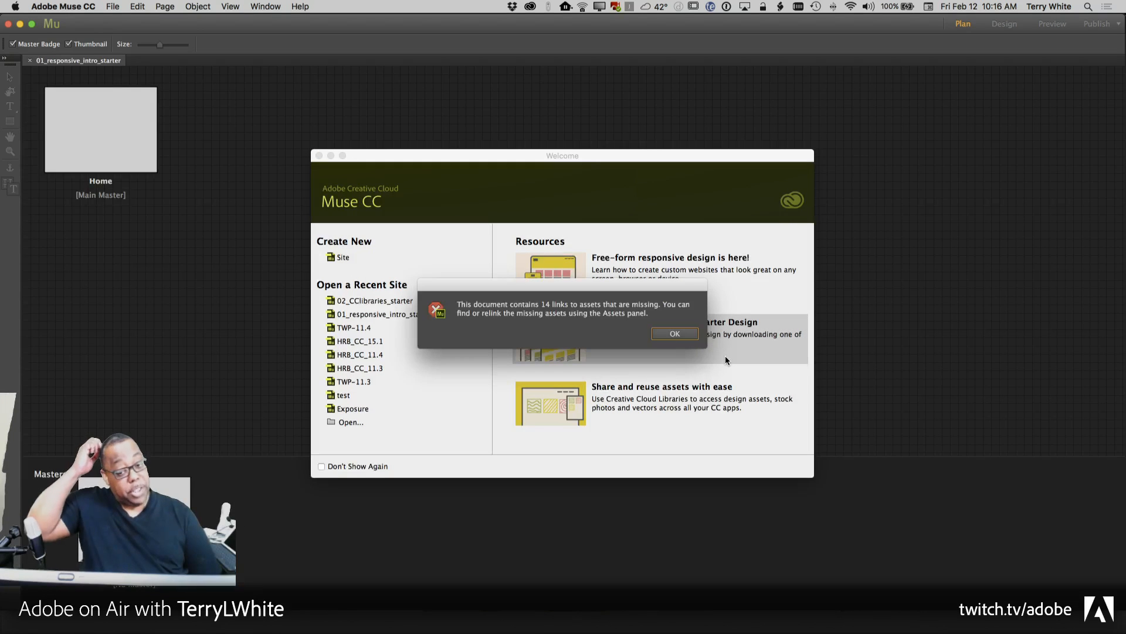
{"action": "left_click", "coordinate": [675, 332]}
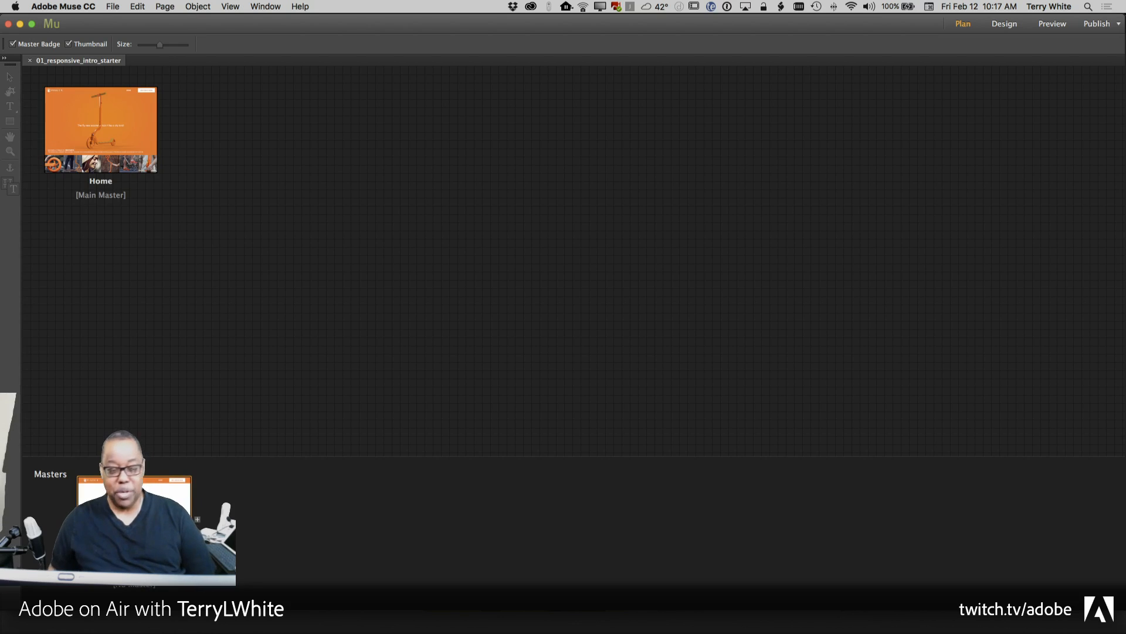
{"action": "left_click", "coordinate": [115, 9]}
{"action": "left_click", "coordinate": [120, 21]}
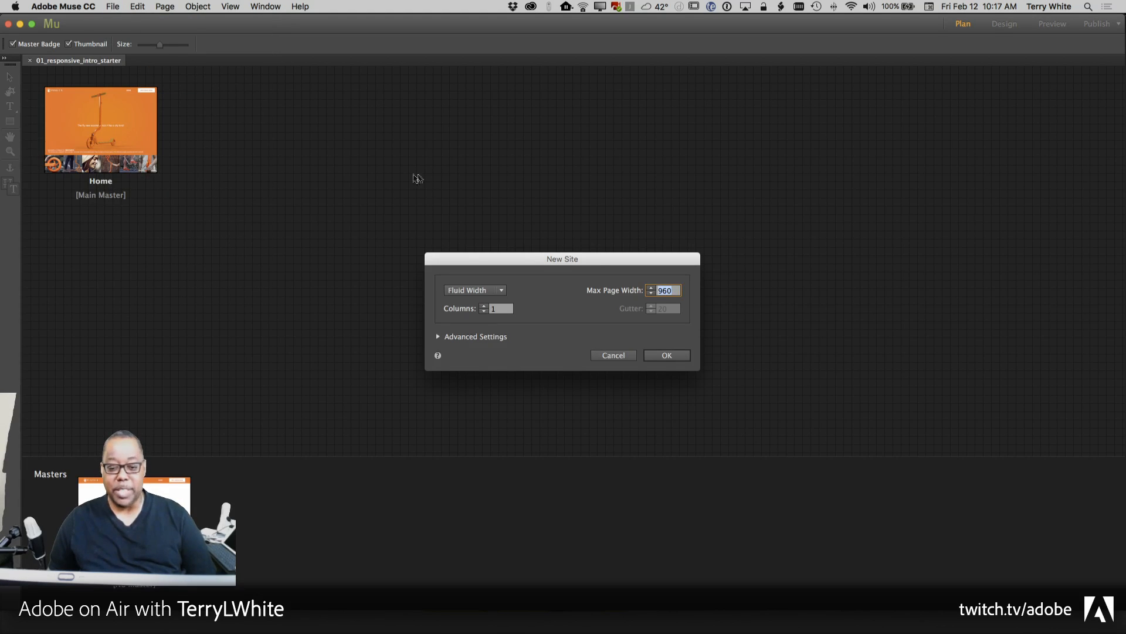
{"action": "left_click_drag", "start_coordinate": [575, 263], "coordinate": [451, 119]}
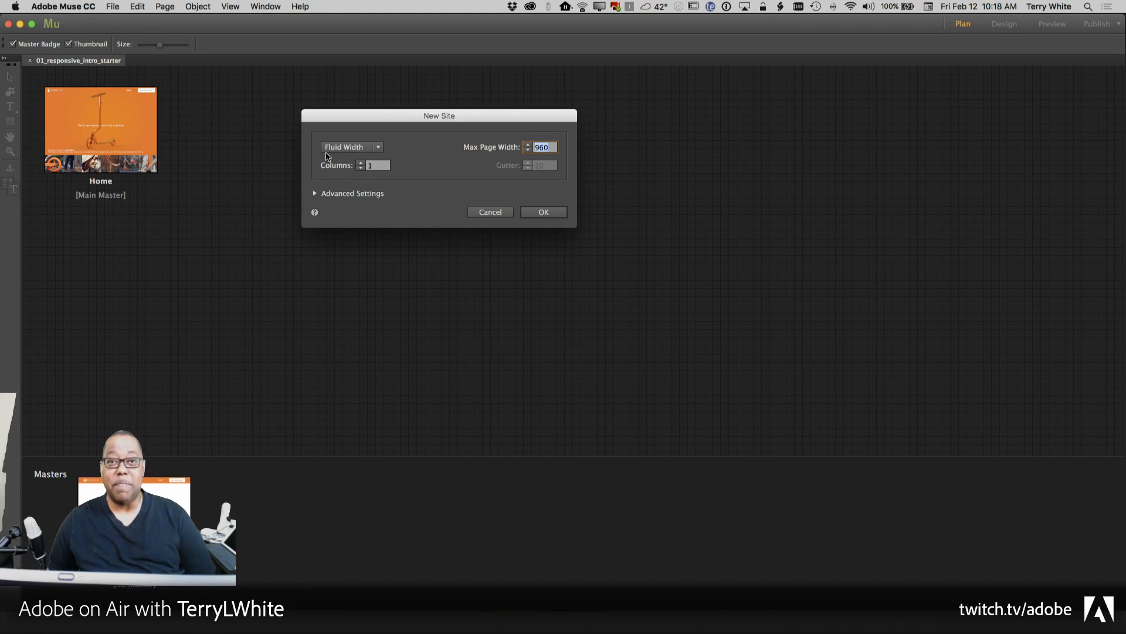
{"action": "left_click", "coordinate": [376, 147]}
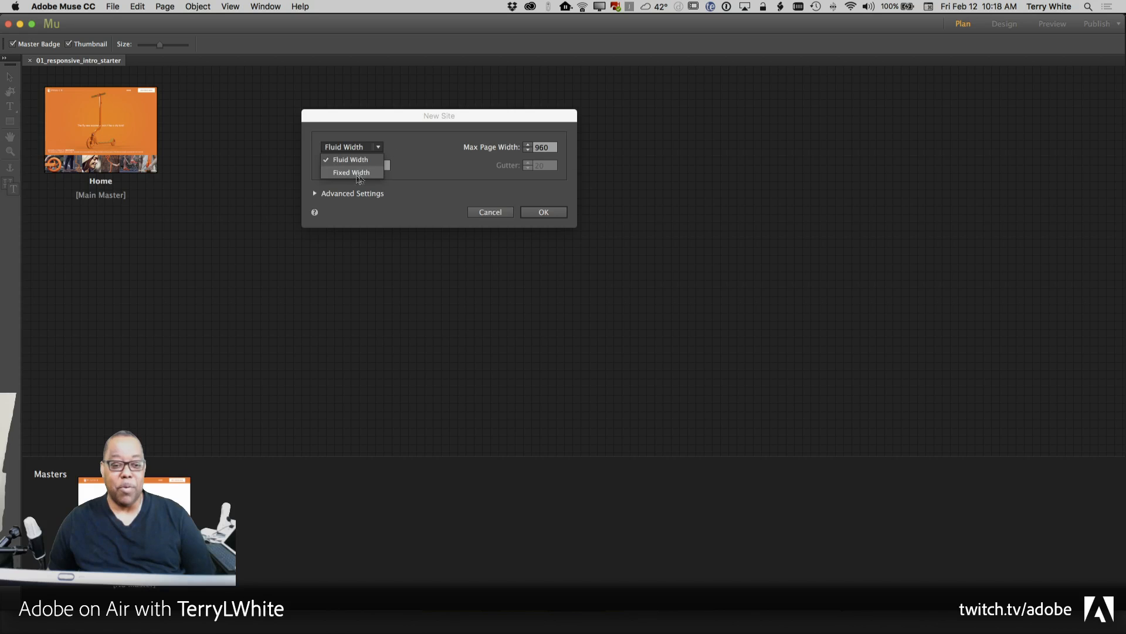
{"action": "left_click", "coordinate": [409, 150]}
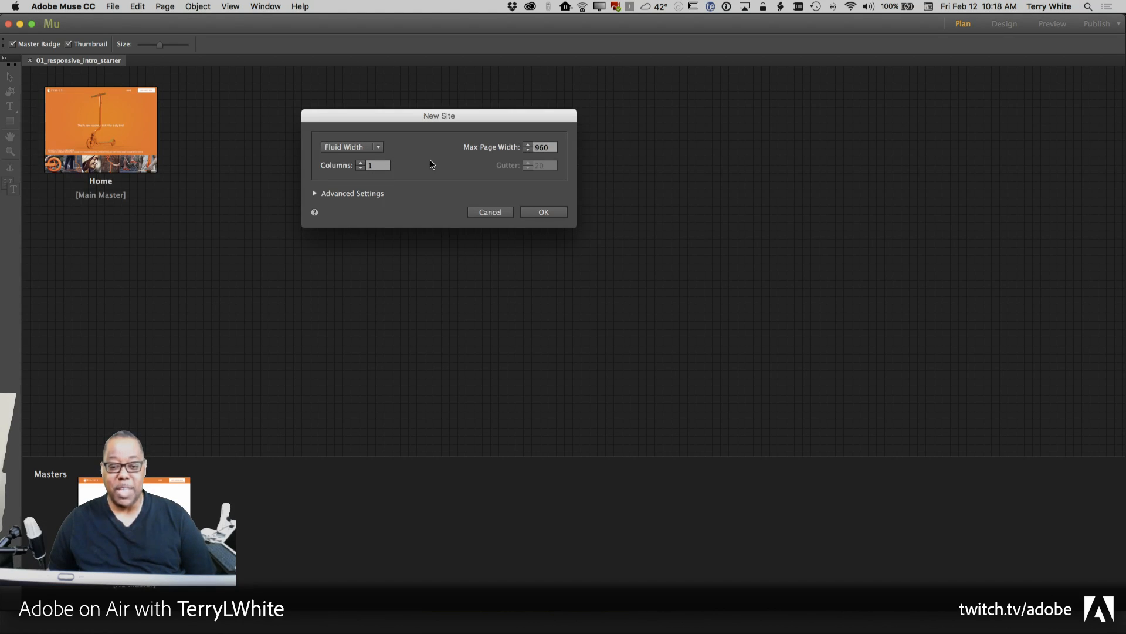
{"action": "left_click", "coordinate": [315, 194]}
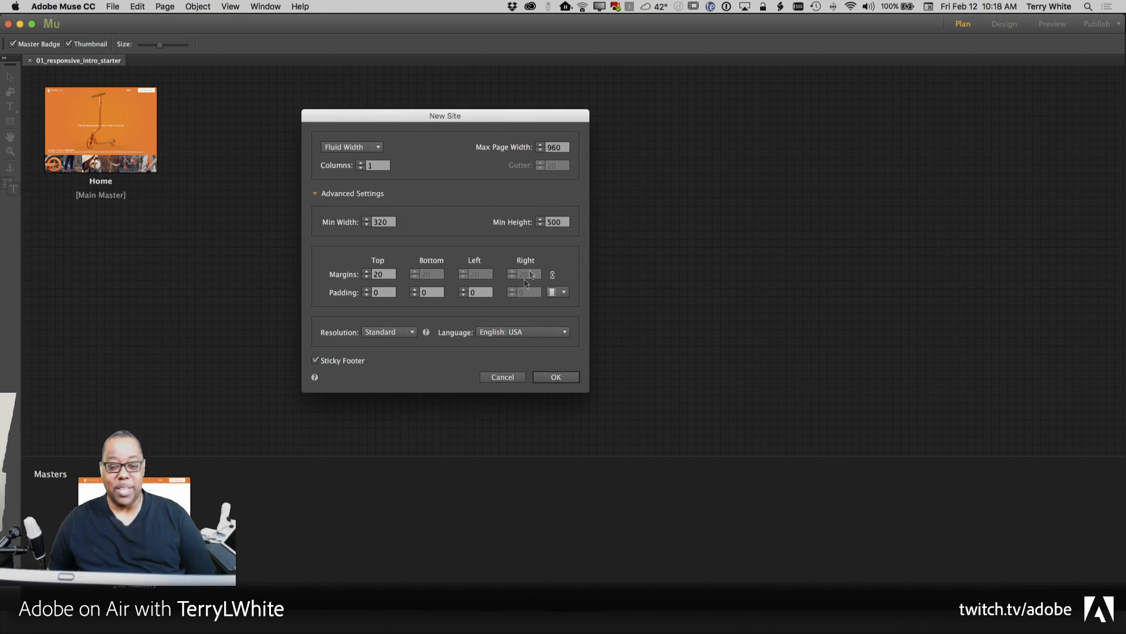
{"action": "left_click", "coordinate": [399, 333]}
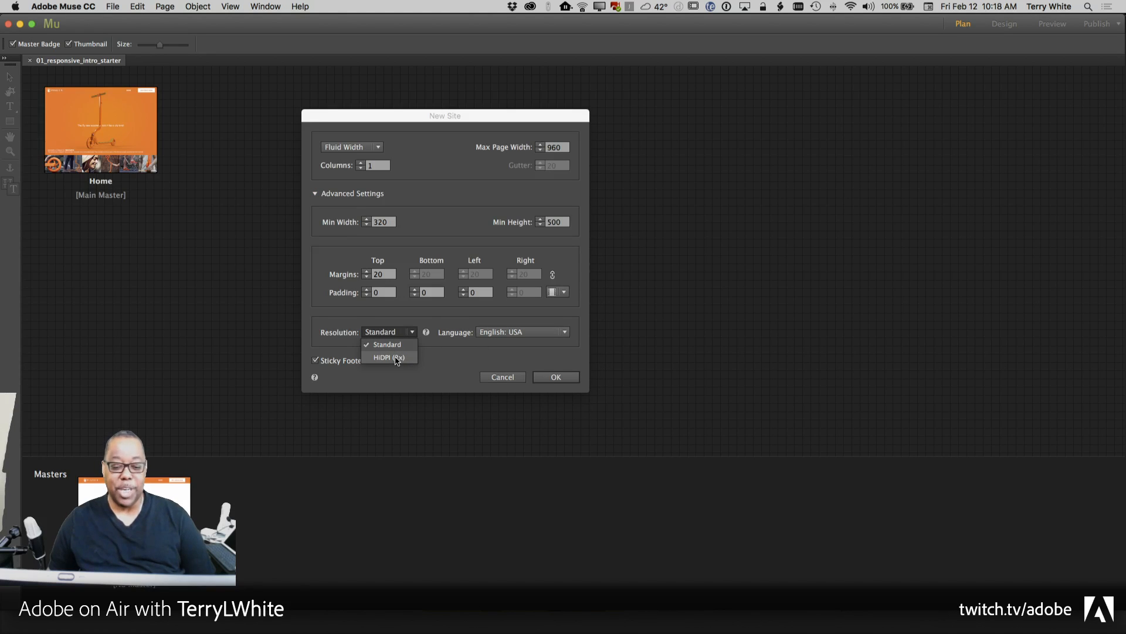
{"action": "left_click", "coordinate": [390, 357]}
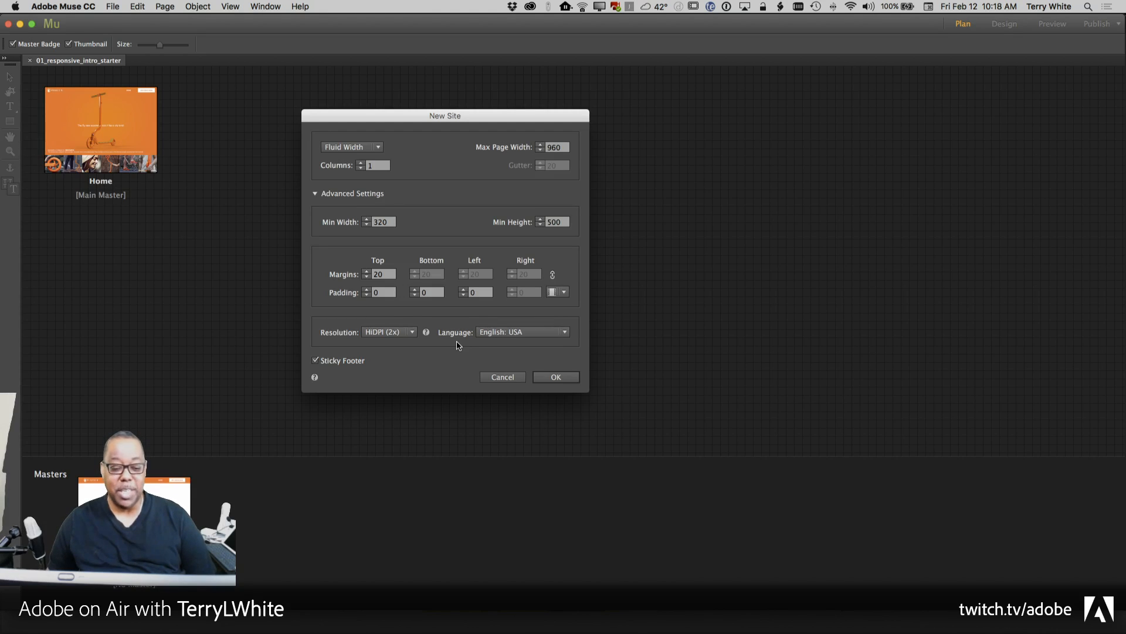
{"action": "left_click", "coordinate": [500, 378]}
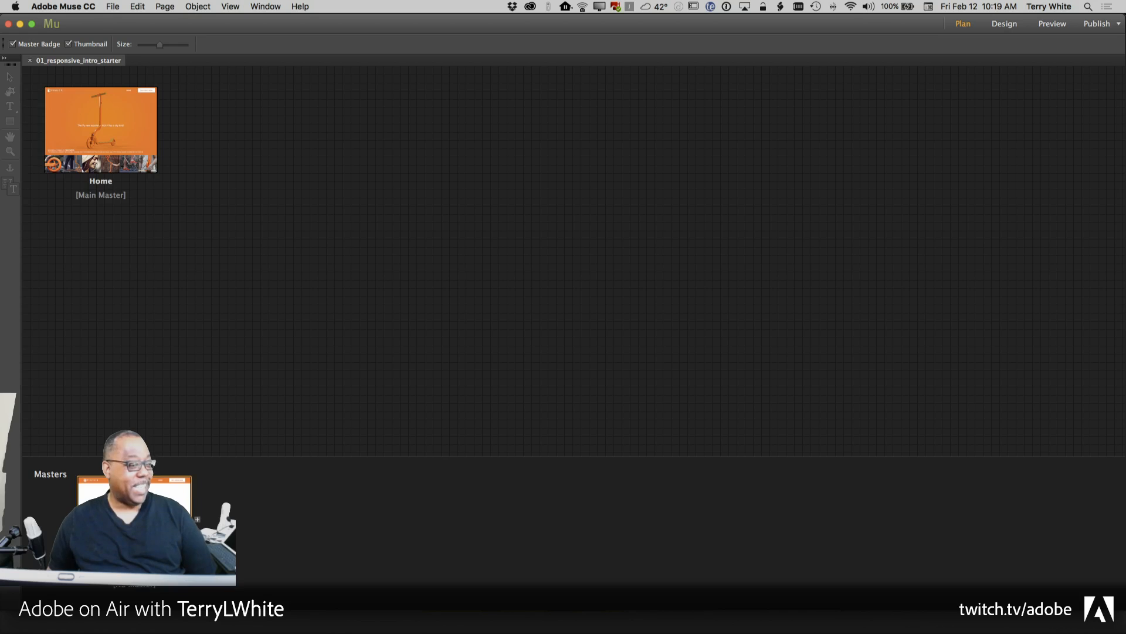
Open the site's master page for design editing and collapse the expanded layers list.
{"action": "double_click", "coordinate": [134, 518]}
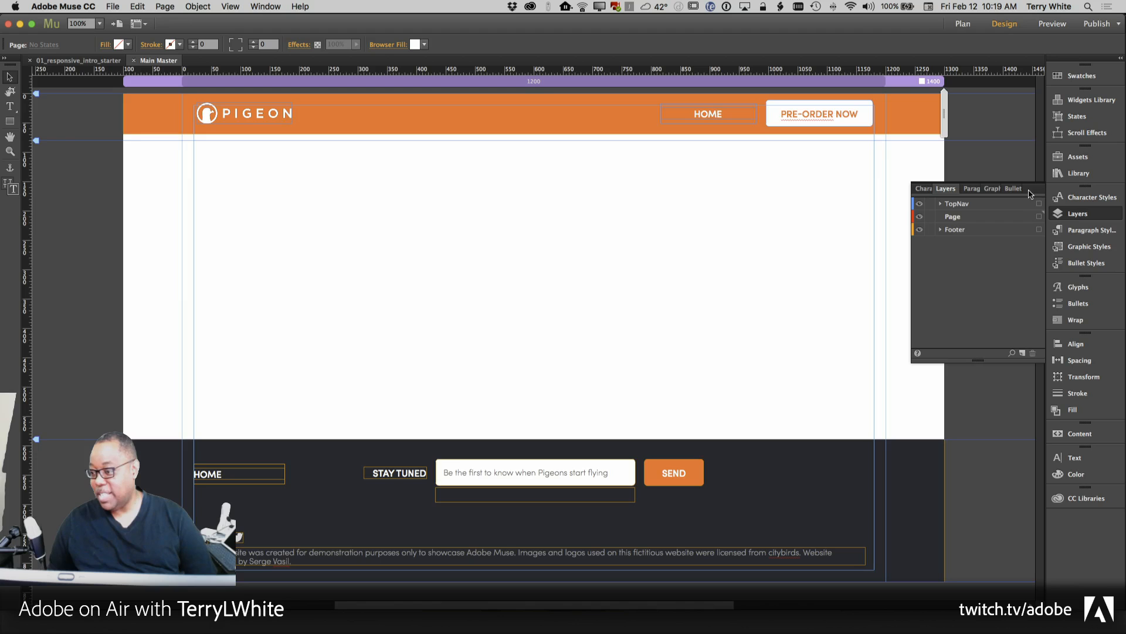
{"action": "left_click", "coordinate": [953, 192]}
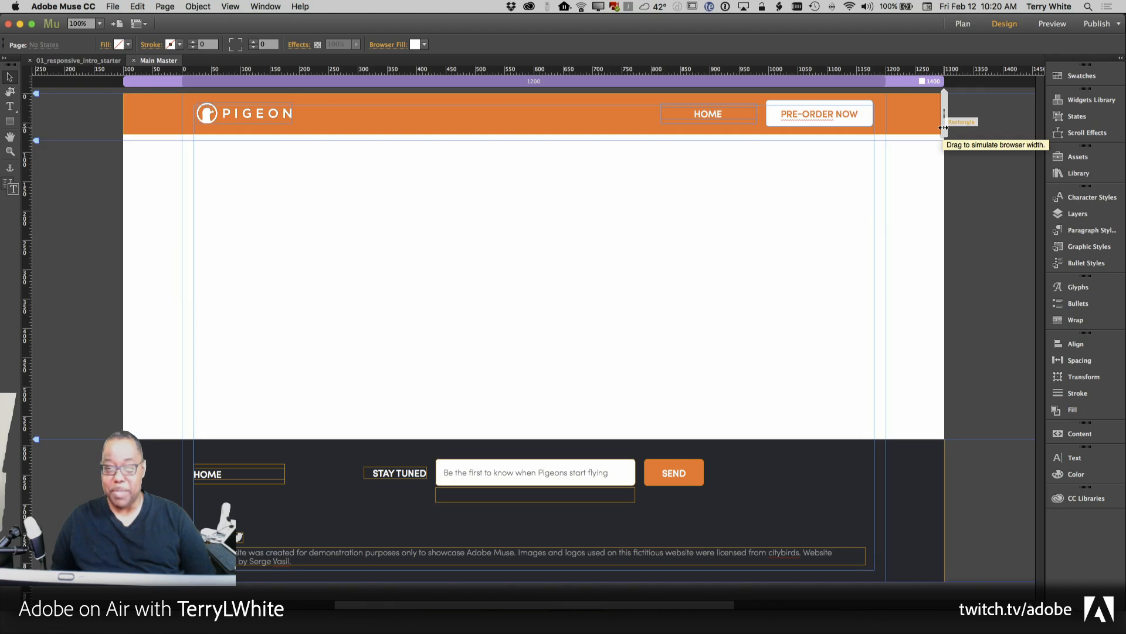
Simulate narrower browser widths on the master page and return to the 1400 breakpoint.
{"action": "mouse_move", "coordinate": [944, 127]}
{"action": "left_mouse_down"}
{"action": "mouse_move", "coordinate": [491, 171]}
{"action": "mouse_move", "coordinate": [769, 156]}
{"action": "left_mouse_up"}
{"action": "left_click_drag", "start_coordinate": [964, 156], "coordinate": [883, 148]}
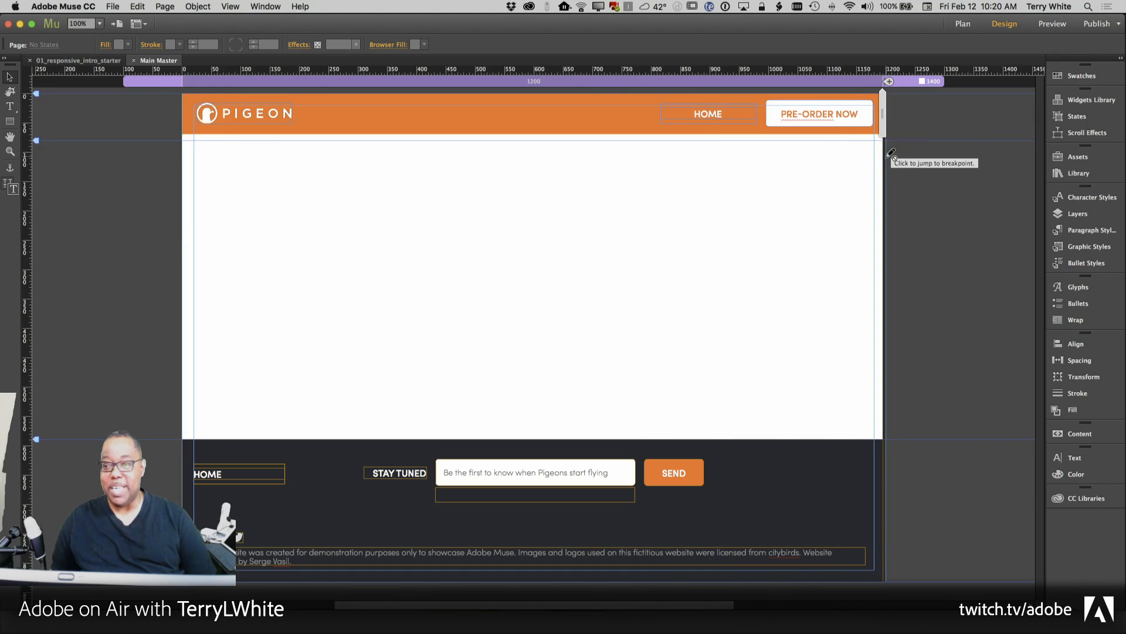
{"action": "left_click", "coordinate": [909, 83]}
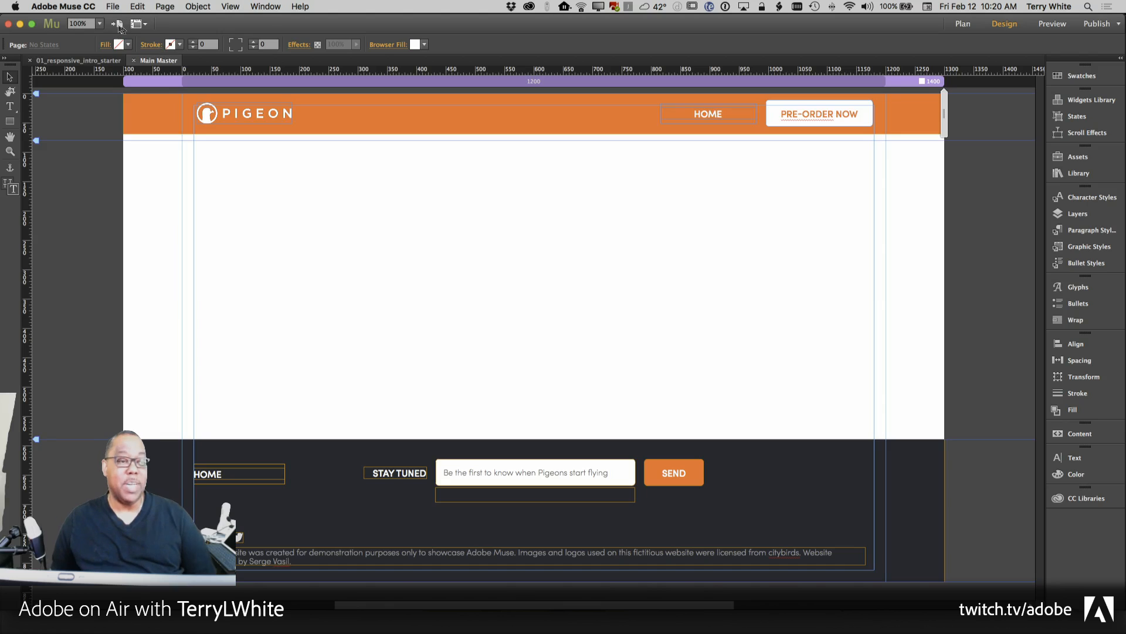
Examine the site's layout properties and close them without making changes.
{"action": "left_click", "coordinate": [113, 7]}
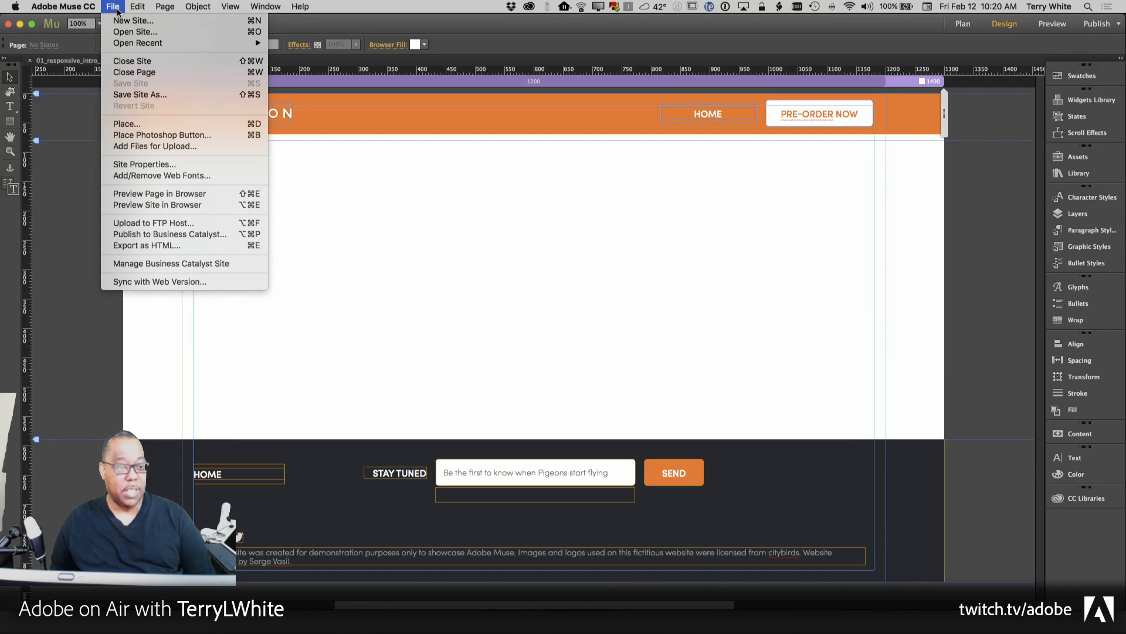
{"action": "left_click", "coordinate": [138, 166]}
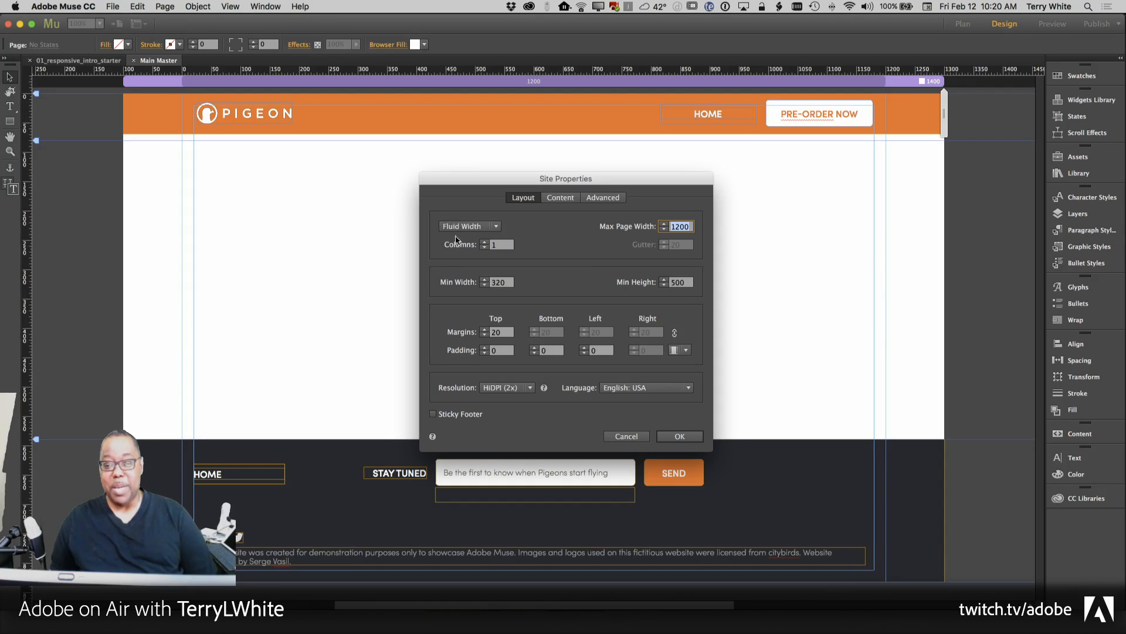
{"action": "left_click", "coordinate": [627, 437]}
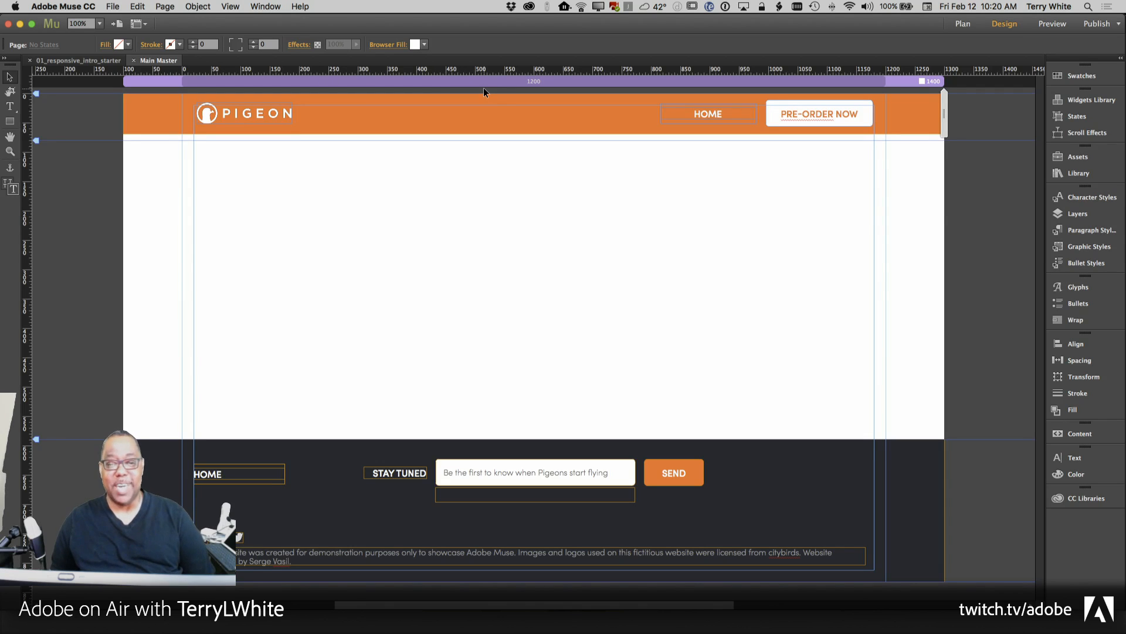
Hide the breakpoint bar above the master page and show it again.
{"action": "left_click", "coordinate": [233, 8]}
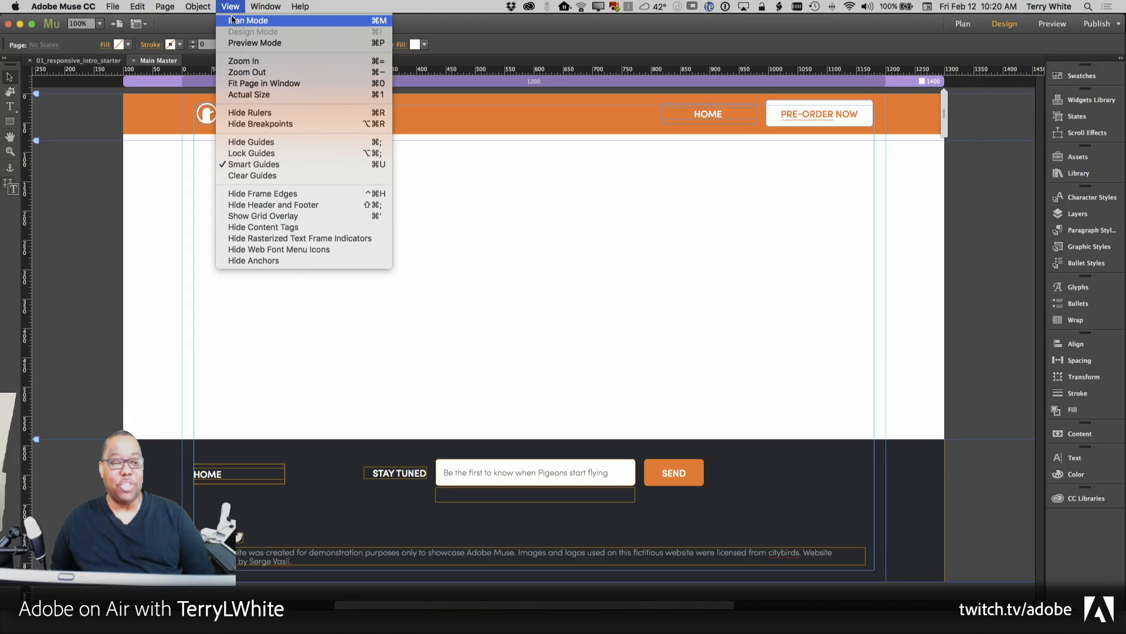
{"action": "left_click", "coordinate": [234, 124]}
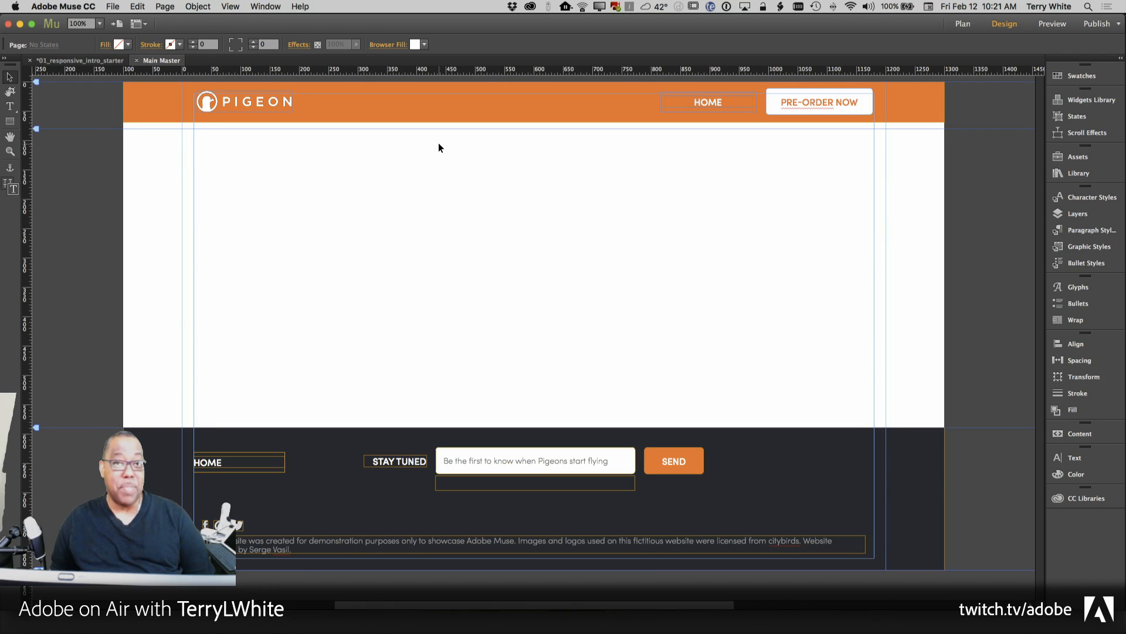
{"action": "left_click", "coordinate": [233, 6]}
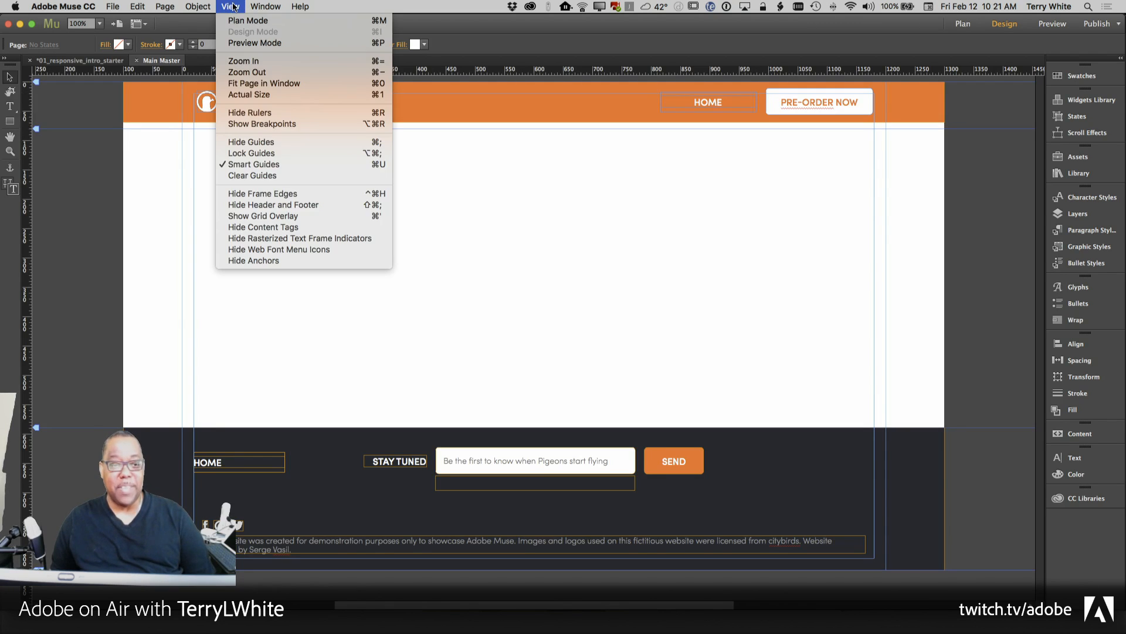
{"action": "left_click", "coordinate": [272, 124]}
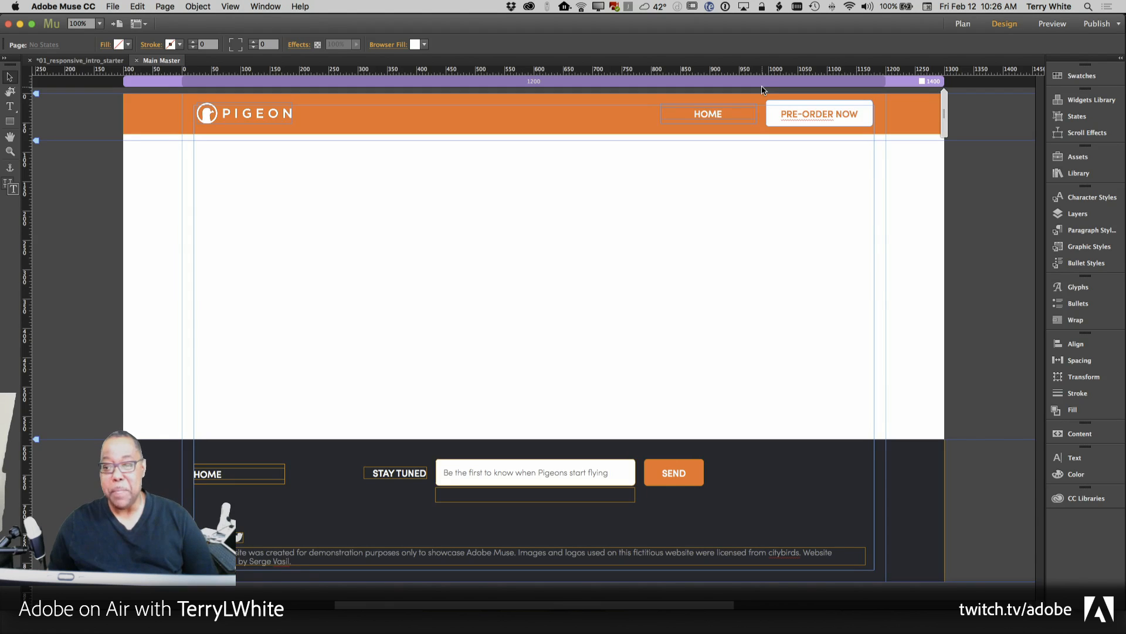
Switch the master page to Fluid Width, test a narrower browser width, and return to the 1200 breakpoint.
{"action": "right_click", "coordinate": [681, 85]}
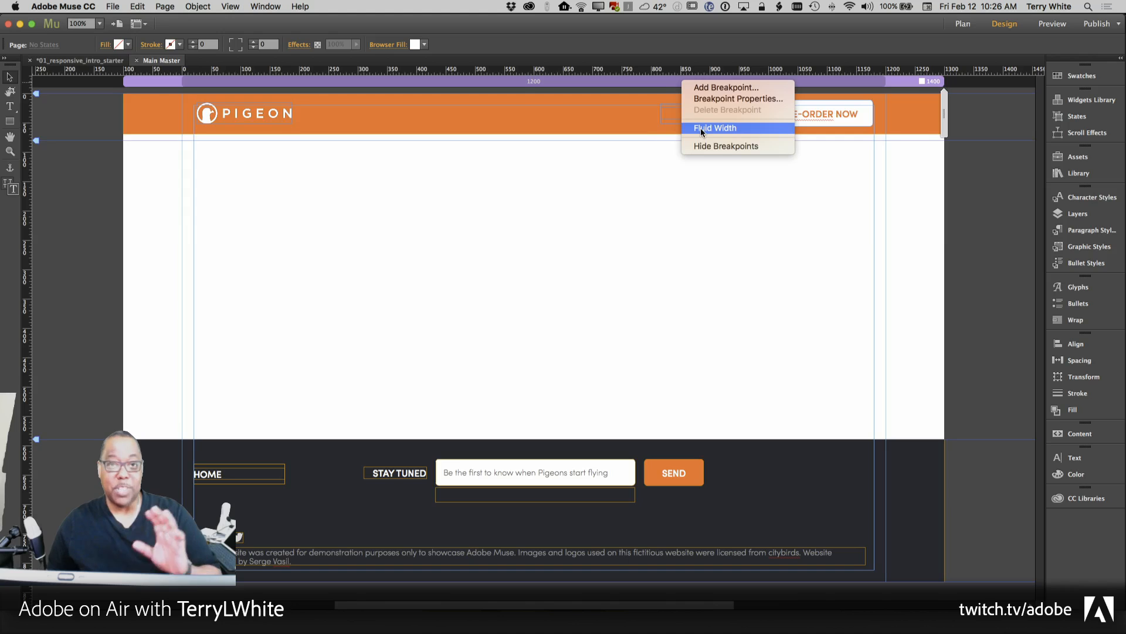
{"action": "left_click", "coordinate": [700, 128]}
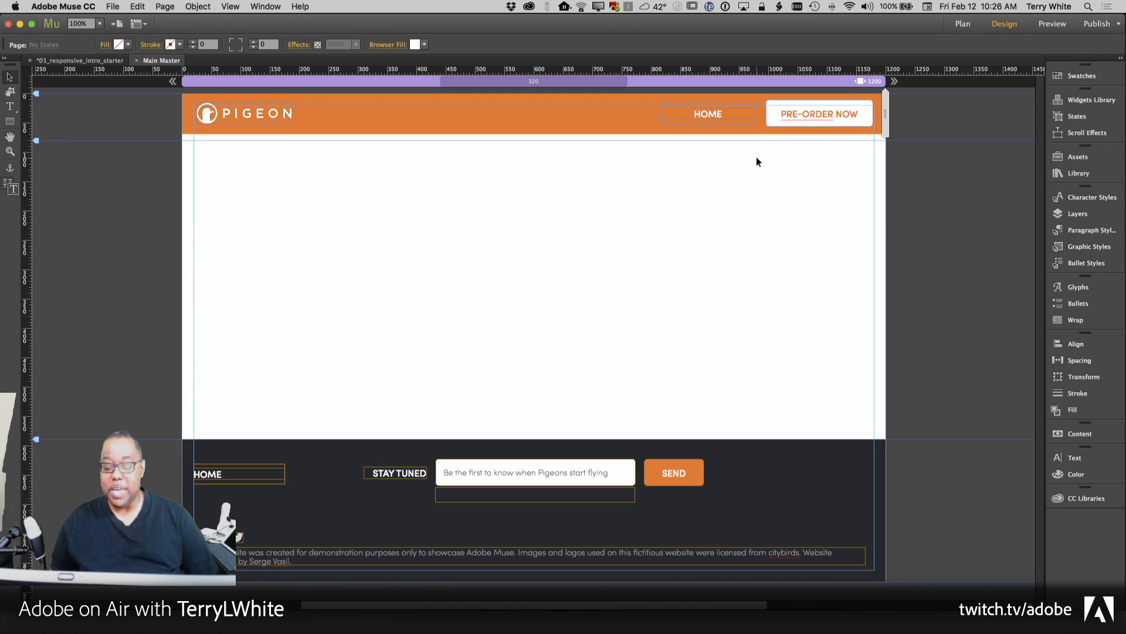
{"action": "mouse_move", "coordinate": [882, 127]}
{"action": "left_mouse_down"}
{"action": "mouse_move", "coordinate": [840, 133]}
{"action": "mouse_move", "coordinate": [851, 132]}
{"action": "left_mouse_up"}
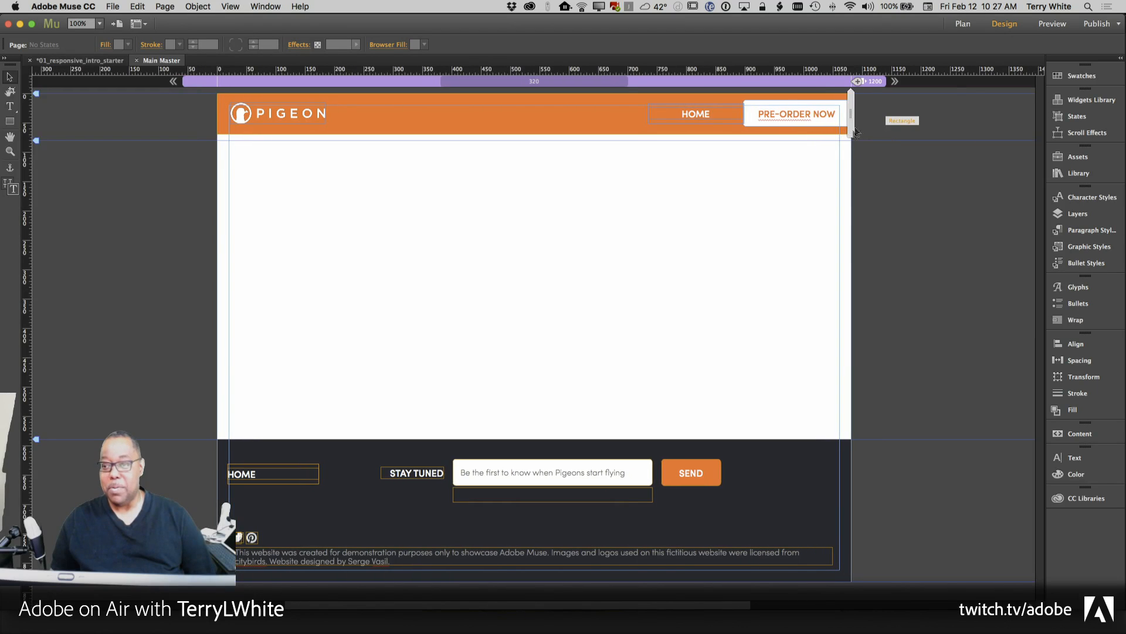
{"action": "left_click", "coordinate": [874, 83]}
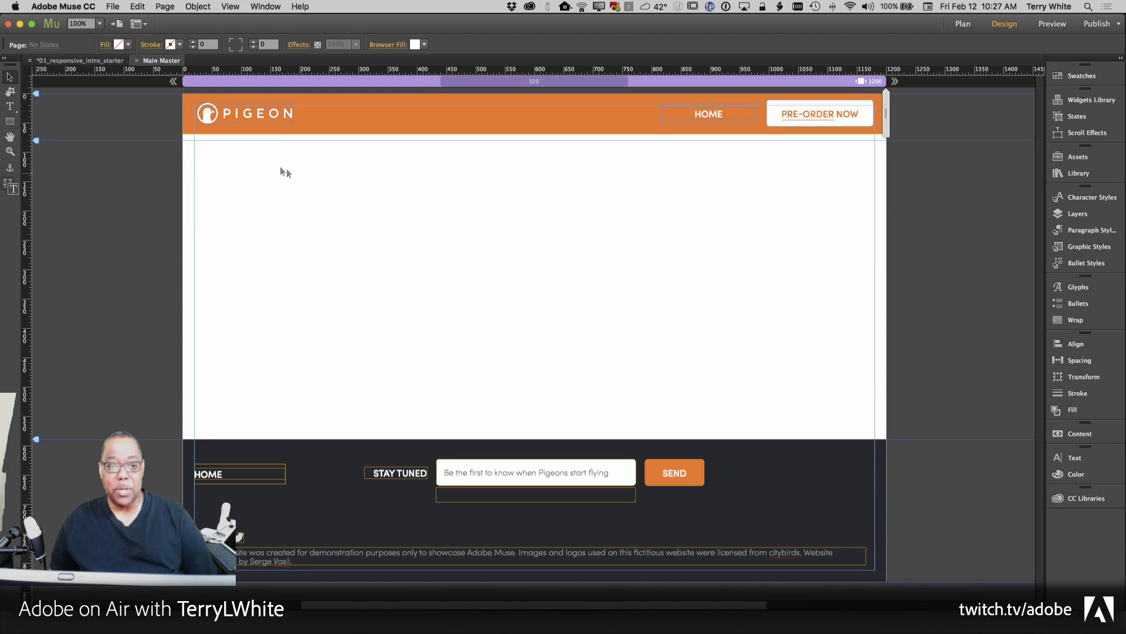
Examine the resize options available for the Pigeon logo in the header.
{"action": "left_click", "coordinate": [260, 118]}
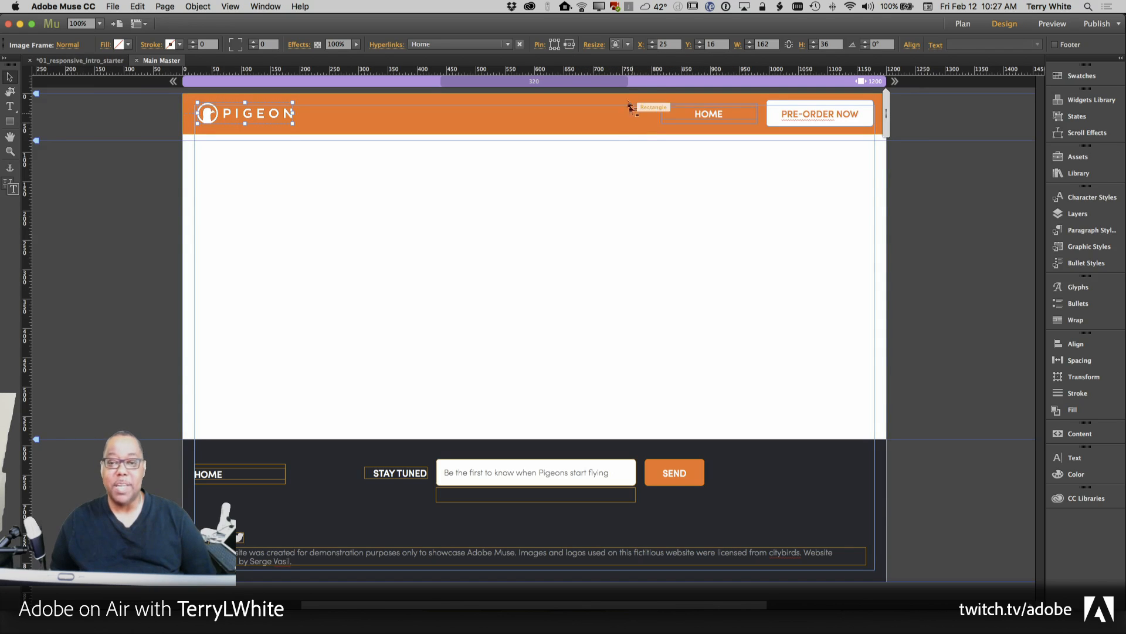
{"action": "left_click", "coordinate": [628, 45]}
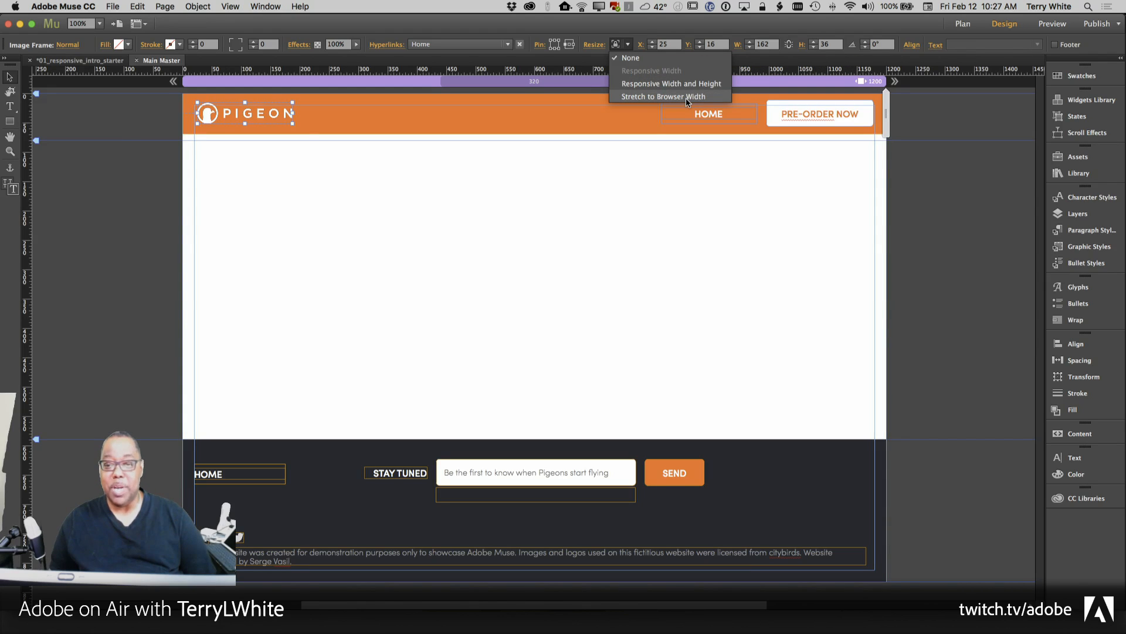
{"action": "left_click", "coordinate": [624, 33]}
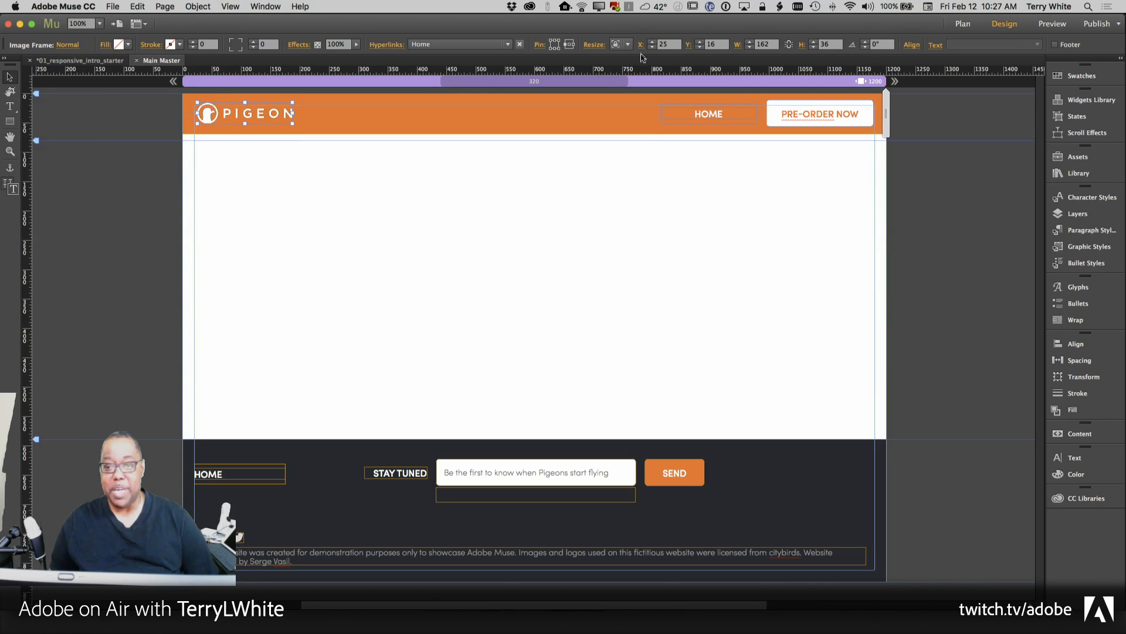
Pin the header's Home menu and Pre-Order Now button right and the footer's Home menu left, testing a narrower width before returning to 1200.
{"action": "left_click", "coordinate": [718, 111]}
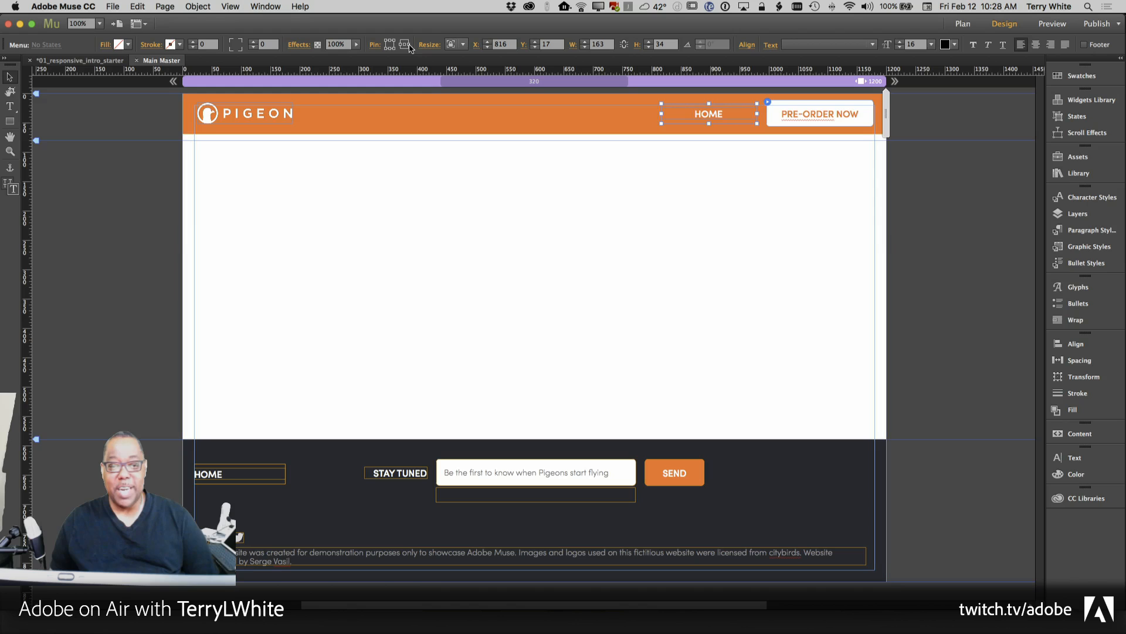
{"action": "left_click", "coordinate": [790, 113]}
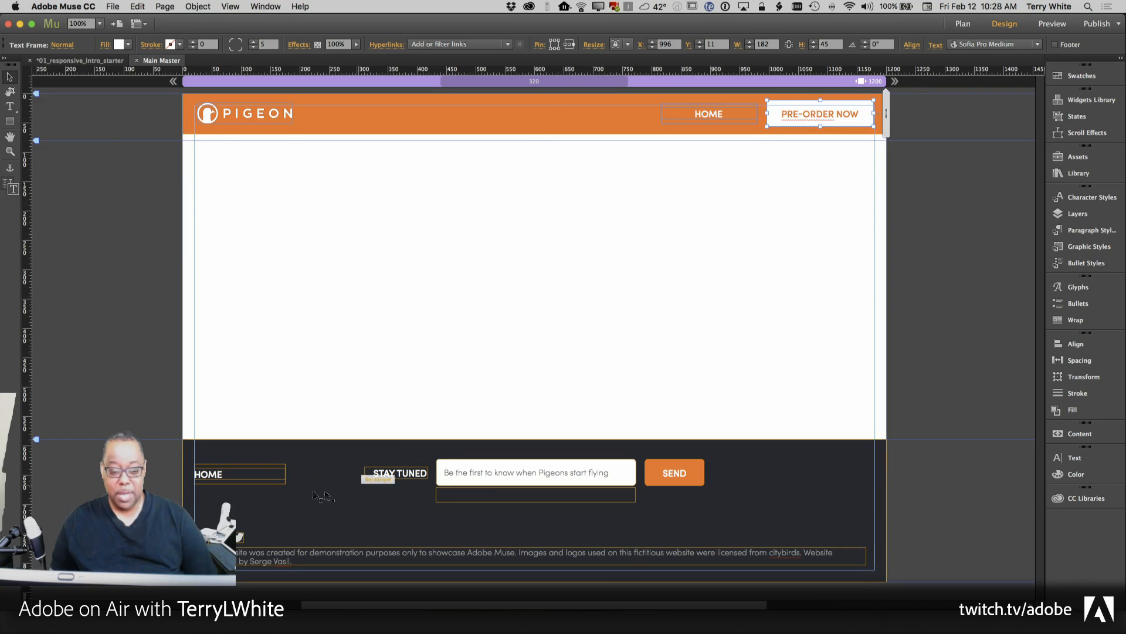
{"action": "left_click", "coordinate": [263, 482]}
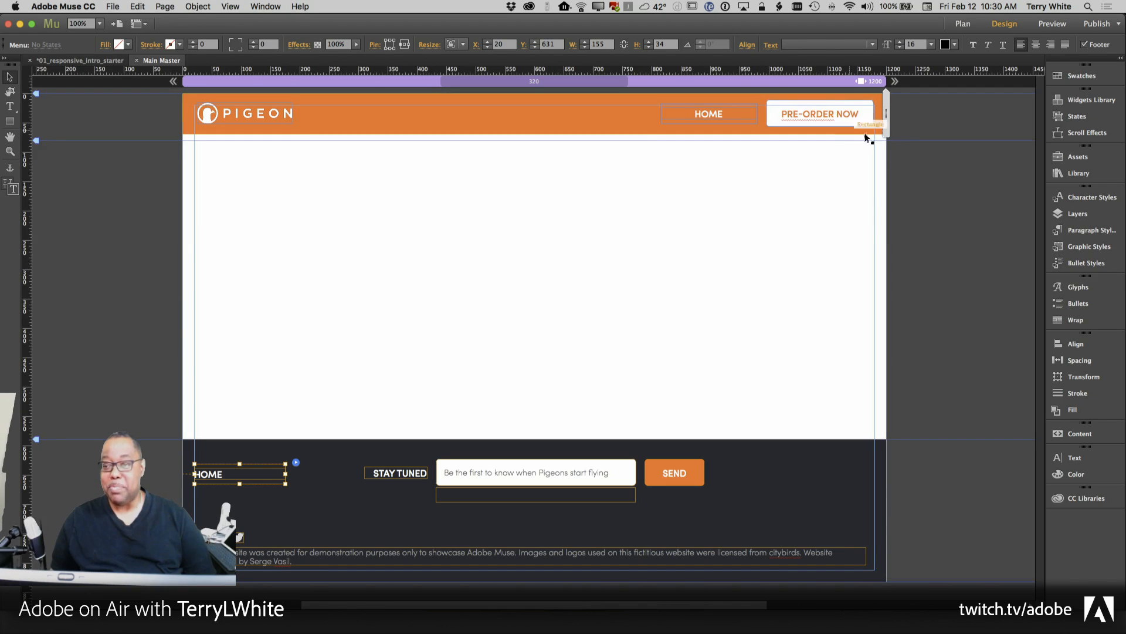
{"action": "left_click_drag", "start_coordinate": [885, 126], "coordinate": [831, 137]}
{"action": "left_click", "coordinate": [850, 84]}
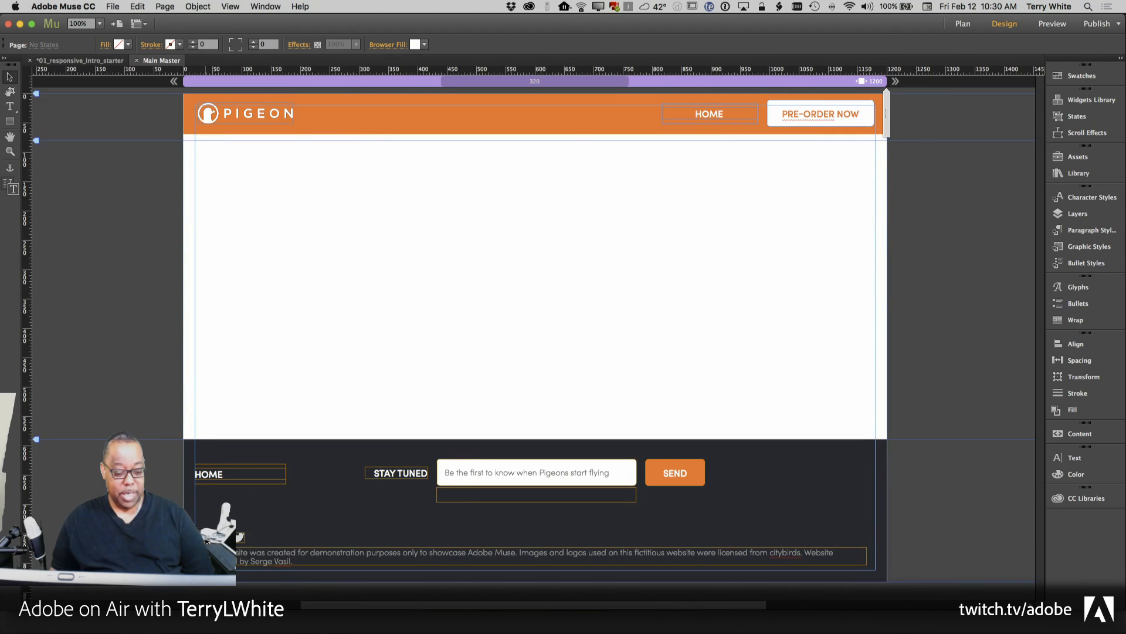
Pin the footer's Facebook, Pinterest and Twitter icons to the left of the browser.
{"action": "left_click", "coordinate": [207, 540]}
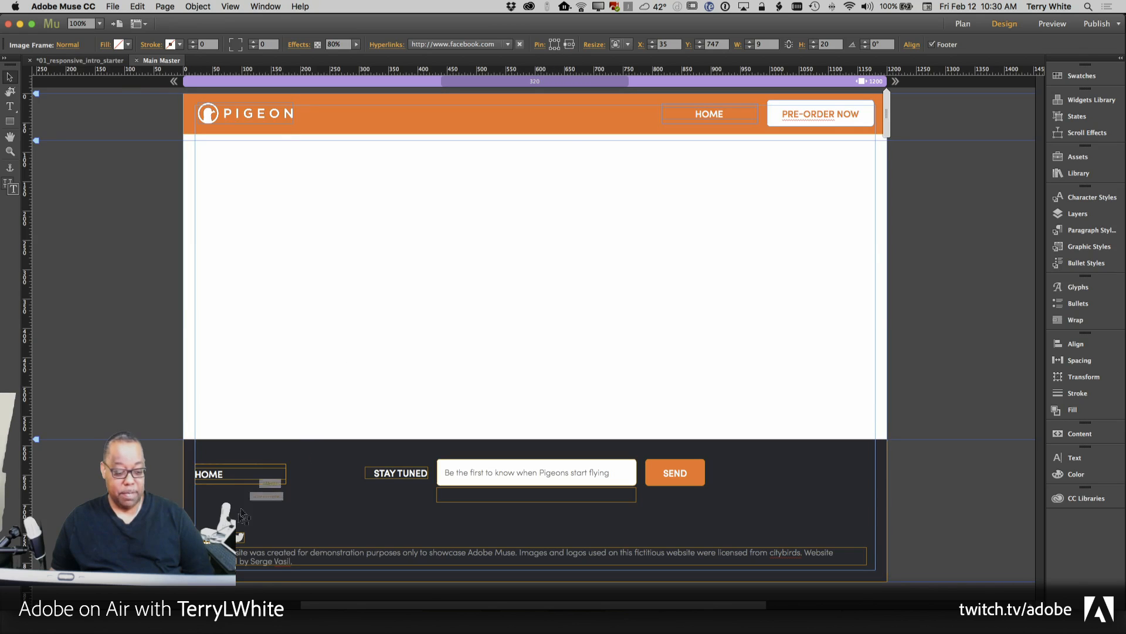
{"action": "left_click", "coordinate": [224, 537]}
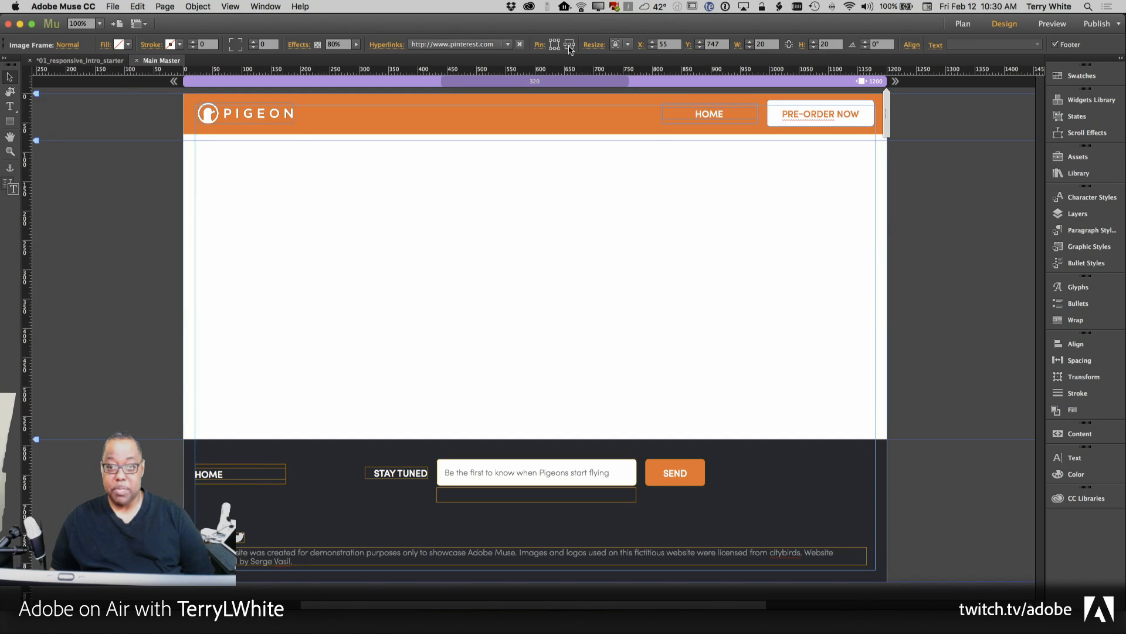
{"action": "left_click", "coordinate": [242, 537]}
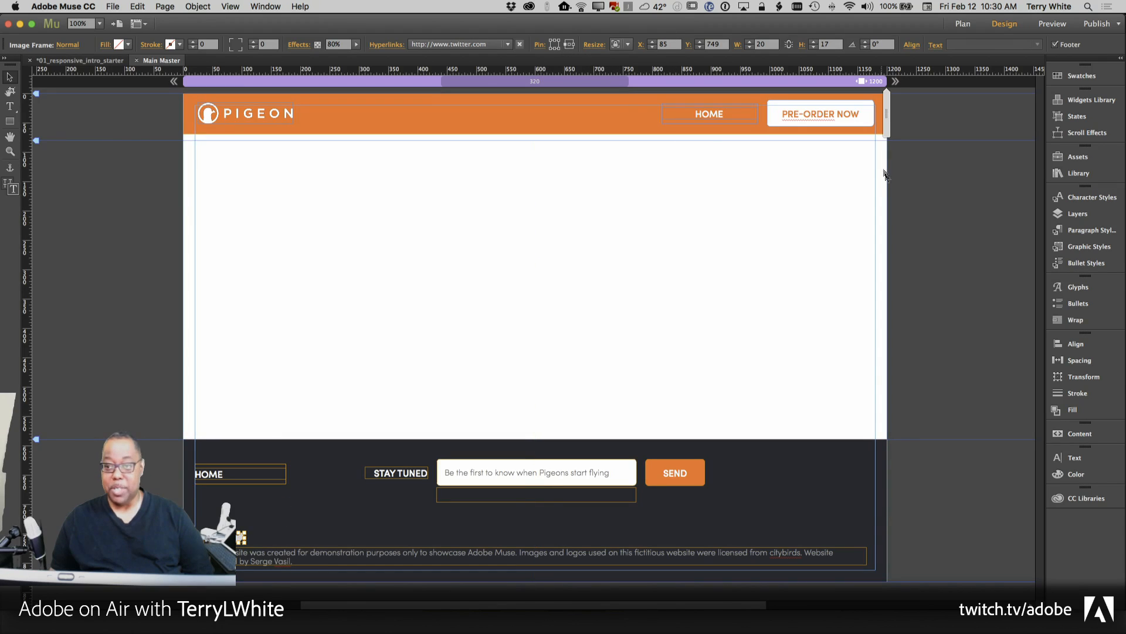
Narrow the master page gradually to about 815 px and create a new breakpoint at that width.
{"action": "left_click", "coordinate": [918, 176]}
{"action": "left_click_drag", "start_coordinate": [880, 112], "coordinate": [814, 121]}
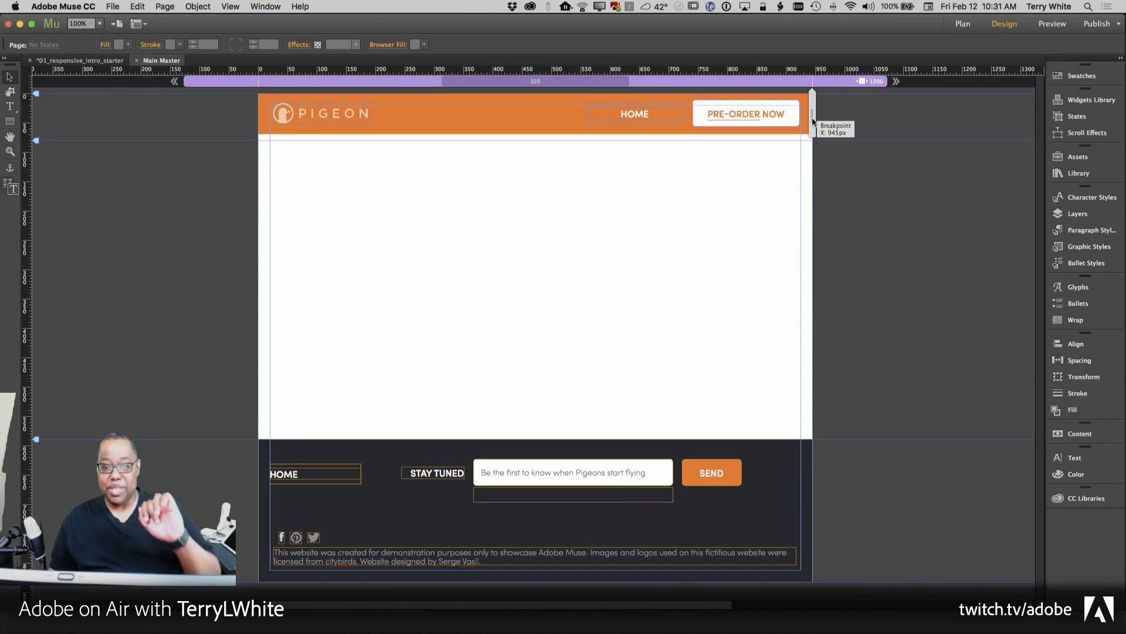
{"action": "left_click_drag", "start_coordinate": [813, 122], "coordinate": [811, 121]}
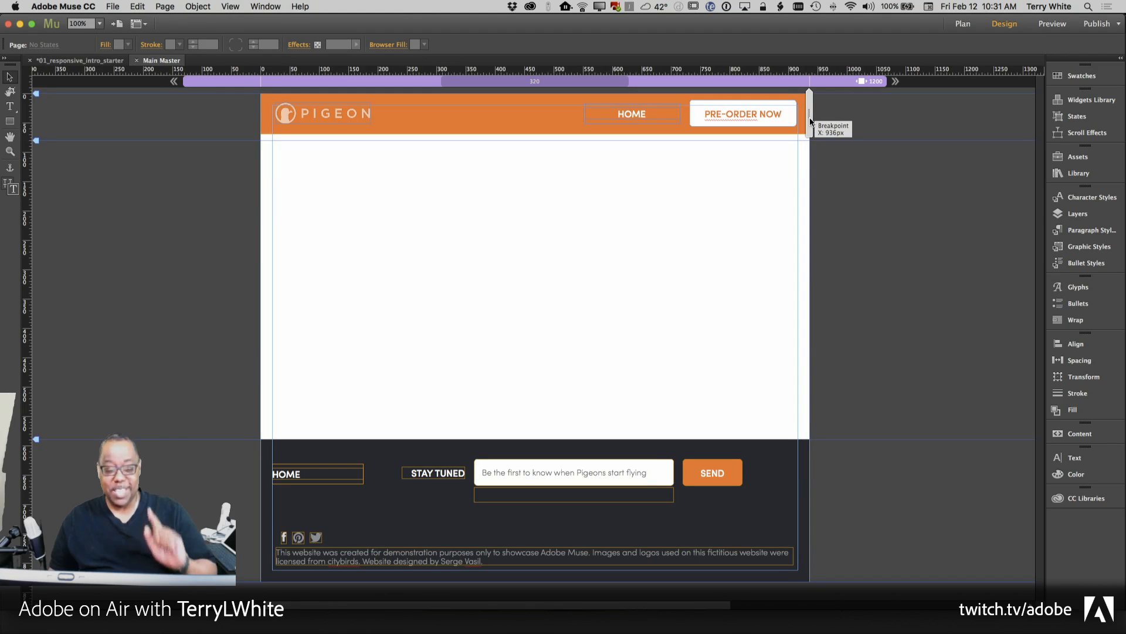
{"action": "mouse_move", "coordinate": [811, 122]}
{"action": "left_mouse_down"}
{"action": "mouse_move", "coordinate": [760, 133]}
{"action": "mouse_move", "coordinate": [774, 132]}
{"action": "left_mouse_up"}
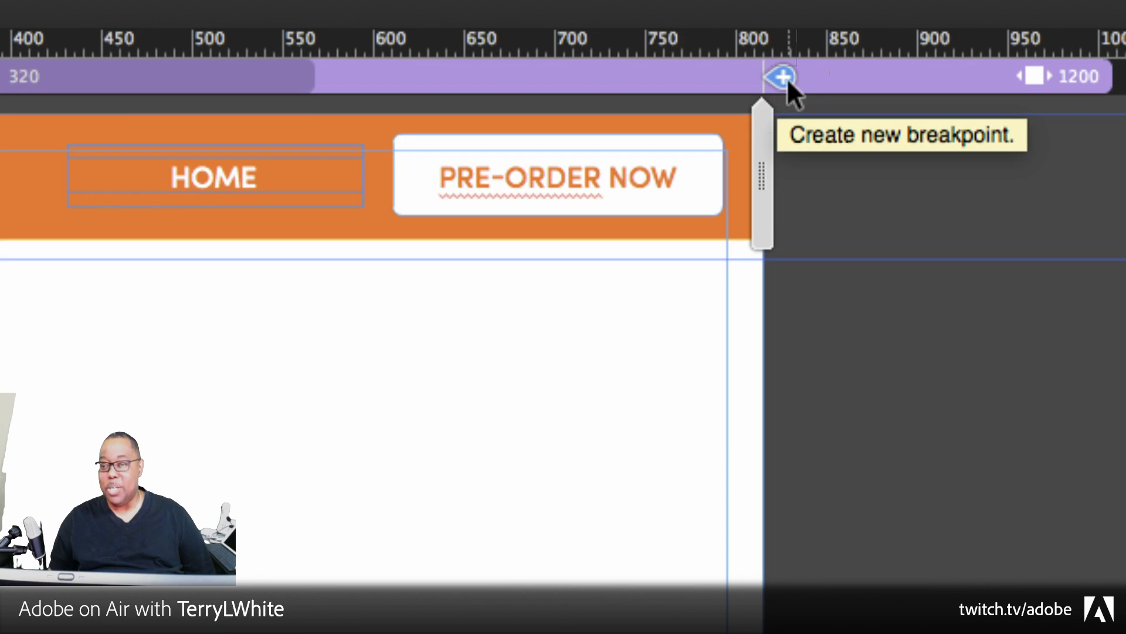
{"action": "left_click", "coordinate": [785, 79]}
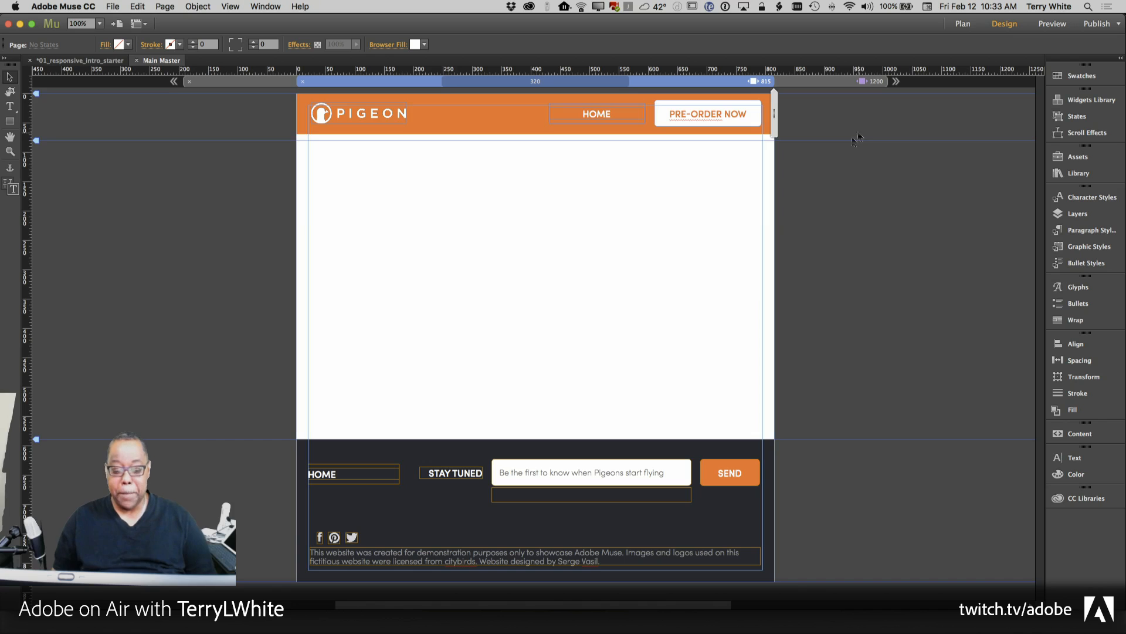
In the 815 breakpoint, lower the signup form to X 141, Y 674 and centre the footer's Home menu above it at X 330, Y 624.
{"action": "left_click", "coordinate": [367, 470]}
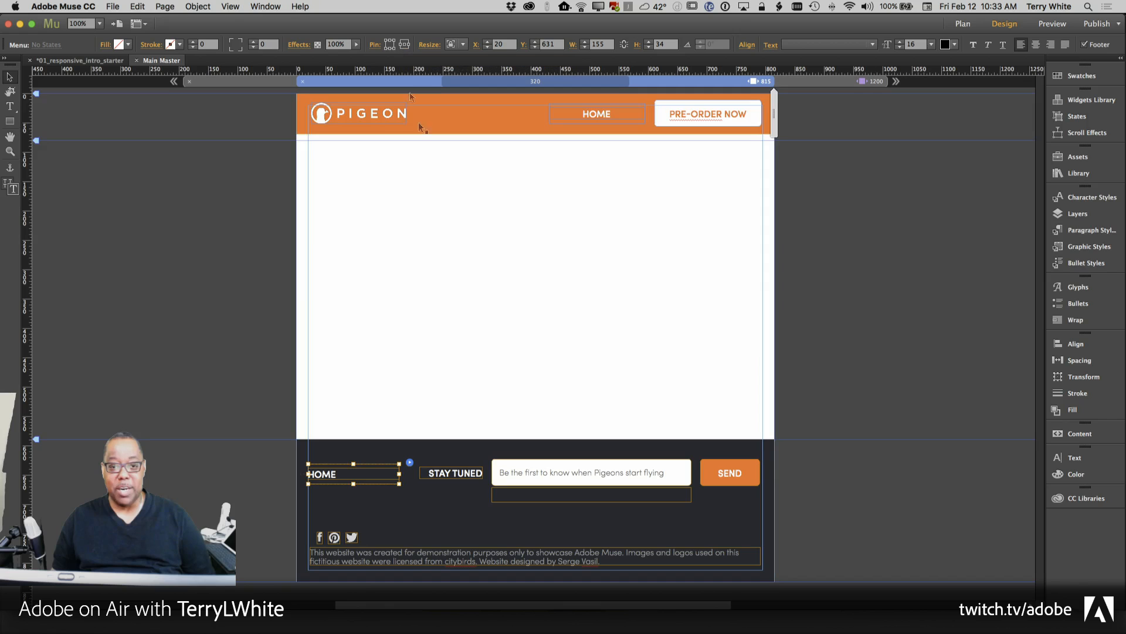
{"action": "left_click", "coordinate": [523, 467]}
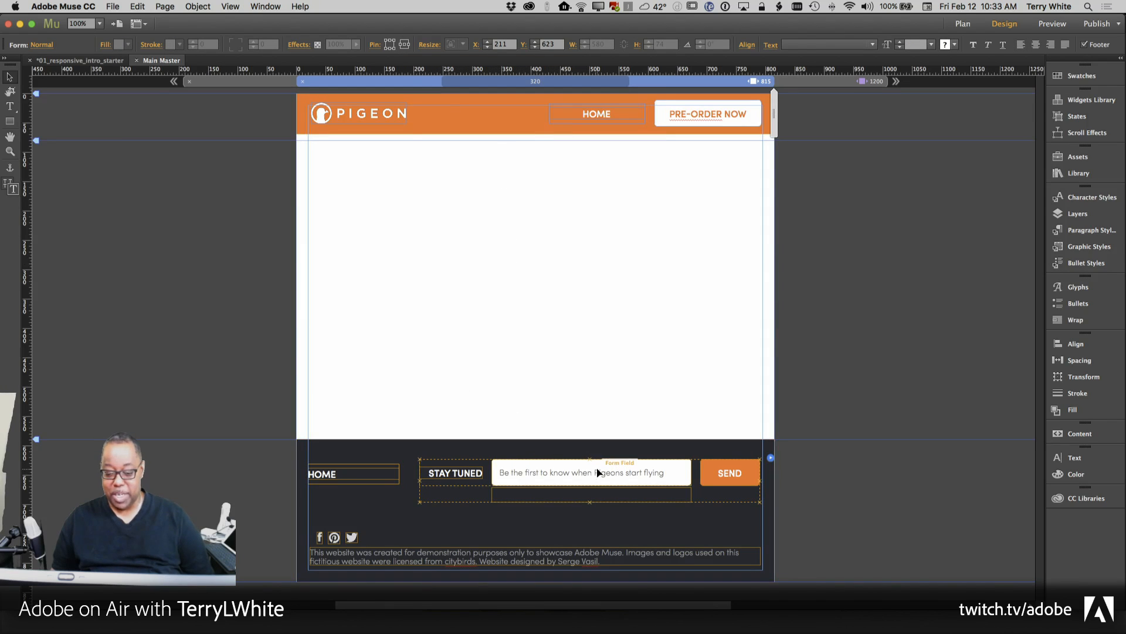
{"action": "left_click_drag", "start_coordinate": [595, 472], "coordinate": [557, 497]}
{"action": "left_click", "coordinate": [376, 480]}
{"action": "left_click_drag", "start_coordinate": [376, 480], "coordinate": [558, 479]}
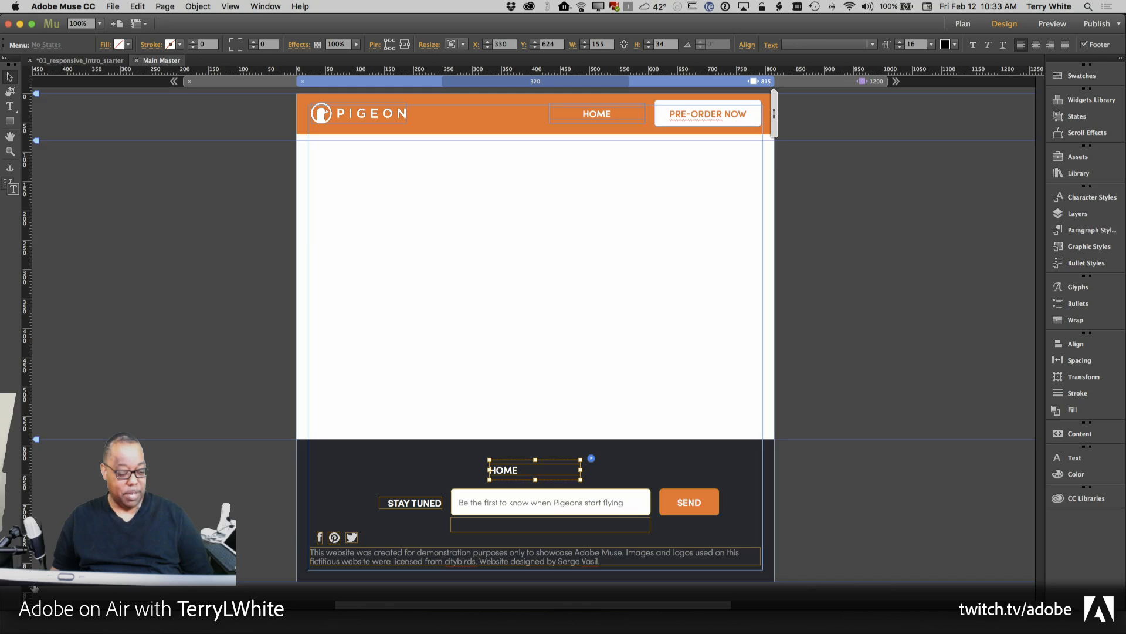
Extend the page bottom and the dark footer rectangle to a height of 261, and move the disclaimer text down to the bottom margin.
{"action": "left_click_drag", "start_coordinate": [35, 588], "coordinate": [36, 598]}
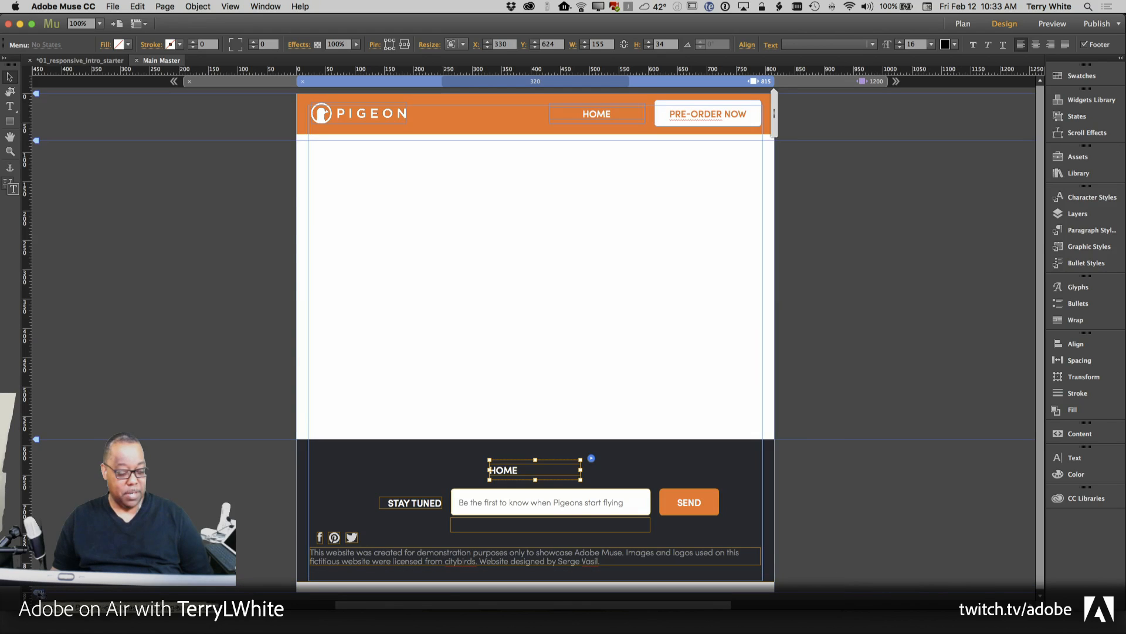
{"action": "left_click", "coordinate": [301, 579]}
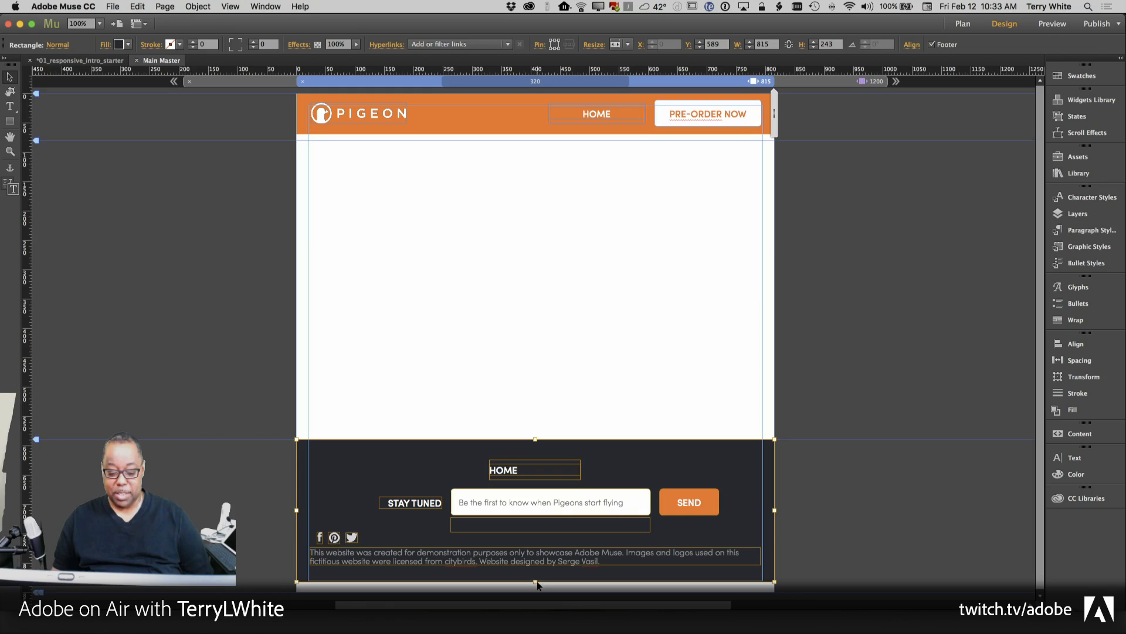
{"action": "left_click_drag", "start_coordinate": [533, 581], "coordinate": [531, 531]}
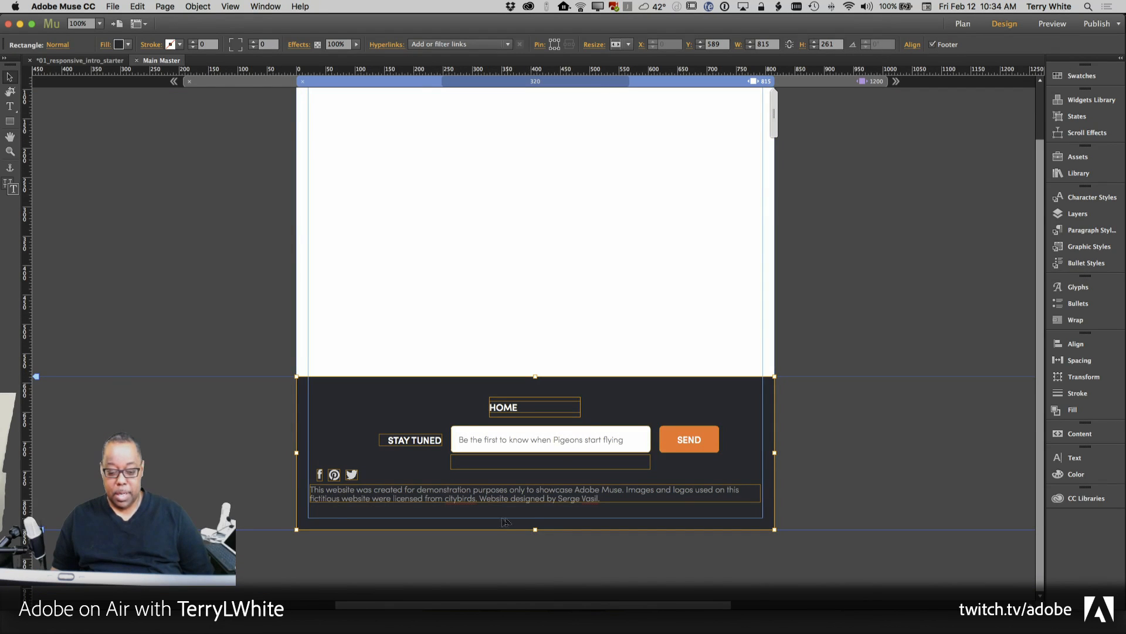
{"action": "left_click", "coordinate": [380, 499]}
{"action": "left_click_drag", "start_coordinate": [379, 498], "coordinate": [381, 515]}
Unpin the three social icons, move them together to the footer's centre below the form, and enlarge them, ending at X 343, Y 755.
{"action": "left_click", "coordinate": [352, 476]}
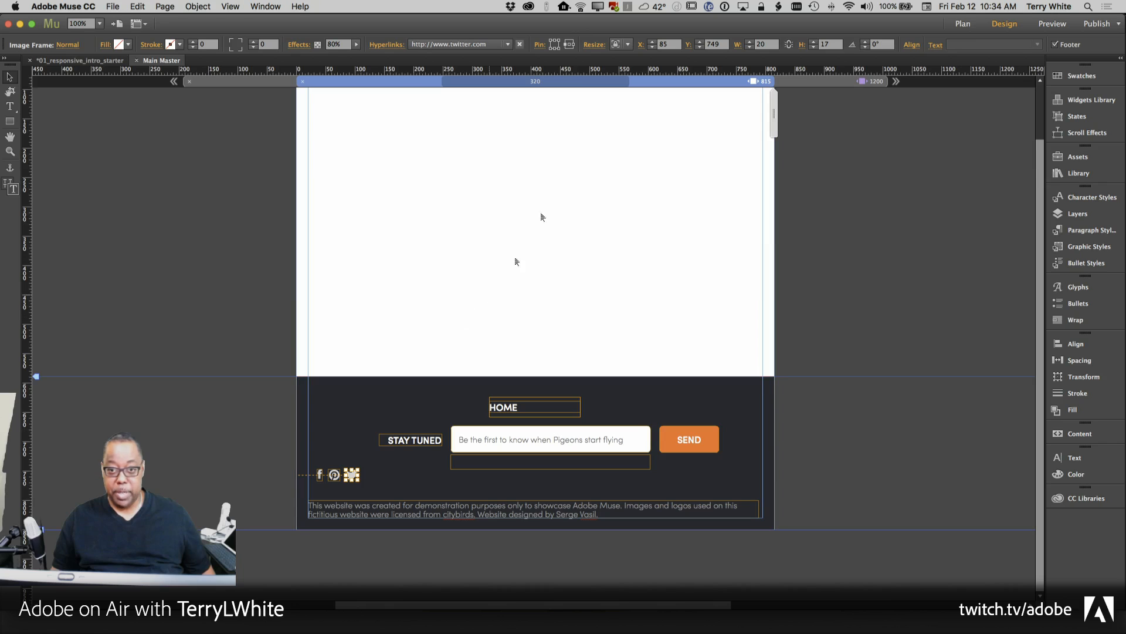
{"action": "left_click", "coordinate": [334, 475]}
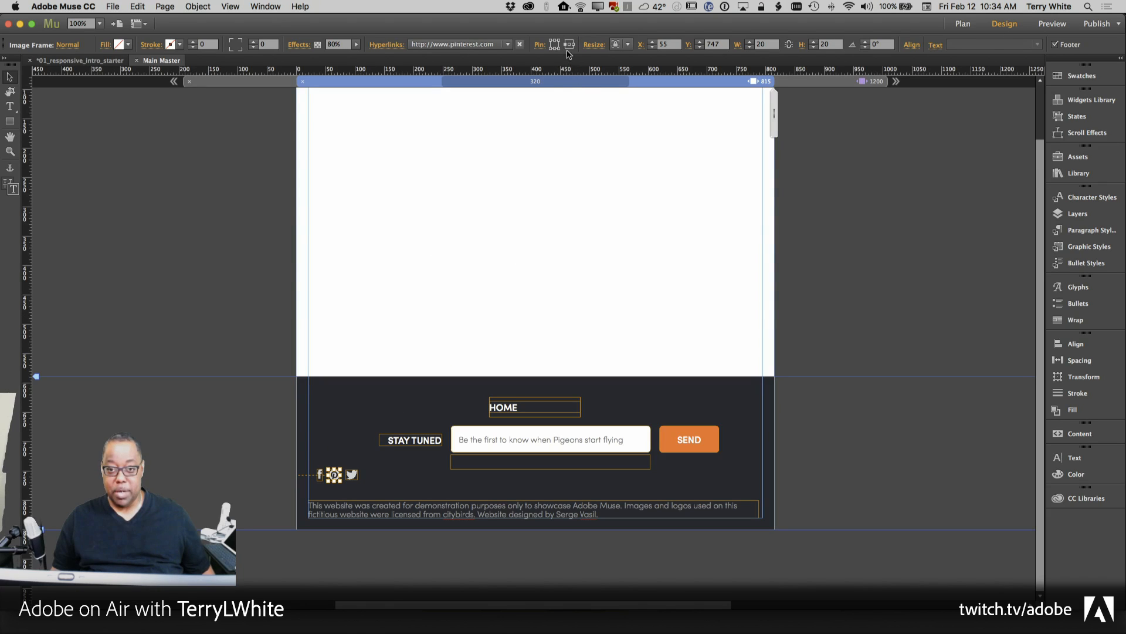
{"action": "left_click", "coordinate": [320, 474]}
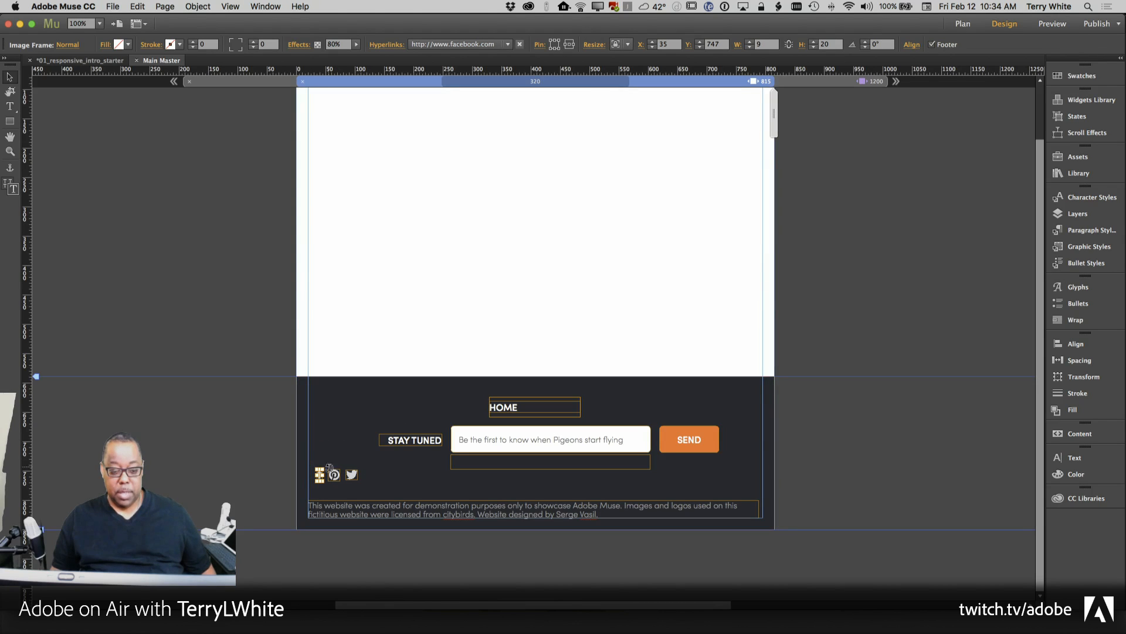
{"action": "left_click", "coordinate": [352, 476], "text": "shift"}
{"action": "left_click_drag", "start_coordinate": [352, 476], "coordinate": [545, 485]}
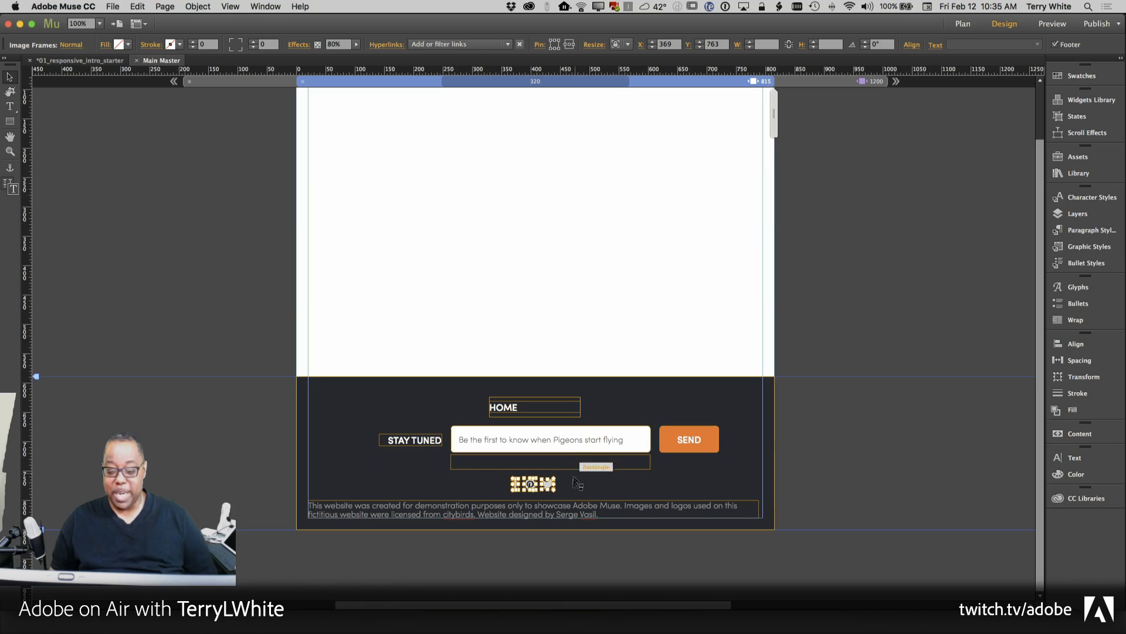
{"action": "mouse_move", "coordinate": [555, 489]}
{"action": "left_mouse_down"}
{"action": "mouse_move", "coordinate": [576, 501]}
{"action": "mouse_move", "coordinate": [564, 485]}
{"action": "left_mouse_up"}
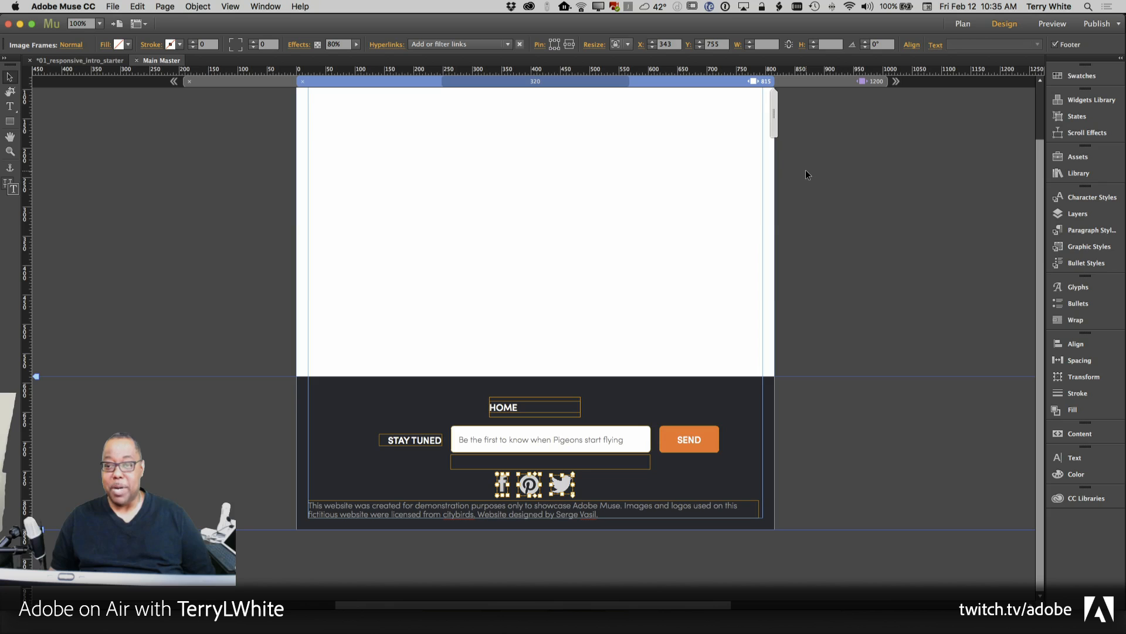
Compare the footer layouts of the 1200 and 815 breakpoints and test the 815 layout at a slightly narrower width.
{"action": "left_click", "coordinate": [845, 82]}
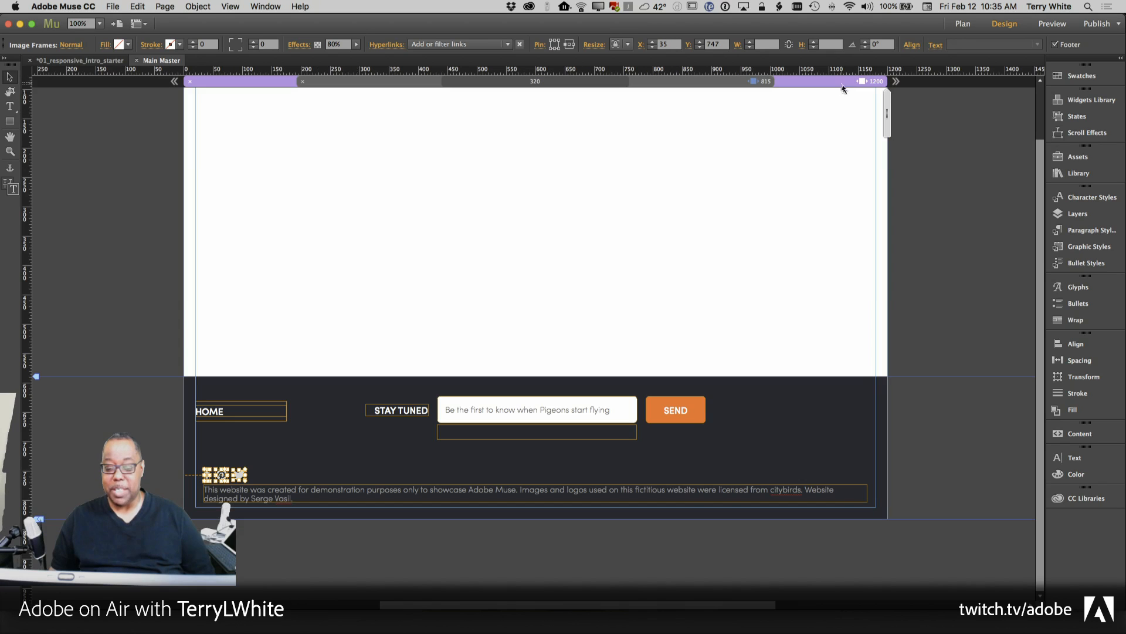
{"action": "left_click", "coordinate": [720, 84]}
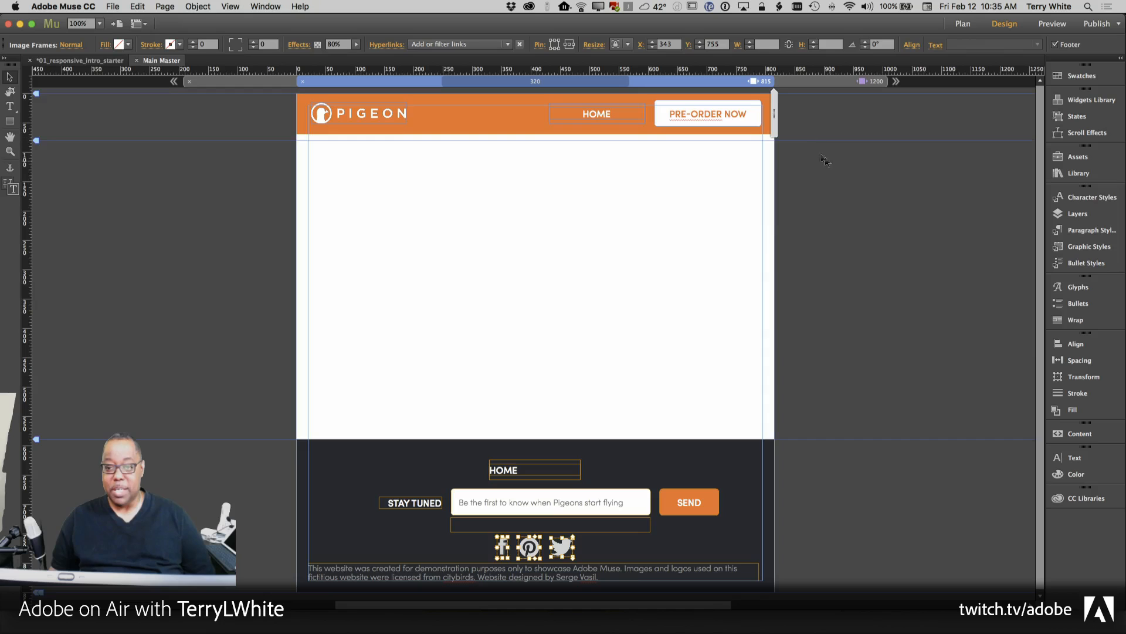
{"action": "left_click", "coordinate": [748, 178]}
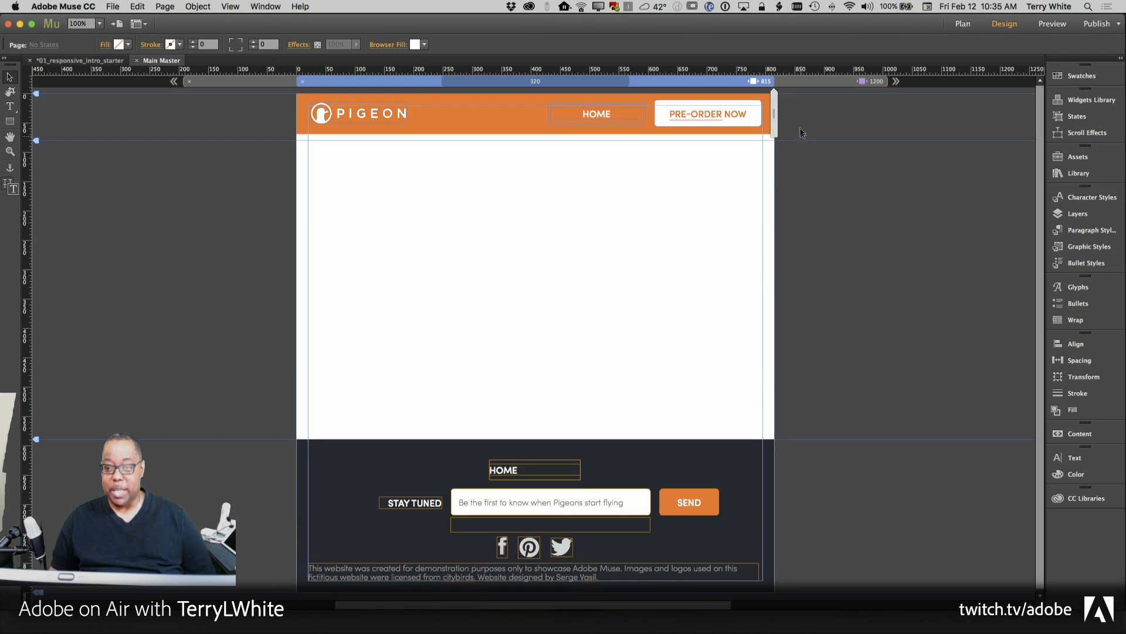
{"action": "mouse_move", "coordinate": [773, 126]}
{"action": "left_mouse_down"}
{"action": "mouse_move", "coordinate": [751, 126]}
{"action": "mouse_move", "coordinate": [766, 123]}
{"action": "left_mouse_up"}
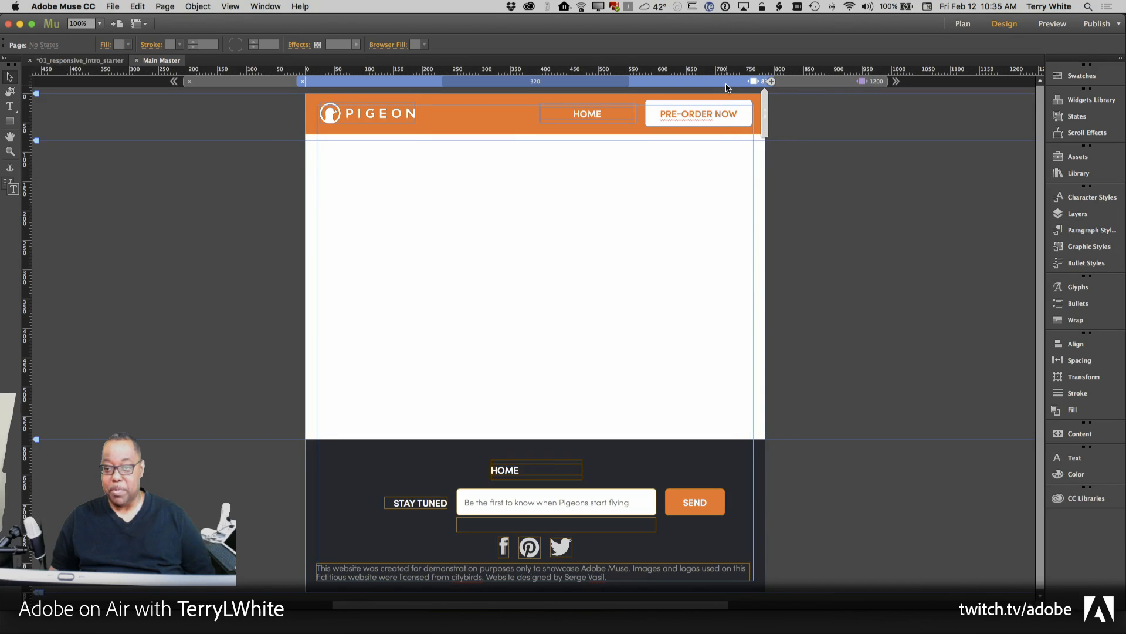
Pin the footer's signup form and Home menu to the centre of the browser in the 815 breakpoint.
{"action": "left_click", "coordinate": [568, 500]}
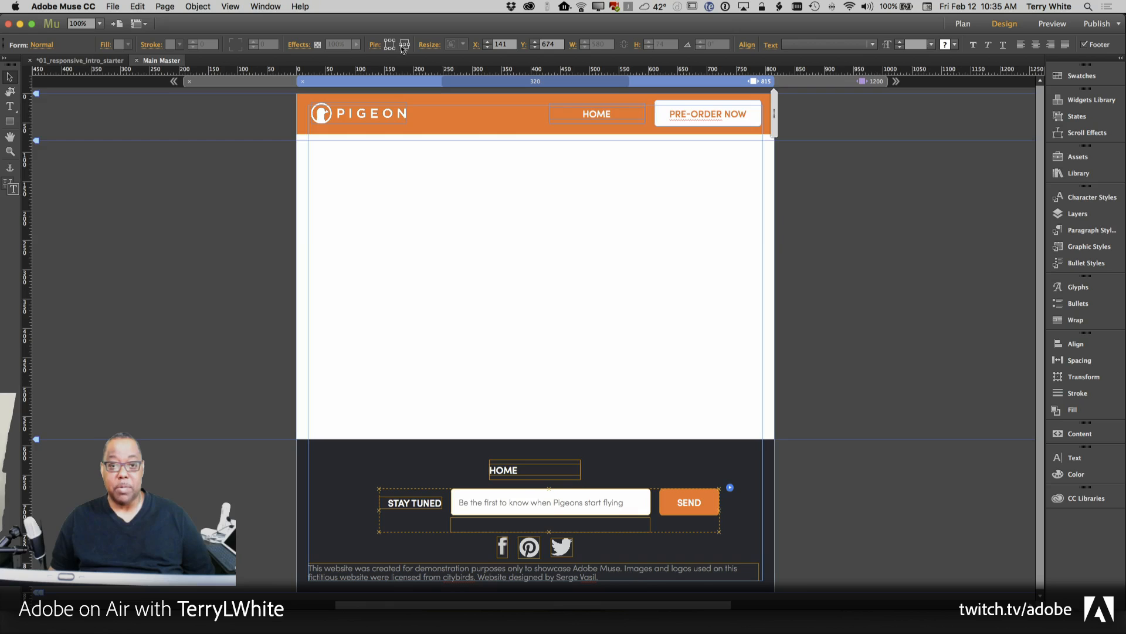
{"action": "left_click", "coordinate": [553, 472]}
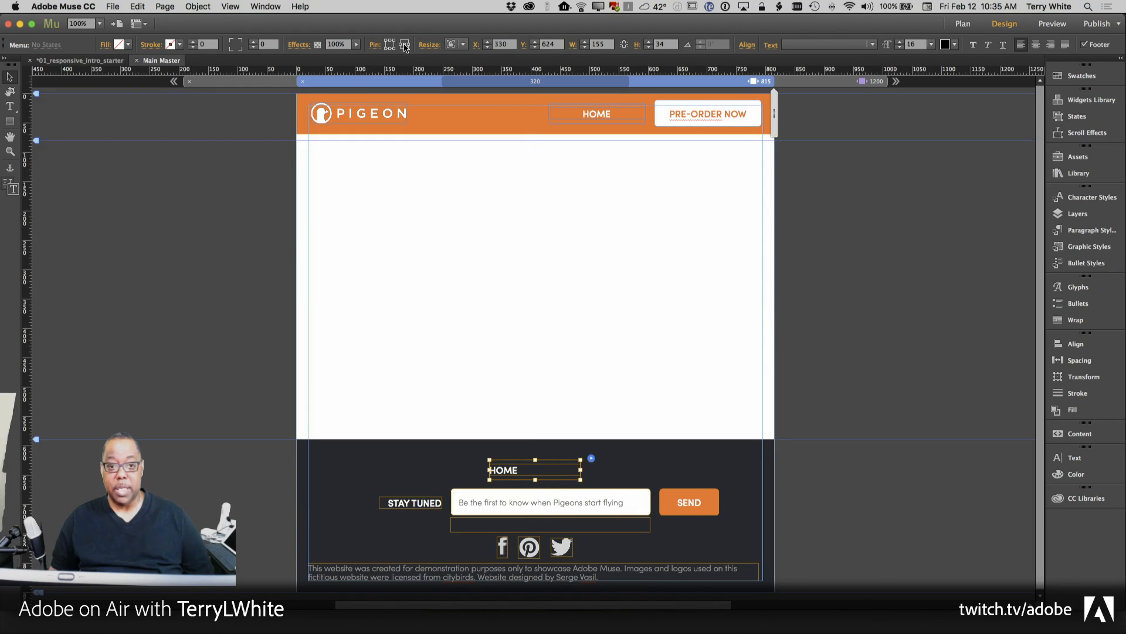
{"action": "left_click", "coordinate": [807, 217]}
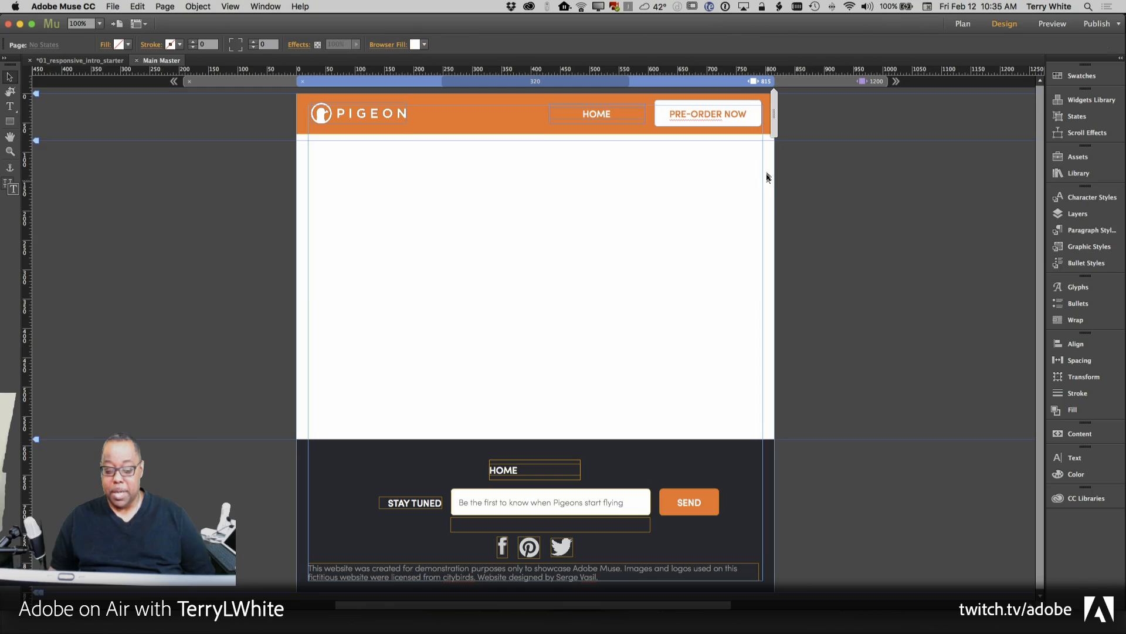
Narrow the page until the Send button meets the margin, about 669 px, and create a new breakpoint there.
{"action": "left_click_drag", "start_coordinate": [772, 124], "coordinate": [731, 132]}
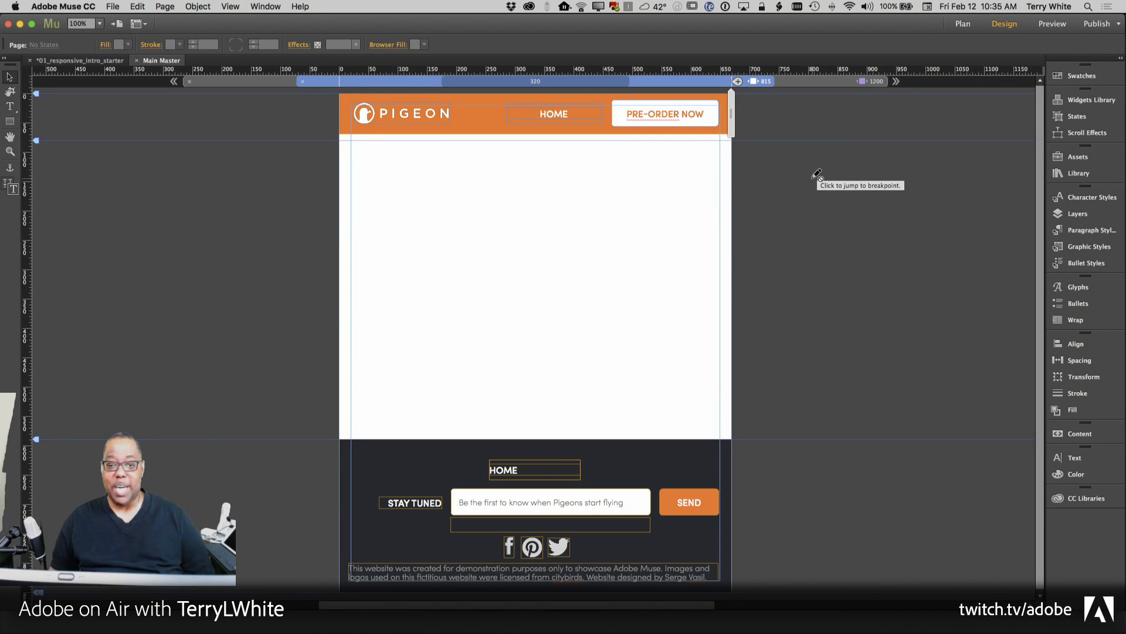
{"action": "left_click", "coordinate": [738, 82]}
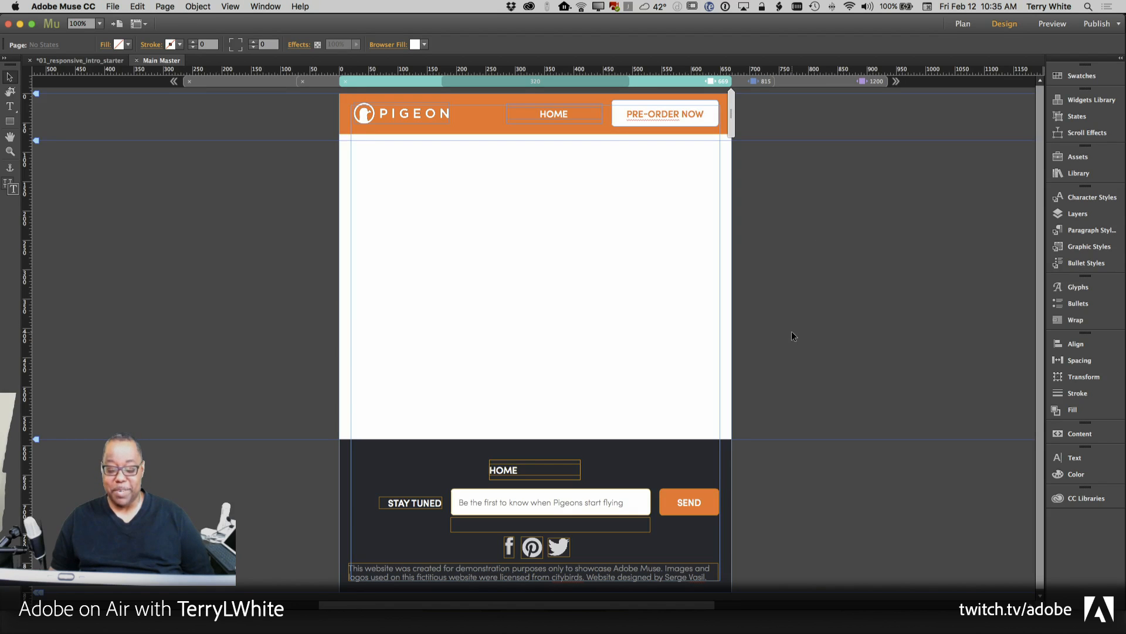
In the 669 breakpoint, make the dark footer rectangle taller and move the disclaimer text down to its bottom margin.
{"action": "scroll", "coordinate": [347, 526], "scroll_direction": "down", "scroll_amount": 1}
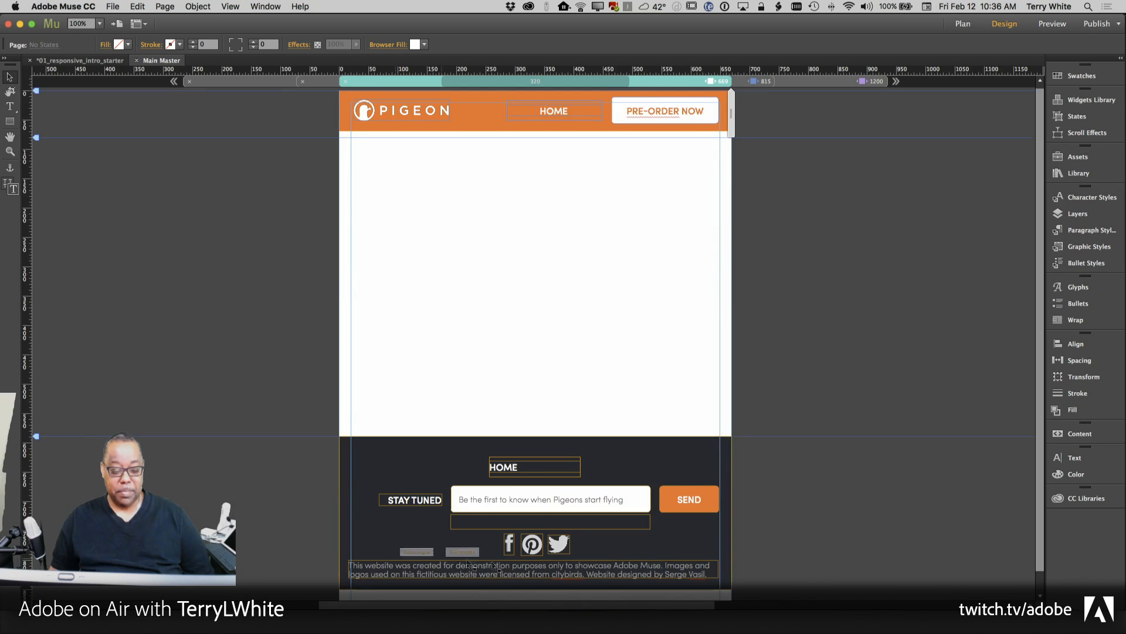
{"action": "scroll", "coordinate": [862, 562], "scroll_direction": "down", "scroll_amount": 2}
{"action": "scroll", "coordinate": [862, 562], "scroll_direction": "down", "scroll_amount": 2}
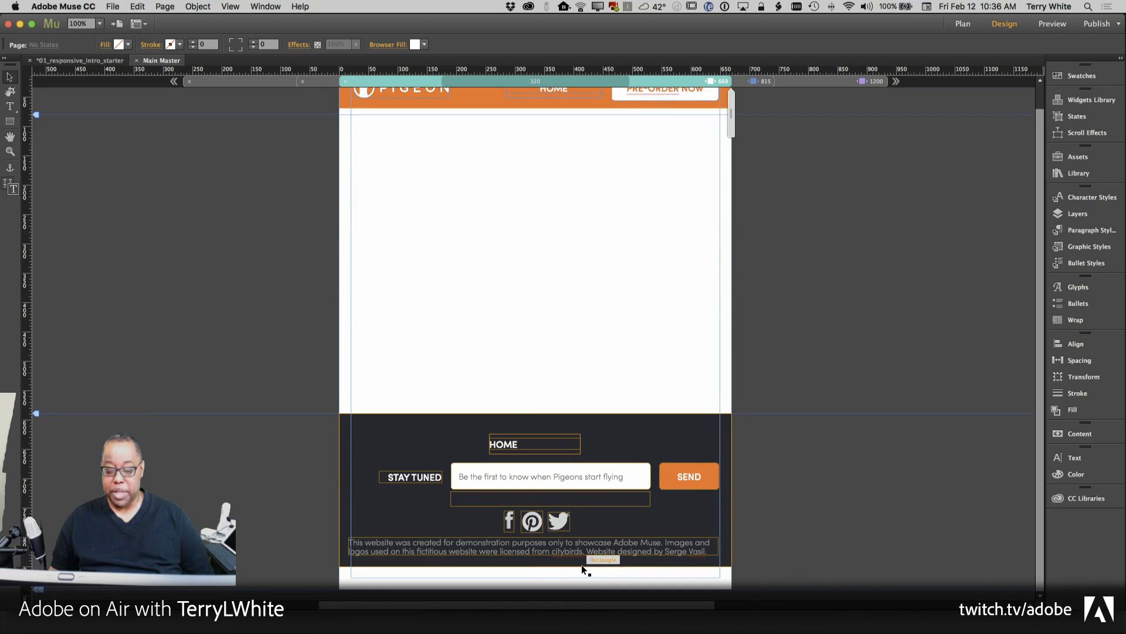
{"action": "left_click", "coordinate": [558, 566]}
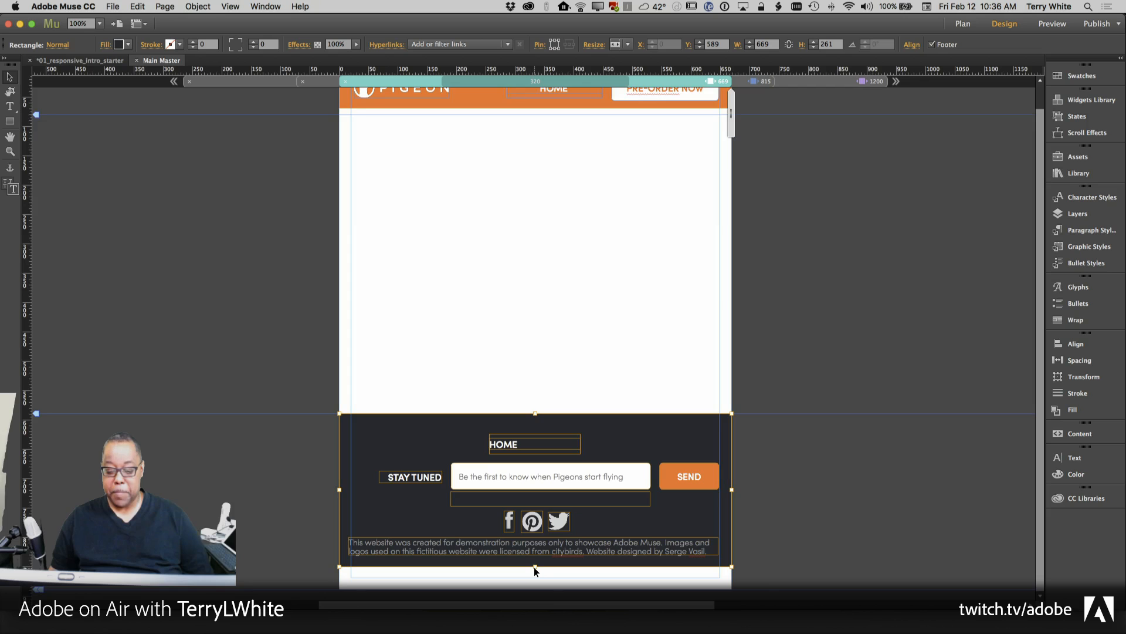
{"action": "left_click_drag", "start_coordinate": [534, 566], "coordinate": [535, 548]}
{"action": "left_click_drag", "start_coordinate": [533, 506], "coordinate": [534, 533]}
Move the Facebook, Pinterest and Twitter icons together down to just above the disclaimer text, at X 276, Y 789.
{"action": "left_click", "coordinate": [511, 486]}
{"action": "left_click", "coordinate": [531, 486], "text": "shift"}
{"action": "left_click", "coordinate": [557, 485], "text": "shift"}
{"action": "left_click_drag", "start_coordinate": [557, 485], "coordinate": [554, 507]}
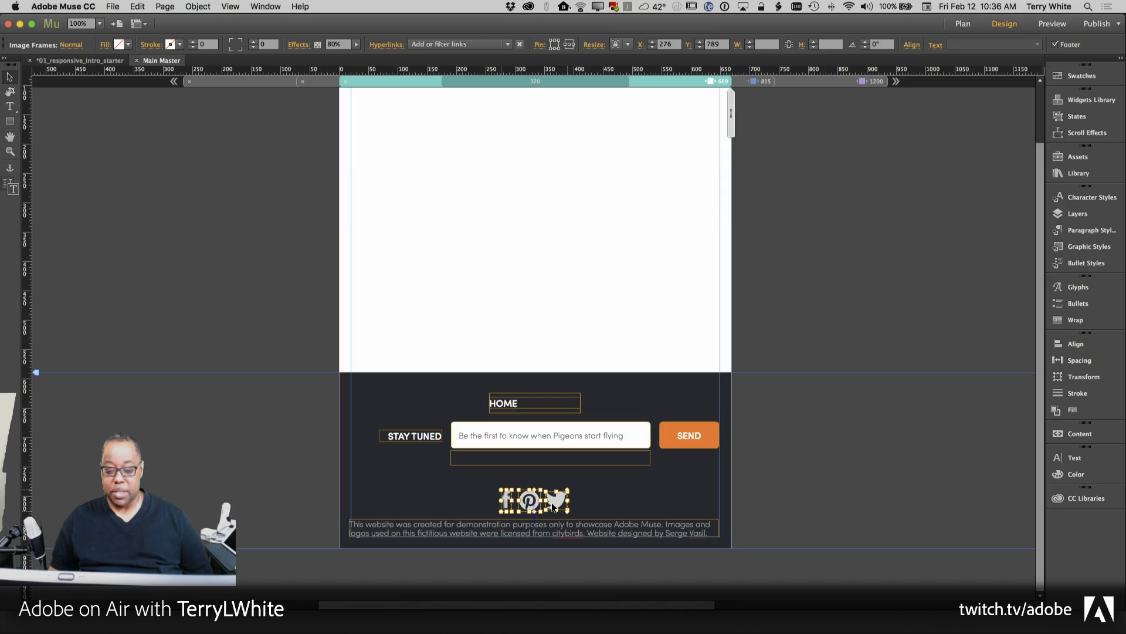
Move the footer's Home menu up to Y 602 and the Stay Tuned label above the email field, at X 295, Y 647.
{"action": "left_click_drag", "start_coordinate": [520, 407], "coordinate": [524, 392]}
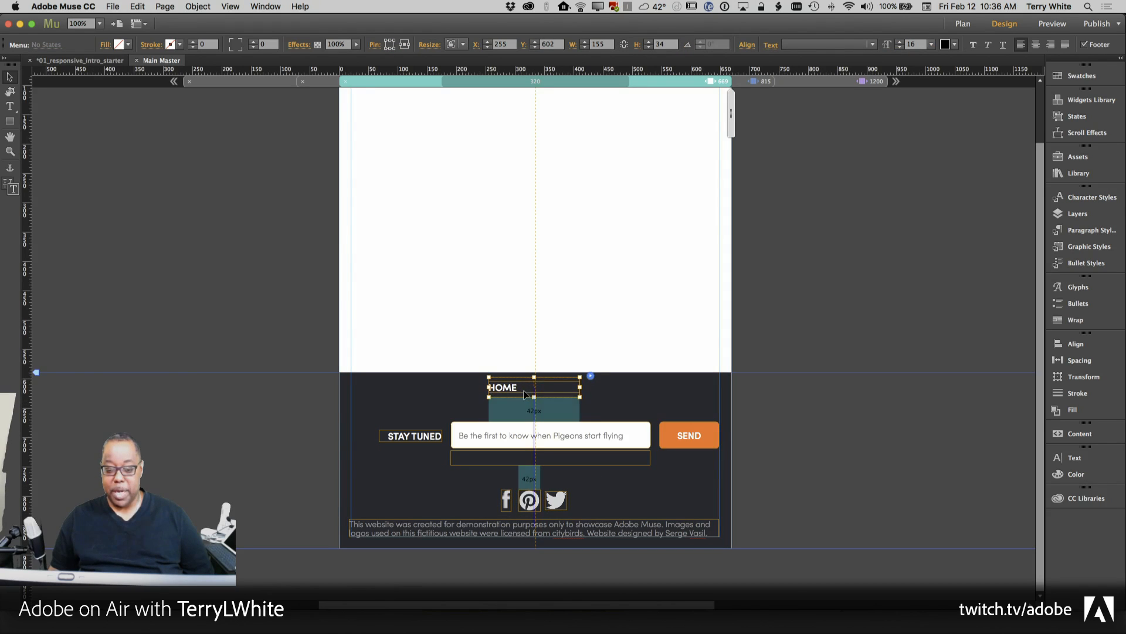
{"action": "left_click", "coordinate": [421, 440]}
{"action": "left_click", "coordinate": [421, 443]}
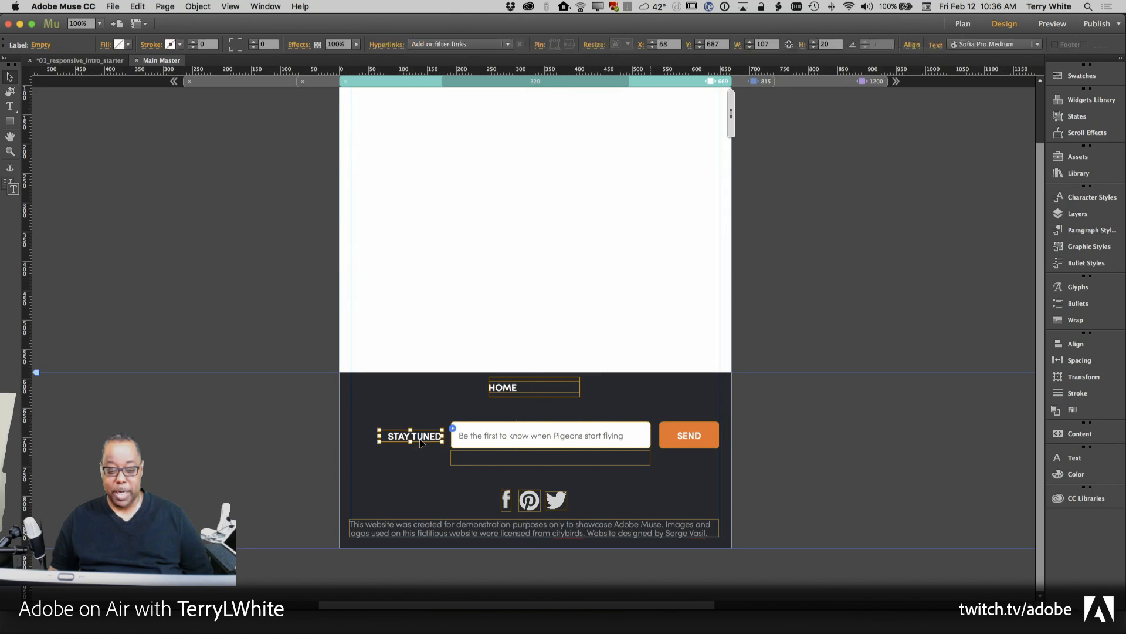
{"action": "left_click_drag", "start_coordinate": [422, 443], "coordinate": [550, 420]}
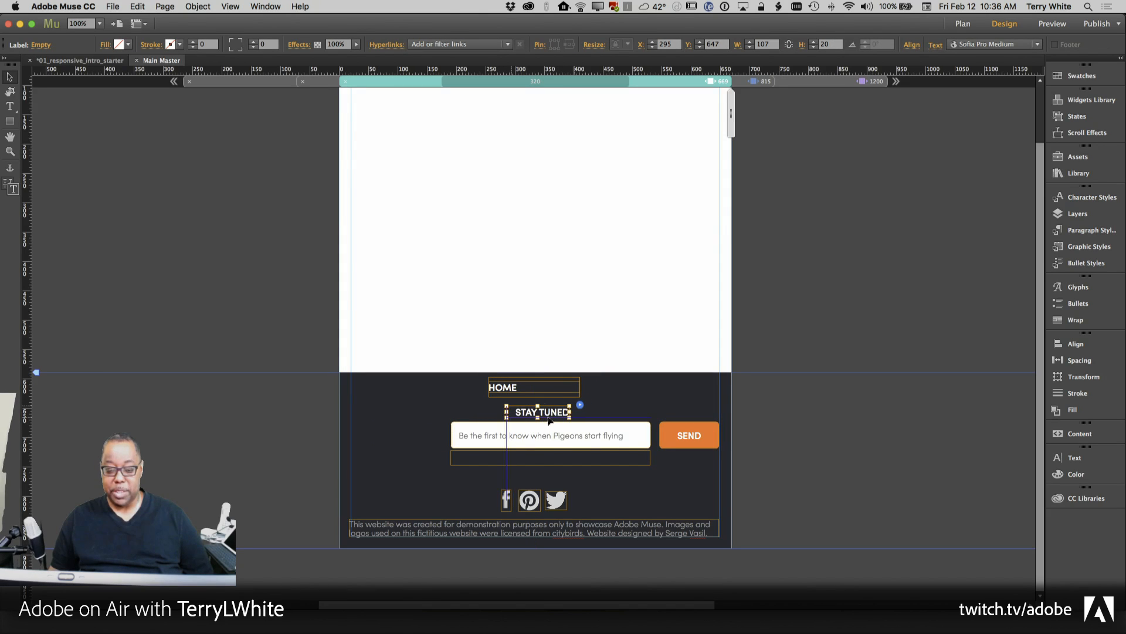
Move the signup form's orange Send button below the email field, at about X 309, Y 744.
{"action": "left_click", "coordinate": [671, 452]}
{"action": "left_click", "coordinate": [671, 448]}
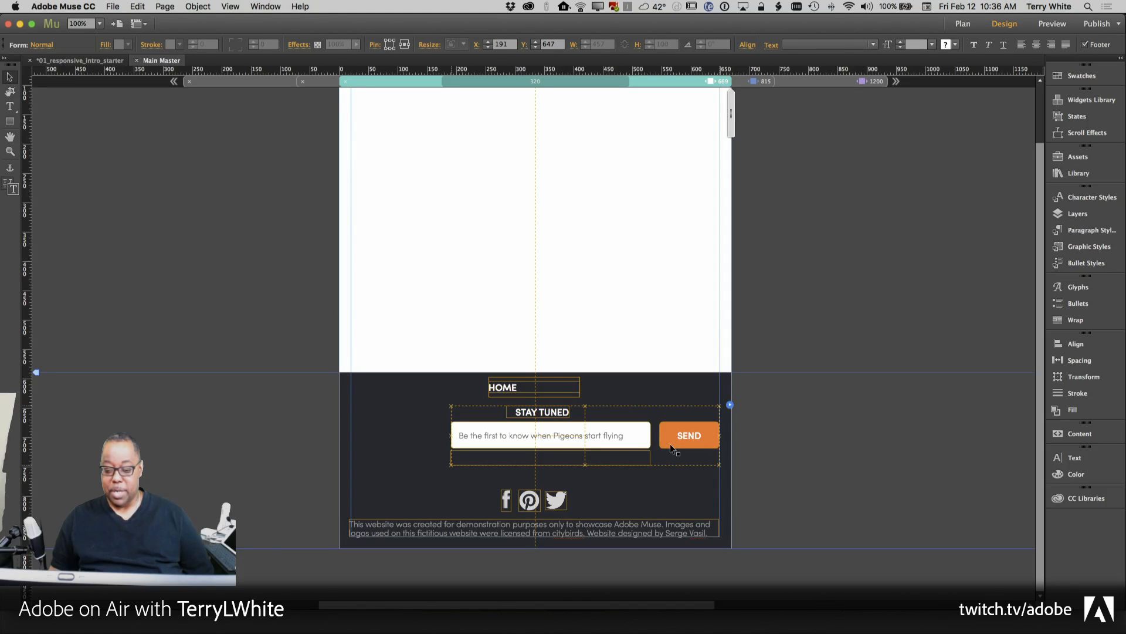
{"action": "left_click_drag", "start_coordinate": [671, 445], "coordinate": [543, 488]}
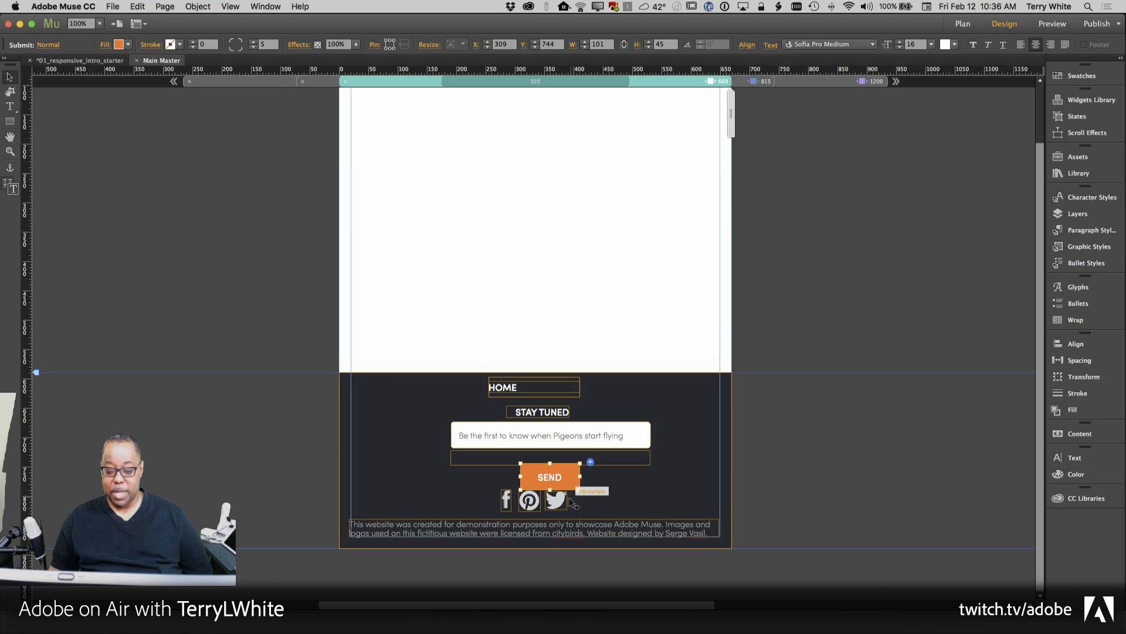
Lower the three social icons together to about Y 802 and shift the Send button to X 294, Y 752 above them.
{"action": "left_click", "coordinate": [553, 503]}
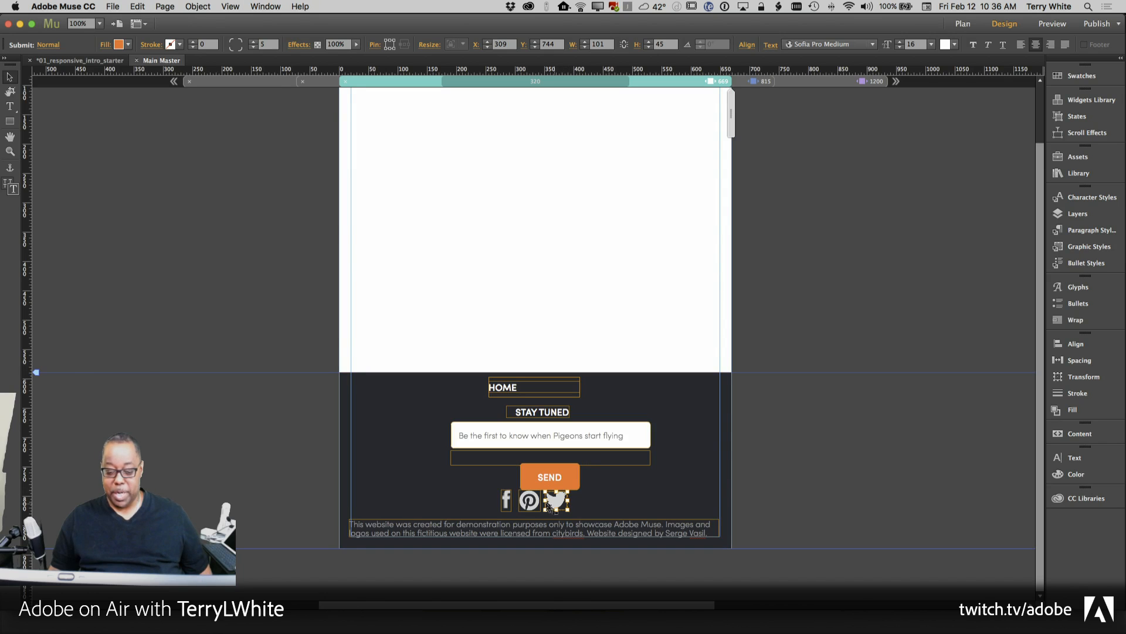
{"action": "left_click", "coordinate": [506, 504]}
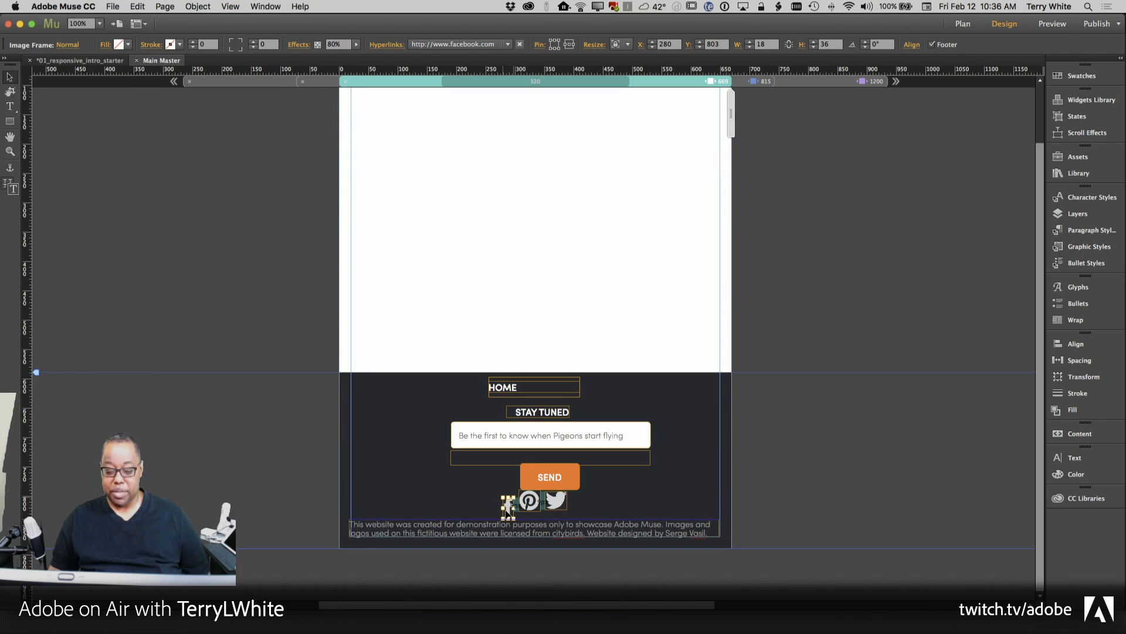
{"action": "left_click", "coordinate": [530, 503], "text": "shift"}
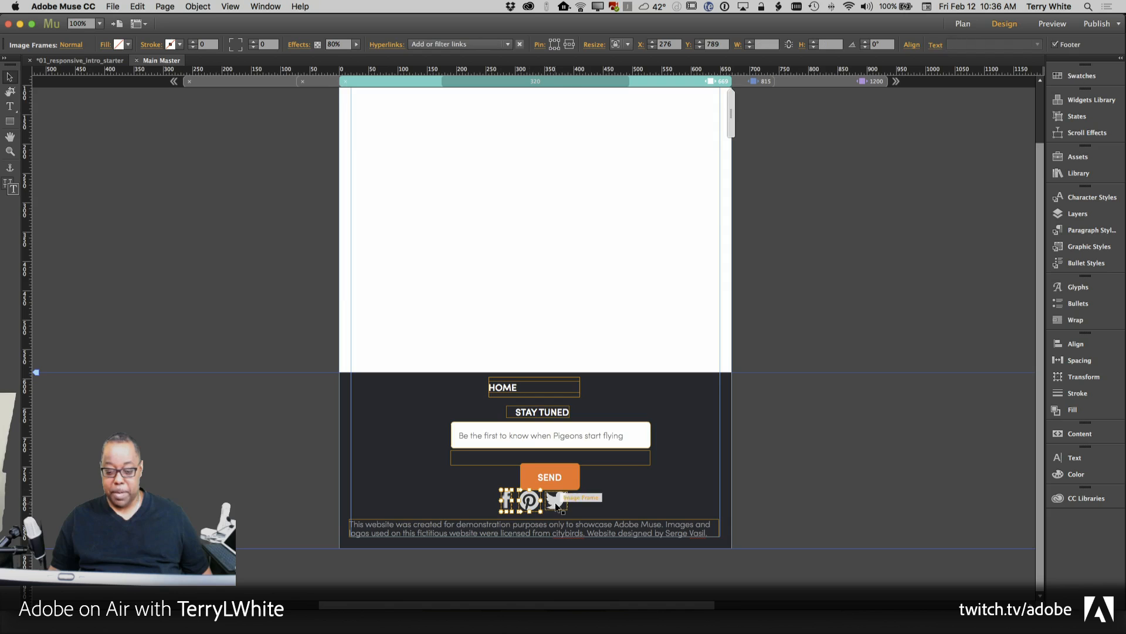
{"action": "left_click", "coordinate": [556, 510], "text": "shift"}
{"action": "left_click", "coordinate": [558, 486]}
{"action": "left_click", "coordinate": [561, 488]}
{"action": "left_click_drag", "start_coordinate": [560, 489], "coordinate": [555, 492]}
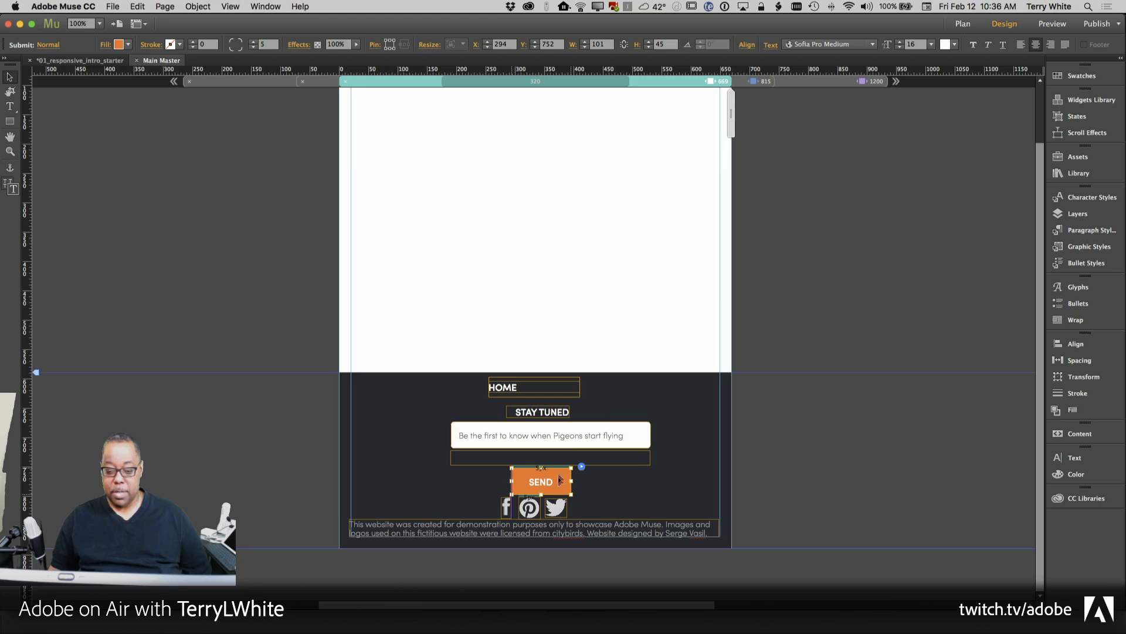
Move the whole signup form towards the footer's centre, to X 163, Y 642.
{"action": "left_click", "coordinate": [541, 416]}
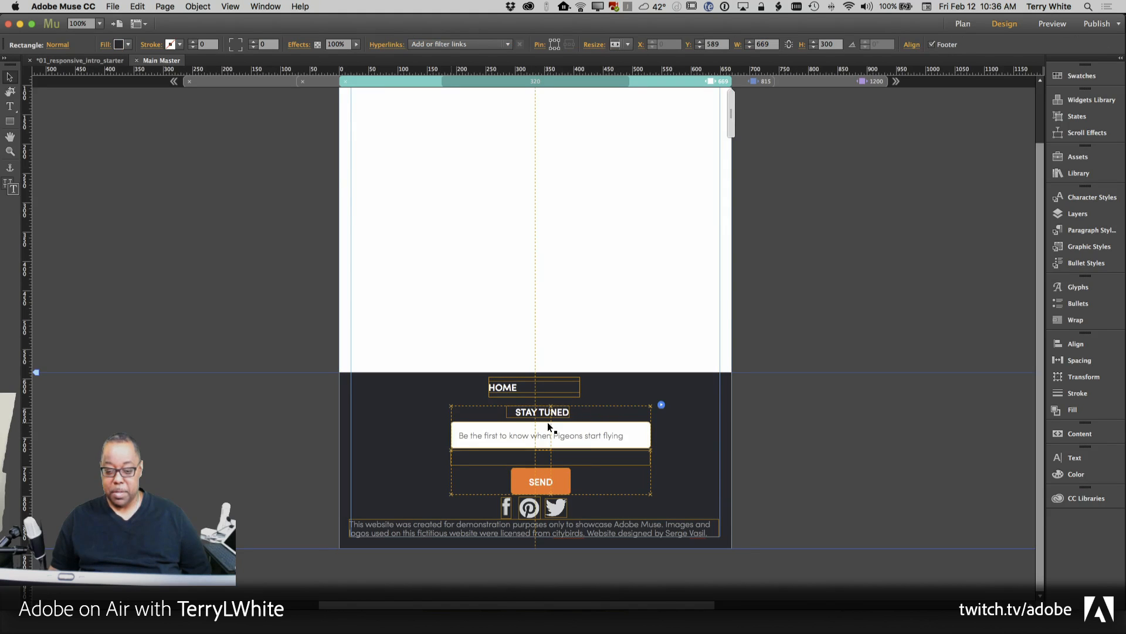
{"action": "left_click", "coordinate": [548, 424]}
{"action": "left_click_drag", "start_coordinate": [568, 434], "coordinate": [557, 434]}
{"action": "left_click", "coordinate": [766, 442]}
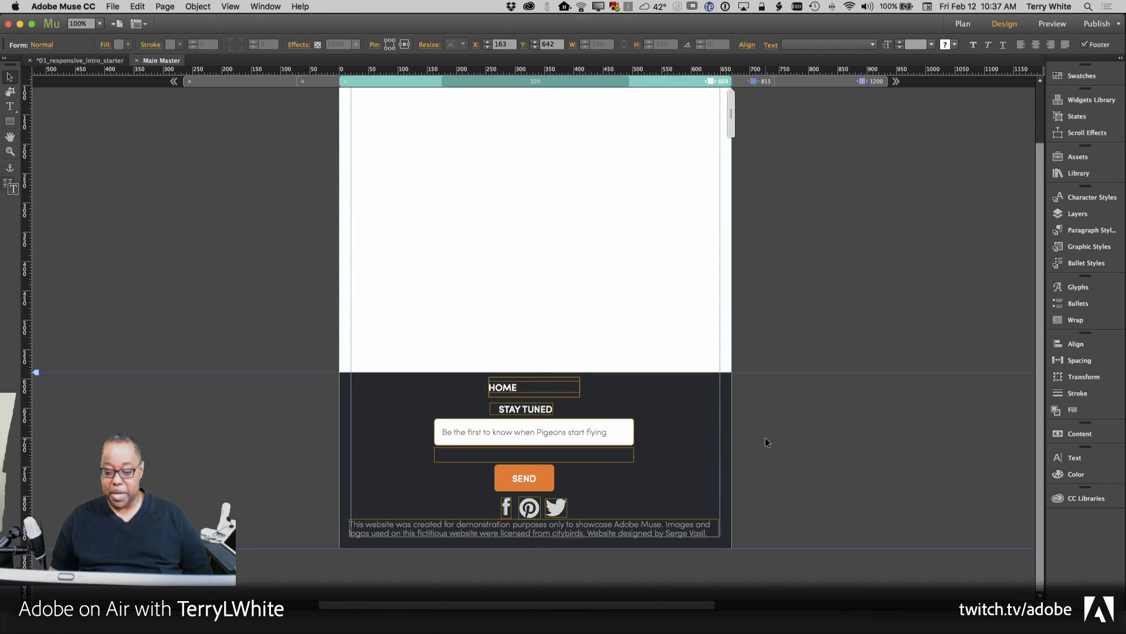
Shift the Send button sideways so it sits centred under the email field and above the social icons.
{"action": "left_click", "coordinate": [556, 514]}
{"action": "left_click", "coordinate": [532, 513], "text": "shift"}
{"action": "left_click", "coordinate": [509, 514], "text": "shift"}
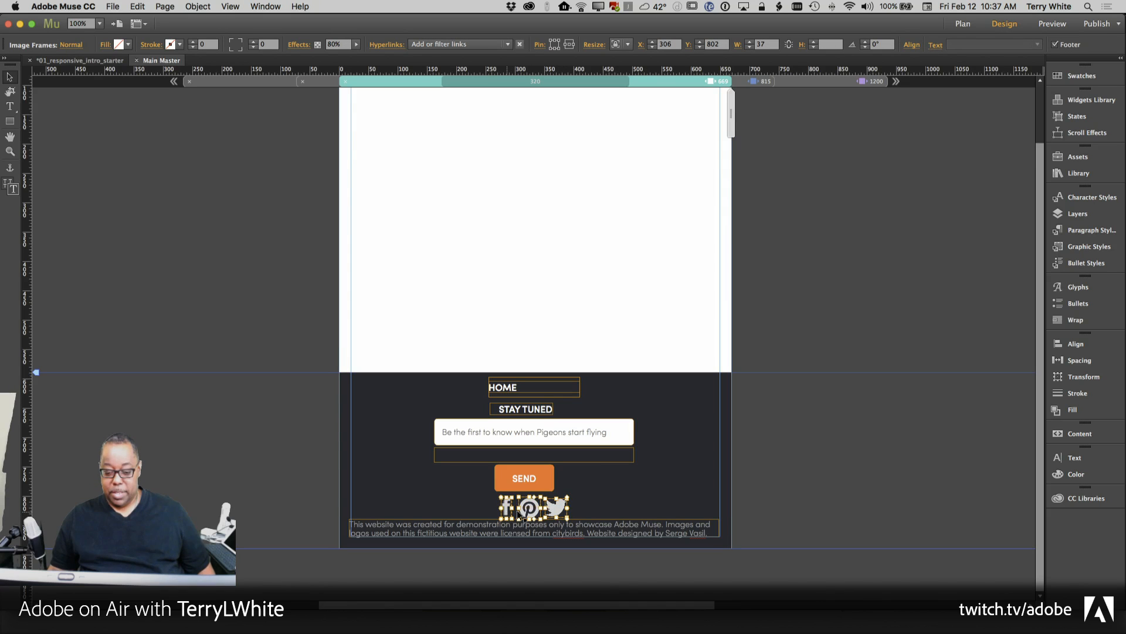
{"action": "left_click_drag", "start_coordinate": [528, 513], "coordinate": [545, 479]}
{"action": "left_click", "coordinate": [540, 479]}
{"action": "left_click", "coordinate": [540, 479]}
Centre the Stay Tuned label over the email field by moving it to X 267, Y 642.
{"action": "left_click", "coordinate": [520, 411]}
{"action": "left_click", "coordinate": [520, 412]}
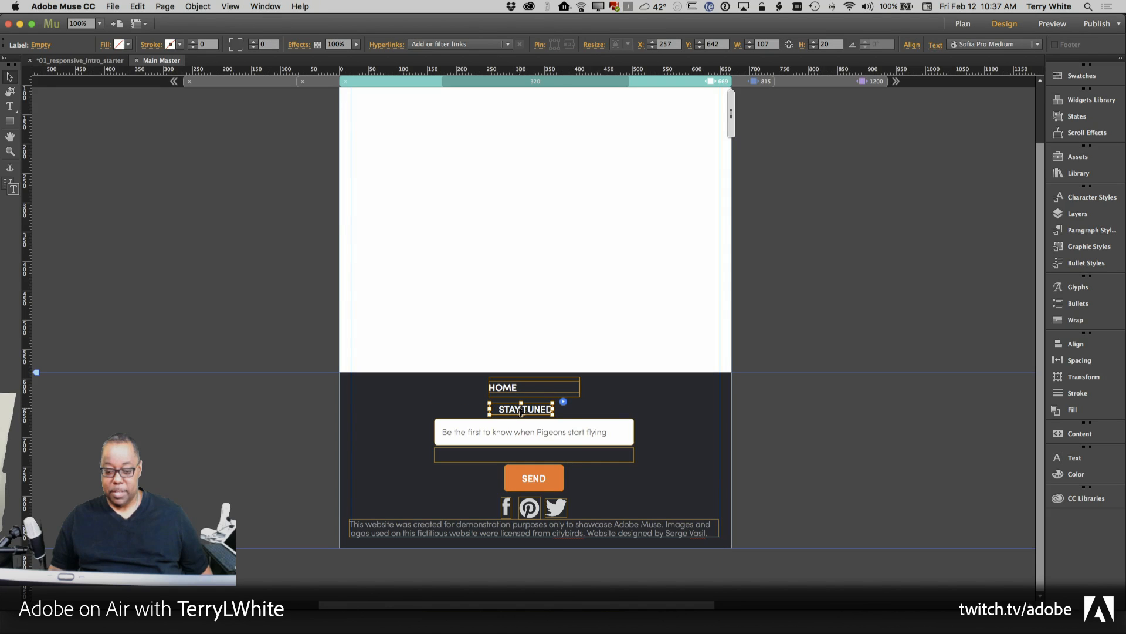
{"action": "left_click_drag", "start_coordinate": [521, 412], "coordinate": [528, 412]}
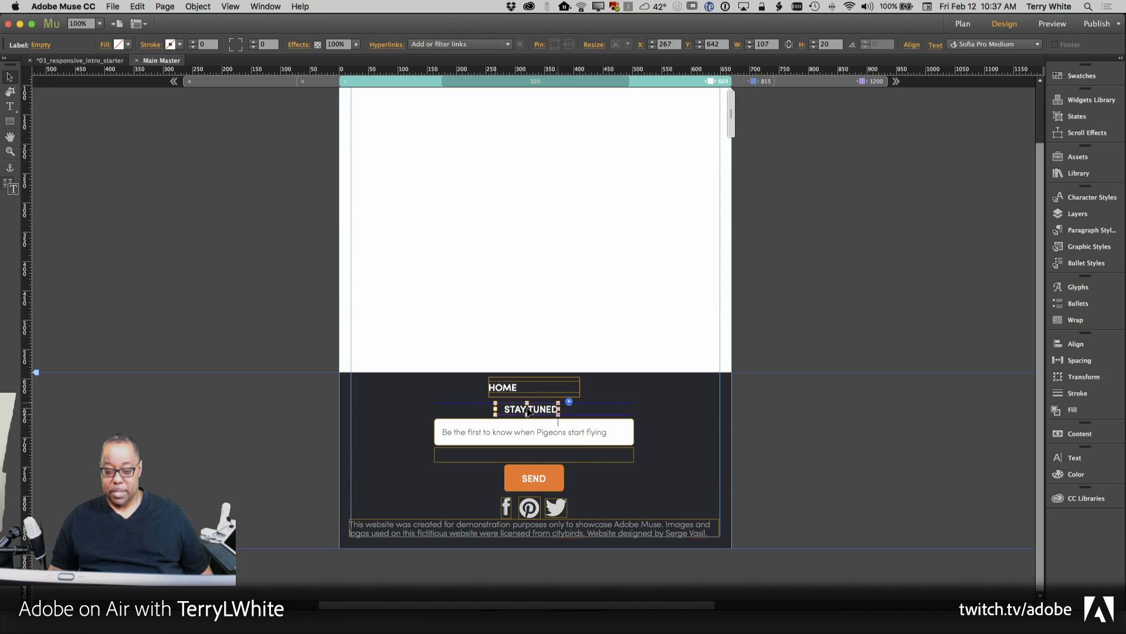
{"action": "left_click", "coordinate": [753, 441]}
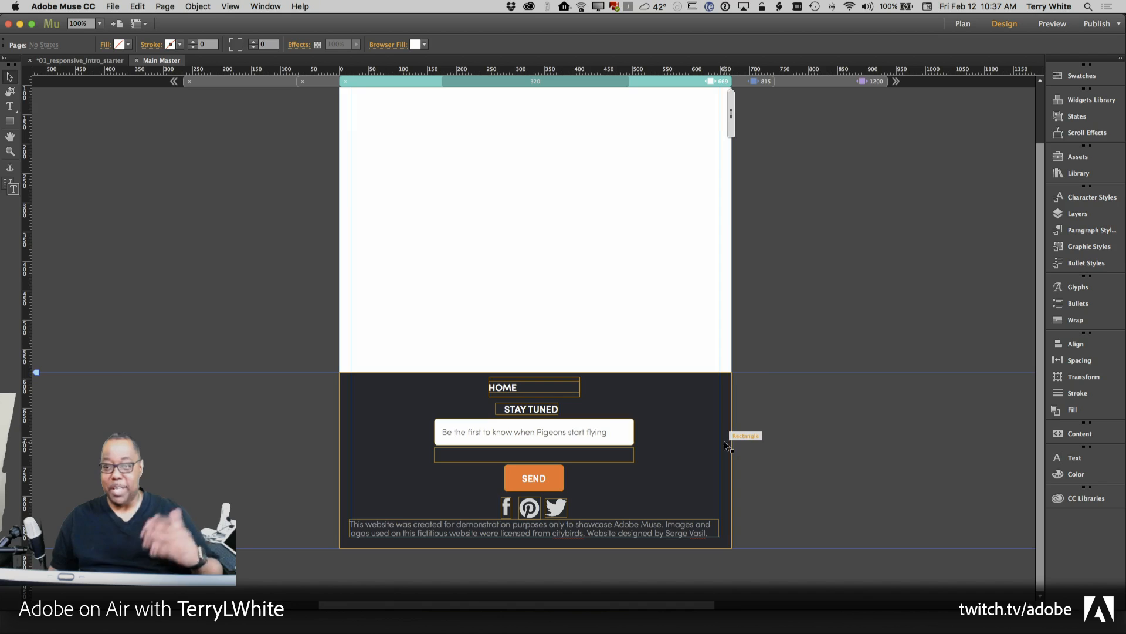
Narrow the page until the header's Home menu meets the Pigeon logo, about 582 px, and create a new breakpoint there.
{"action": "scroll", "coordinate": [772, 263], "scroll_direction": "up", "scroll_amount": 2}
{"action": "scroll", "coordinate": [772, 263], "scroll_direction": "up", "scroll_amount": 1}
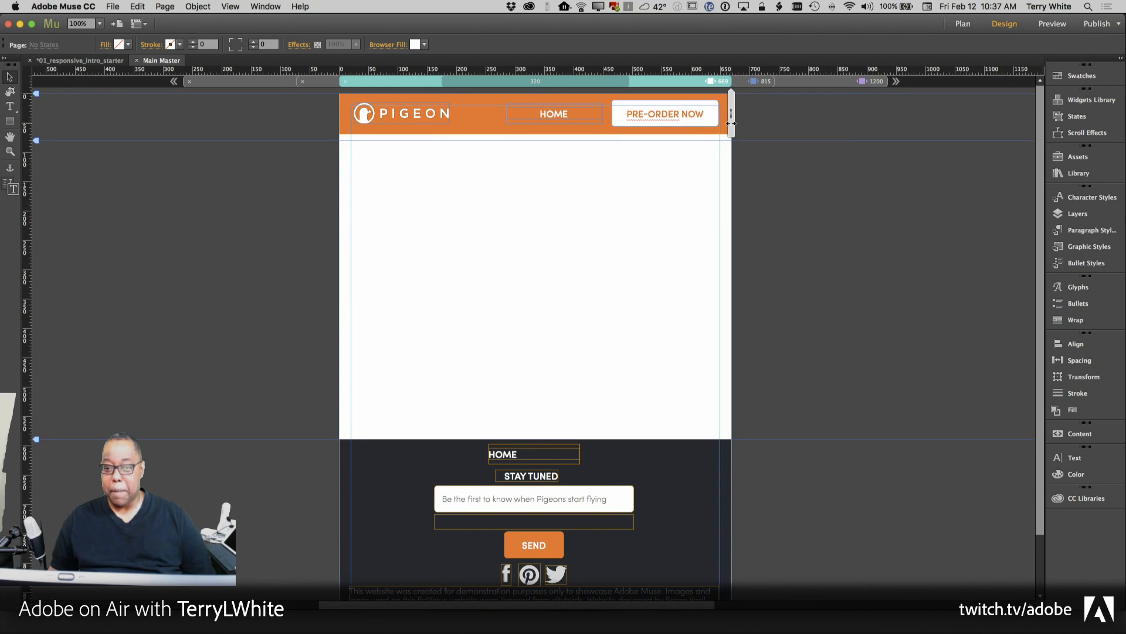
{"action": "left_click_drag", "start_coordinate": [723, 127], "coordinate": [707, 130]}
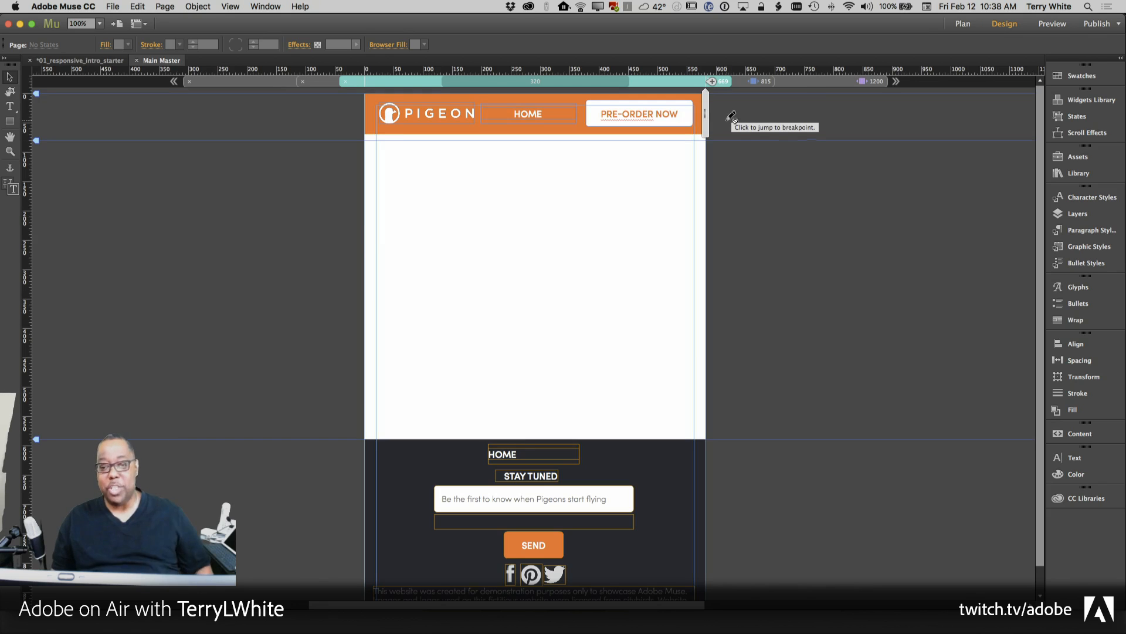
{"action": "left_click", "coordinate": [712, 83]}
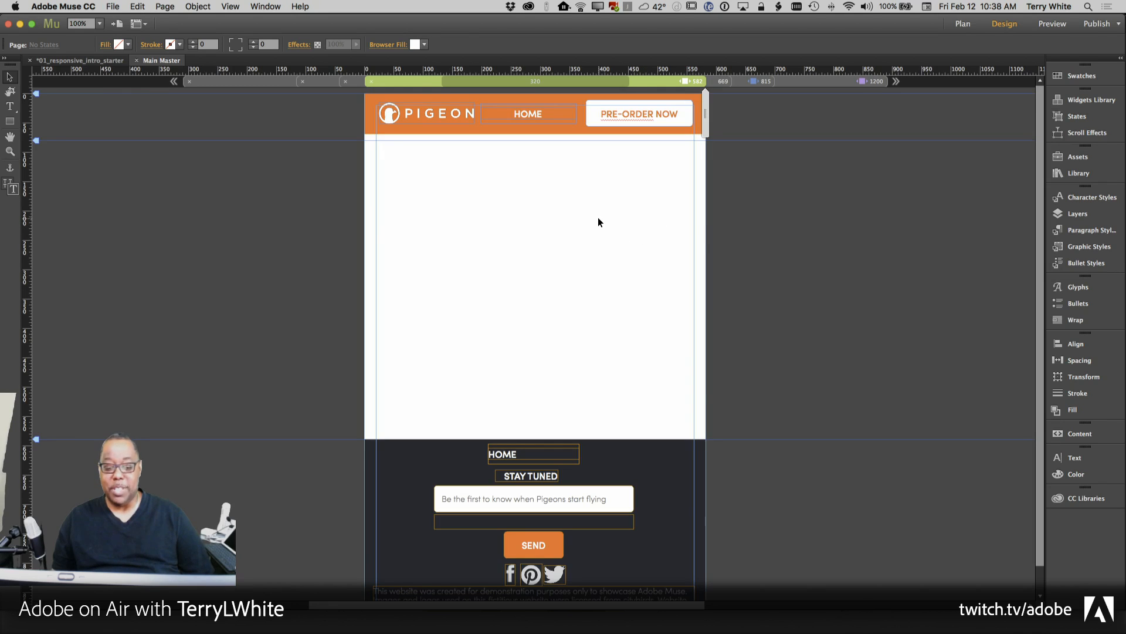
Make the orange header rectangle taller and hide the header's Home menu in the 582 breakpoint.
{"action": "left_click", "coordinate": [530, 136]}
{"action": "left_click_drag", "start_coordinate": [530, 133], "coordinate": [534, 150]}
{"action": "left_click", "coordinate": [539, 121]}
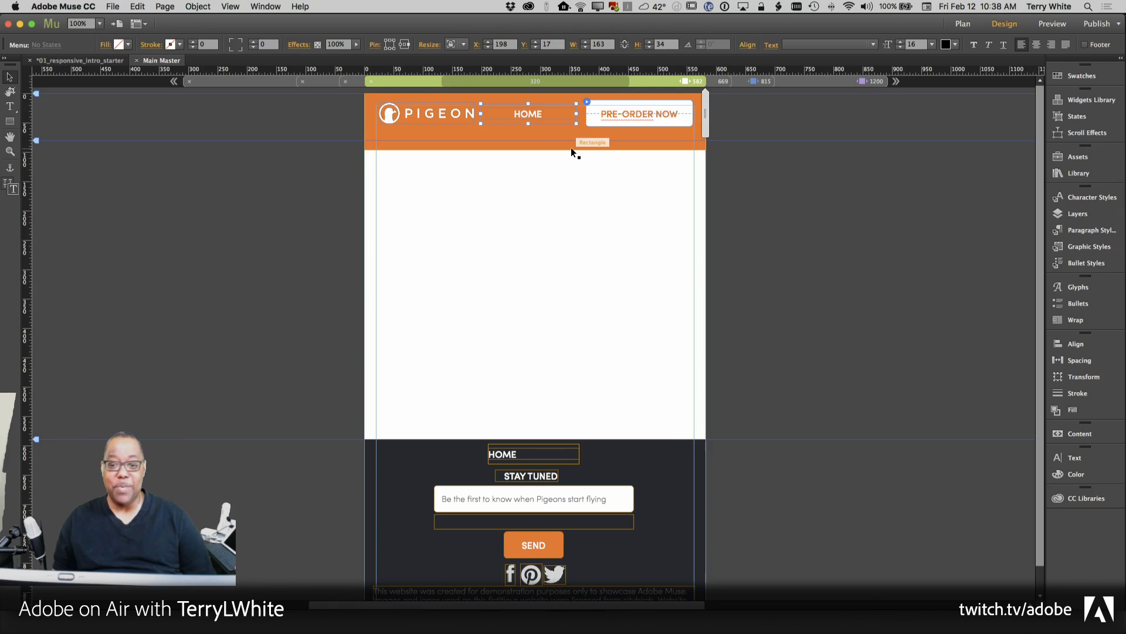
{"action": "right_click", "coordinate": [540, 115]}
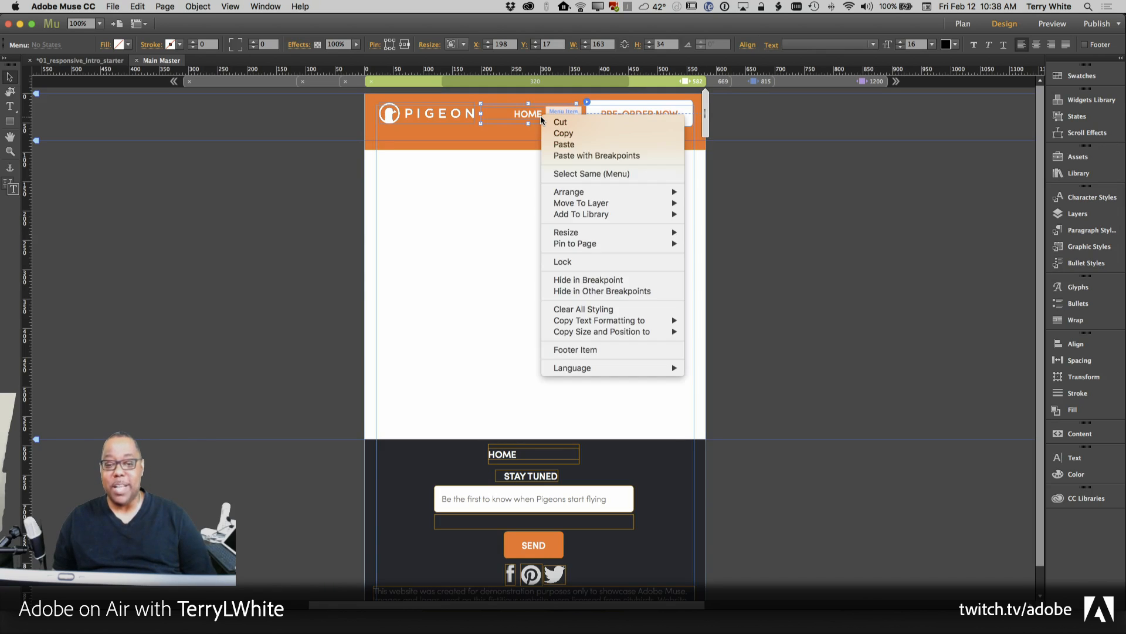
{"action": "left_click", "coordinate": [602, 280]}
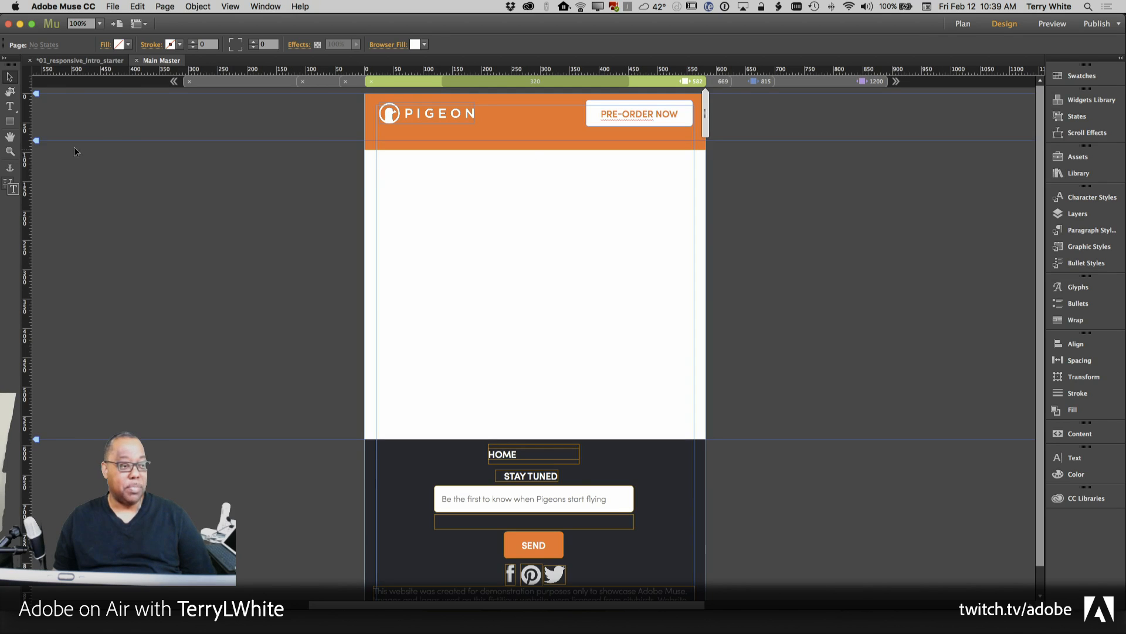
On the TopNav layer, draw a small rectangle about 30 by 28 px below the Pre-Order Now button.
{"action": "left_click", "coordinate": [10, 122]}
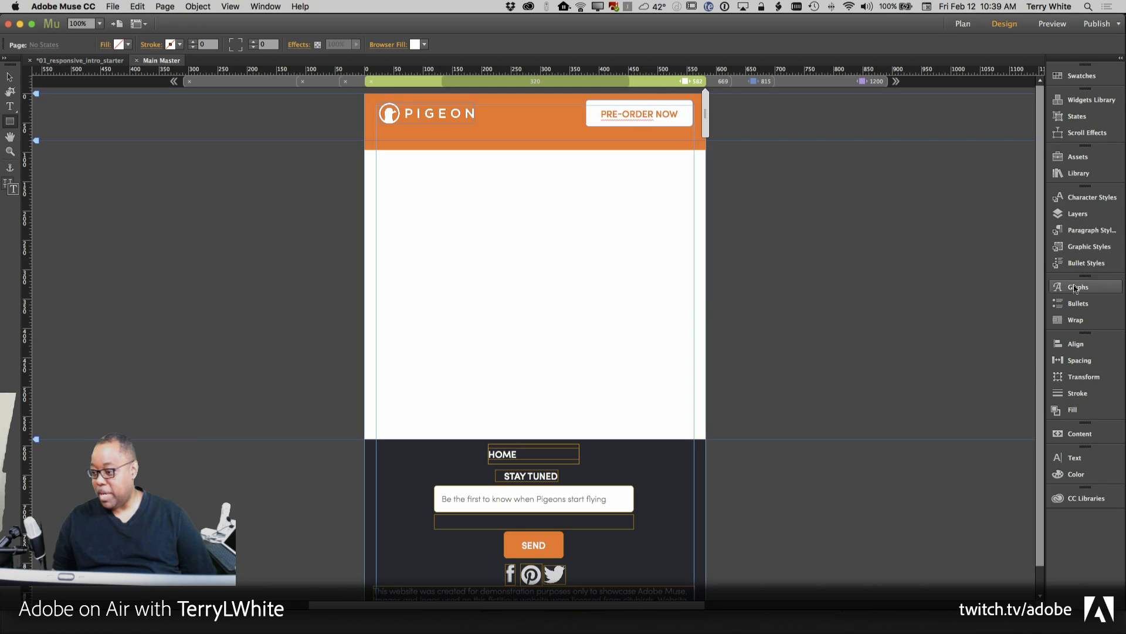
{"action": "left_click", "coordinate": [1078, 215]}
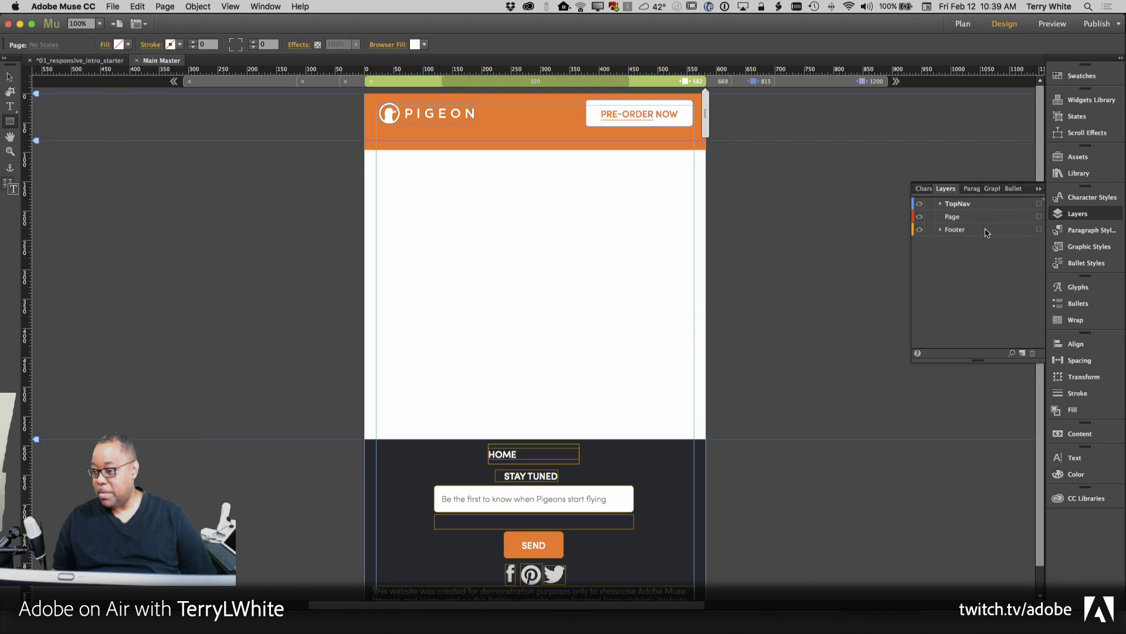
{"action": "left_click", "coordinate": [966, 205]}
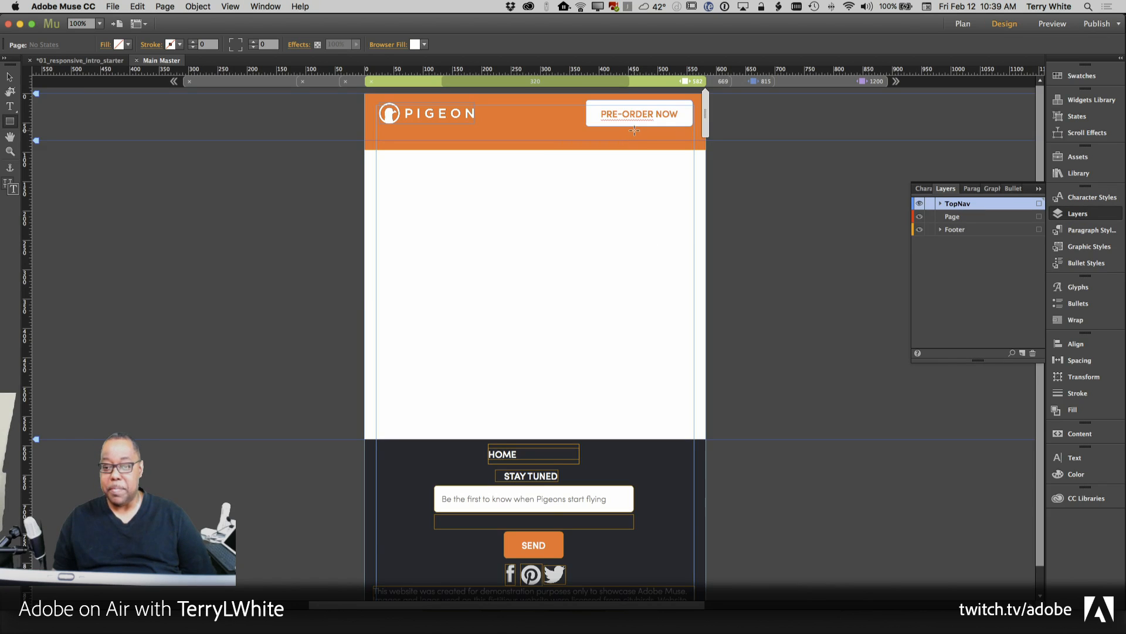
{"action": "left_click_drag", "start_coordinate": [634, 129], "coordinate": [653, 148]}
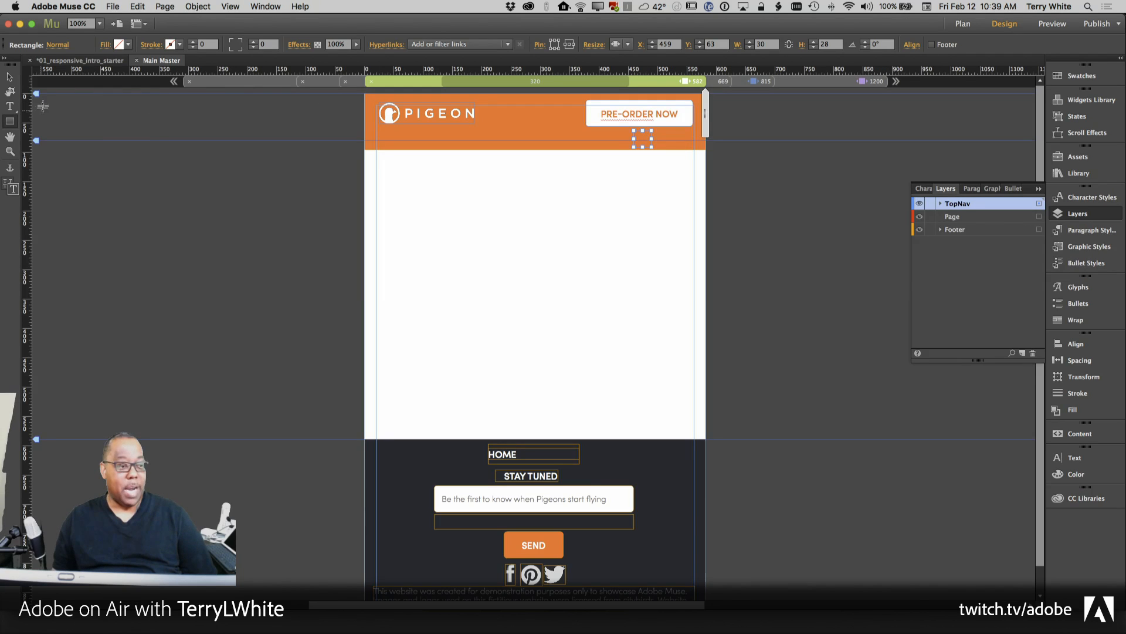
Fill the small rectangle with light peach FFB696 and move it below the Pre-Order Now button's outer end, at X 530, Y 62.
{"action": "left_click", "coordinate": [105, 48]}
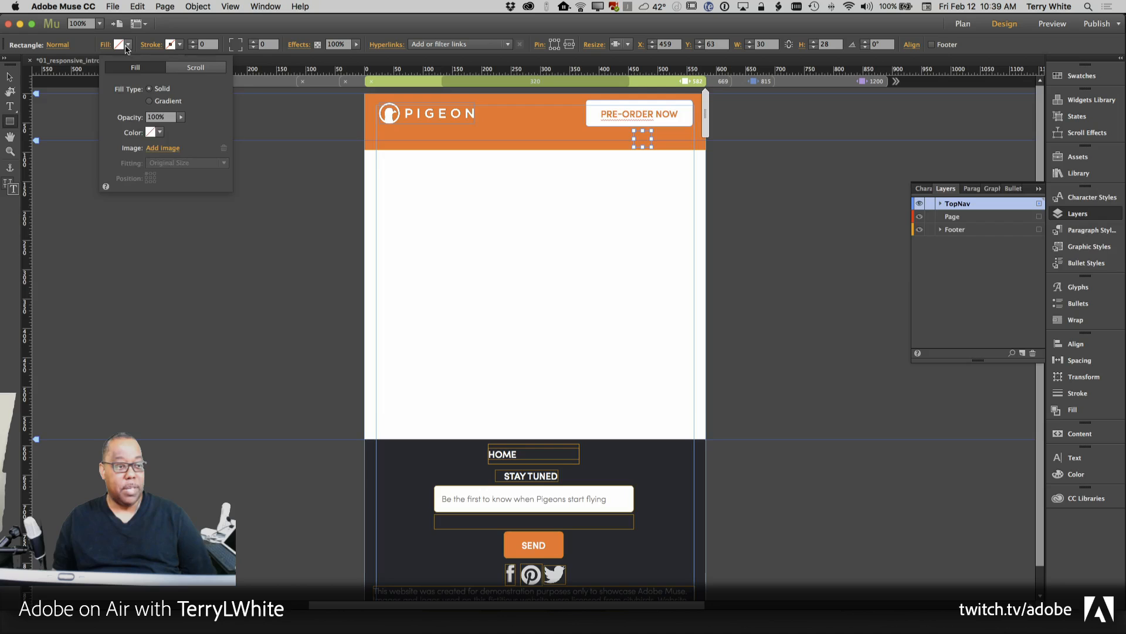
{"action": "left_click", "coordinate": [128, 44]}
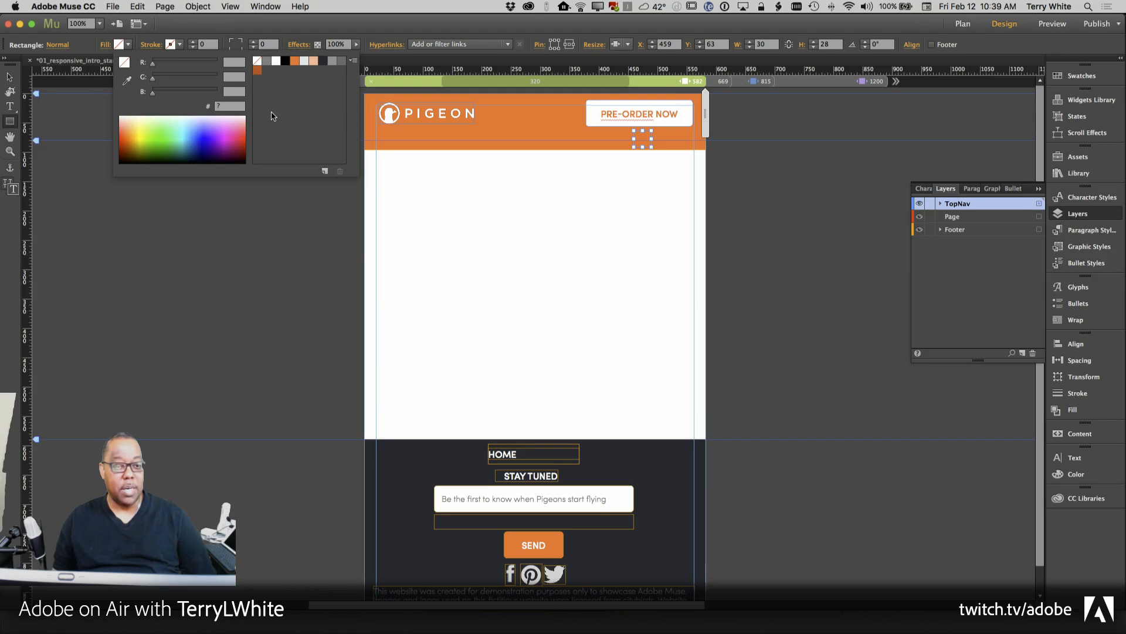
{"action": "left_click", "coordinate": [315, 63]}
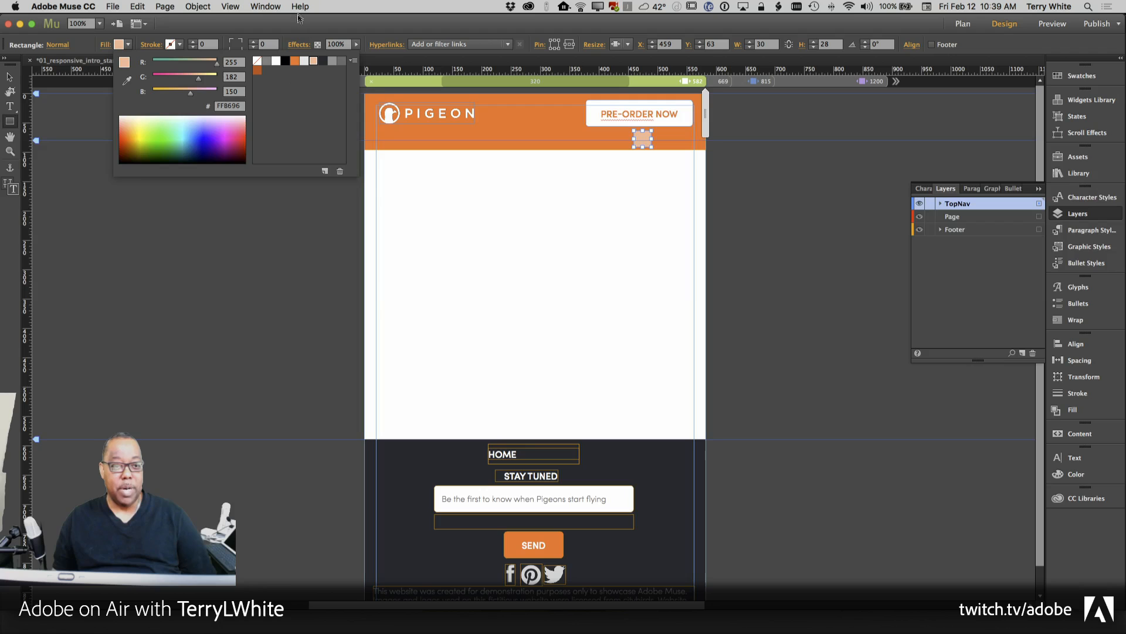
{"action": "left_click", "coordinate": [289, 20]}
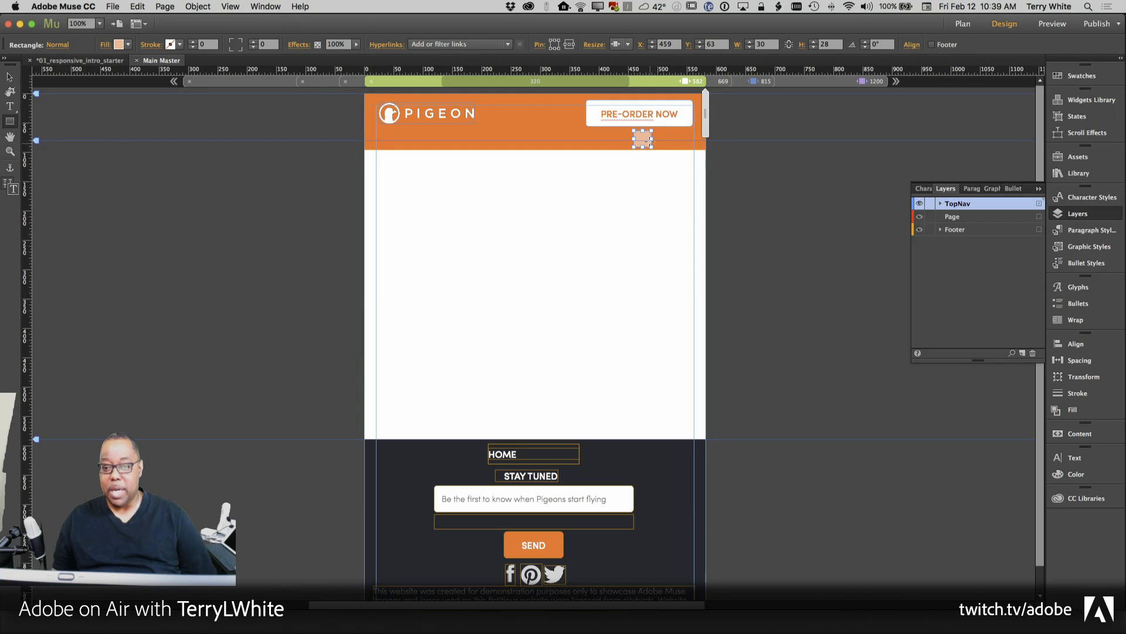
{"action": "left_click", "coordinate": [10, 77]}
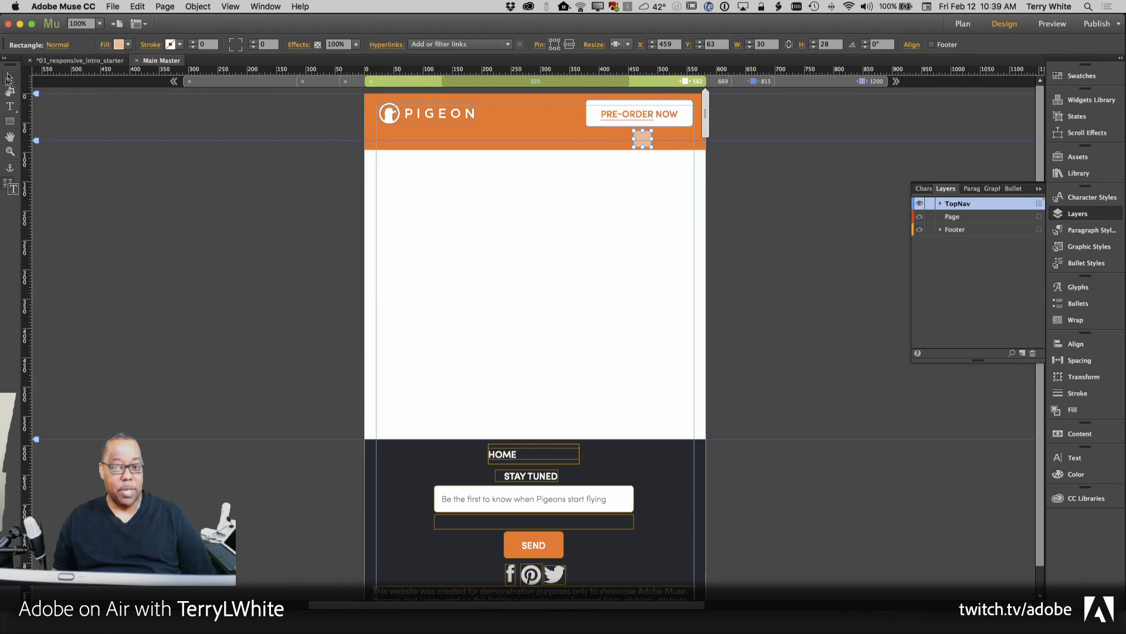
{"action": "left_click_drag", "start_coordinate": [644, 140], "coordinate": [684, 139]}
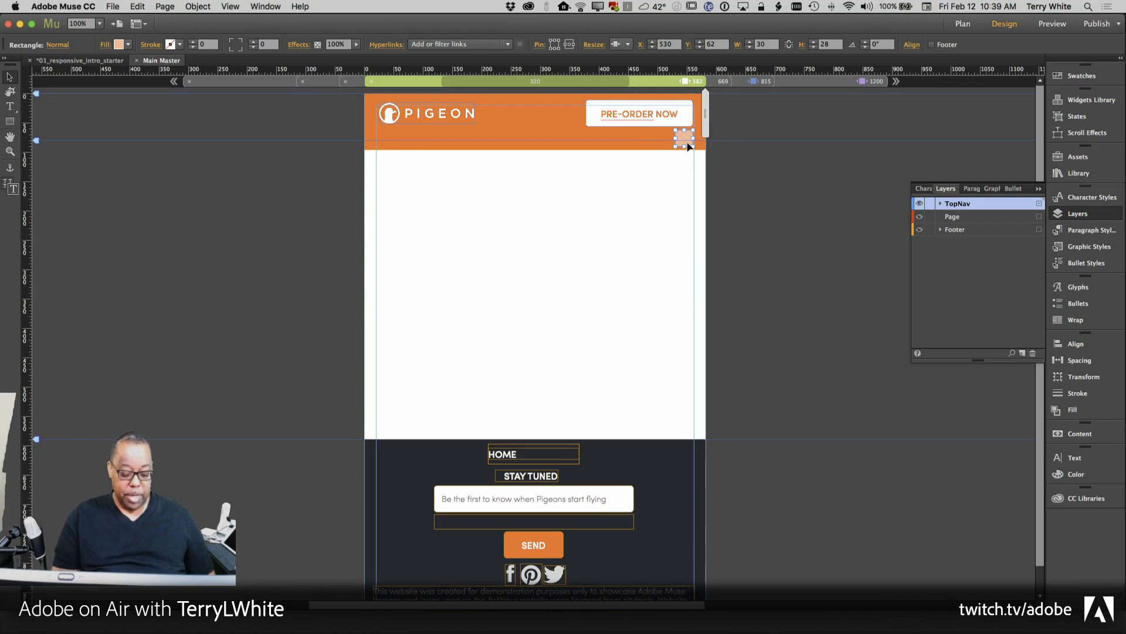
Draw a thin horizontal bar about 25 by 3 px near the upper edge of the small peach rectangle.
{"action": "key", "text": "super+equal"}
{"action": "key", "text": "super+equal"}
{"action": "key", "text": "super+equal"}
{"action": "key", "text": "super+equal"}
{"action": "key", "text": "super+equal"}
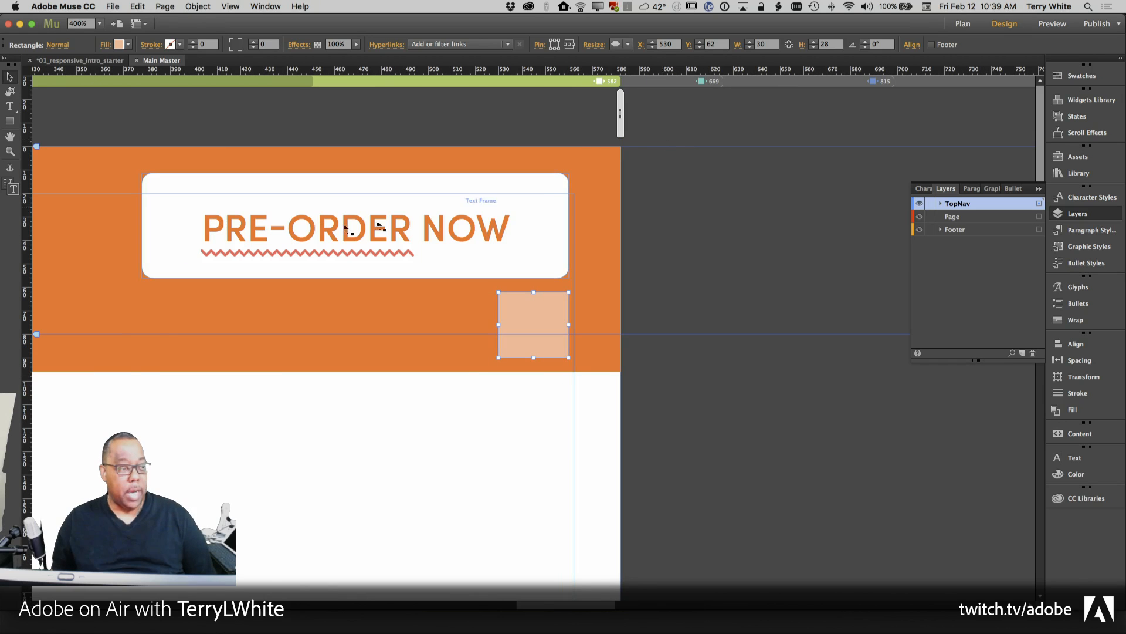
{"action": "left_click", "coordinate": [9, 121]}
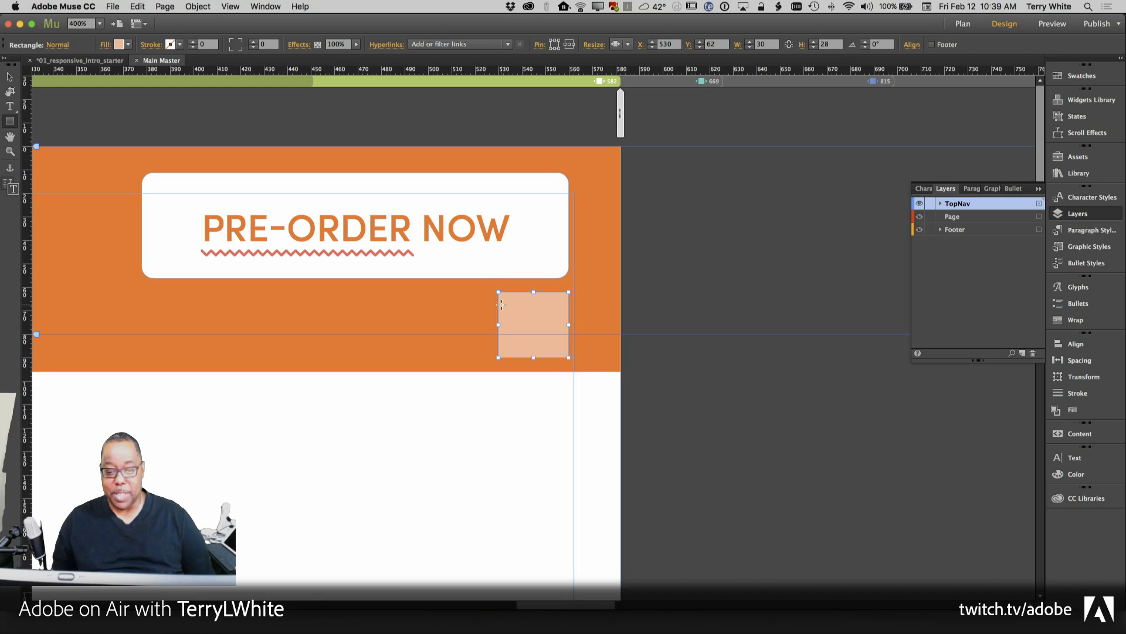
{"action": "left_click_drag", "start_coordinate": [501, 304], "coordinate": [560, 312]}
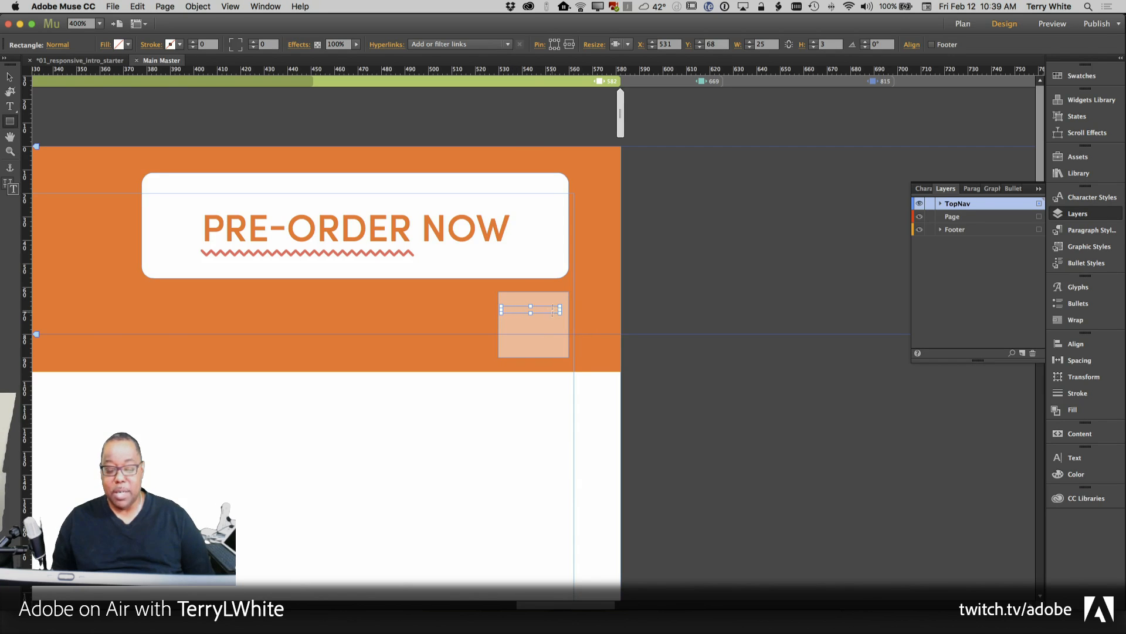
Fill the thin bar with orange FF6D2C and move it to X 532, Y 67.
{"action": "left_click", "coordinate": [128, 45]}
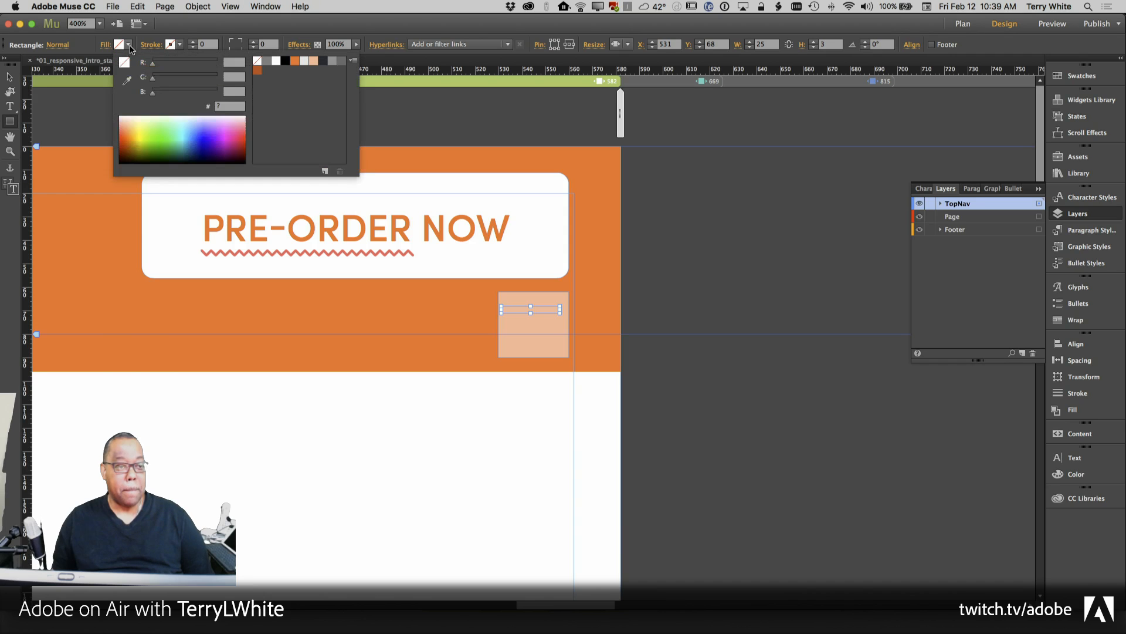
{"action": "left_click", "coordinate": [296, 61]}
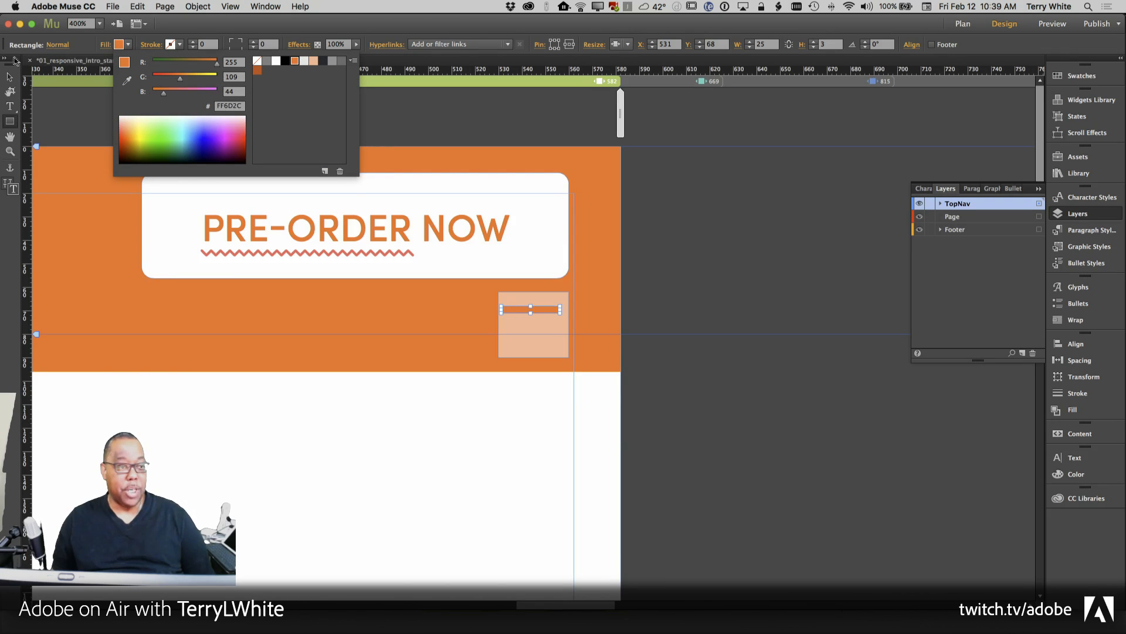
{"action": "left_click", "coordinate": [13, 79]}
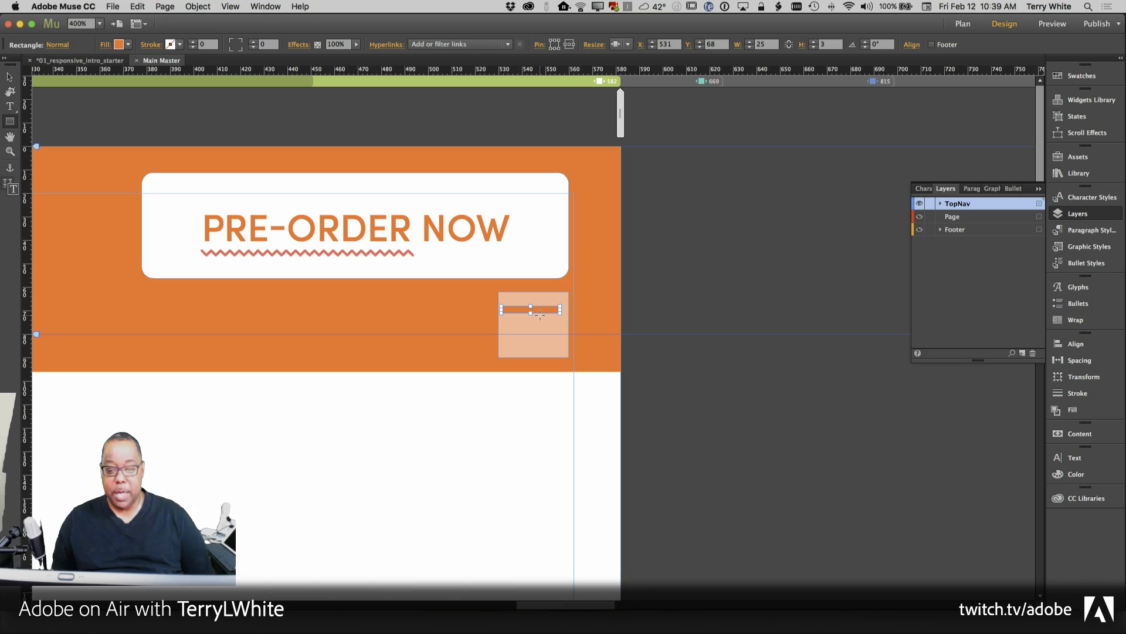
{"action": "left_click", "coordinate": [10, 78]}
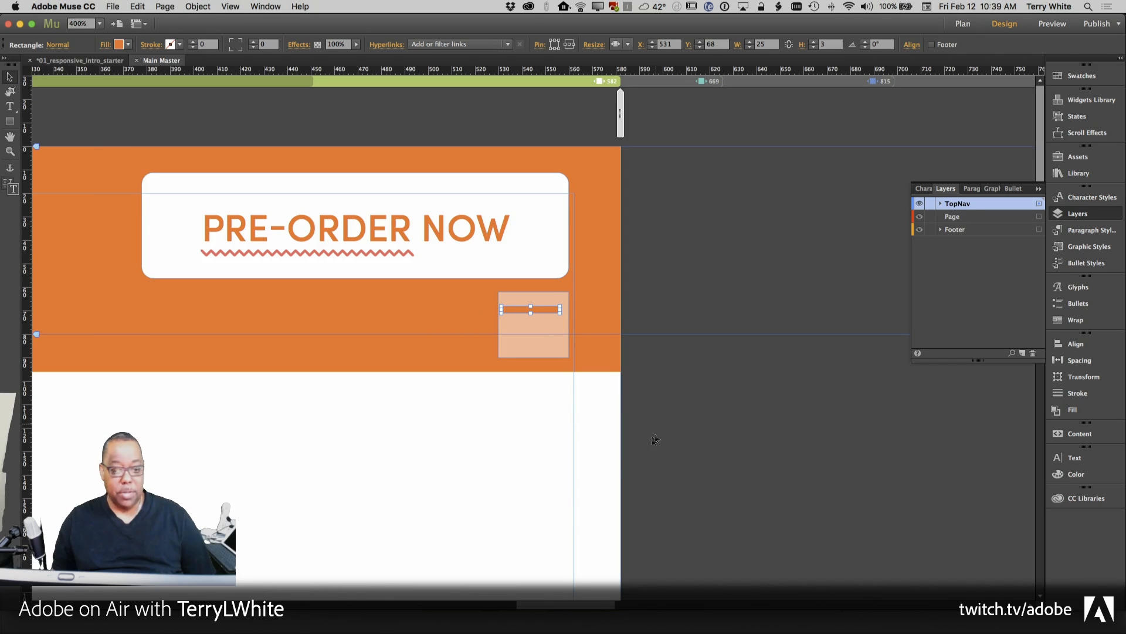
{"action": "left_click_drag", "start_coordinate": [539, 312], "coordinate": [541, 311]}
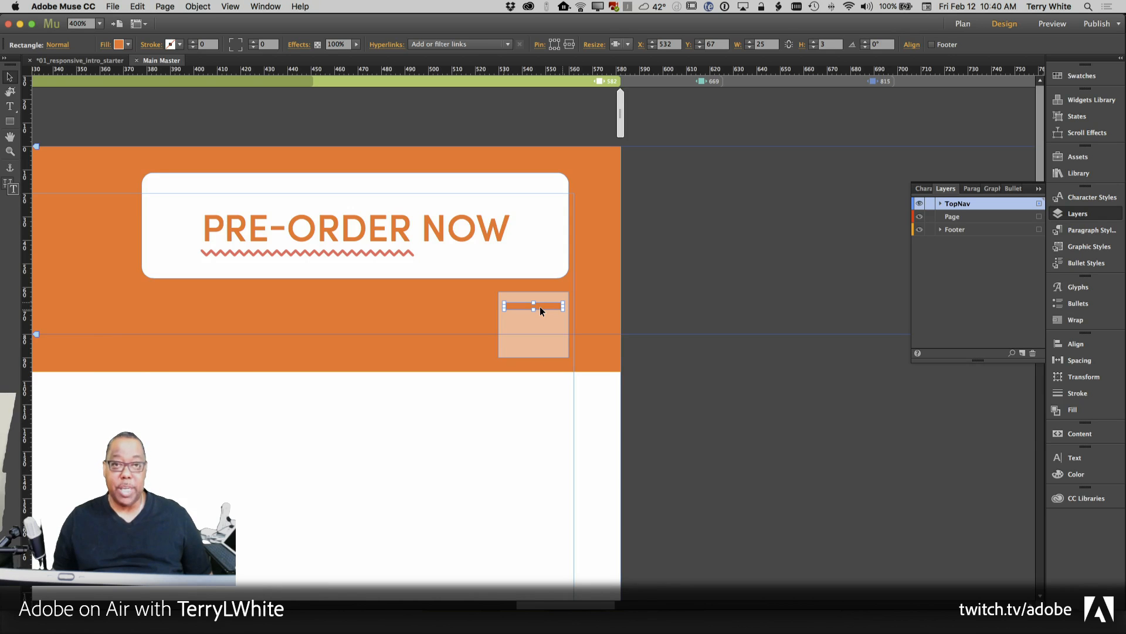
Duplicate the orange bar twice below the original to form a three-line icon, and shorten the peach rectangle to 24 px high.
{"action": "left_click_drag", "start_coordinate": [541, 308], "coordinate": [540, 340]}
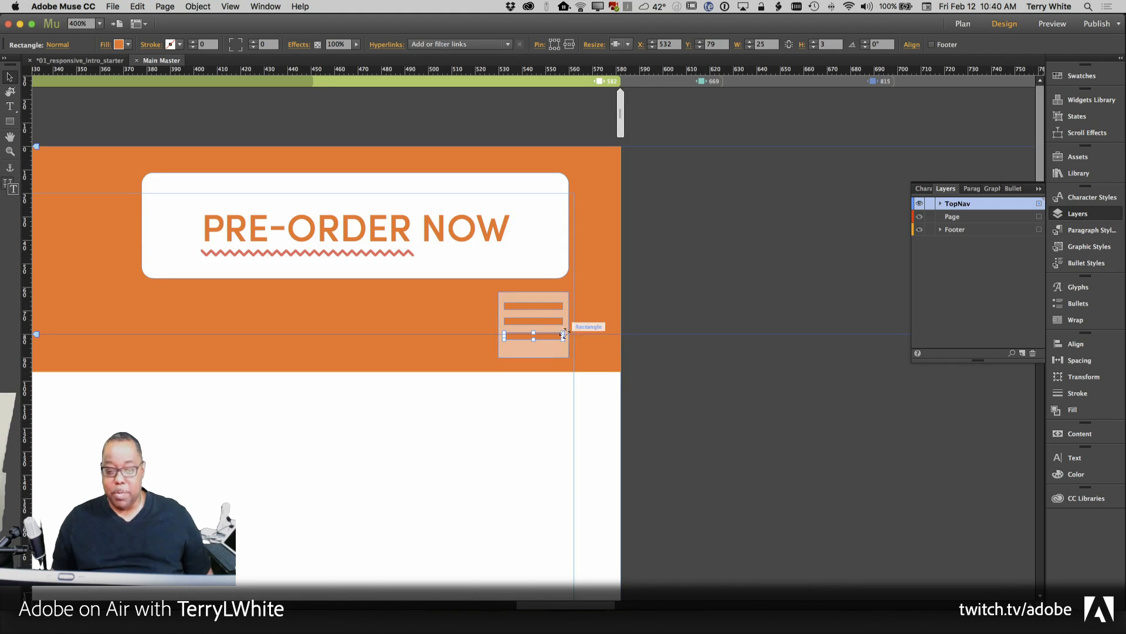
{"action": "left_click", "coordinate": [548, 322], "text": "shift"}
{"action": "left_click", "coordinate": [546, 307], "text": "shift"}
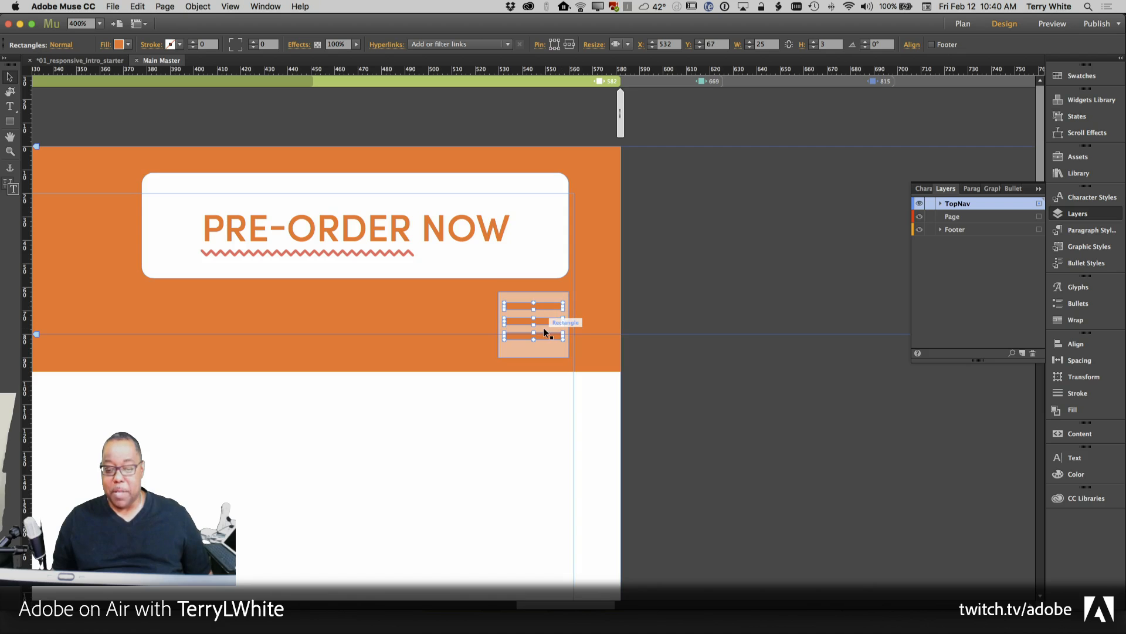
{"action": "left_click", "coordinate": [688, 284]}
{"action": "left_click", "coordinate": [530, 356]}
{"action": "left_click_drag", "start_coordinate": [533, 357], "coordinate": [535, 348]}
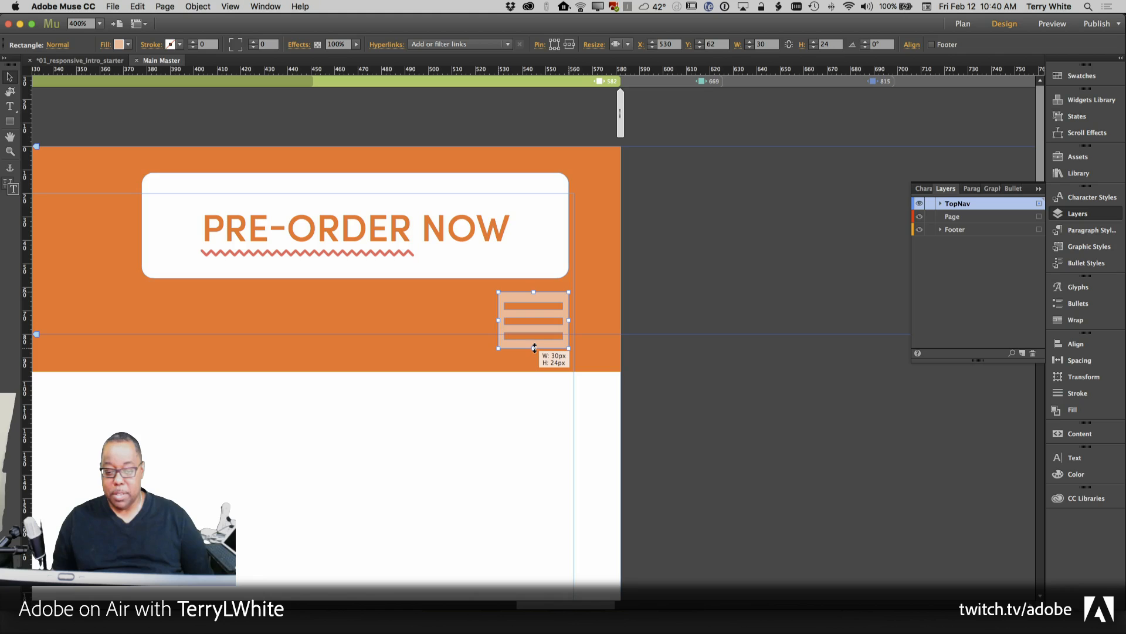
Try to distribute the three orange bars and the peach rectangle evenly by their vertical centers.
{"action": "left_click", "coordinate": [538, 336]}
{"action": "left_click", "coordinate": [540, 321], "text": "shift"}
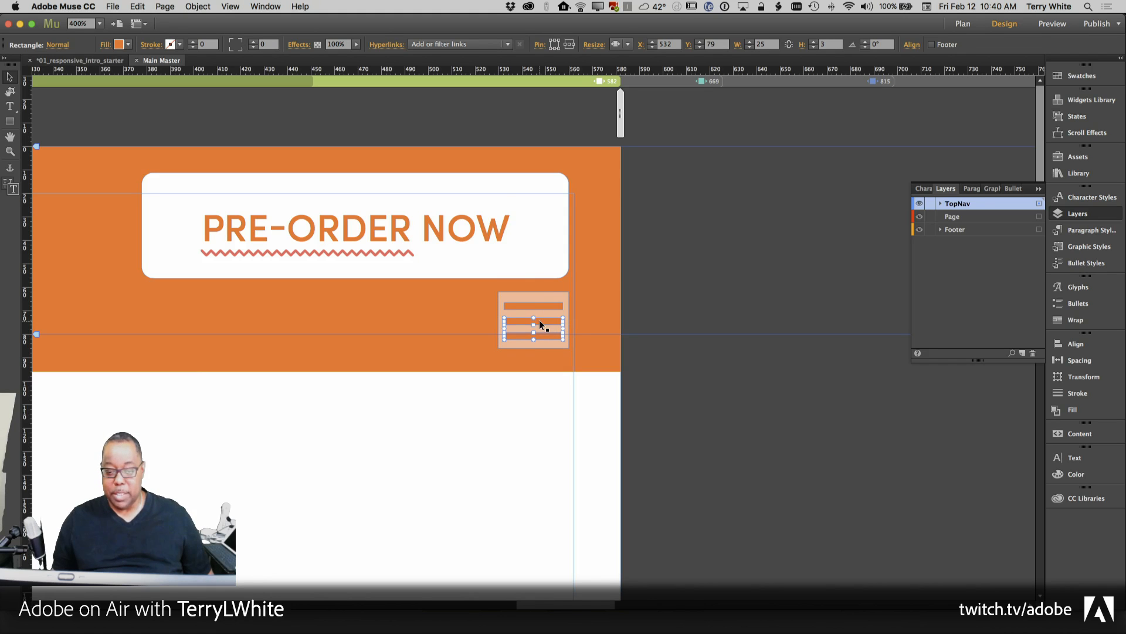
{"action": "left_click", "coordinate": [541, 306], "text": "shift"}
{"action": "left_click", "coordinate": [541, 311], "text": "shift"}
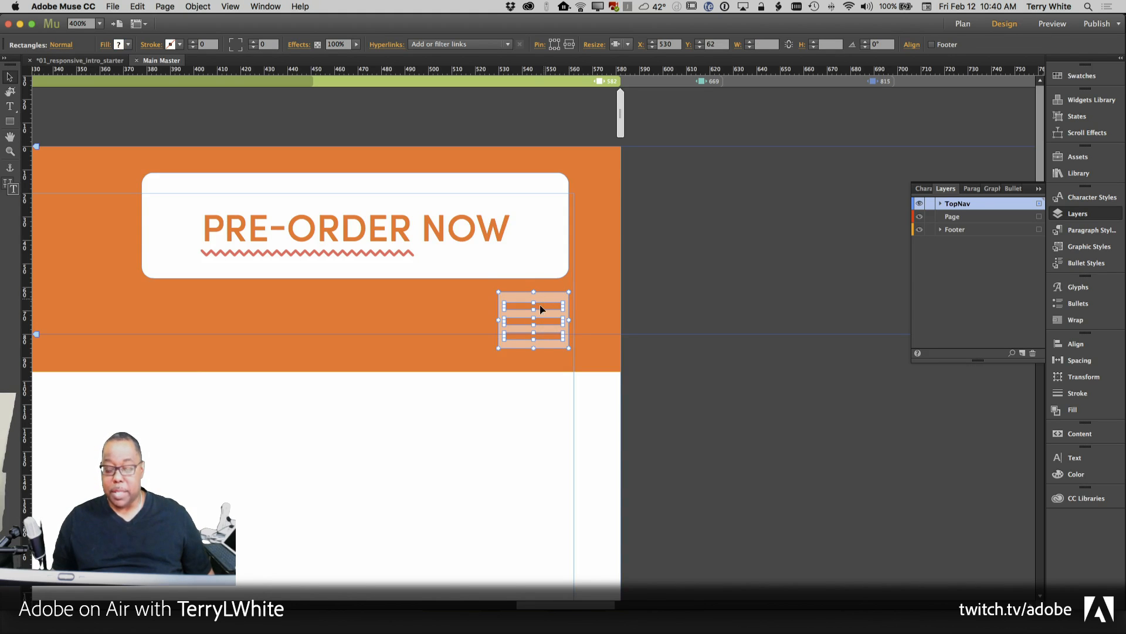
{"action": "left_click", "coordinate": [913, 45]}
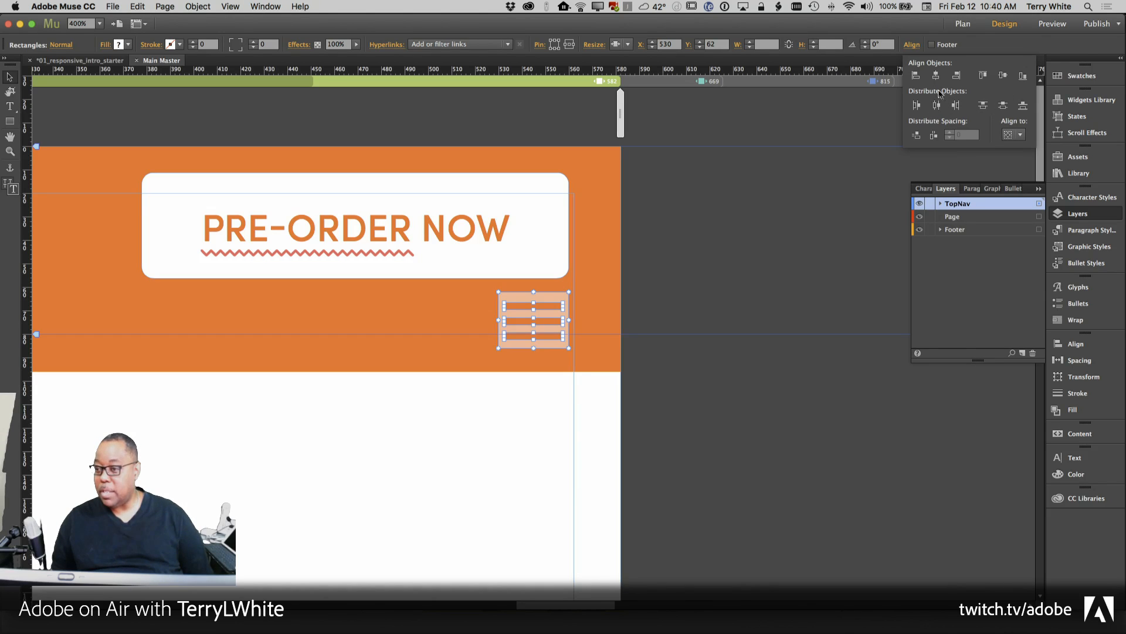
{"action": "left_click", "coordinate": [1002, 105]}
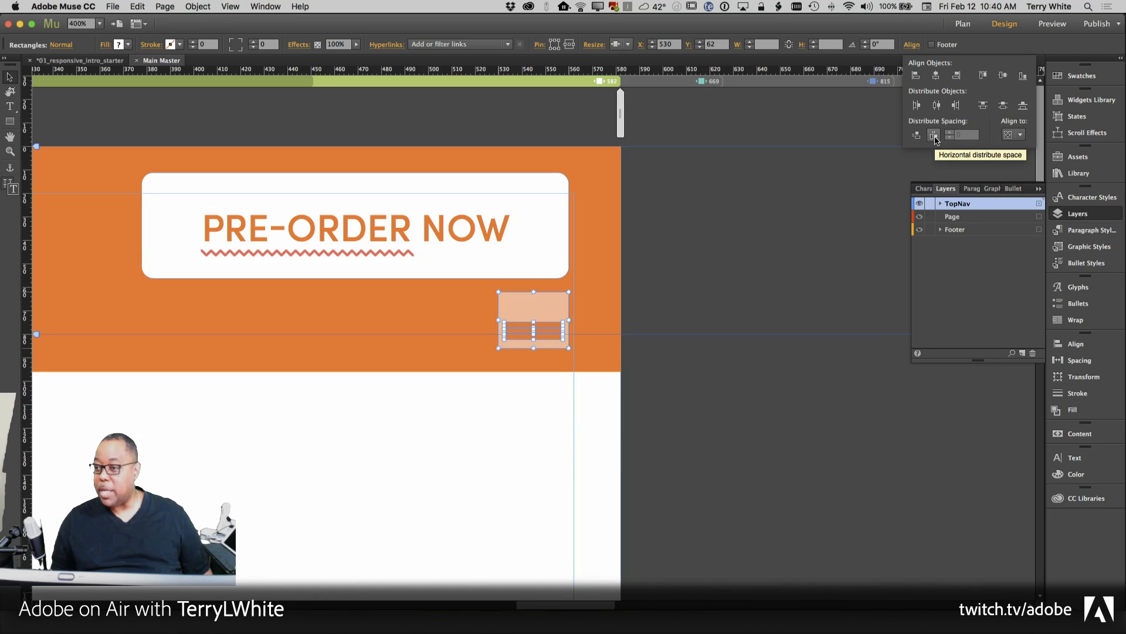
{"action": "left_click", "coordinate": [933, 138]}
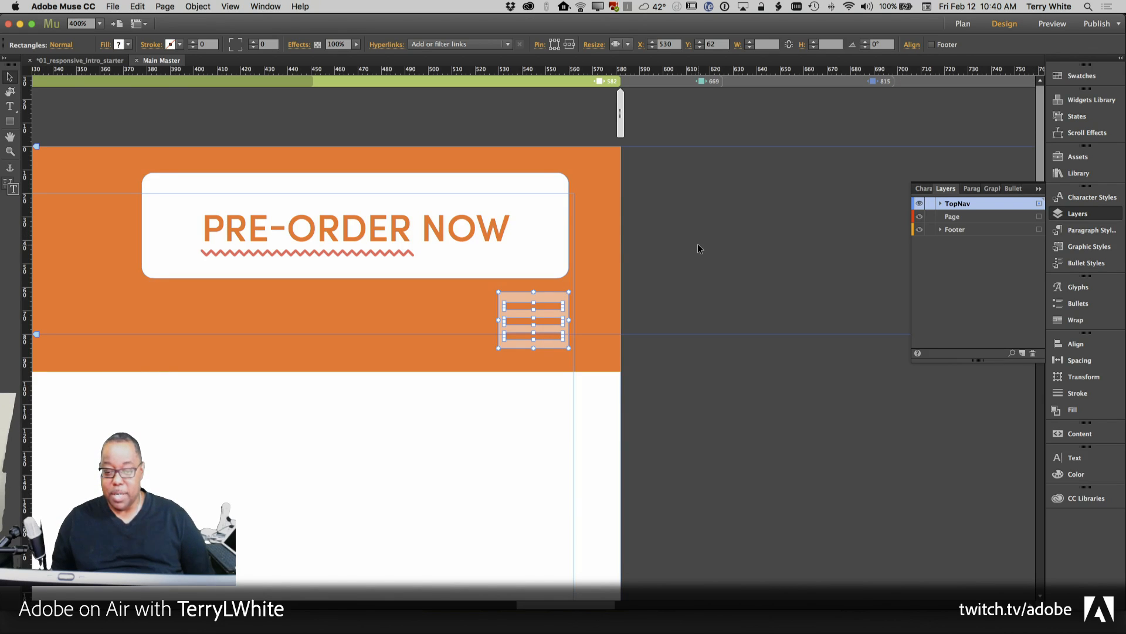
{"action": "left_click", "coordinate": [698, 245]}
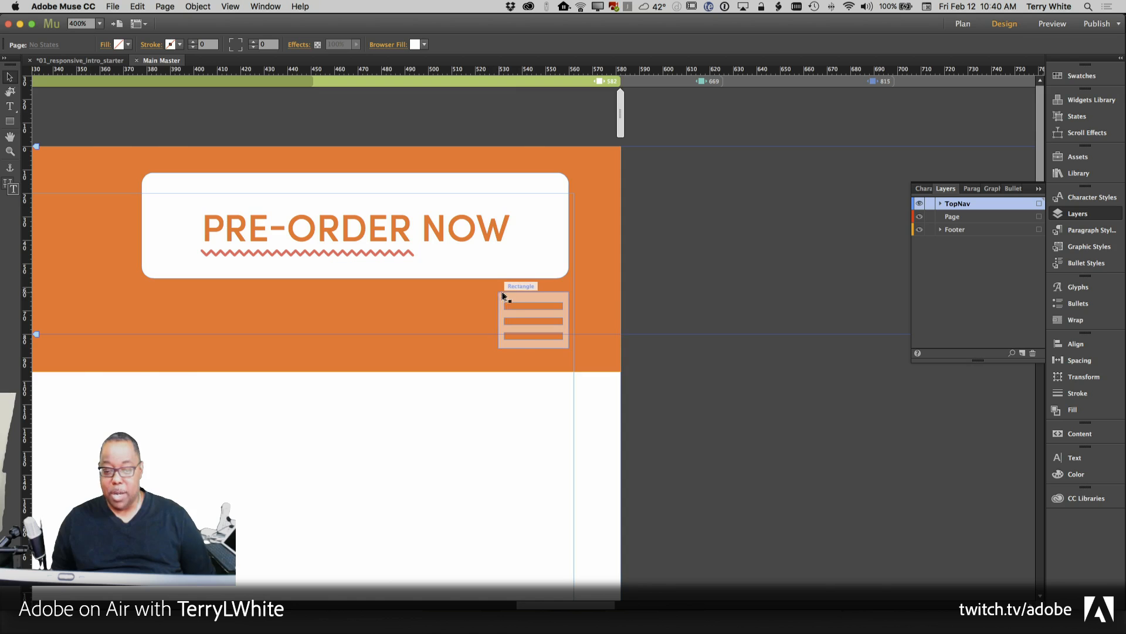
Turn off responsive resizing for the three bars and the peach rectangle, and group them into one menu icon.
{"action": "left_click", "coordinate": [506, 300]}
{"action": "left_click", "coordinate": [517, 319], "text": "shift"}
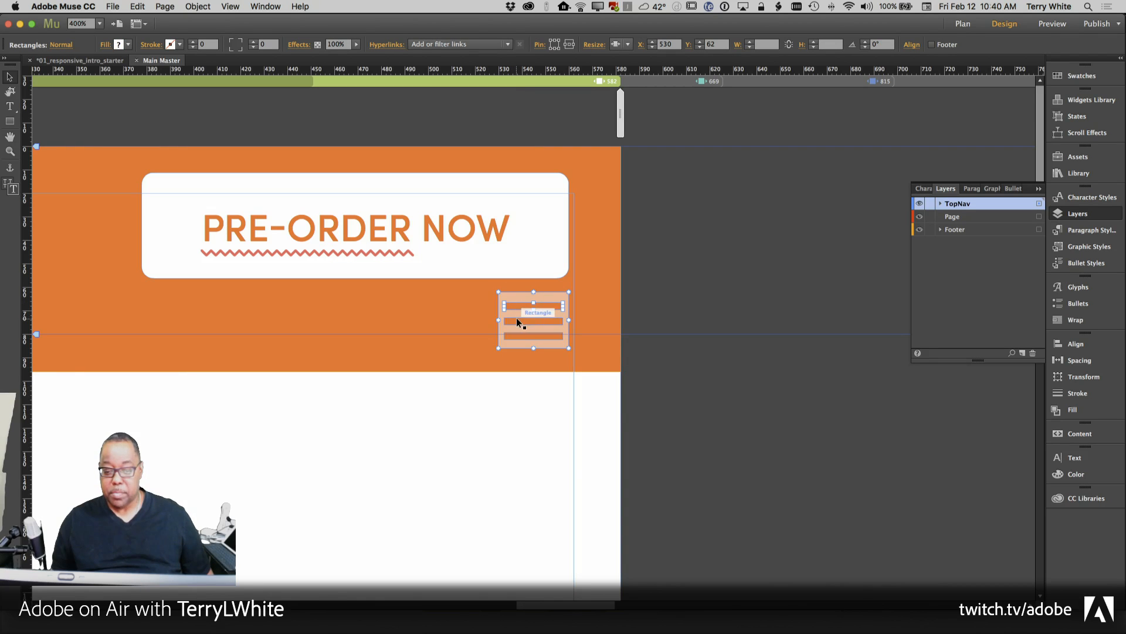
{"action": "left_click", "coordinate": [560, 339], "text": "shift"}
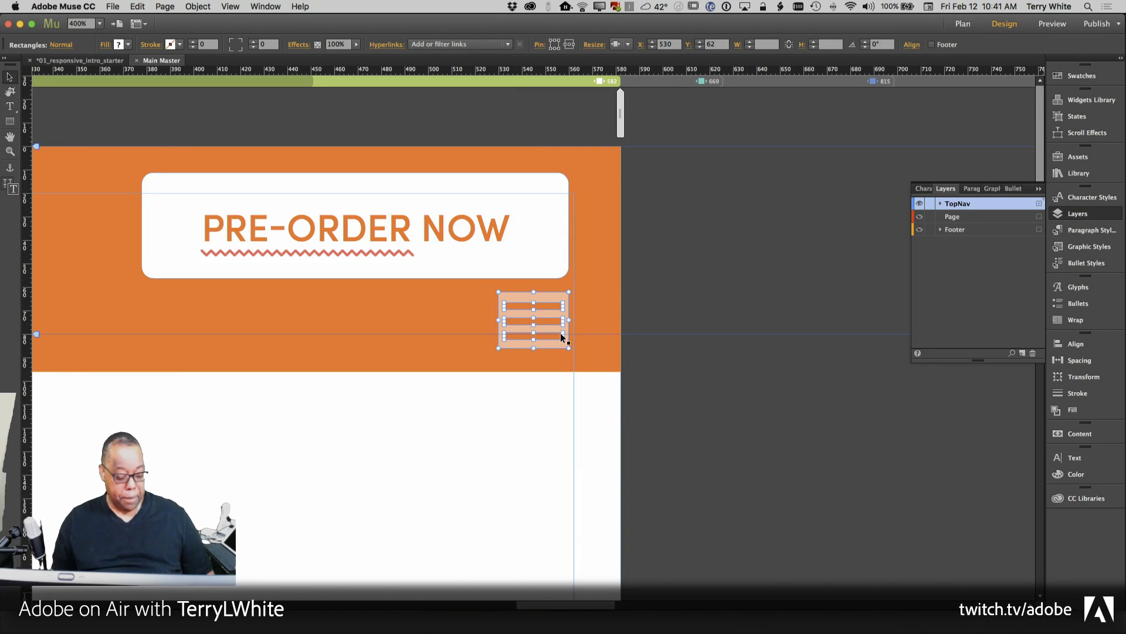
{"action": "key", "text": "Escape"}
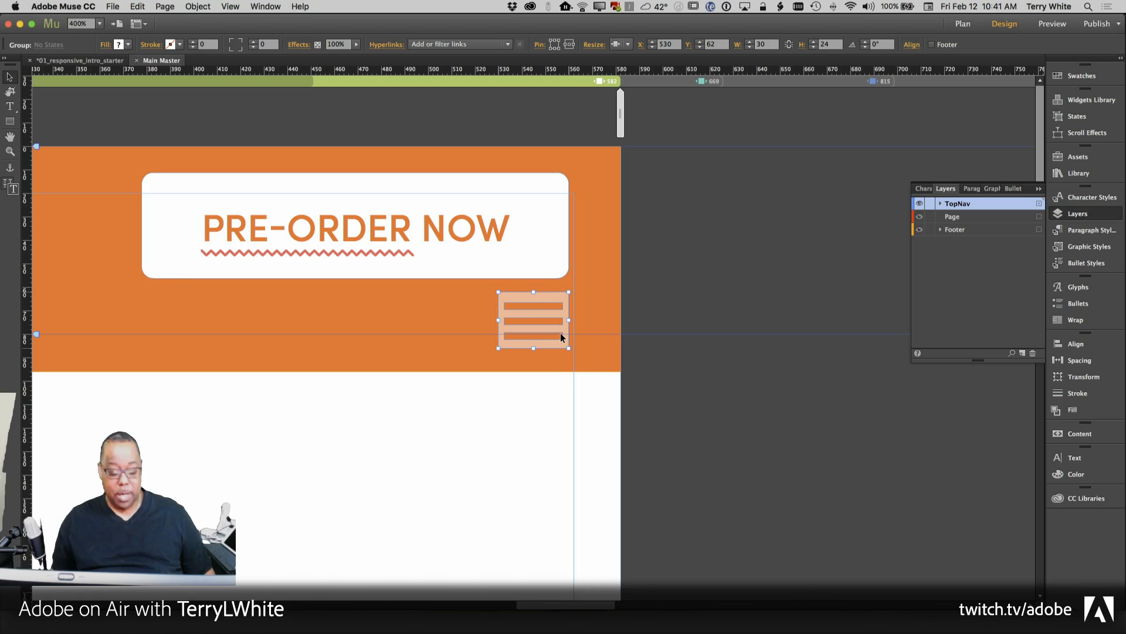
{"action": "key", "text": "shift+super+g"}
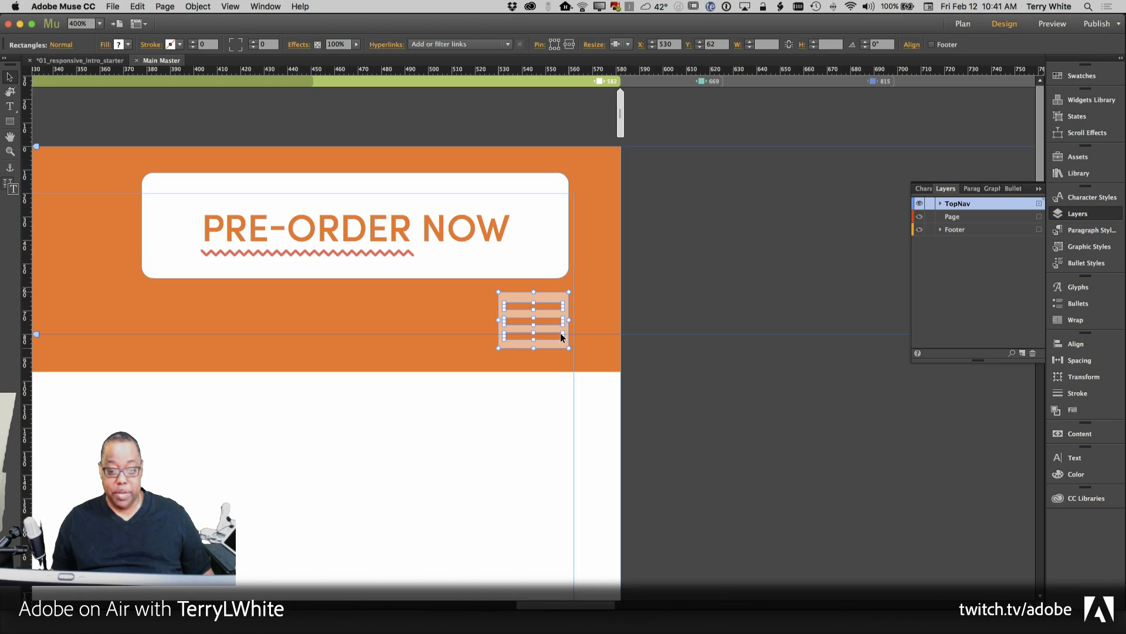
{"action": "left_click", "coordinate": [627, 45]}
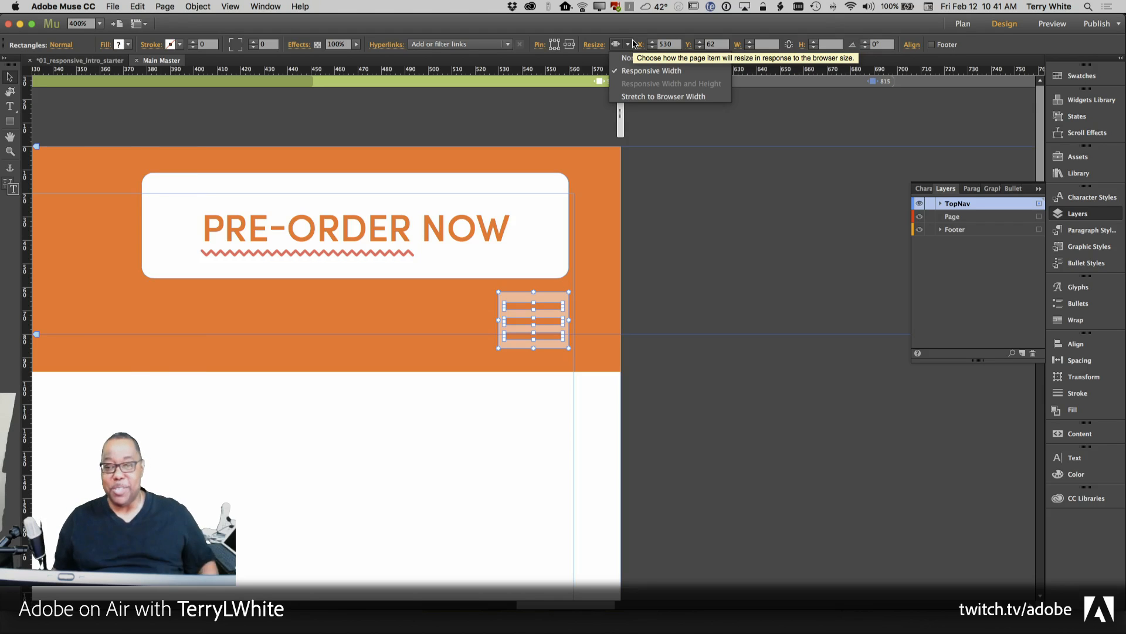
{"action": "left_click", "coordinate": [626, 60]}
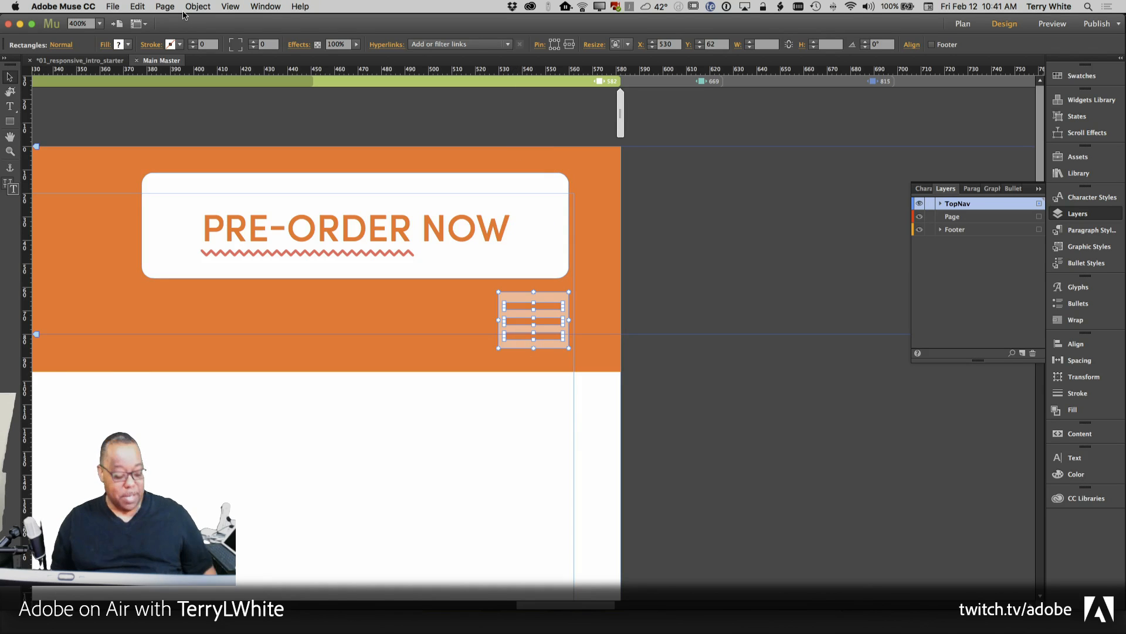
{"action": "key", "text": "super+g"}
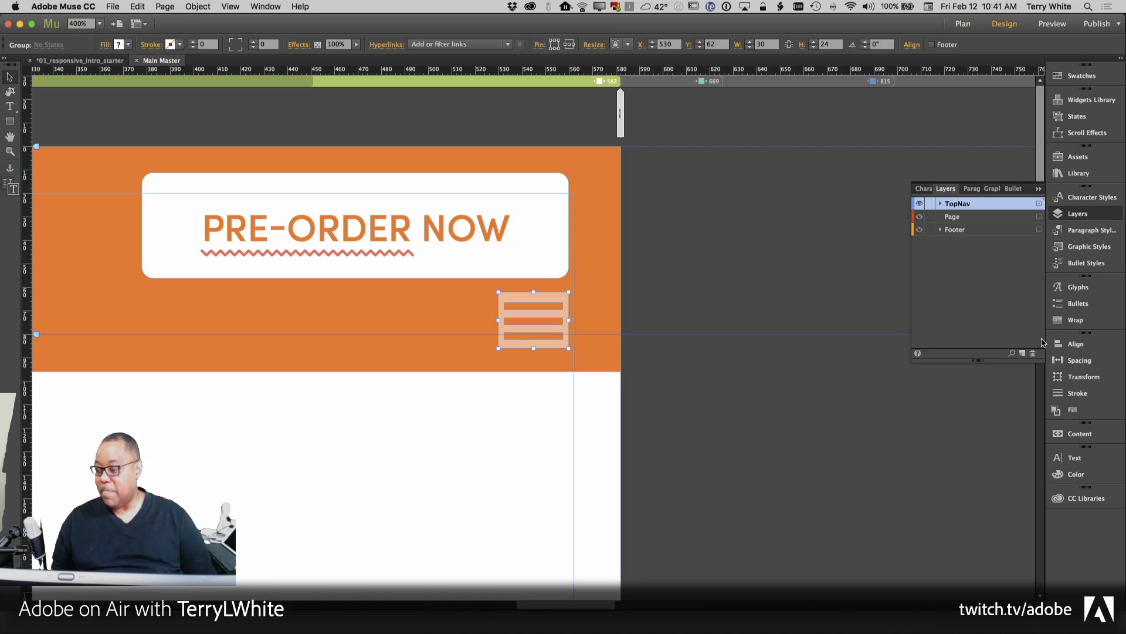
Add an Accordion widget below the Pre-Order Now button at X 204, Y 59, aligned with the page's outer guide.
{"action": "left_click", "coordinate": [1071, 111]}
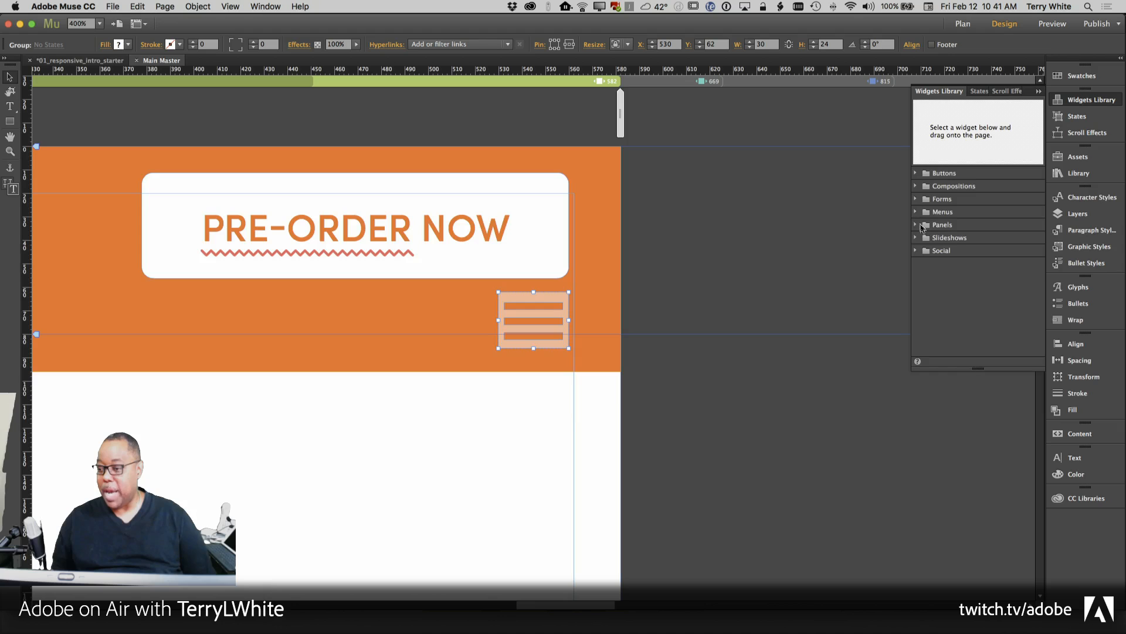
{"action": "left_click", "coordinate": [918, 225]}
{"action": "left_click", "coordinate": [957, 239]}
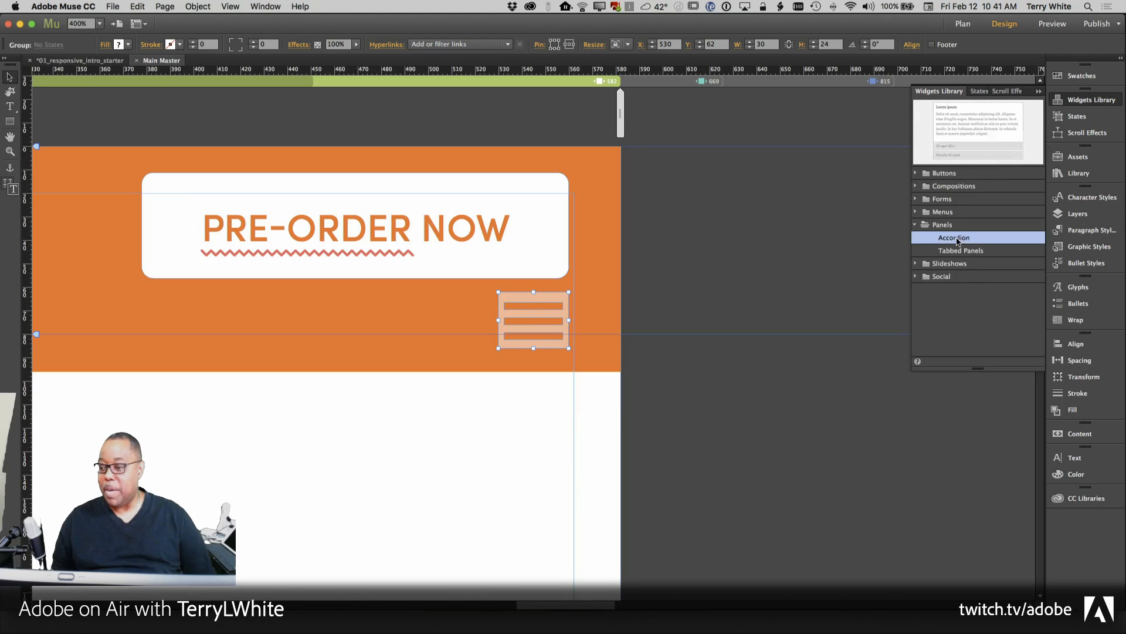
{"action": "left_click_drag", "start_coordinate": [971, 241], "coordinate": [287, 349]}
{"action": "left_click_drag", "start_coordinate": [549, 466], "coordinate": [503, 451]}
{"action": "left_click_drag", "start_coordinate": [757, 403], "coordinate": [259, 351]}
{"action": "key", "text": "super+minus"}
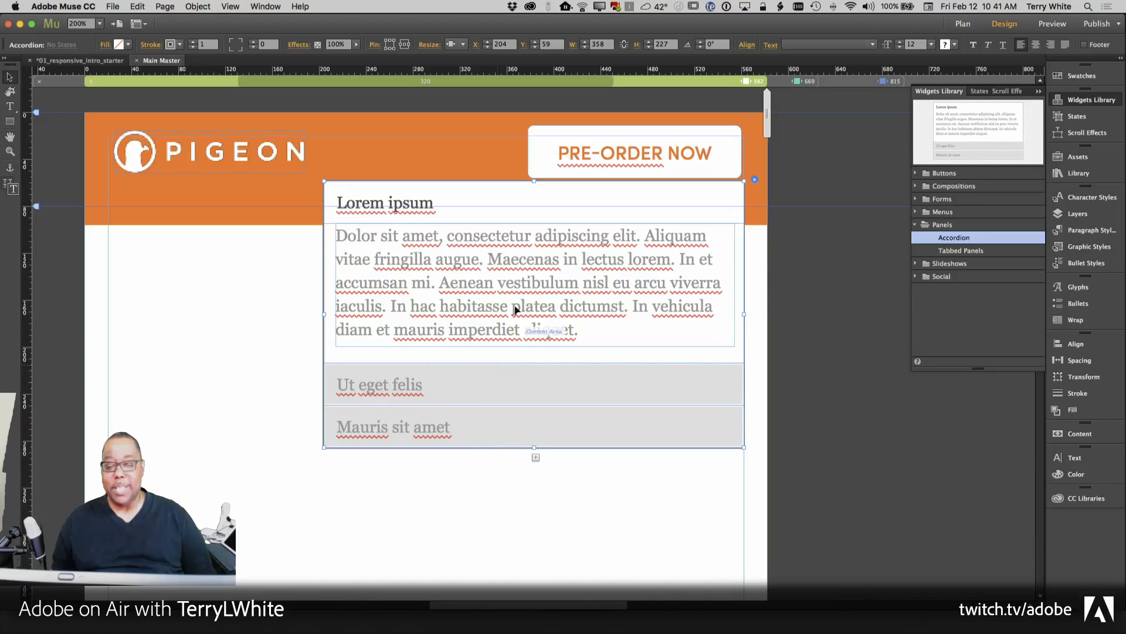
Clear the accordion's widget contents and all of its styling.
{"action": "right_click", "coordinate": [501, 386]}
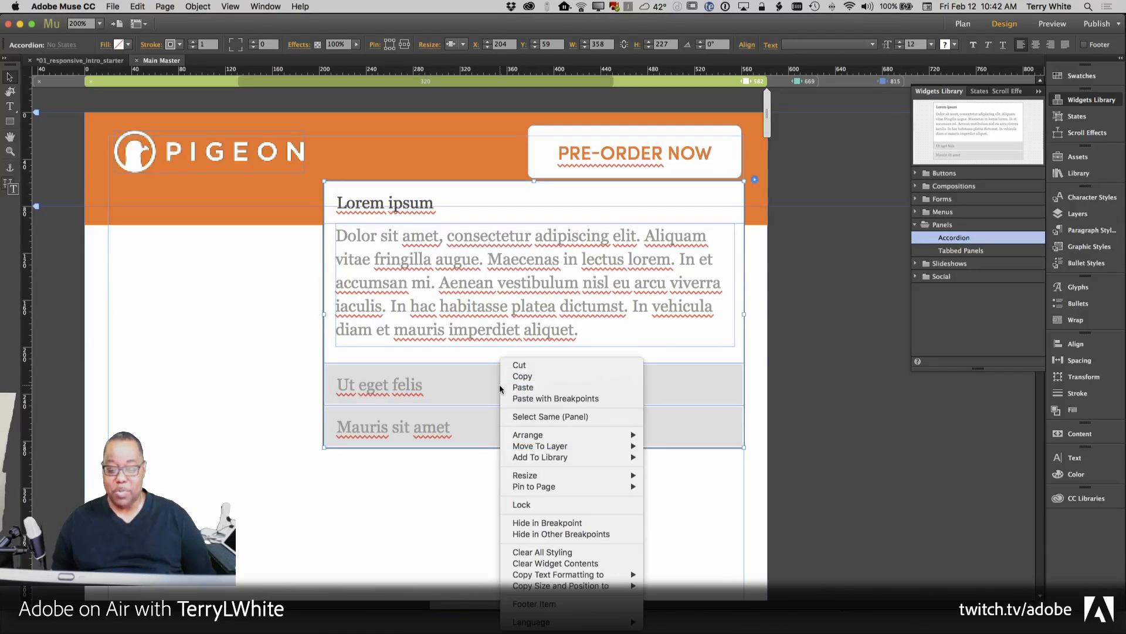
{"action": "left_click", "coordinate": [556, 563]}
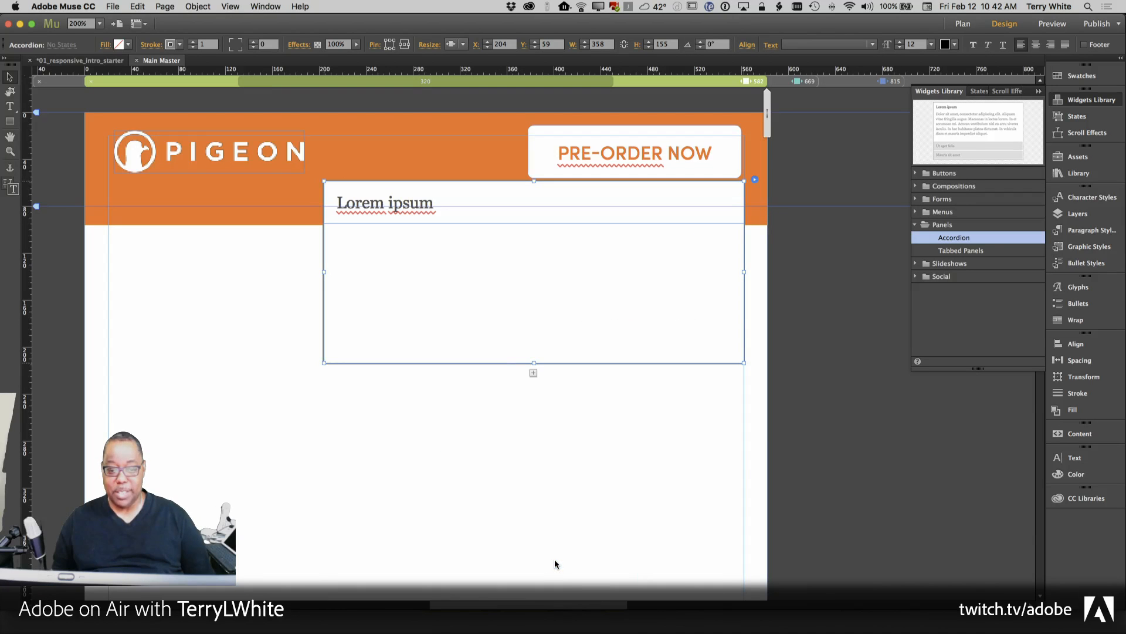
{"action": "right_click", "coordinate": [498, 268]}
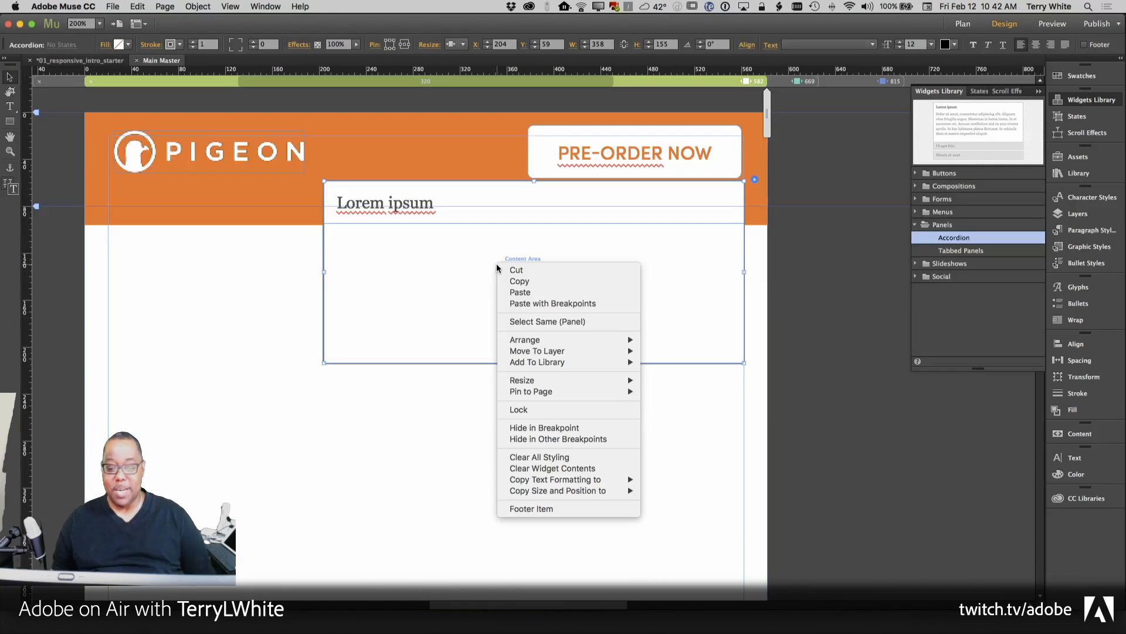
{"action": "left_click", "coordinate": [540, 458]}
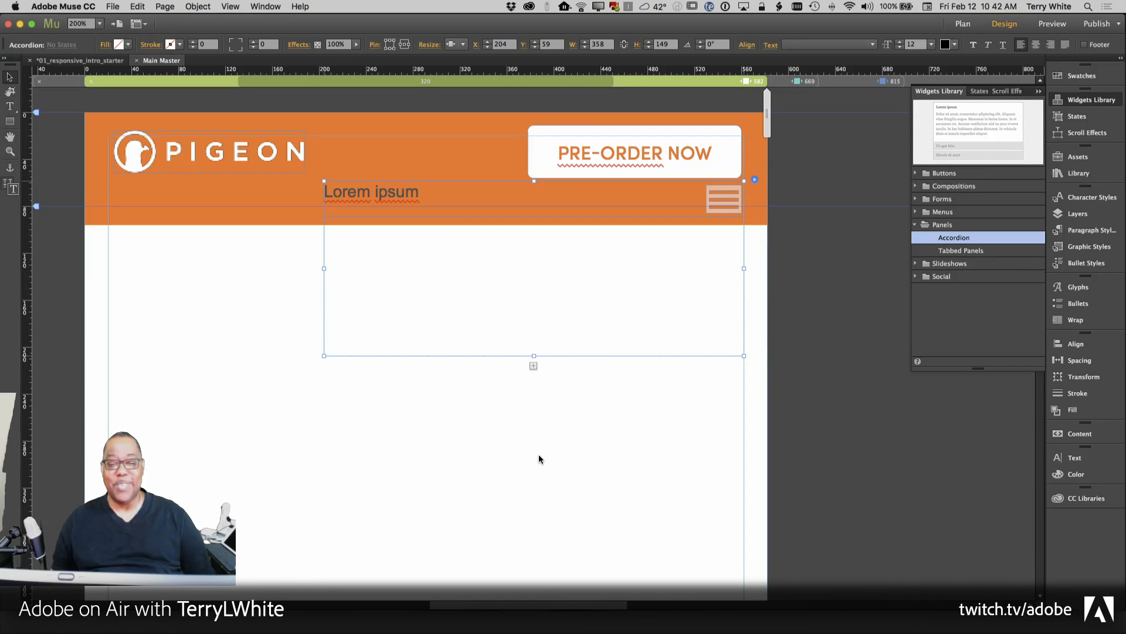
Delete the Lorem ipsum label text from the accordion's heading.
{"action": "double_click", "coordinate": [410, 199]}
{"action": "left_click_drag", "start_coordinate": [420, 193], "coordinate": [325, 193]}
{"action": "key", "text": "BackSpace"}
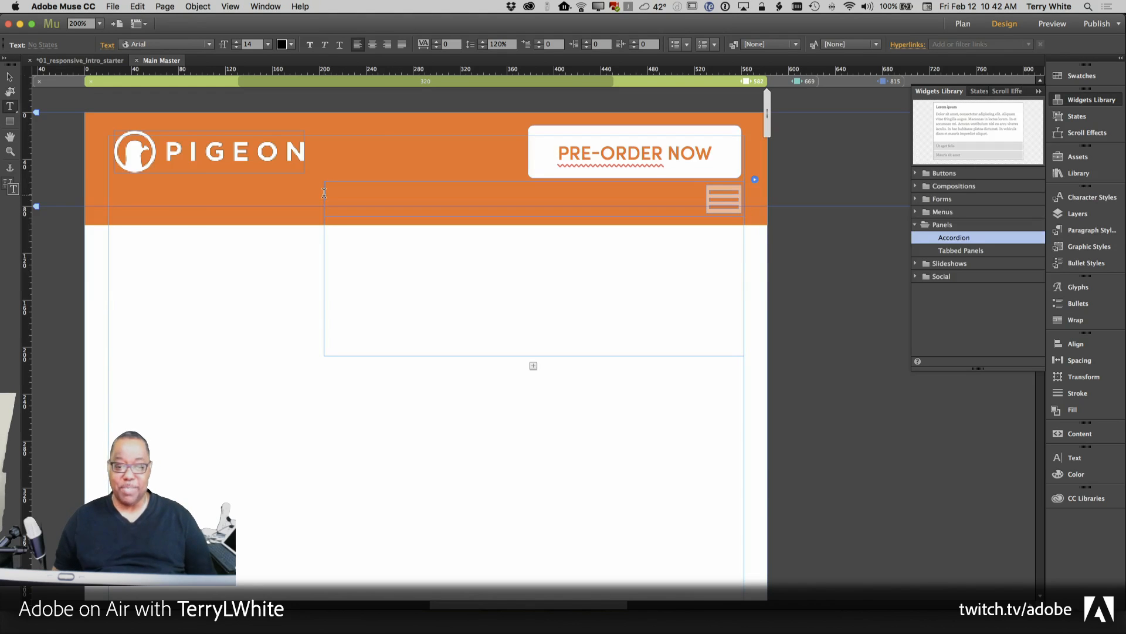
Narrow the accordion's content area to about 137 px, keeping its outer edge under the menu icon.
{"action": "left_click", "coordinate": [9, 77]}
{"action": "left_click", "coordinate": [347, 310]}
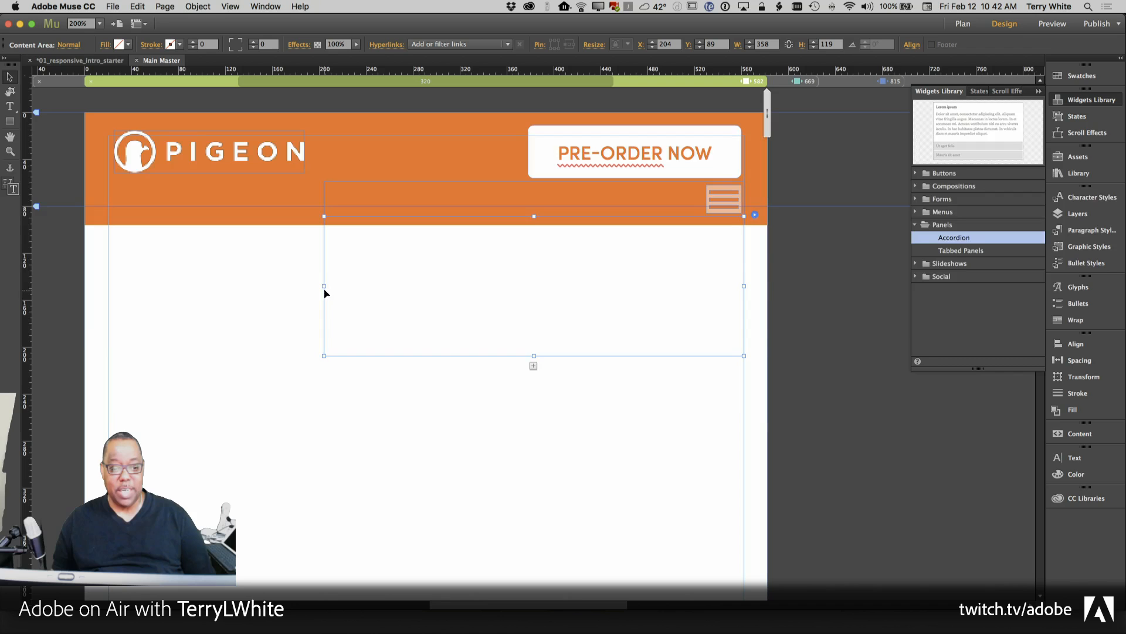
{"action": "left_click_drag", "start_coordinate": [324, 287], "coordinate": [585, 292]}
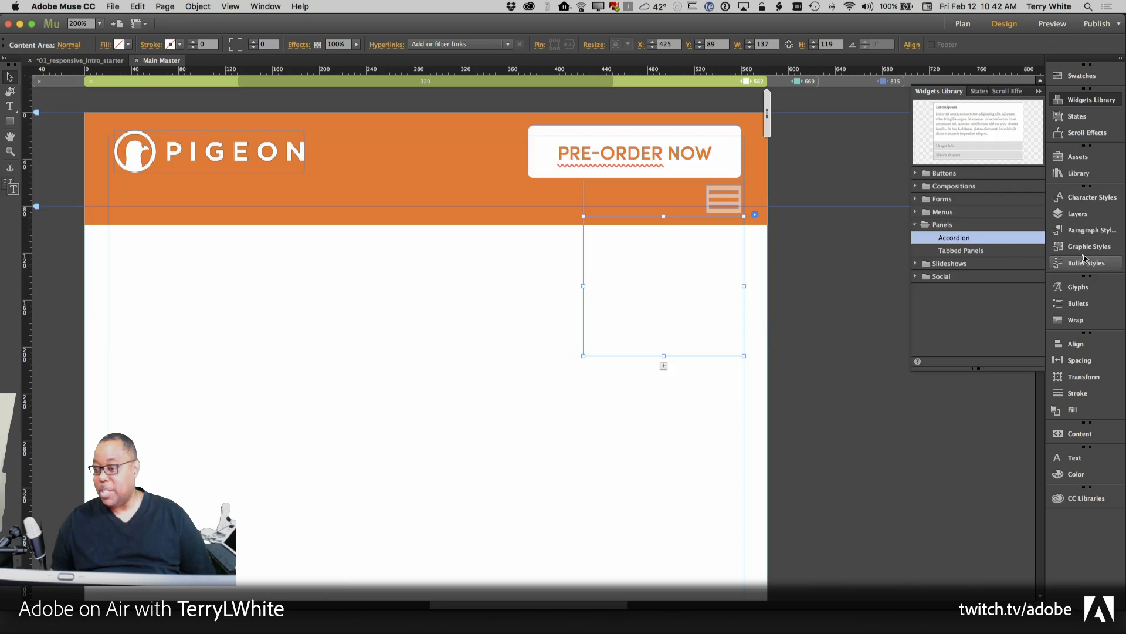
Add a vertical Menu widget inside the accordion's content area and narrow it to about 108 px.
{"action": "left_click", "coordinate": [916, 213]}
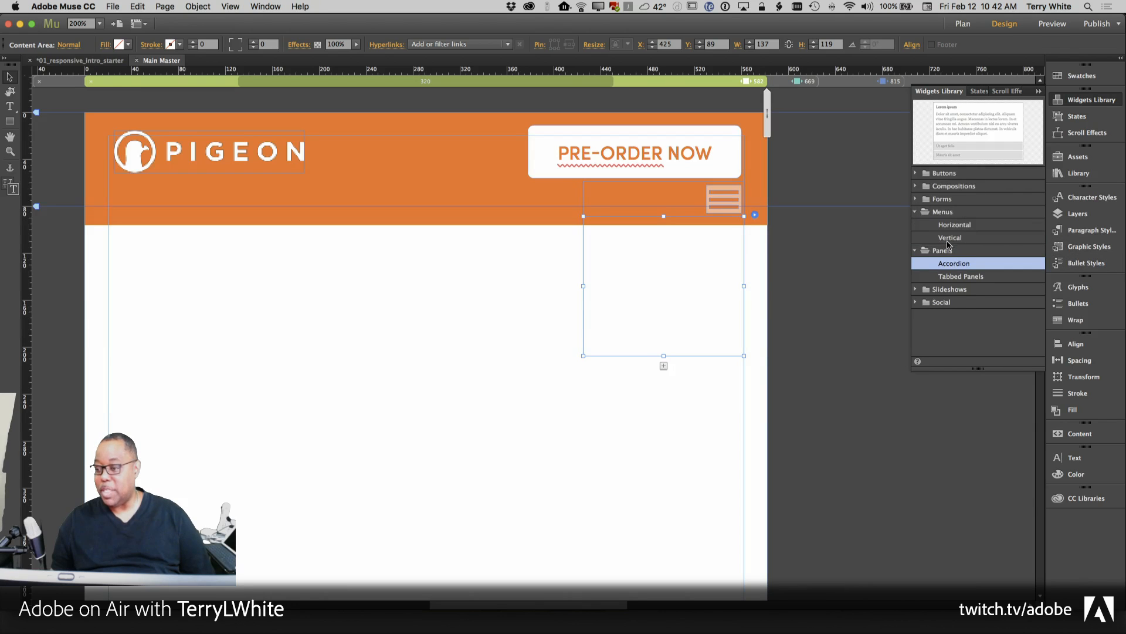
{"action": "left_click_drag", "start_coordinate": [951, 239], "coordinate": [713, 284]}
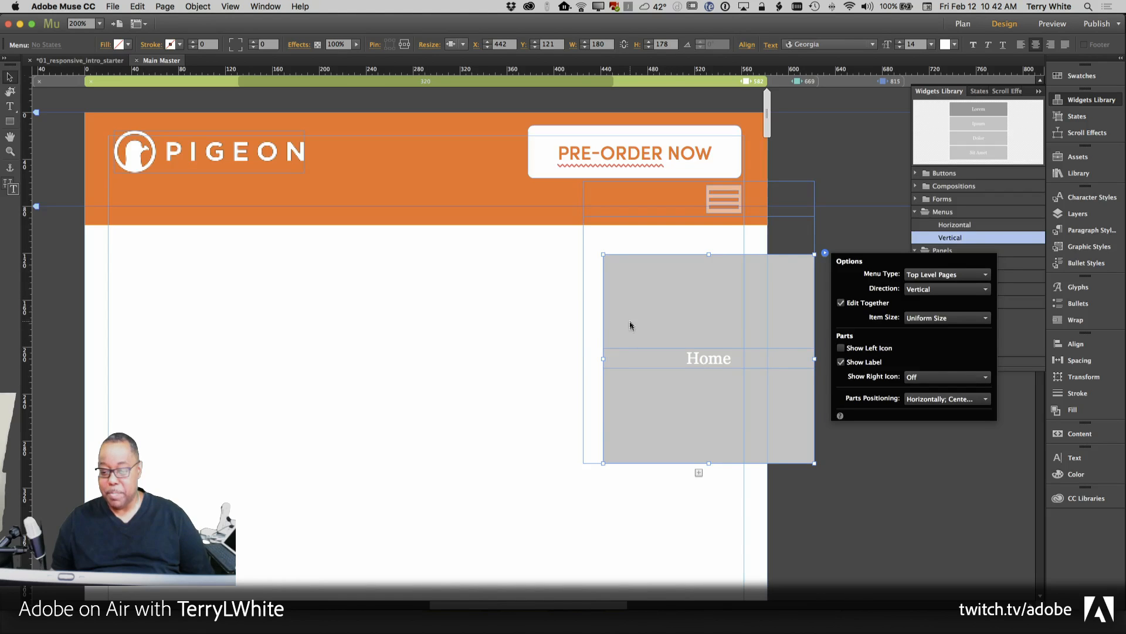
{"action": "left_click", "coordinate": [816, 360]}
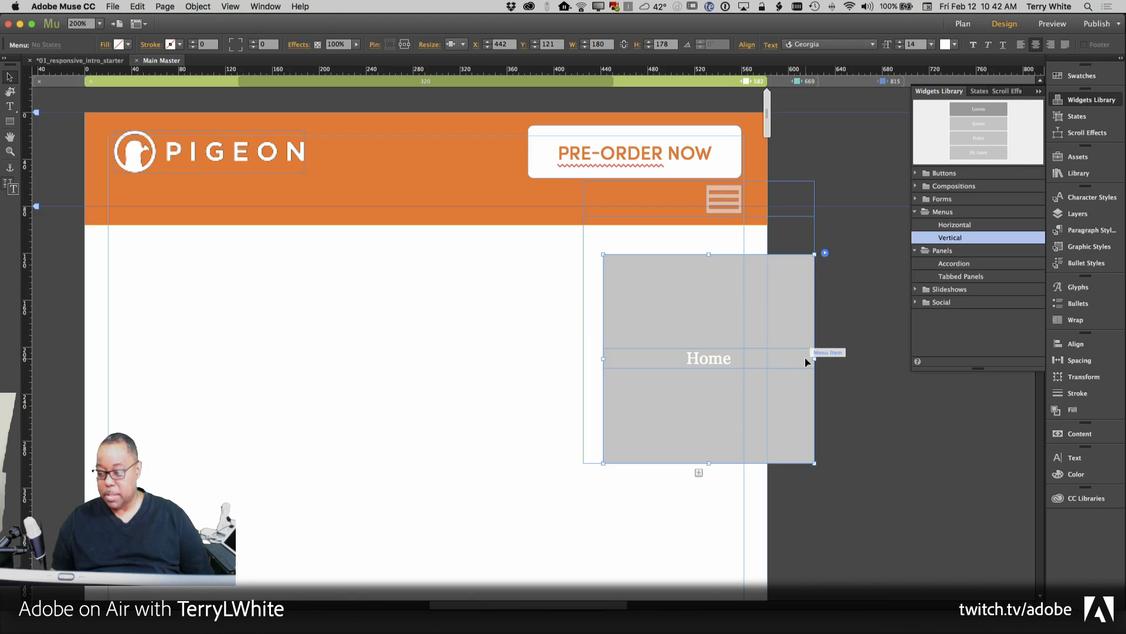
{"action": "left_click_drag", "start_coordinate": [814, 359], "coordinate": [729, 360]}
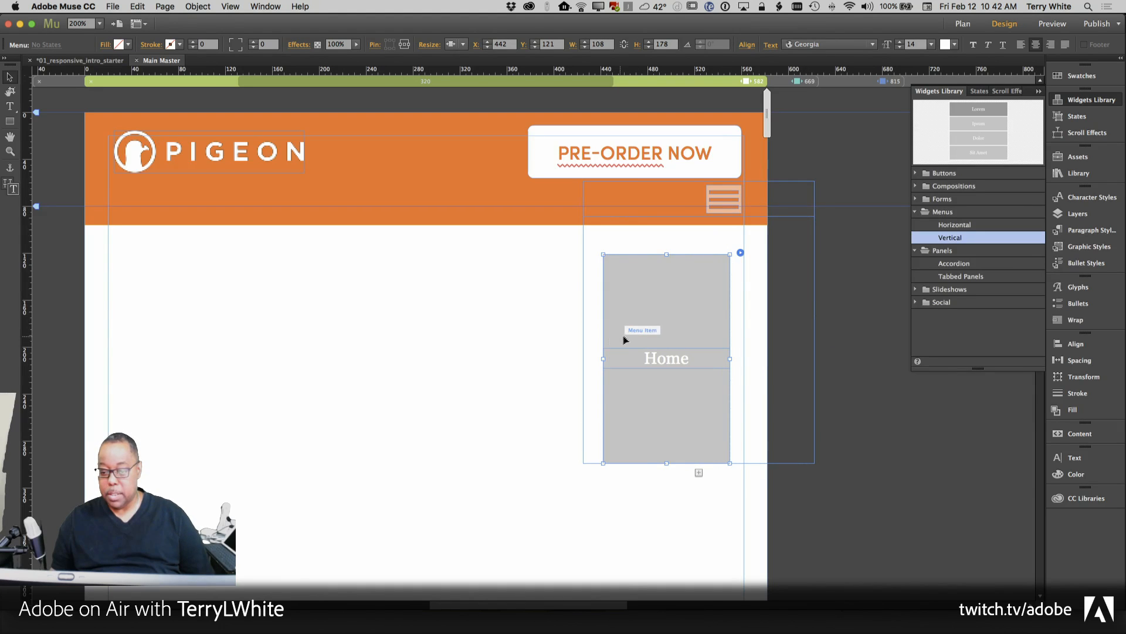
Shift the accordion inward and fit the menu into its content area's upper-left corner at X 365, Y 90, about 112 px high.
{"action": "left_click_drag", "start_coordinate": [667, 206], "coordinate": [598, 202]}
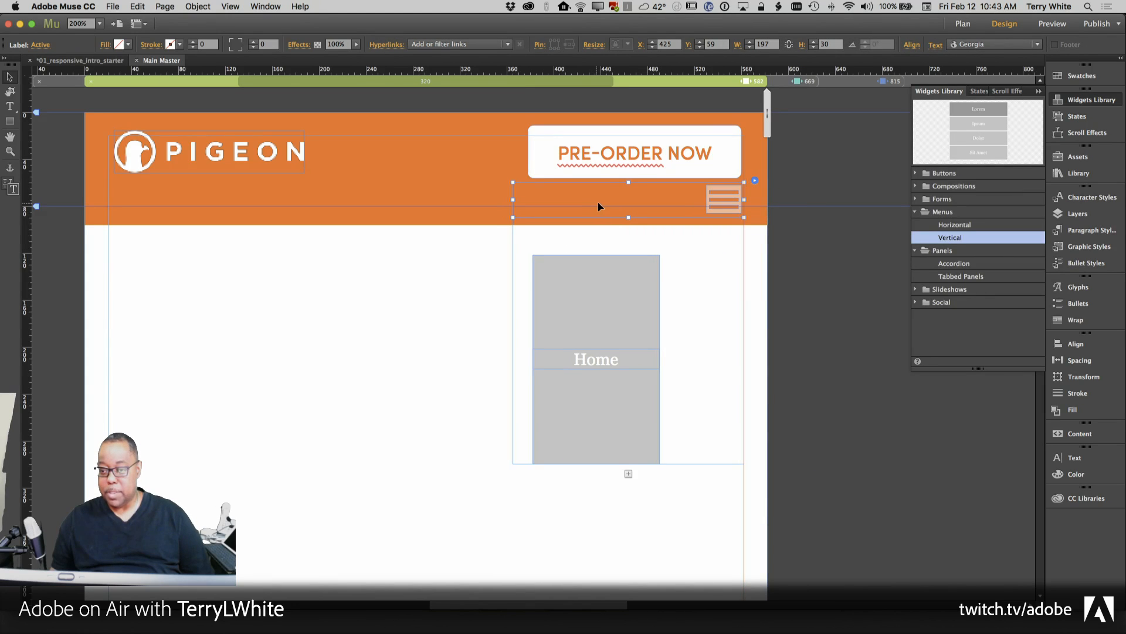
{"action": "left_click", "coordinate": [581, 291]}
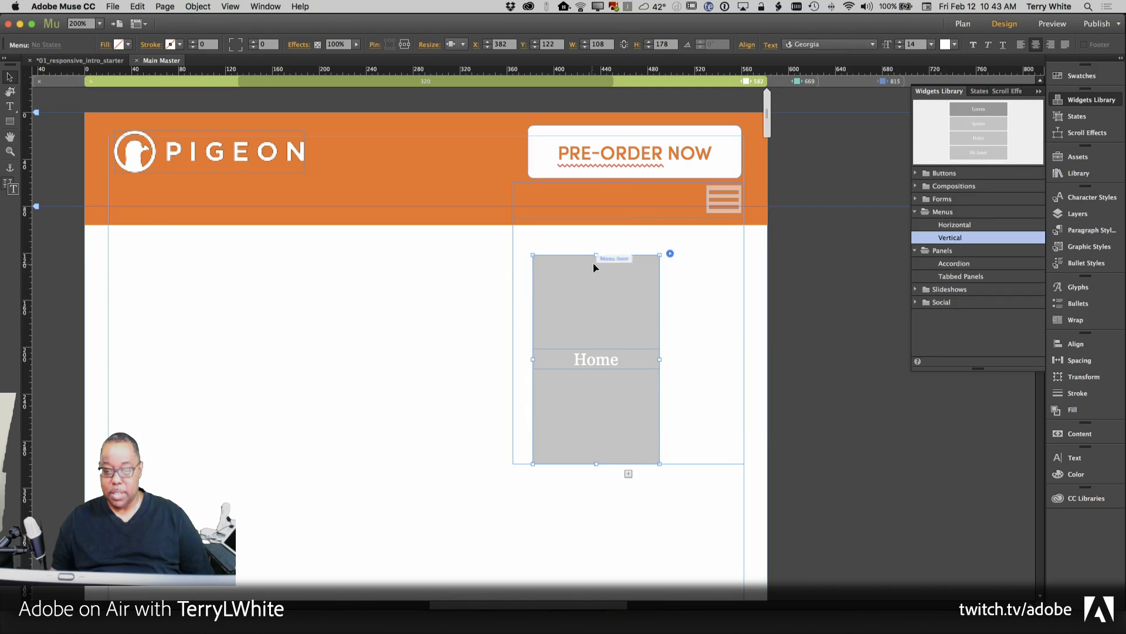
{"action": "mouse_move", "coordinate": [596, 254]}
{"action": "left_mouse_down"}
{"action": "mouse_move", "coordinate": [594, 333]}
{"action": "mouse_move", "coordinate": [581, 311]}
{"action": "mouse_move", "coordinate": [583, 255]}
{"action": "left_mouse_up"}
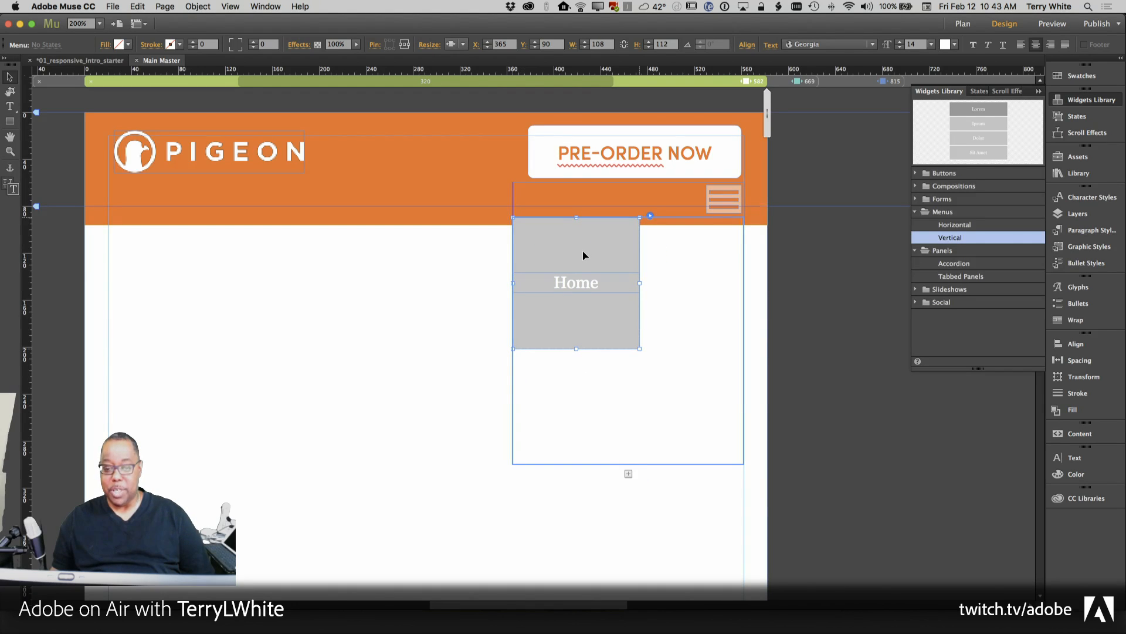
{"action": "mouse_move", "coordinate": [513, 283]}
{"action": "left_mouse_down"}
{"action": "mouse_move", "coordinate": [544, 282]}
{"action": "mouse_move", "coordinate": [514, 285]}
{"action": "left_mouse_up"}
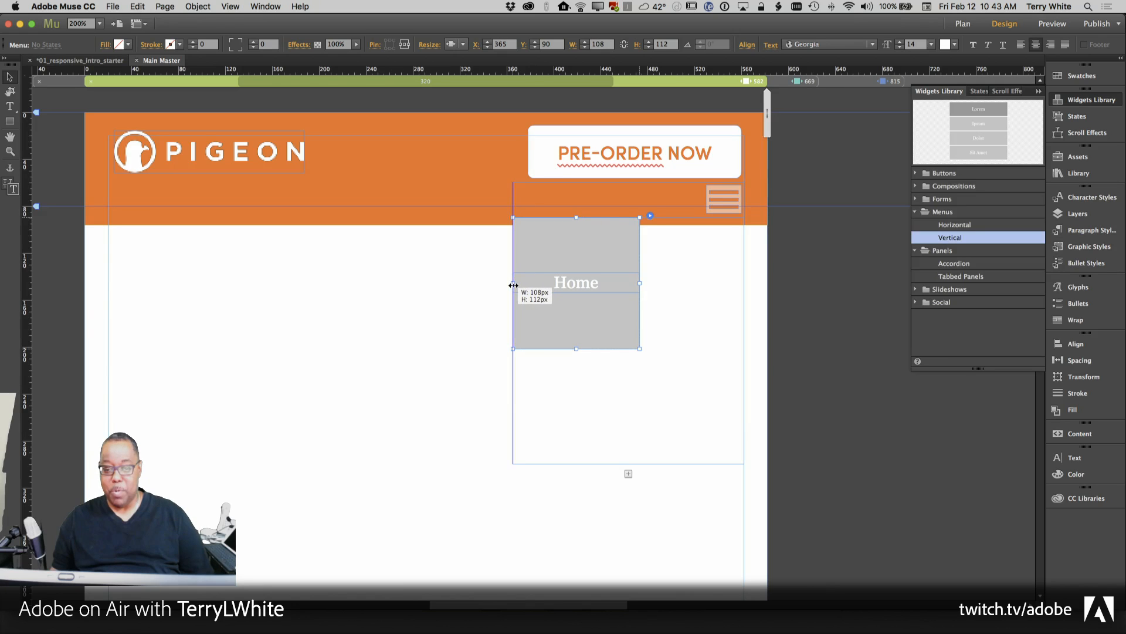
Shrink the accordion's content area around the menu to about 108 by 112 px, keeping its outer edge on the page guide.
{"action": "left_click", "coordinate": [514, 342]}
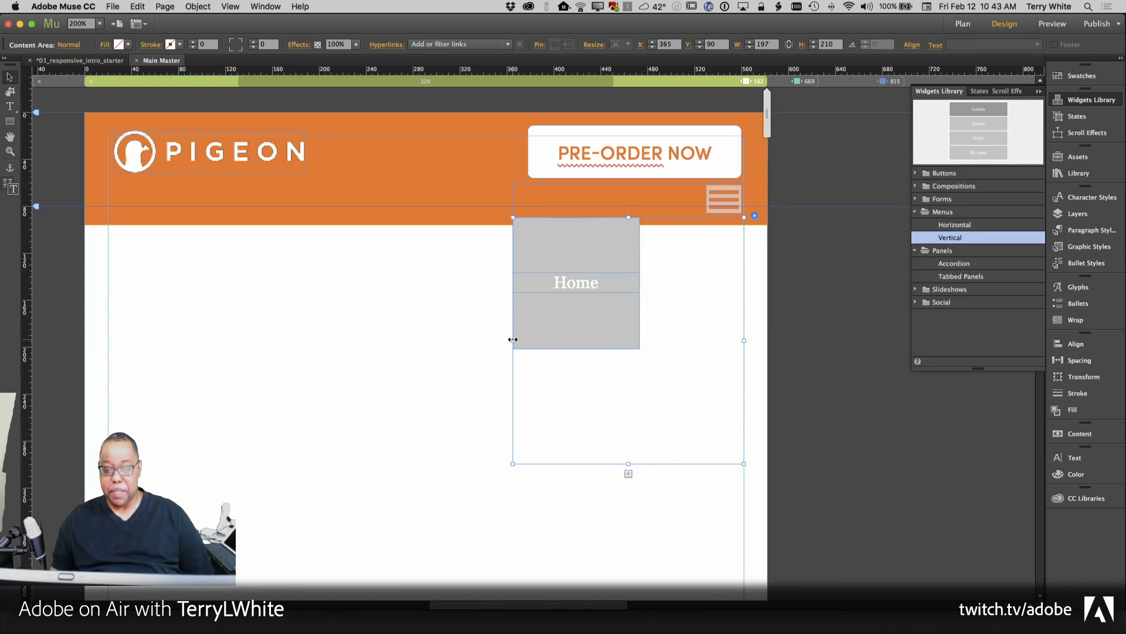
{"action": "left_click_drag", "start_coordinate": [515, 339], "coordinate": [618, 340]}
{"action": "left_click_drag", "start_coordinate": [680, 464], "coordinate": [676, 357]}
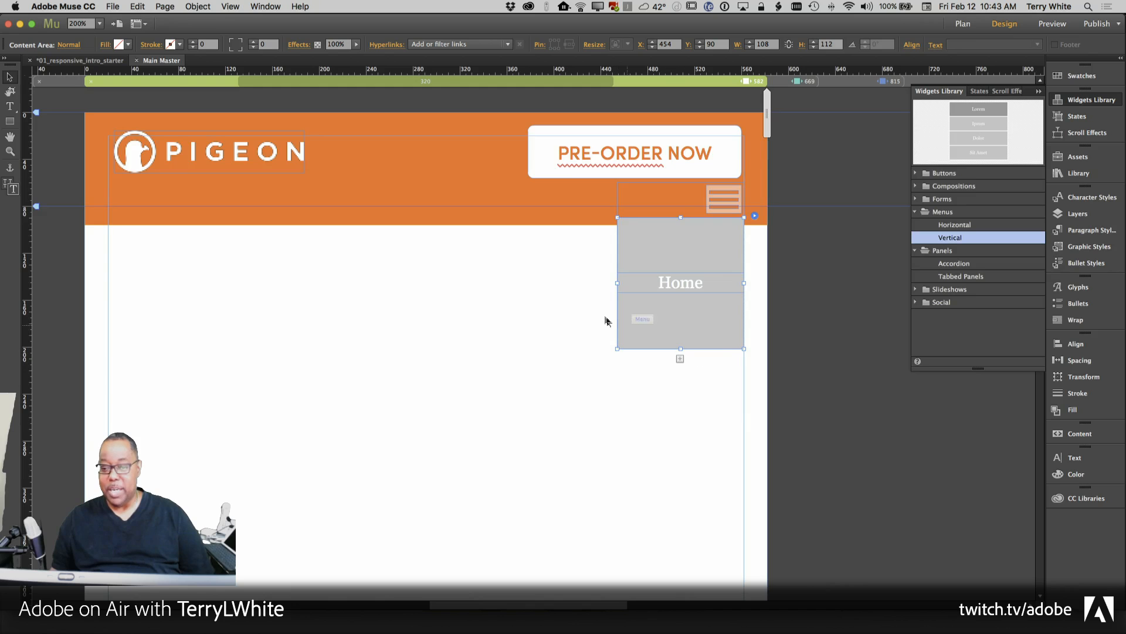
Enable Can Close All for the accordion and collapse it.
{"action": "left_click", "coordinate": [815, 238]}
{"action": "left_click", "coordinate": [683, 213]}
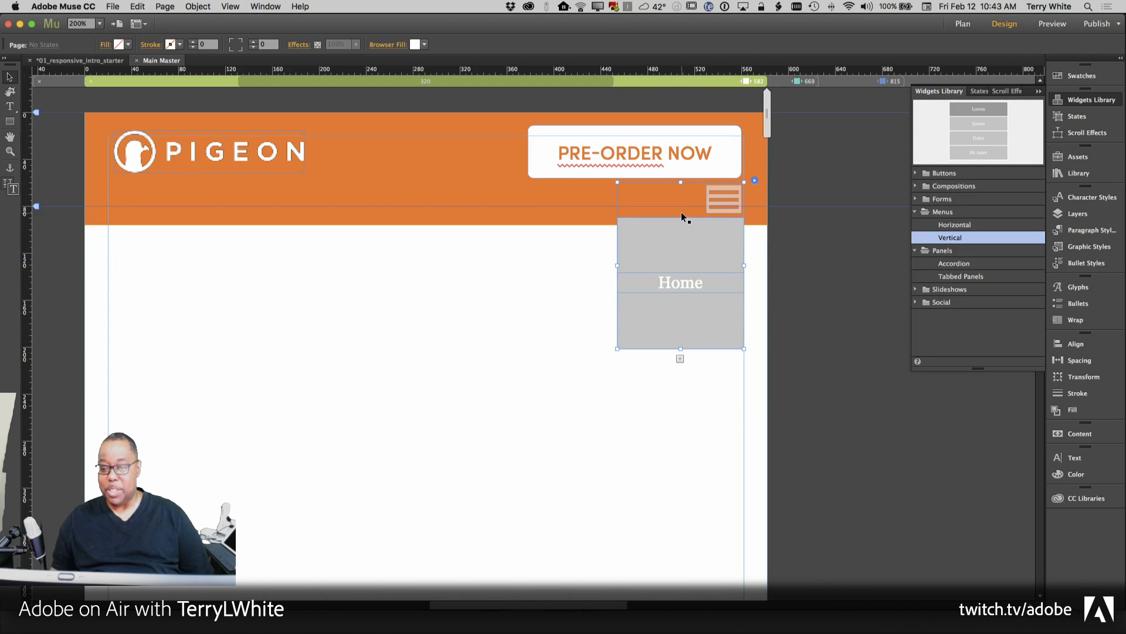
{"action": "left_click", "coordinate": [756, 181]}
{"action": "left_click", "coordinate": [771, 198]}
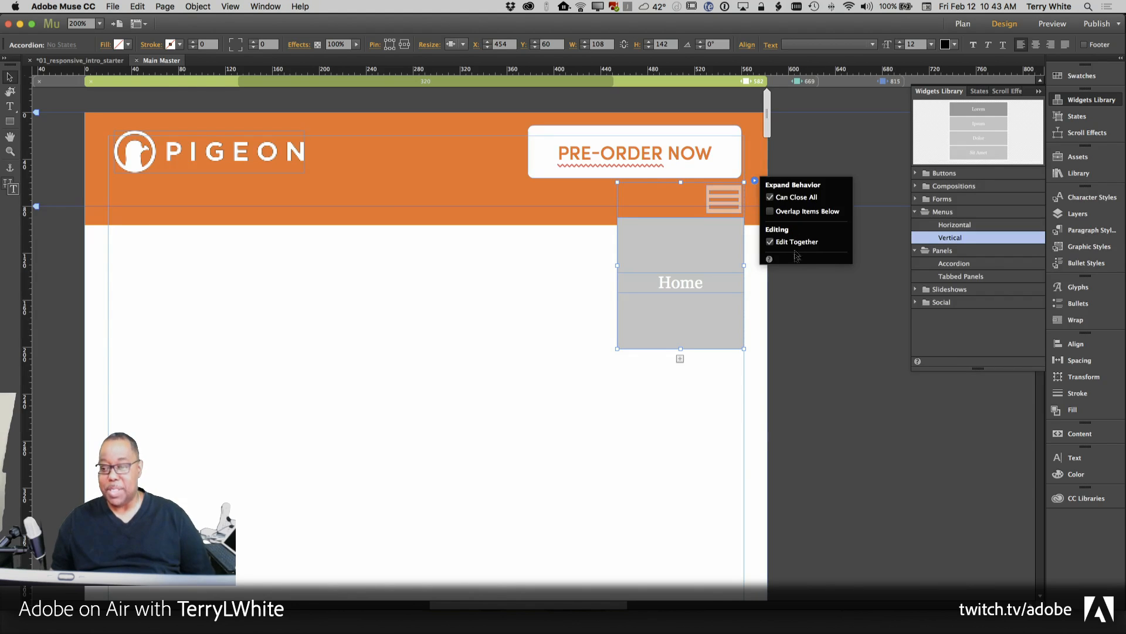
{"action": "left_click", "coordinate": [770, 212]}
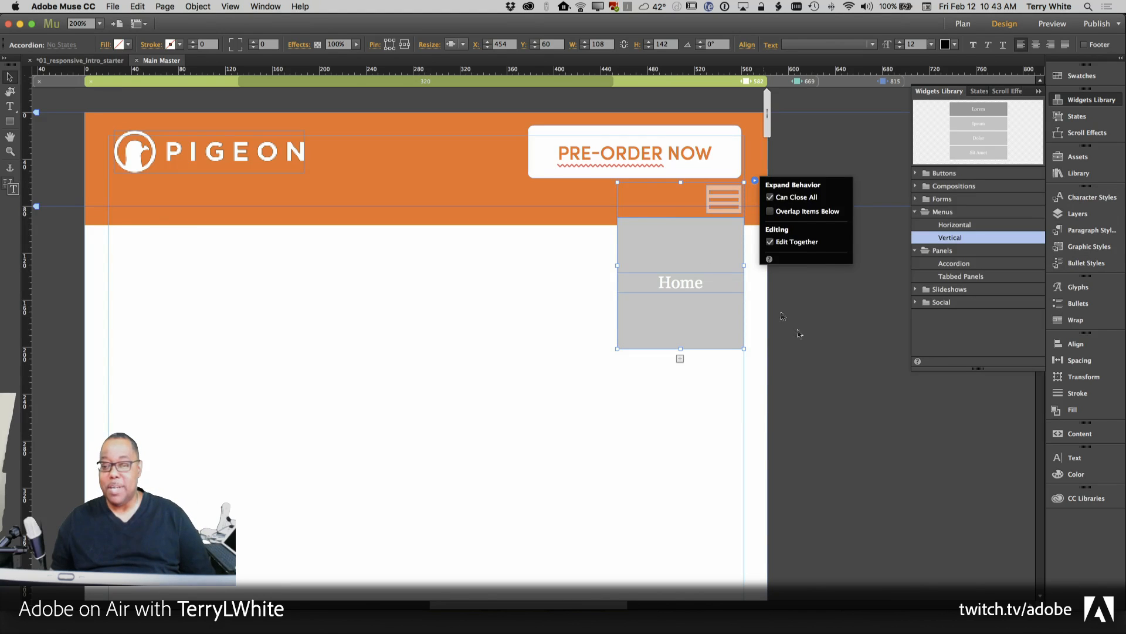
{"action": "left_click", "coordinate": [647, 204]}
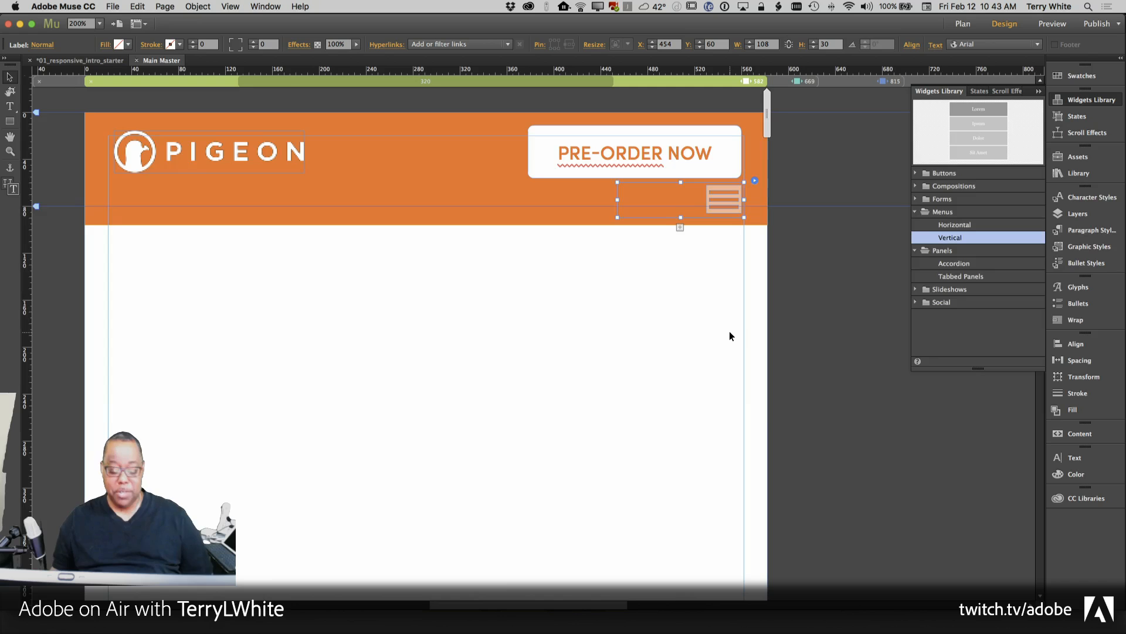
Move the accordion clear of the hamburger icon and hide the icon in other breakpoints.
{"action": "key", "text": "super+minus"}
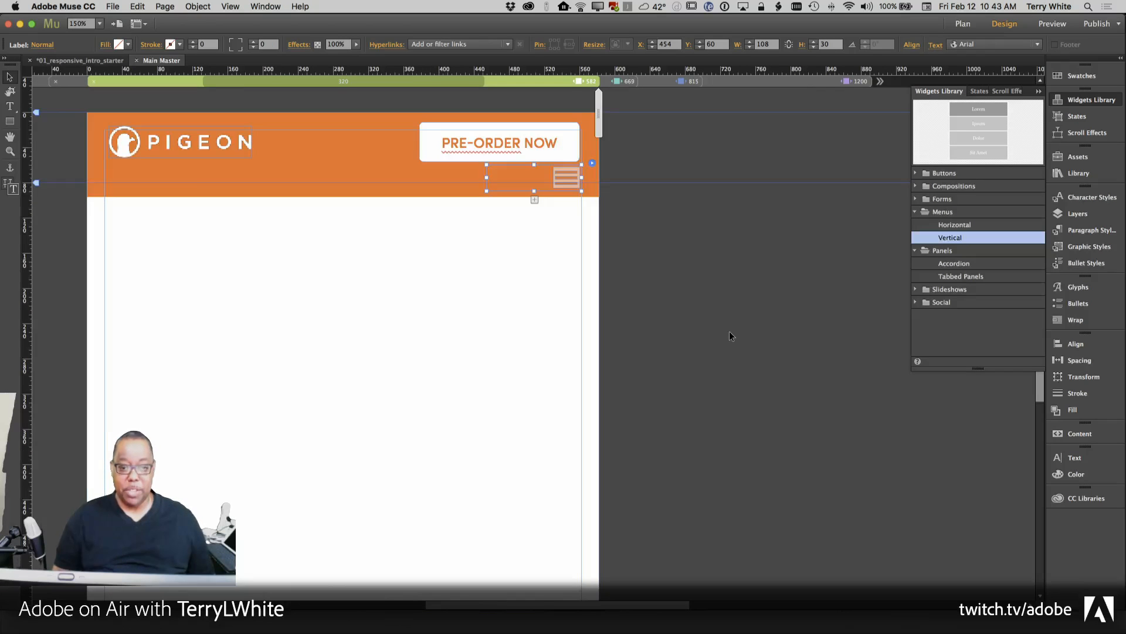
{"action": "left_click", "coordinate": [230, 6]}
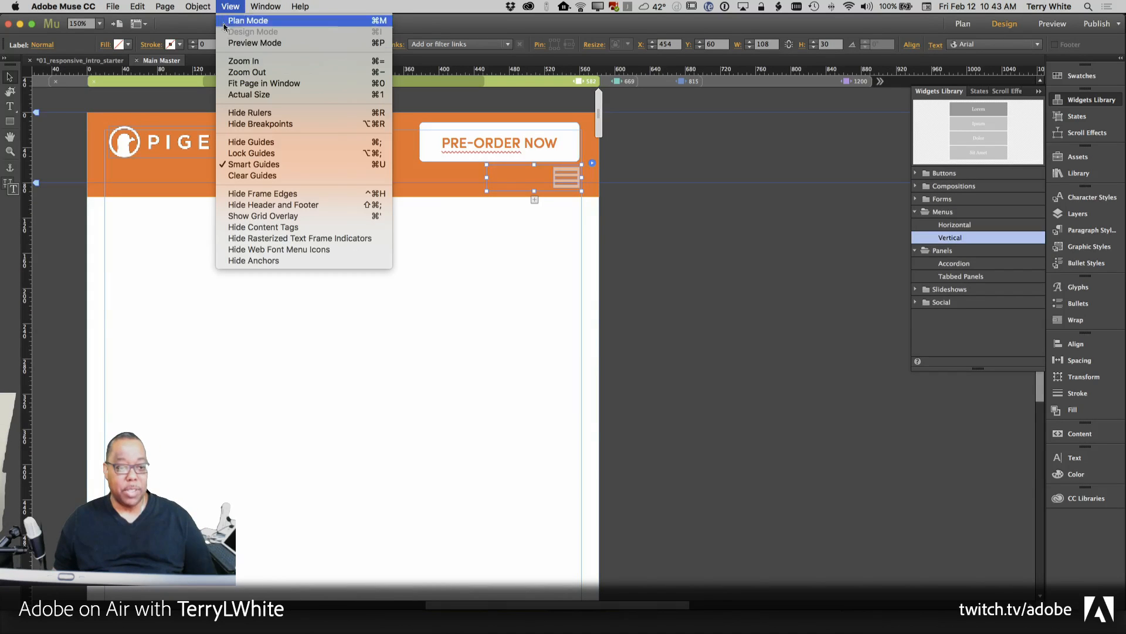
{"action": "left_click", "coordinate": [269, 97]}
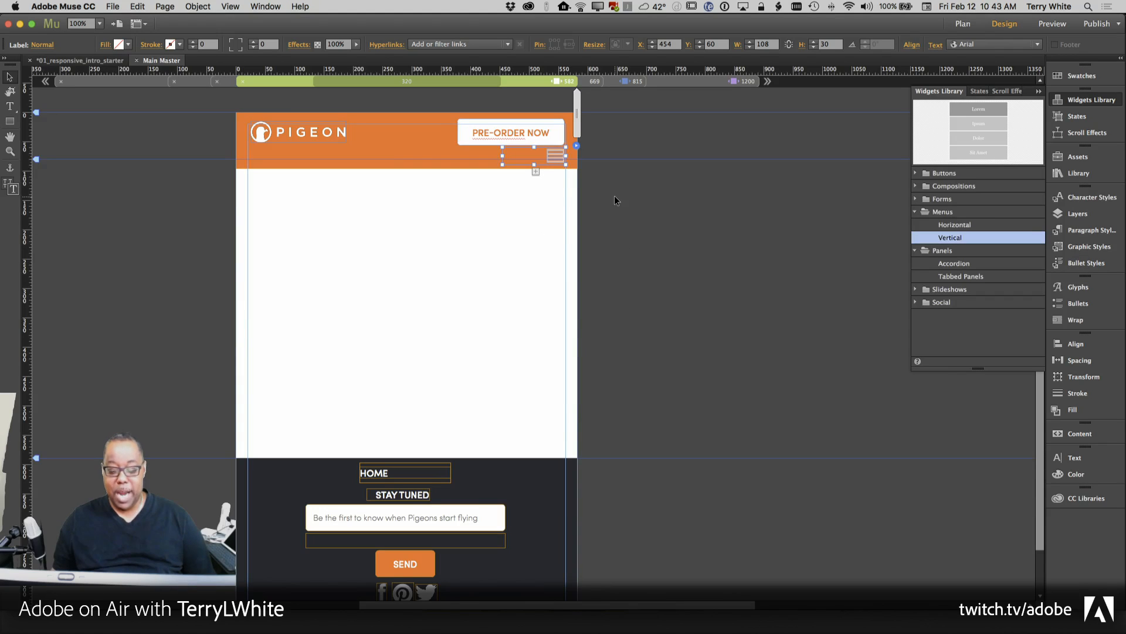
{"action": "scroll", "coordinate": [615, 198], "scroll_direction": "down", "scroll_amount": 2}
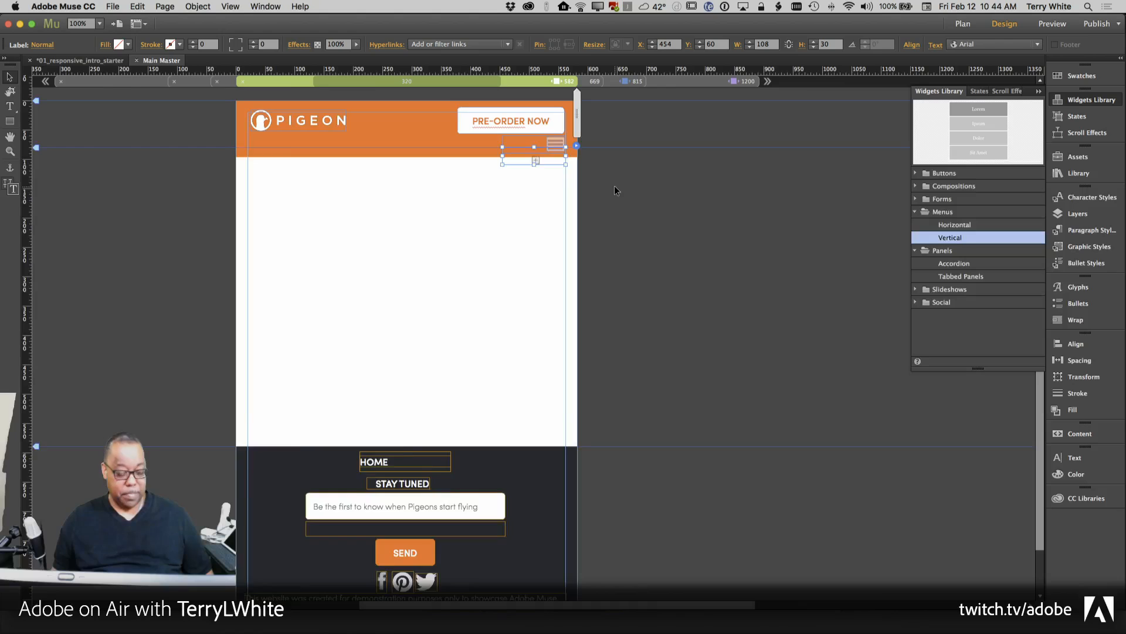
{"action": "scroll", "coordinate": [615, 187], "scroll_direction": "left", "scroll_amount": 6}
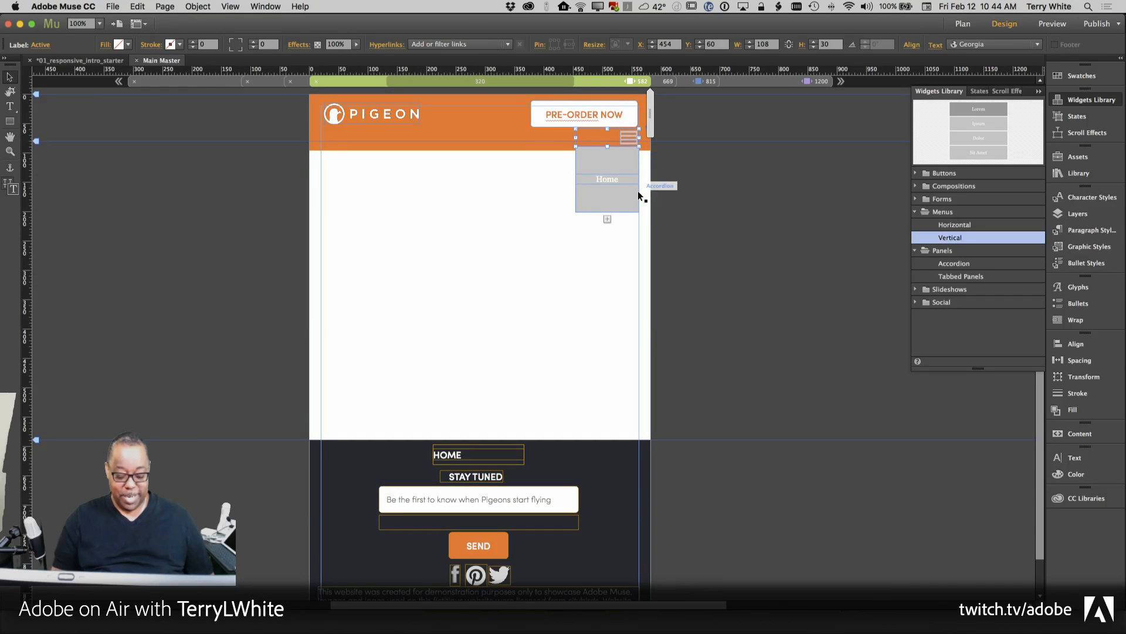
{"action": "key", "text": "super+equal"}
{"action": "key", "text": "super+equal"}
{"action": "key", "text": "super+equal"}
{"action": "key", "text": "super+equal"}
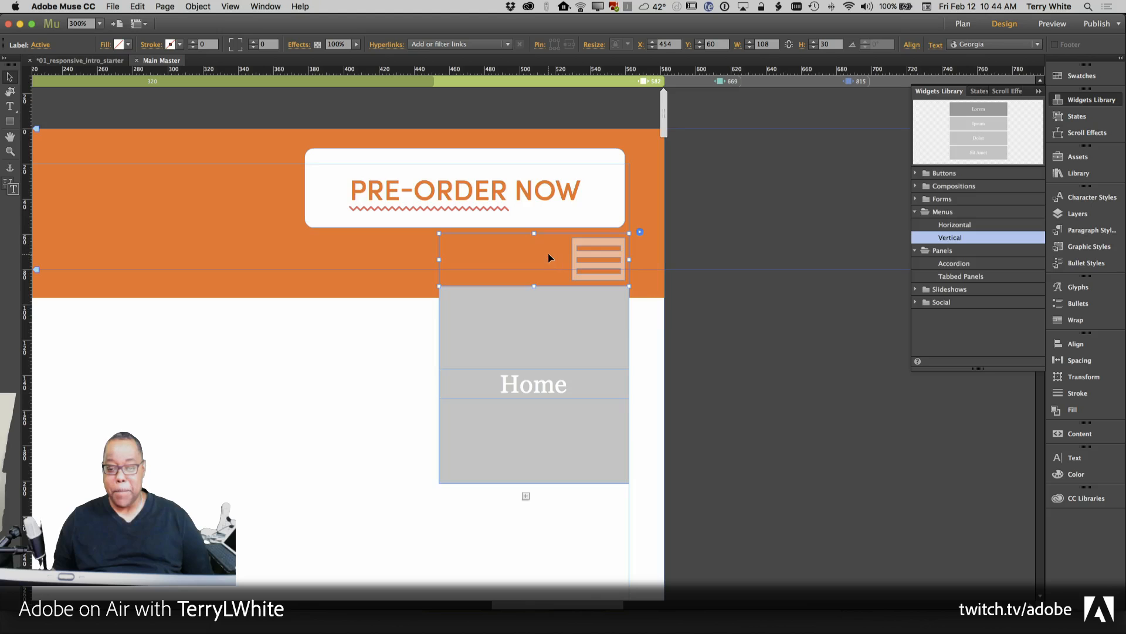
{"action": "left_click_drag", "start_coordinate": [549, 259], "coordinate": [455, 263]}
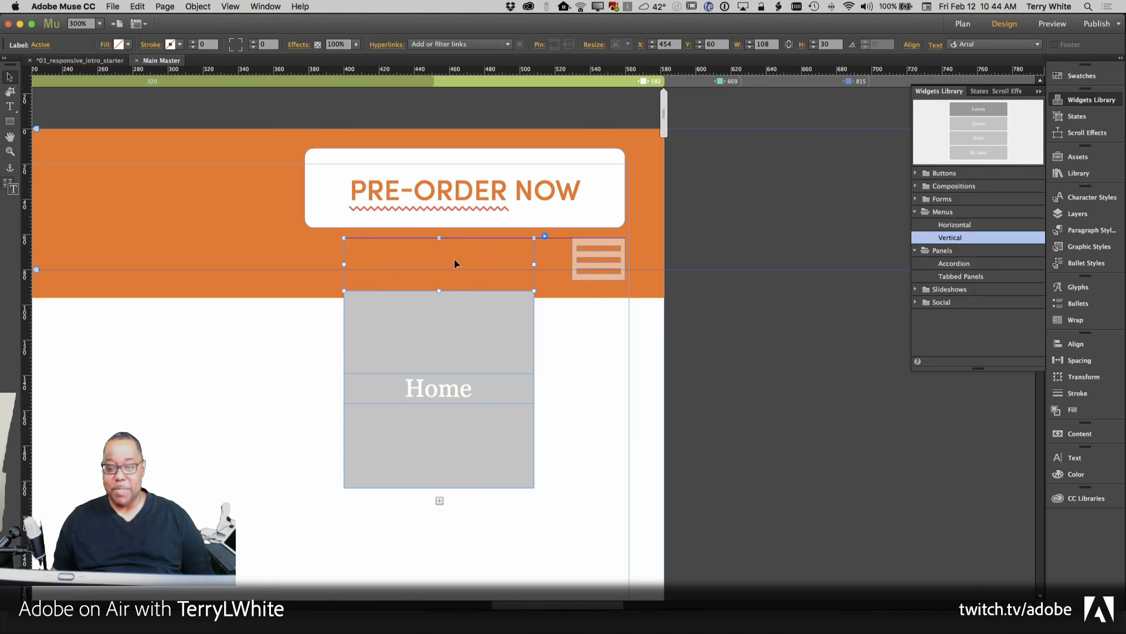
{"action": "left_click", "coordinate": [596, 251]}
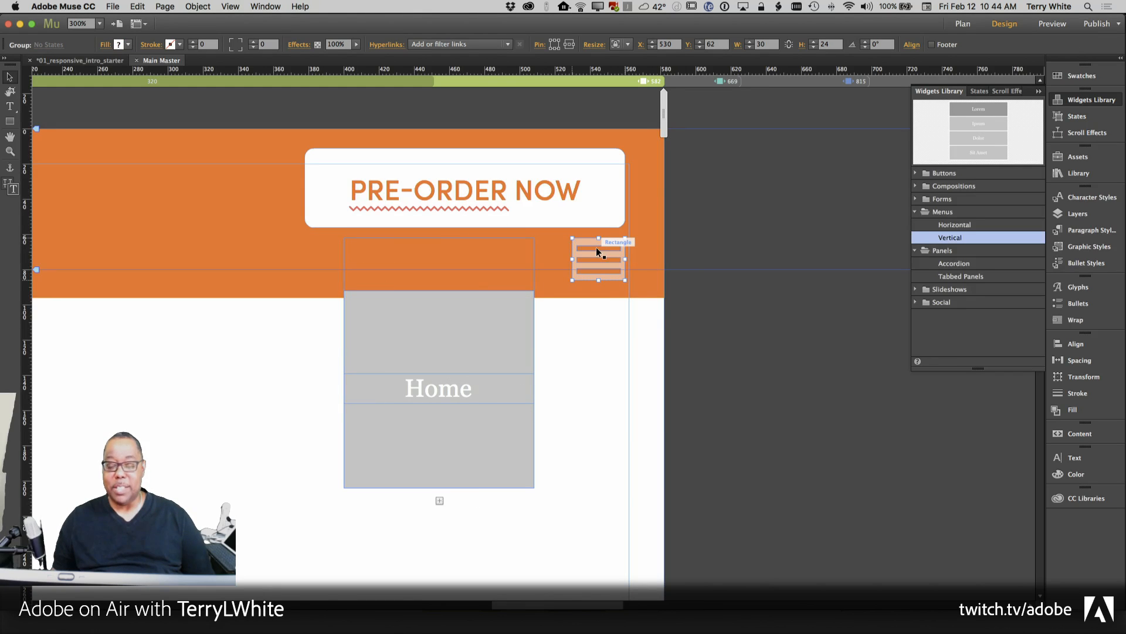
{"action": "right_click", "coordinate": [597, 250]}
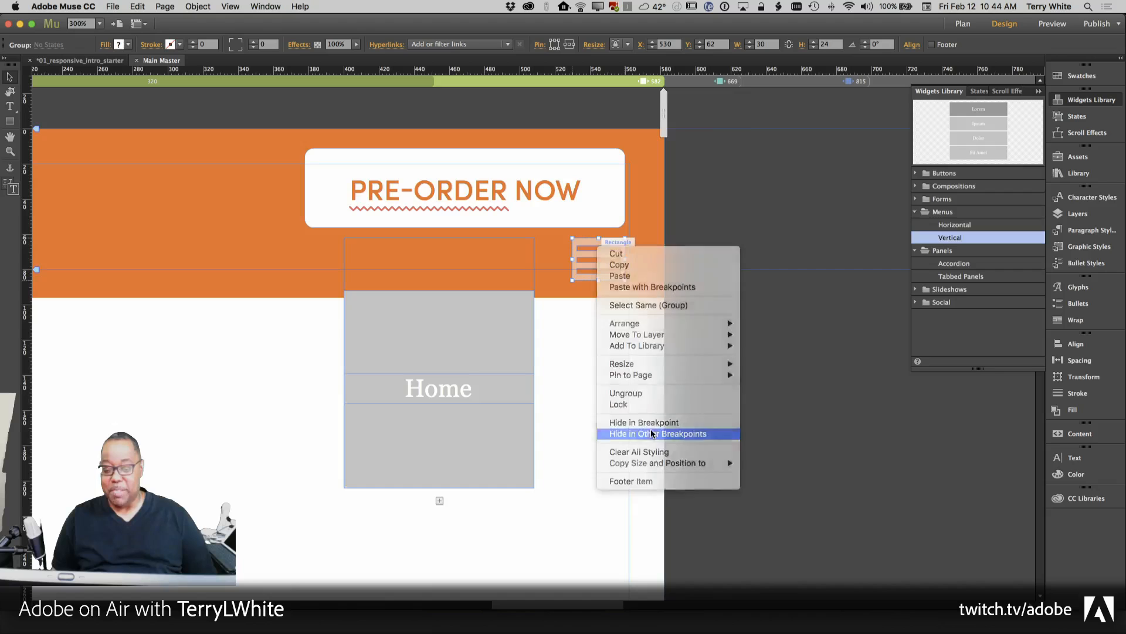
{"action": "left_click", "coordinate": [652, 433]}
Move the accordion back over the hamburger icon at X 452, Y 62, hide it in other breakpoints, and collapse it.
{"action": "left_click", "coordinate": [459, 330]}
{"action": "left_click_drag", "start_coordinate": [459, 330], "coordinate": [552, 327]}
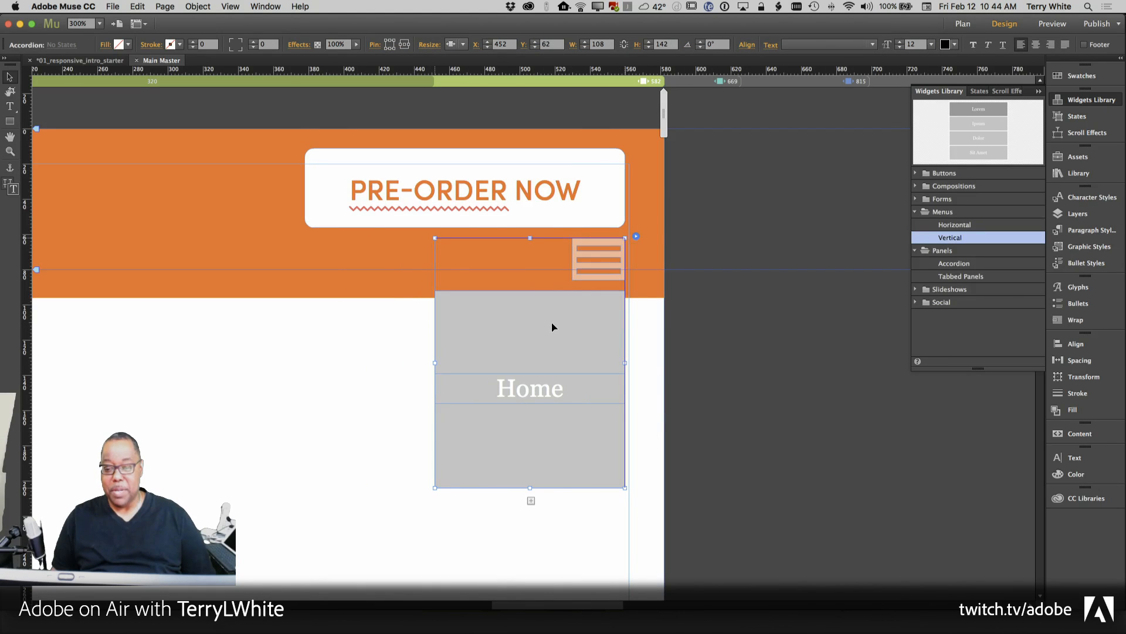
{"action": "right_click", "coordinate": [541, 322]}
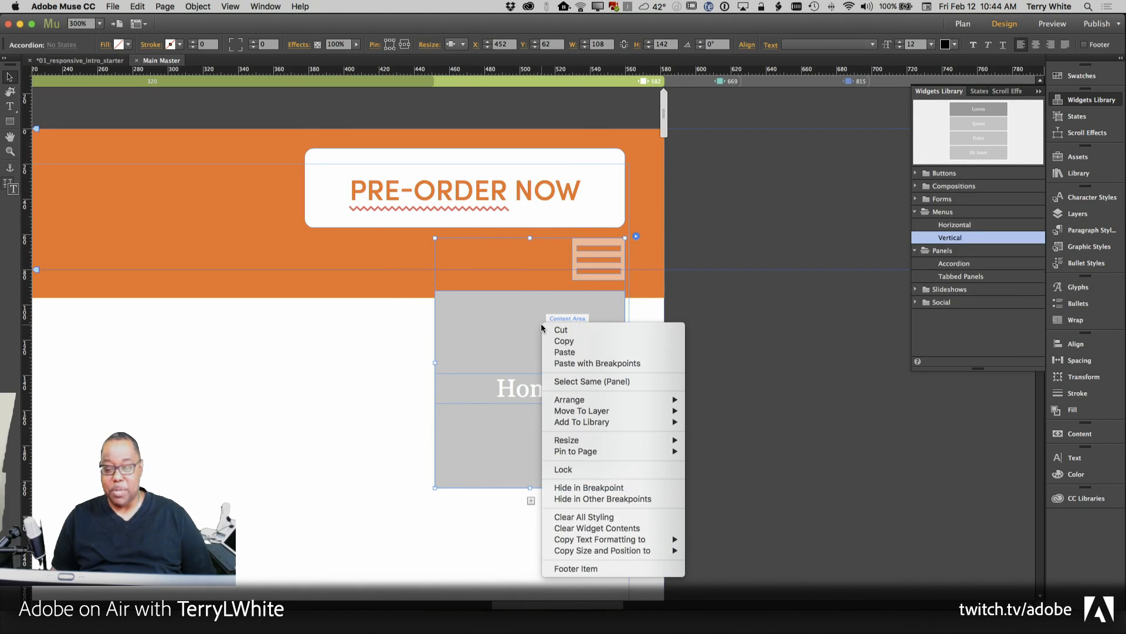
{"action": "left_click", "coordinate": [597, 498]}
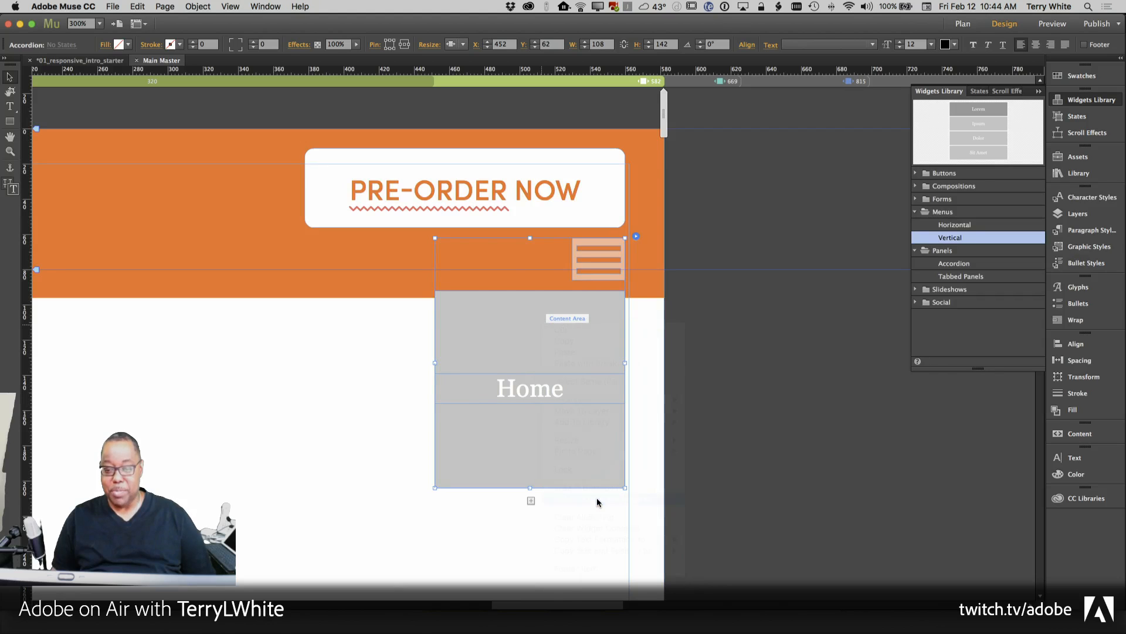
{"action": "left_click", "coordinate": [509, 262]}
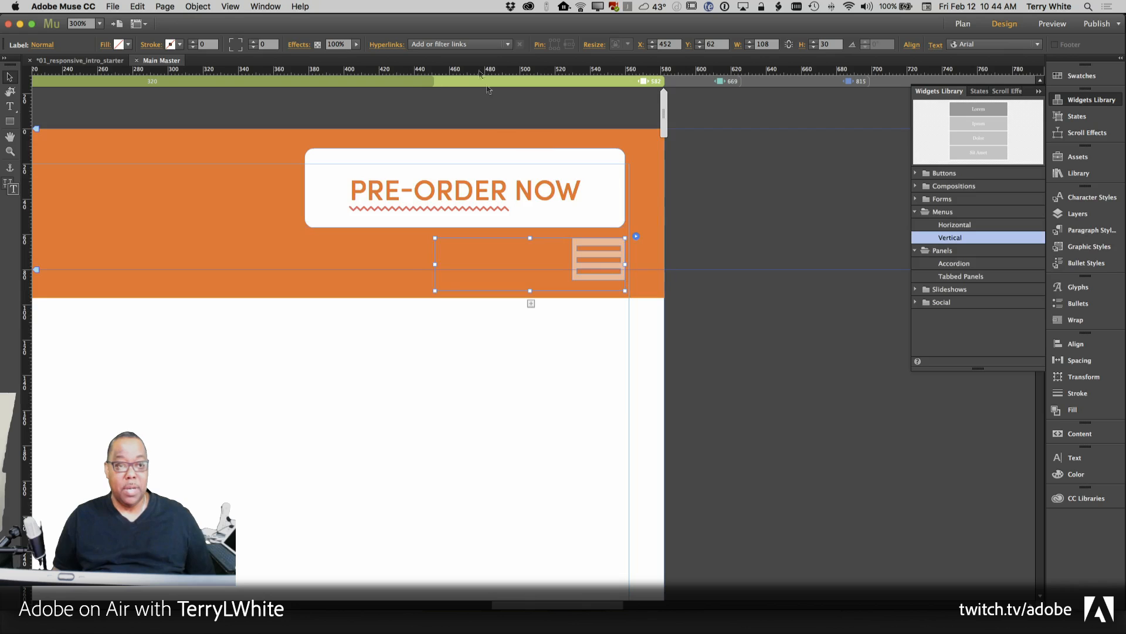
View the page at actual size and move the collapsed accordion away from the hamburger icon and back over it.
{"action": "left_click", "coordinate": [230, 6]}
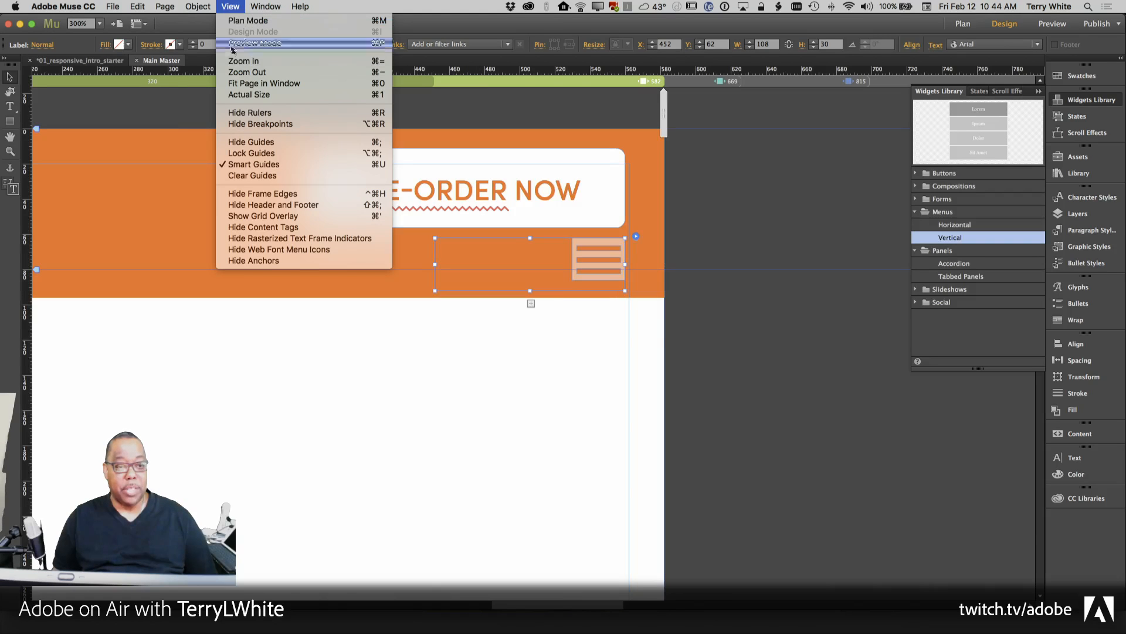
{"action": "left_click", "coordinate": [238, 94]}
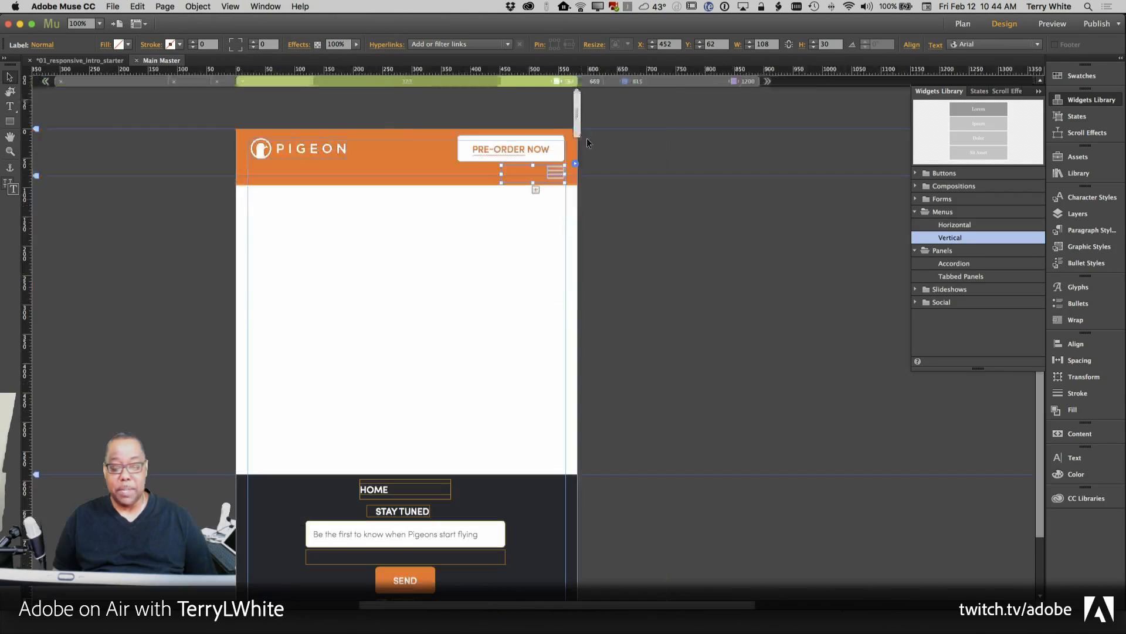
{"action": "left_click", "coordinate": [659, 221]}
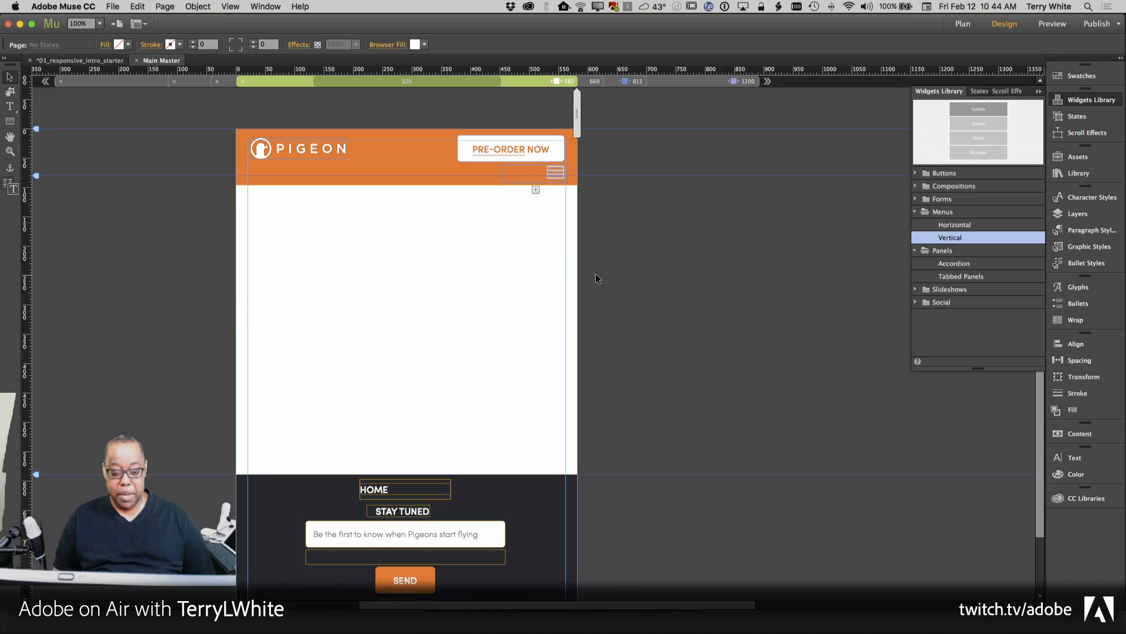
{"action": "scroll", "coordinate": [587, 275], "scroll_direction": "down", "scroll_amount": 2}
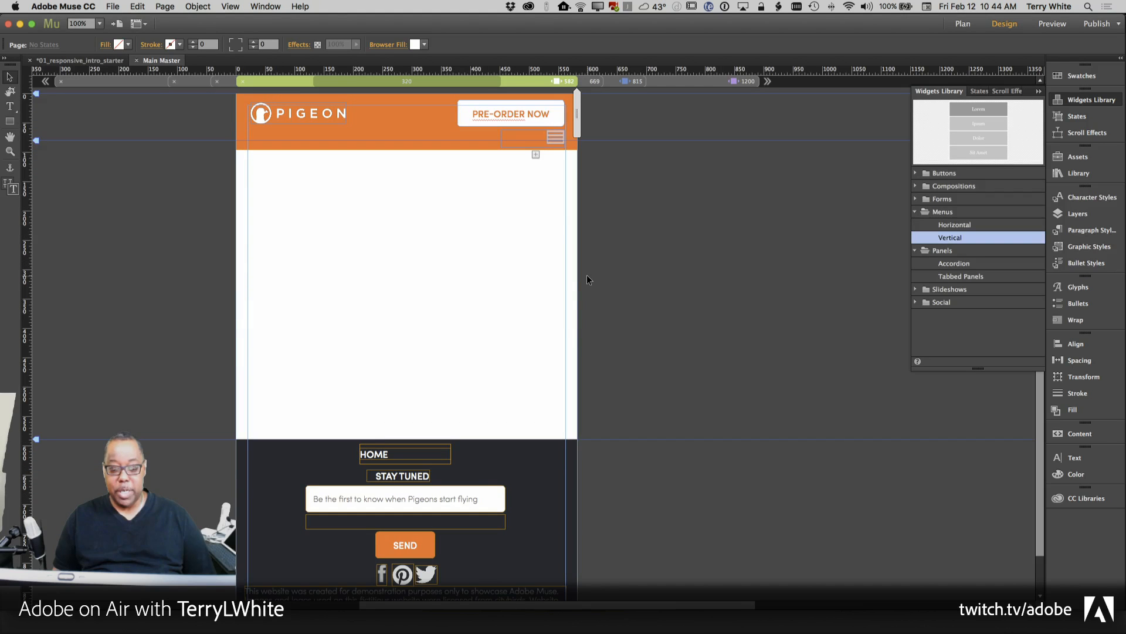
{"action": "left_click", "coordinate": [554, 136]}
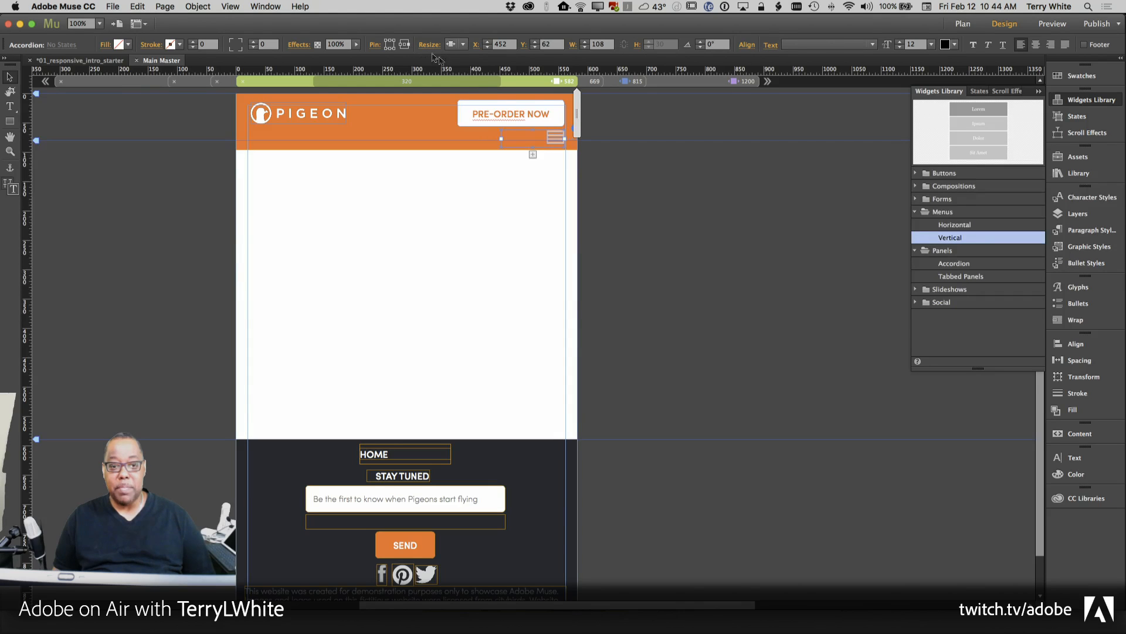
{"action": "left_click_drag", "start_coordinate": [522, 135], "coordinate": [492, 135]}
{"action": "left_click", "coordinate": [556, 138]}
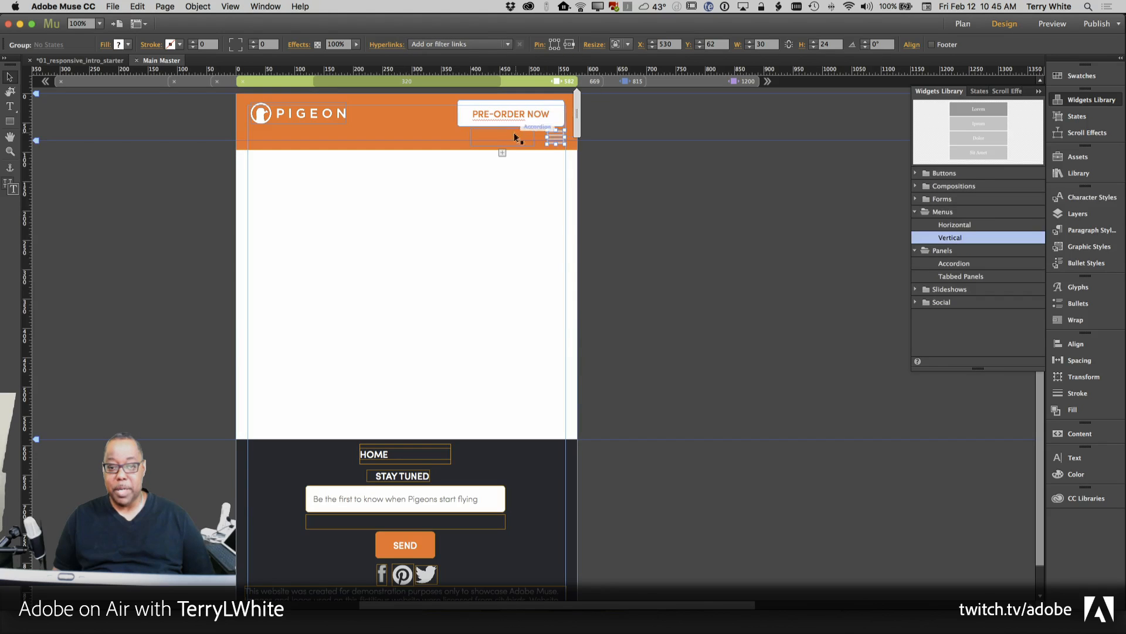
{"action": "left_click_drag", "start_coordinate": [510, 138], "coordinate": [532, 139]}
{"action": "left_click", "coordinate": [640, 160]}
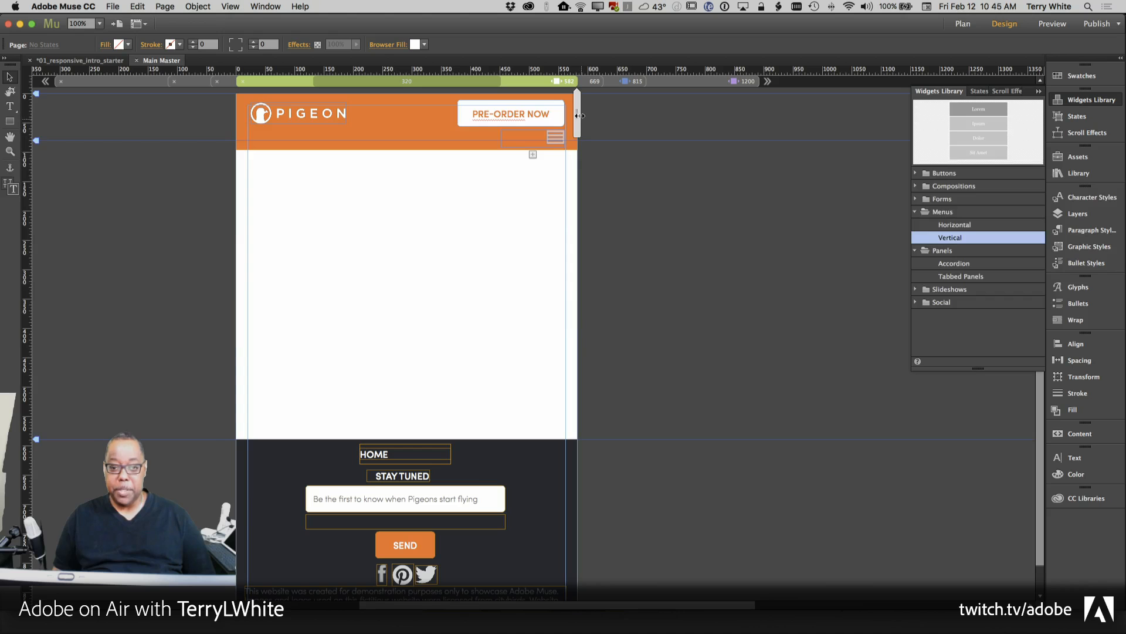
Scrub the page width below the 582 breakpoint to check how the header responds.
{"action": "mouse_move", "coordinate": [576, 119]}
{"action": "left_mouse_down"}
{"action": "mouse_move", "coordinate": [532, 125]}
{"action": "mouse_move", "coordinate": [561, 126]}
{"action": "mouse_move", "coordinate": [534, 126]}
{"action": "mouse_move", "coordinate": [559, 124]}
{"action": "mouse_move", "coordinate": [555, 100]}
{"action": "left_mouse_up"}
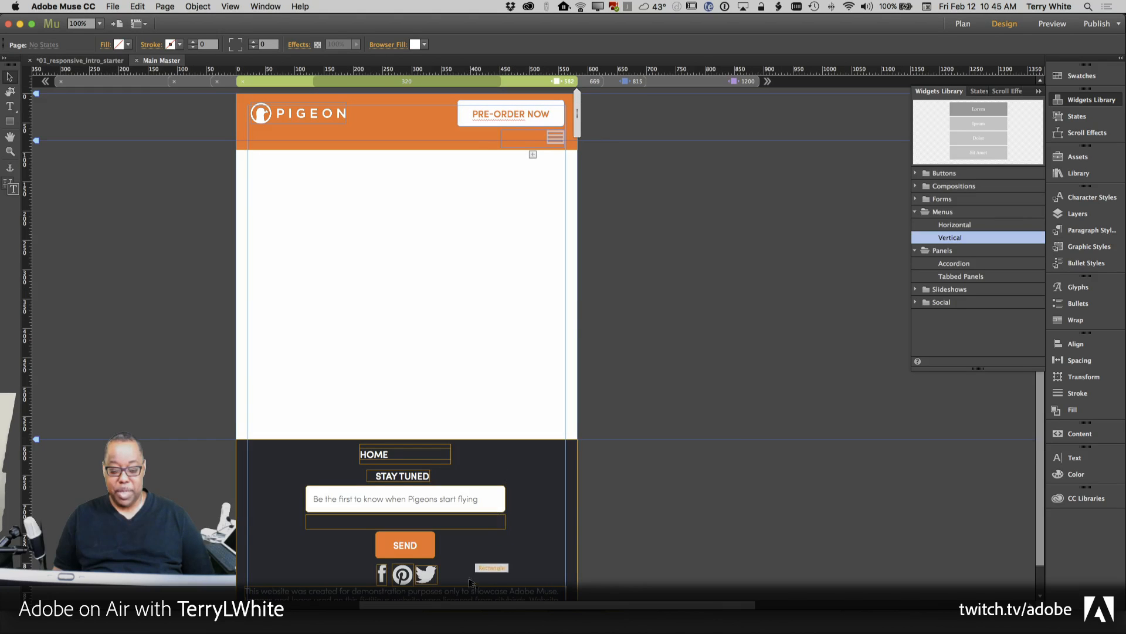
Check the footer's Twitter, Pinterest and Facebook icons and scrub the page narrower to see how the header and footer respond.
{"action": "left_click", "coordinate": [426, 575]}
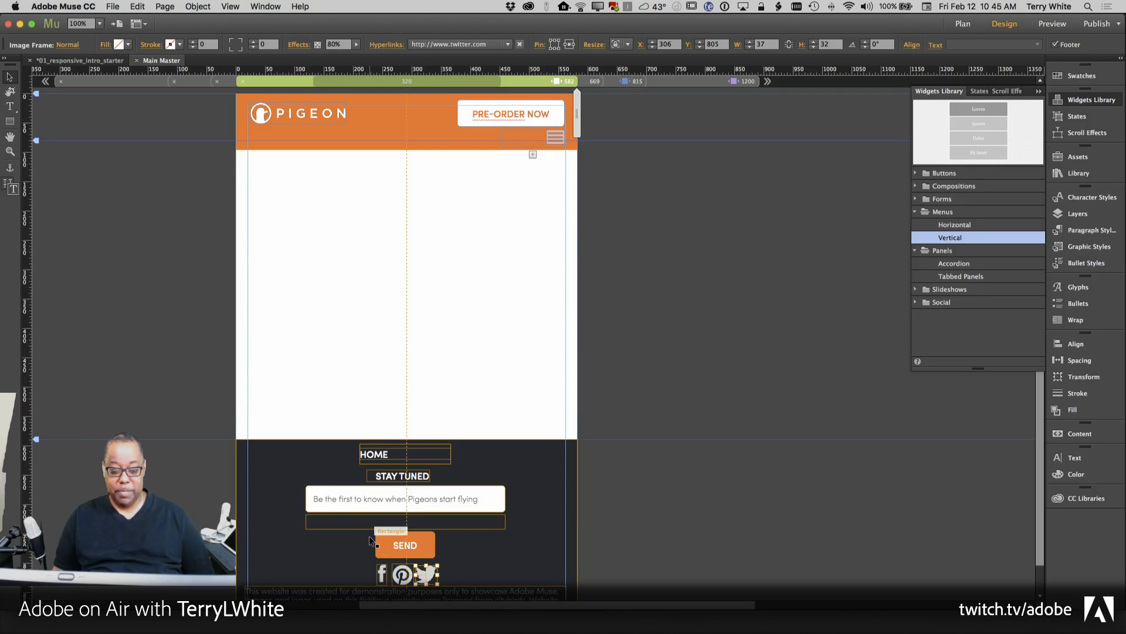
{"action": "left_click", "coordinate": [402, 573]}
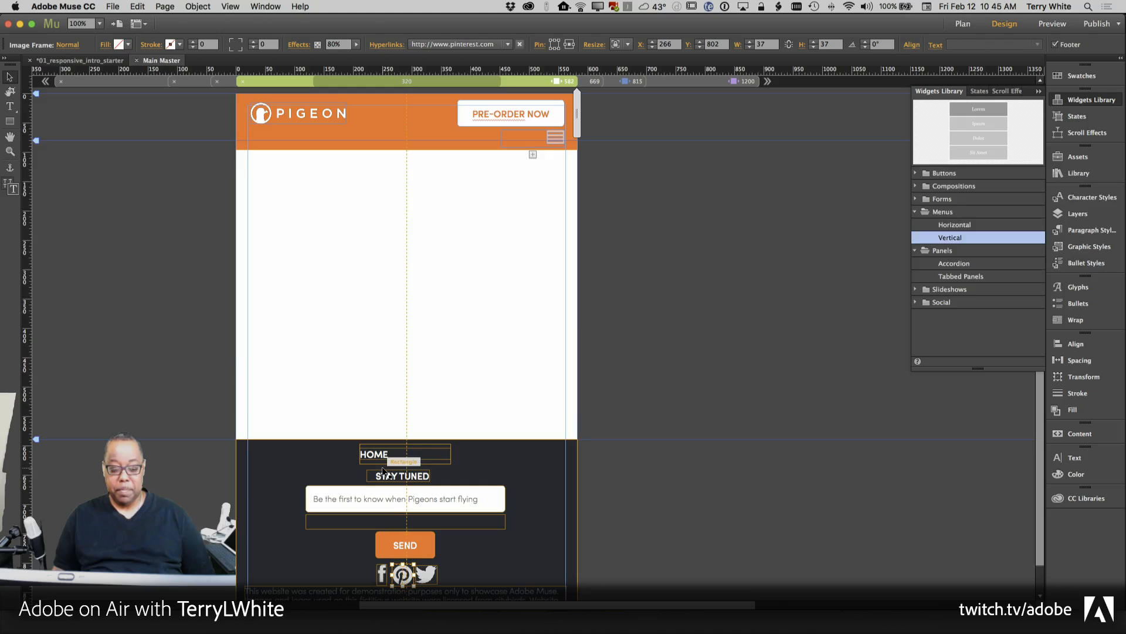
{"action": "left_click", "coordinate": [380, 575]}
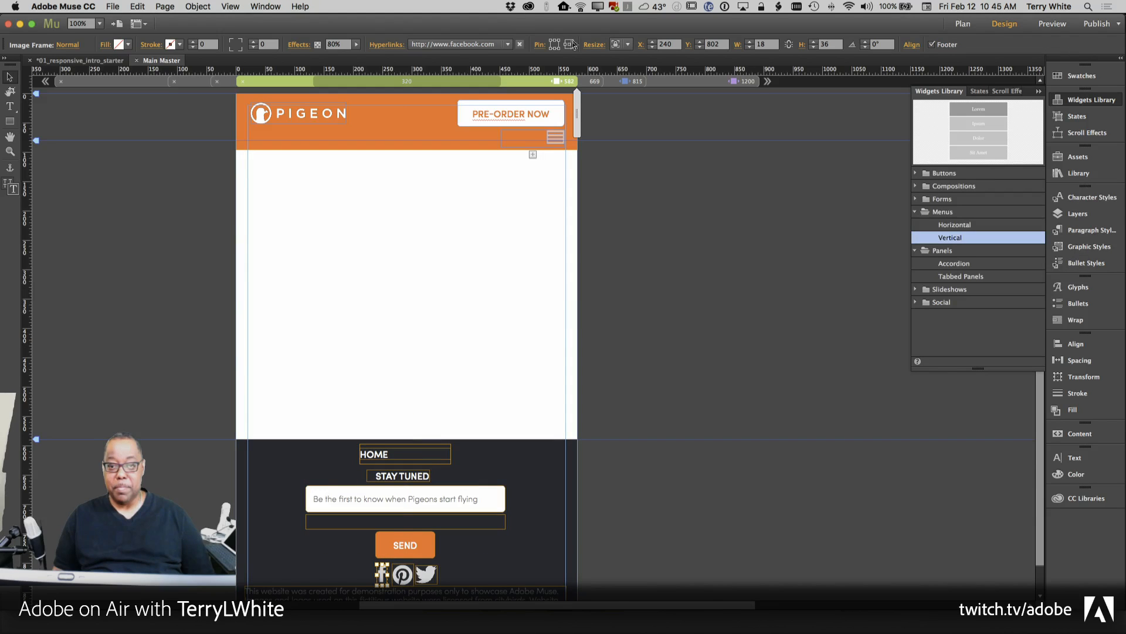
{"action": "left_click", "coordinate": [620, 144]}
{"action": "left_click_drag", "start_coordinate": [577, 107], "coordinate": [533, 116]}
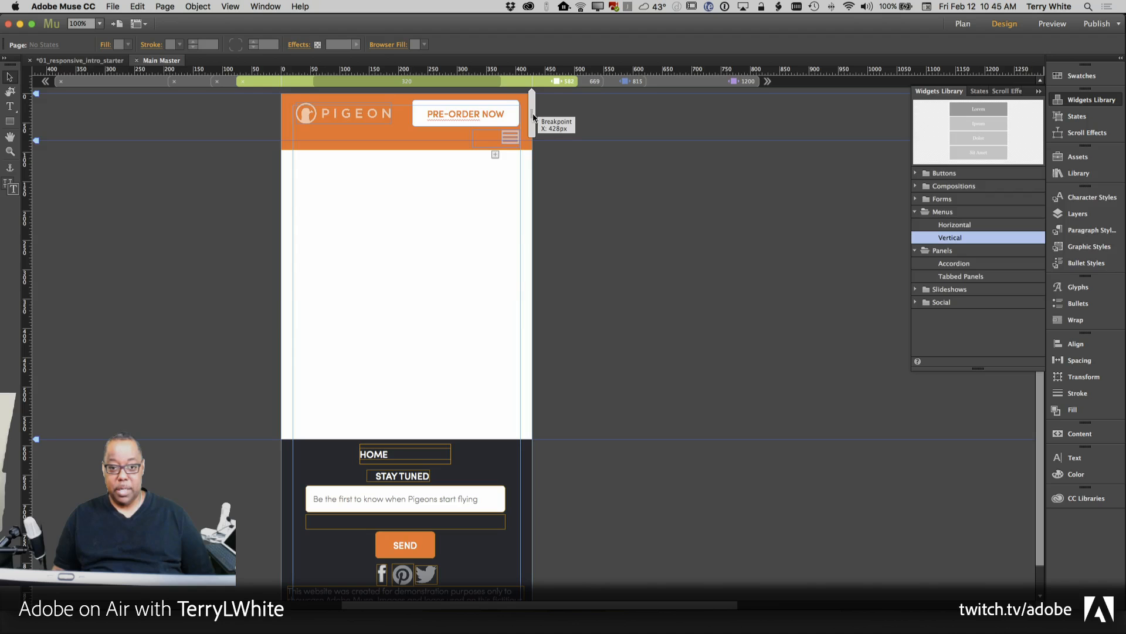
{"action": "mouse_move", "coordinate": [533, 117]}
{"action": "left_mouse_down"}
{"action": "mouse_move", "coordinate": [502, 120]}
{"action": "mouse_move", "coordinate": [527, 121]}
{"action": "left_mouse_up"}
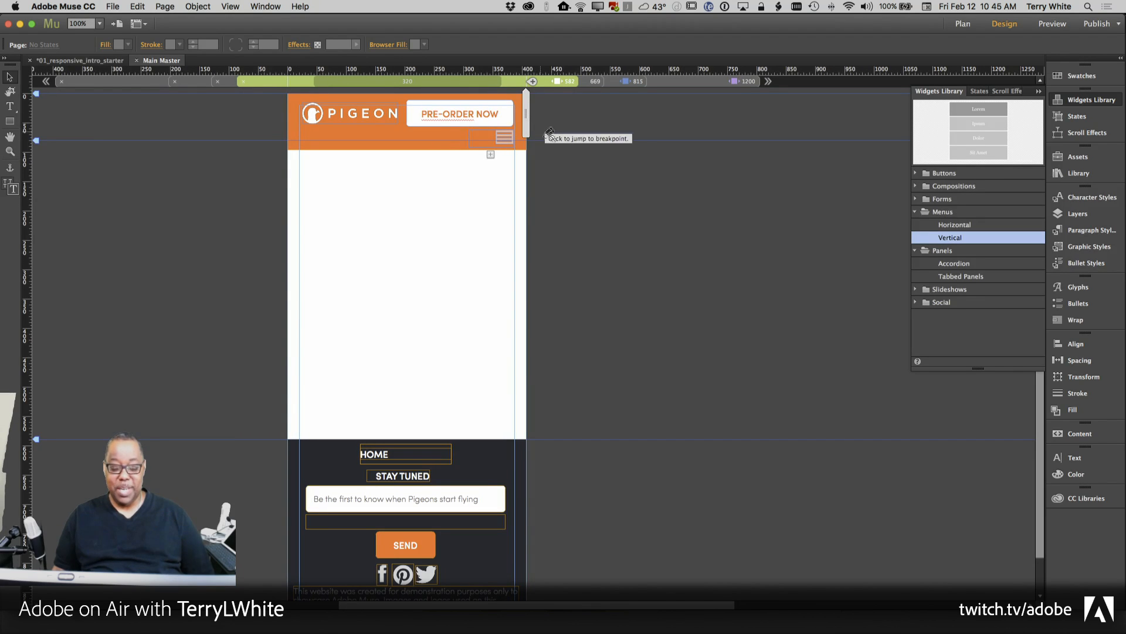
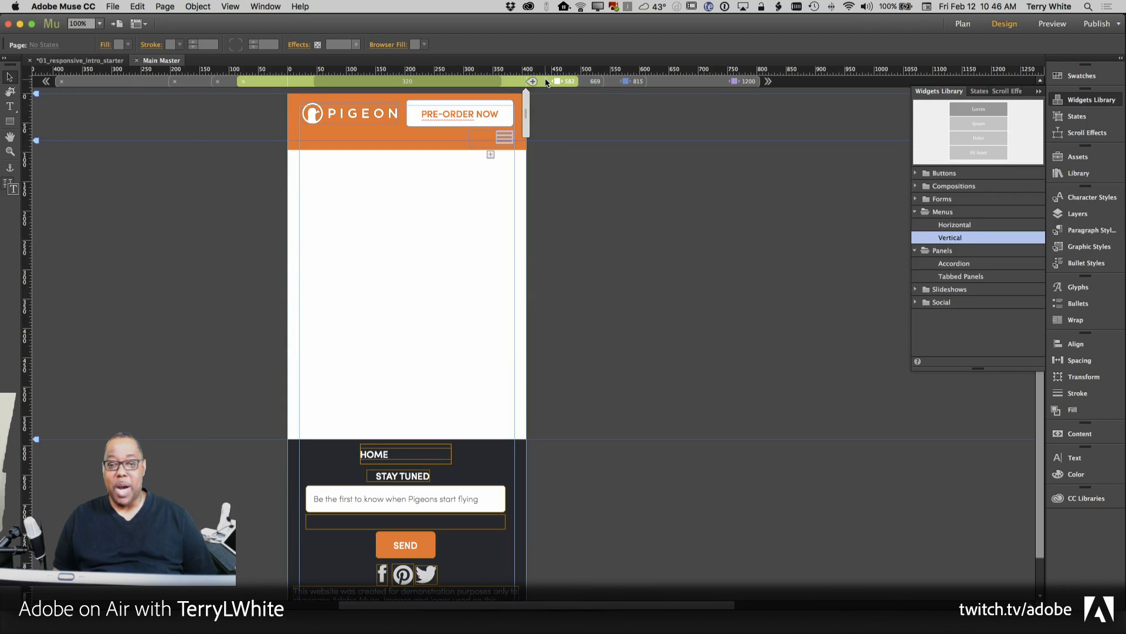
At the 582 breakpoint, move the PRE-ORDER NOW button below the Pigeon logo to X 20, Y 51.
{"action": "left_click", "coordinate": [556, 81]}
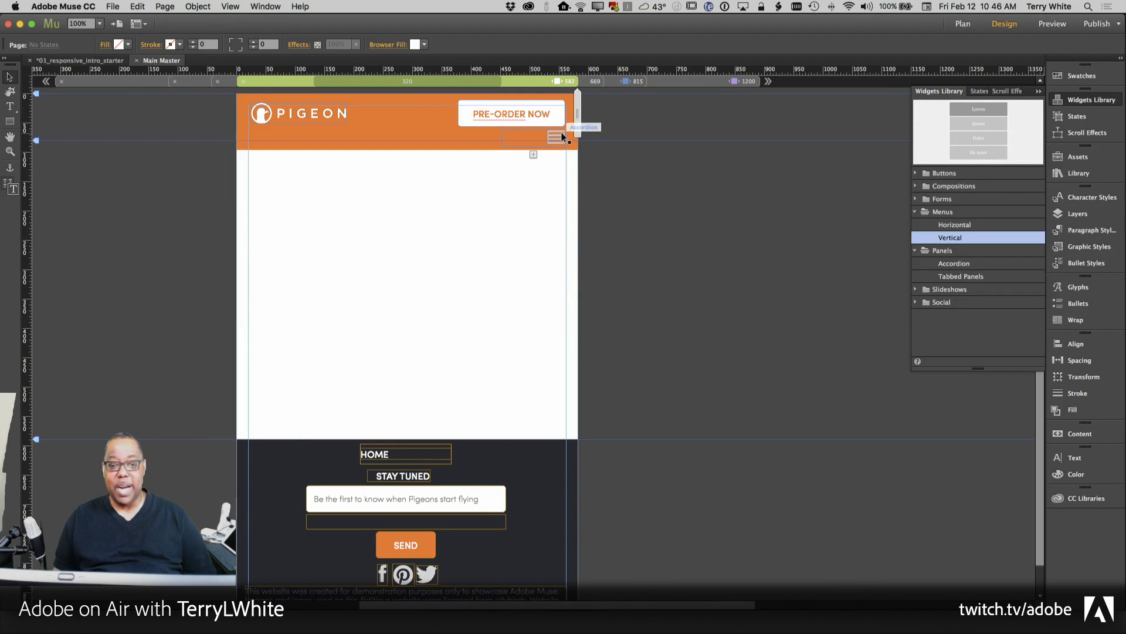
{"action": "left_click", "coordinate": [526, 121]}
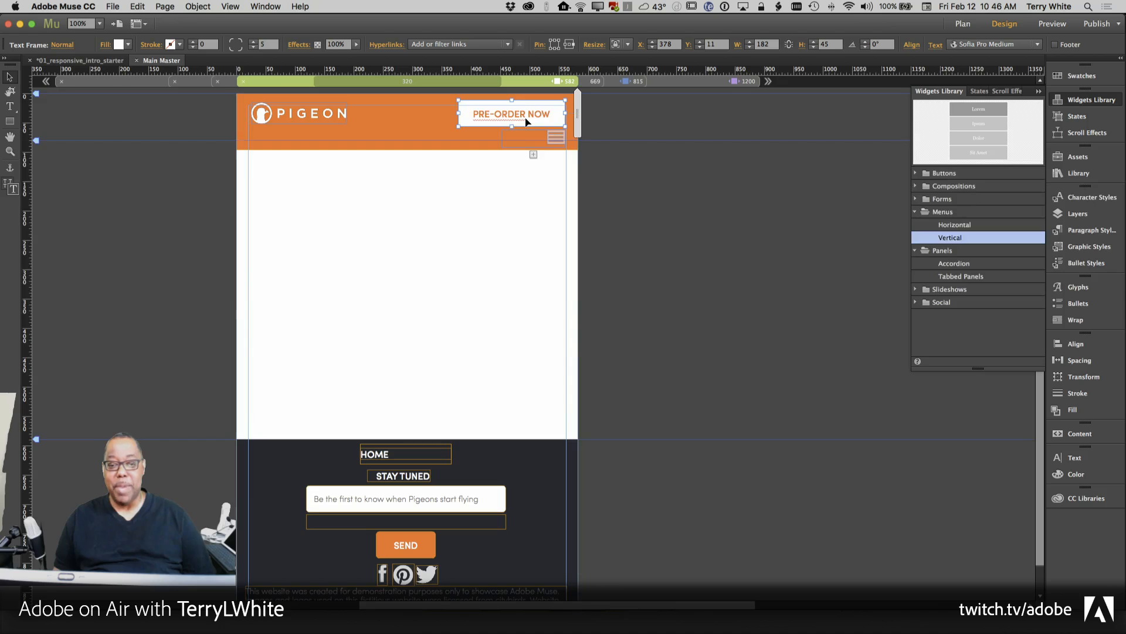
{"action": "left_click_drag", "start_coordinate": [526, 122], "coordinate": [317, 142]}
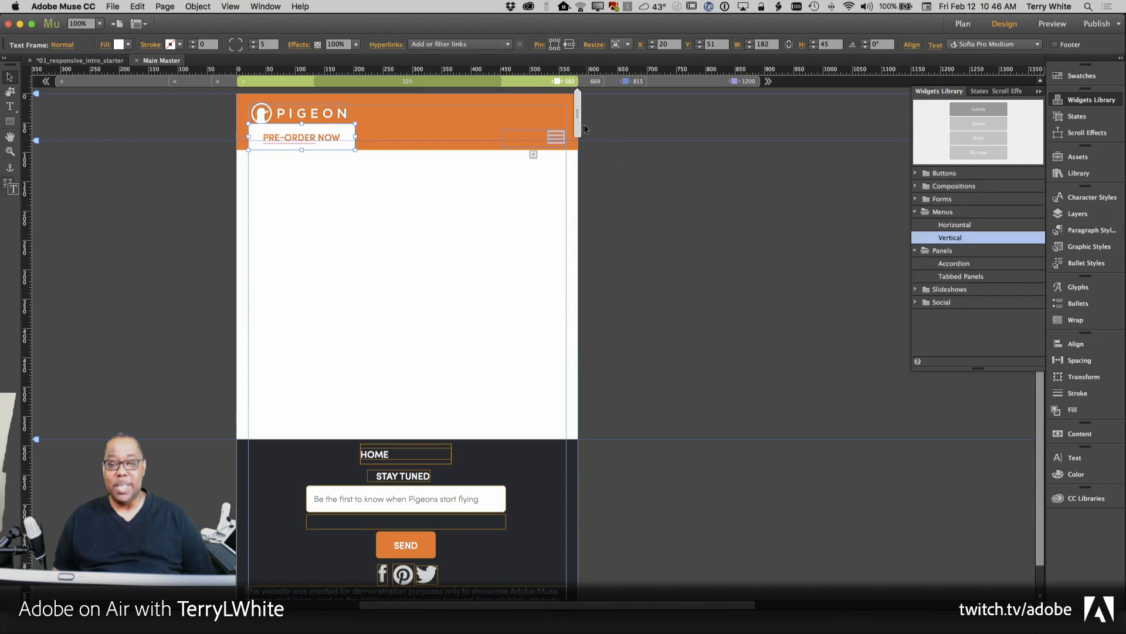
Scrub the page width down to about 323 px to test the header, and add a new breakpoint at 380.
{"action": "left_click_drag", "start_coordinate": [577, 124], "coordinate": [502, 136]}
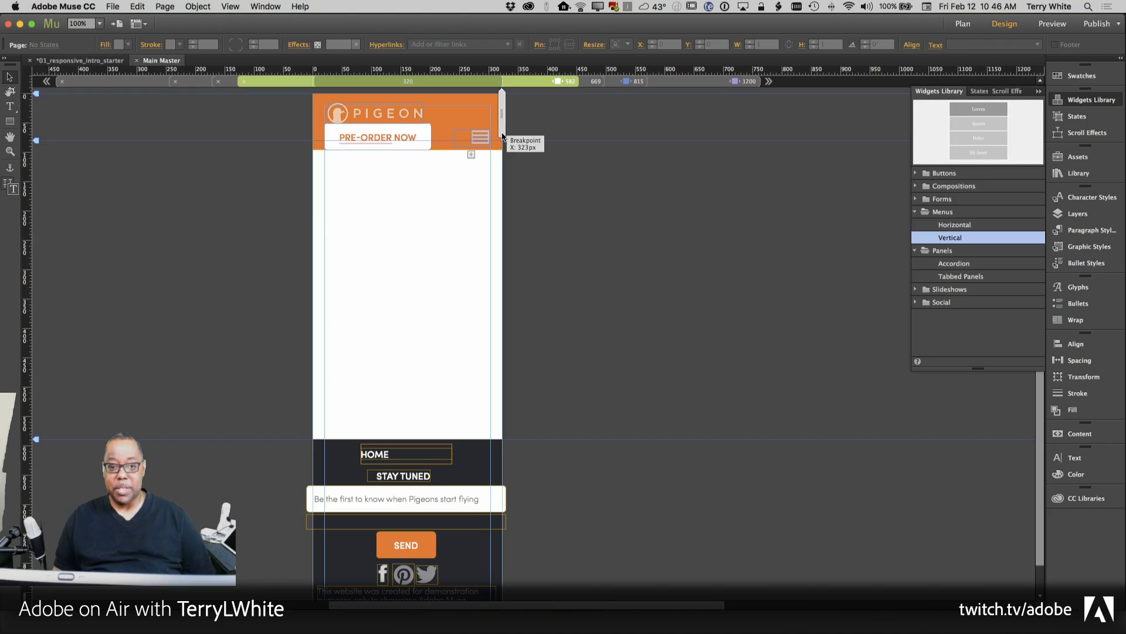
{"action": "mouse_move", "coordinate": [503, 136]}
{"action": "left_mouse_down"}
{"action": "mouse_move", "coordinate": [521, 136]}
{"action": "mouse_move", "coordinate": [504, 136]}
{"action": "left_mouse_up"}
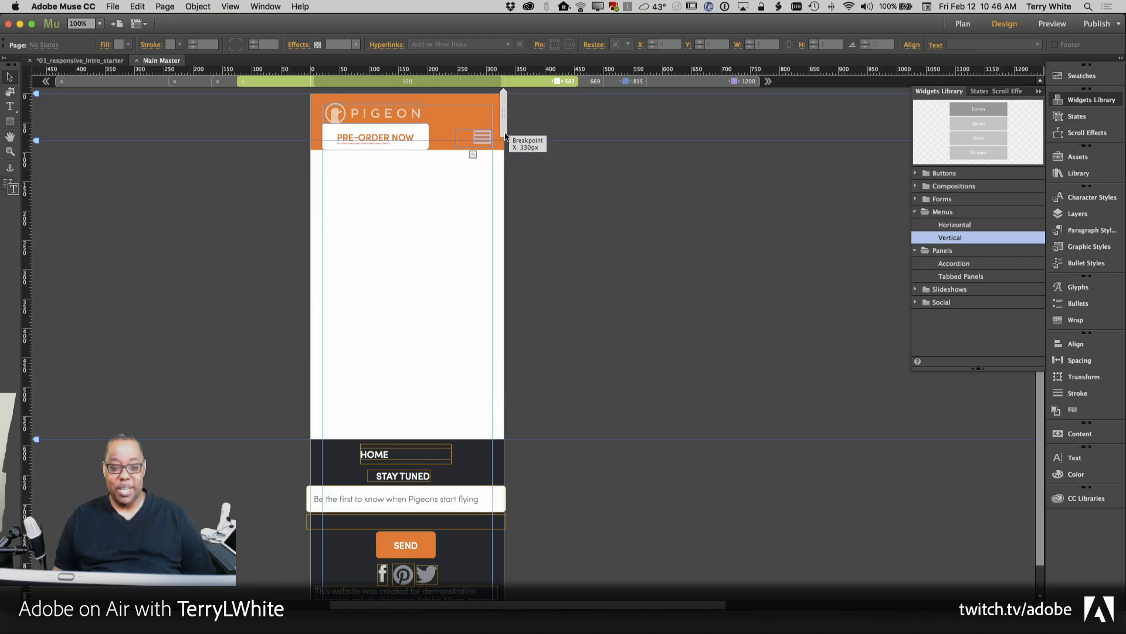
{"action": "left_click_drag", "start_coordinate": [505, 137], "coordinate": [519, 135]}
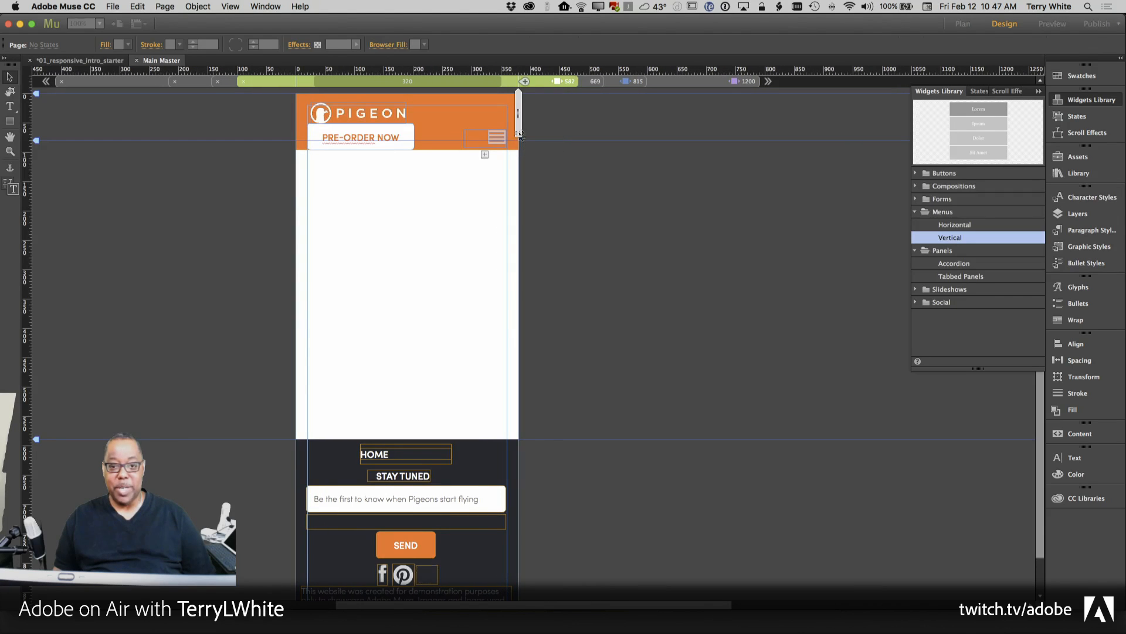
{"action": "left_click", "coordinate": [525, 81]}
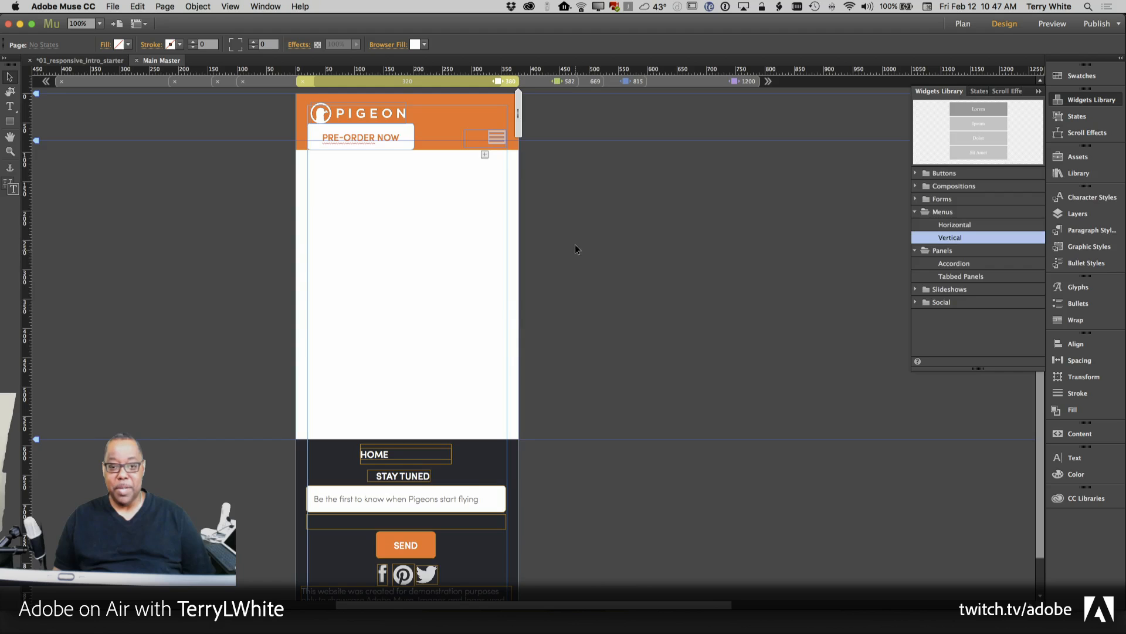
Resize the footer's disclaimer text frame to fit between the column guides, at X 20 and 338 px wide.
{"action": "scroll", "coordinate": [579, 265], "scroll_direction": "down", "scroll_amount": 3}
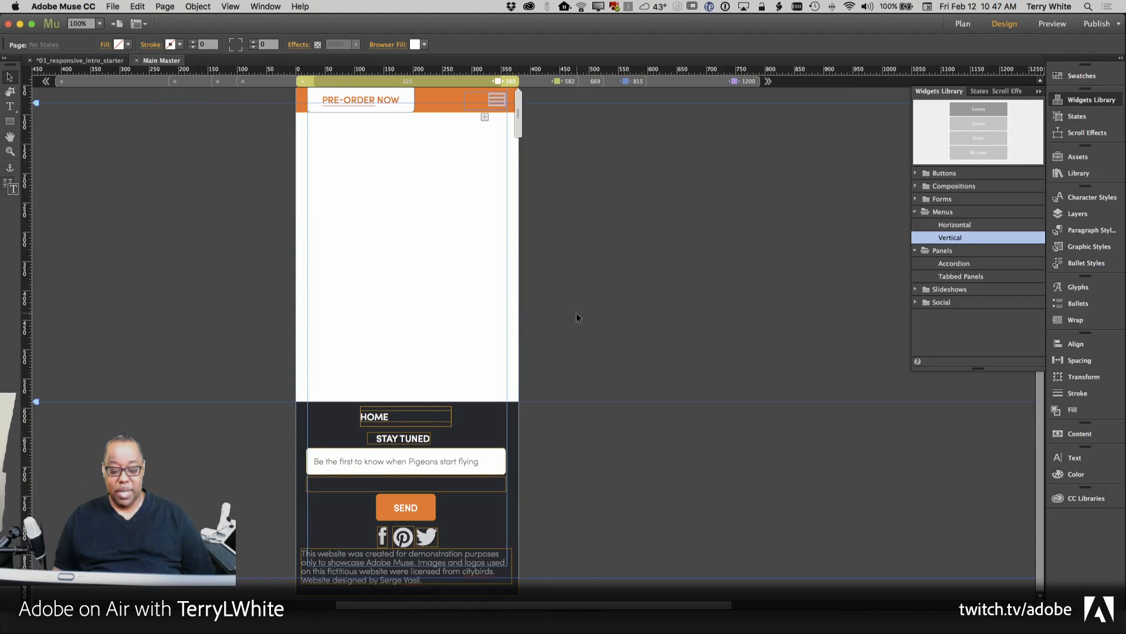
{"action": "left_click", "coordinate": [309, 566]}
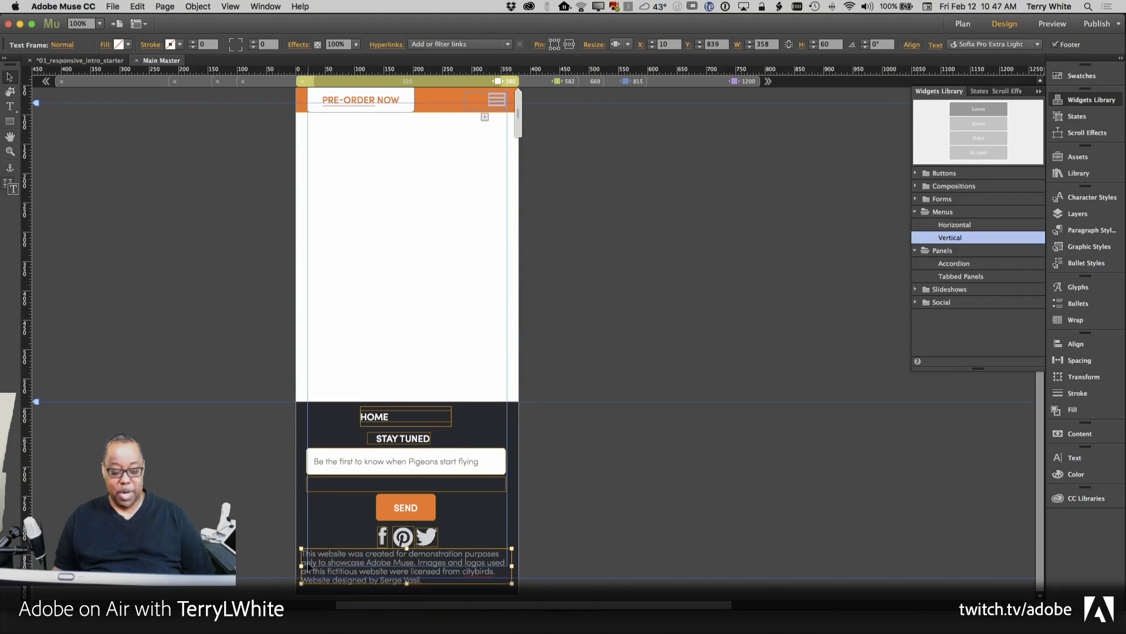
{"action": "left_click_drag", "start_coordinate": [301, 565], "coordinate": [307, 565]}
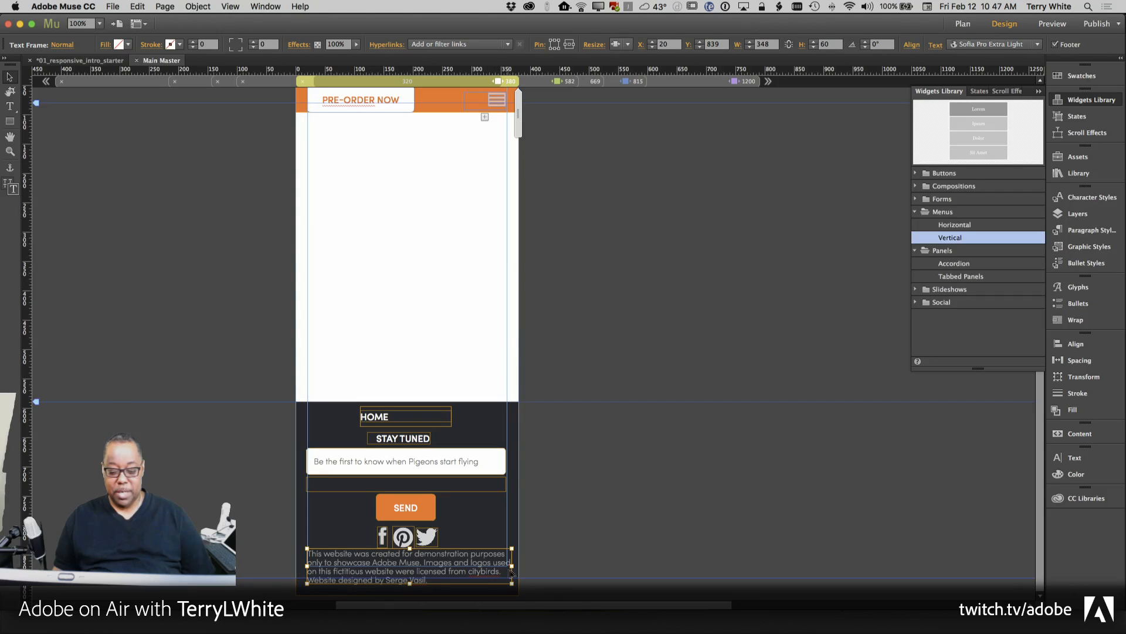
{"action": "left_click_drag", "start_coordinate": [512, 566], "coordinate": [506, 567]}
Narrow the footer form's "Be the first to know" text input to 294 px and move it to X 37.
{"action": "left_click", "coordinate": [472, 459]}
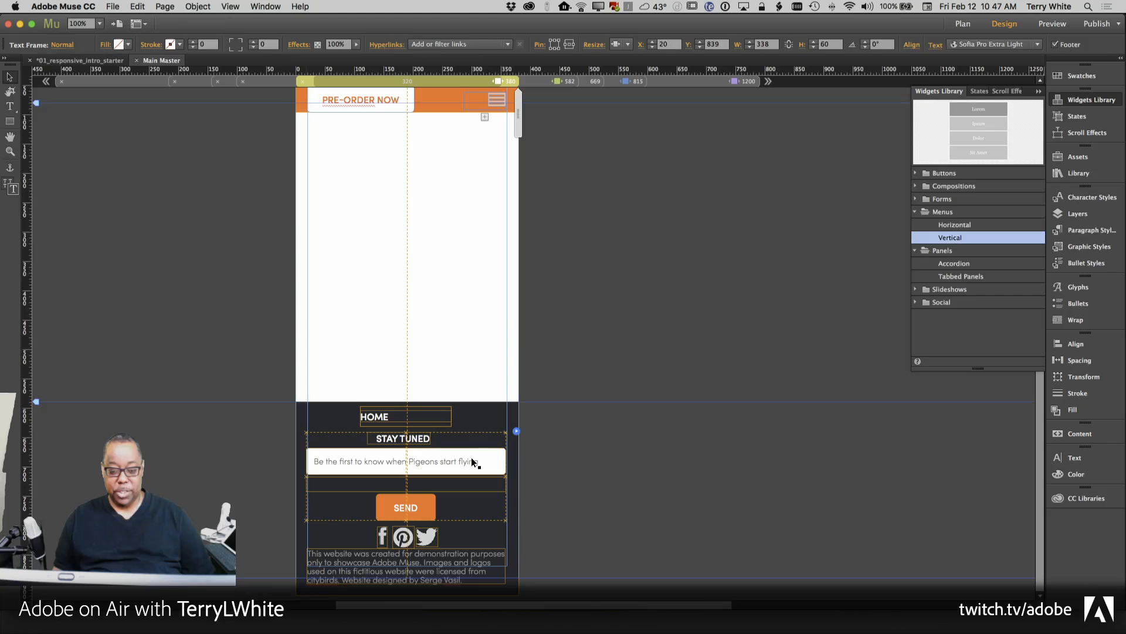
{"action": "left_click", "coordinate": [472, 458]}
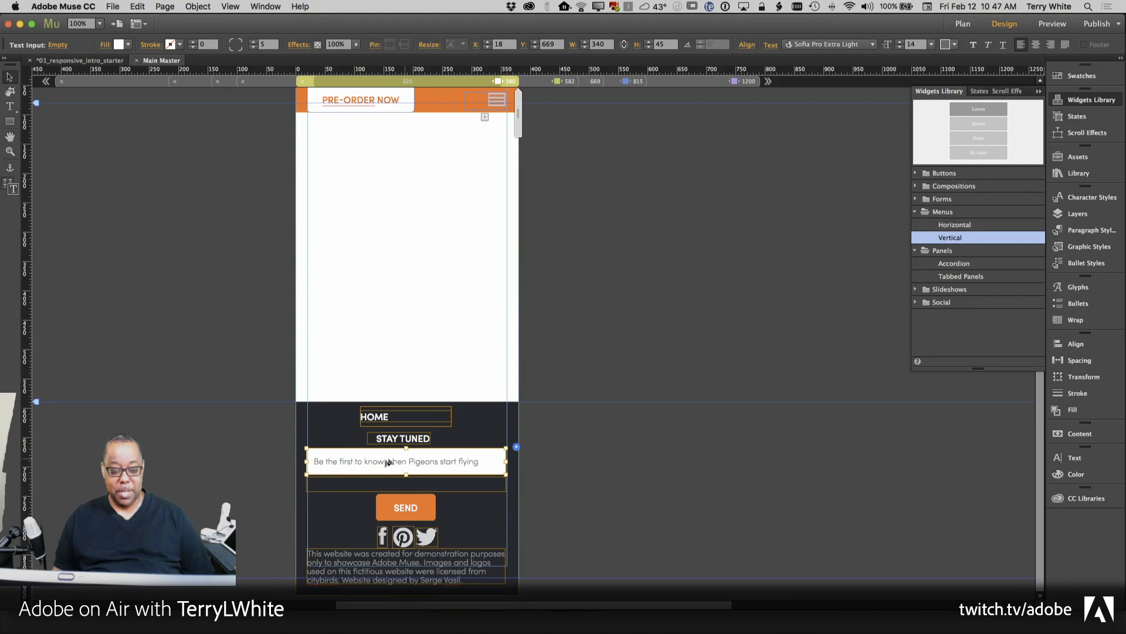
{"action": "left_click_drag", "start_coordinate": [307, 461], "coordinate": [332, 461]}
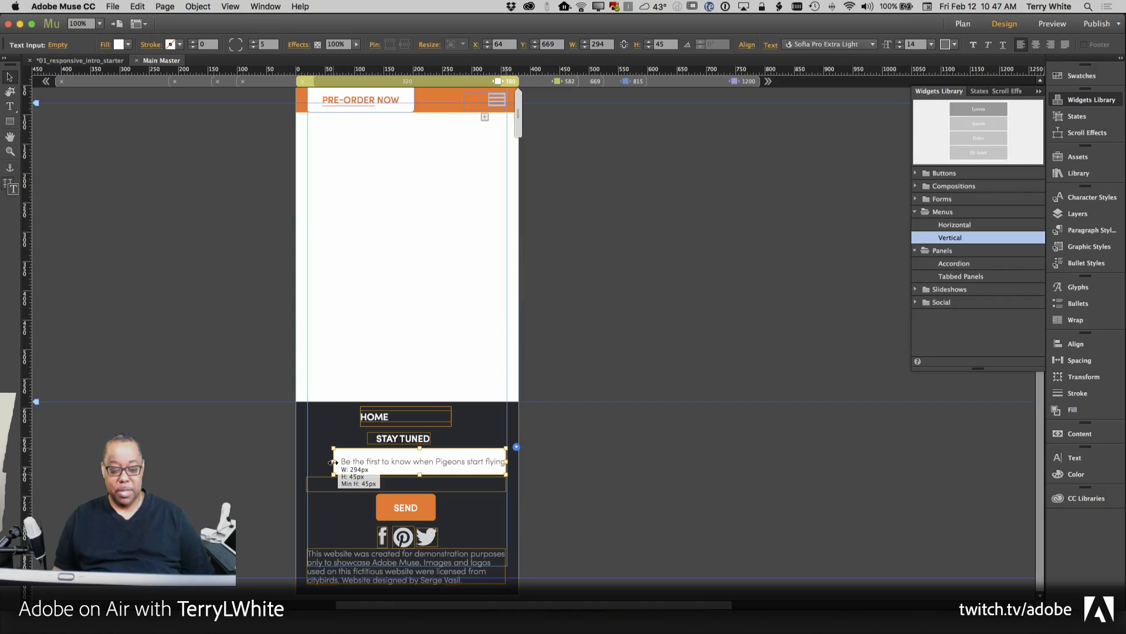
{"action": "left_click_drag", "start_coordinate": [448, 468], "coordinate": [434, 469]}
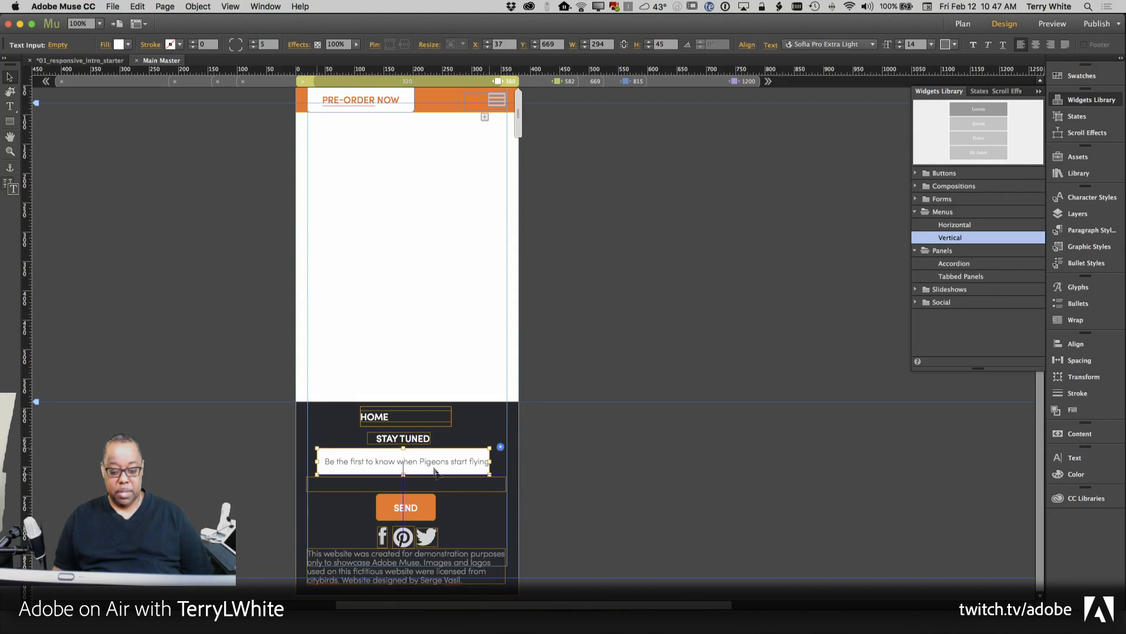
Narrow the form message box above the SEND button from both sides to 256 px wide at X 60.
{"action": "left_click", "coordinate": [437, 495]}
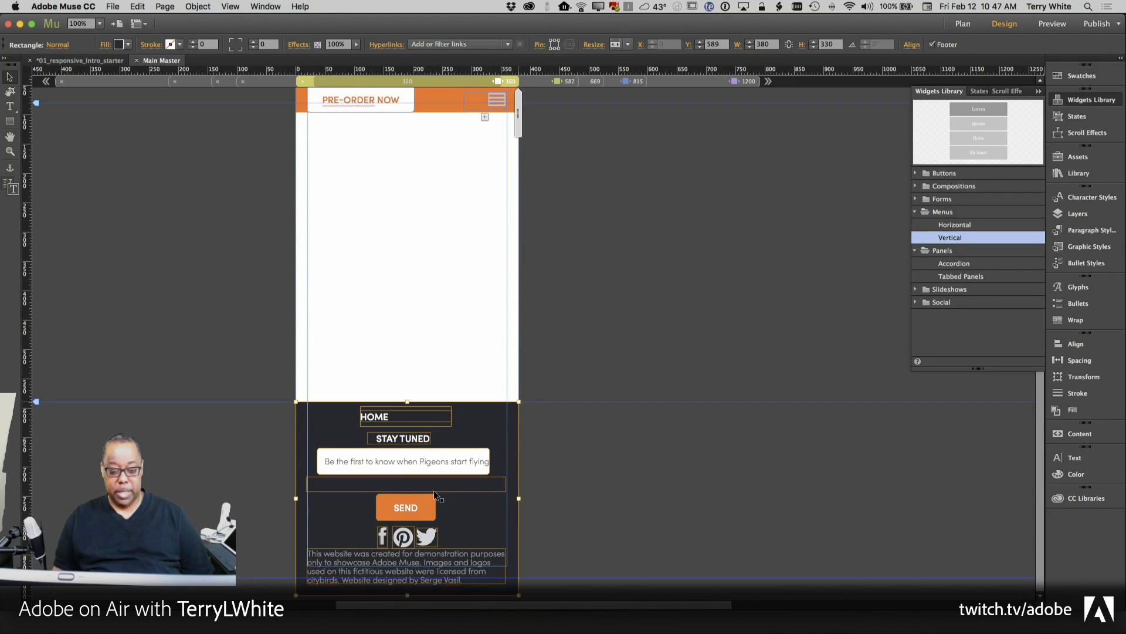
{"action": "left_click", "coordinate": [394, 492]}
{"action": "left_click", "coordinate": [382, 491]}
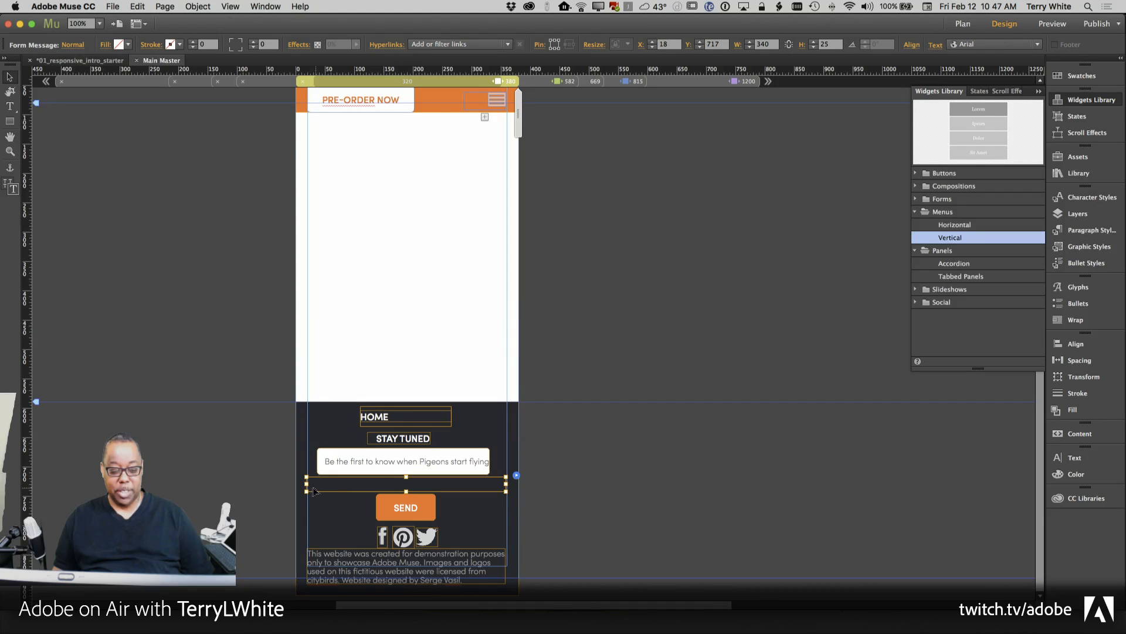
{"action": "left_click_drag", "start_coordinate": [307, 484], "coordinate": [332, 485]}
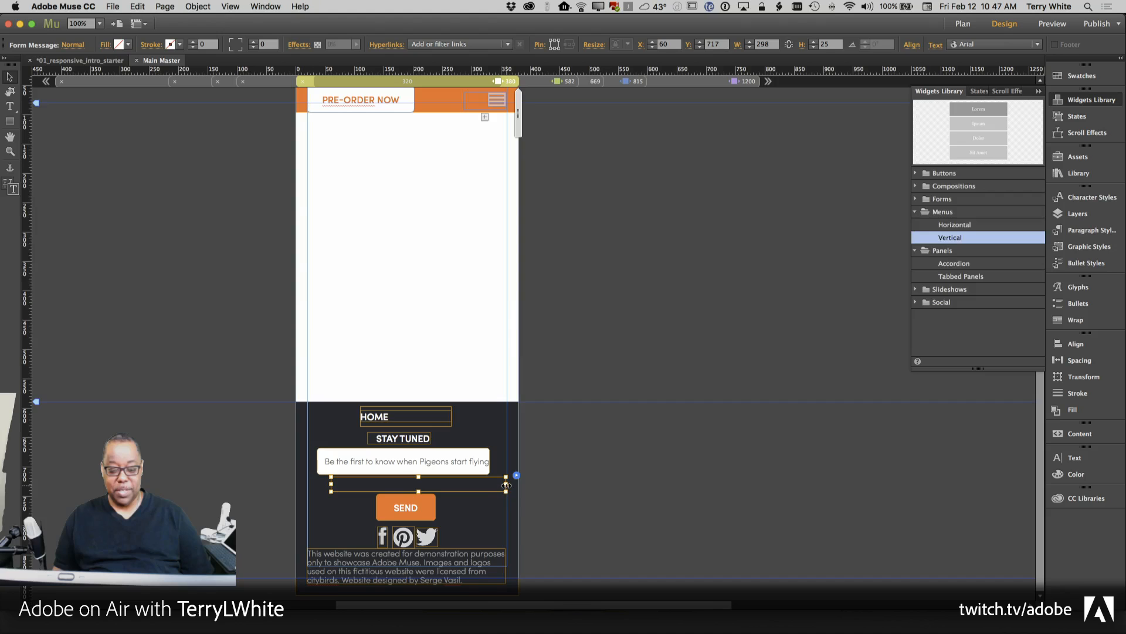
{"action": "left_click_drag", "start_coordinate": [504, 485], "coordinate": [481, 485]}
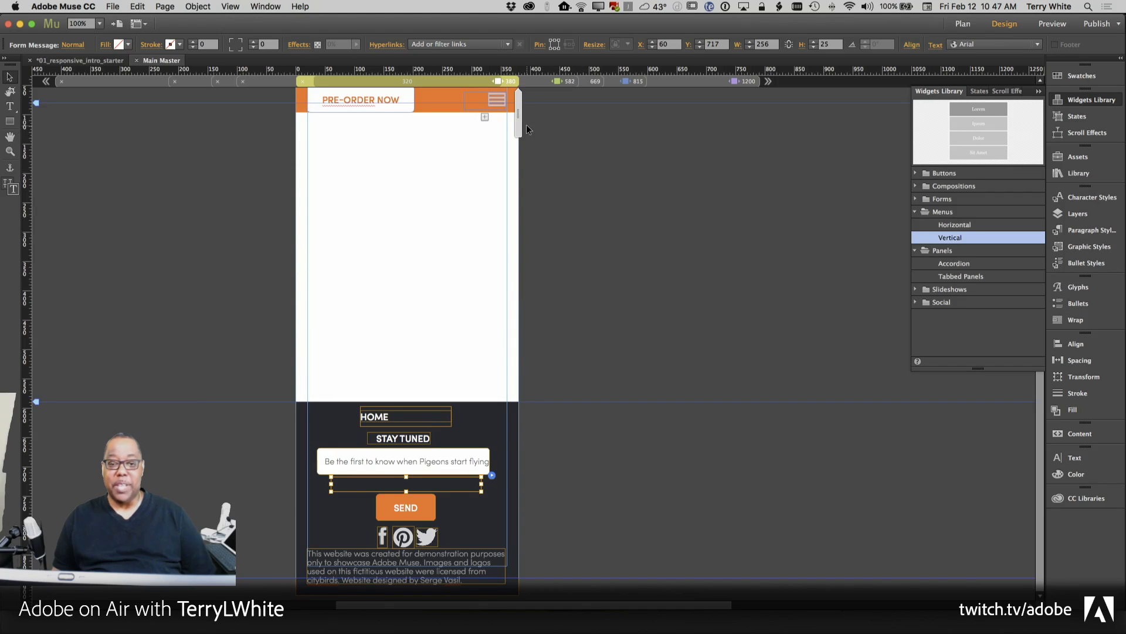
Scrub the page narrower to check the footer, and add a fluid-width breakpoint at 320.
{"action": "left_click_drag", "start_coordinate": [519, 121], "coordinate": [499, 125]}
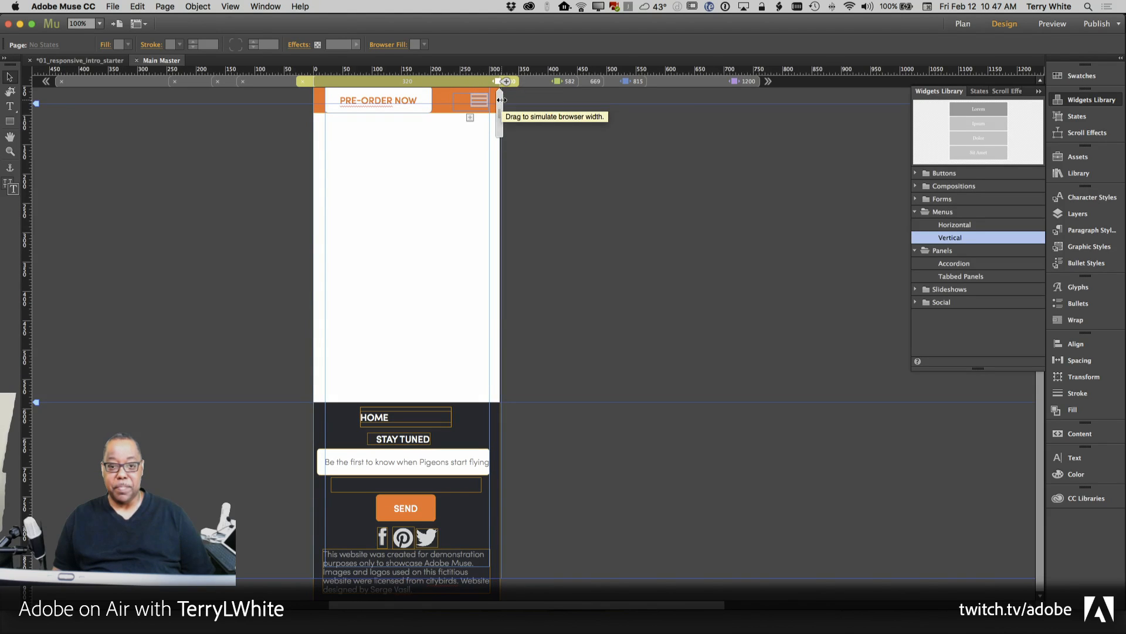
{"action": "left_click", "coordinate": [470, 83]}
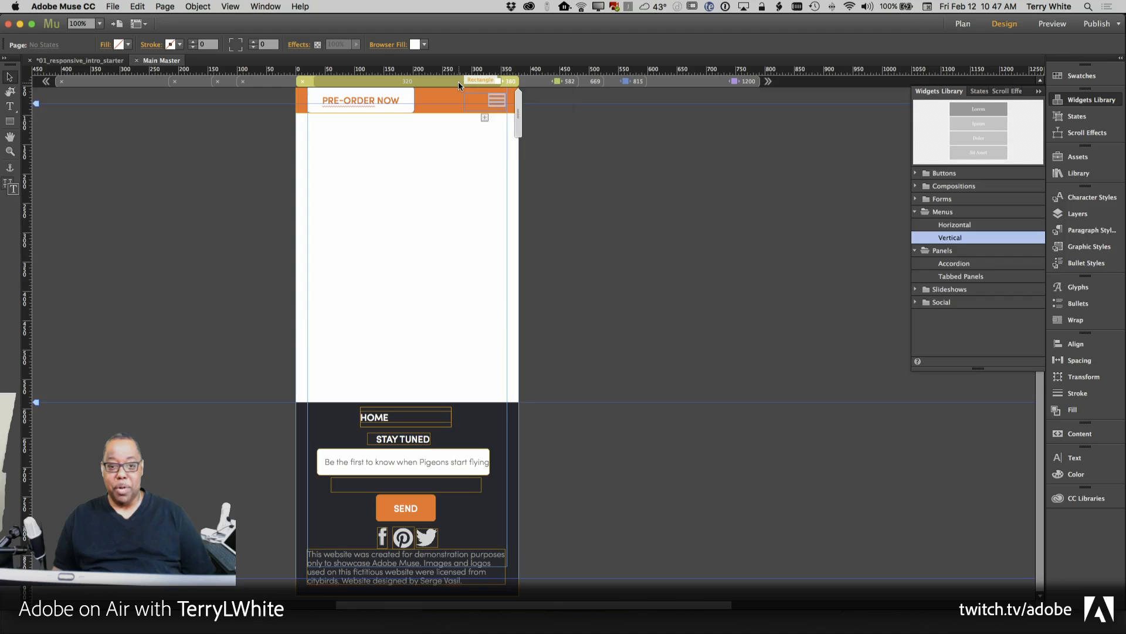
{"action": "right_click", "coordinate": [460, 82]}
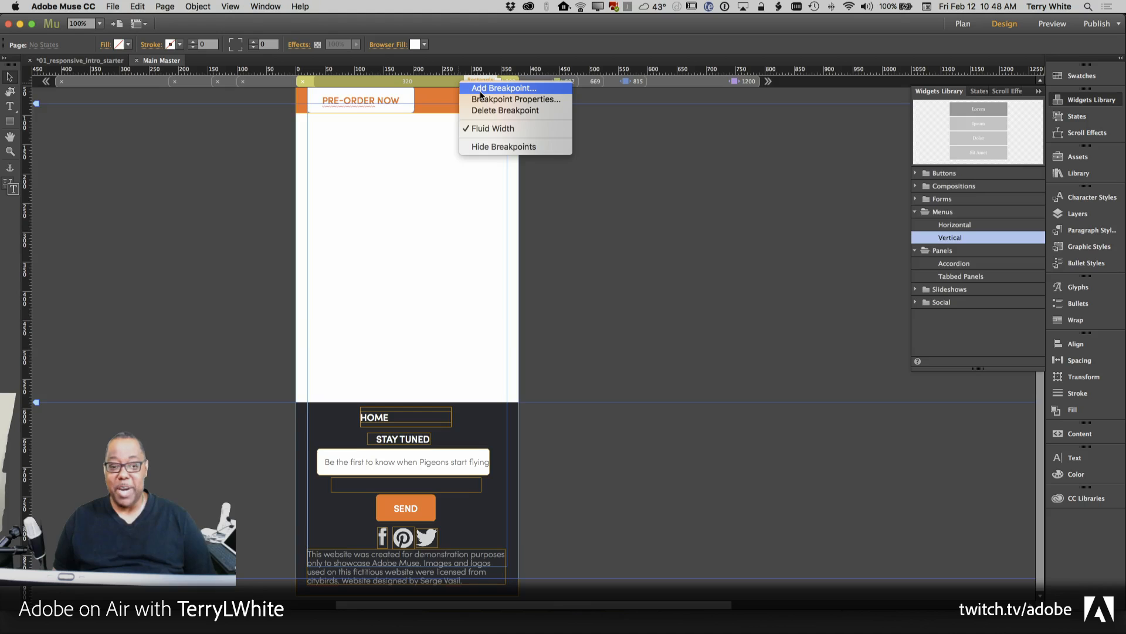
{"action": "left_click", "coordinate": [481, 94]}
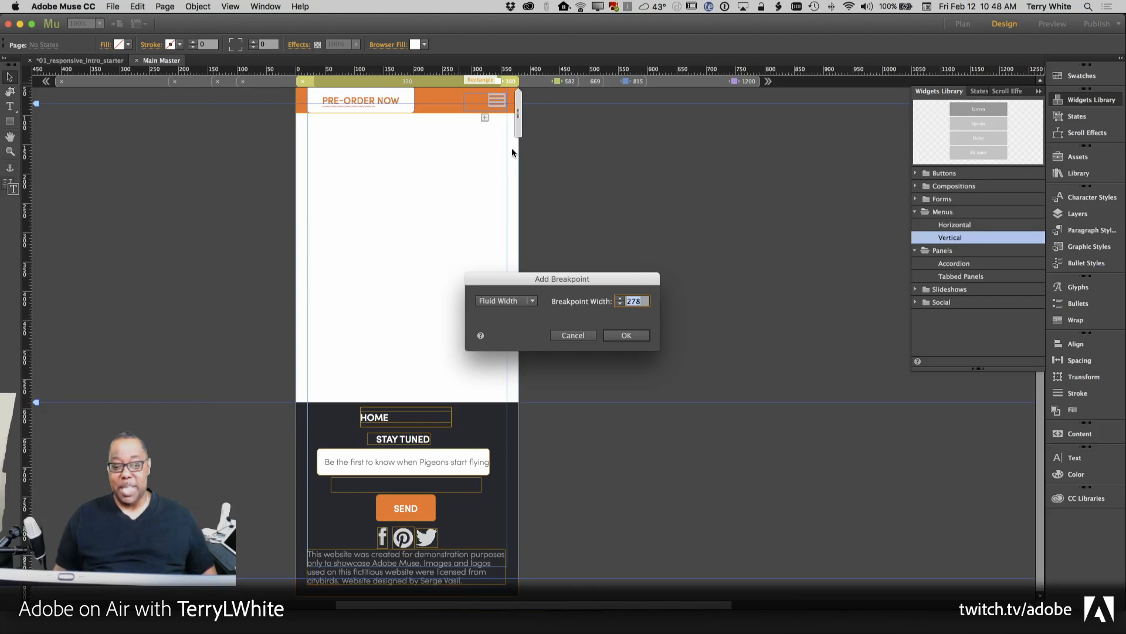
{"action": "type", "text": "3"}
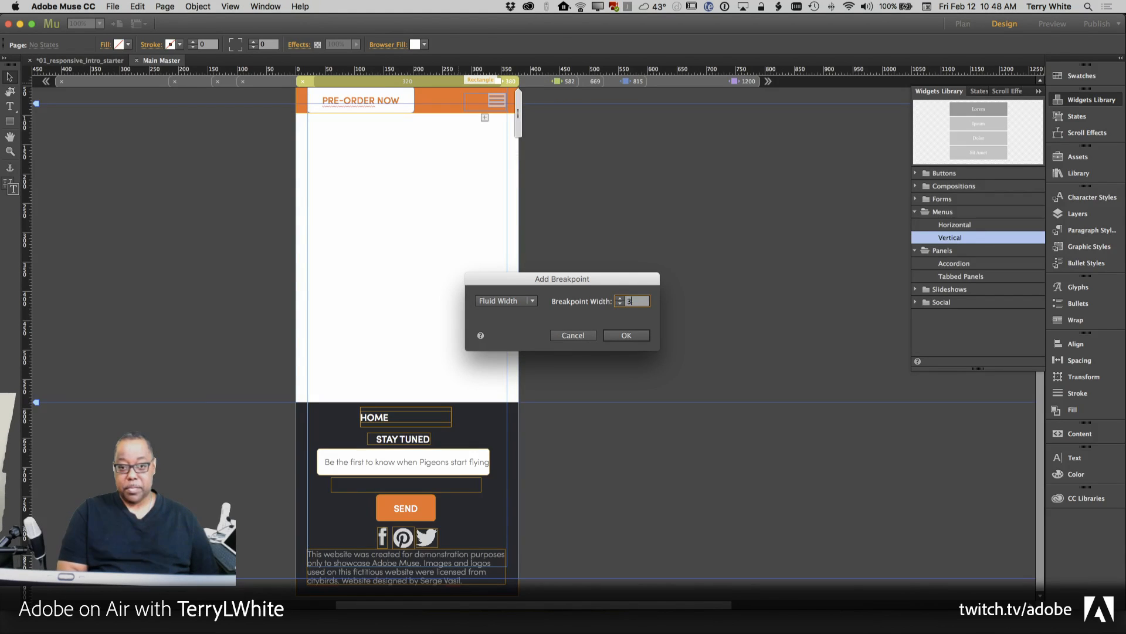
{"action": "type", "text": "20"}
{"action": "key", "text": "Return"}
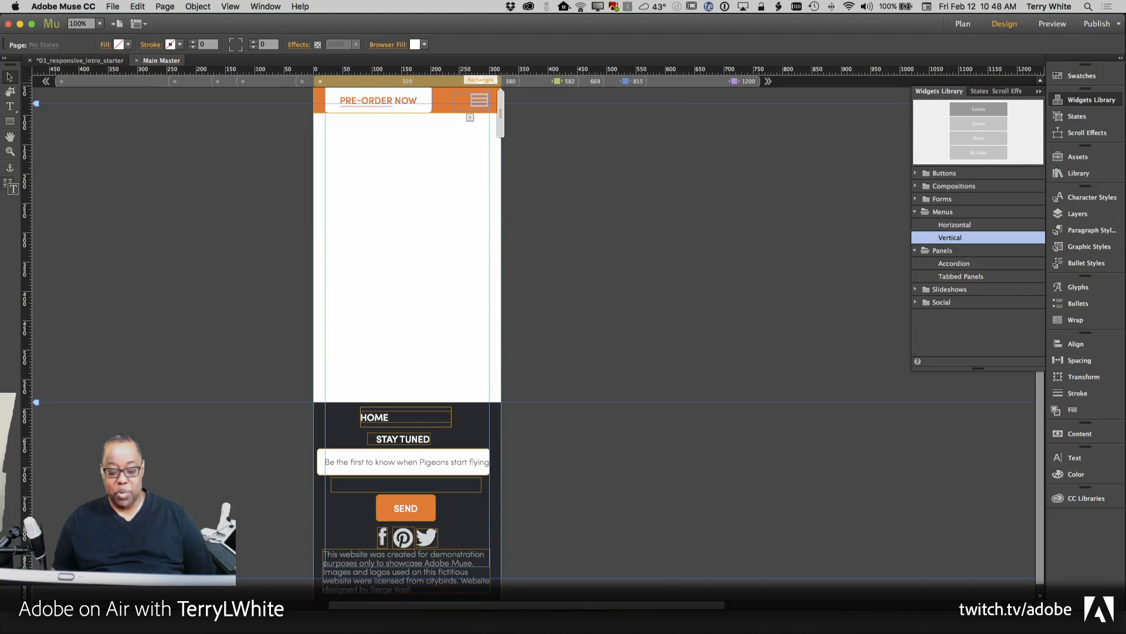
At the 320 breakpoint, move the footer form's "Be the first to know" text input to X 17.
{"action": "scroll", "coordinate": [555, 233], "scroll_direction": "down", "scroll_amount": 1}
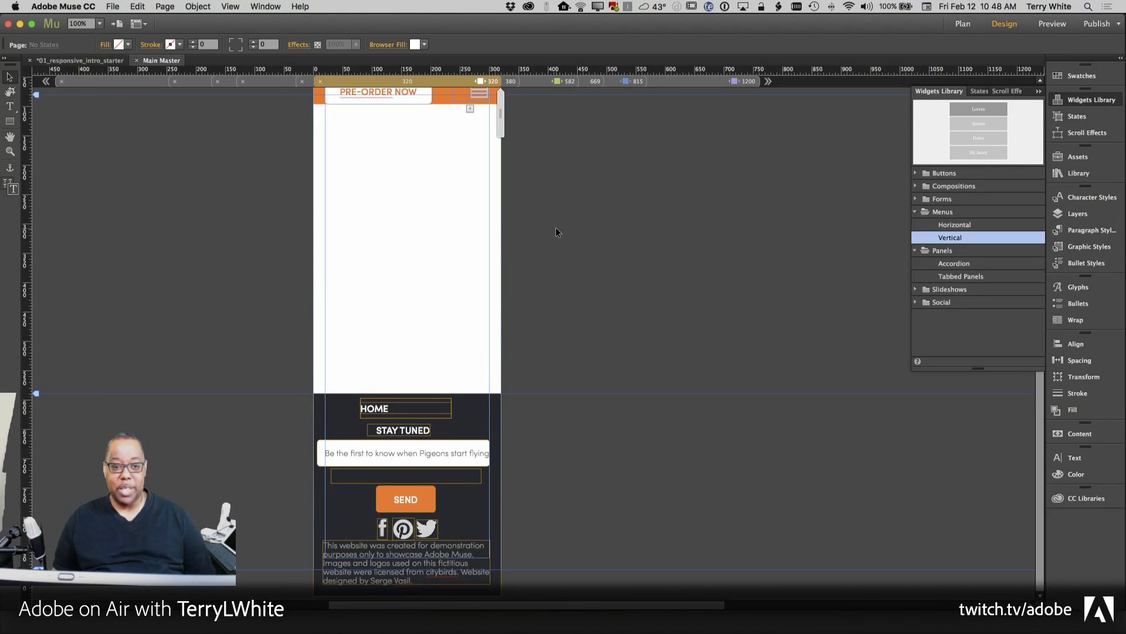
{"action": "scroll", "coordinate": [555, 228], "scroll_direction": "up", "scroll_amount": 4}
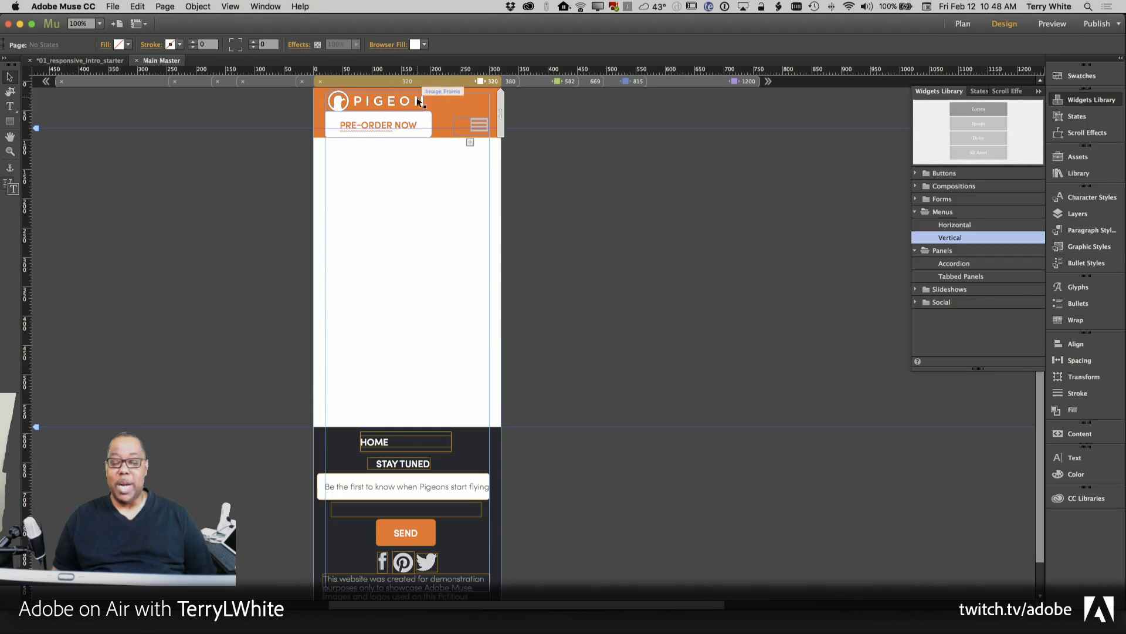
{"action": "scroll", "coordinate": [611, 265], "scroll_direction": "down", "scroll_amount": 4}
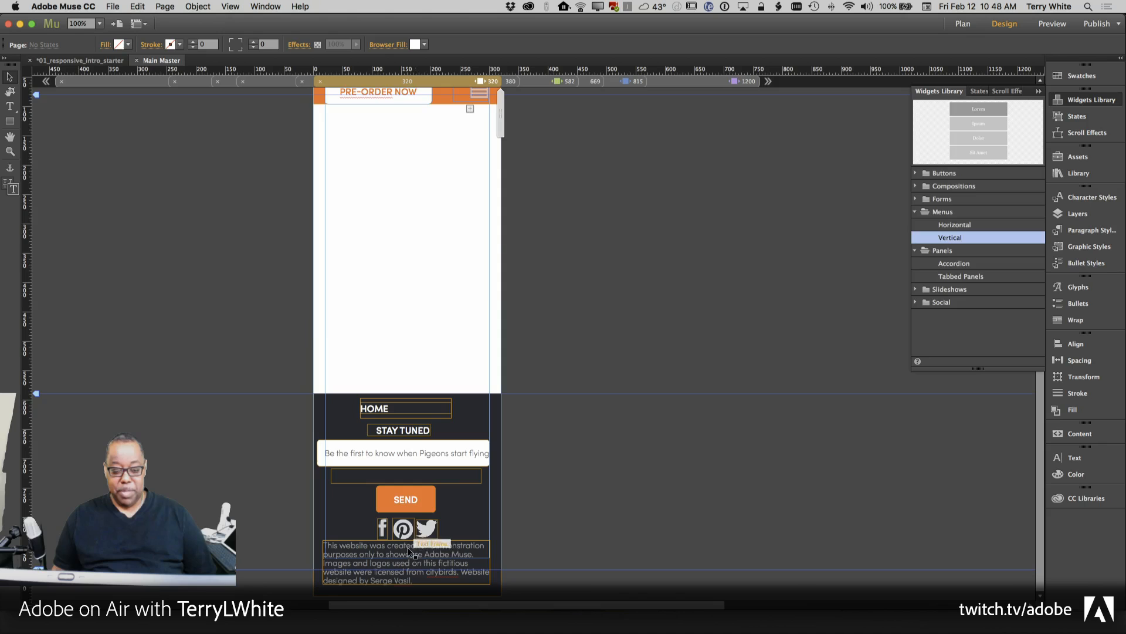
{"action": "left_click", "coordinate": [418, 465]}
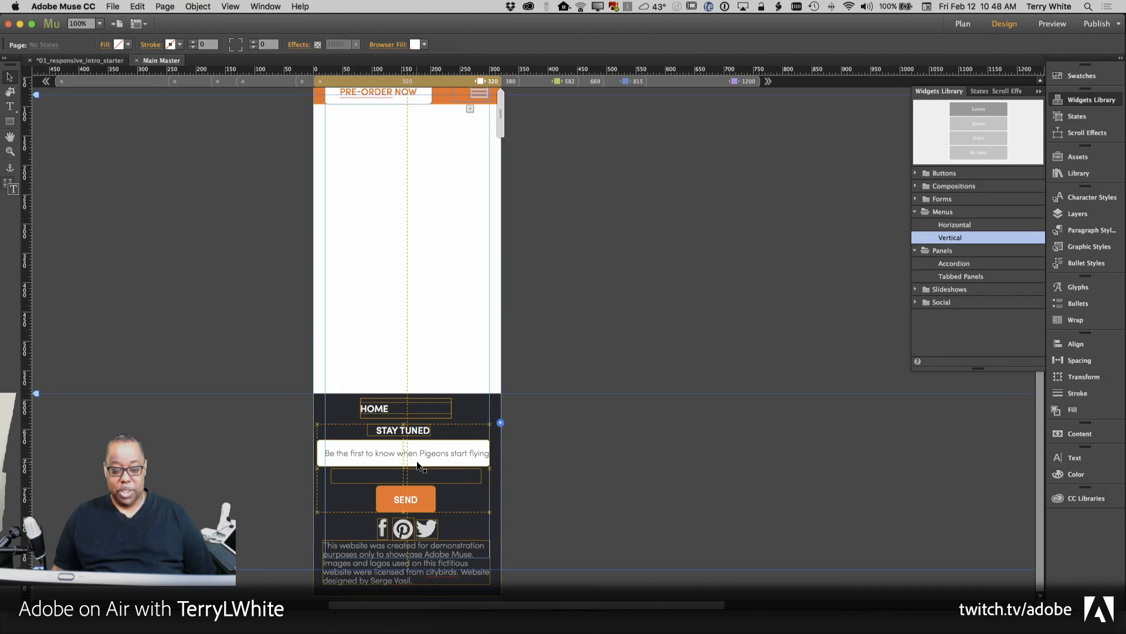
{"action": "left_click", "coordinate": [418, 464]}
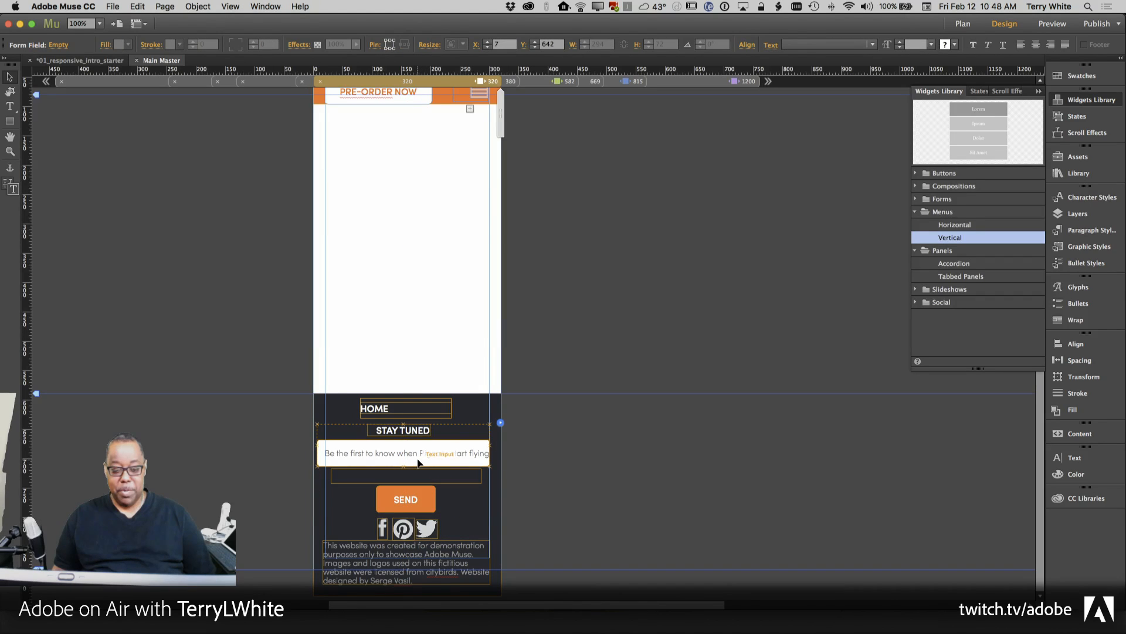
{"action": "left_click", "coordinate": [418, 464]}
{"action": "left_click_drag", "start_coordinate": [420, 464], "coordinate": [426, 463]}
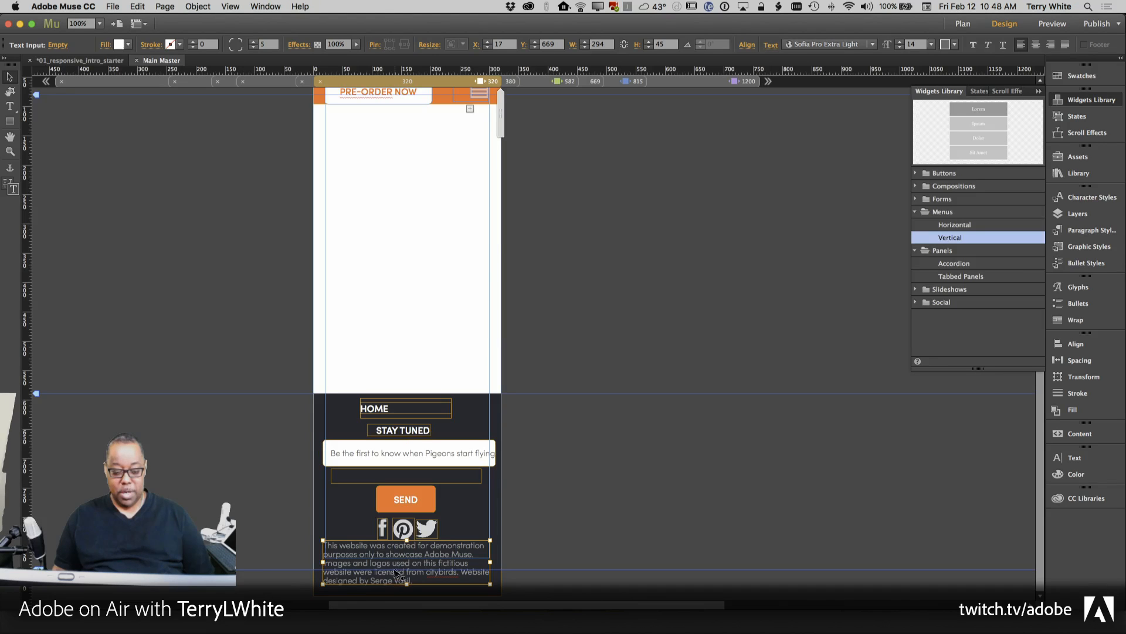
Narrow the footer's disclaimer text frame from its left edge to 282 px wide at X 20.
{"action": "left_click", "coordinate": [329, 565]}
{"action": "left_click_drag", "start_coordinate": [323, 562], "coordinate": [326, 562]}
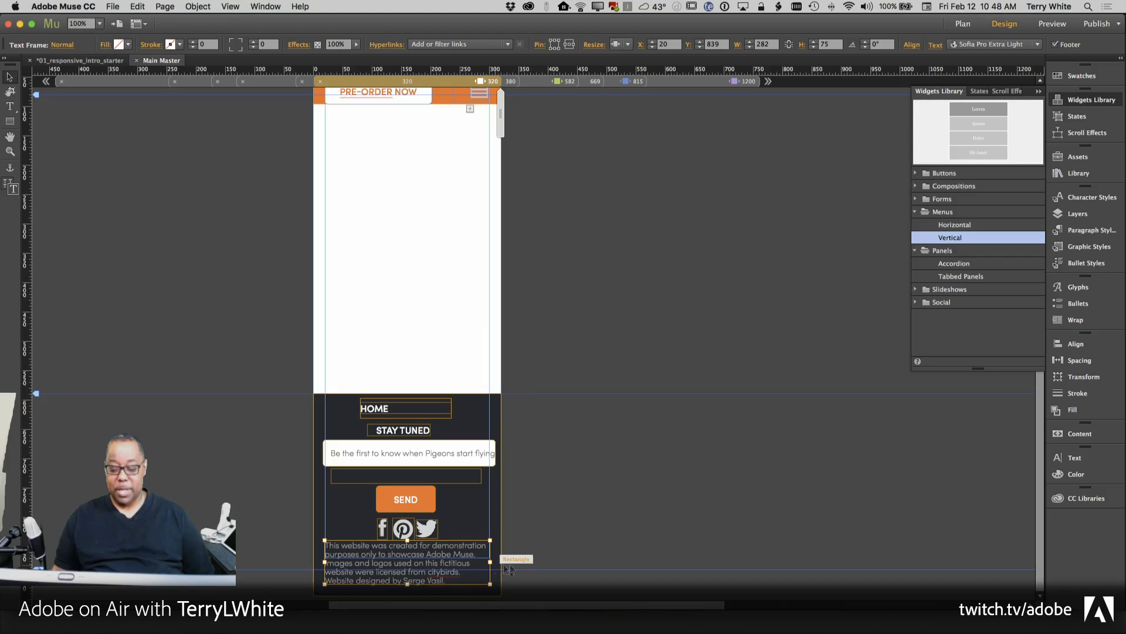
{"action": "left_click", "coordinate": [549, 532]}
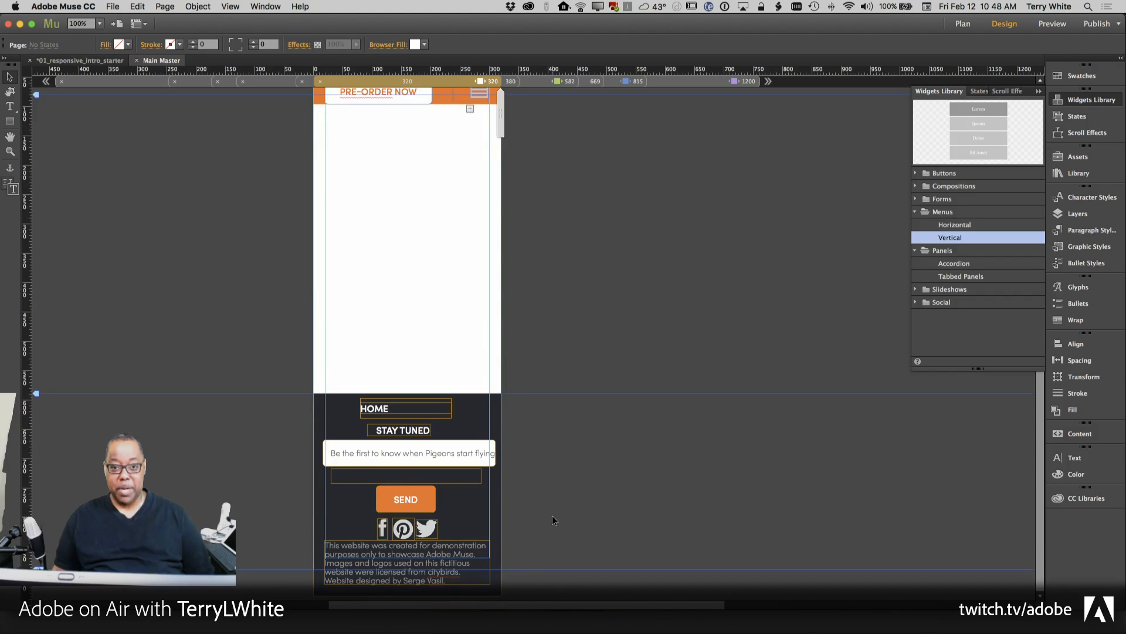
{"action": "scroll", "coordinate": [552, 527], "scroll_direction": "up", "scroll_amount": 2}
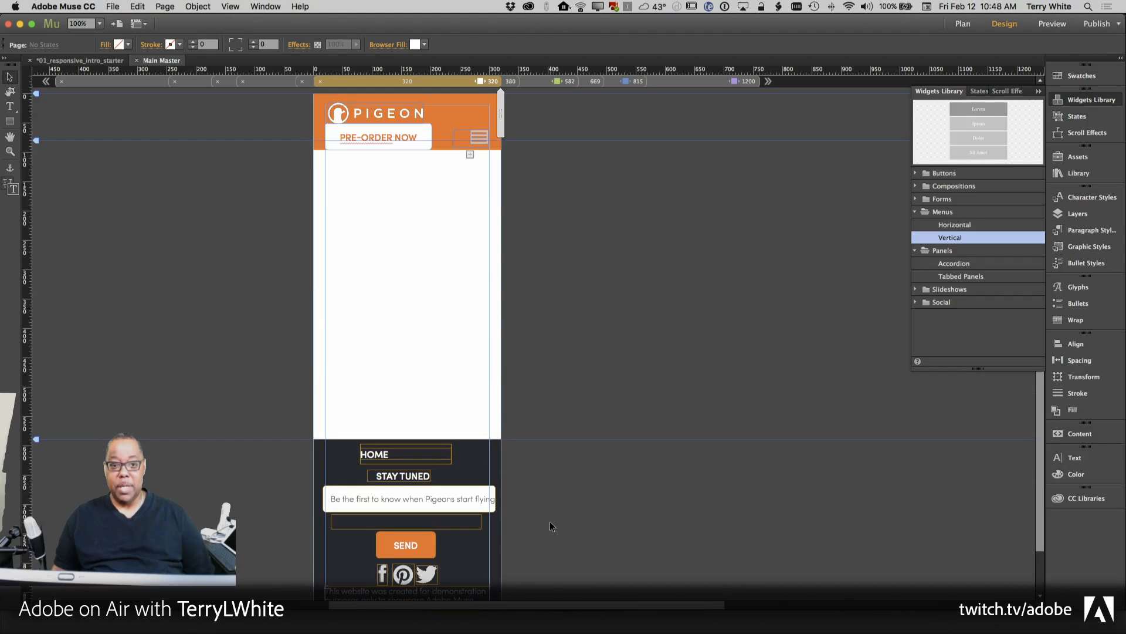
Return the master page to the 1200 breakpoint and preview the page in the browser.
{"action": "left_click", "coordinate": [714, 83]}
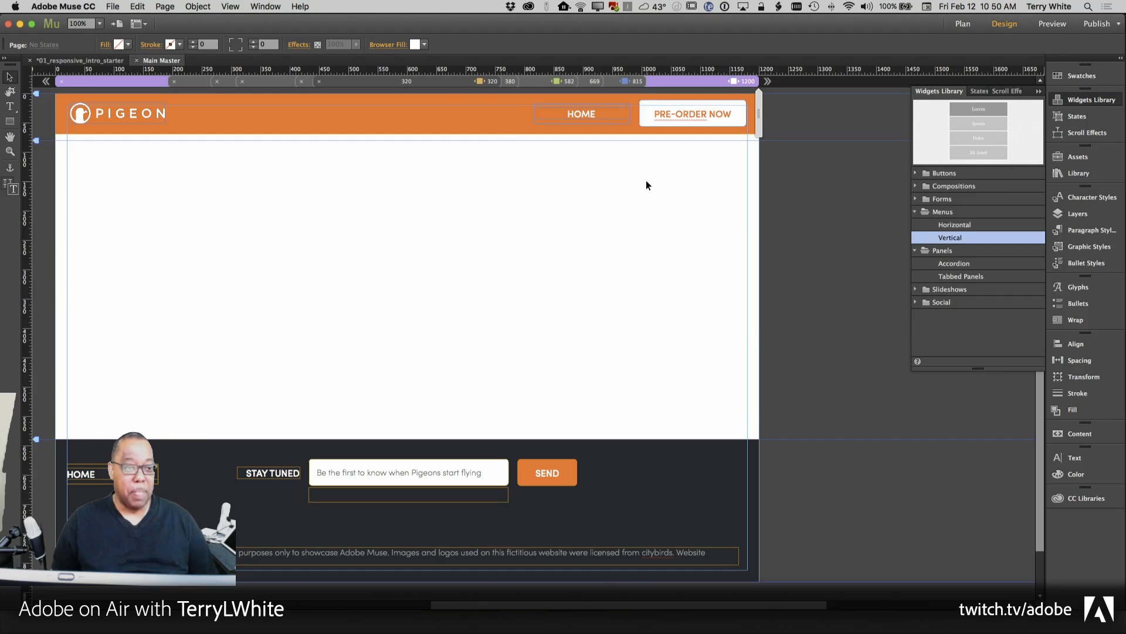
{"action": "left_click", "coordinate": [111, 7]}
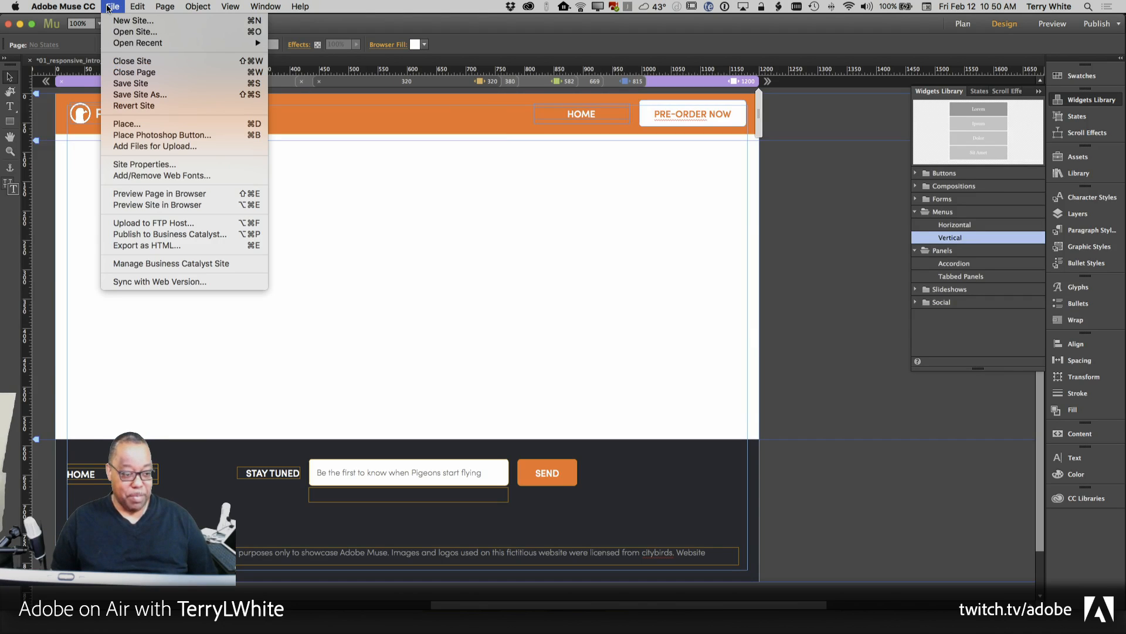
{"action": "left_click", "coordinate": [150, 193]}
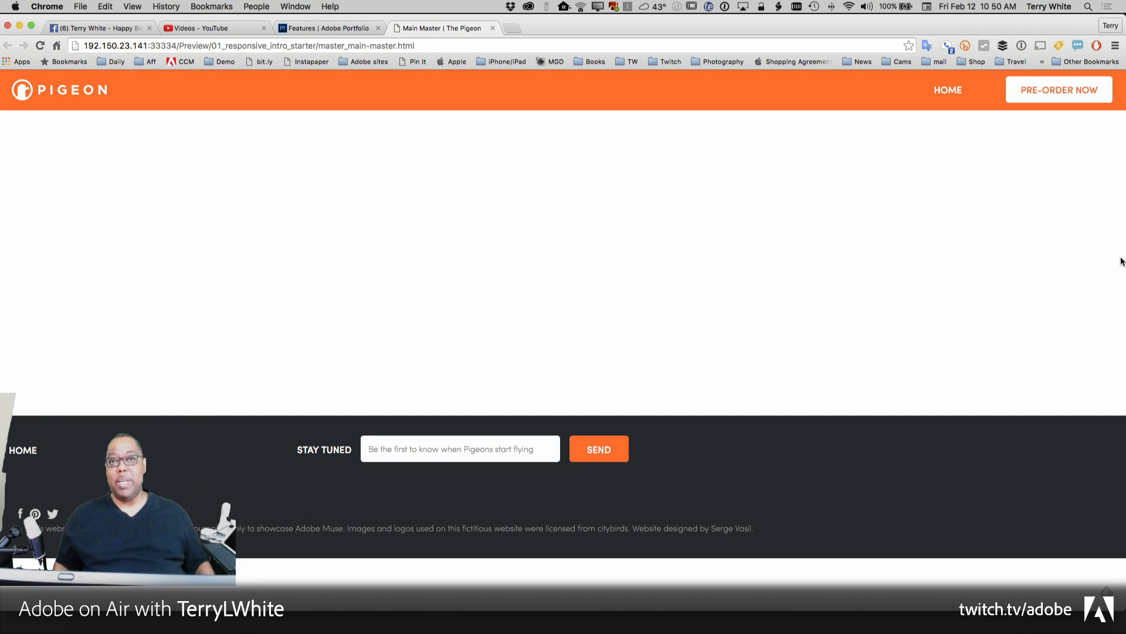
Narrow the browser window to phone width and test opening and closing the hamburger menu.
{"action": "left_click_drag", "start_coordinate": [1122, 261], "coordinate": [318, 262]}
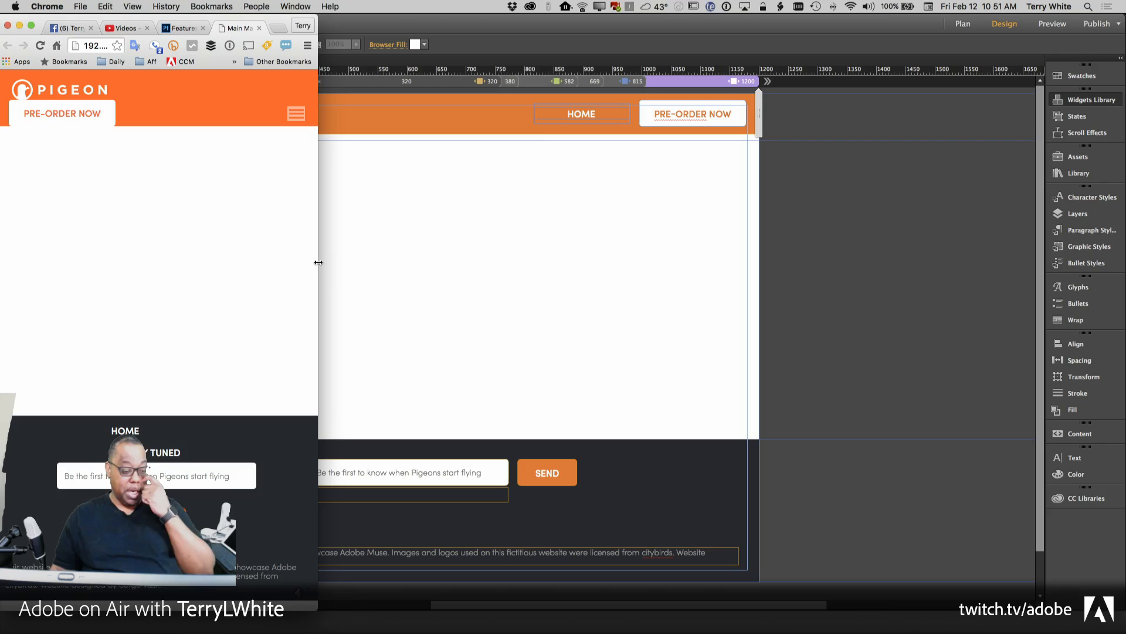
{"action": "mouse_move", "coordinate": [318, 262]}
{"action": "left_mouse_down"}
{"action": "mouse_move", "coordinate": [335, 258]}
{"action": "mouse_move", "coordinate": [317, 254]}
{"action": "left_mouse_up"}
{"action": "left_click", "coordinate": [293, 115]}
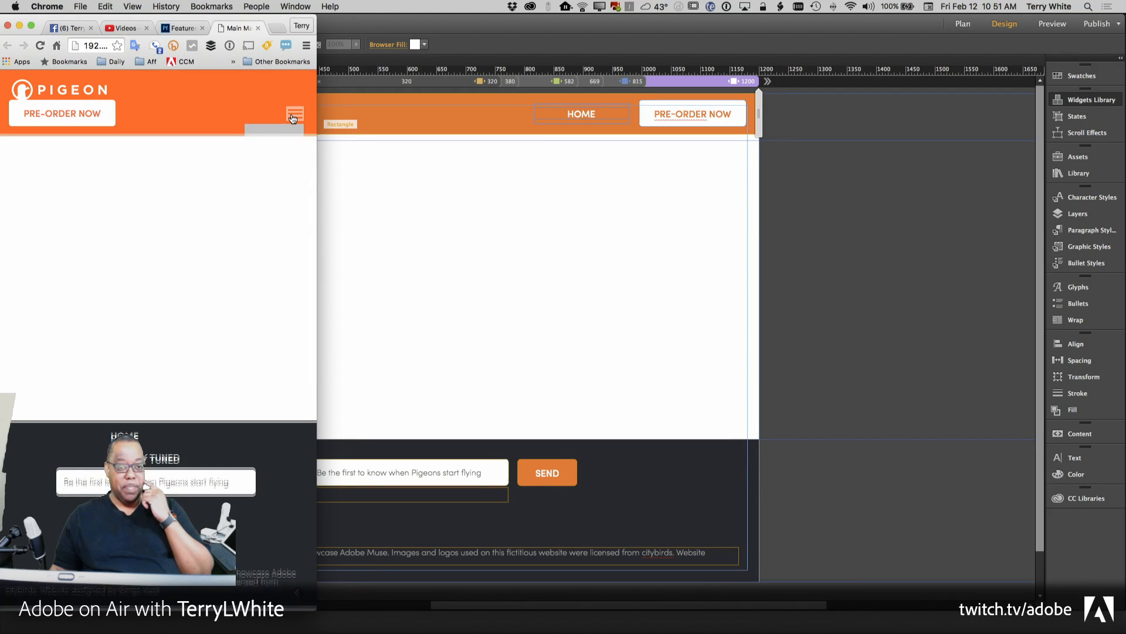
{"action": "left_click", "coordinate": [293, 115]}
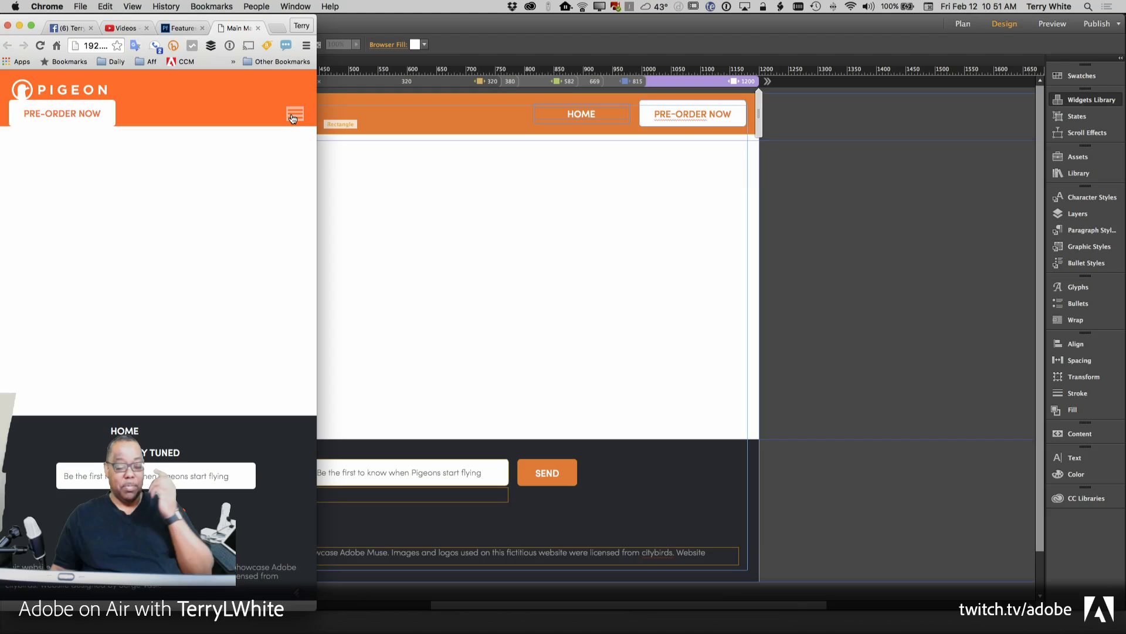
{"action": "left_click", "coordinate": [294, 116]}
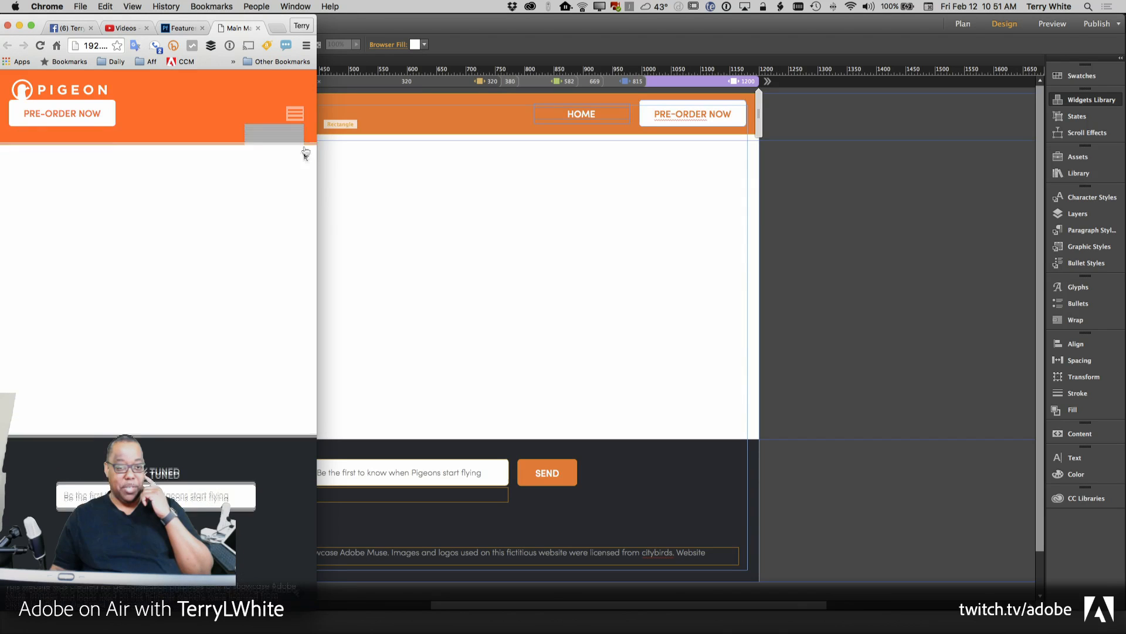
Resize the browser window through intermediate and narrow widths and back to full width to check the header and footer layouts.
{"action": "left_click_drag", "start_coordinate": [322, 182], "coordinate": [417, 187]}
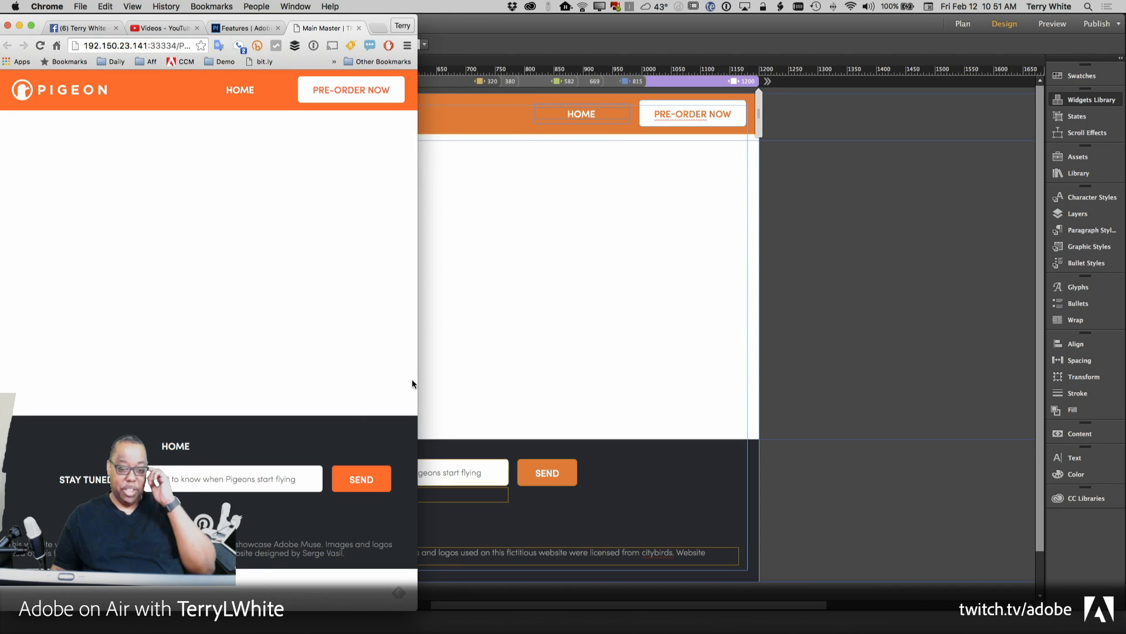
{"action": "left_click_drag", "start_coordinate": [418, 370], "coordinate": [371, 374]}
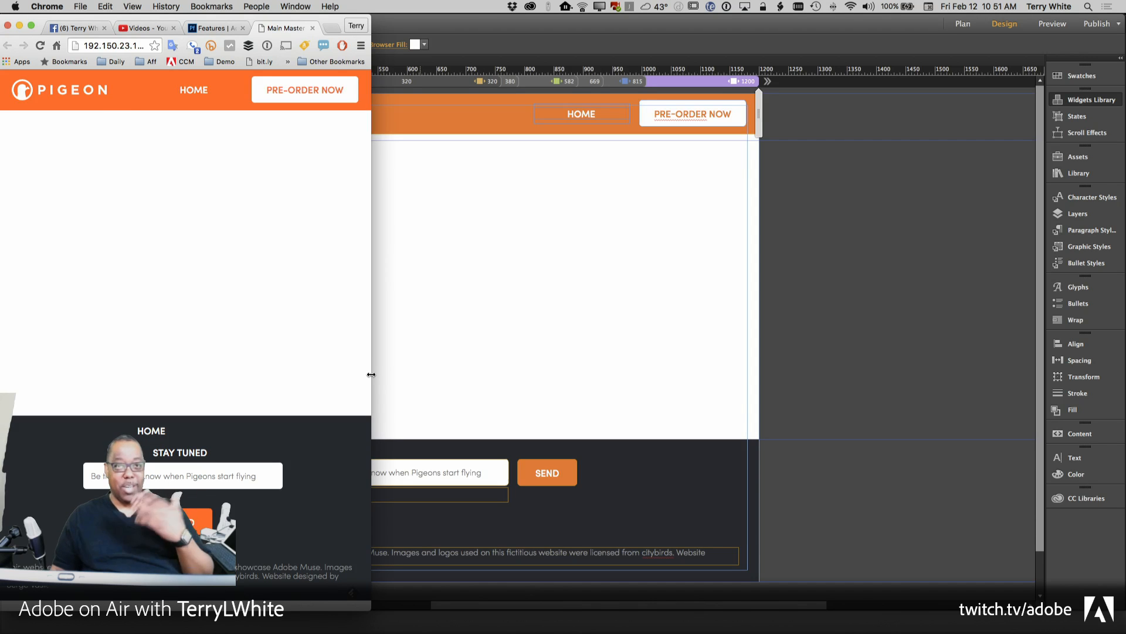
{"action": "left_click_drag", "start_coordinate": [372, 374], "coordinate": [232, 380]}
{"action": "left_click_drag", "start_coordinate": [160, 388], "coordinate": [1124, 390]}
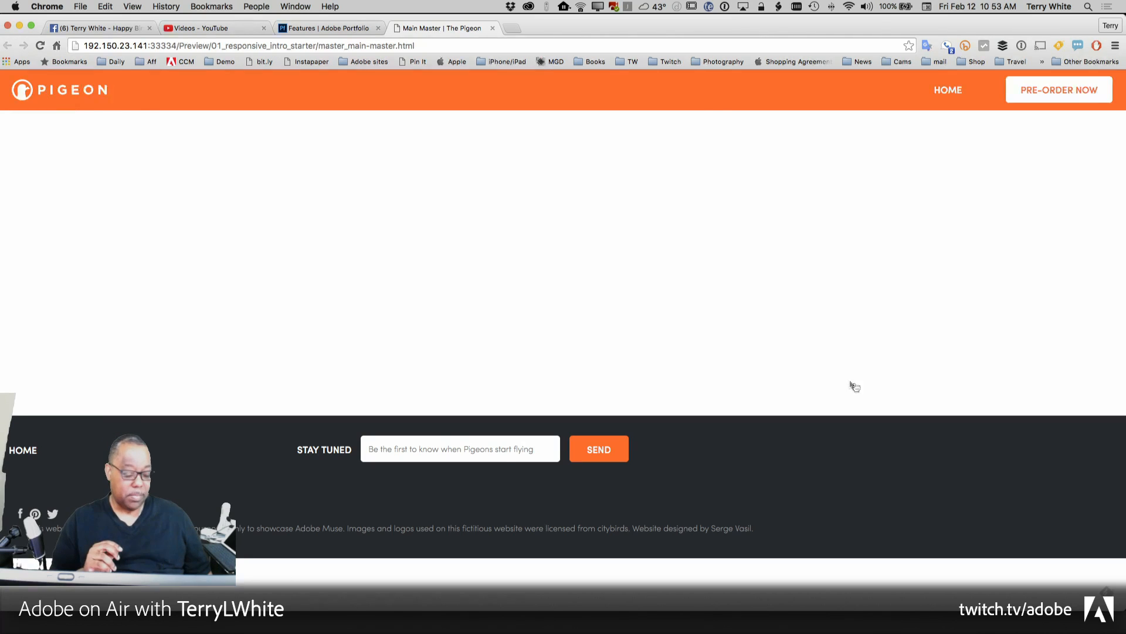
Switch back to Adobe Muse, close the Main Master page, and open the Home page for editing.
{"action": "key", "text": "super+Tab"}
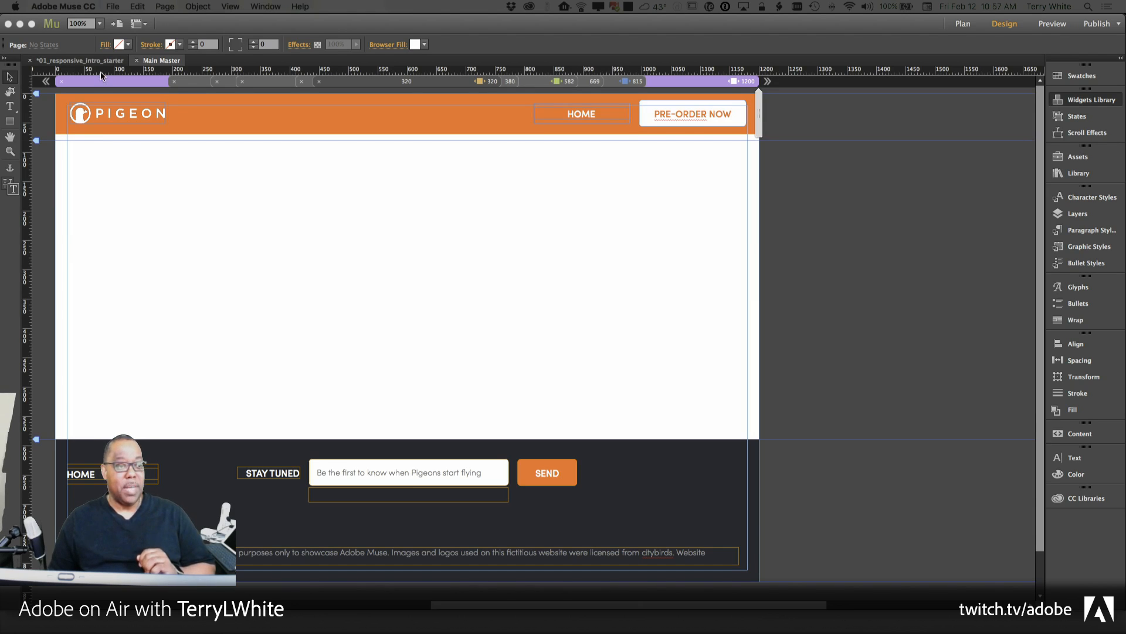
{"action": "left_click", "coordinate": [129, 73]}
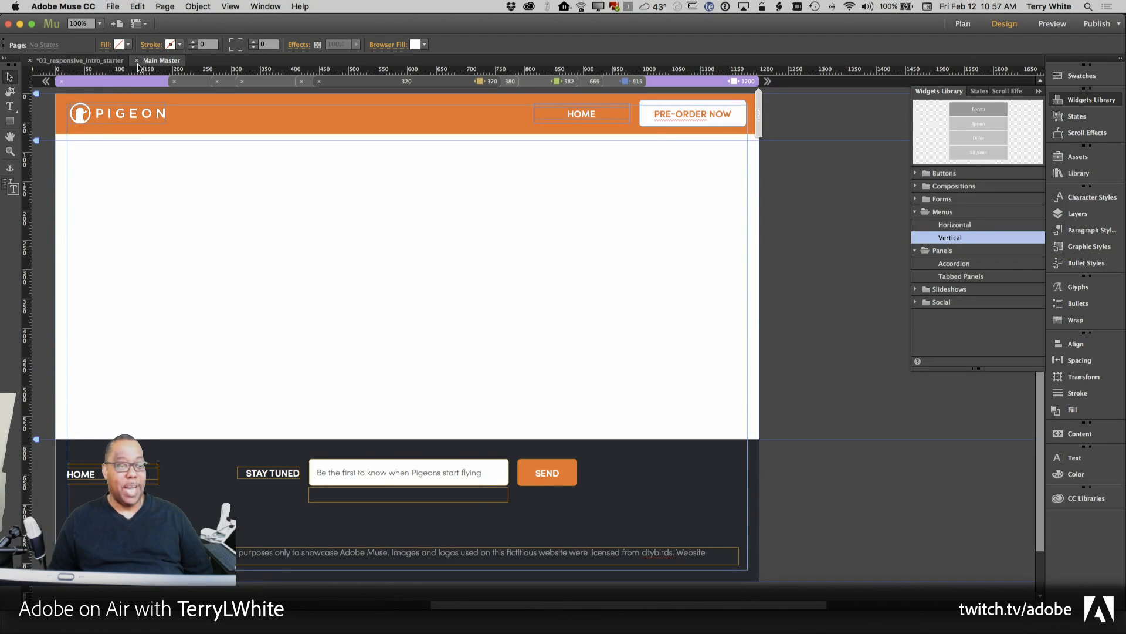
{"action": "left_click", "coordinate": [137, 61]}
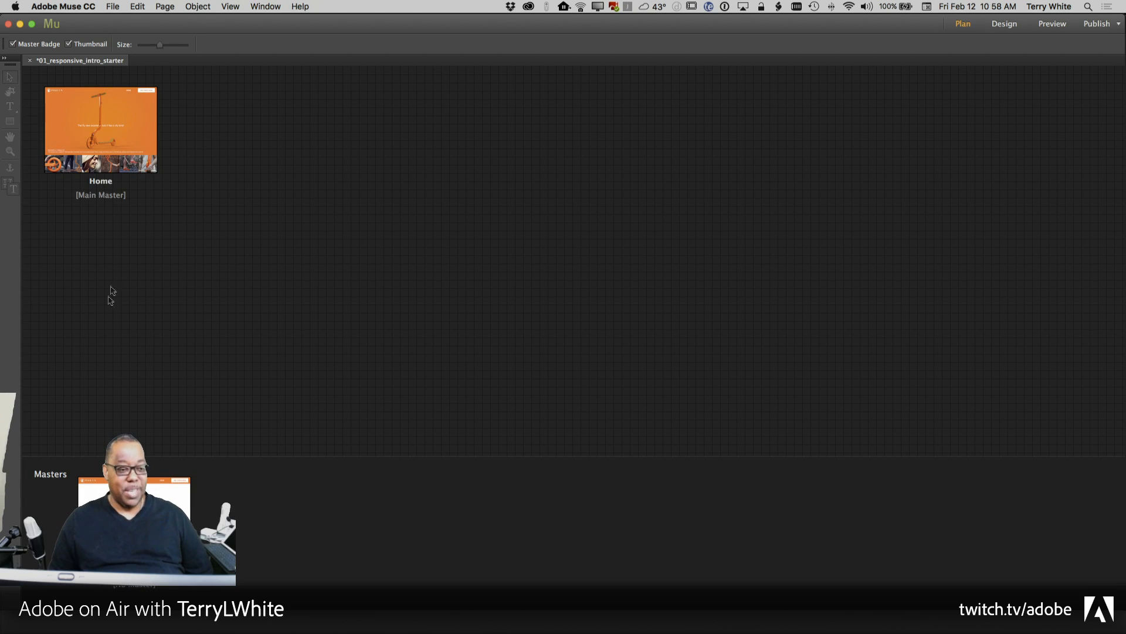
{"action": "double_click", "coordinate": [130, 123]}
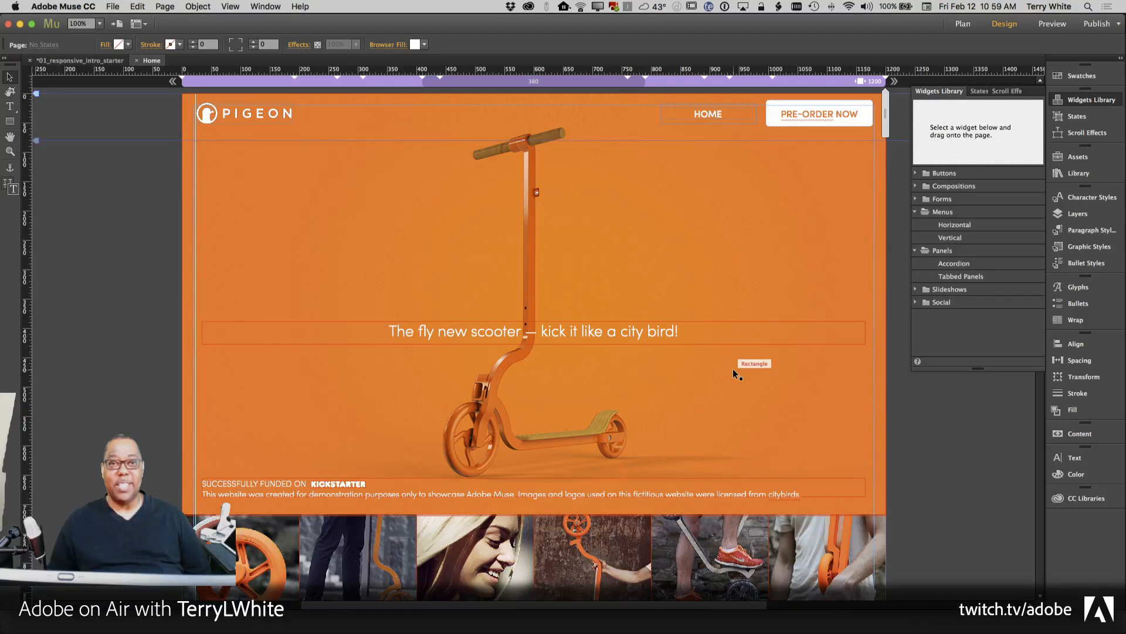
Examine the Home page from header to footer, scrub its width down to about 316 px, and return to the 1200 breakpoint.
{"action": "scroll", "coordinate": [734, 369], "scroll_direction": "down", "scroll_amount": 15}
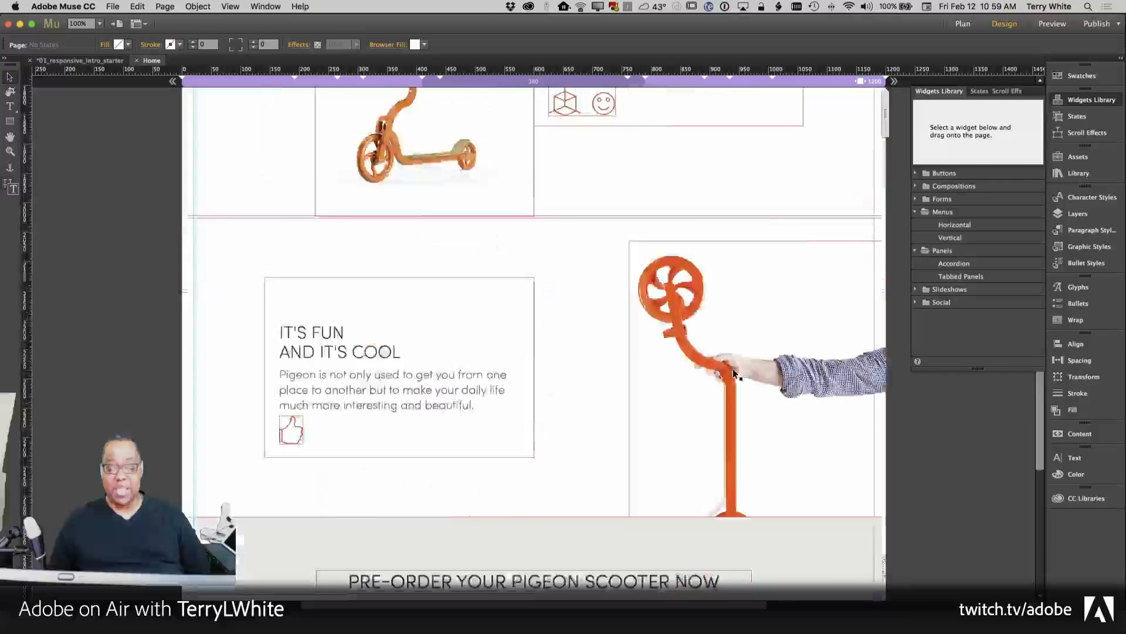
{"action": "scroll", "coordinate": [734, 369], "scroll_direction": "down", "scroll_amount": 10}
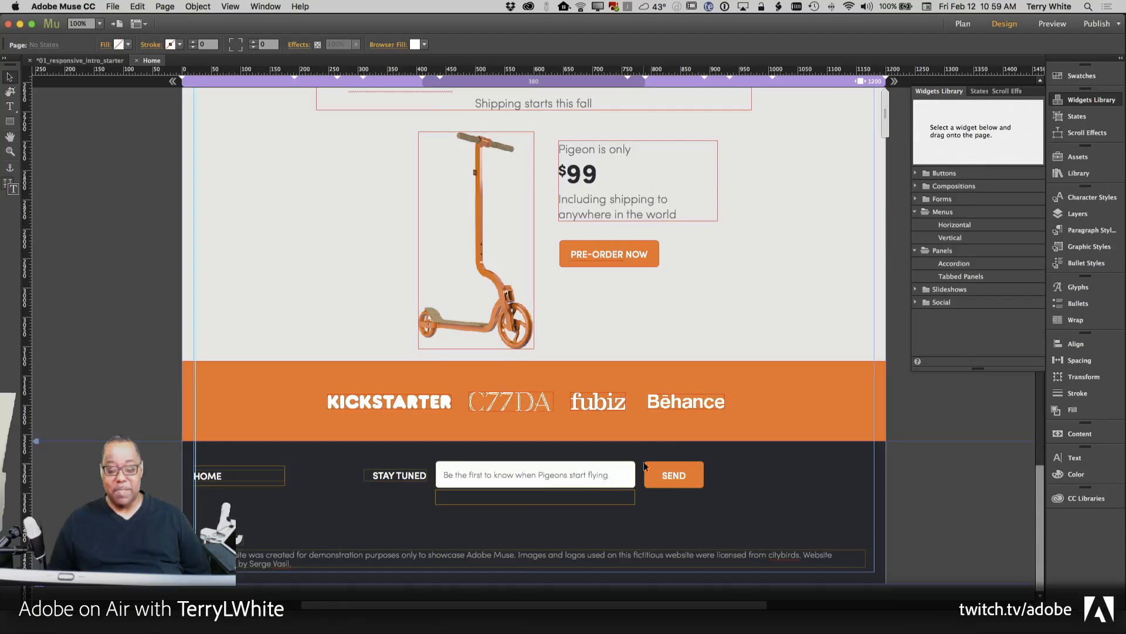
{"action": "scroll", "coordinate": [645, 467], "scroll_direction": "up", "scroll_amount": 20}
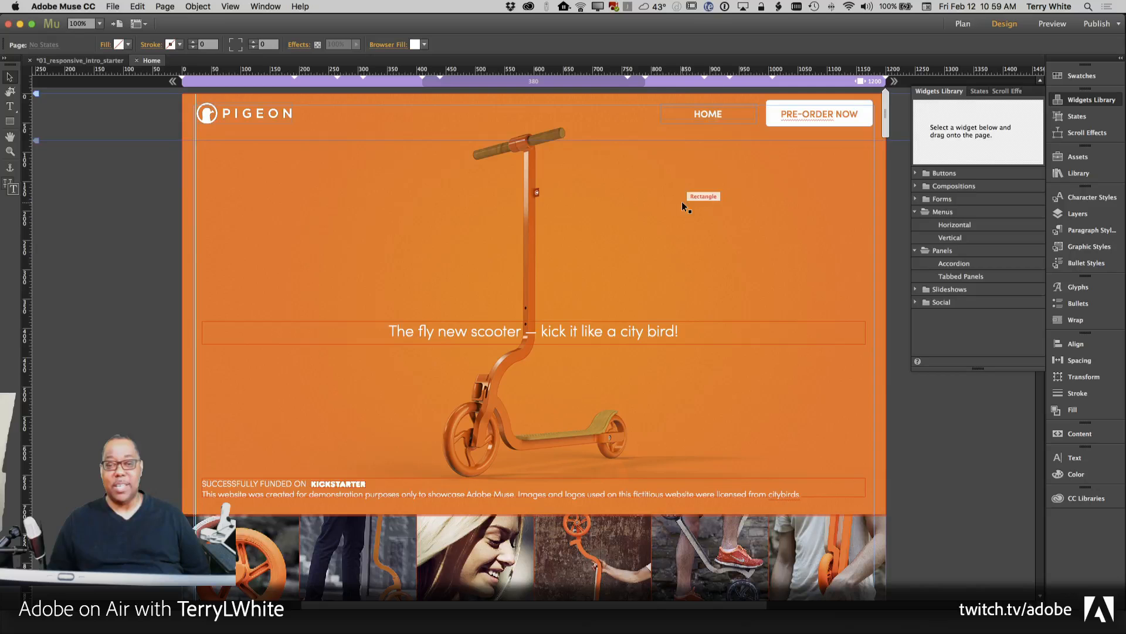
{"action": "right_click", "coordinate": [688, 83]}
{"action": "left_click", "coordinate": [648, 174]}
{"action": "left_click_drag", "start_coordinate": [886, 129], "coordinate": [608, 194]}
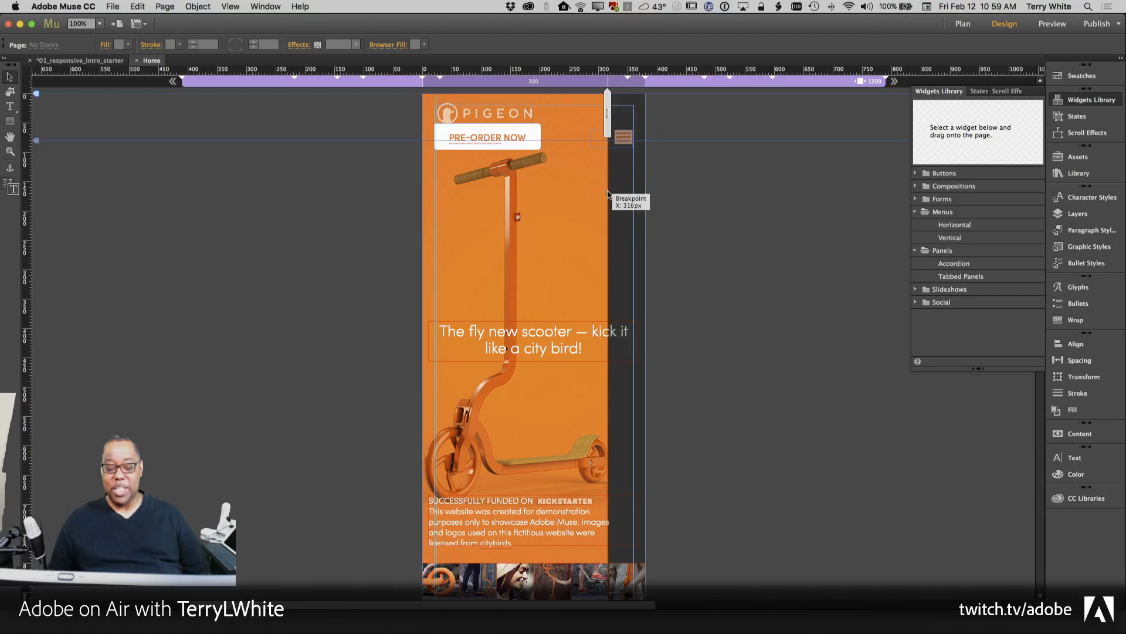
{"action": "left_click_drag", "start_coordinate": [683, 186], "coordinate": [851, 88]}
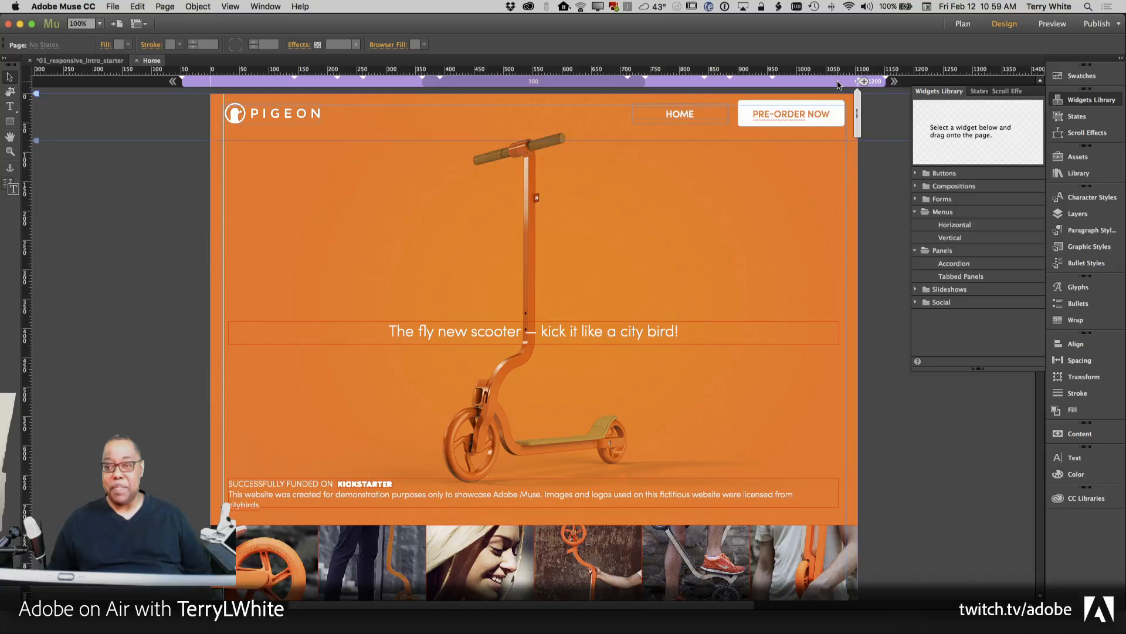
{"action": "left_click", "coordinate": [839, 82]}
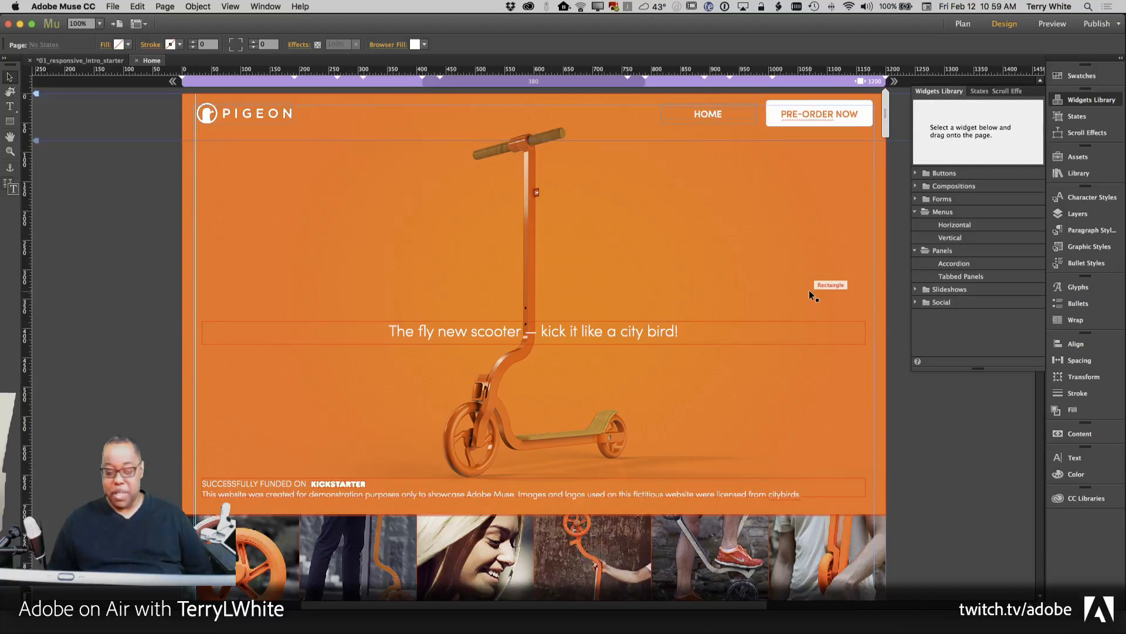
Review the Home page sections at full width and scrubbed to about 894 px, and fit the whole page in view at 1200.
{"action": "scroll", "coordinate": [809, 293], "scroll_direction": "down", "scroll_amount": 2}
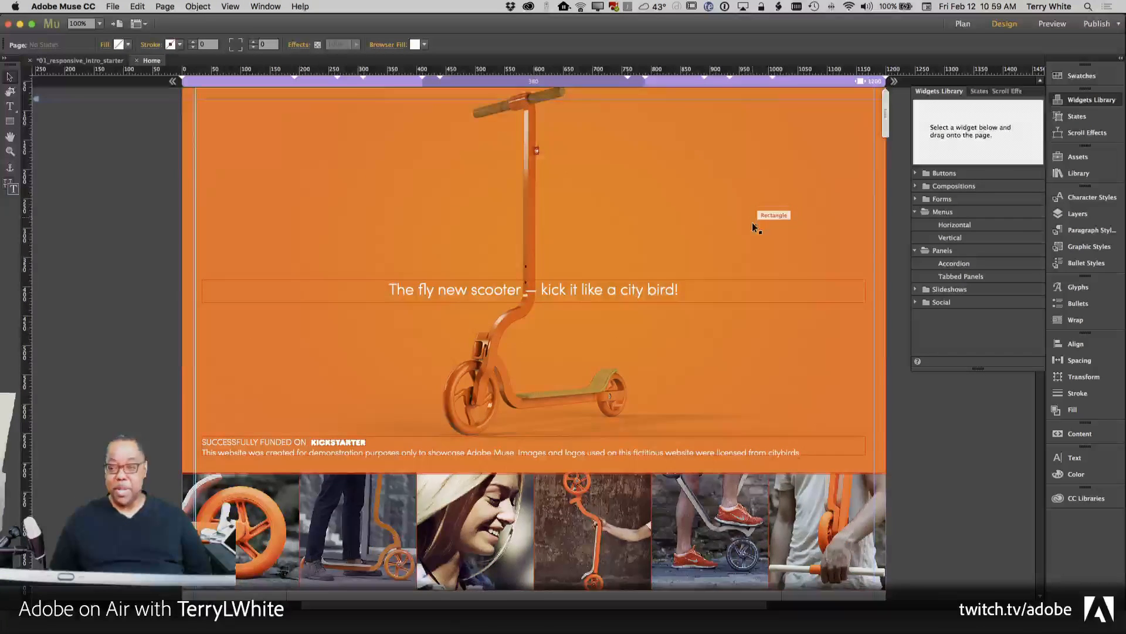
{"action": "scroll", "coordinate": [754, 228], "scroll_direction": "down", "scroll_amount": 15}
{"action": "scroll", "coordinate": [754, 227], "scroll_direction": "up", "scroll_amount": 10}
{"action": "scroll", "coordinate": [756, 232], "scroll_direction": "up", "scroll_amount": 6}
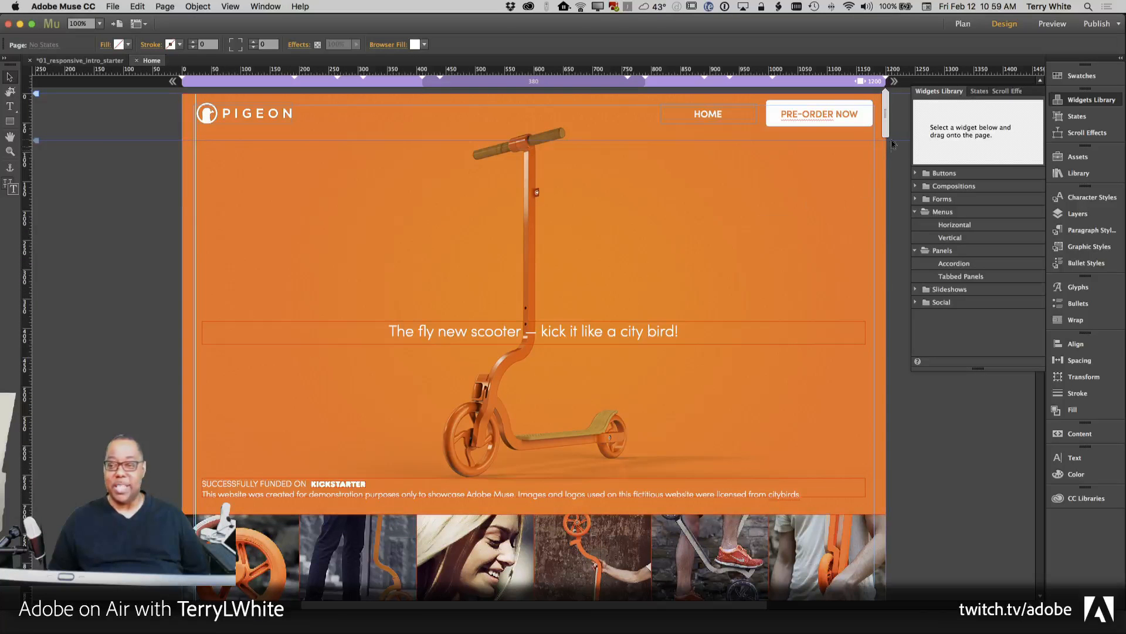
{"action": "left_click_drag", "start_coordinate": [885, 132], "coordinate": [796, 157]}
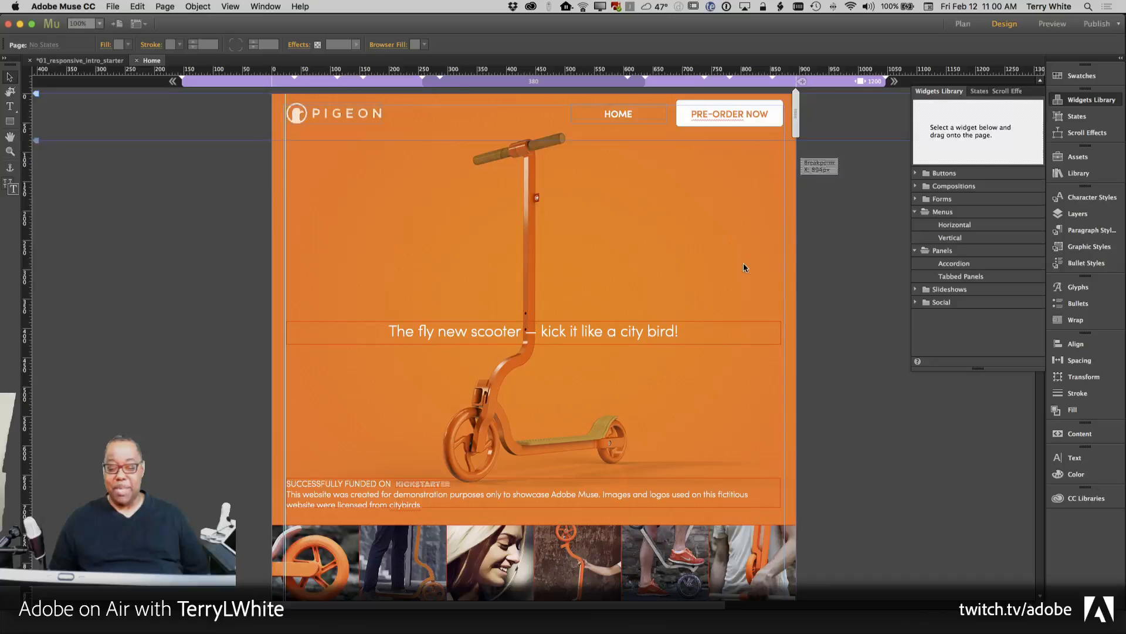
{"action": "scroll", "coordinate": [744, 267], "scroll_direction": "down", "scroll_amount": 6}
{"action": "scroll", "coordinate": [748, 258], "scroll_direction": "up", "scroll_amount": 6}
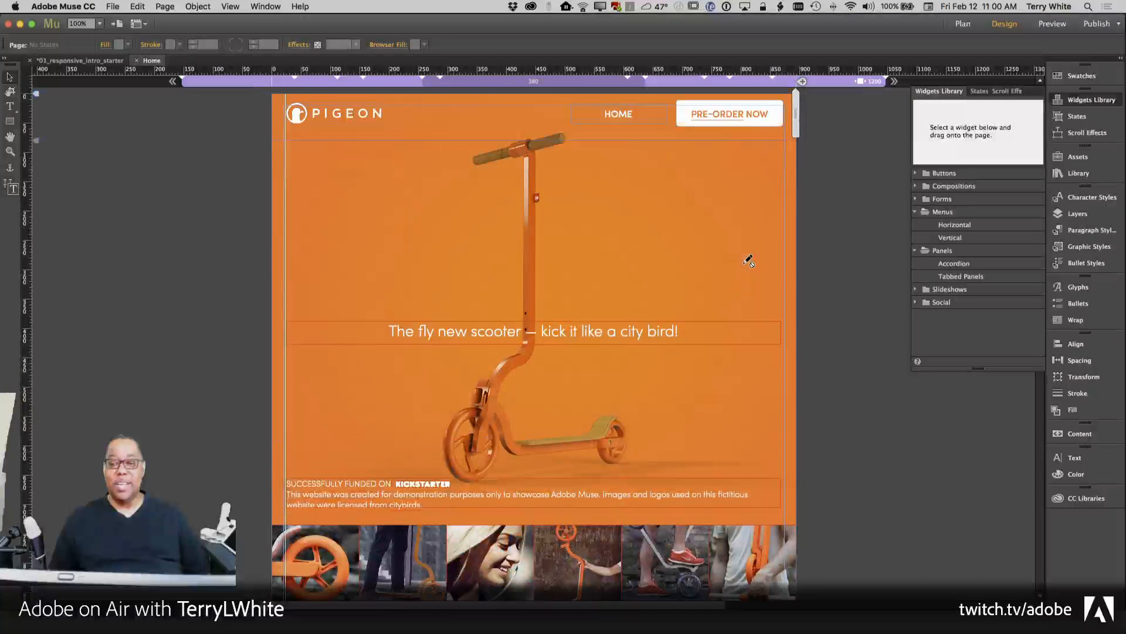
{"action": "left_click", "coordinate": [824, 84]}
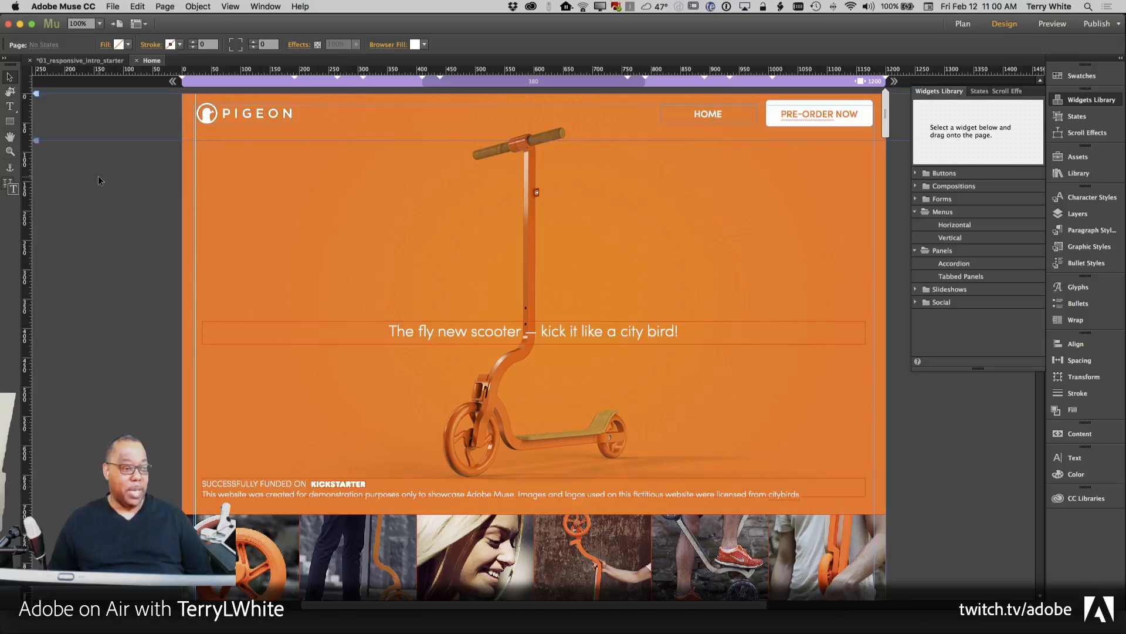
{"action": "double_click", "coordinate": [9, 144]}
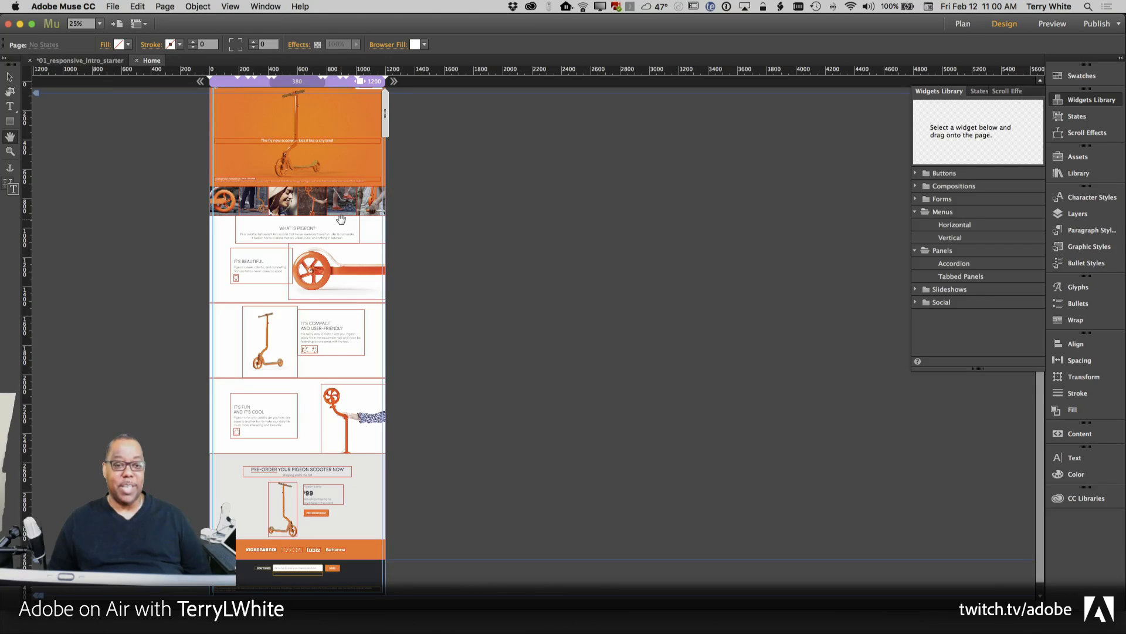
Scrub the Home page narrower from 1200 px and add a breakpoint at 878 px.
{"action": "double_click", "coordinate": [10, 152]}
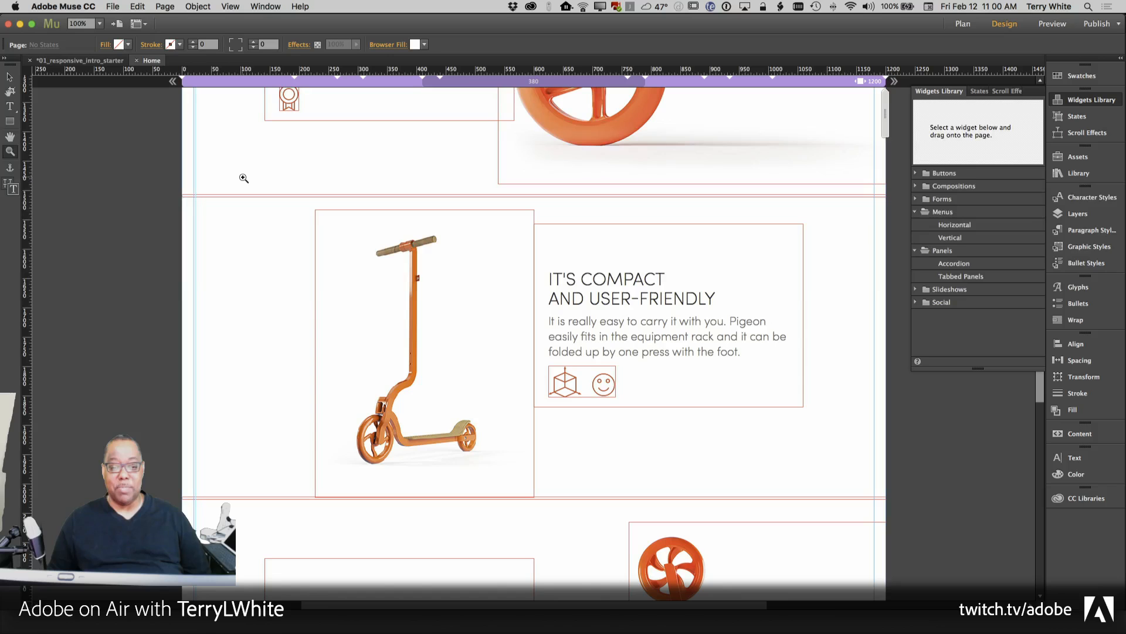
{"action": "double_click", "coordinate": [10, 138]}
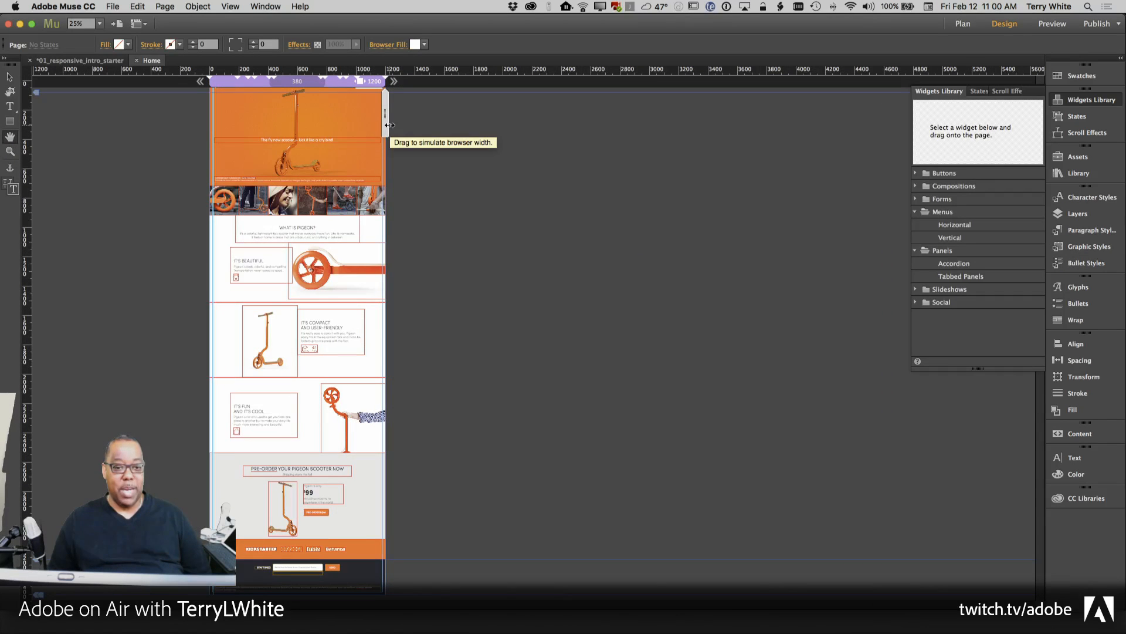
{"action": "left_click_drag", "start_coordinate": [383, 125], "coordinate": [354, 139]}
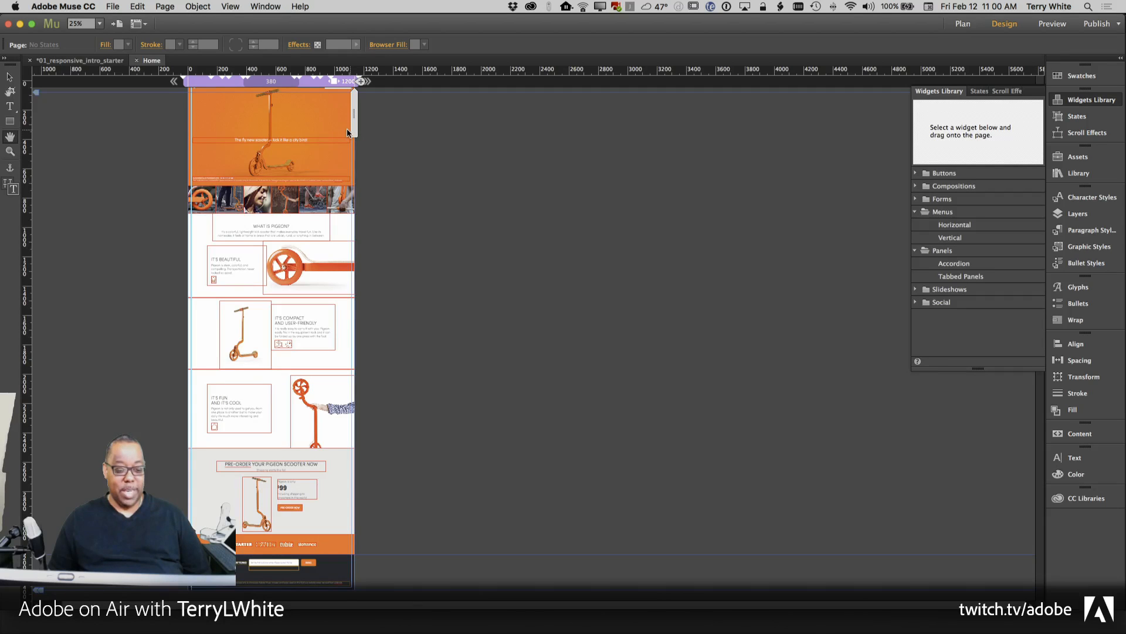
{"action": "left_click_drag", "start_coordinate": [346, 129], "coordinate": [327, 138]}
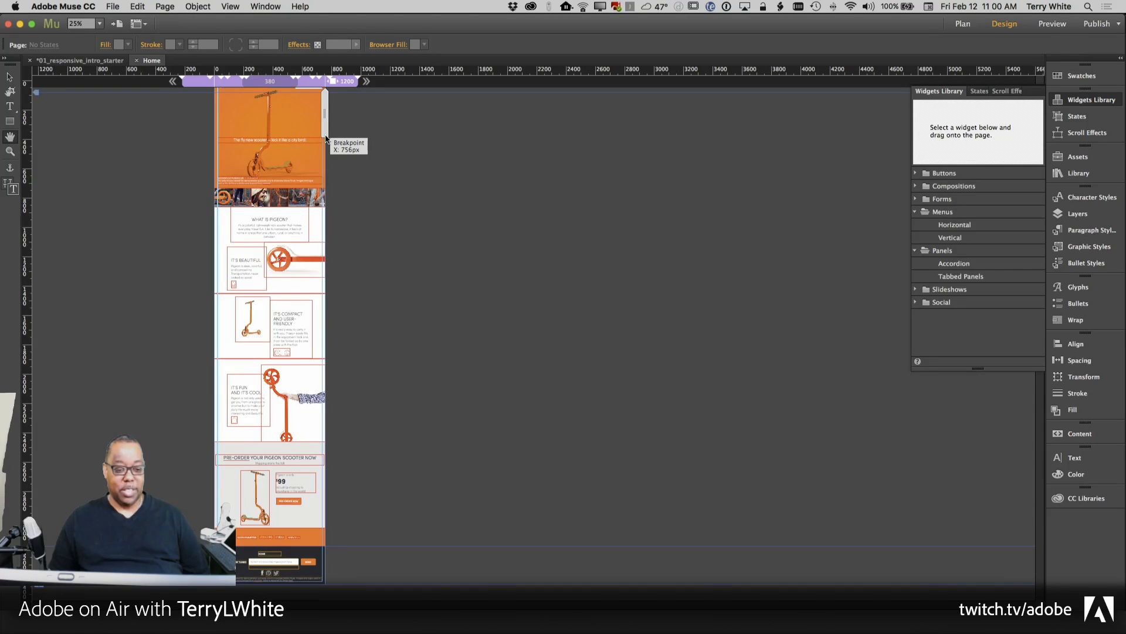
{"action": "left_click_drag", "start_coordinate": [327, 139], "coordinate": [327, 139]}
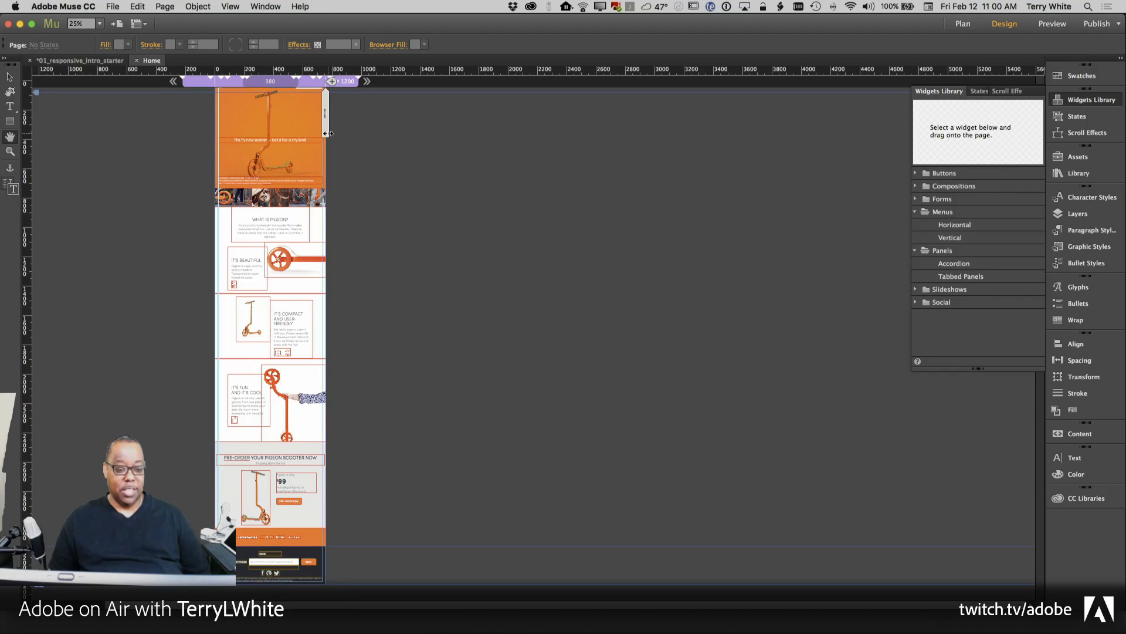
{"action": "left_click_drag", "start_coordinate": [332, 134], "coordinate": [329, 131]}
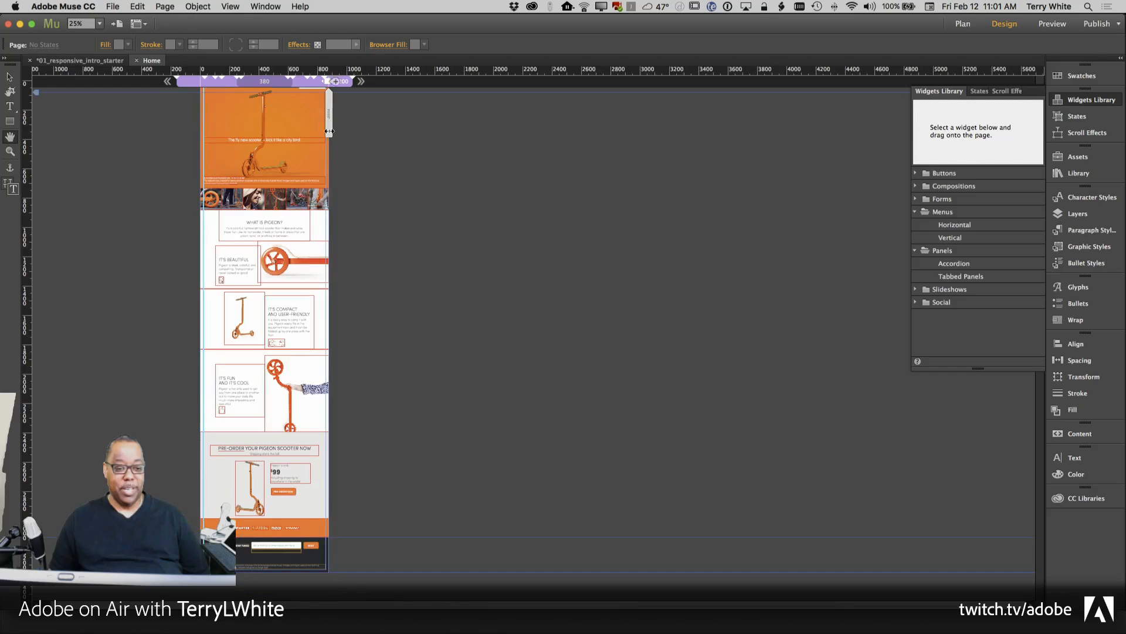
{"action": "left_click", "coordinate": [338, 82]}
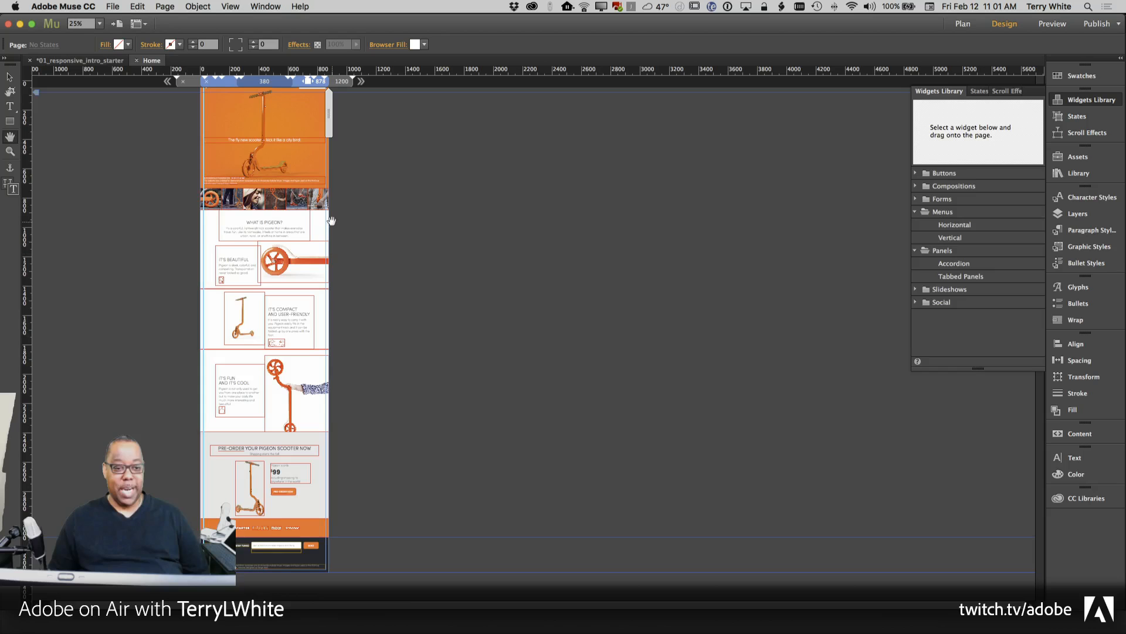
Scrub the page below the 878 breakpoint to check the sections, and return to that breakpoint at 100% zoom.
{"action": "left_click_drag", "start_coordinate": [331, 138], "coordinate": [306, 139]}
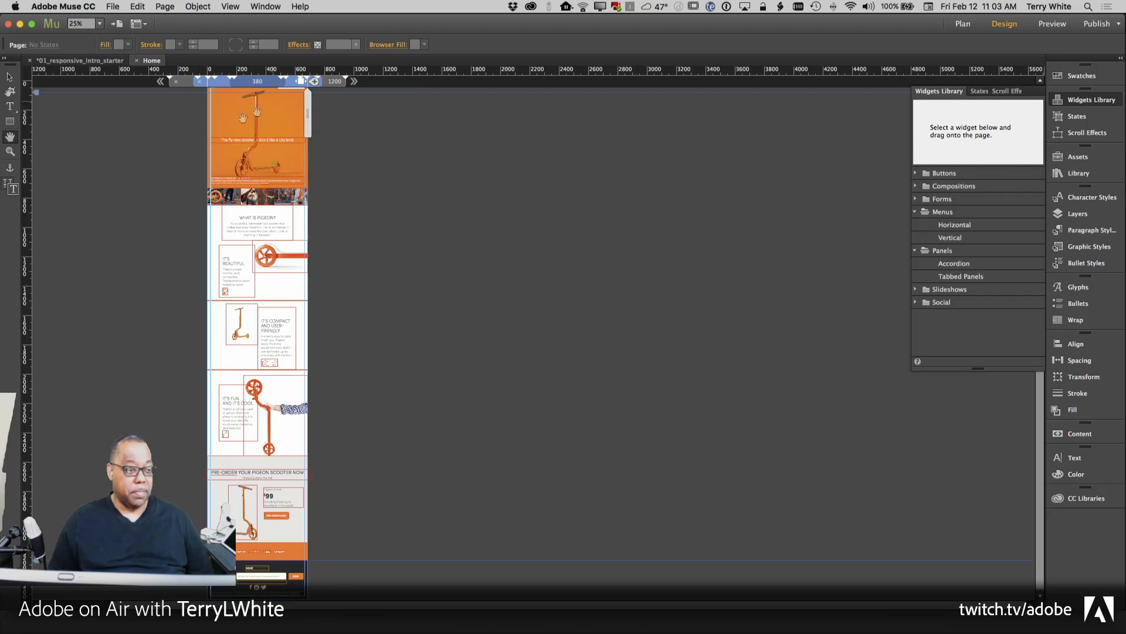
{"action": "double_click", "coordinate": [11, 153]}
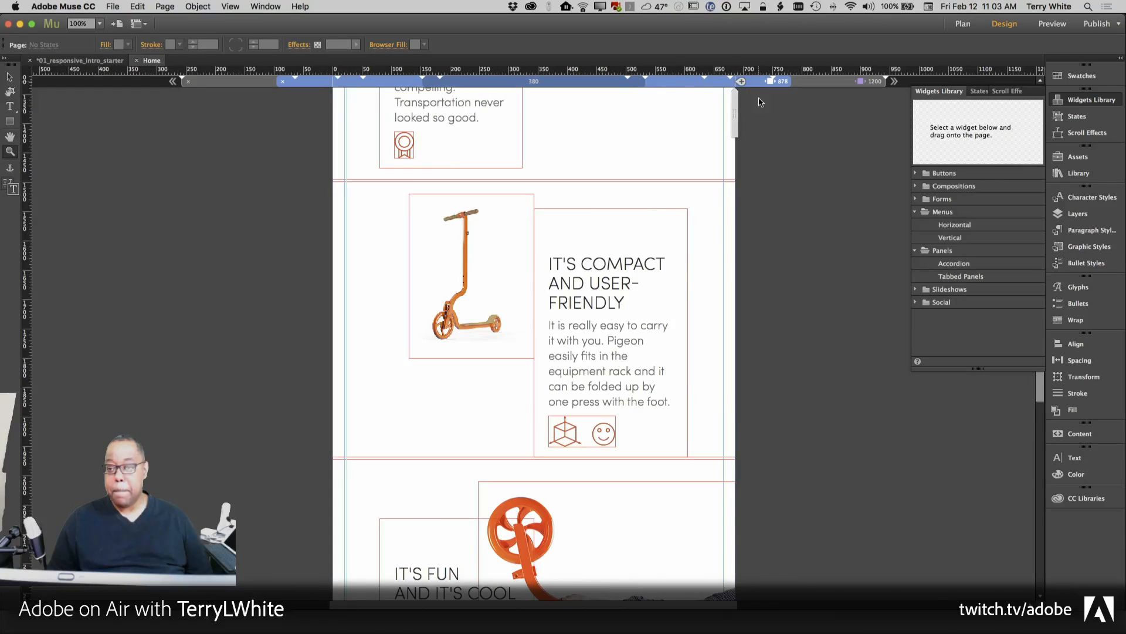
{"action": "left_click", "coordinate": [729, 84]}
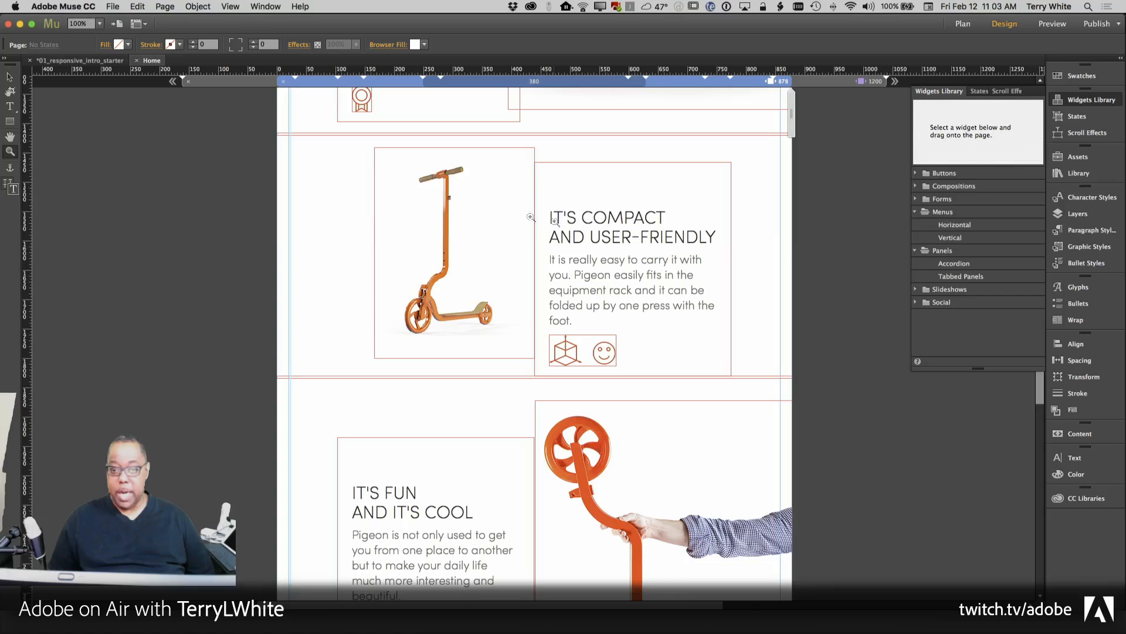
Move the "It's fun and it's cool" text frame left toward the page margin, away from the hand-held scooter image.
{"action": "left_click", "coordinate": [10, 77]}
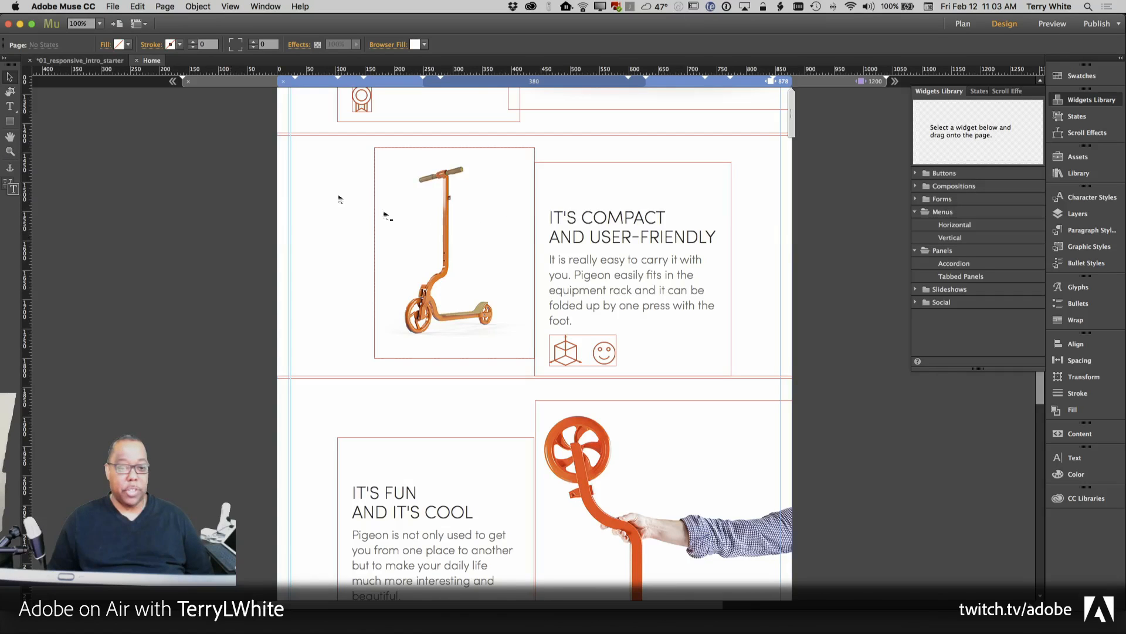
{"action": "left_click", "coordinate": [442, 233]}
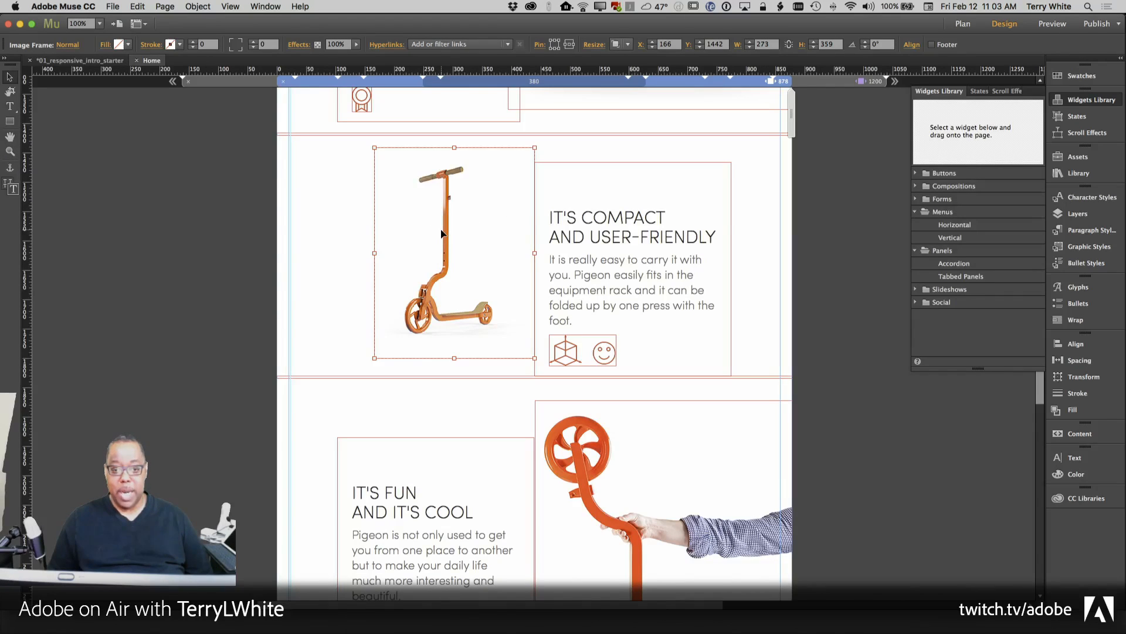
{"action": "scroll", "coordinate": [455, 282], "scroll_direction": "down", "scroll_amount": 10}
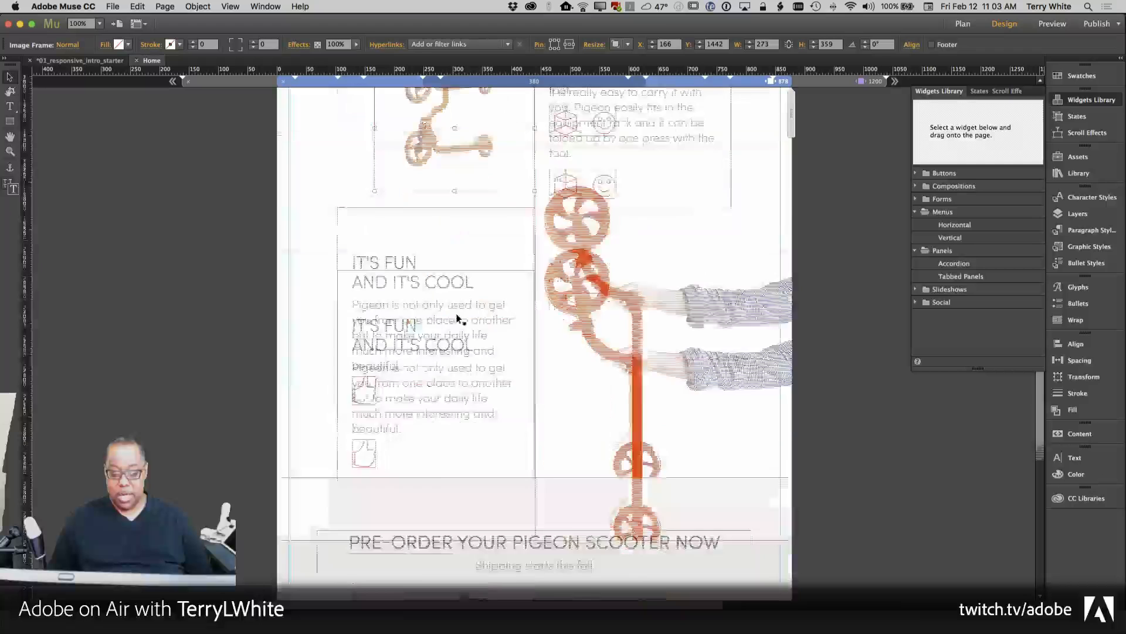
{"action": "scroll", "coordinate": [462, 297], "scroll_direction": "up", "scroll_amount": 3}
{"action": "scroll", "coordinate": [463, 297], "scroll_direction": "up", "scroll_amount": 2}
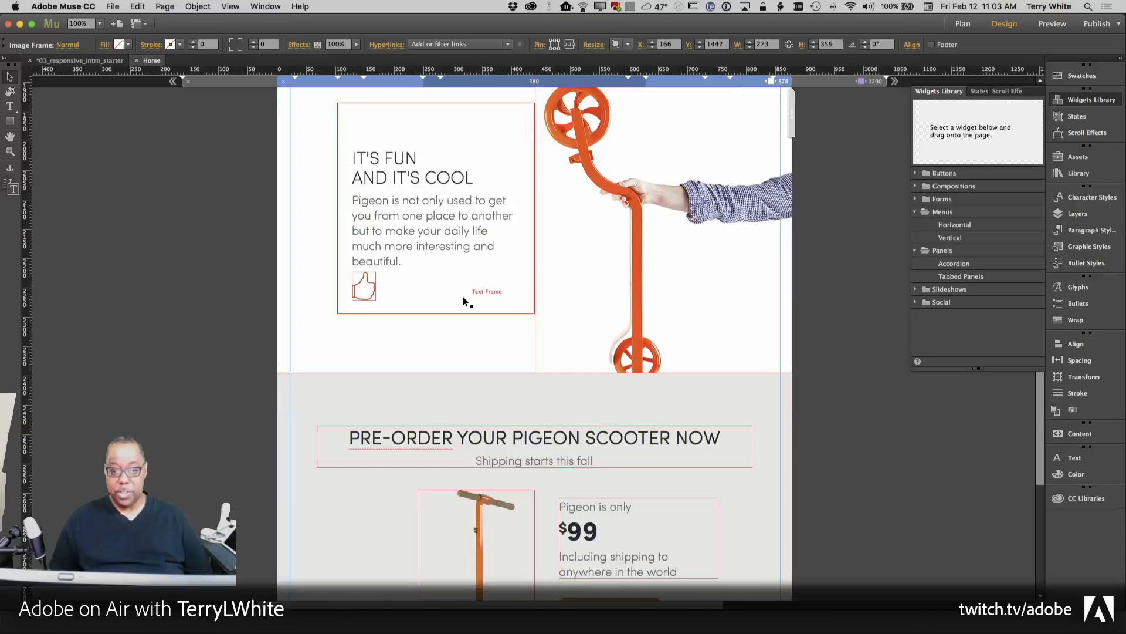
{"action": "scroll", "coordinate": [463, 297], "scroll_direction": "up", "scroll_amount": 3}
{"action": "left_click", "coordinate": [419, 302]}
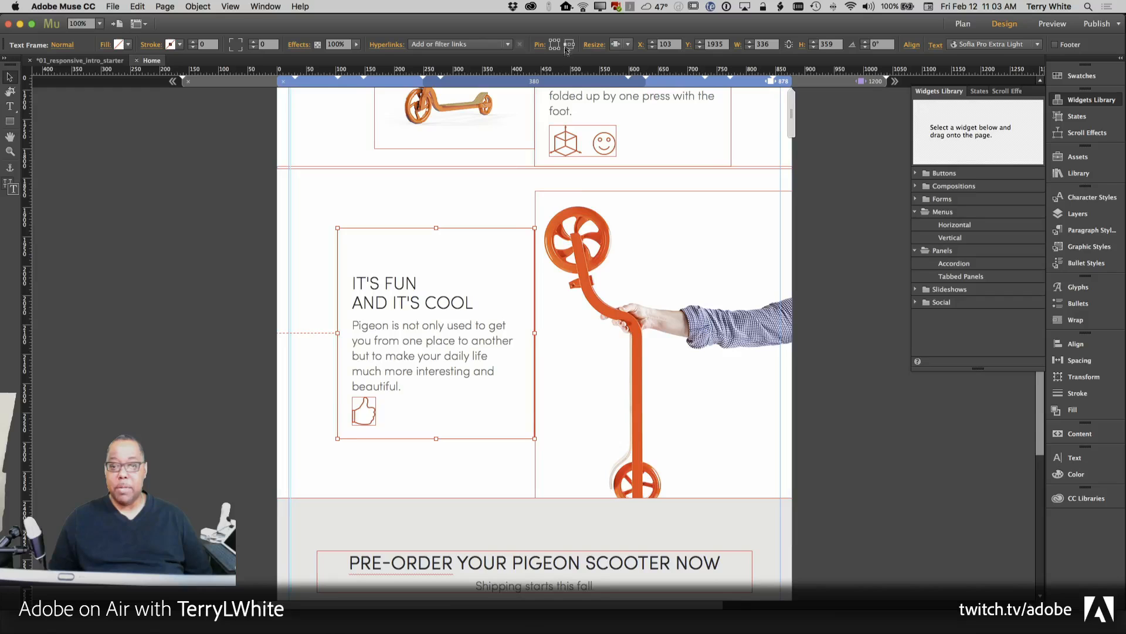
{"action": "left_click_drag", "start_coordinate": [444, 349], "coordinate": [399, 342]}
Move the pre-order section's scooter image to X 200, Y 2564 and set its resize behavior to Responsive Width and Height.
{"action": "left_click", "coordinate": [640, 319]}
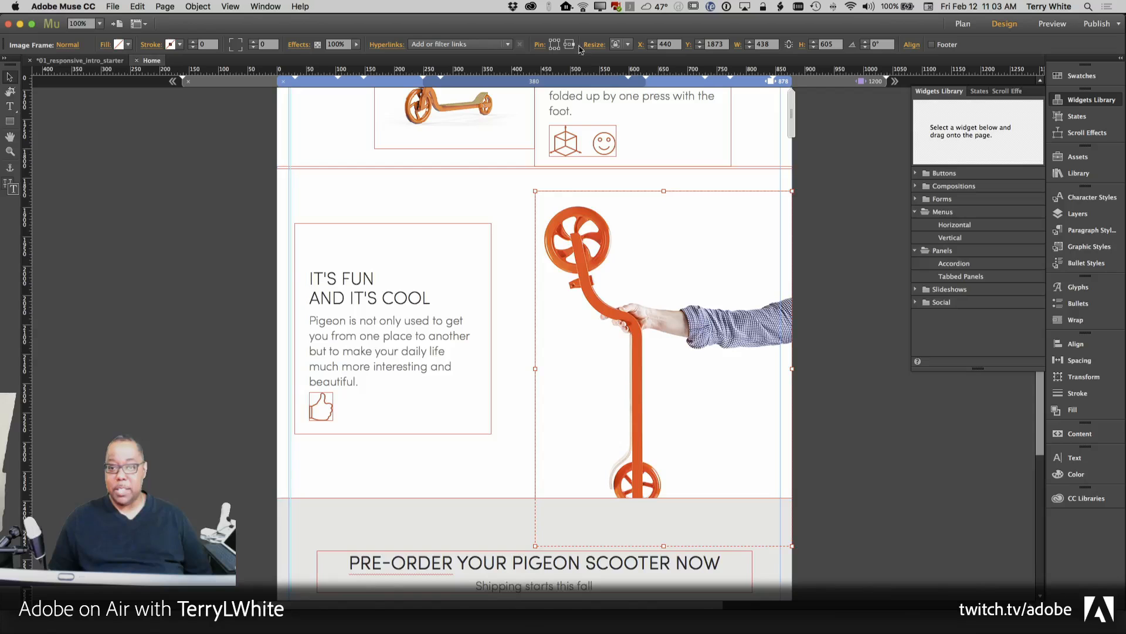
{"action": "scroll", "coordinate": [653, 235], "scroll_direction": "down", "scroll_amount": 3}
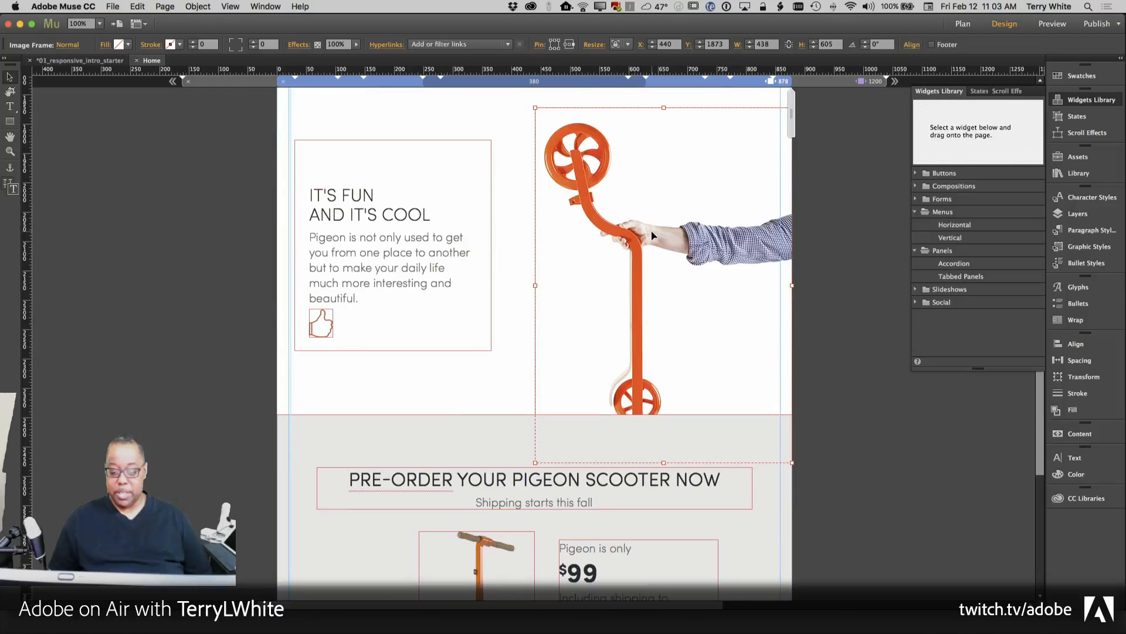
{"action": "scroll", "coordinate": [652, 236], "scroll_direction": "down", "scroll_amount": 13}
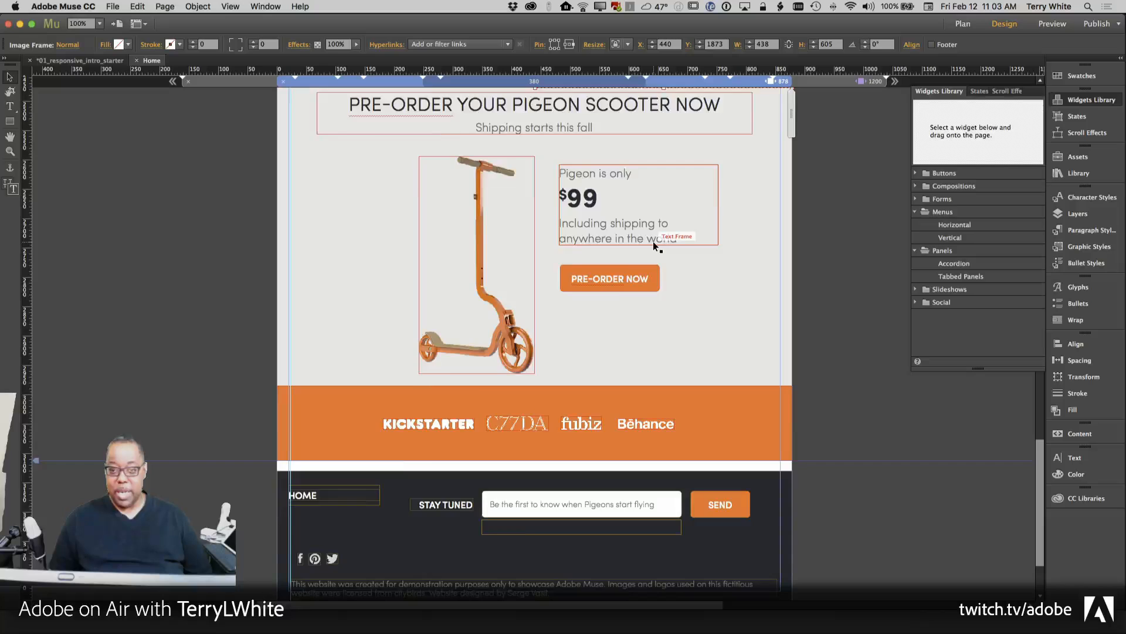
{"action": "scroll", "coordinate": [653, 241], "scroll_direction": "up", "scroll_amount": 3}
{"action": "left_click", "coordinate": [496, 298]}
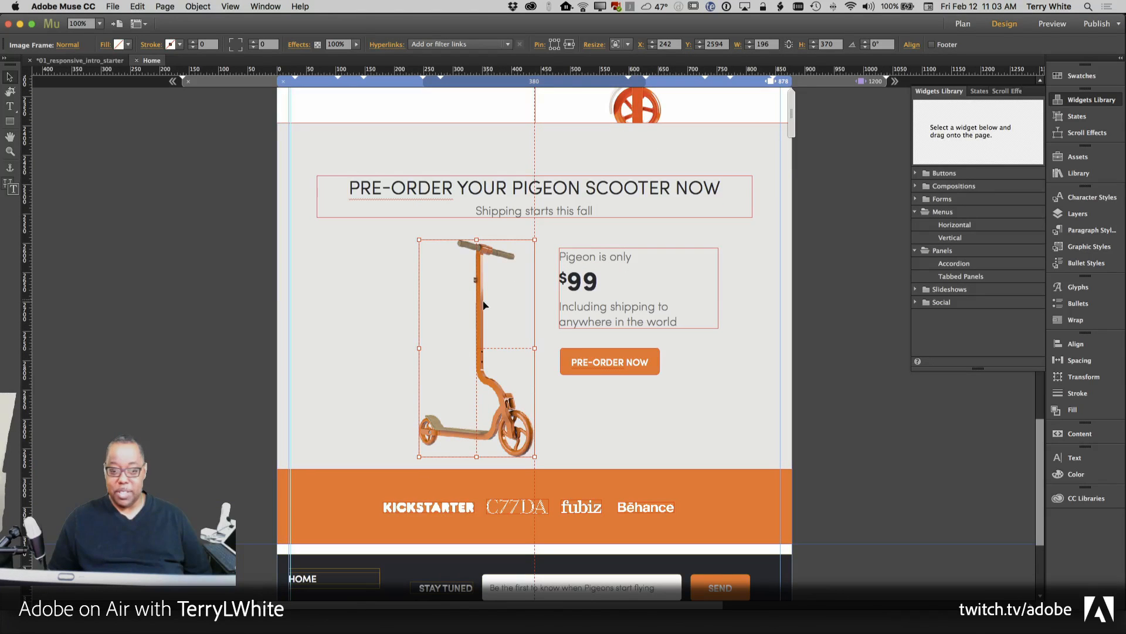
{"action": "left_click_drag", "start_coordinate": [481, 306], "coordinate": [456, 289]}
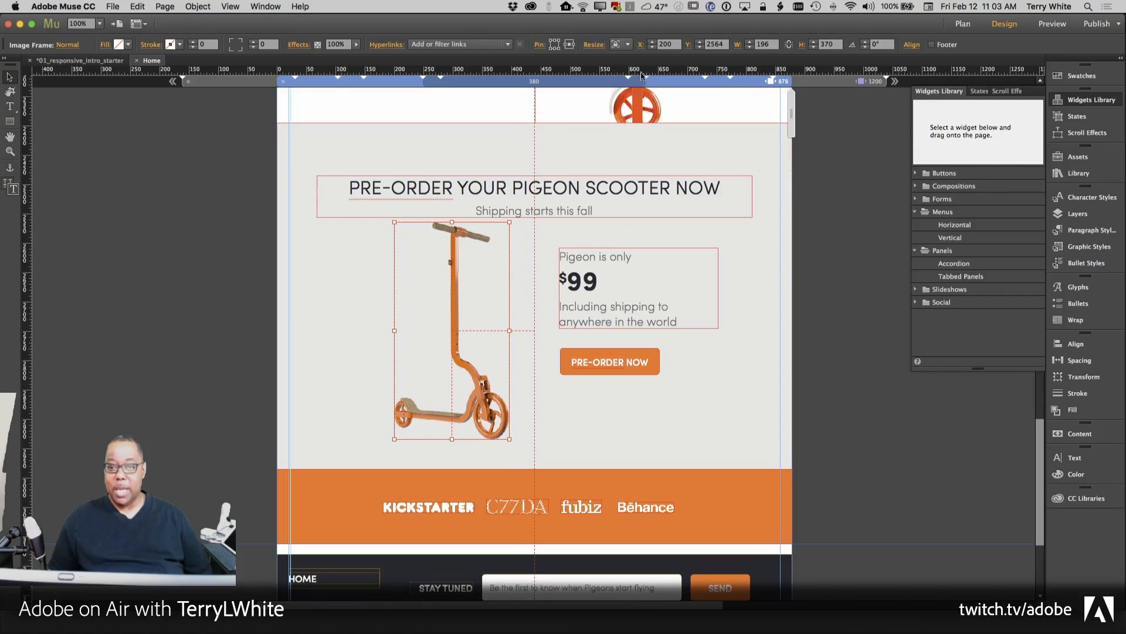
{"action": "left_click", "coordinate": [629, 45]}
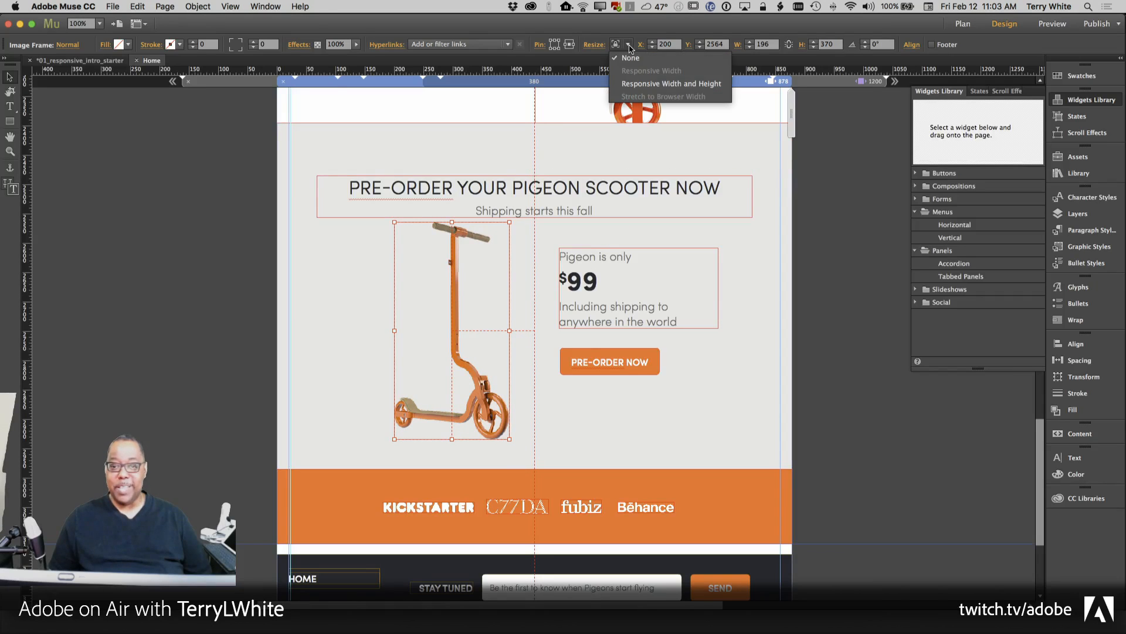
{"action": "left_click", "coordinate": [632, 84]}
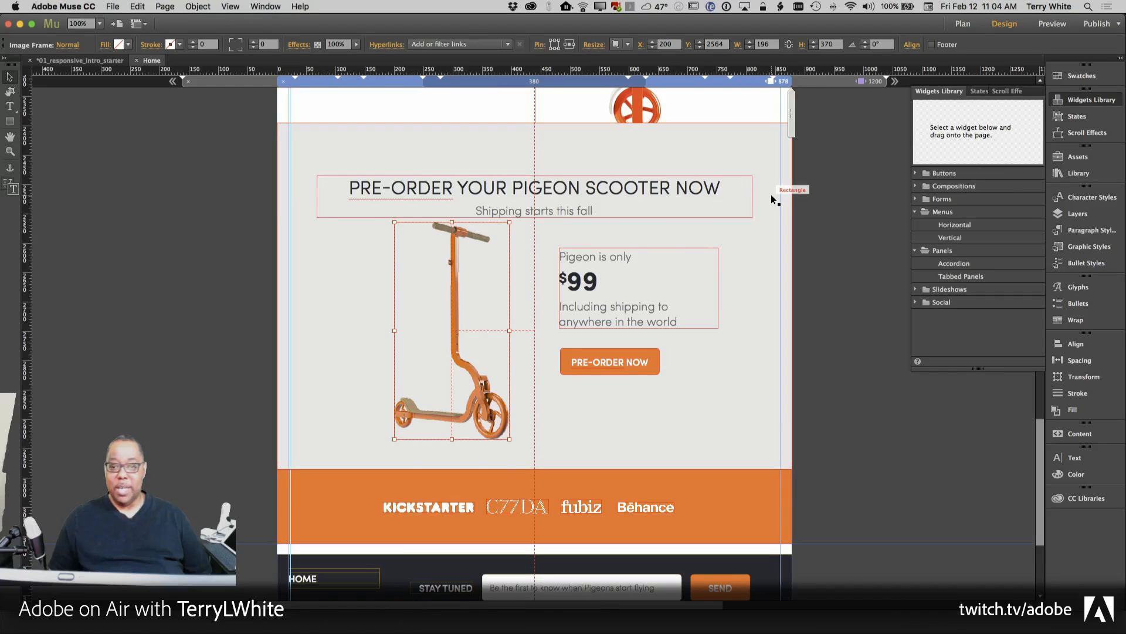
Set the hand-held scooter image beside "It's fun and it's cool" to resize with Responsive Width and Height.
{"action": "scroll", "coordinate": [772, 199], "scroll_direction": "up", "scroll_amount": 3}
{"action": "scroll", "coordinate": [772, 198], "scroll_direction": "up", "scroll_amount": 4}
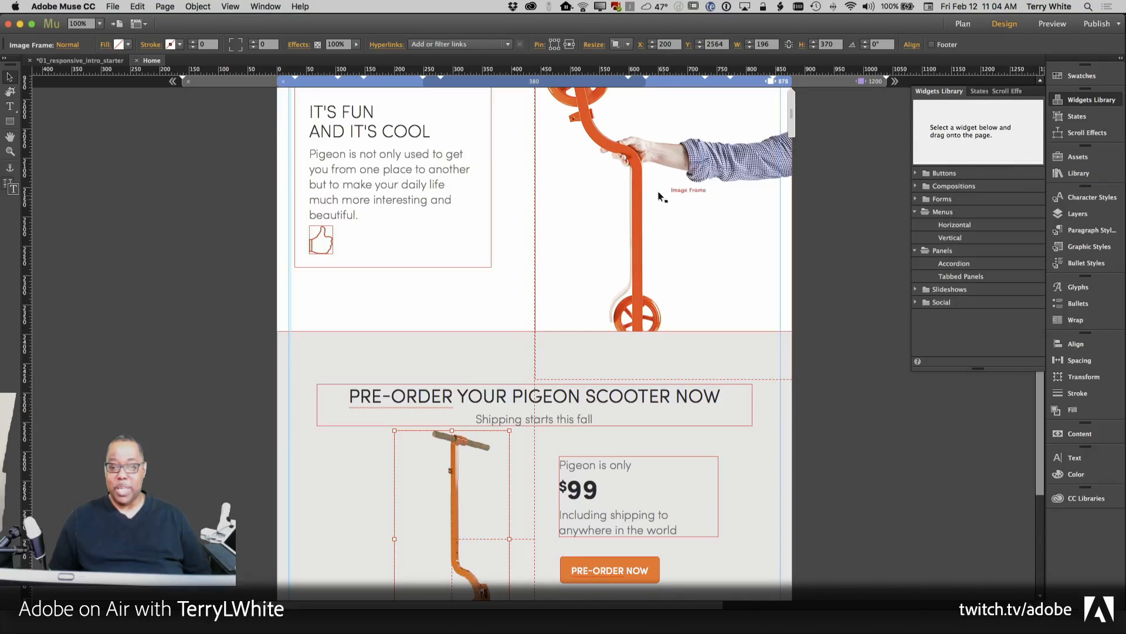
{"action": "left_click", "coordinate": [639, 171]}
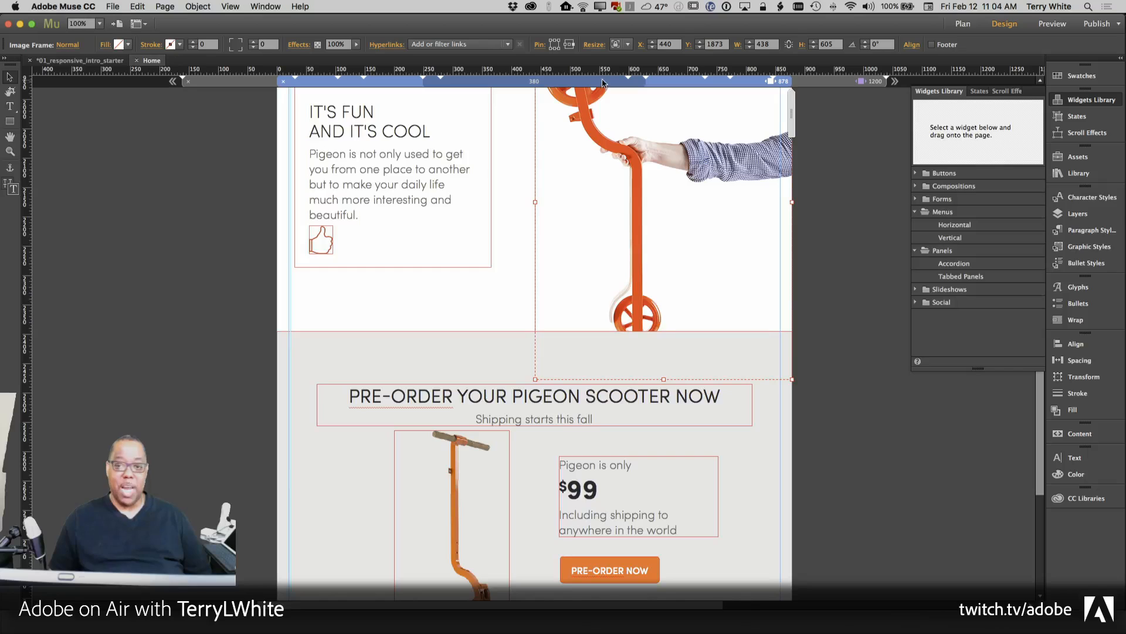
{"action": "left_click", "coordinate": [626, 45]}
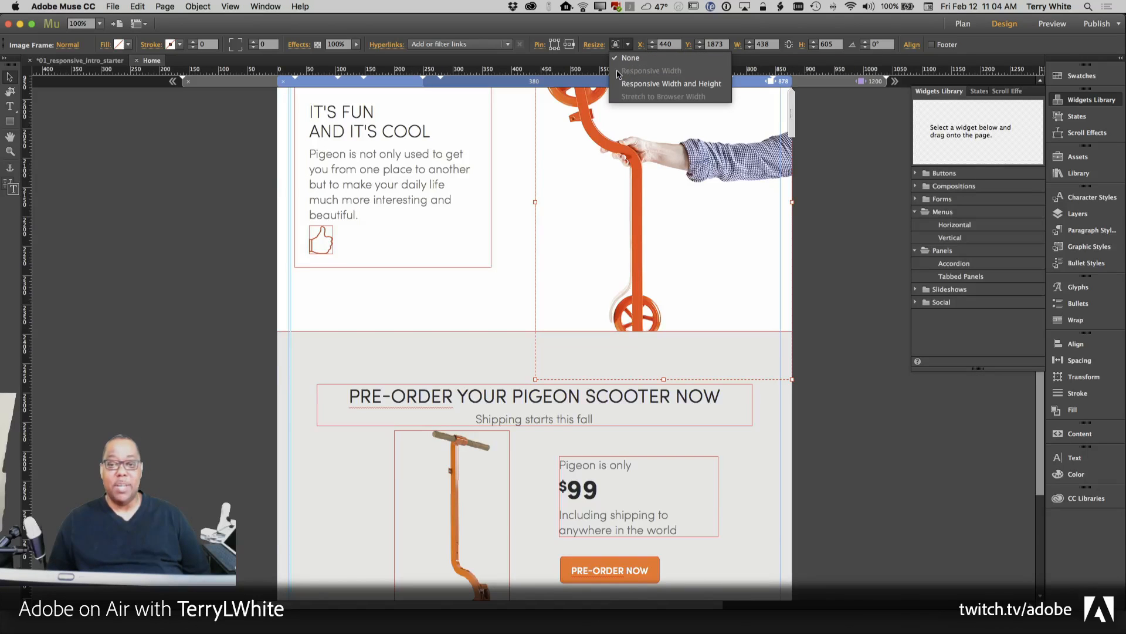
{"action": "left_click", "coordinate": [662, 85]}
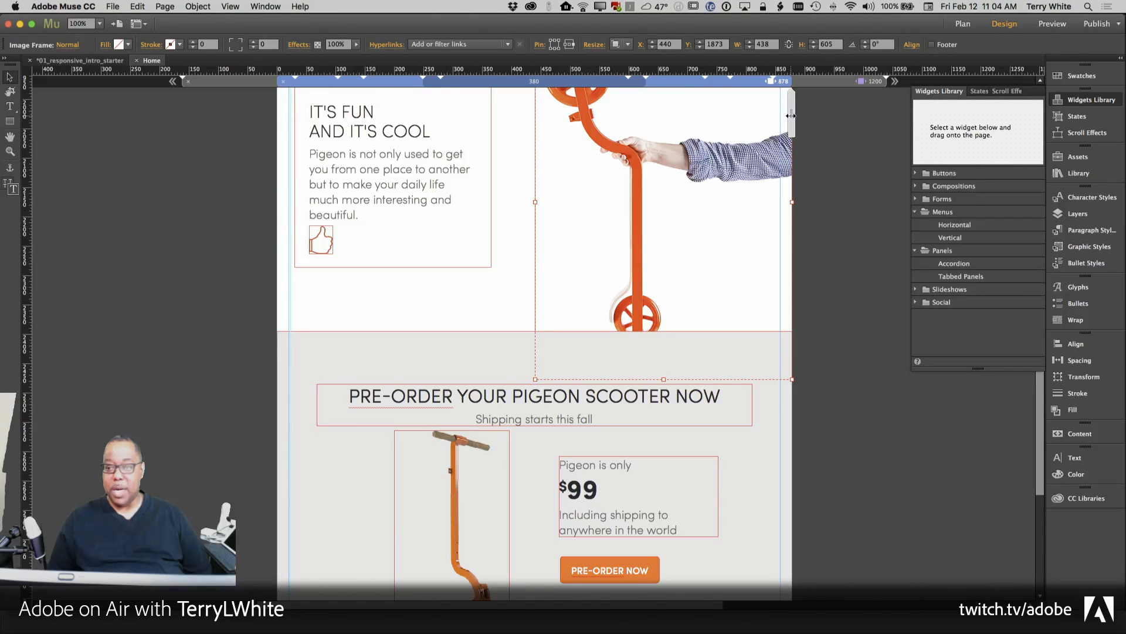
Scrub the page to about 686 px to check the scooter images and pre-order section, and return to the 878 breakpoint.
{"action": "left_click_drag", "start_coordinate": [786, 118], "coordinate": [725, 171]}
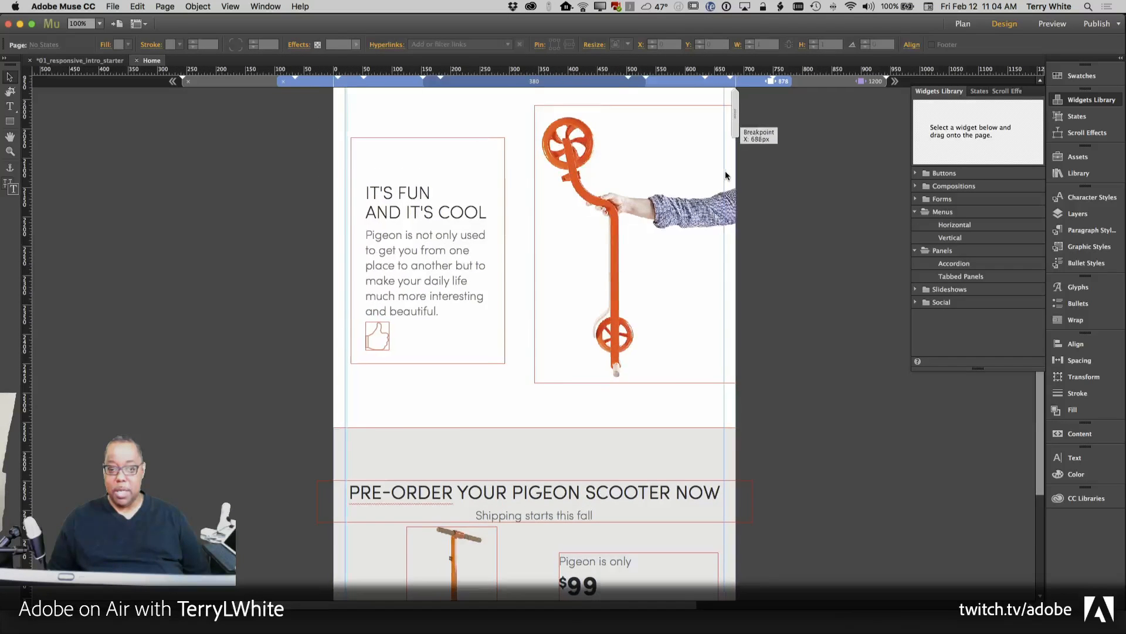
{"action": "scroll", "coordinate": [725, 171], "scroll_direction": "down", "scroll_amount": 5}
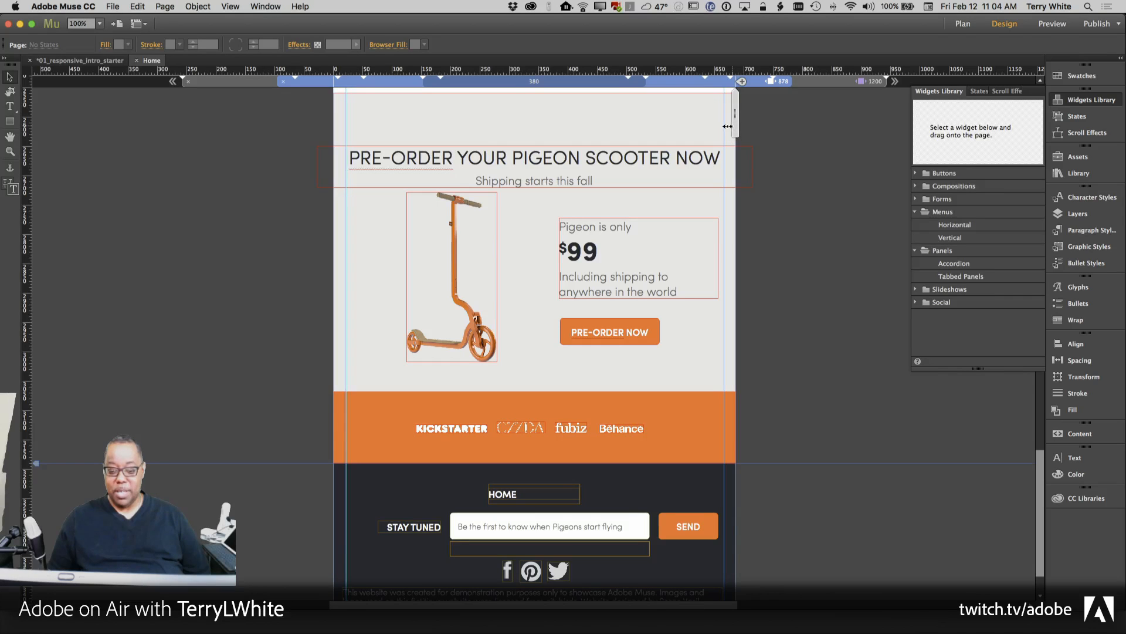
{"action": "mouse_move", "coordinate": [734, 128]}
{"action": "left_mouse_down"}
{"action": "mouse_move", "coordinate": [719, 132]}
{"action": "mouse_move", "coordinate": [750, 126]}
{"action": "left_mouse_up"}
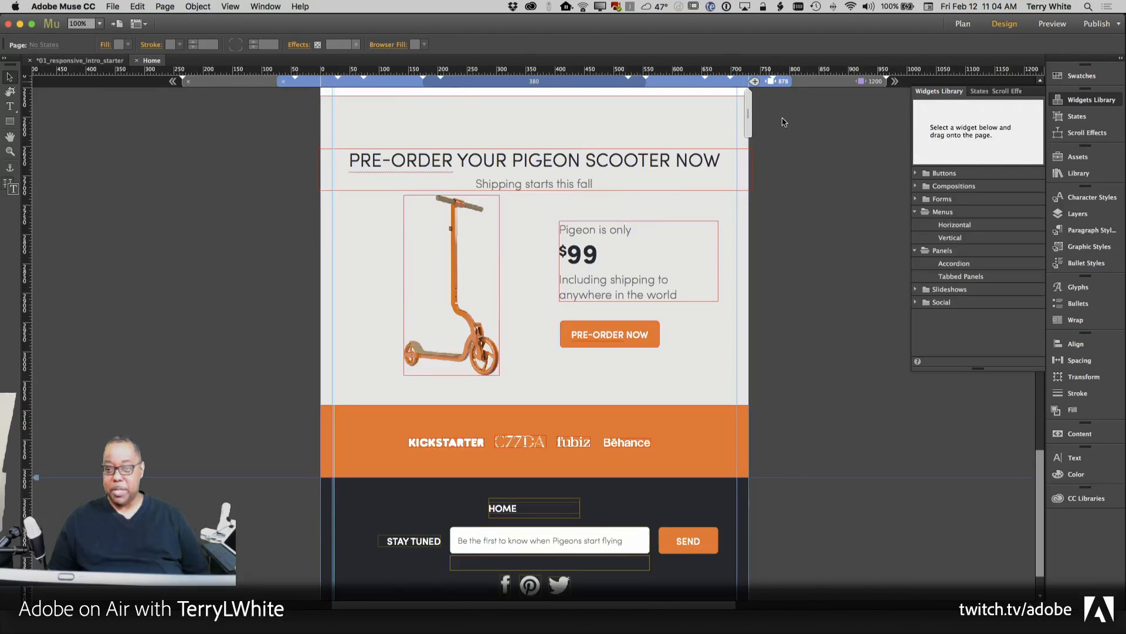
{"action": "left_click", "coordinate": [771, 82]}
Narrow the "Pre-order your Pigeon scooter now" text frame to 640 px at X 120 and set its resize to Responsive Width.
{"action": "scroll", "coordinate": [753, 171], "scroll_direction": "up", "scroll_amount": 2}
{"action": "scroll", "coordinate": [751, 168], "scroll_direction": "up", "scroll_amount": 10}
{"action": "left_click", "coordinate": [556, 355]}
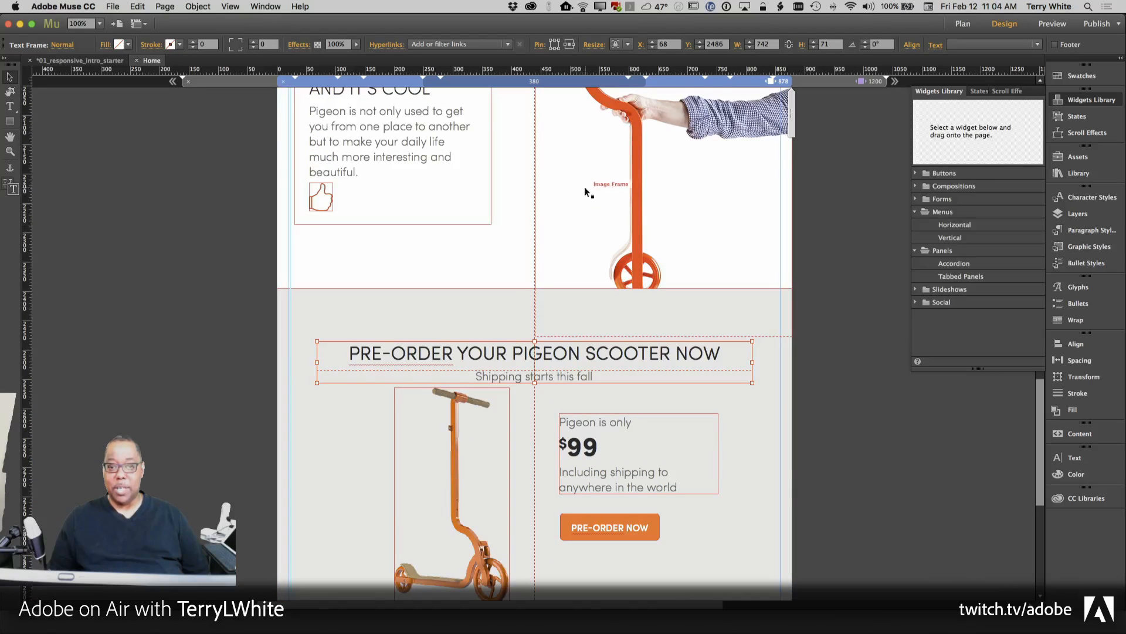
{"action": "left_click_drag", "start_coordinate": [317, 362], "coordinate": [391, 359]}
{"action": "left_click_drag", "start_coordinate": [602, 368], "coordinate": [576, 368]}
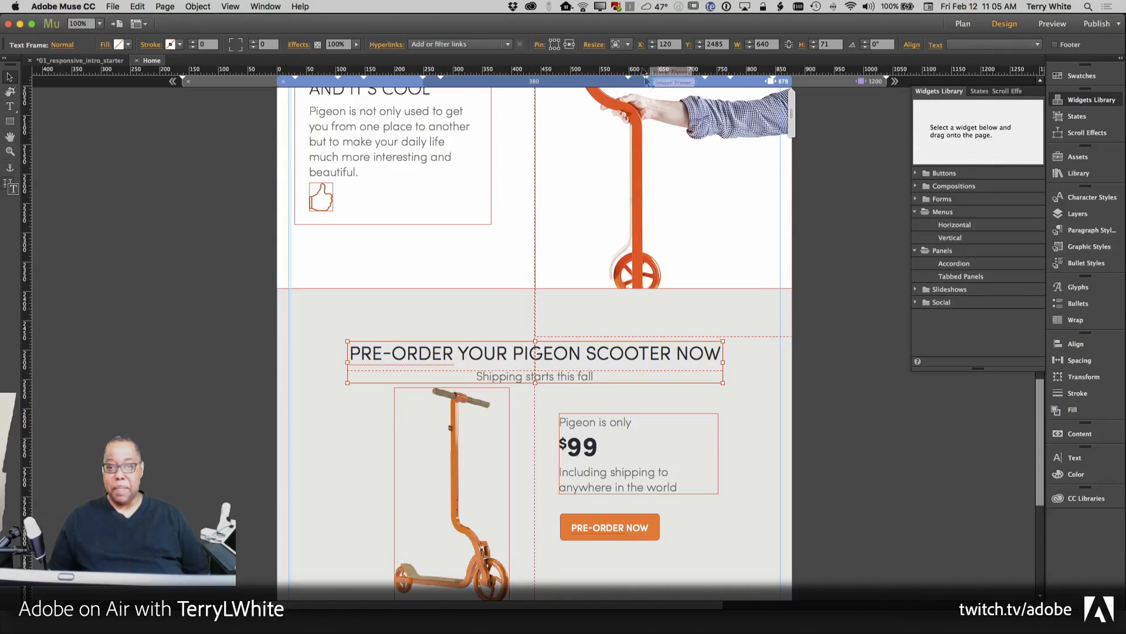
{"action": "left_click", "coordinate": [628, 45]}
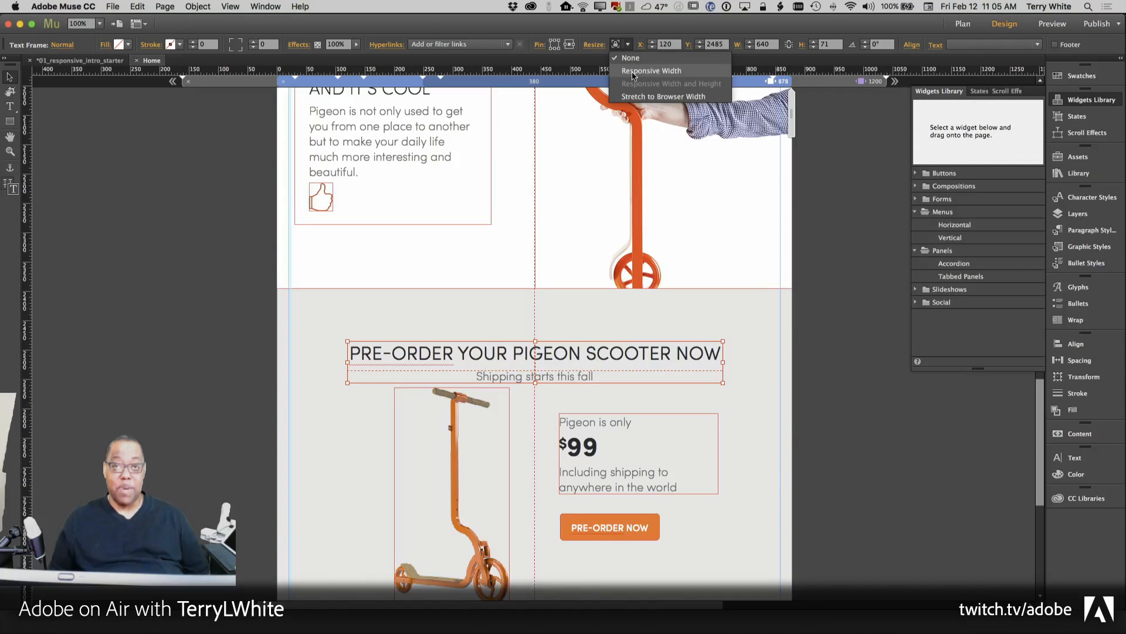
{"action": "left_click", "coordinate": [633, 72]}
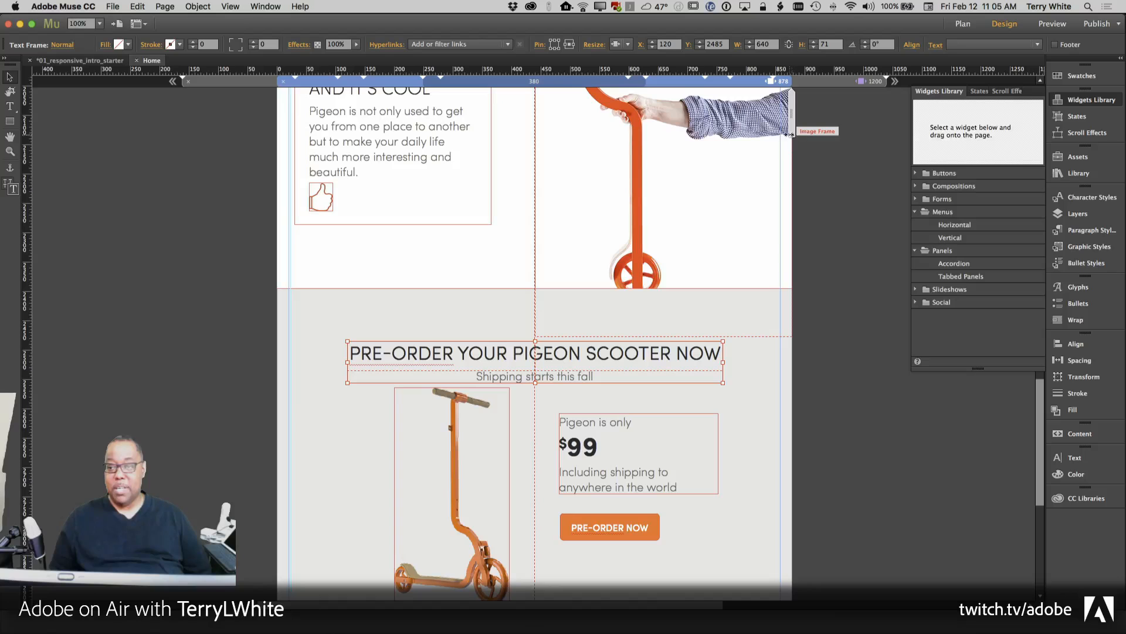
Check the pre-order heading at a narrower page width and widen its text frame to 736 px at the 878 breakpoint.
{"action": "left_click_drag", "start_coordinate": [784, 132], "coordinate": [710, 154]}
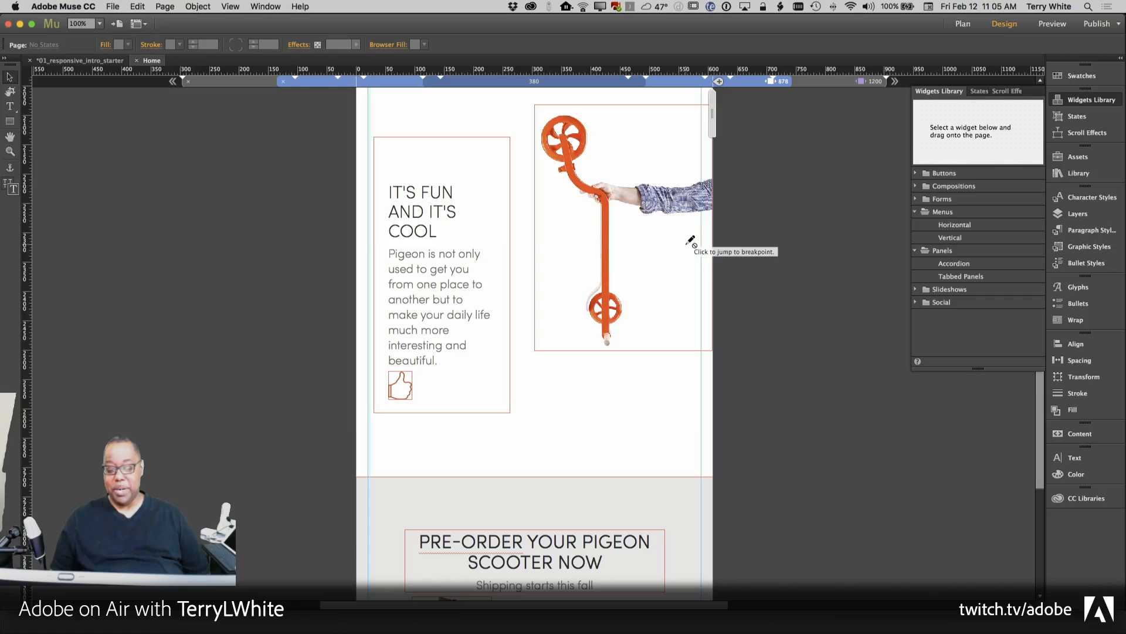
{"action": "left_click", "coordinate": [746, 168]}
{"action": "left_click", "coordinate": [353, 362]}
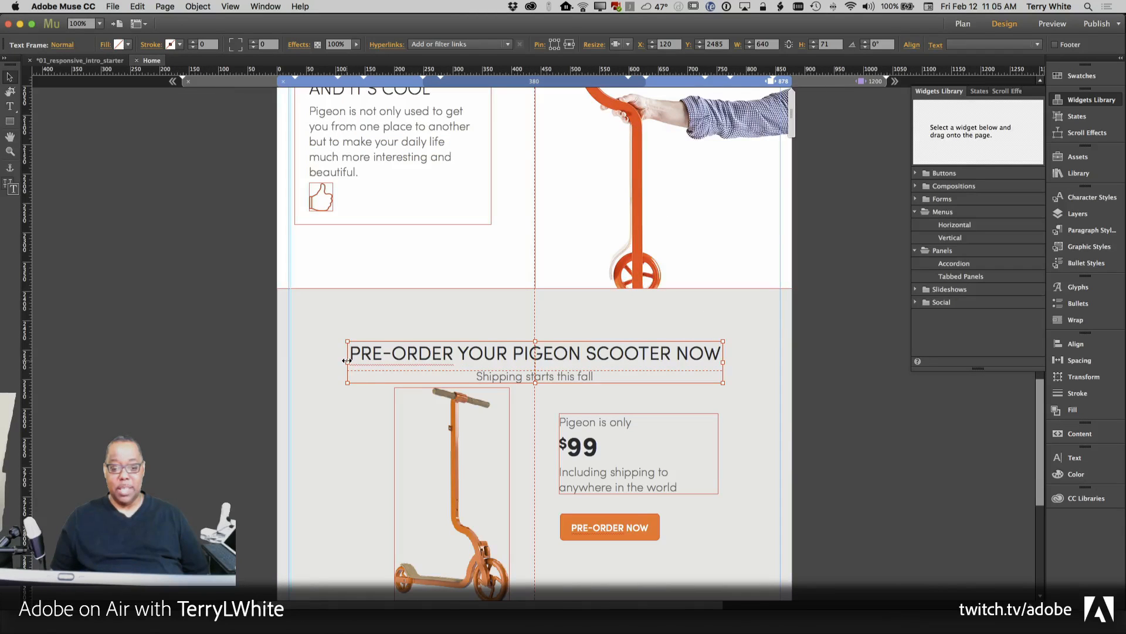
{"action": "left_click_drag", "start_coordinate": [346, 361], "coordinate": [293, 364]}
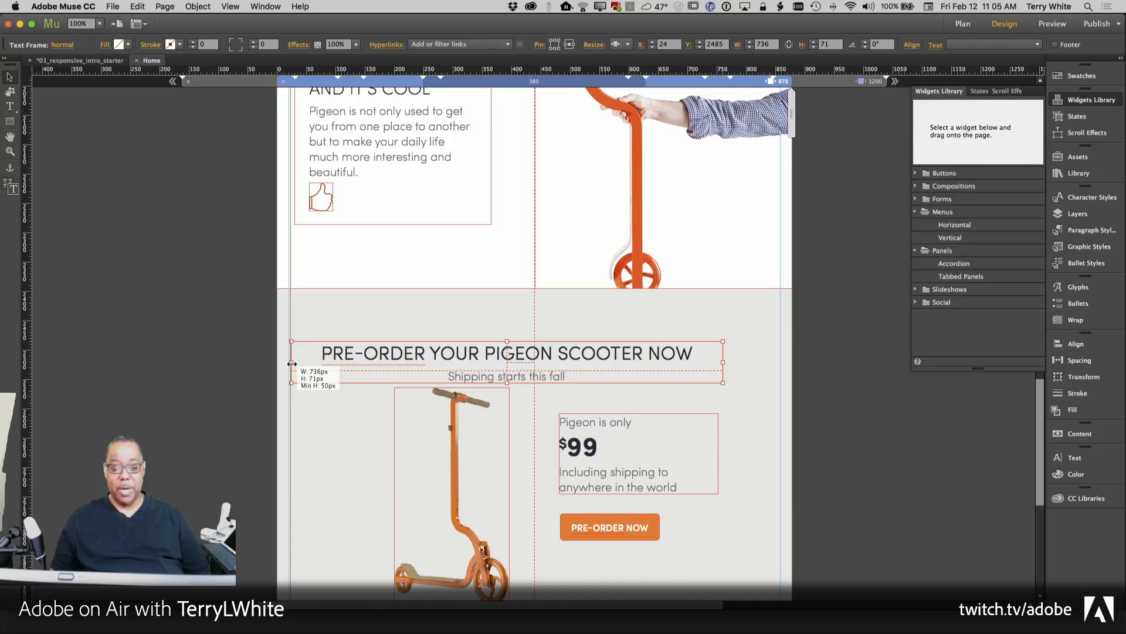
Widen the pre-order heading's text frame to 834 px and add a page breakpoint at 670 px.
{"action": "left_click_drag", "start_coordinate": [723, 362], "coordinate": [778, 359]}
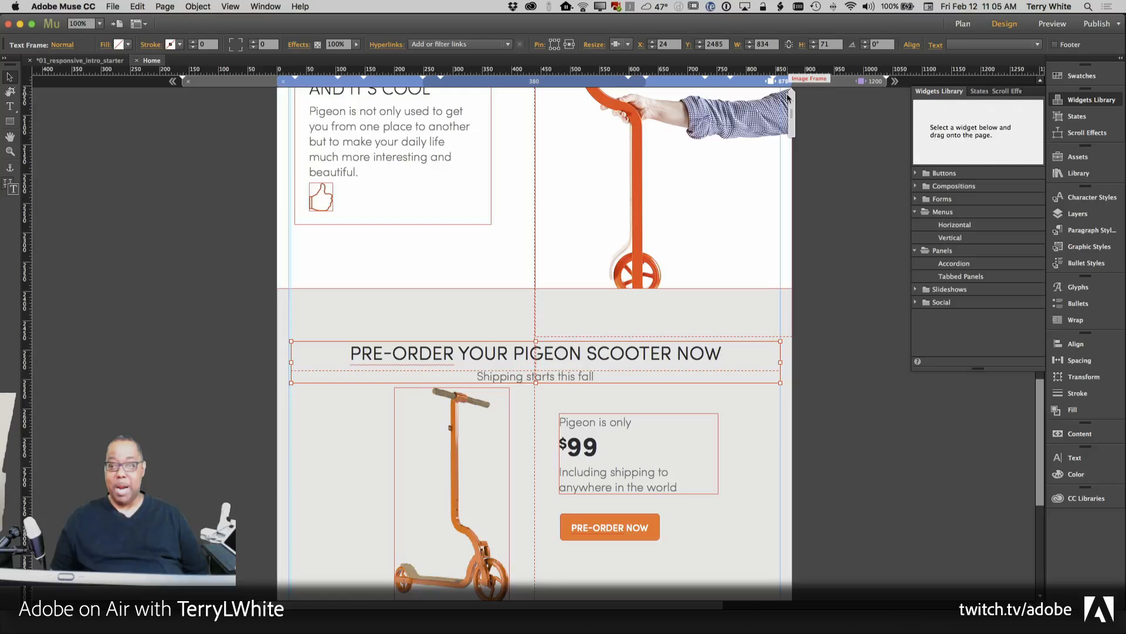
{"action": "left_click_drag", "start_coordinate": [786, 104], "coordinate": [720, 110]}
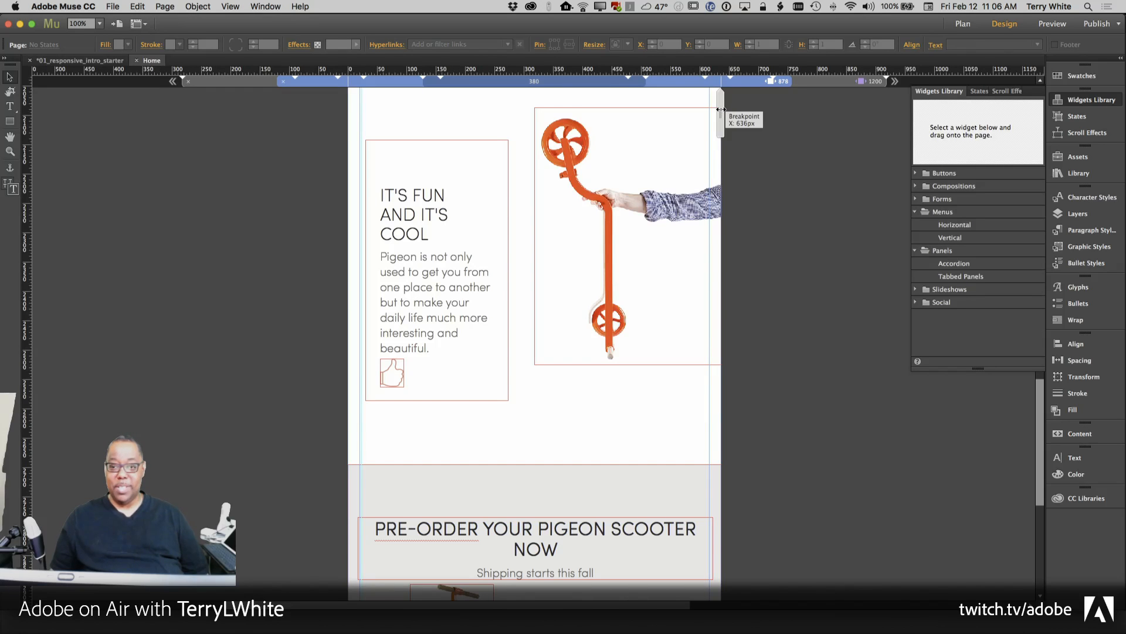
{"action": "left_click_drag", "start_coordinate": [723, 109], "coordinate": [730, 106]}
{"action": "left_click_drag", "start_coordinate": [729, 106], "coordinate": [731, 105]}
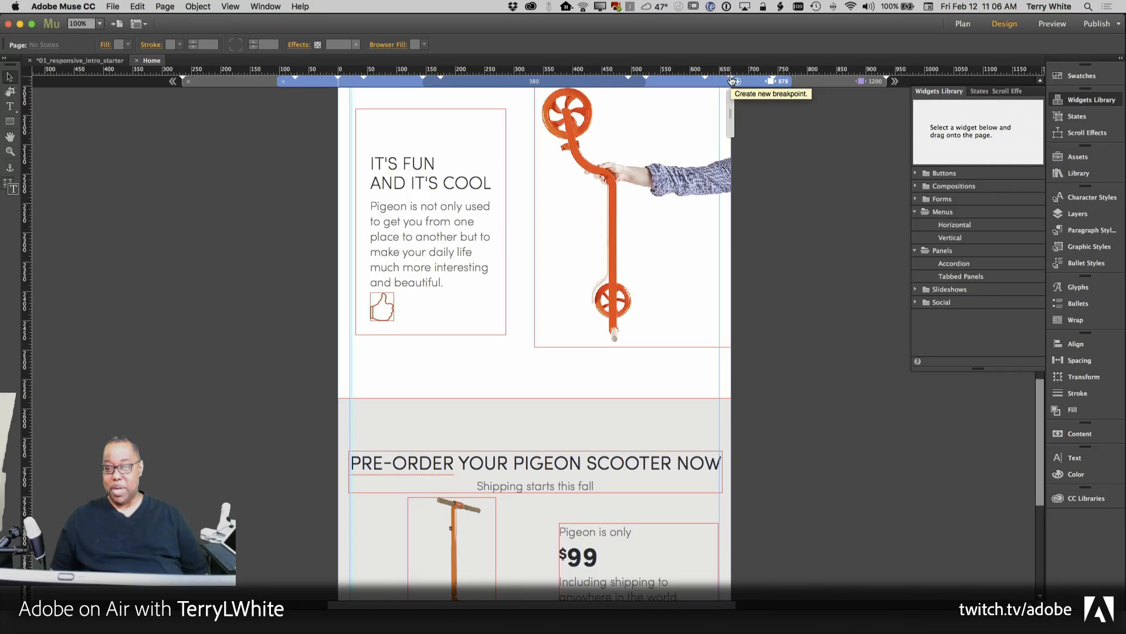
{"action": "left_click", "coordinate": [732, 80]}
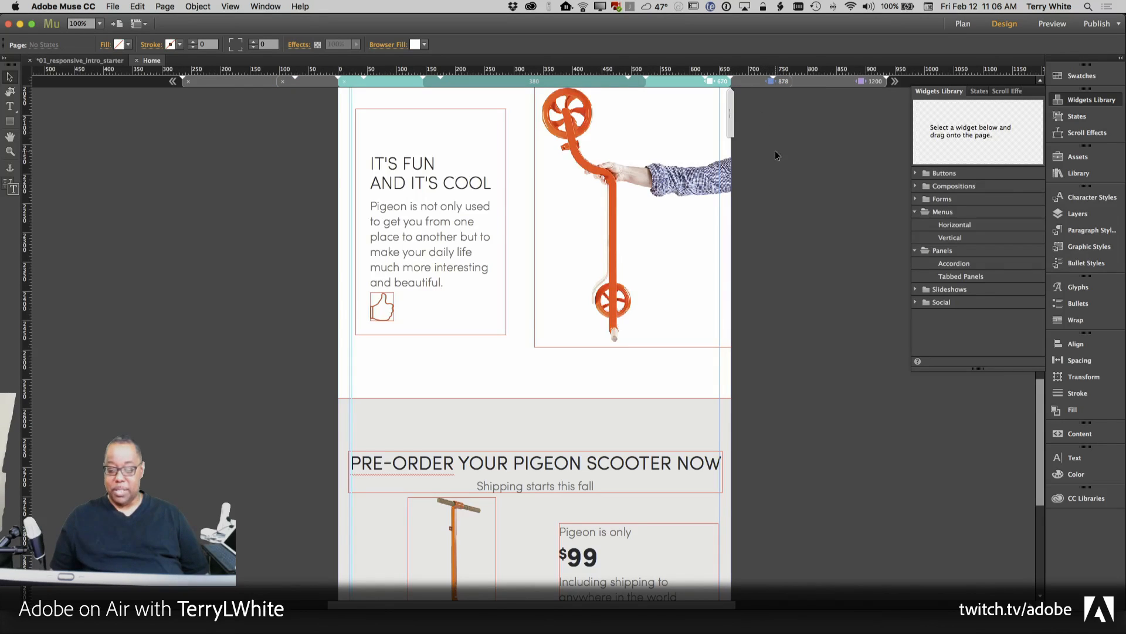
Insert a line break before "SCOOTER" in the pre-order heading and toggle text formatting between the current breakpoint and all breakpoints.
{"action": "left_click", "coordinate": [606, 470]}
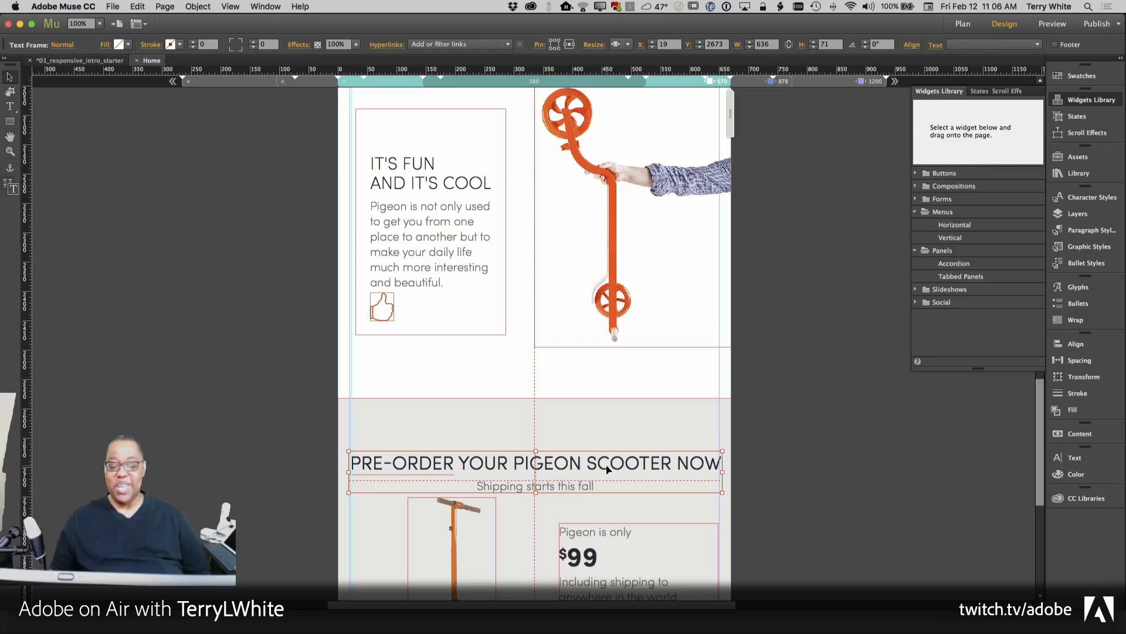
{"action": "double_click", "coordinate": [594, 465]}
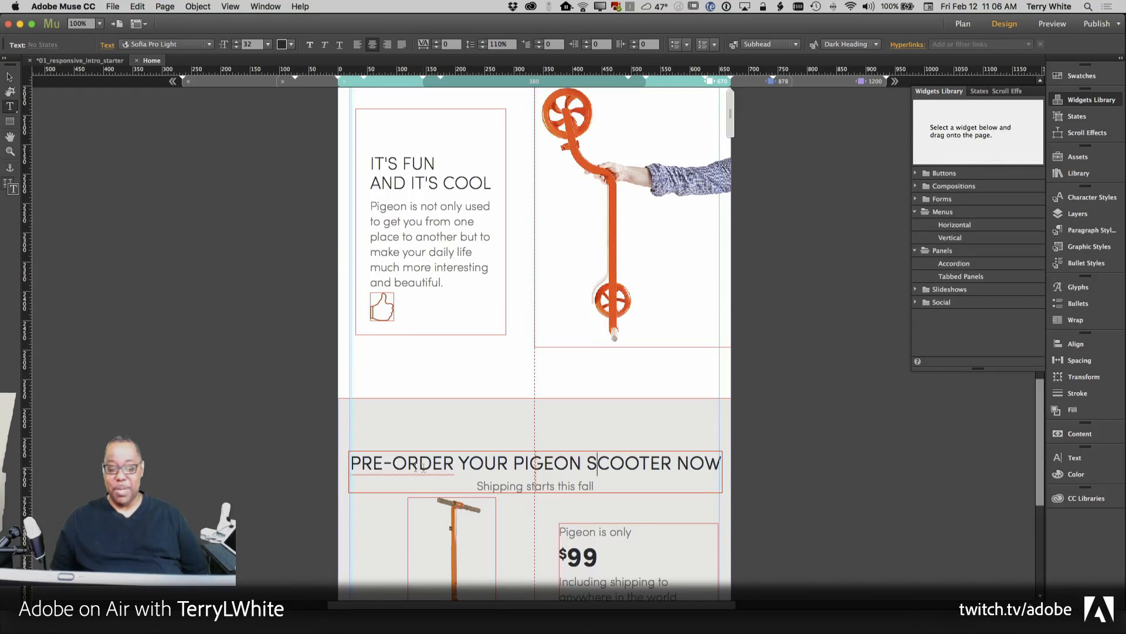
{"action": "left_click", "coordinate": [588, 464]}
{"action": "key", "text": "Return"}
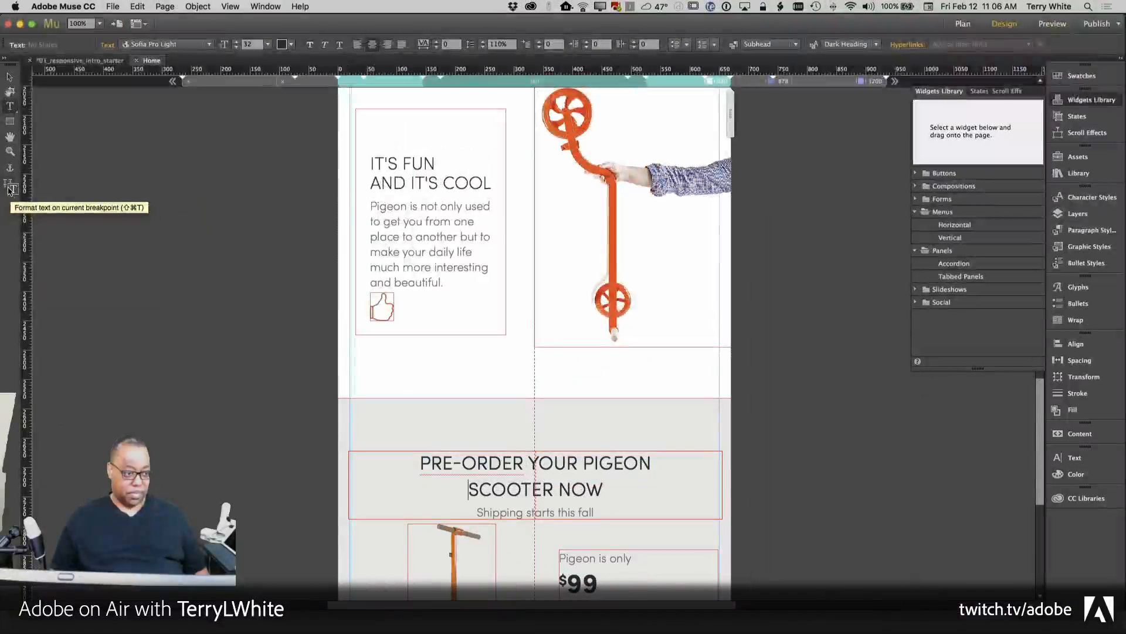
{"action": "left_click", "coordinate": [8, 188]}
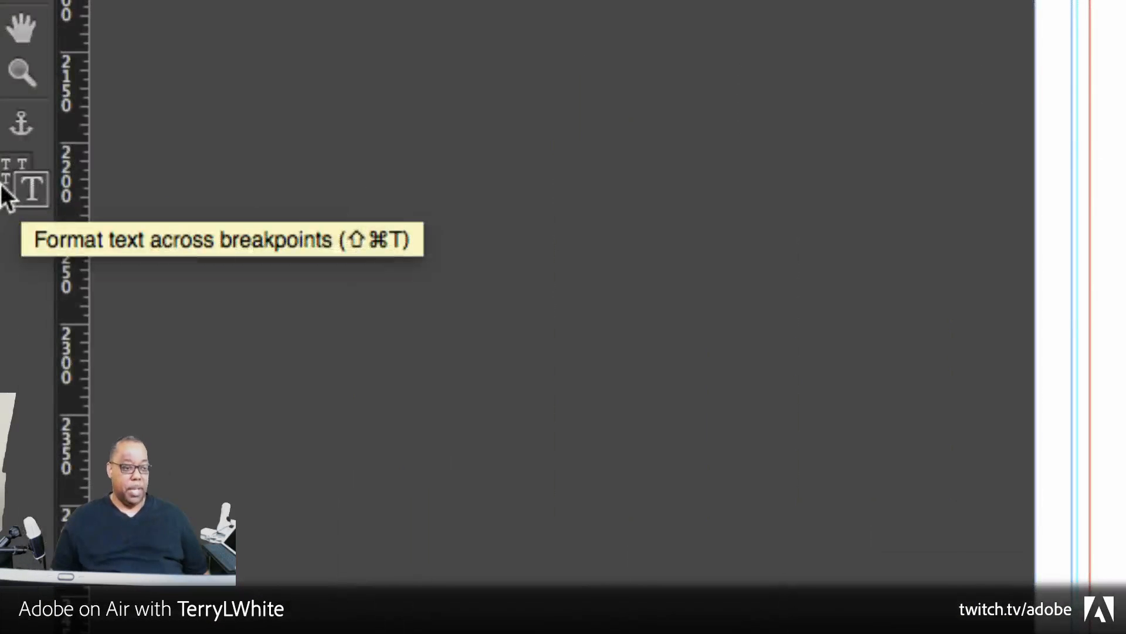
{"action": "left_click", "coordinate": [24, 189]}
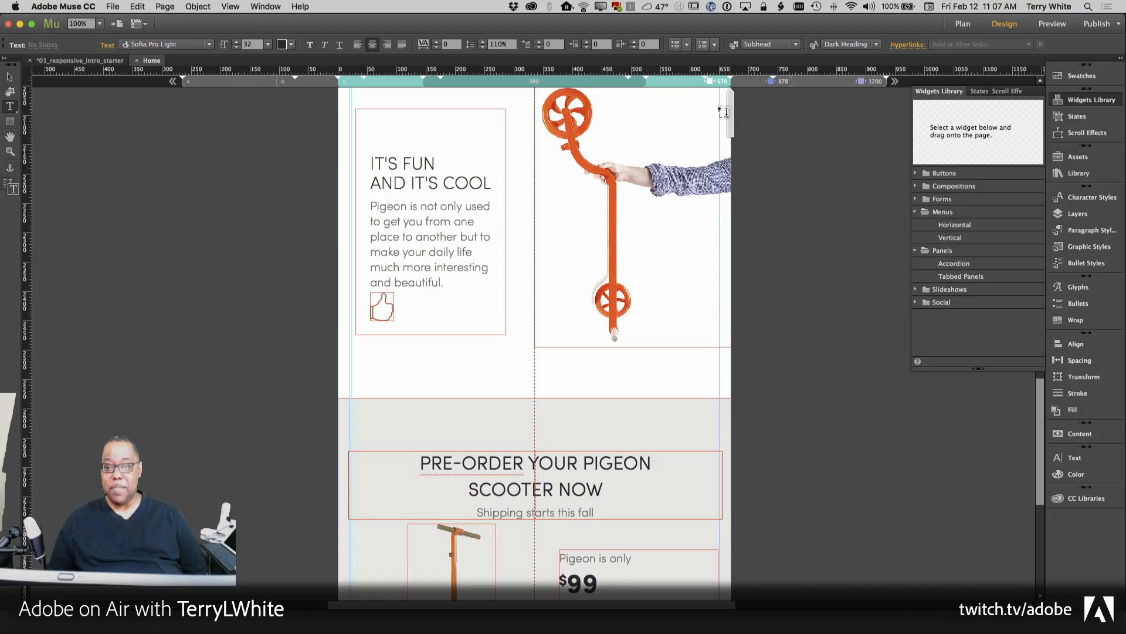
Pin the $99 price text frame to the page's right side at the 670 px breakpoint and test it down to about 494 px.
{"action": "left_click_drag", "start_coordinate": [725, 111], "coordinate": [684, 118]}
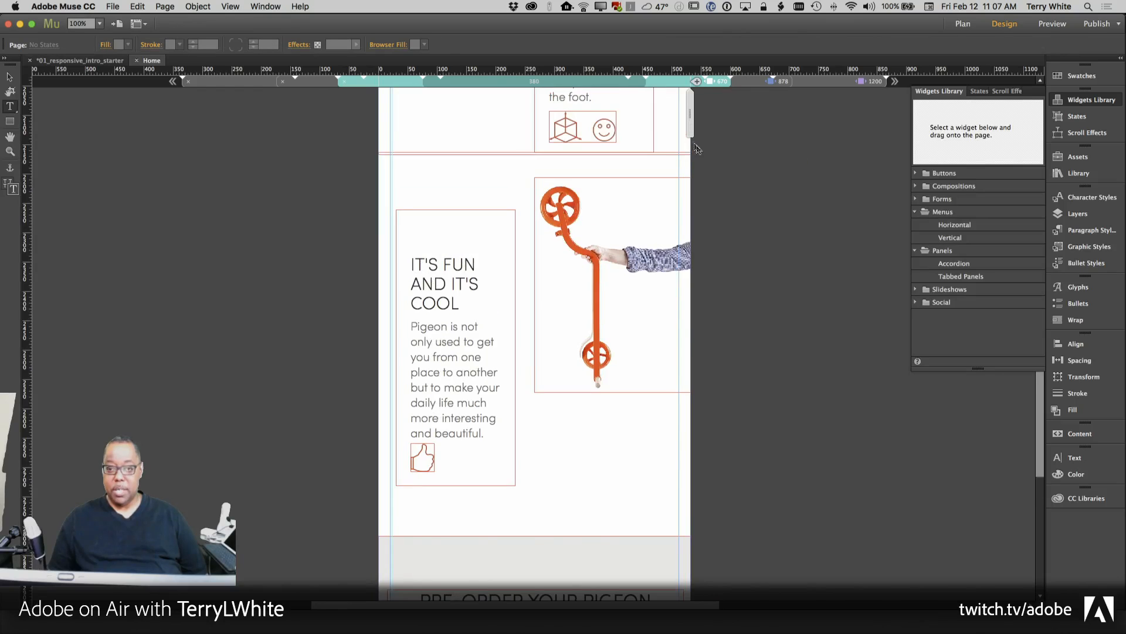
{"action": "scroll", "coordinate": [710, 183], "scroll_direction": "down", "scroll_amount": 4}
{"action": "scroll", "coordinate": [710, 182], "scroll_direction": "down", "scroll_amount": 4}
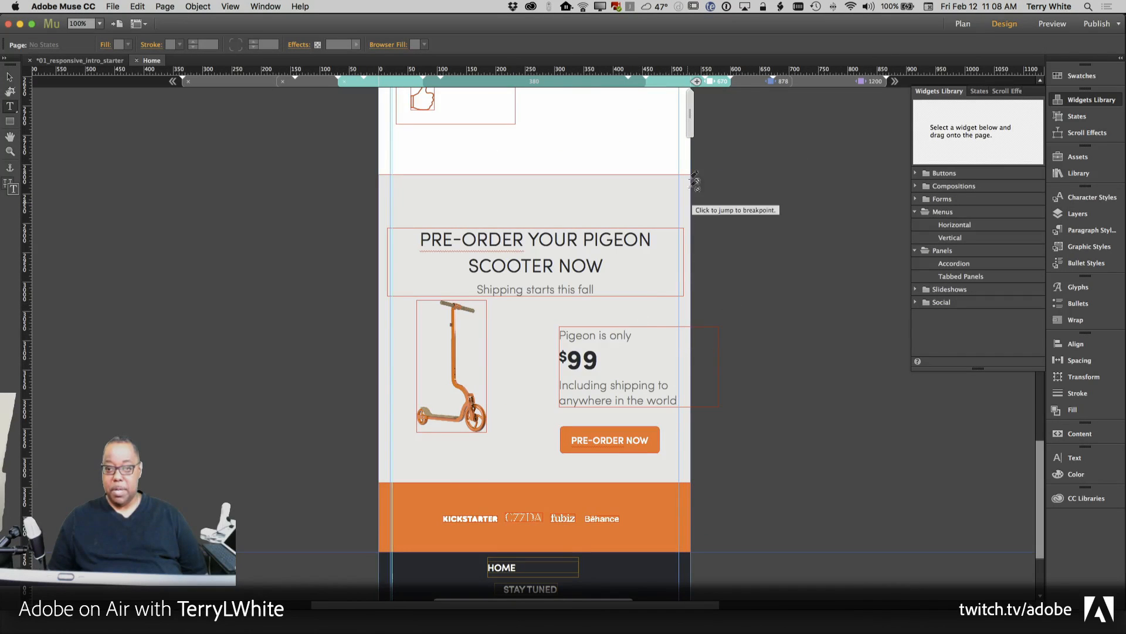
{"action": "left_click", "coordinate": [721, 82]}
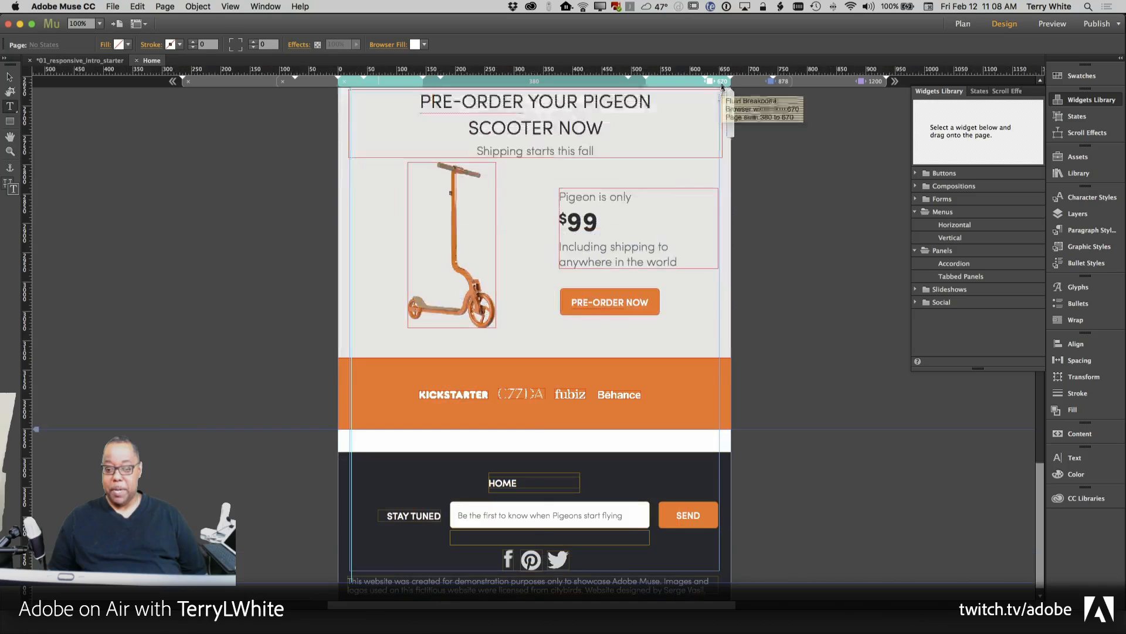
{"action": "left_click", "coordinate": [640, 238]}
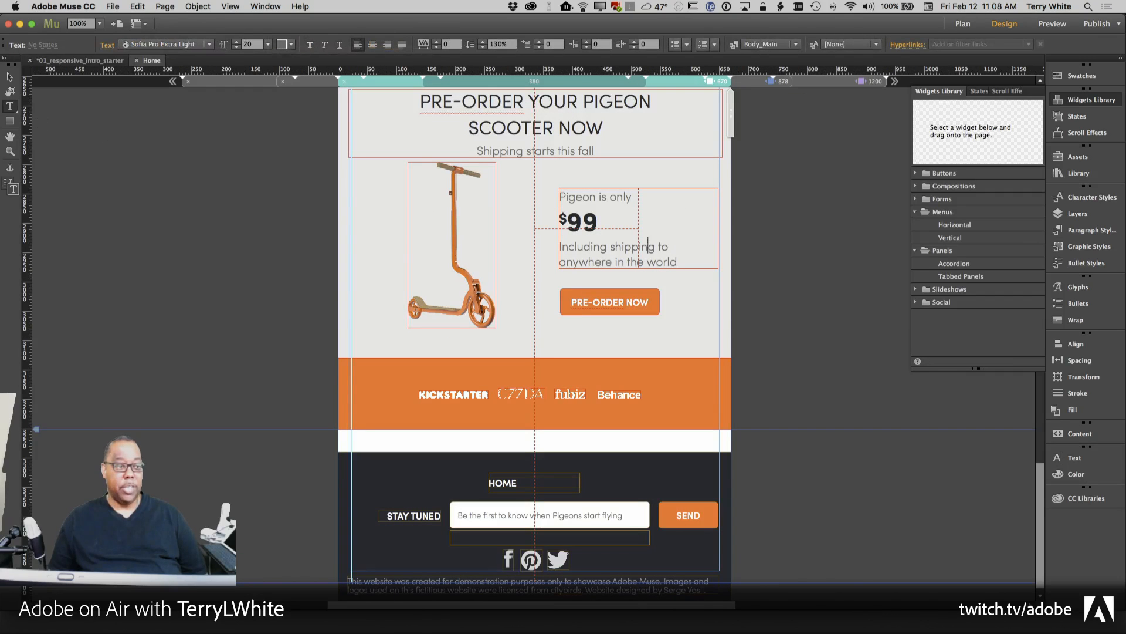
{"action": "left_click", "coordinate": [9, 77]}
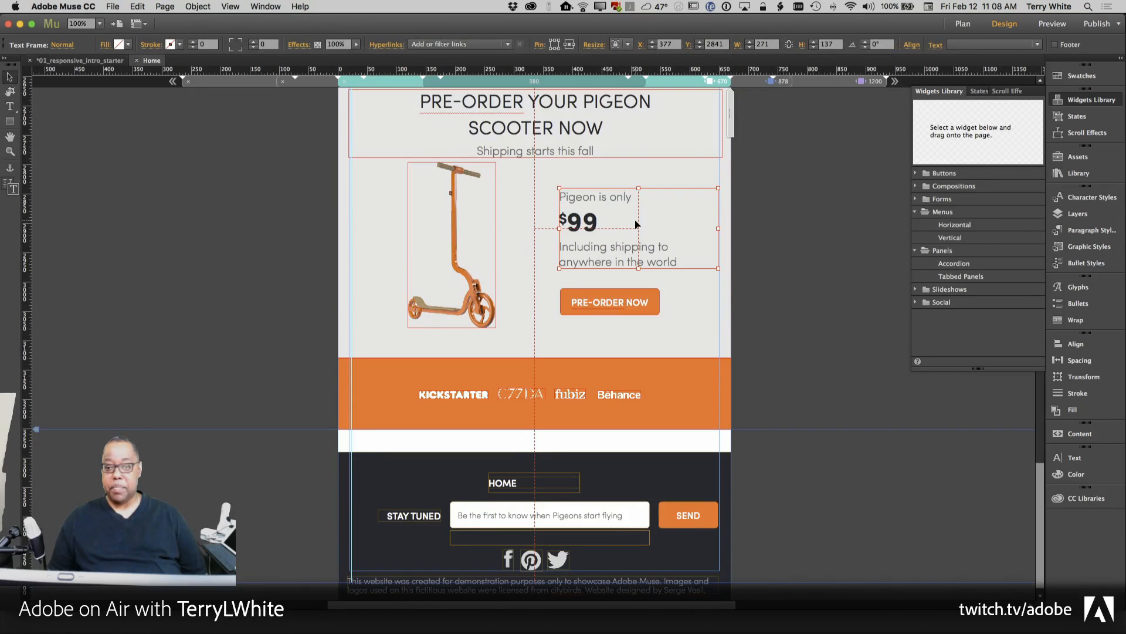
{"action": "left_click", "coordinate": [573, 46]}
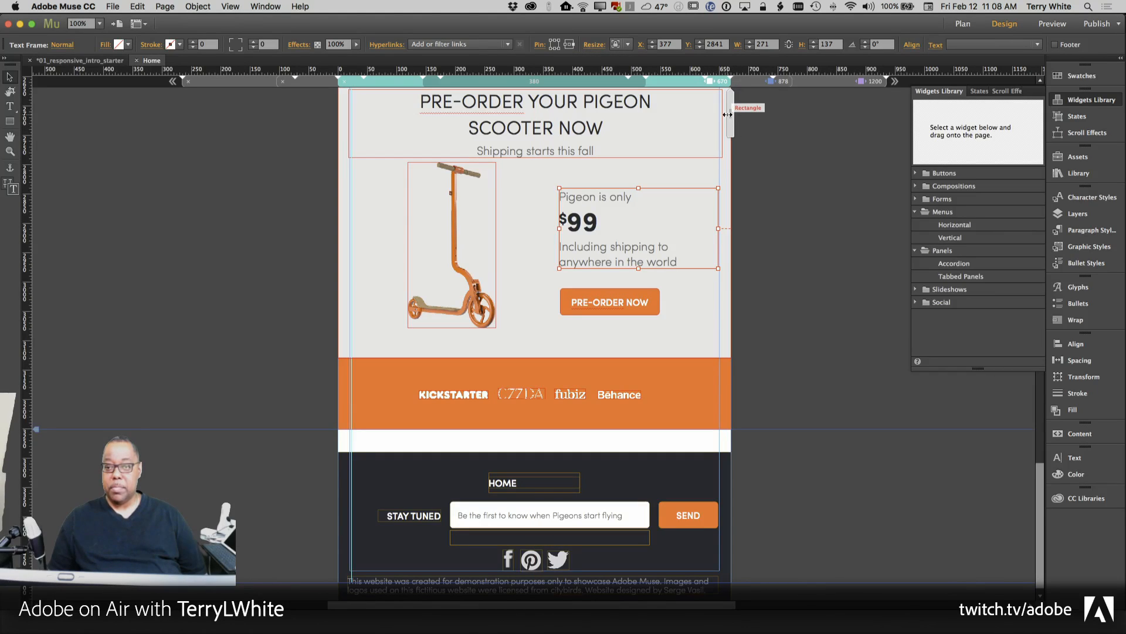
{"action": "left_click_drag", "start_coordinate": [727, 116], "coordinate": [678, 120]}
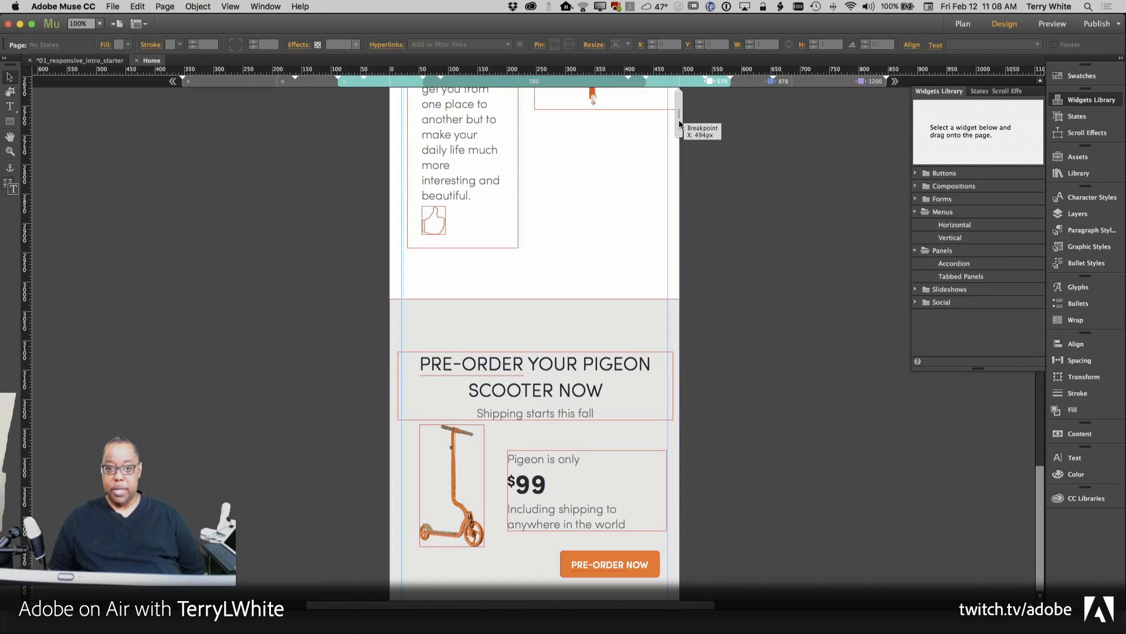
Examine the whole page at widths below 670 px, checking the hero, the image strip, the text sections and the pre-order area.
{"action": "scroll", "coordinate": [740, 136], "scroll_direction": "up", "scroll_amount": 20}
{"action": "scroll", "coordinate": [743, 133], "scroll_direction": "down", "scroll_amount": 10}
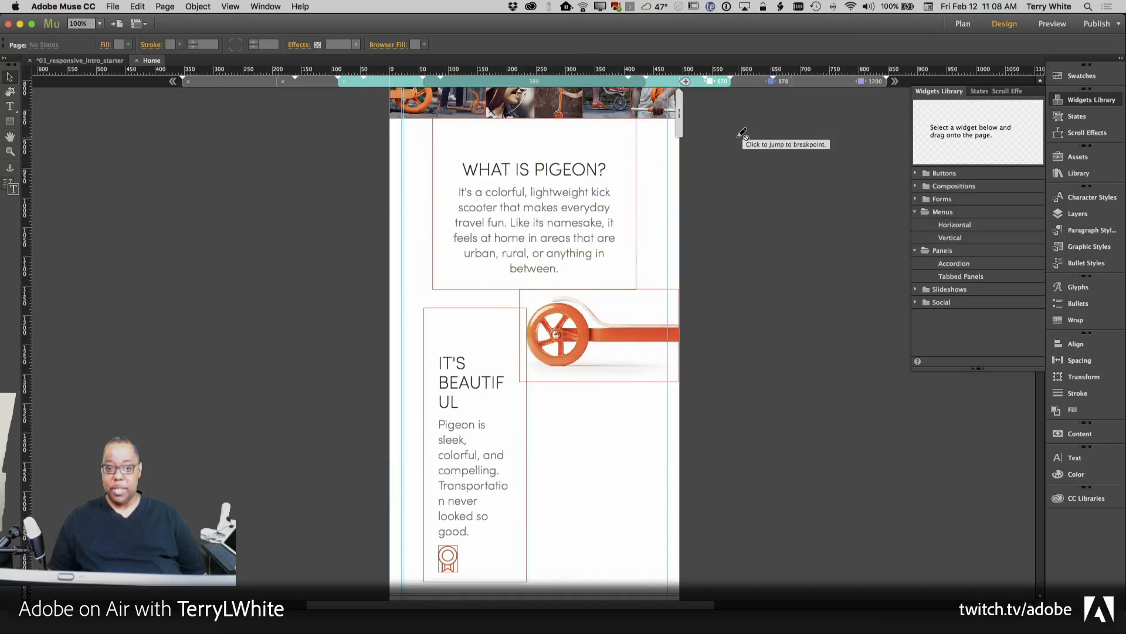
{"action": "scroll", "coordinate": [742, 133], "scroll_direction": "up", "scroll_amount": 5}
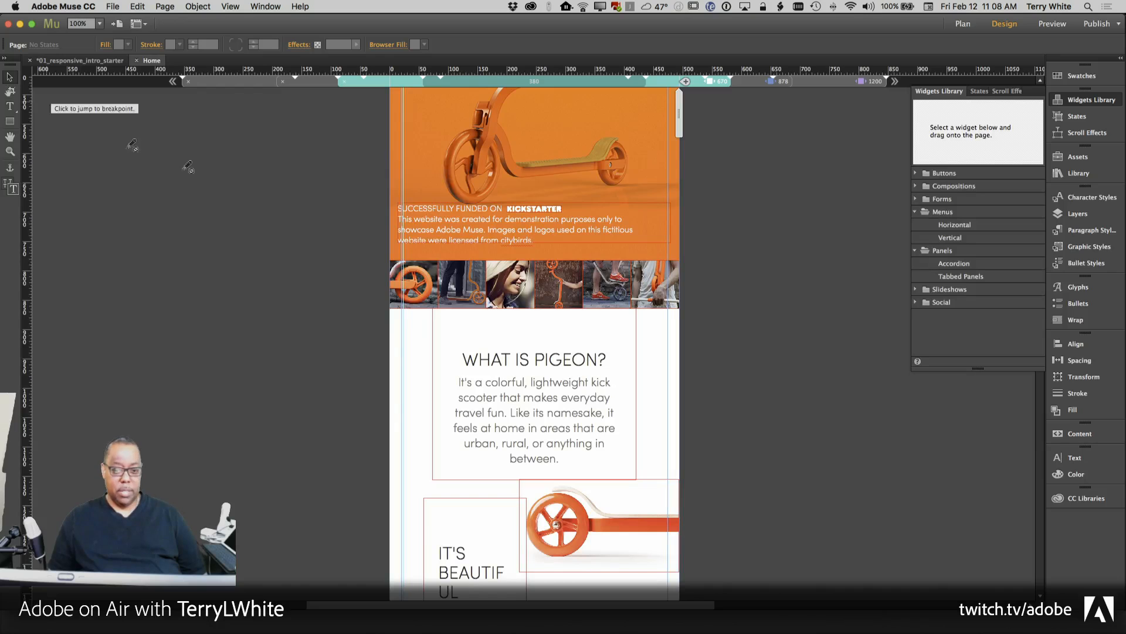
{"action": "left_click", "coordinate": [455, 284]}
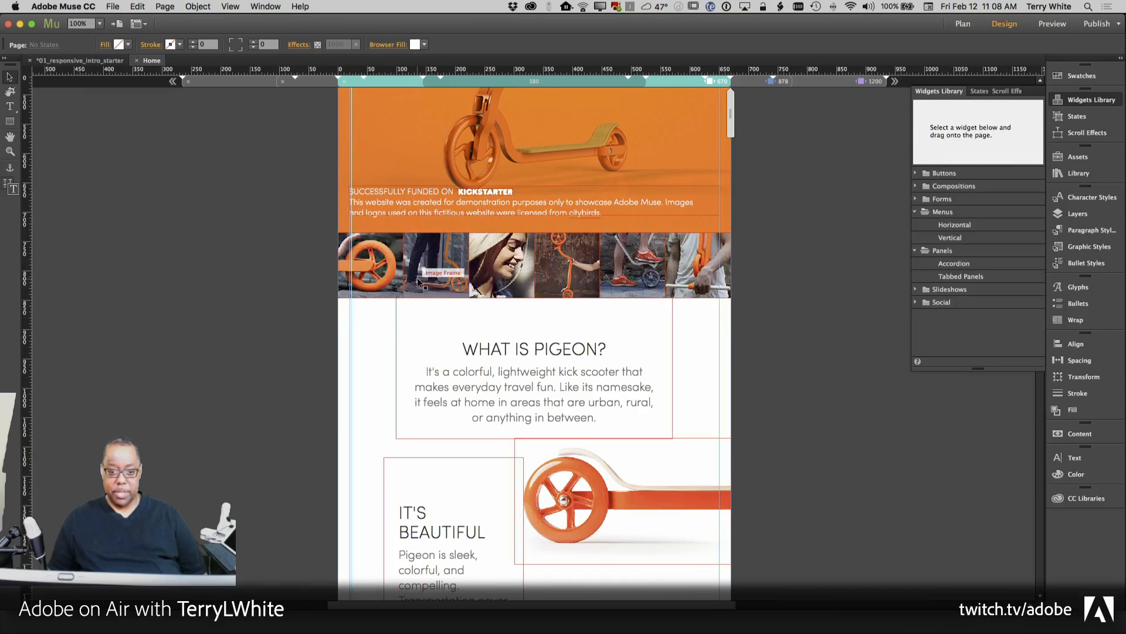
{"action": "left_click", "coordinate": [436, 270]}
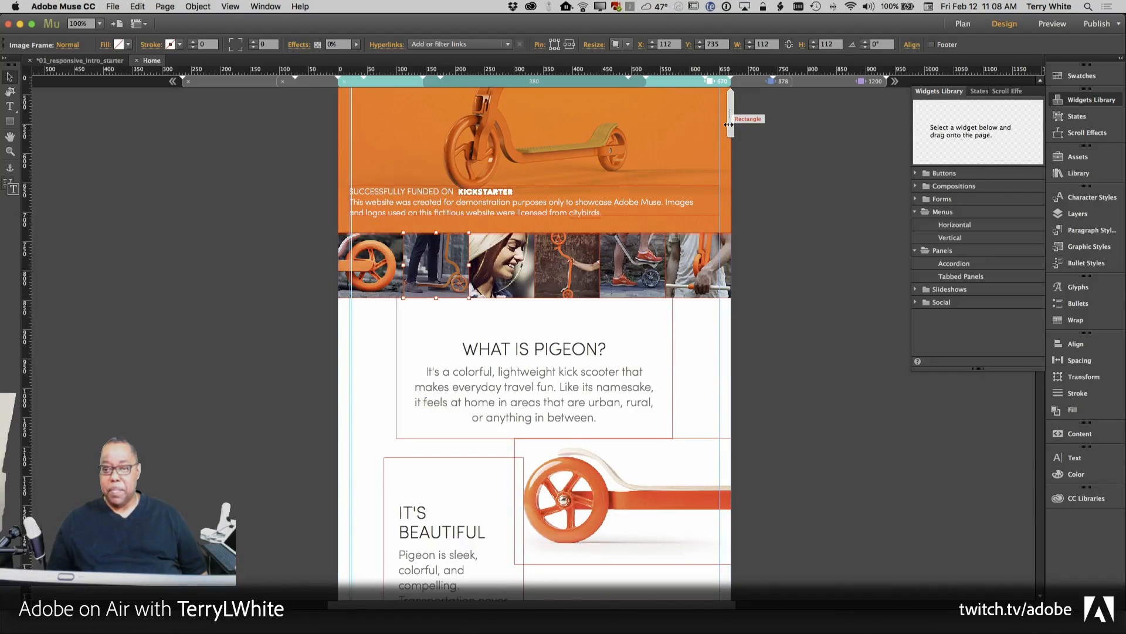
{"action": "mouse_move", "coordinate": [720, 126]}
{"action": "left_mouse_down"}
{"action": "mouse_move", "coordinate": [689, 130]}
{"action": "mouse_move", "coordinate": [689, 142]}
{"action": "left_mouse_up"}
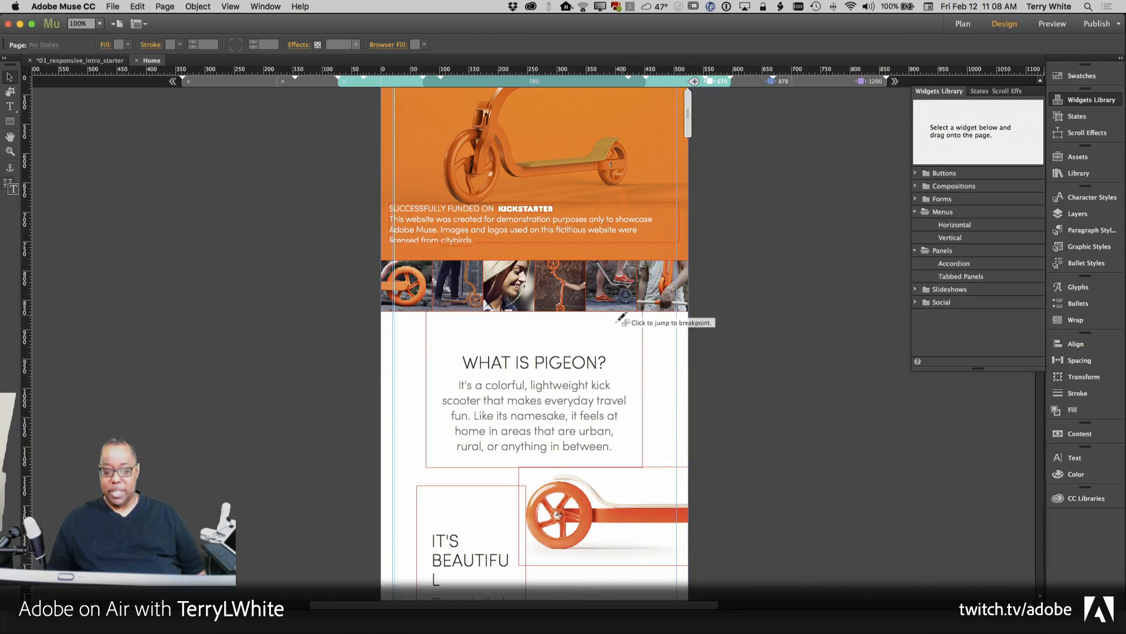
{"action": "scroll", "coordinate": [610, 458], "scroll_direction": "down", "scroll_amount": 5}
{"action": "scroll", "coordinate": [610, 453], "scroll_direction": "down", "scroll_amount": 7}
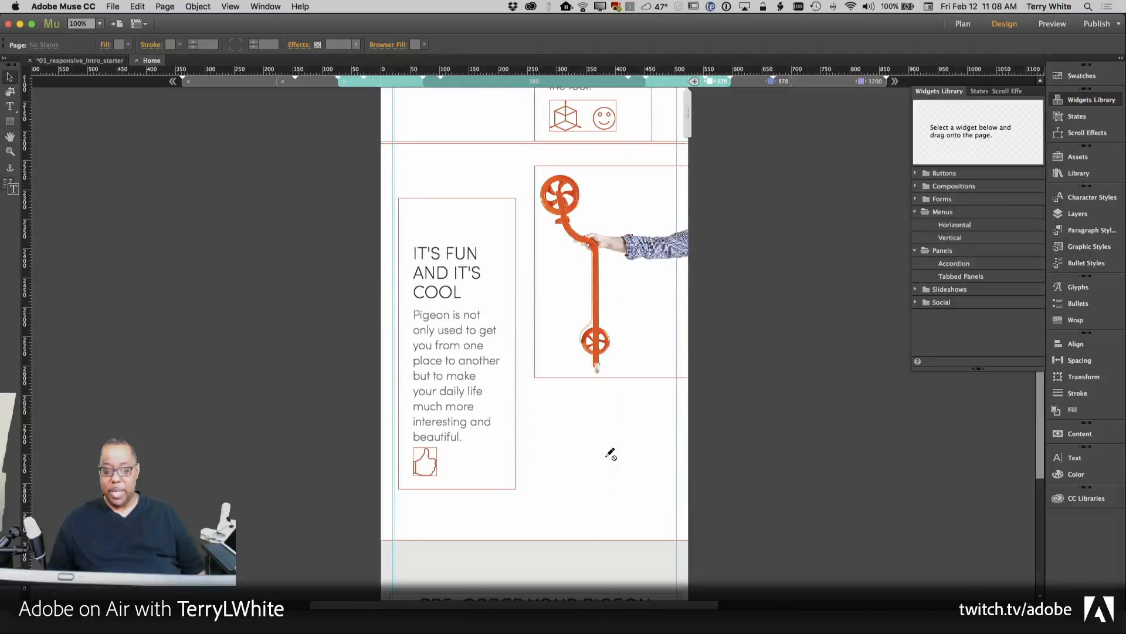
{"action": "scroll", "coordinate": [611, 453], "scroll_direction": "down", "scroll_amount": 5}
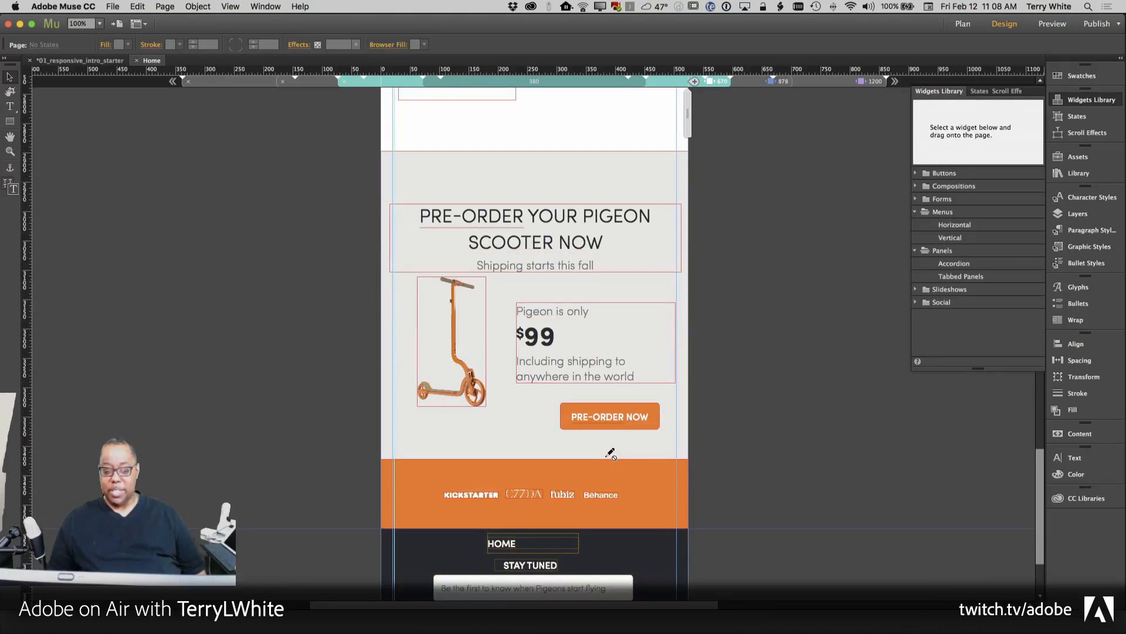
{"action": "scroll", "coordinate": [611, 453], "scroll_direction": "up", "scroll_amount": 20}
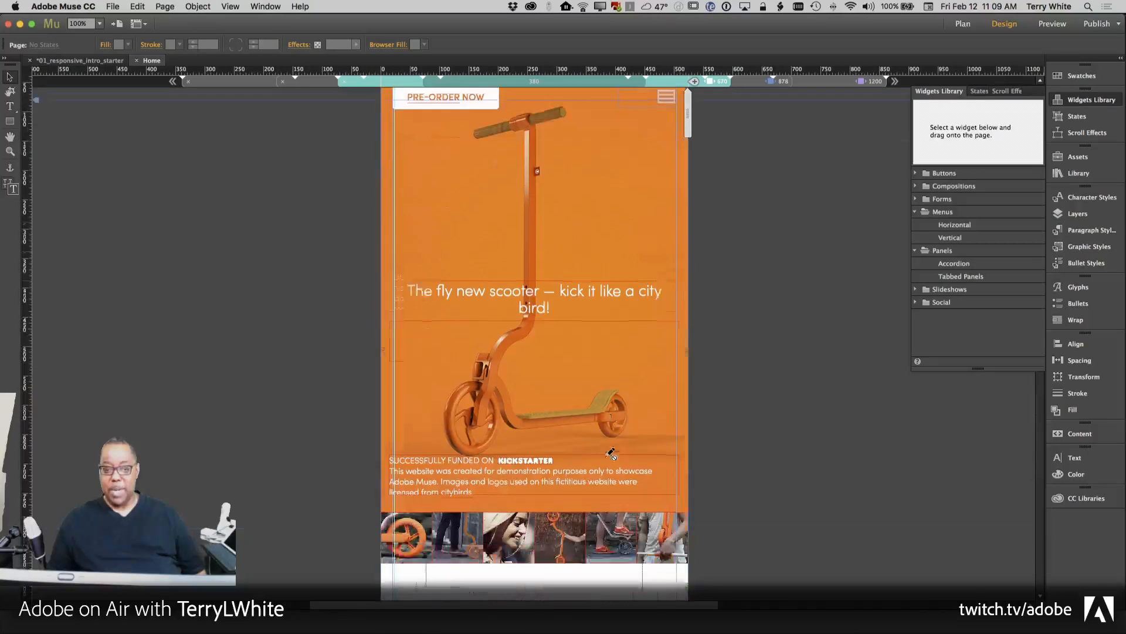
{"action": "scroll", "coordinate": [611, 454], "scroll_direction": "down", "scroll_amount": 2}
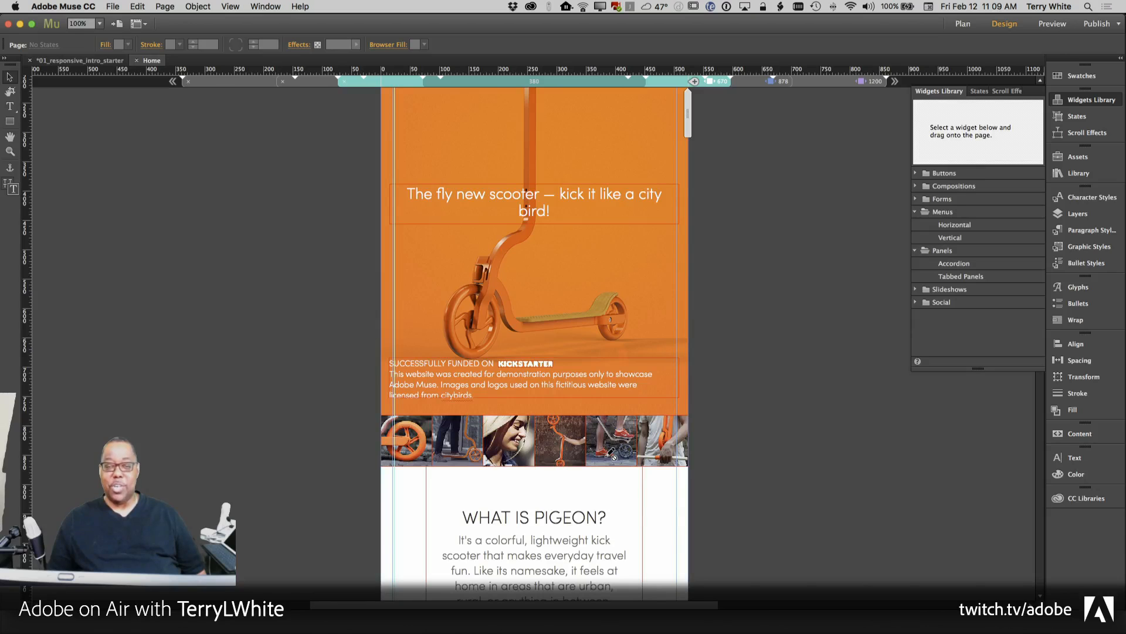
Add a breakpoint at 524 px and hide both stacked frames of the image strip's first picture, the orange wheel, in it.
{"action": "left_click", "coordinate": [694, 85]}
{"action": "scroll", "coordinate": [723, 299], "scroll_direction": "down", "scroll_amount": 3}
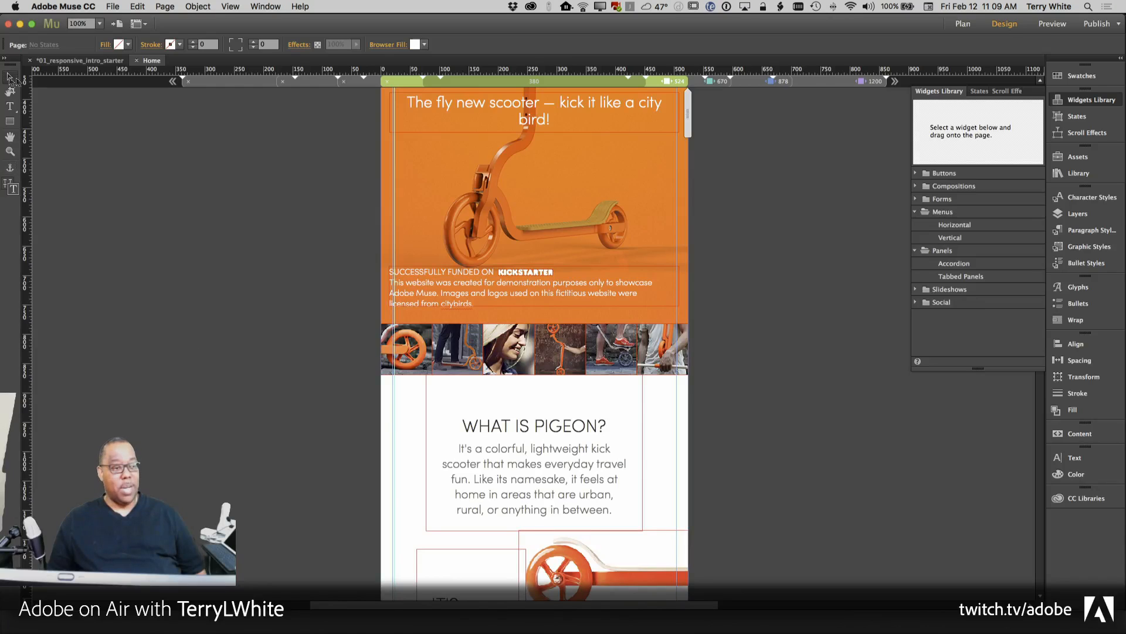
{"action": "left_click", "coordinate": [409, 364]}
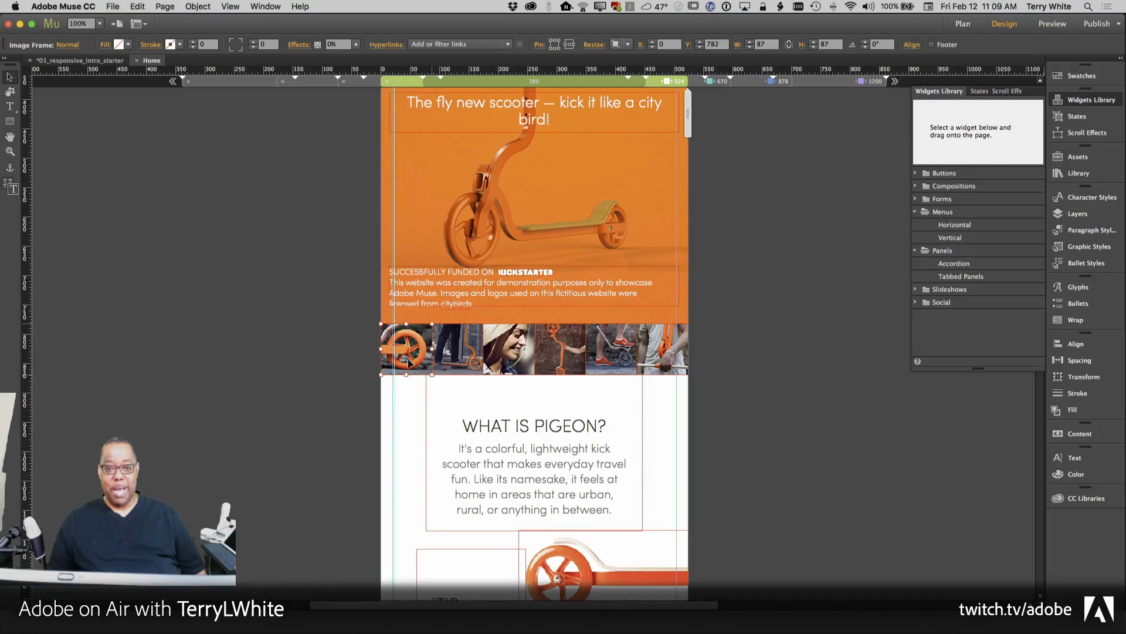
{"action": "right_click", "coordinate": [416, 354]}
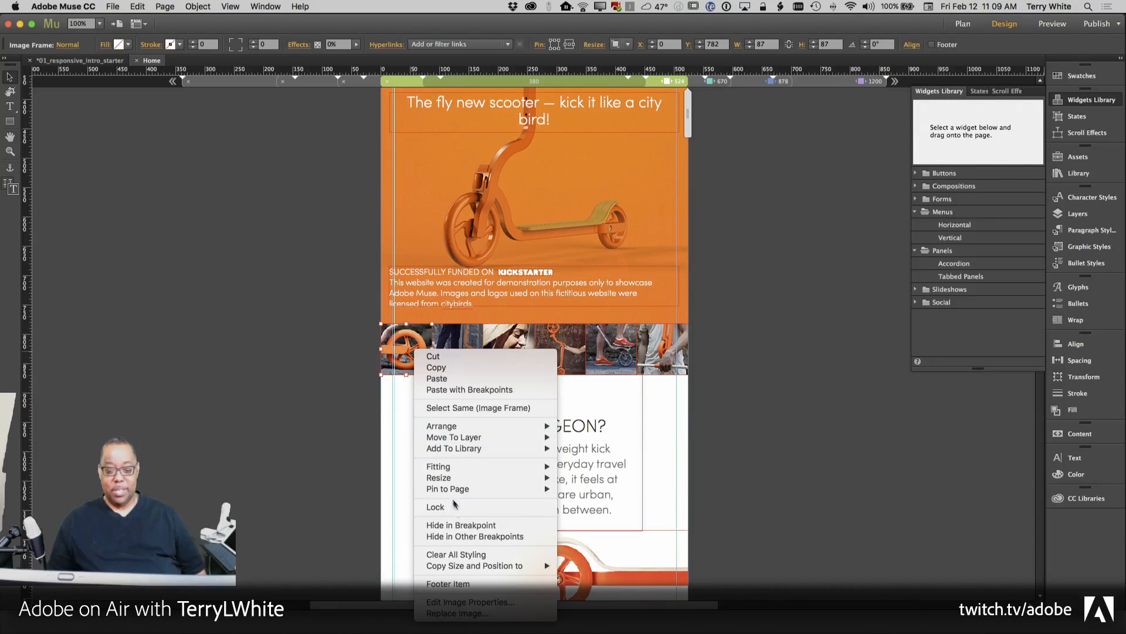
{"action": "left_click", "coordinate": [459, 525]}
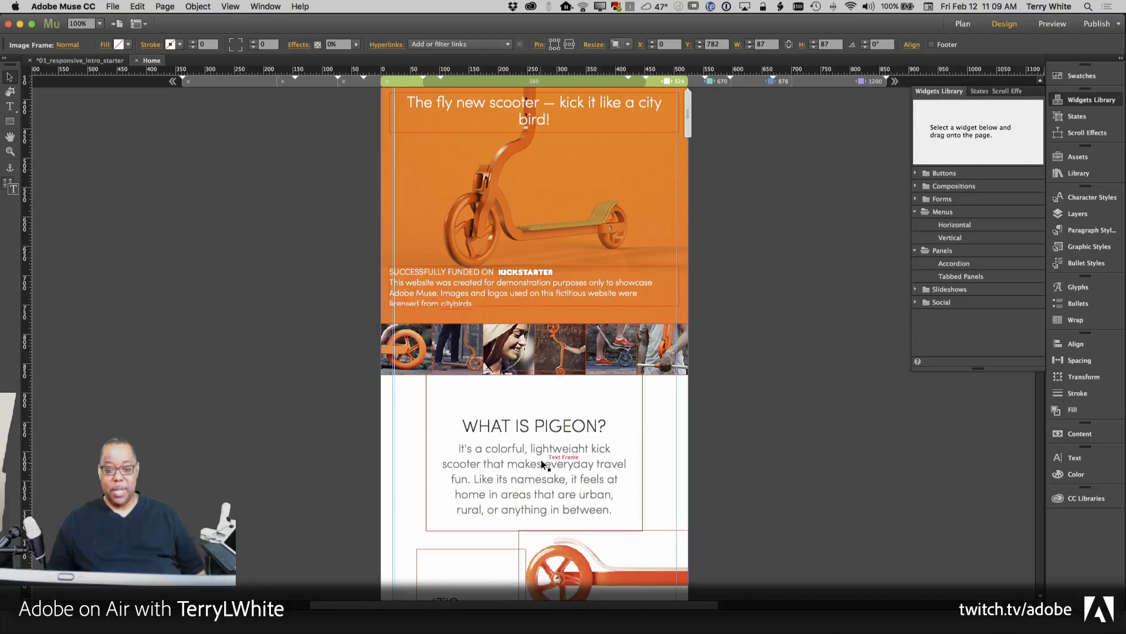
{"action": "right_click", "coordinate": [407, 349]}
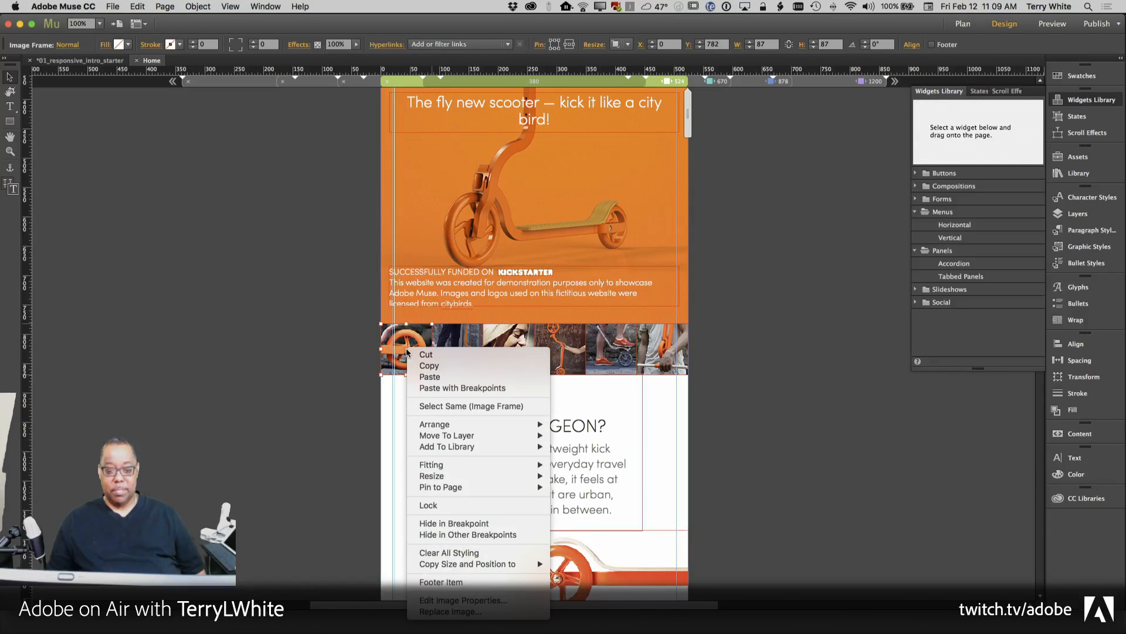
{"action": "left_click", "coordinate": [479, 523]}
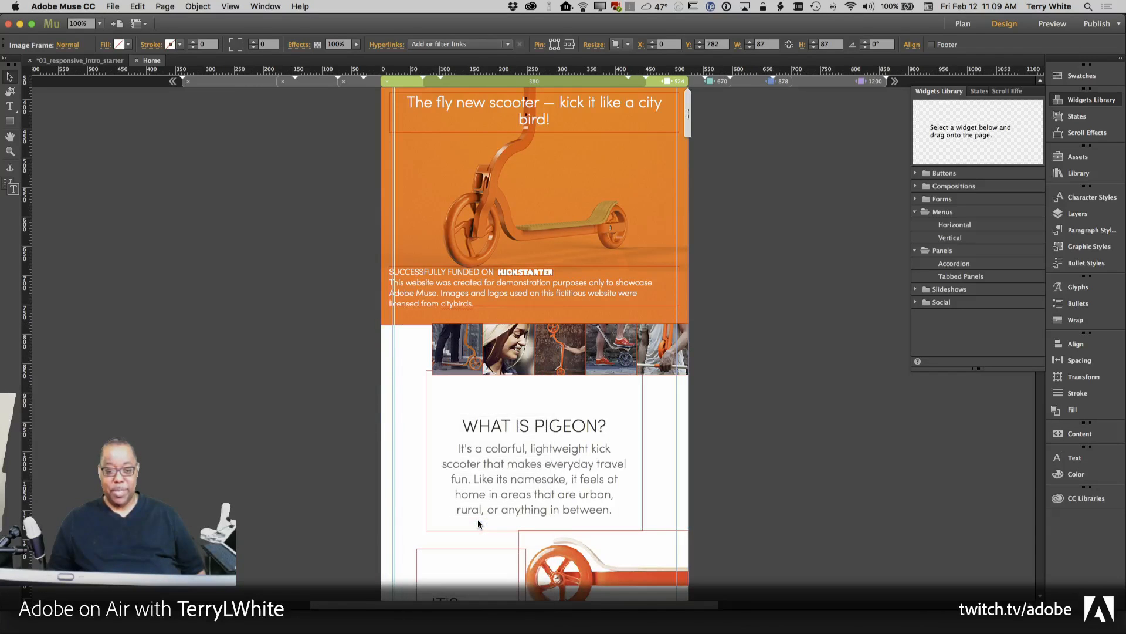
Hide the top image frames of the strip's last picture and its second picture in the 524 px breakpoint.
{"action": "left_click", "coordinate": [655, 345]}
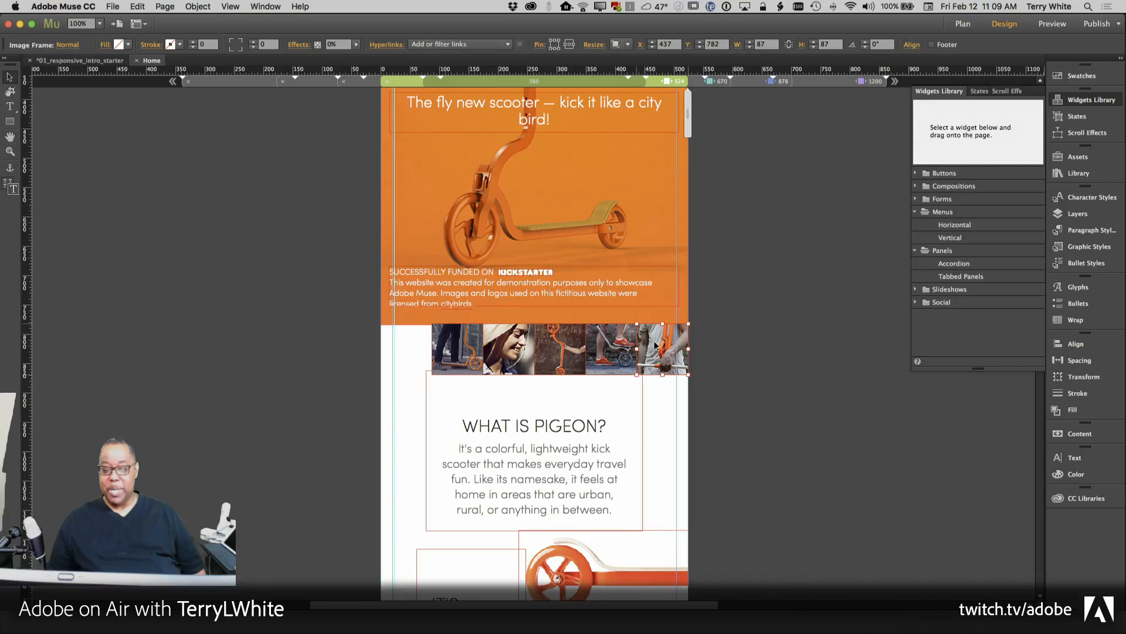
{"action": "right_click", "coordinate": [655, 344]}
{"action": "left_click", "coordinate": [685, 516]}
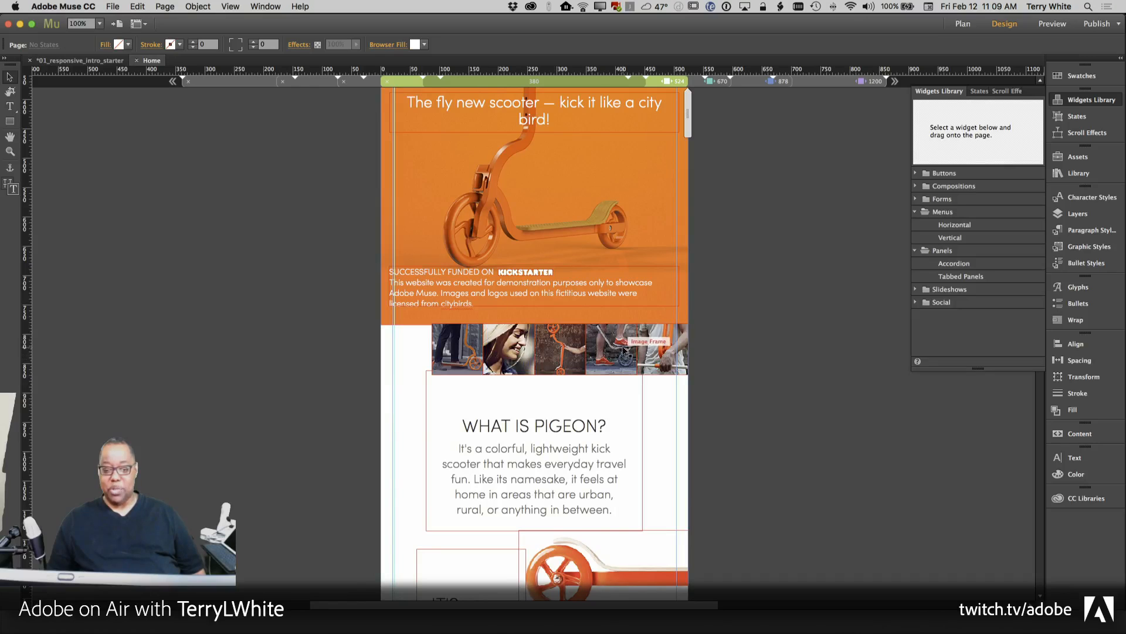
{"action": "left_click", "coordinate": [457, 348]}
{"action": "right_click", "coordinate": [457, 347]}
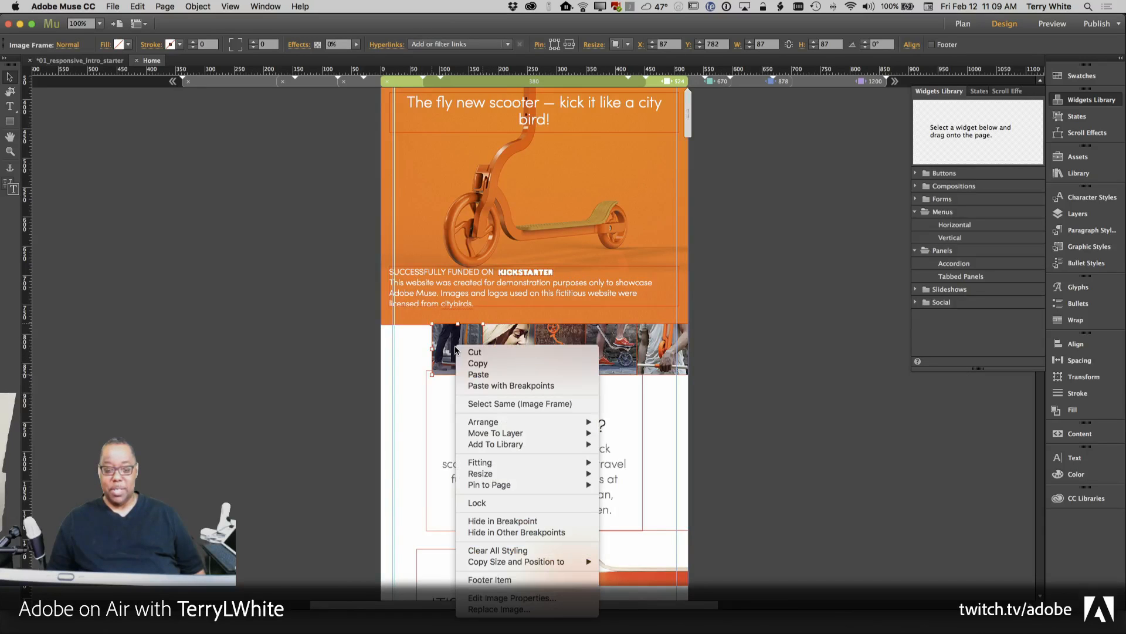
{"action": "left_click", "coordinate": [489, 522]}
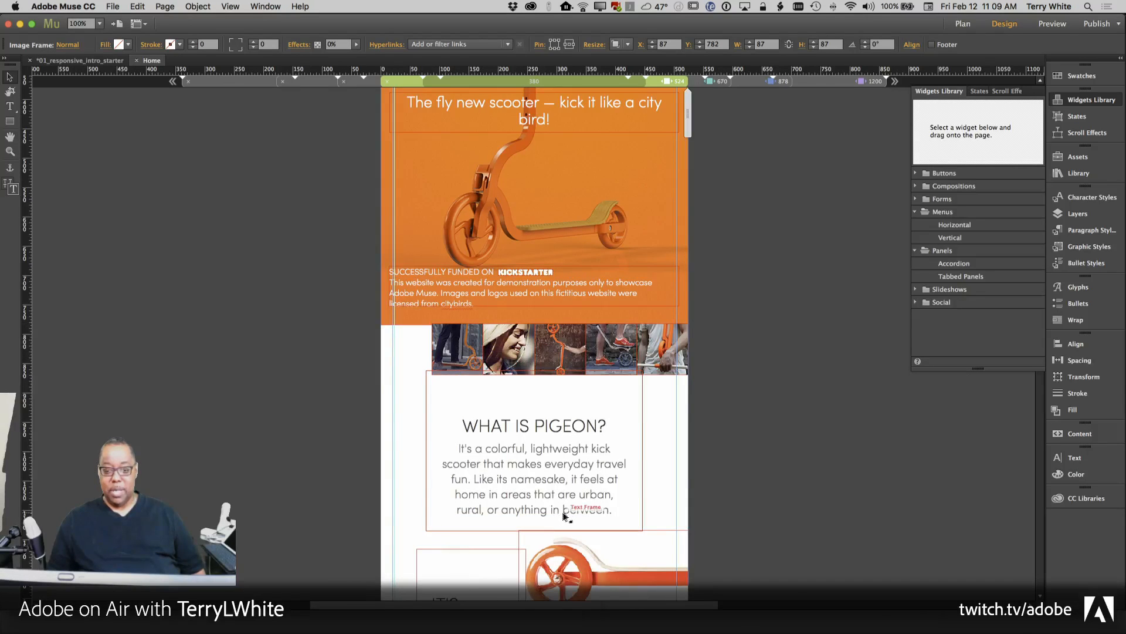
Hide the remaining frame of the strip's second picture in the 524 px breakpoint and move the woman's picture to the page's left edge.
{"action": "right_click", "coordinate": [456, 355]}
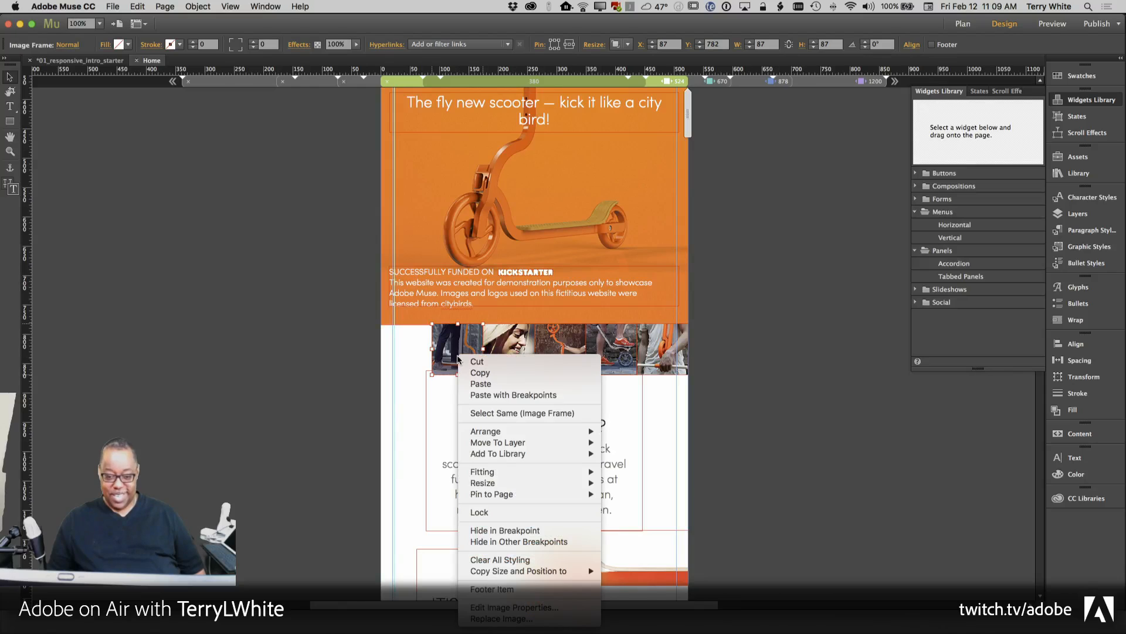
{"action": "left_click", "coordinate": [487, 530]}
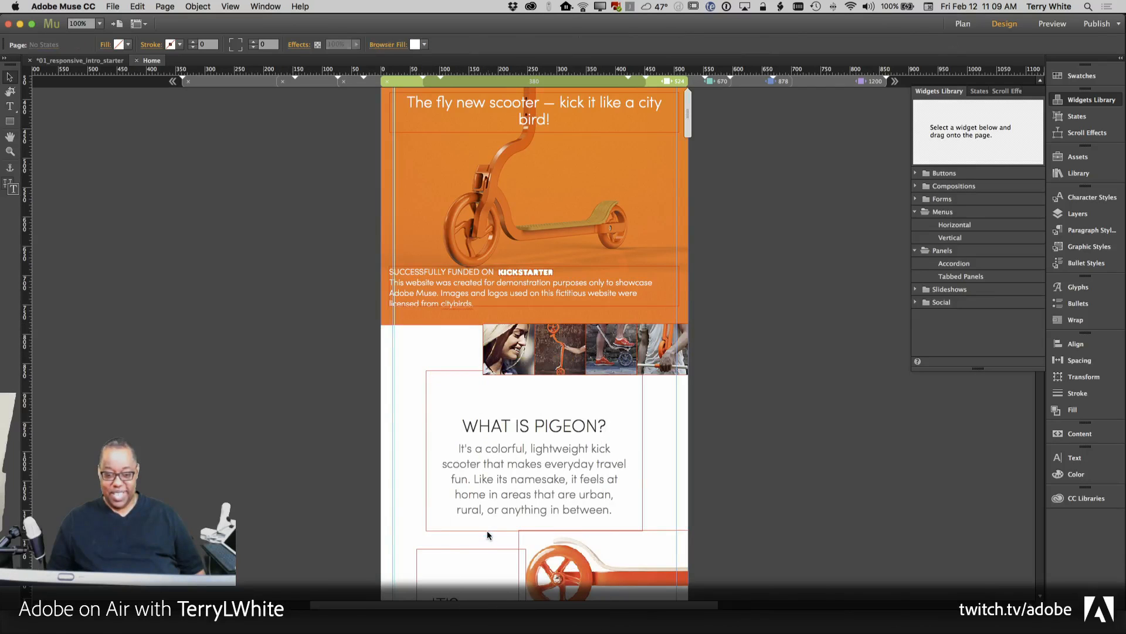
{"action": "left_click", "coordinate": [514, 354]}
{"action": "left_click_drag", "start_coordinate": [514, 354], "coordinate": [411, 356]}
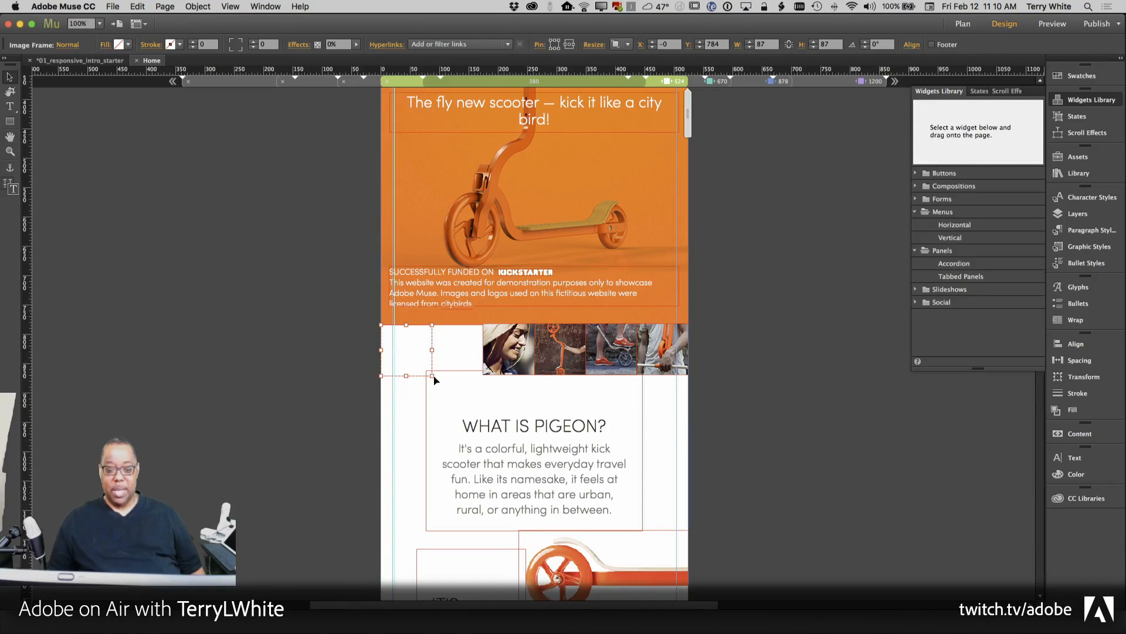
{"action": "key", "text": "super+z"}
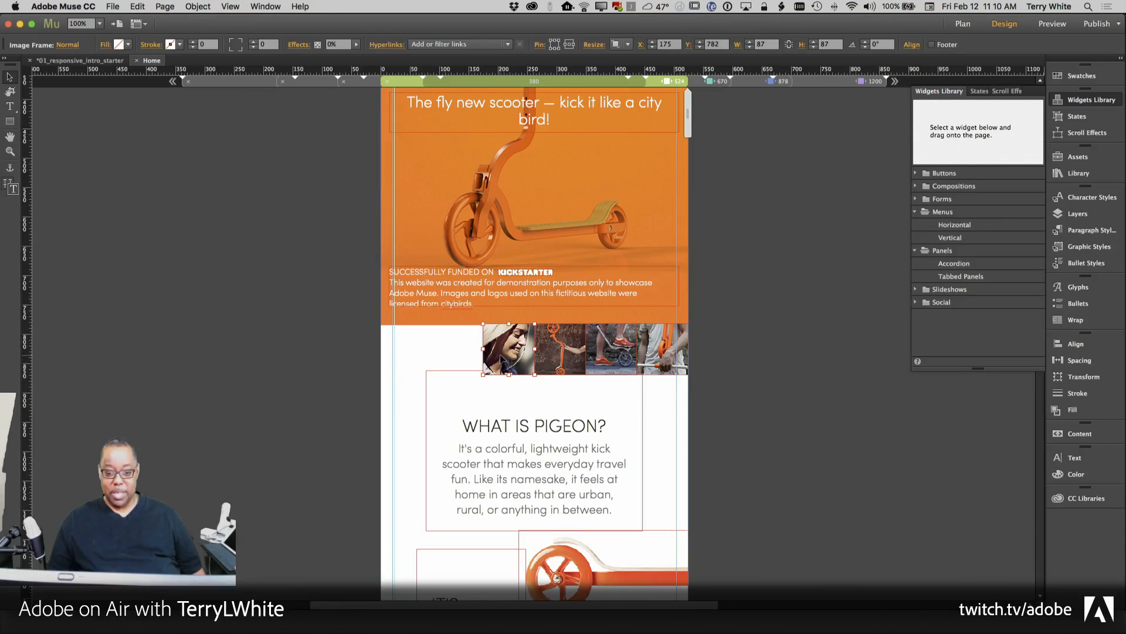
{"action": "left_click_drag", "start_coordinate": [502, 358], "coordinate": [426, 359]}
{"action": "key", "text": "super+z"}
{"action": "left_click_drag", "start_coordinate": [506, 359], "coordinate": [474, 356]}
{"action": "left_click", "coordinate": [452, 369]}
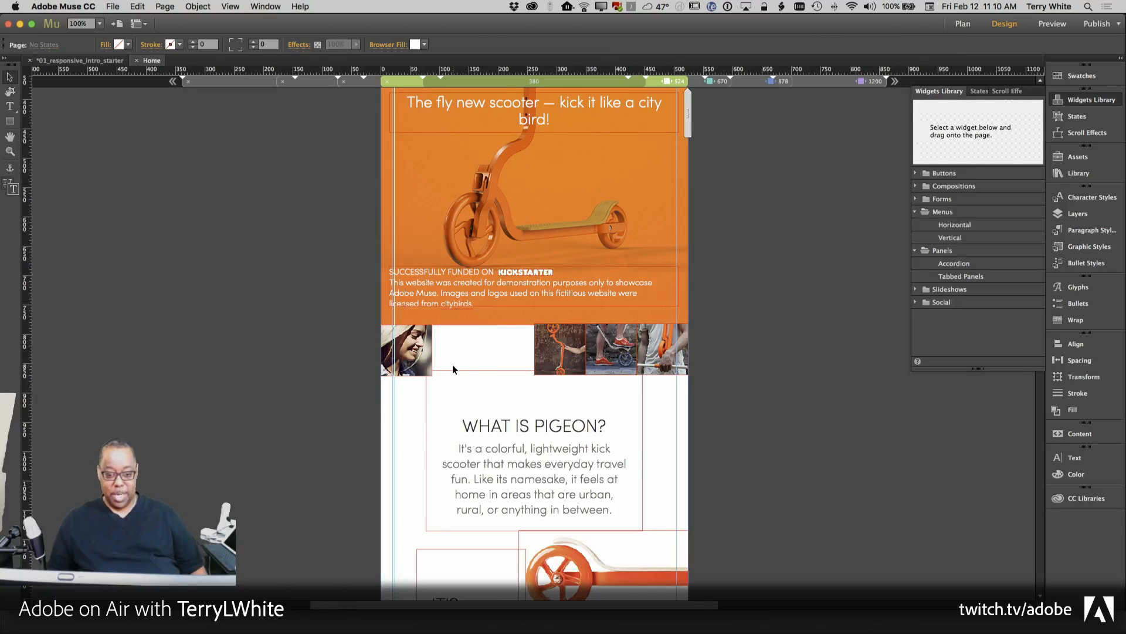
Try to enlarge the woman's picture to about 168 px square.
{"action": "left_click", "coordinate": [425, 365]}
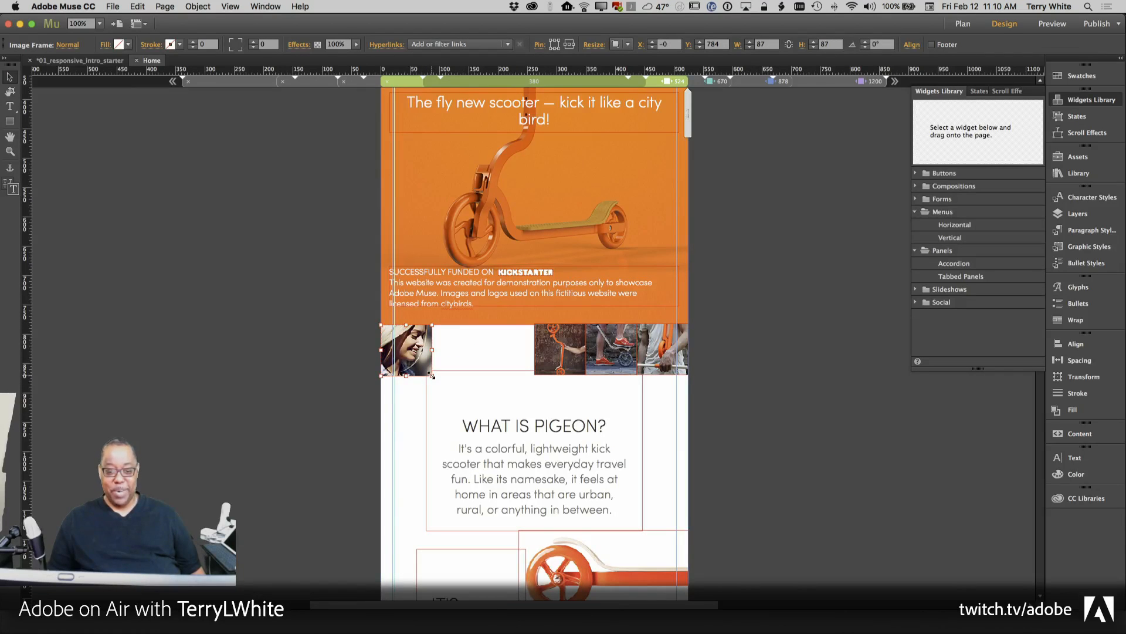
{"action": "left_click_drag", "start_coordinate": [432, 377], "coordinate": [480, 417]}
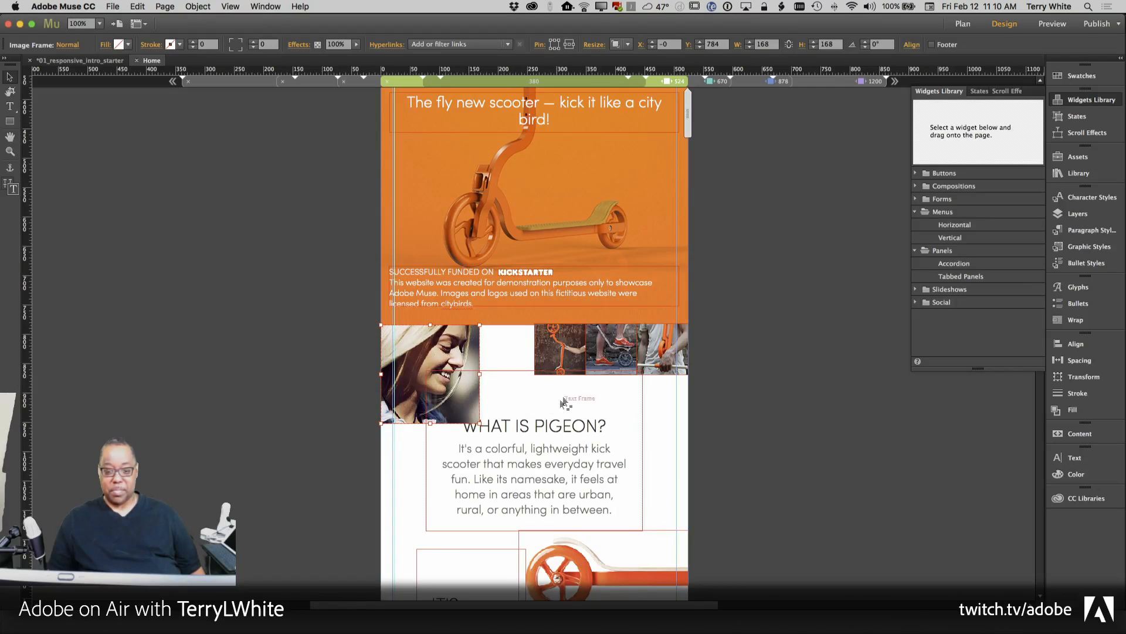
{"action": "left_click", "coordinate": [559, 354]}
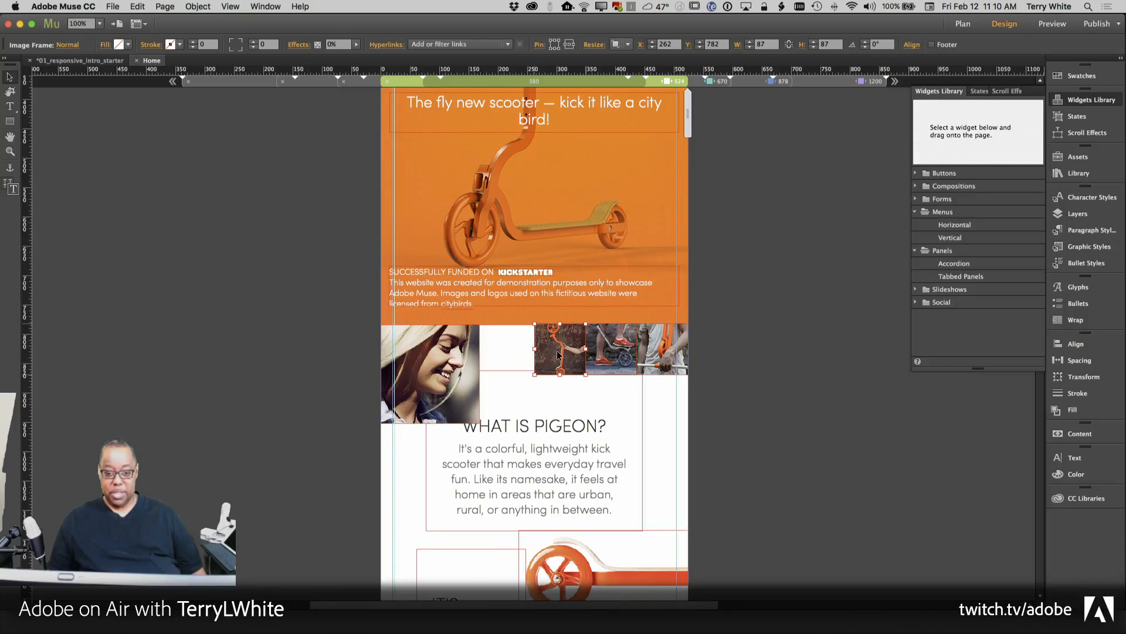
{"action": "key", "text": "super+z"}
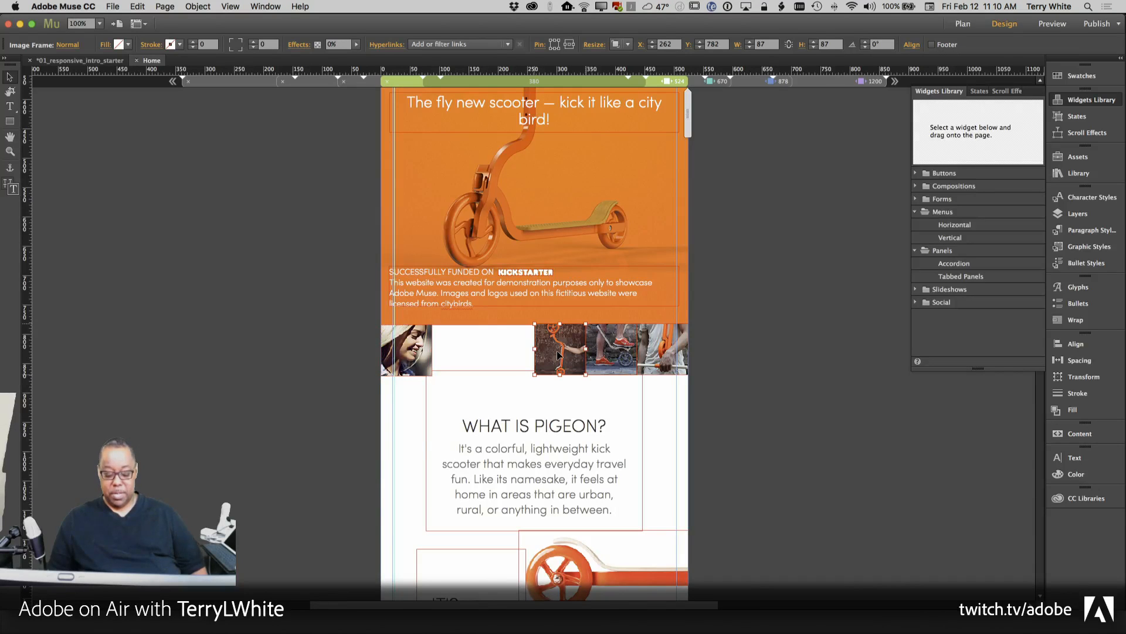
Delete the transparent top frames over the brick-wall scooter picture and the red-sneakers picture, keeping the strip's last picture.
{"action": "left_click", "coordinate": [558, 355], "text": "shift"}
{"action": "left_click", "coordinate": [627, 352]}
{"action": "key", "text": "Delete"}
{"action": "left_click", "coordinate": [660, 351]}
{"action": "key", "text": "Delete"}
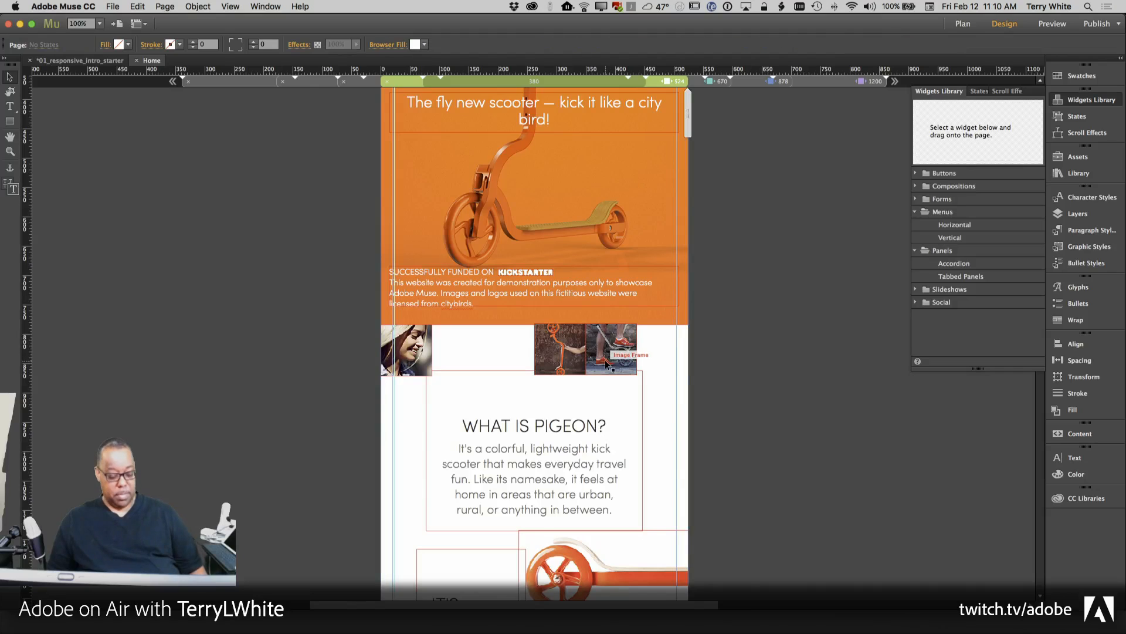
{"action": "key", "text": "super+z"}
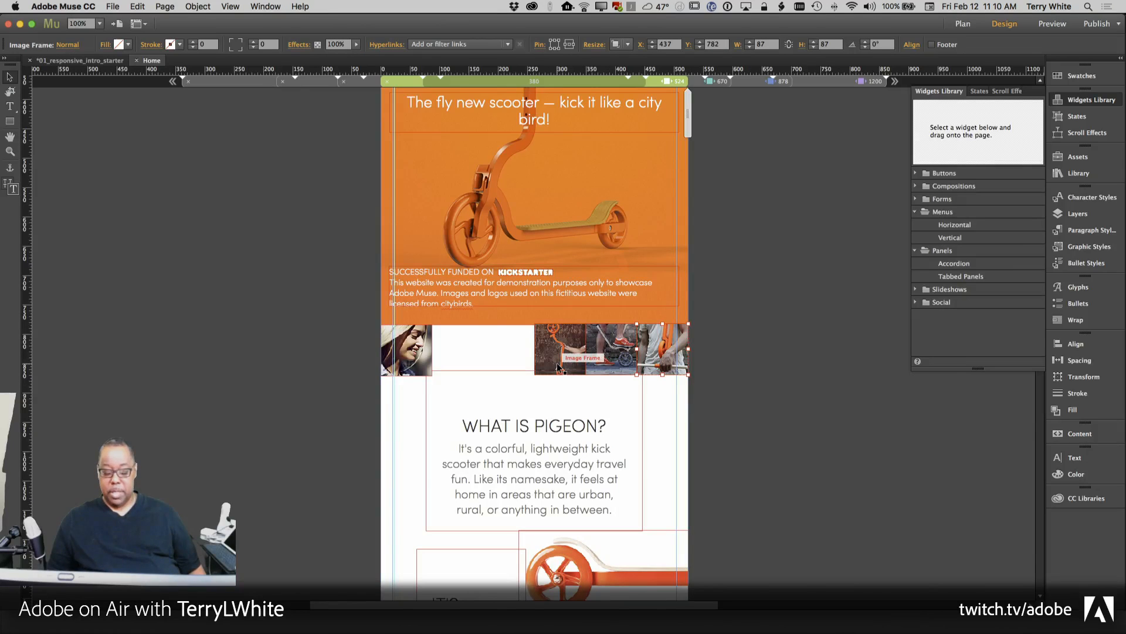
Try to enlarge all four remaining strip pictures together as a multiple selection.
{"action": "left_click", "coordinate": [558, 367]}
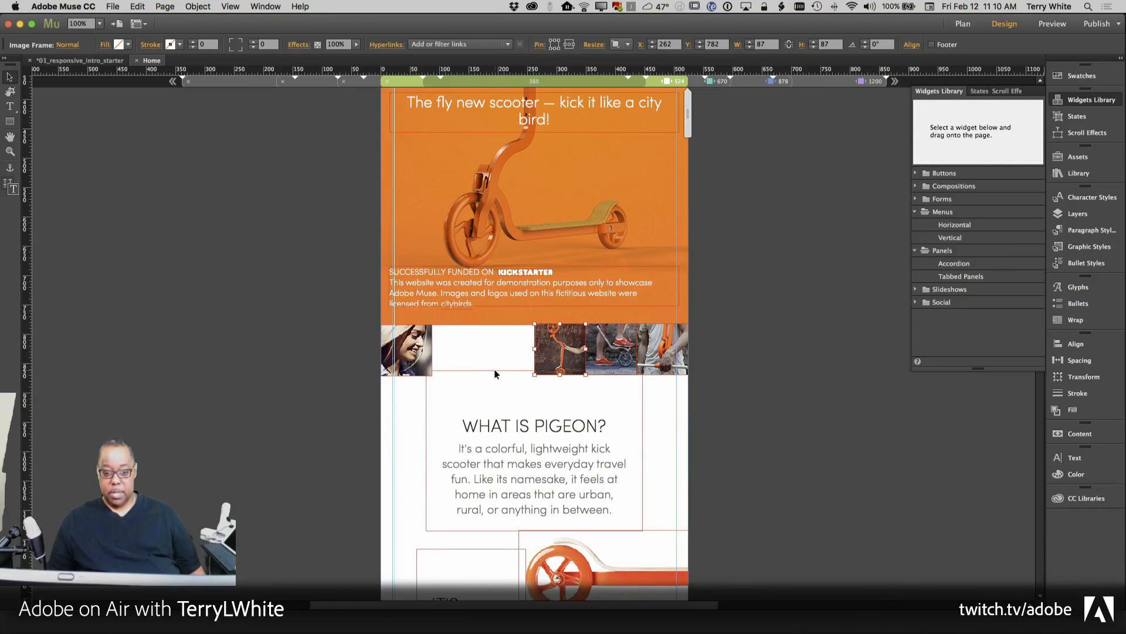
{"action": "left_click", "coordinate": [430, 363], "text": "shift"}
{"action": "left_click", "coordinate": [608, 362], "text": "shift"}
{"action": "left_click", "coordinate": [651, 359], "text": "shift"}
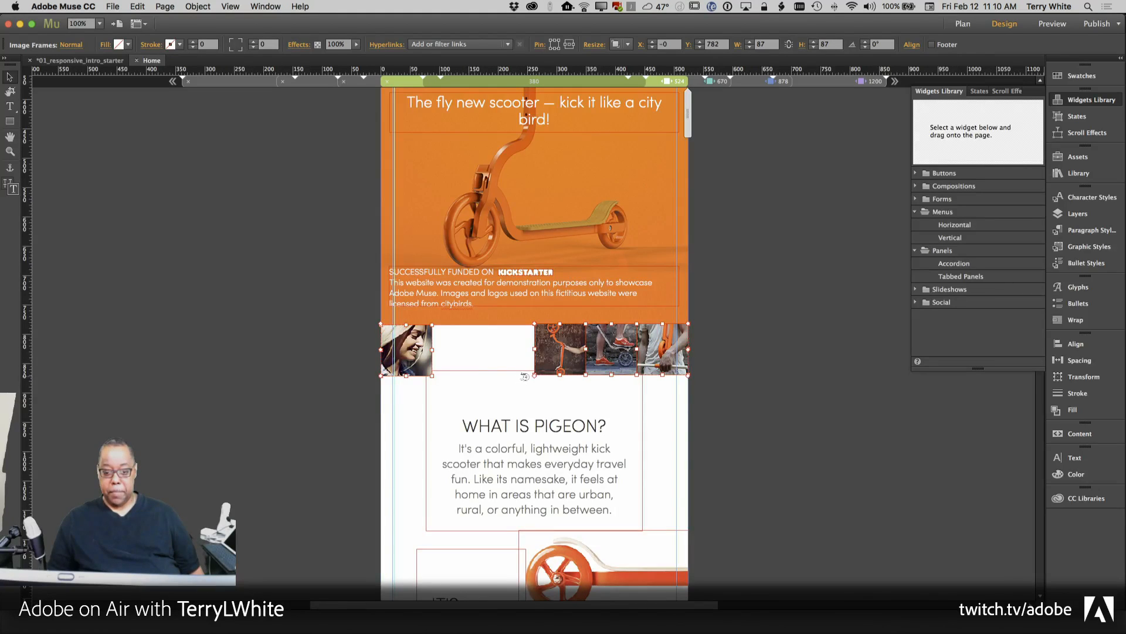
{"action": "left_click_drag", "start_coordinate": [432, 375], "coordinate": [443, 385]}
{"action": "key", "text": "super+z"}
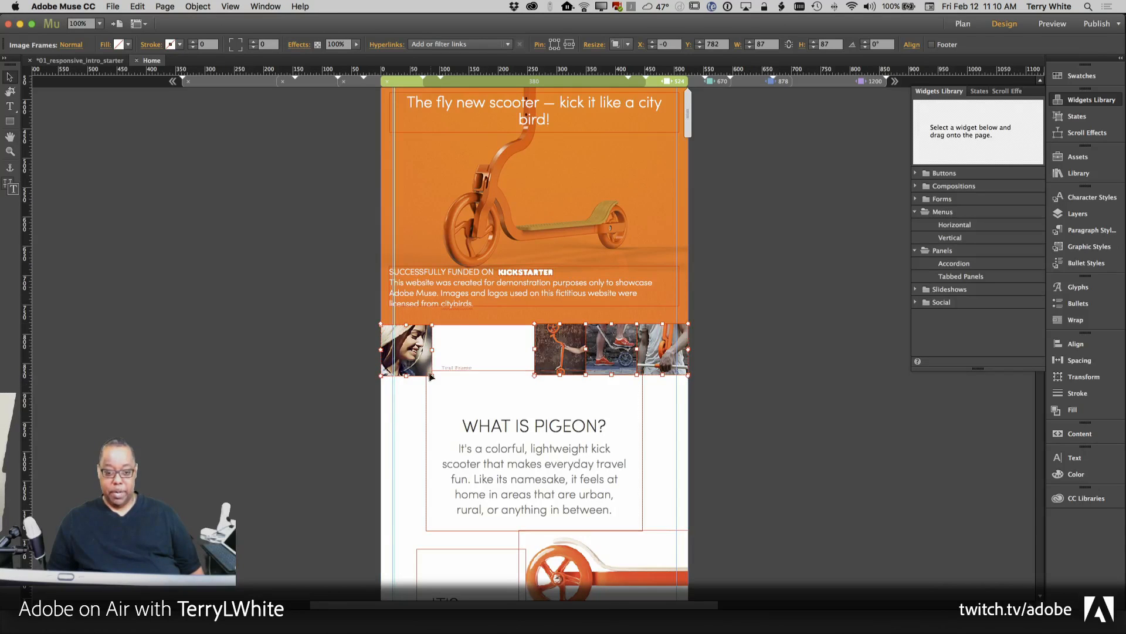
Enlarge the four remaining strip pictures individually to about 137–140 px square and line them up edge to edge.
{"action": "left_click", "coordinate": [446, 358]}
{"action": "left_click", "coordinate": [423, 364]}
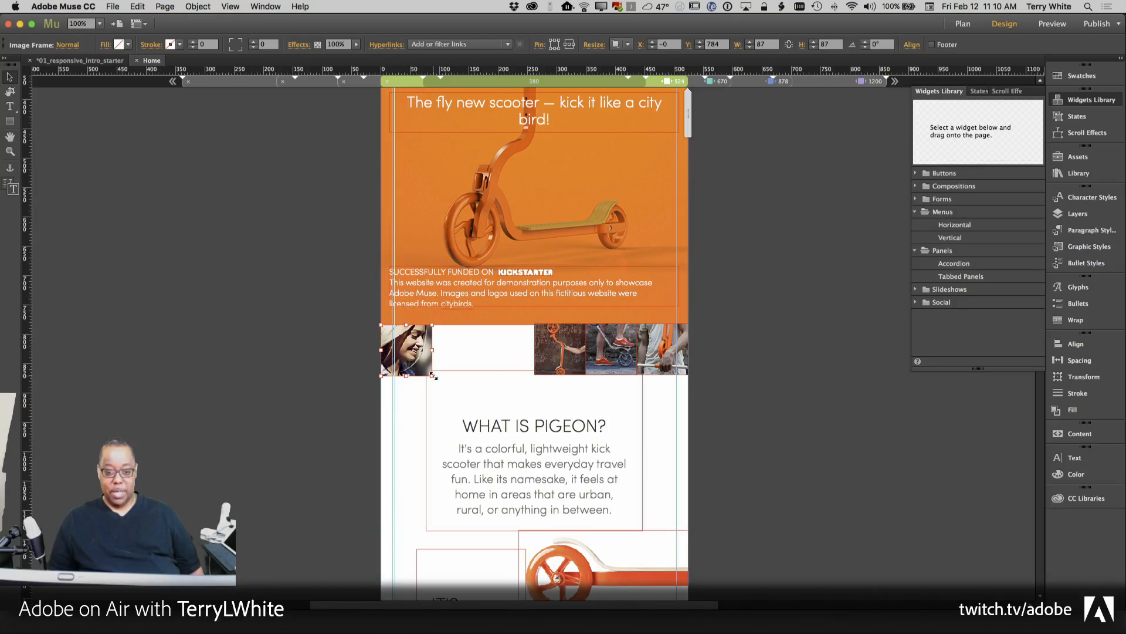
{"action": "left_click_drag", "start_coordinate": [431, 375], "coordinate": [462, 405]}
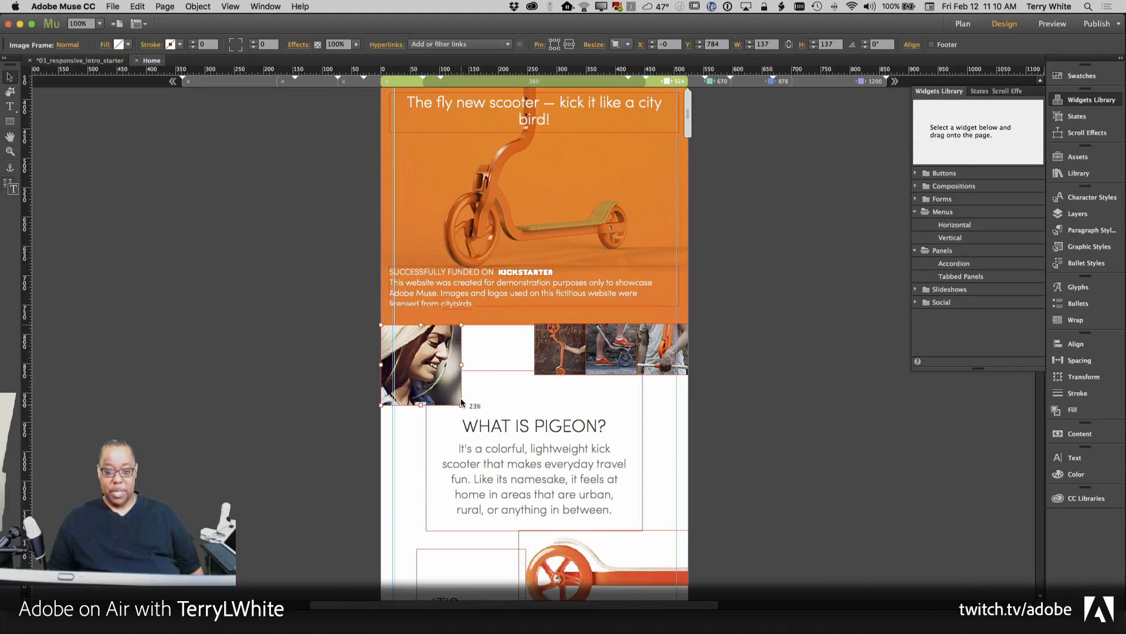
{"action": "left_click_drag", "start_coordinate": [562, 368], "coordinate": [543, 404]}
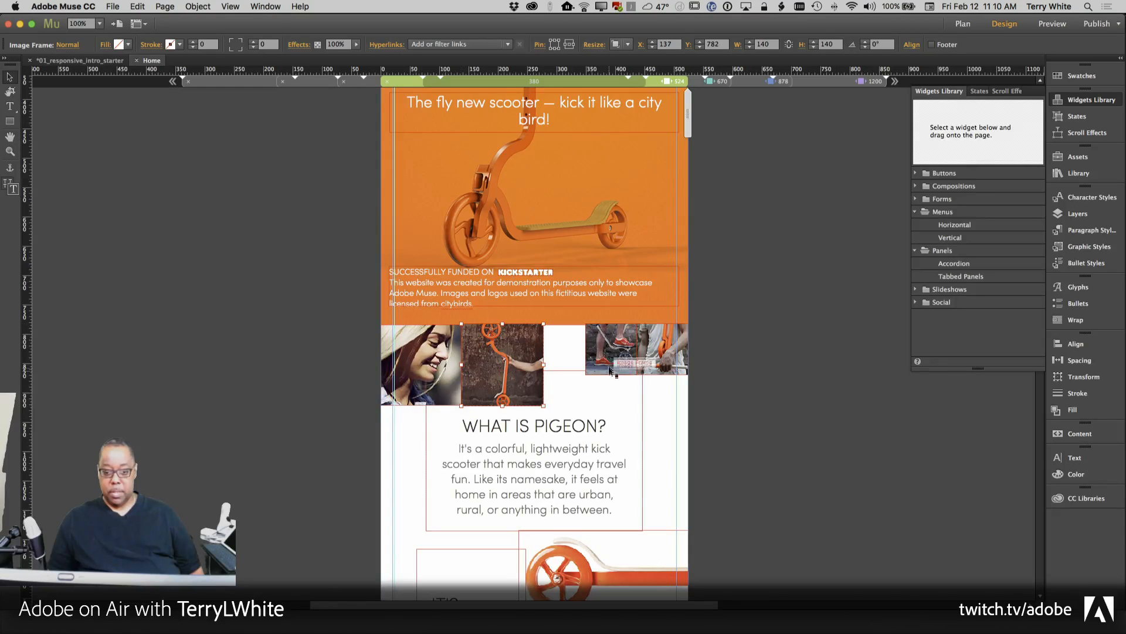
{"action": "left_click_drag", "start_coordinate": [610, 369], "coordinate": [623, 405]}
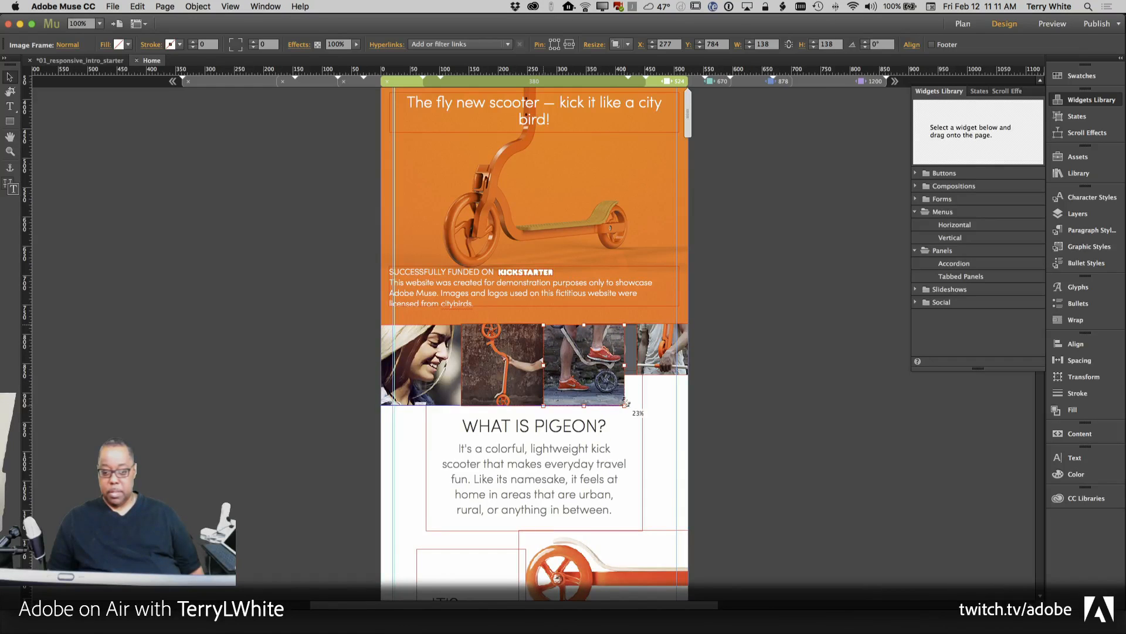
{"action": "left_click", "coordinate": [631, 360]}
{"action": "left_click_drag", "start_coordinate": [630, 360], "coordinate": [707, 405]}
Shrink the woman's picture and the brick-wall scooter picture to about 121 px square, with the second one starting at X 121.
{"action": "left_click", "coordinate": [455, 397]}
{"action": "left_click_drag", "start_coordinate": [460, 404], "coordinate": [481, 381]}
{"action": "left_click", "coordinate": [487, 393]}
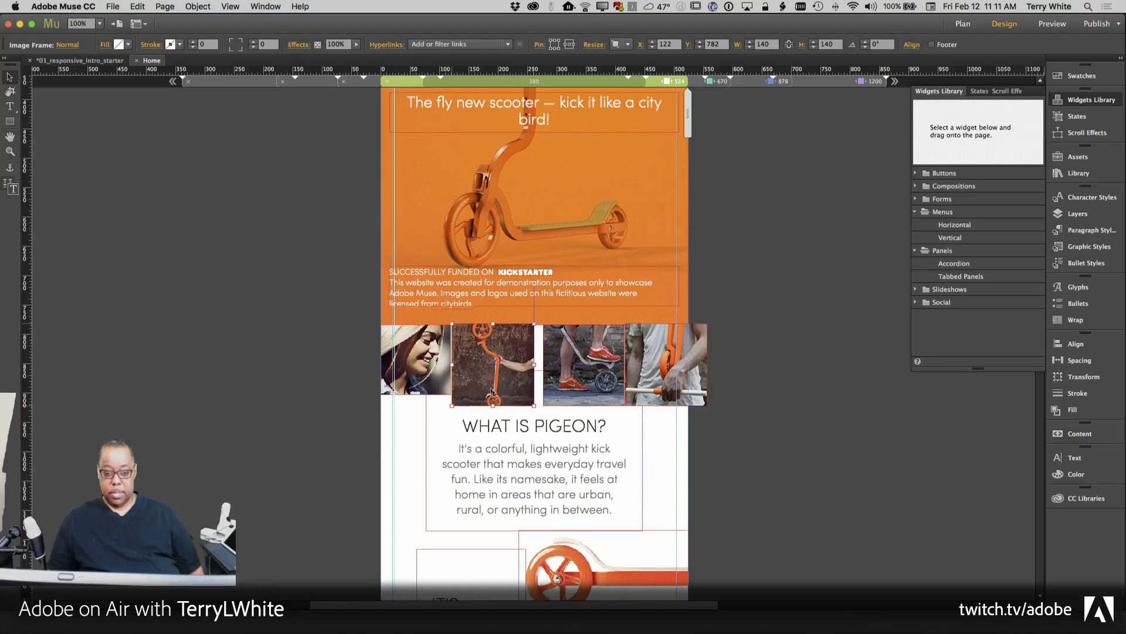
{"action": "key", "text": "Left"}
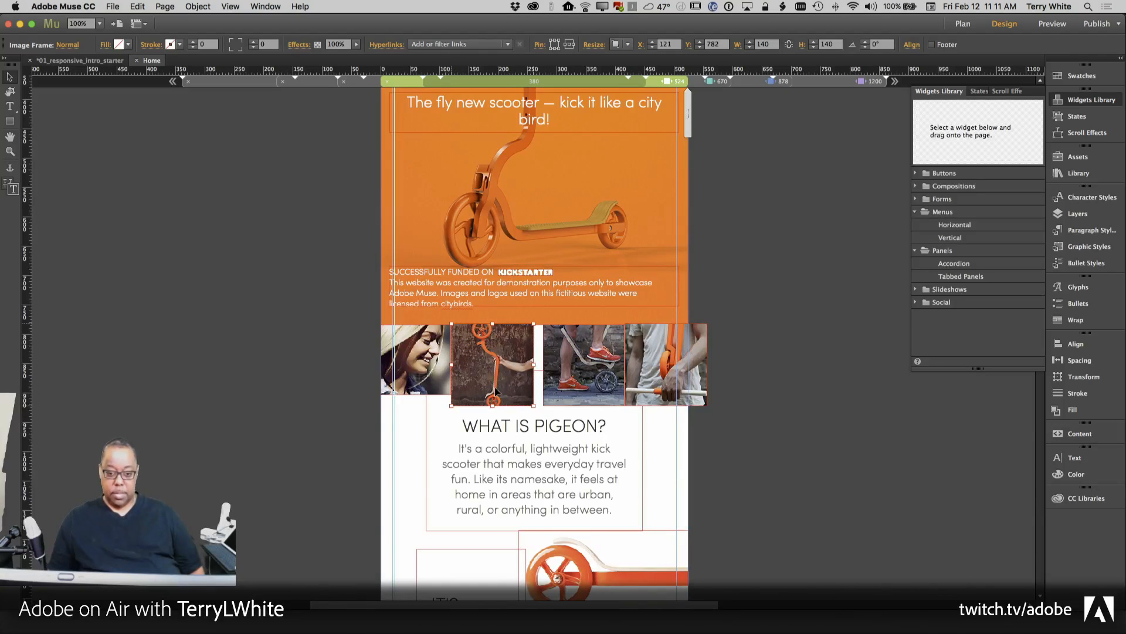
{"action": "left_click_drag", "start_coordinate": [533, 404], "coordinate": [547, 384]}
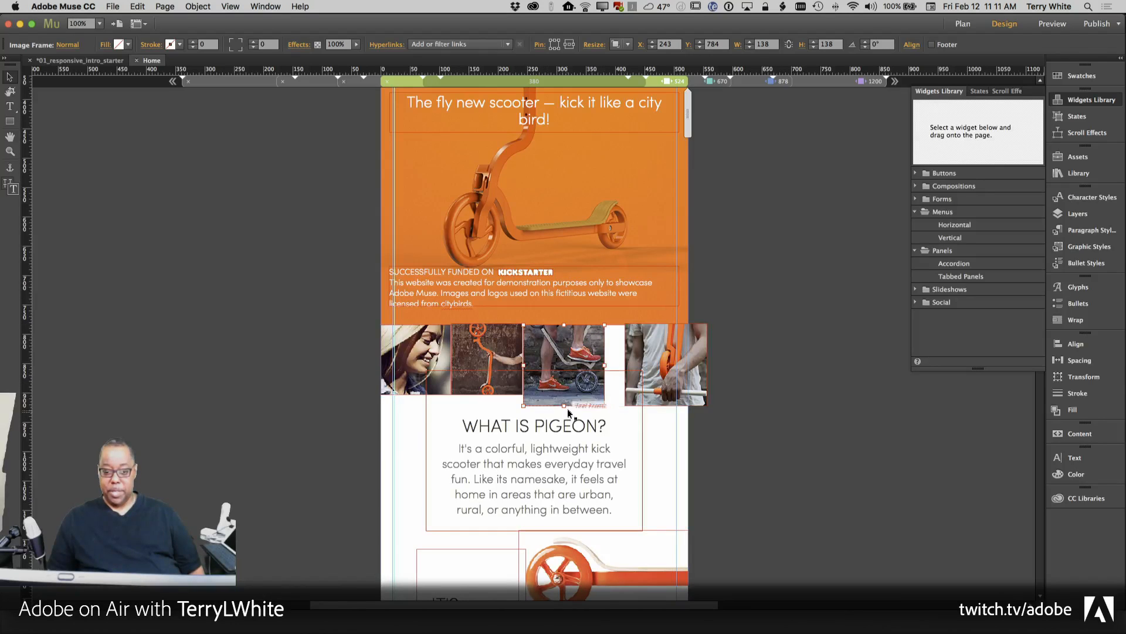
Set the red-sneakers picture at X 242, Y 783 and the last picture at X 363, shrinking both to about 122 px square.
{"action": "key", "text": "Up"}
{"action": "key", "text": "Left"}
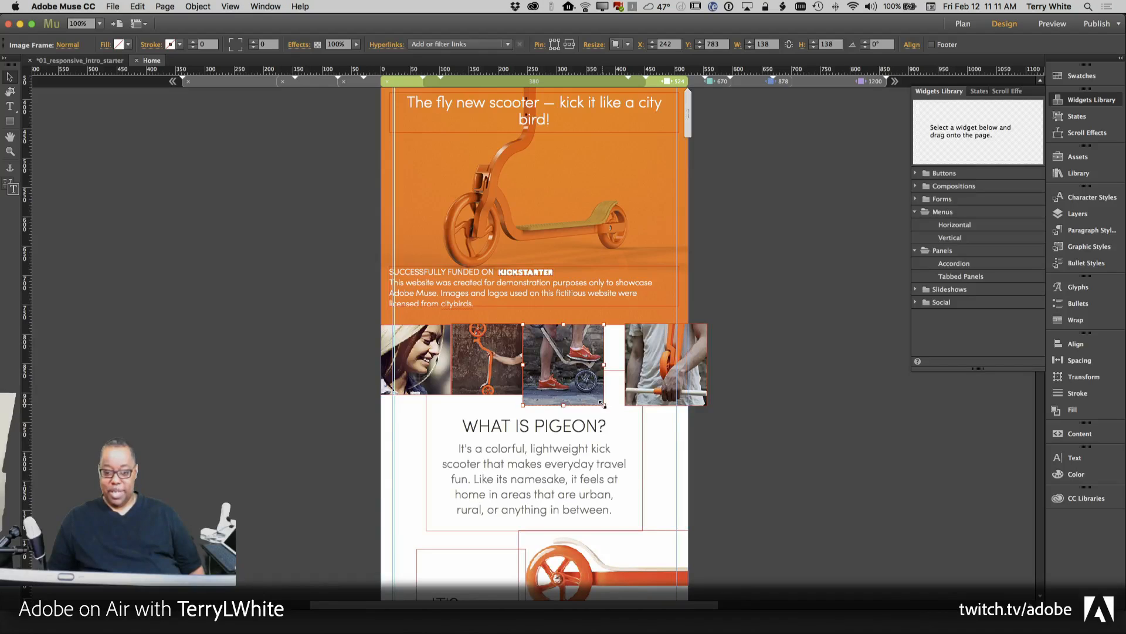
{"action": "left_click_drag", "start_coordinate": [604, 404], "coordinate": [625, 369]}
{"action": "left_click", "coordinate": [641, 370]}
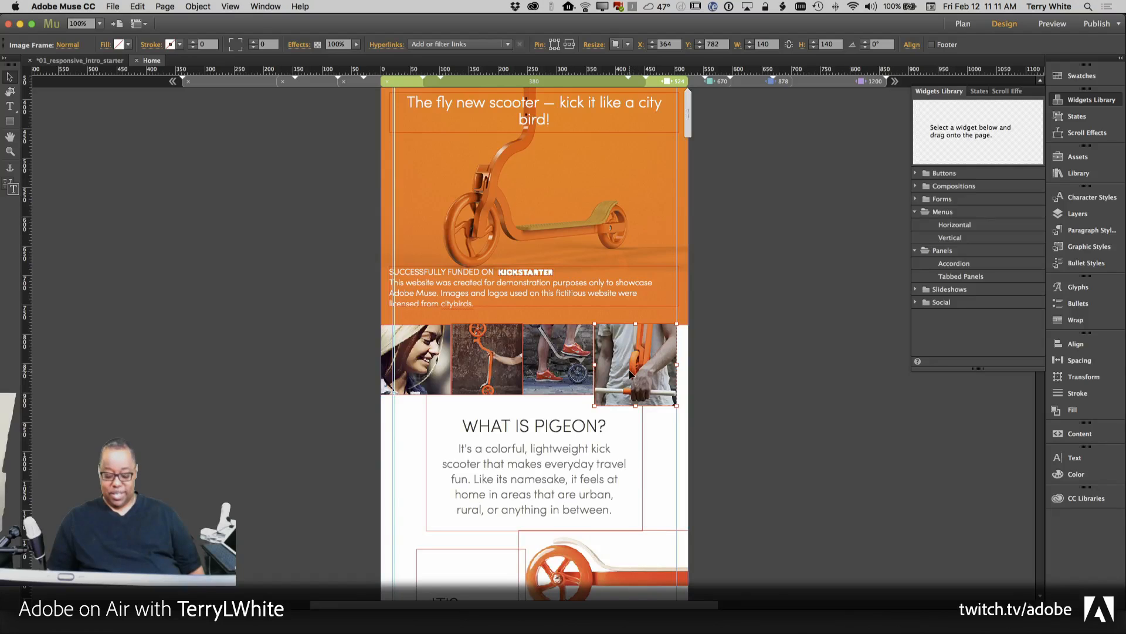
{"action": "key", "text": "Left"}
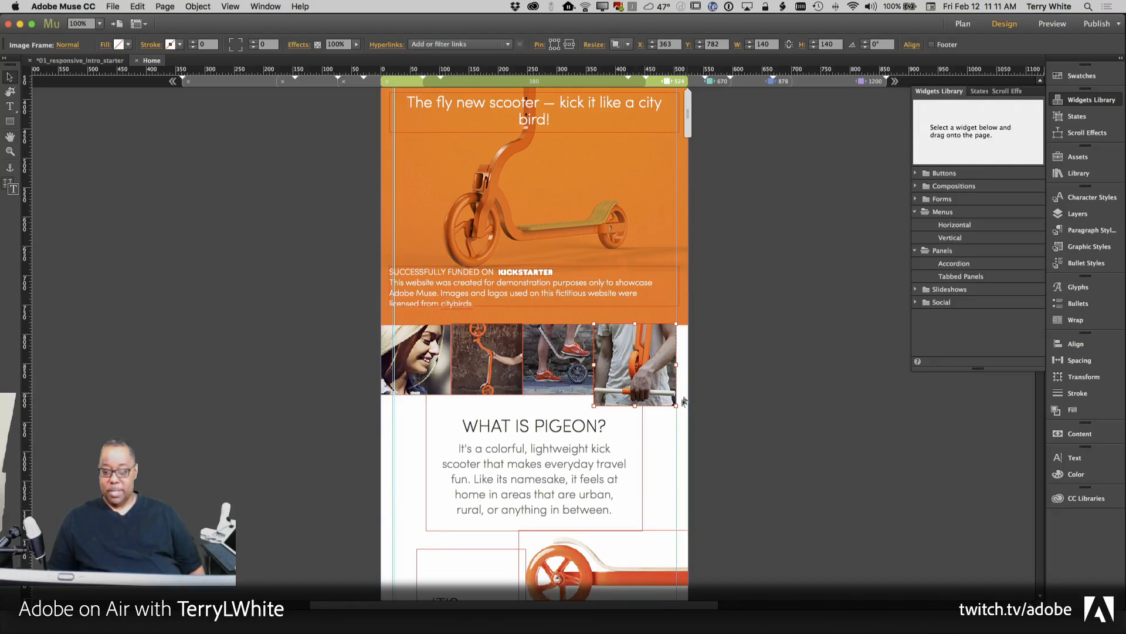
{"action": "left_click_drag", "start_coordinate": [676, 404], "coordinate": [665, 394]}
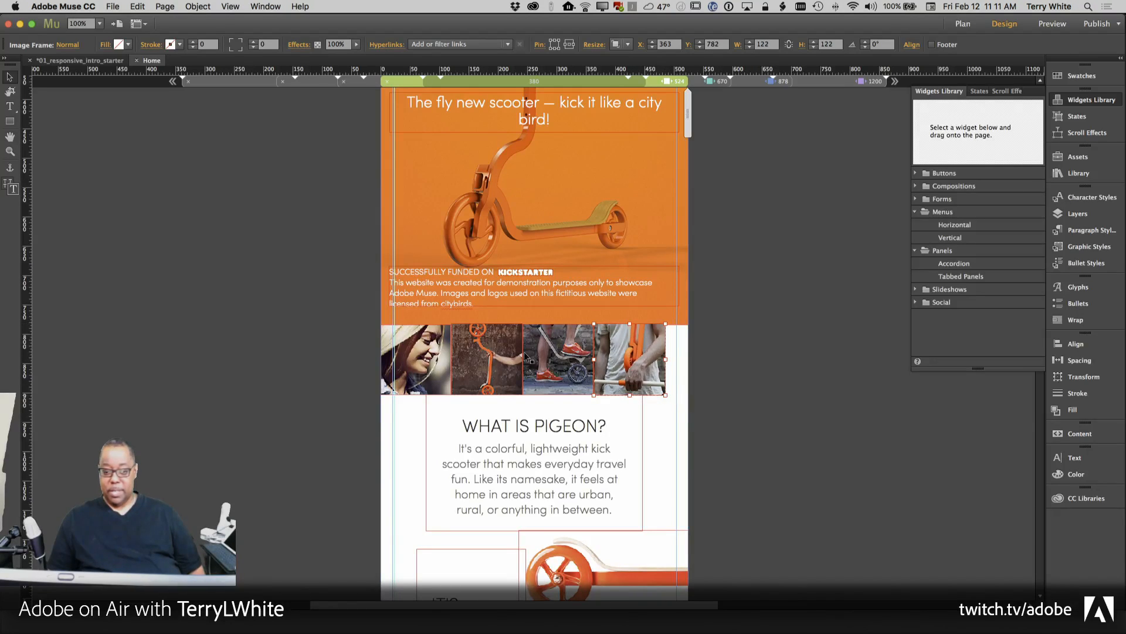
Group the four strip pictures and scale the group to about 525 × 132 px so it spans the page width.
{"action": "left_click", "coordinate": [553, 358], "text": "shift"}
{"action": "left_click", "coordinate": [492, 358], "text": "shift"}
{"action": "left_click", "coordinate": [433, 358], "text": "shift"}
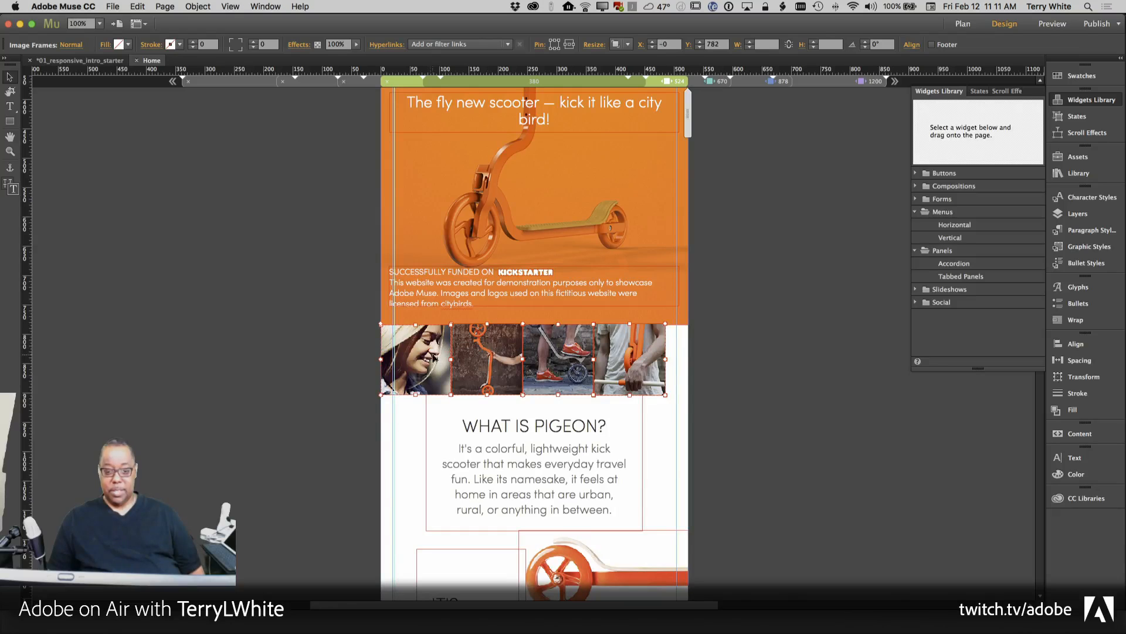
{"action": "key", "text": "super+g"}
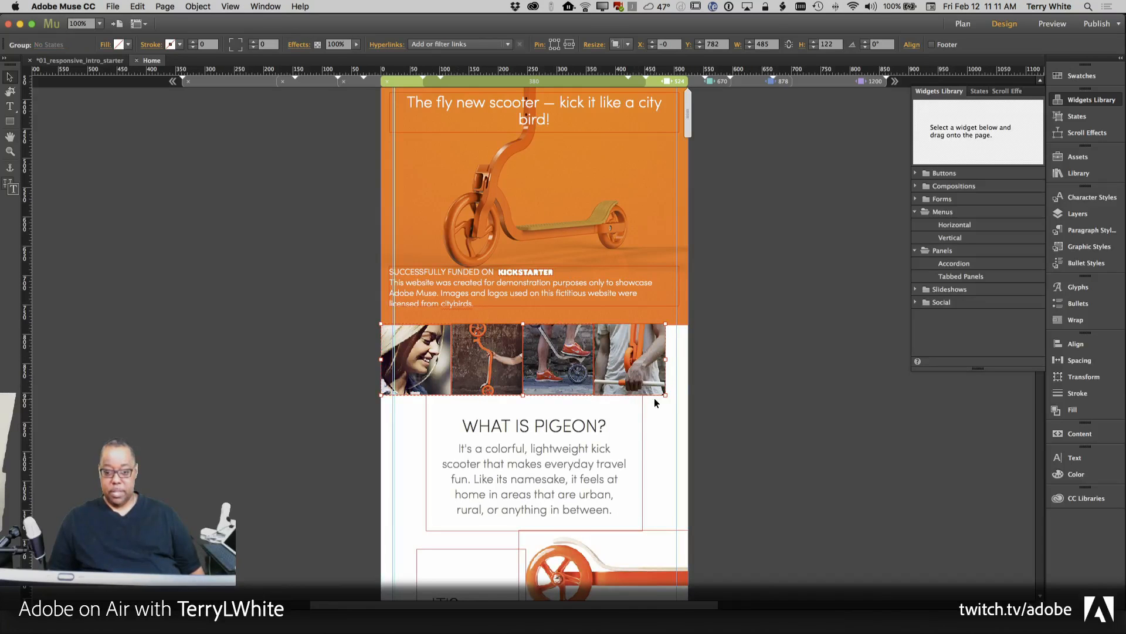
{"action": "left_click_drag", "start_coordinate": [666, 396], "coordinate": [673, 401]}
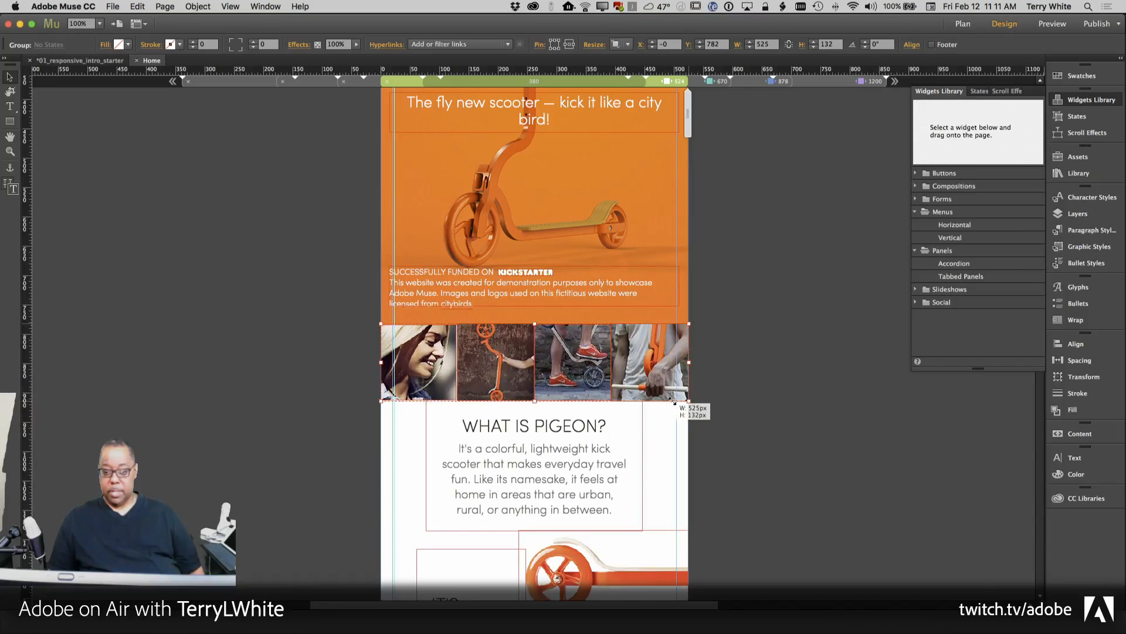
Move the "What is Pigeon?" text frame down to X 77, Y 914, directly below the image strip.
{"action": "left_click", "coordinate": [543, 432]}
{"action": "left_click_drag", "start_coordinate": [534, 403], "coordinate": [532, 377]}
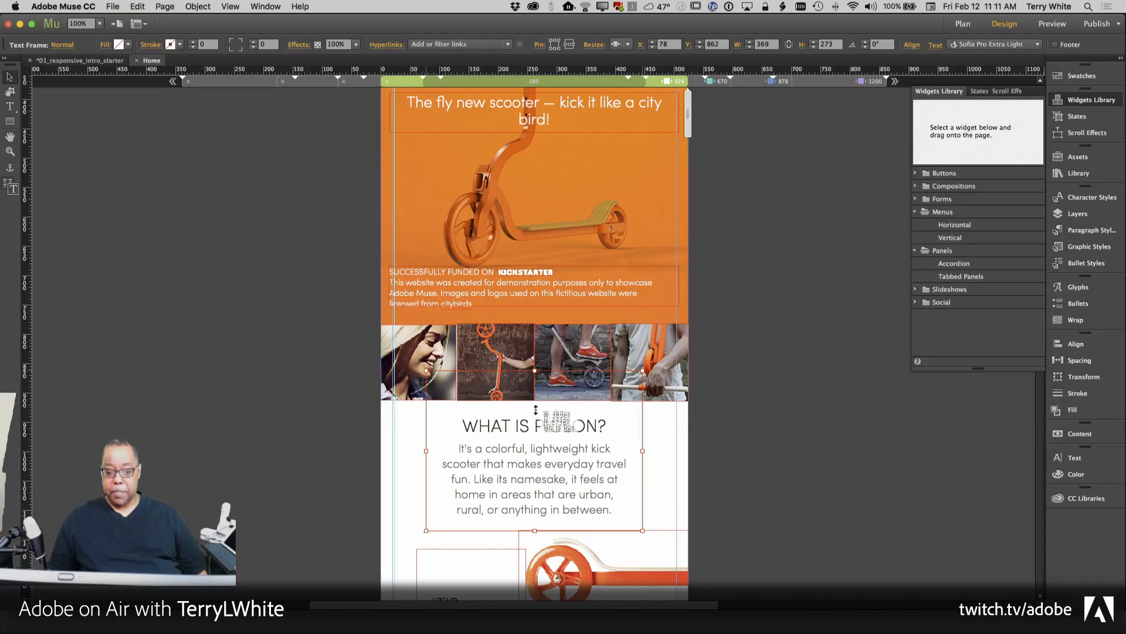
{"action": "left_click_drag", "start_coordinate": [532, 438], "coordinate": [527, 462]}
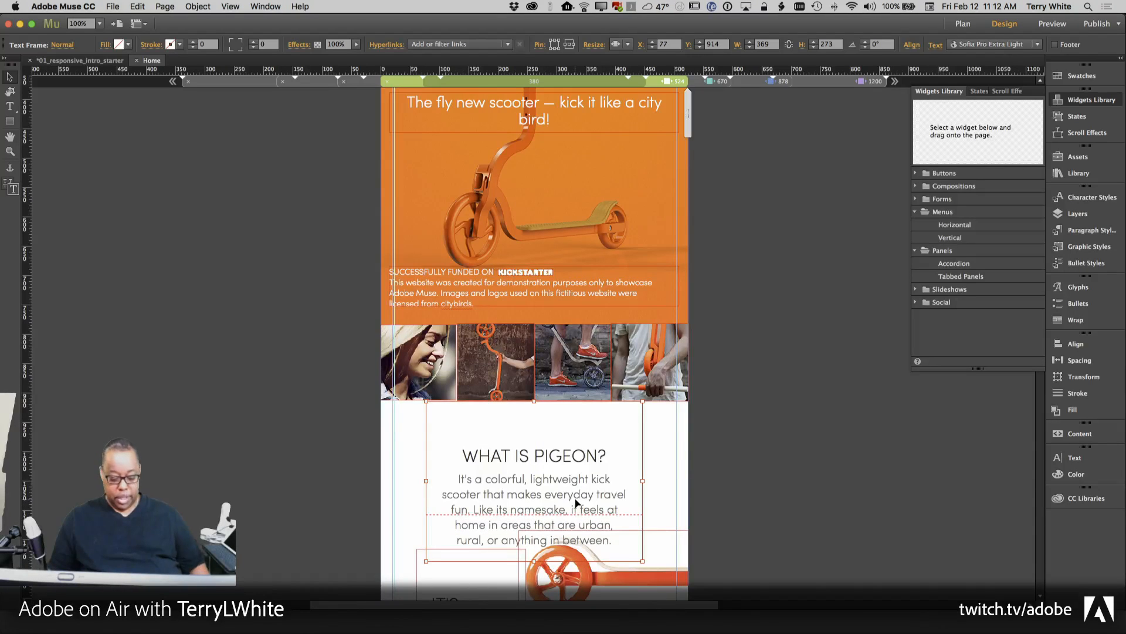
{"action": "key", "text": "Delete"}
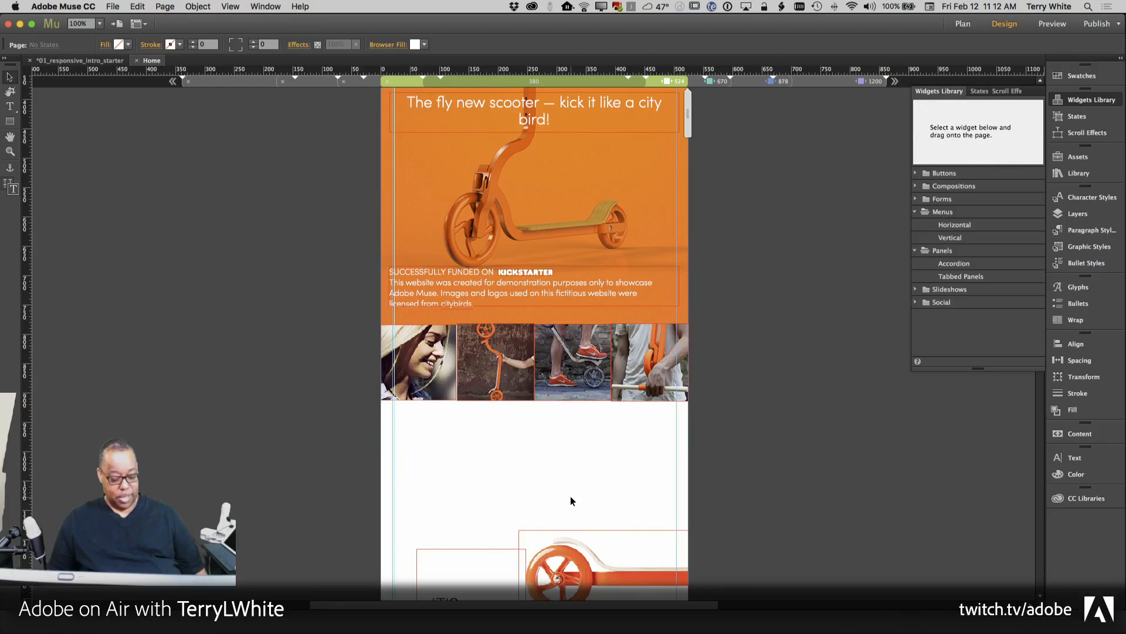
{"action": "key", "text": "super+z"}
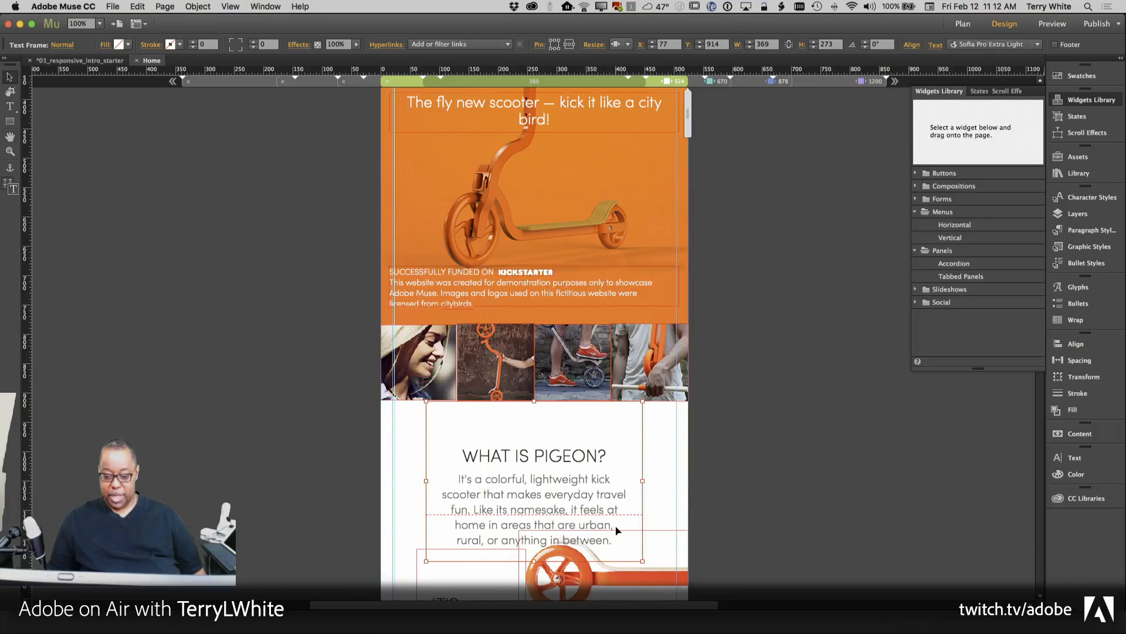
Try to shorten the "What is Pigeon?" text frame by lowering its top edge.
{"action": "scroll", "coordinate": [616, 530], "scroll_direction": "down", "scroll_amount": 3}
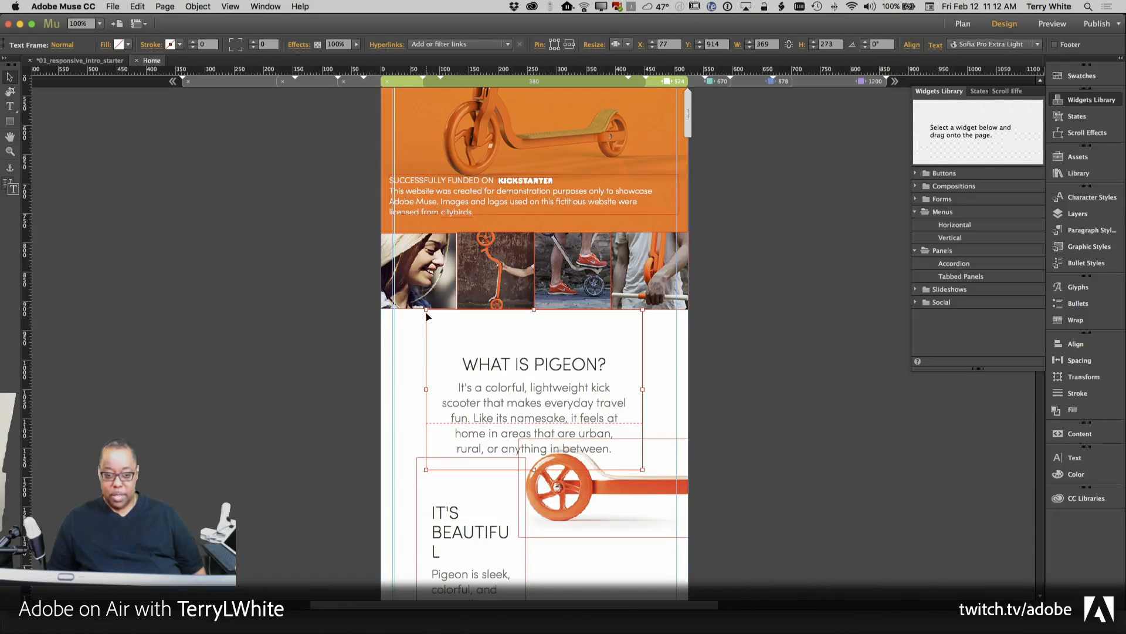
{"action": "double_click", "coordinate": [484, 336]}
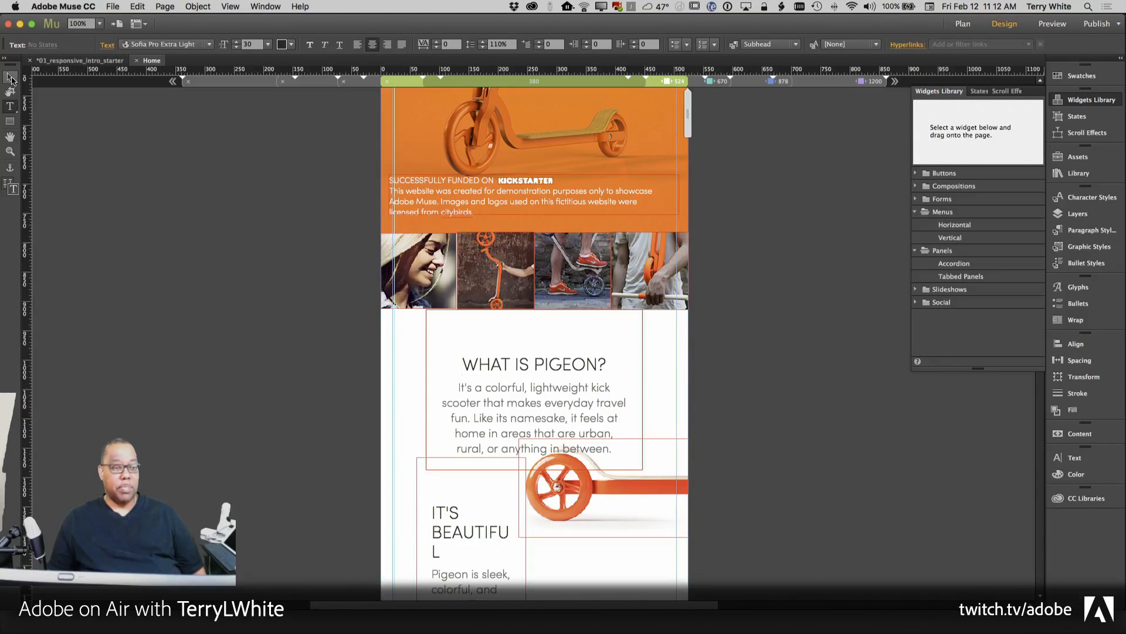
{"action": "key", "text": "Escape"}
{"action": "left_click_drag", "start_coordinate": [533, 309], "coordinate": [535, 344]}
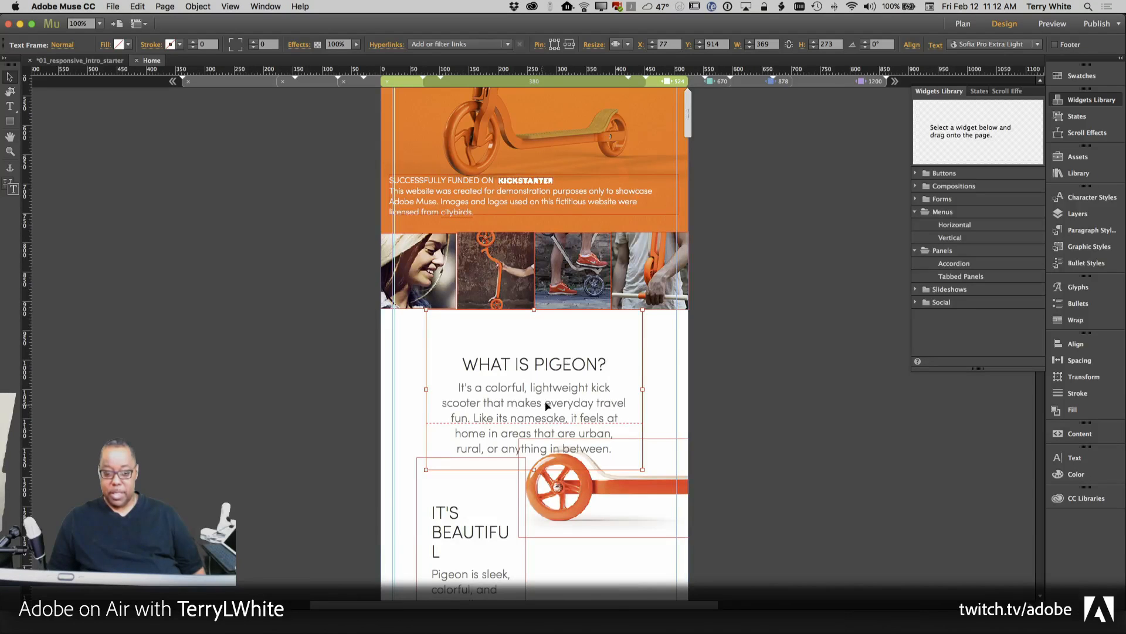
Try moving the "What is Pigeon?" text frame up to X 77, Y 848 so its heading sits closer to the image strip.
{"action": "left_click_drag", "start_coordinate": [546, 405], "coordinate": [546, 366]}
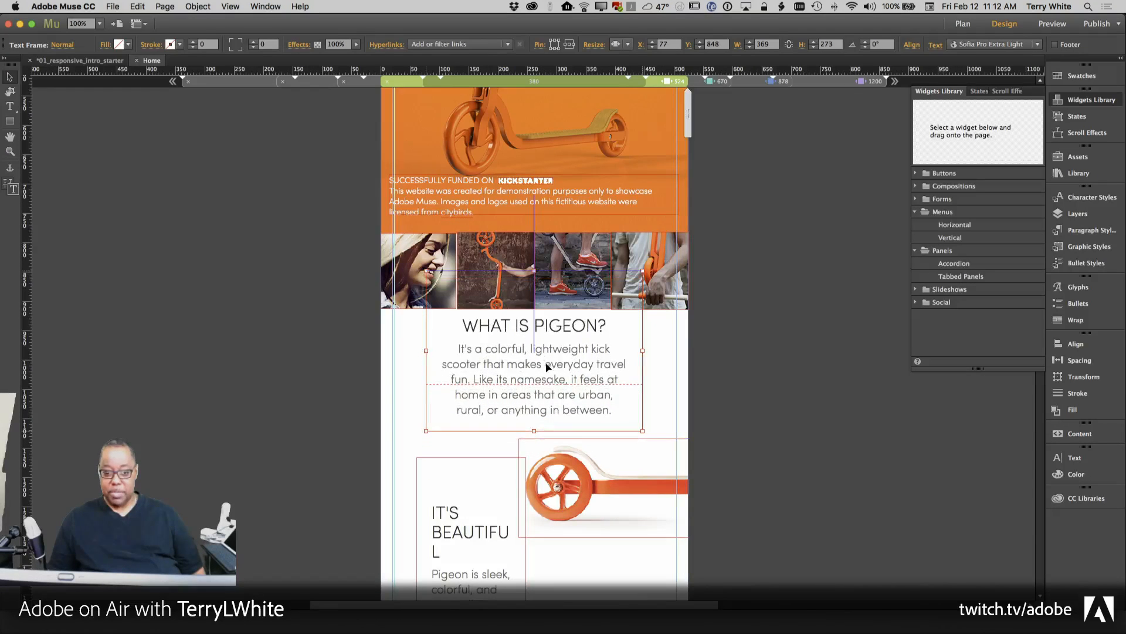
{"action": "left_click", "coordinate": [656, 457]}
{"action": "scroll", "coordinate": [742, 452], "scroll_direction": "down", "scroll_amount": 15}
{"action": "scroll", "coordinate": [743, 454], "scroll_direction": "up", "scroll_amount": 20}
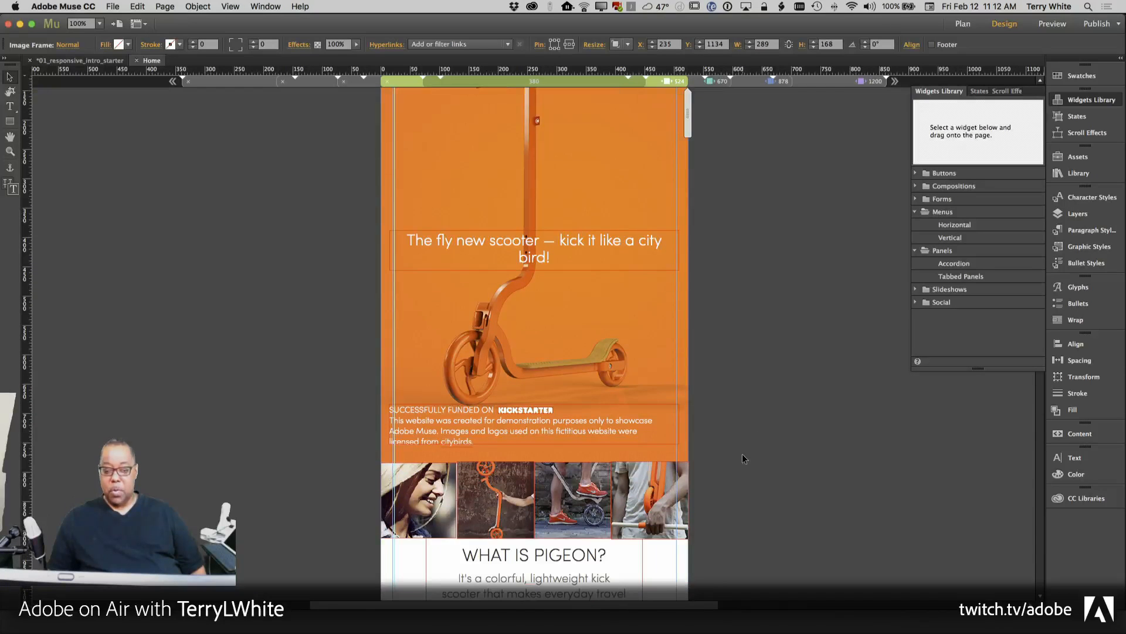
{"action": "scroll", "coordinate": [742, 458], "scroll_direction": "down", "scroll_amount": 5}
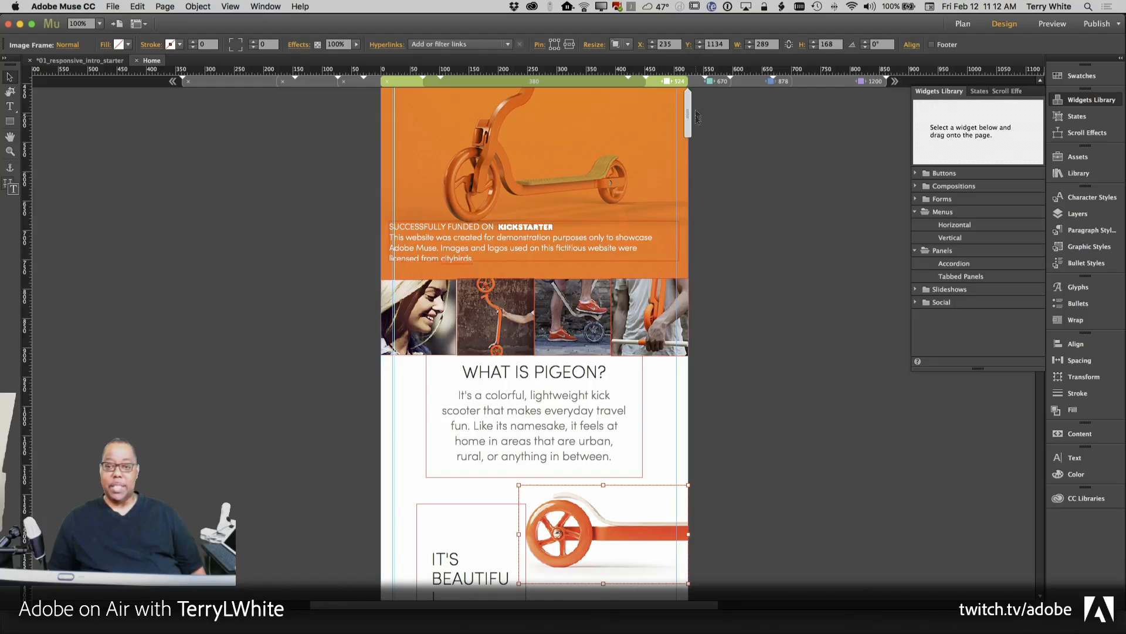
Compare the page at the 670 and 524 breakpoints and undo the last move of the "What is Pigeon?" text frame.
{"action": "left_click", "coordinate": [697, 81]}
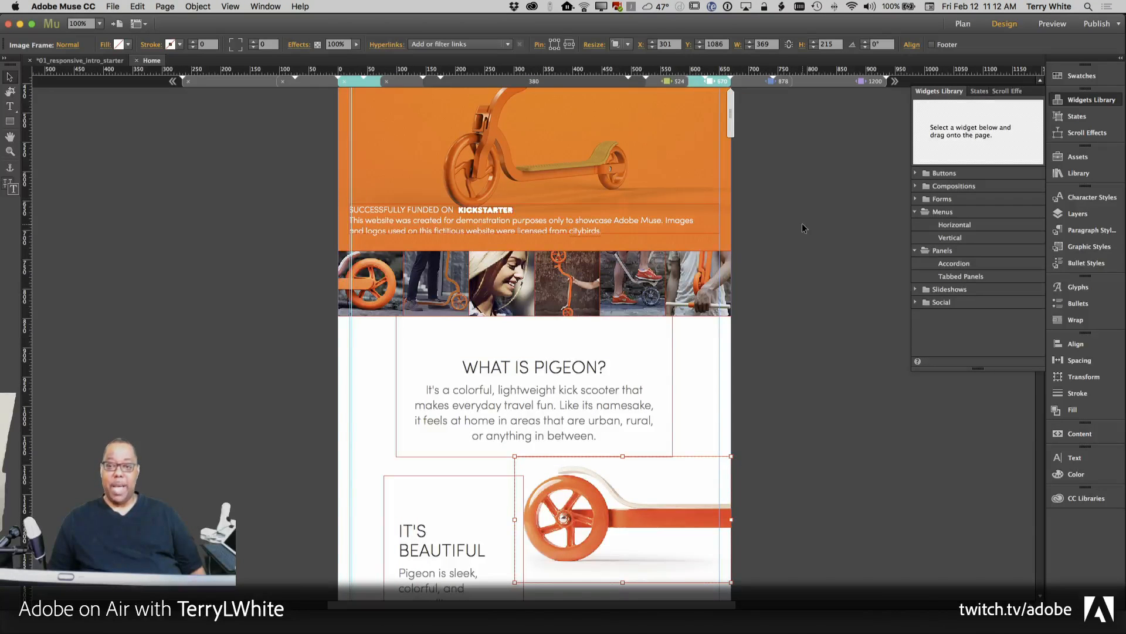
{"action": "left_click", "coordinate": [653, 83]}
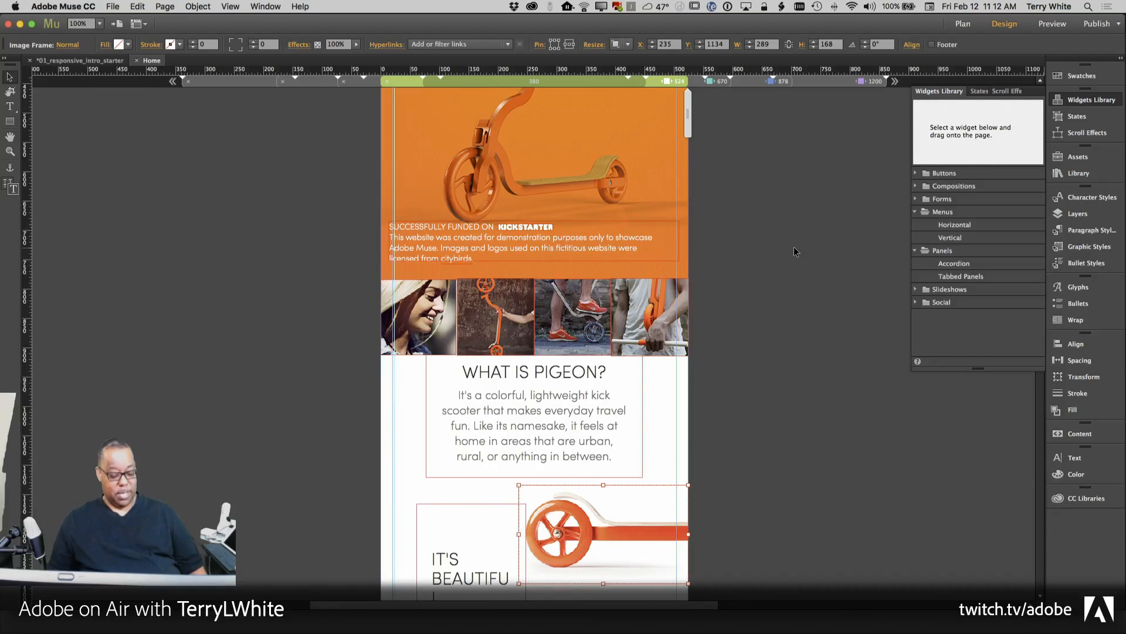
{"action": "key", "text": "super+z"}
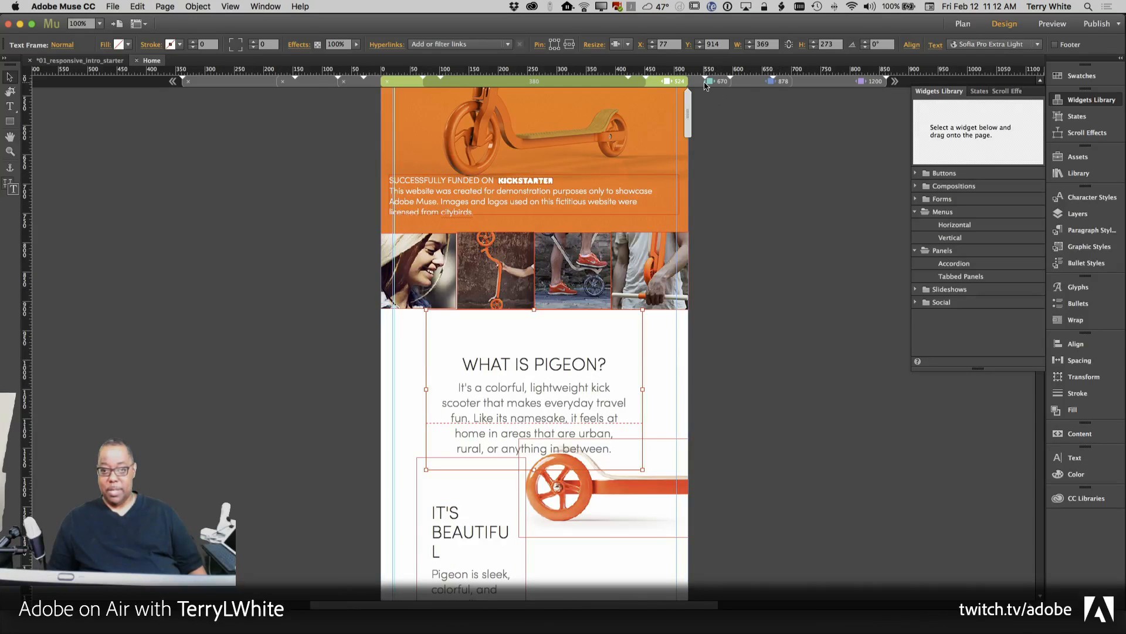
Compare the image strip at the 670 and 524 breakpoints and select the strip group at 524.
{"action": "left_click", "coordinate": [706, 83]}
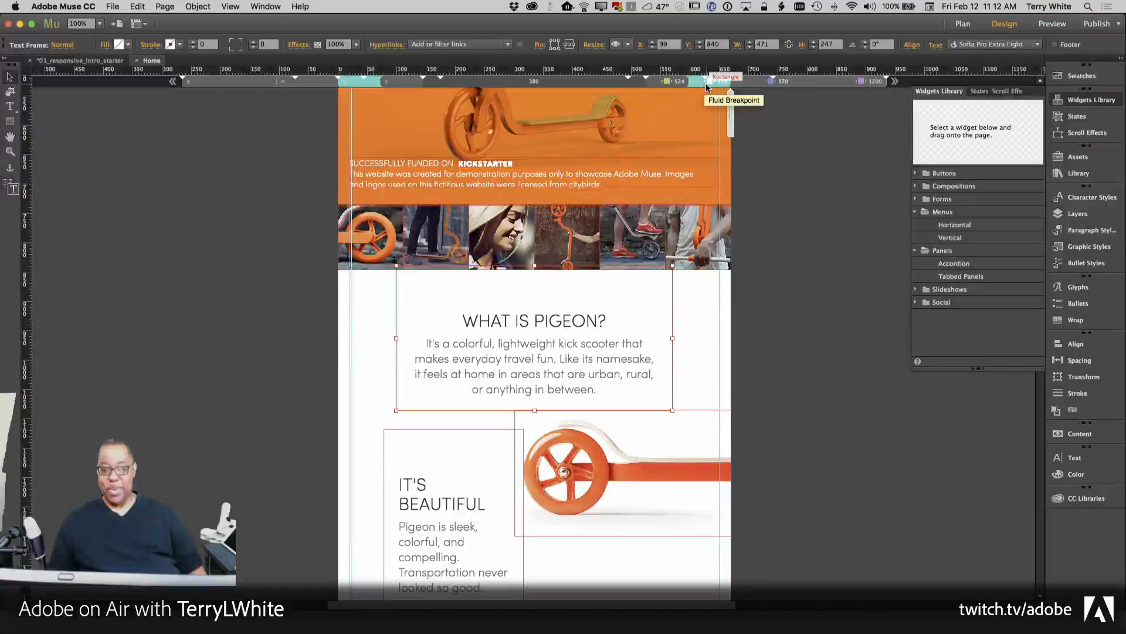
{"action": "left_click", "coordinate": [660, 83]}
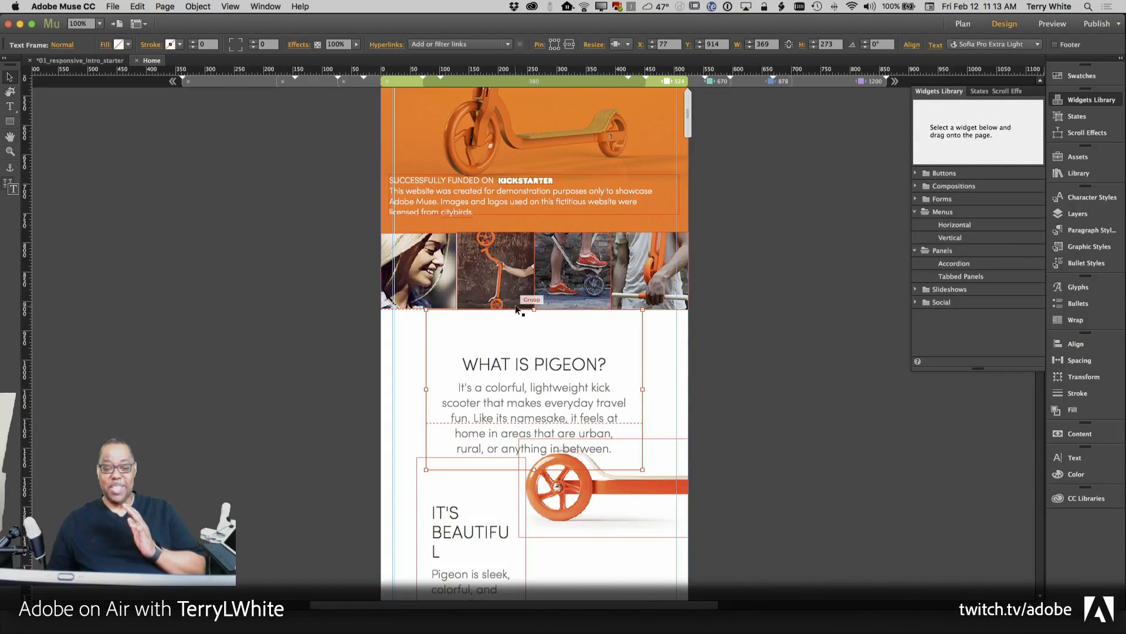
{"action": "left_click", "coordinate": [481, 290]}
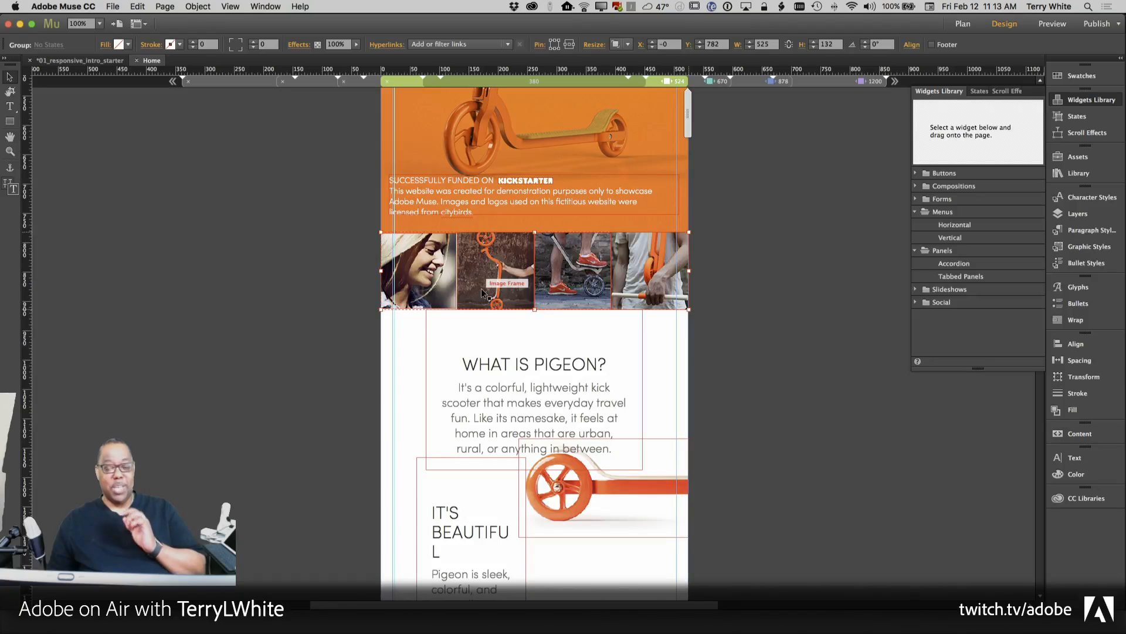
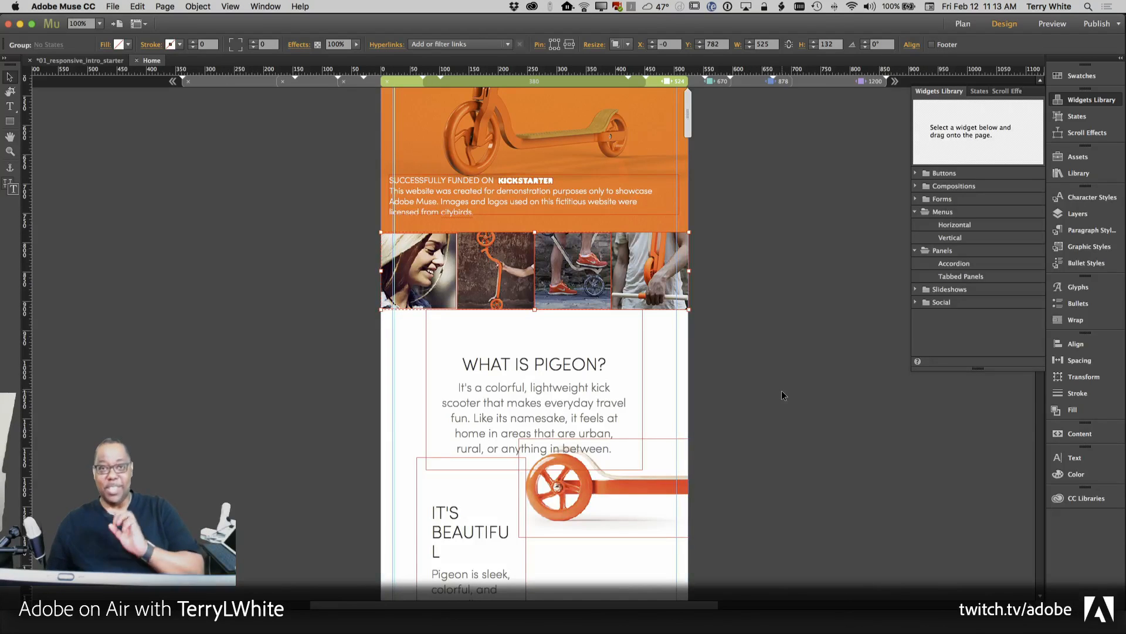
Move the wheel picture down to X 235, Y 1198, clear of the "What is Pigeon?" text.
{"action": "scroll", "coordinate": [782, 393], "scroll_direction": "down", "scroll_amount": 3}
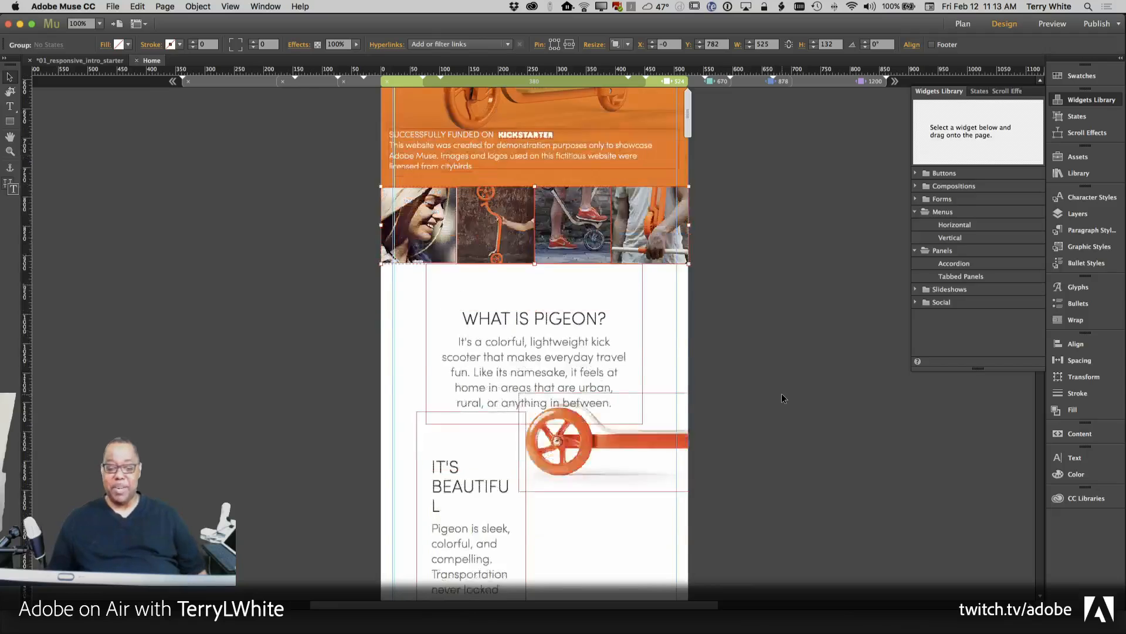
{"action": "left_click", "coordinate": [607, 422]}
{"action": "left_click_drag", "start_coordinate": [609, 428], "coordinate": [607, 463]}
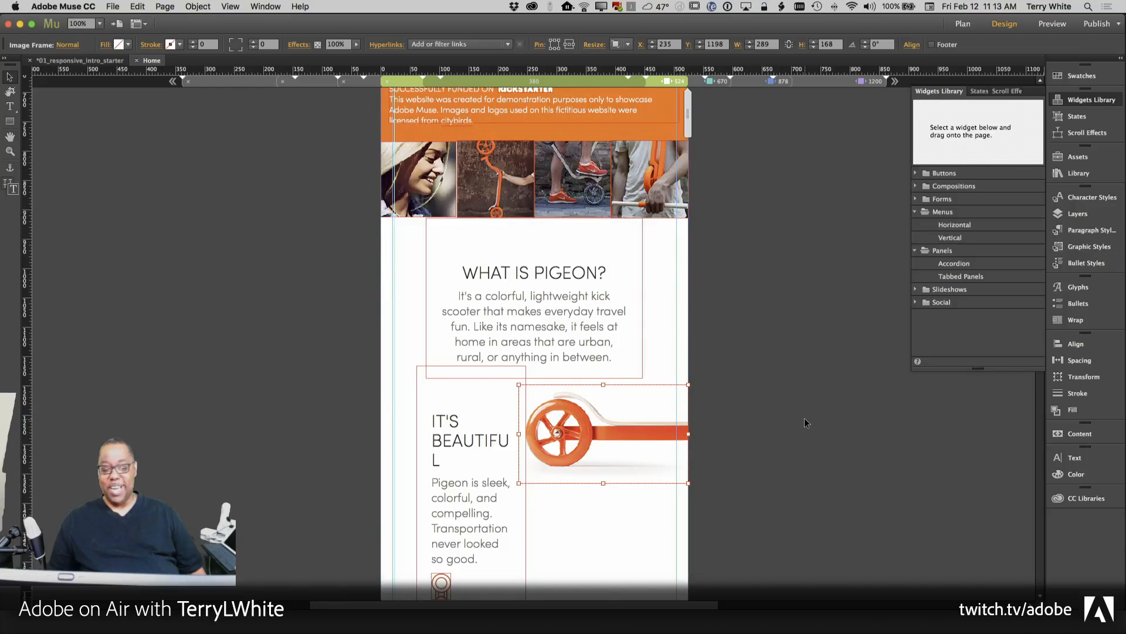
Review the rest of the page down to the footer and preview the layout at browser widths of about 350 px and narrower.
{"action": "scroll", "coordinate": [815, 419], "scroll_direction": "down", "scroll_amount": 15}
{"action": "scroll", "coordinate": [815, 420], "scroll_direction": "down", "scroll_amount": 10}
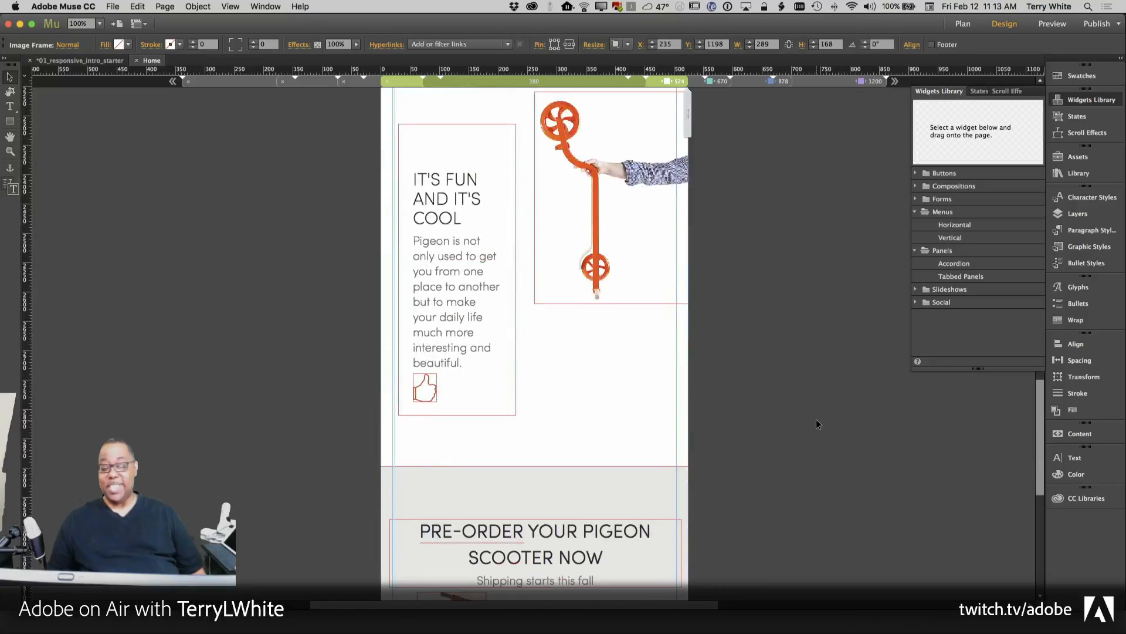
{"action": "scroll", "coordinate": [815, 420], "scroll_direction": "down", "scroll_amount": 5}
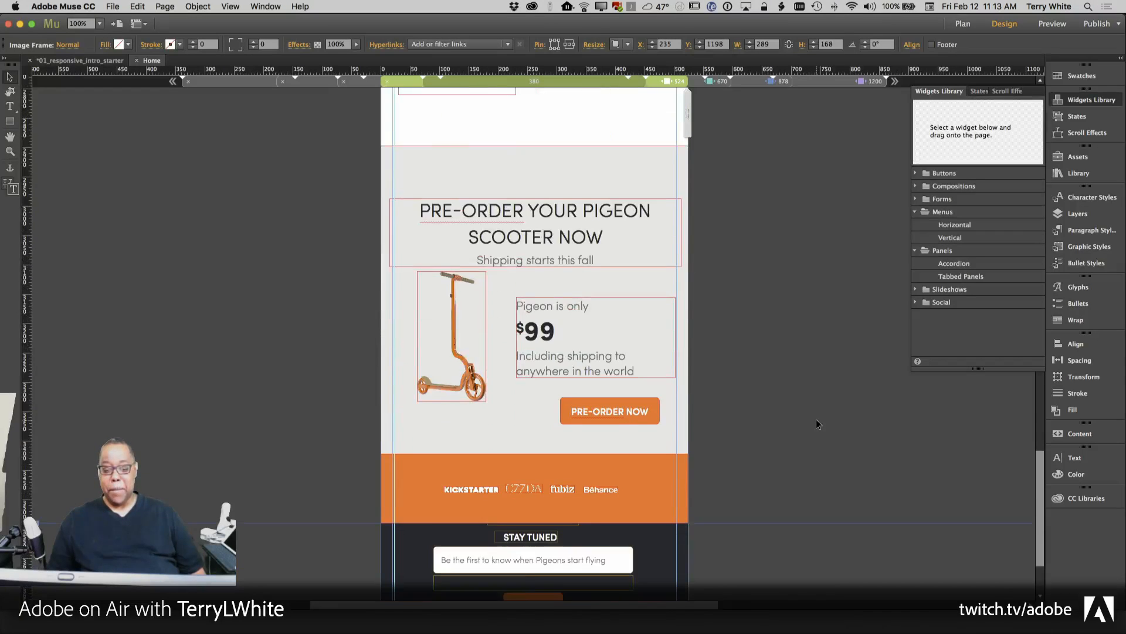
{"action": "scroll", "coordinate": [816, 420], "scroll_direction": "up", "scroll_amount": 20}
{"action": "scroll", "coordinate": [815, 420], "scroll_direction": "up", "scroll_amount": 4}
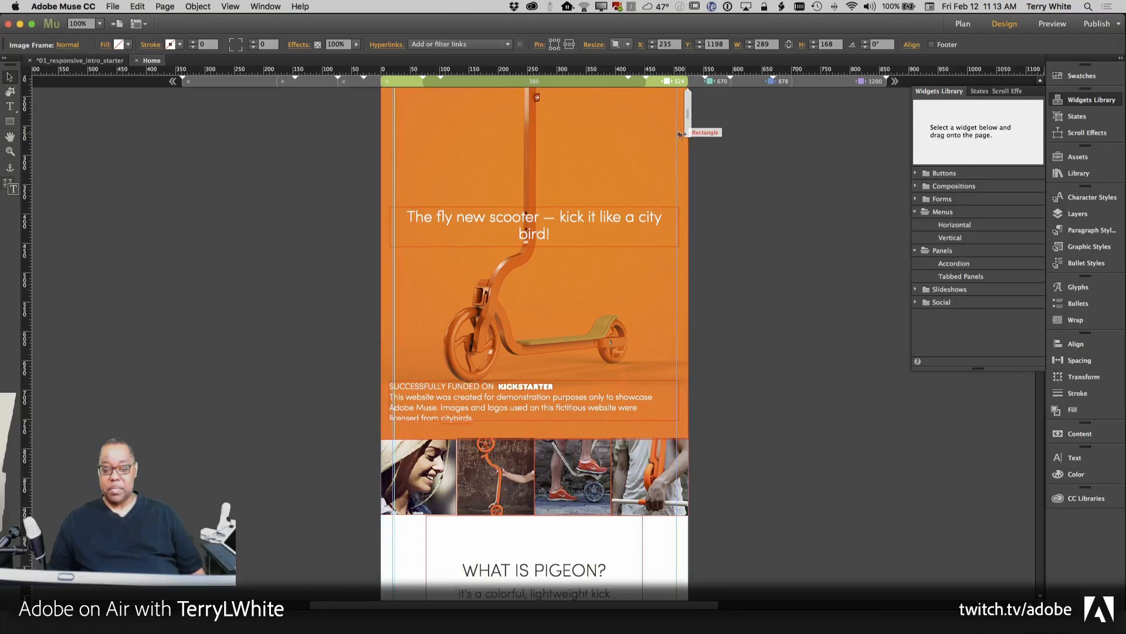
{"action": "left_click_drag", "start_coordinate": [679, 138], "coordinate": [631, 152]}
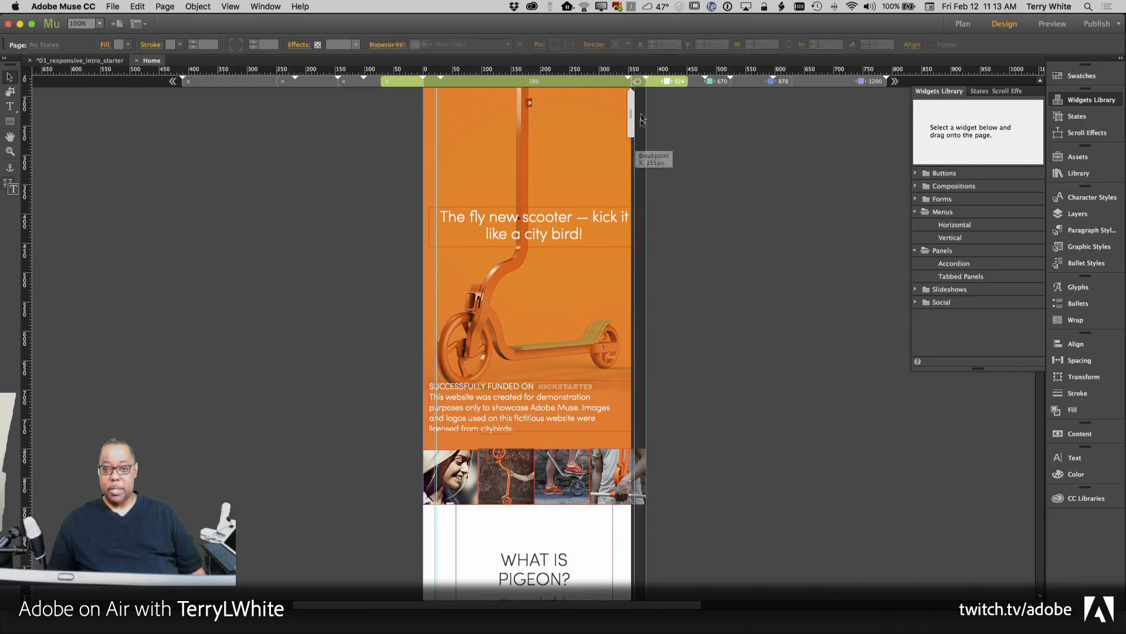
{"action": "left_click", "coordinate": [629, 78]}
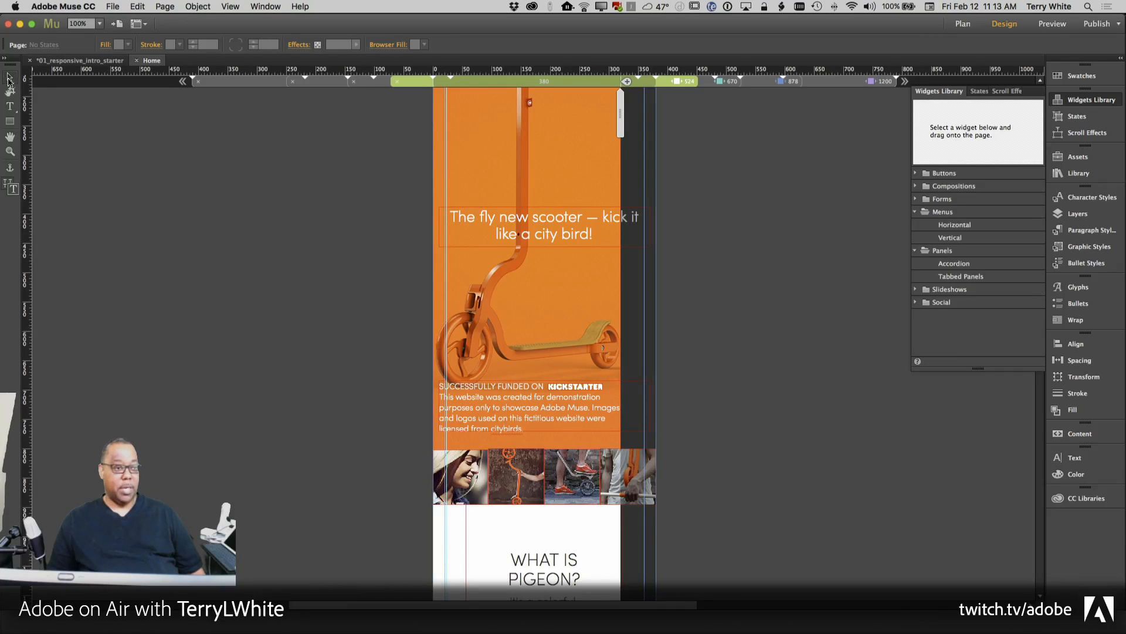
{"action": "left_click", "coordinate": [633, 468]}
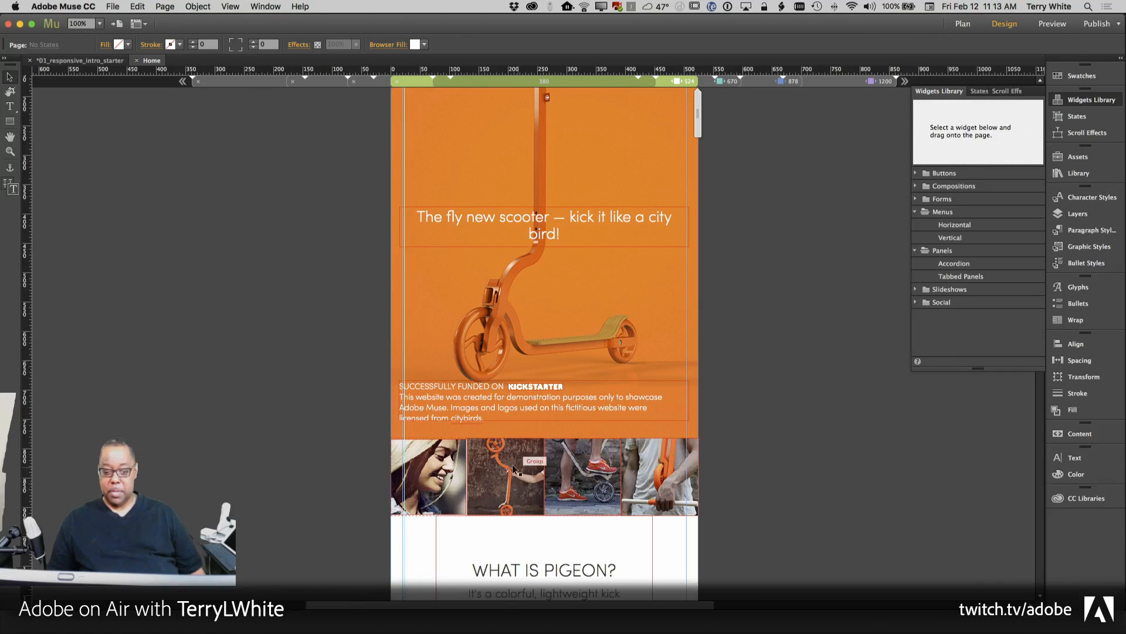
{"action": "left_click", "coordinate": [639, 81]}
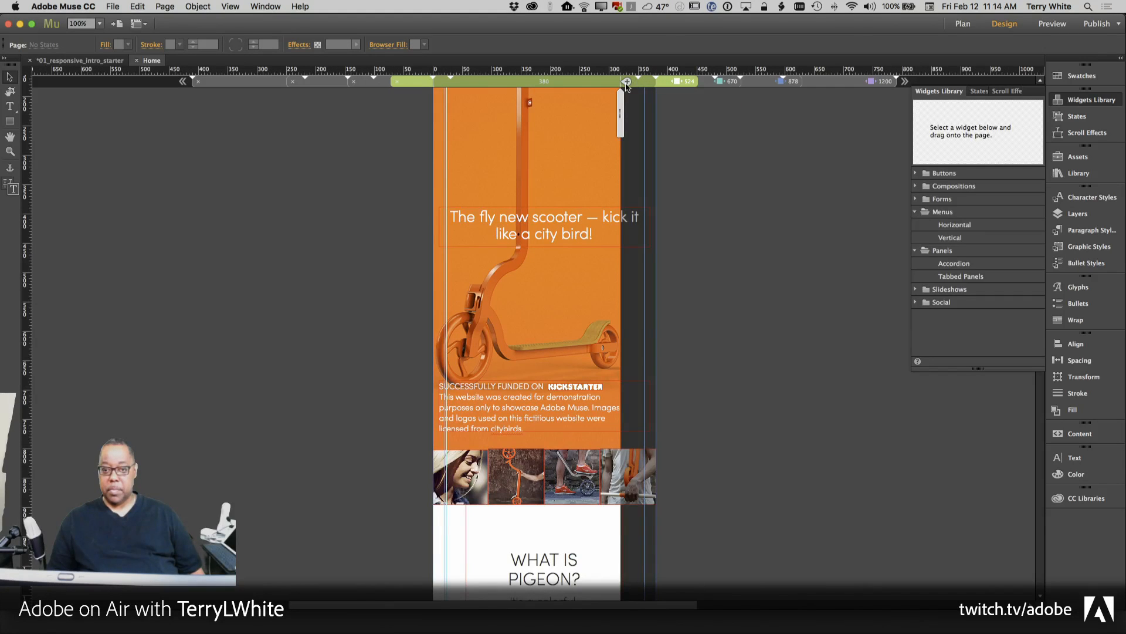
{"action": "double_click", "coordinate": [625, 82]}
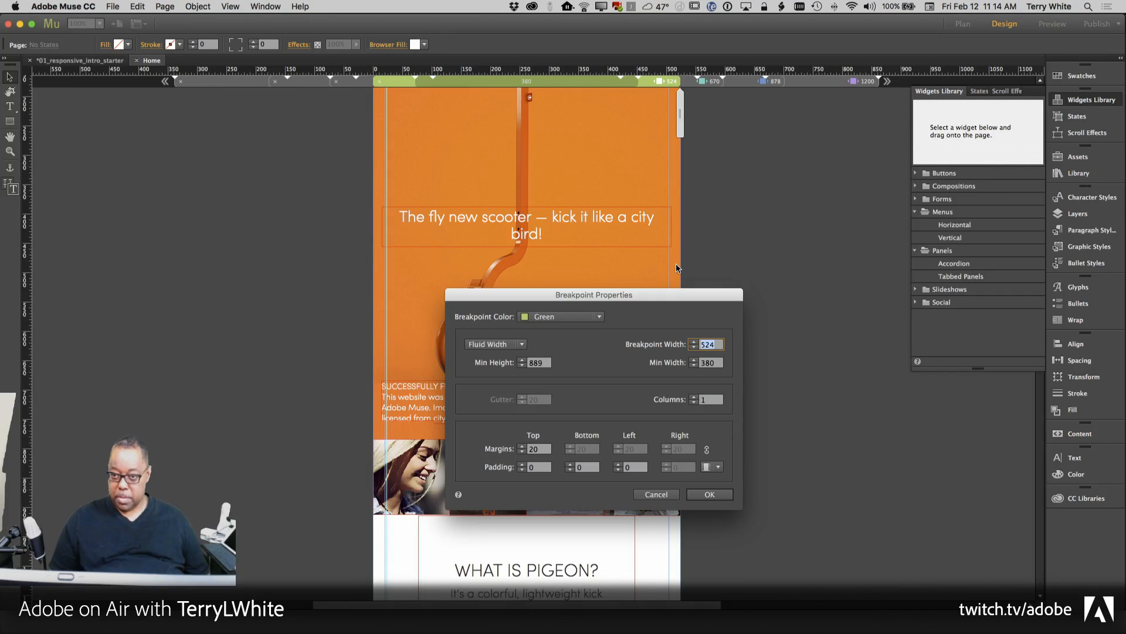
{"action": "type", "text": "380"}
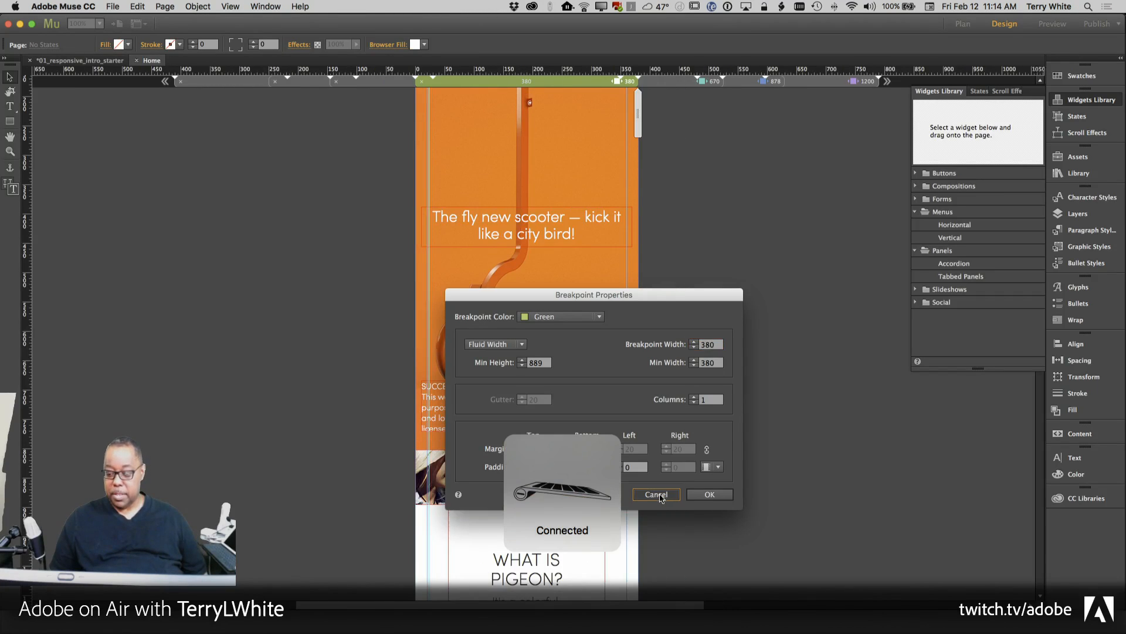
{"action": "left_click", "coordinate": [666, 490]}
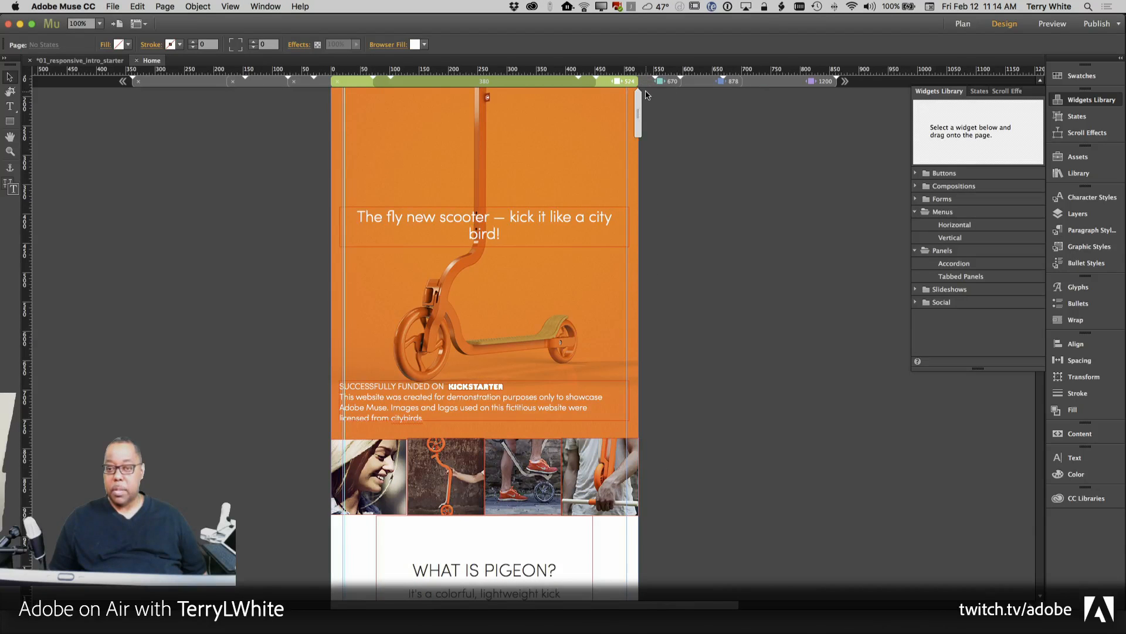
Add a fluid-width breakpoint at 380 px.
{"action": "right_click", "coordinate": [587, 83]}
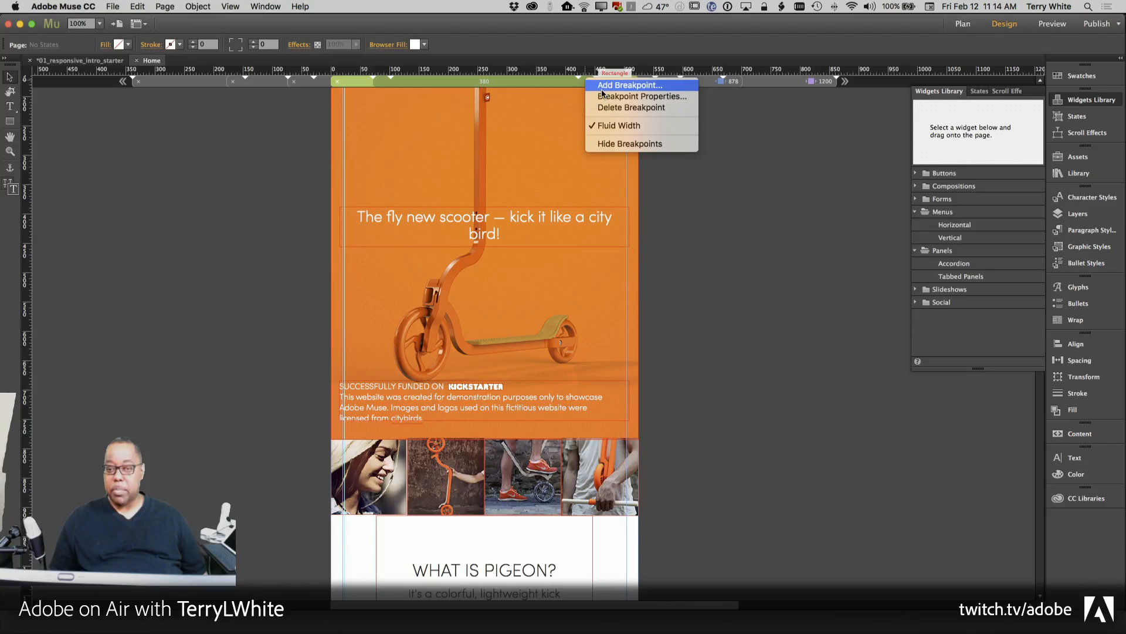
{"action": "left_click", "coordinate": [602, 86]}
{"action": "type", "text": "3"}
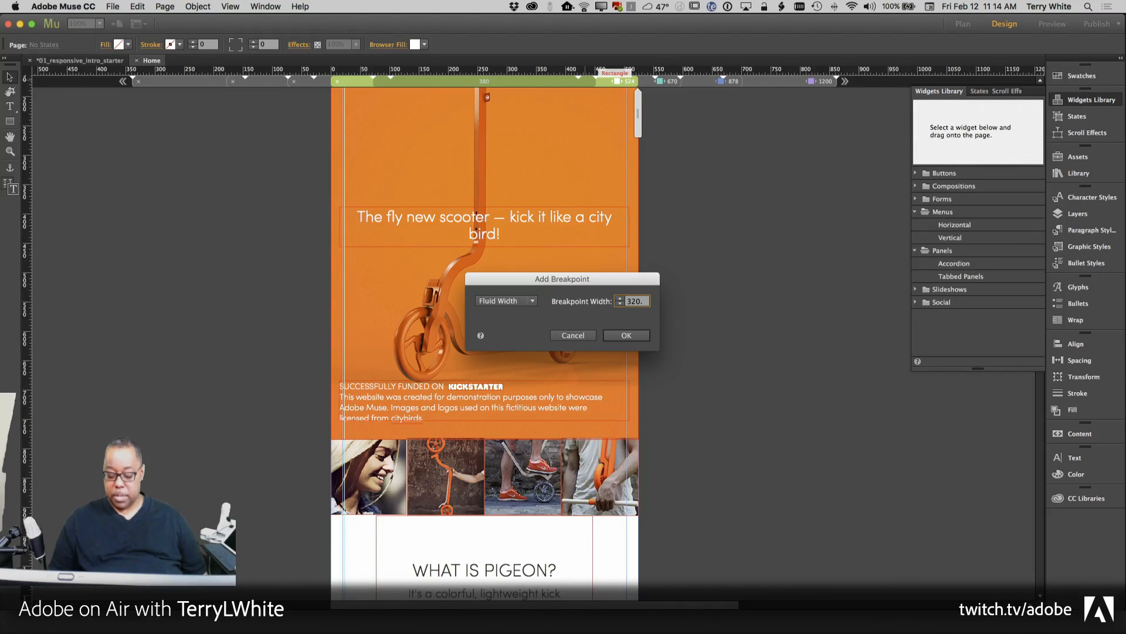
{"action": "type", "text": "20"}
{"action": "key", "text": "Return"}
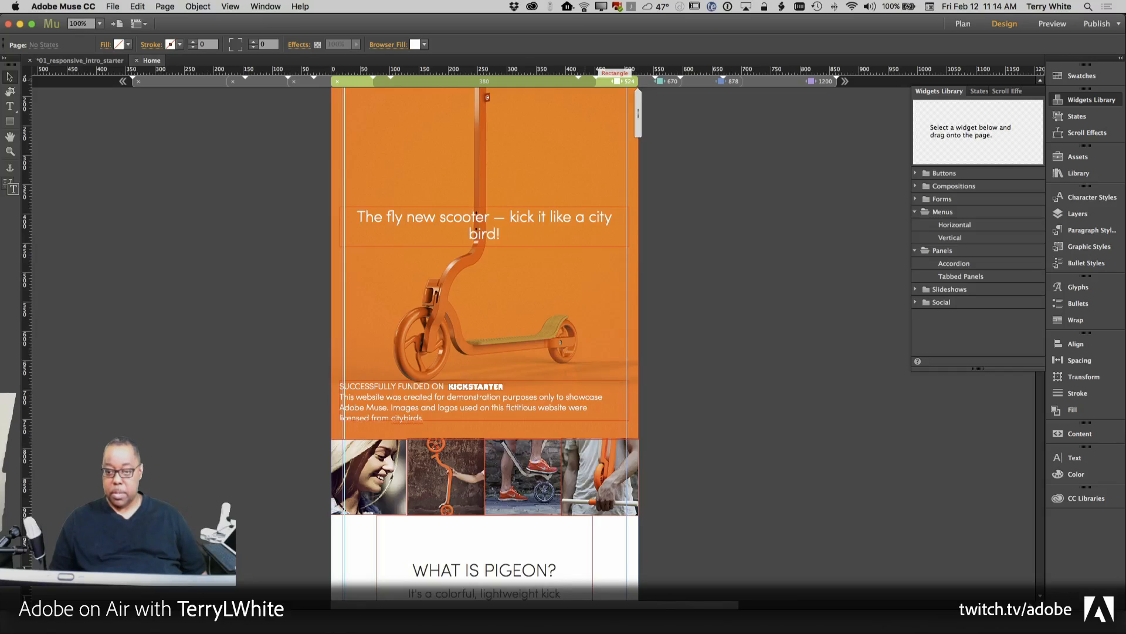
Widen the "It's beautiful" text frame to about 291 px at X 25, Y 1394, and move the wheel picture above it to X 171, Y 1286.
{"action": "scroll", "coordinate": [613, 376], "scroll_direction": "down", "scroll_amount": 5}
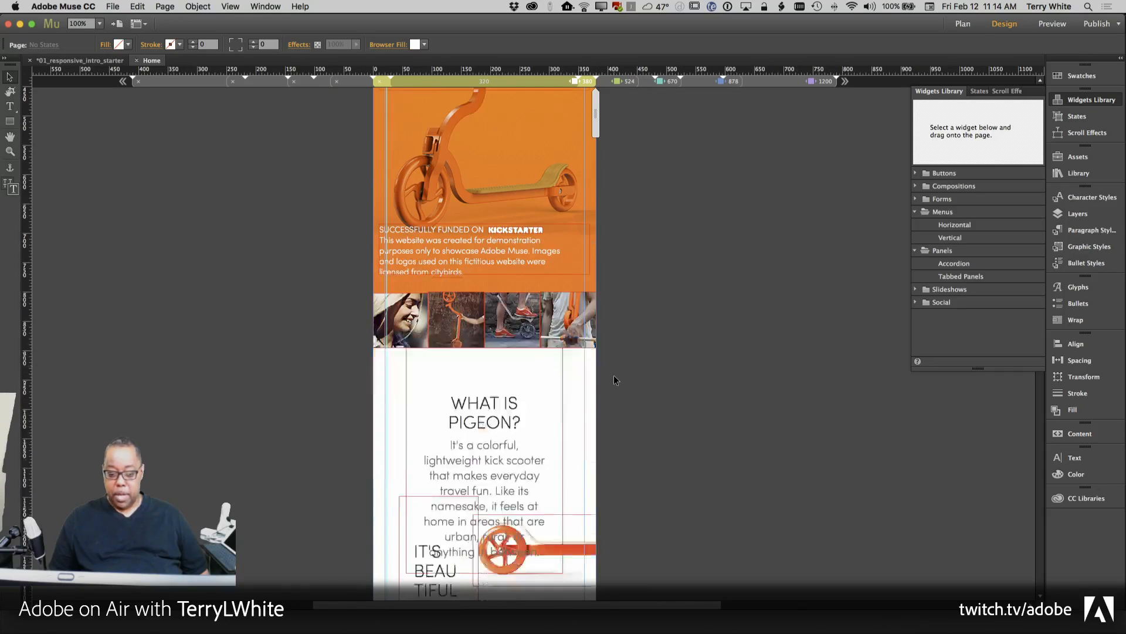
{"action": "scroll", "coordinate": [615, 376], "scroll_direction": "down", "scroll_amount": 4}
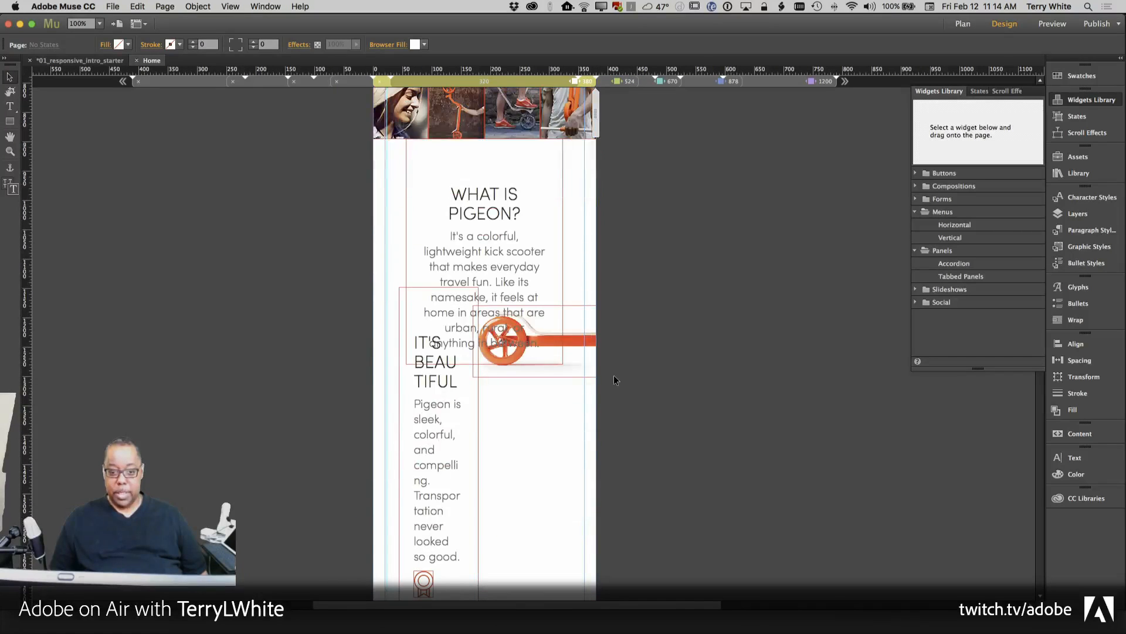
{"action": "scroll", "coordinate": [516, 399], "scroll_direction": "down", "scroll_amount": 1}
{"action": "left_click", "coordinate": [440, 365]}
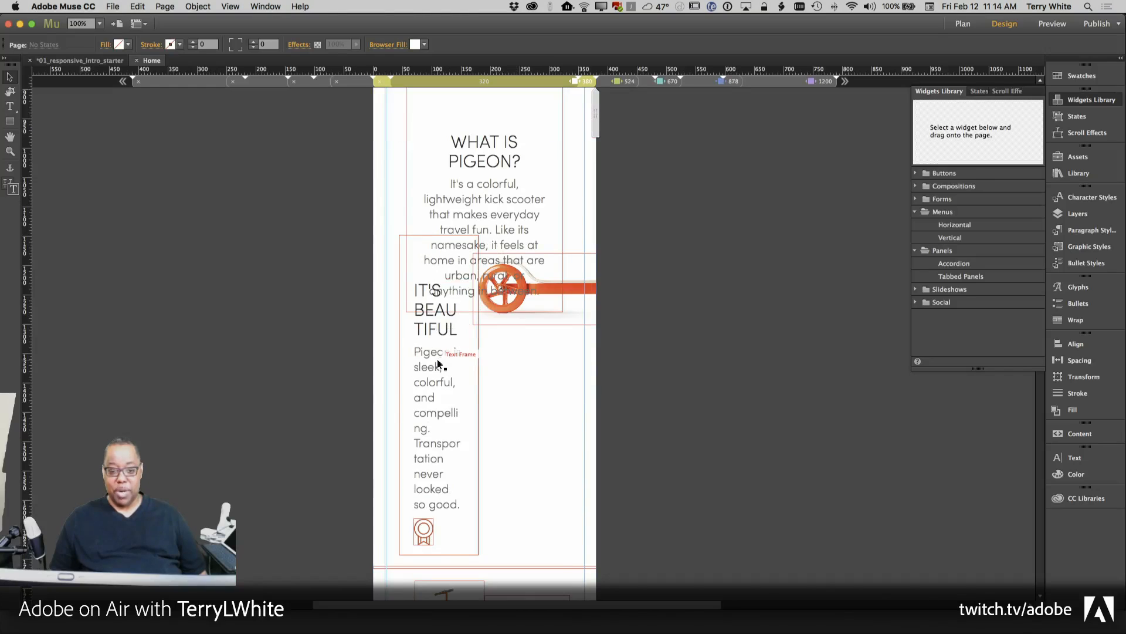
{"action": "left_click_drag", "start_coordinate": [479, 246], "coordinate": [569, 304]}
{"action": "left_click_drag", "start_coordinate": [476, 350], "coordinate": [456, 503]}
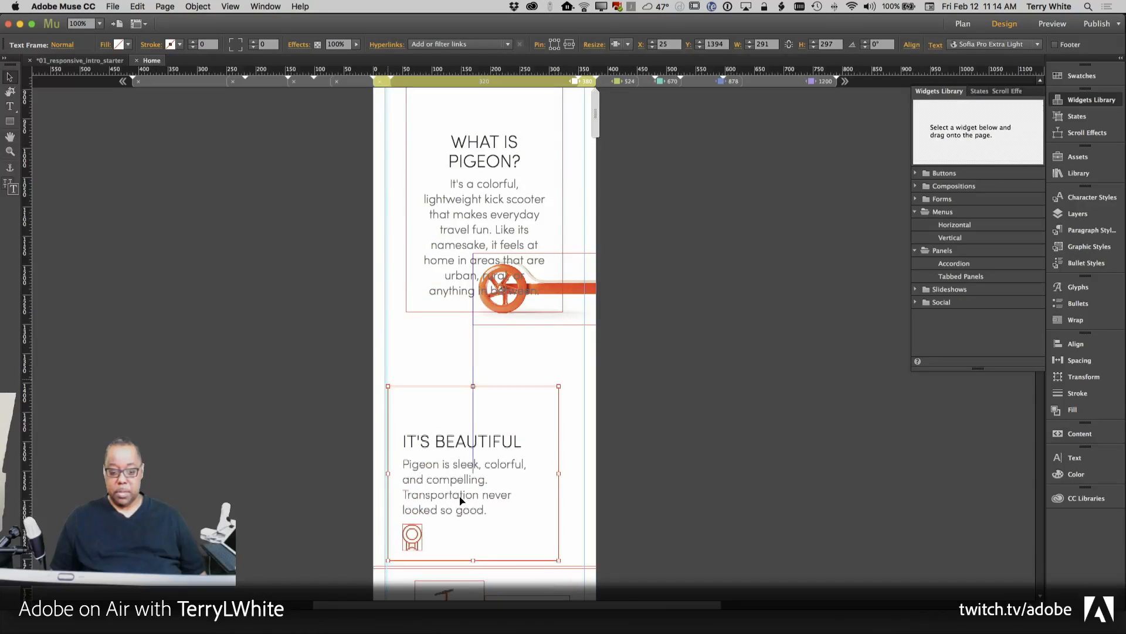
{"action": "left_click_drag", "start_coordinate": [520, 325], "coordinate": [519, 385]}
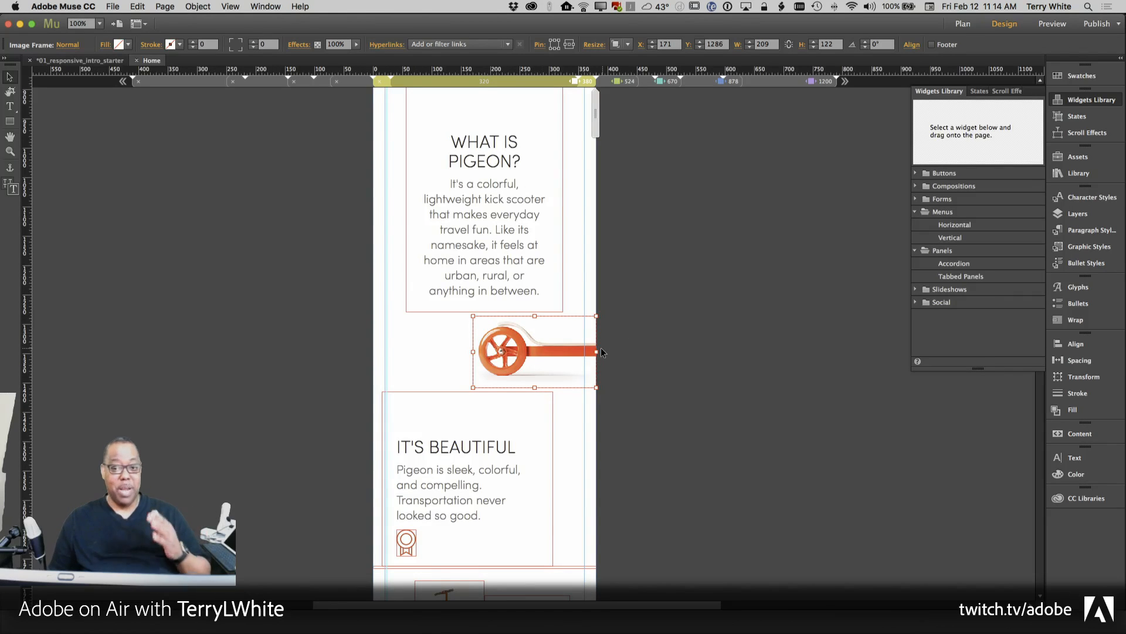
Move the small scooter picture beside the "It's compact and user-friendly" text over to the page's left margin.
{"action": "scroll", "coordinate": [645, 323], "scroll_direction": "down", "scroll_amount": 3}
{"action": "scroll", "coordinate": [646, 337], "scroll_direction": "down", "scroll_amount": 9}
{"action": "left_click", "coordinate": [443, 234]}
{"action": "left_click_drag", "start_coordinate": [443, 235], "coordinate": [409, 236]}
Widen the "It's compact and user-friendly" text frame to about 296 px and place it below the scooter picture at X 23, Y 1938.
{"action": "left_click", "coordinate": [487, 412]}
{"action": "left_click_drag", "start_coordinate": [483, 402], "coordinate": [462, 403]}
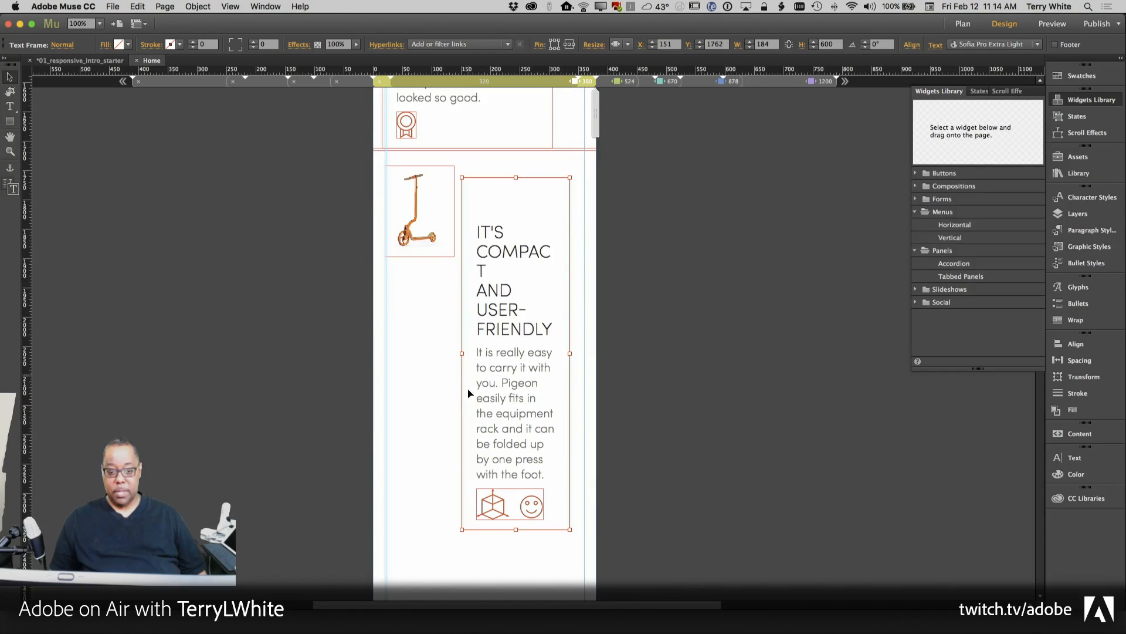
{"action": "left_click_drag", "start_coordinate": [462, 352], "coordinate": [396, 362]}
{"action": "left_click_drag", "start_coordinate": [448, 329], "coordinate": [440, 418]}
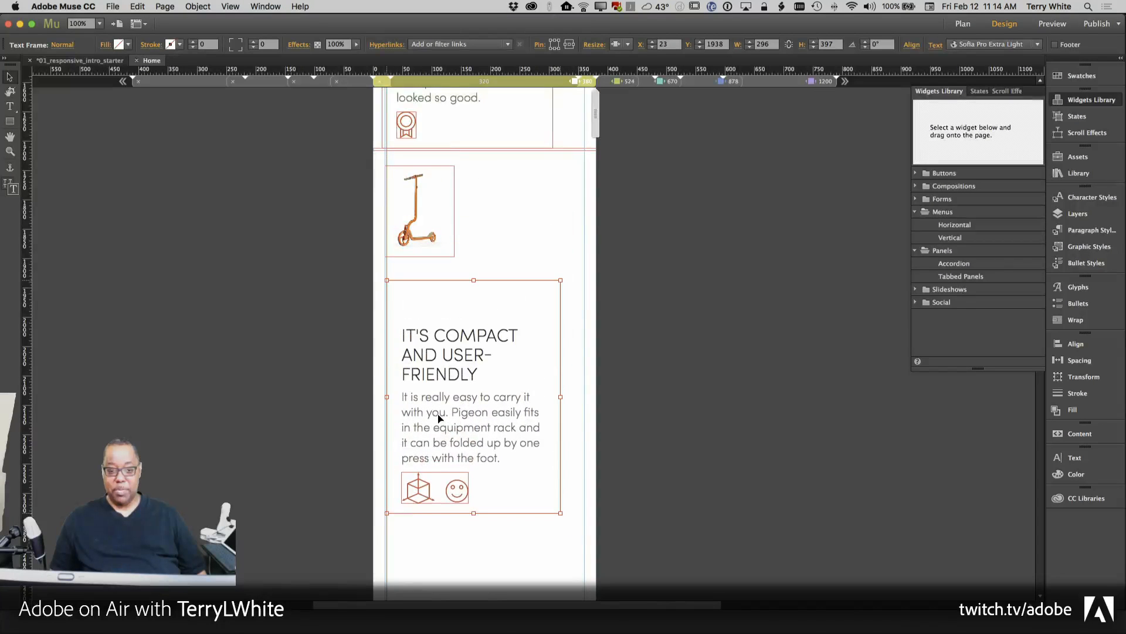
Place the scooter picture at X 195, Y 1797, enlarged to about 186 × 244 px, and shift the compact text frame to X 15, Y 1952.
{"action": "left_click_drag", "start_coordinate": [443, 222], "coordinate": [549, 264]}
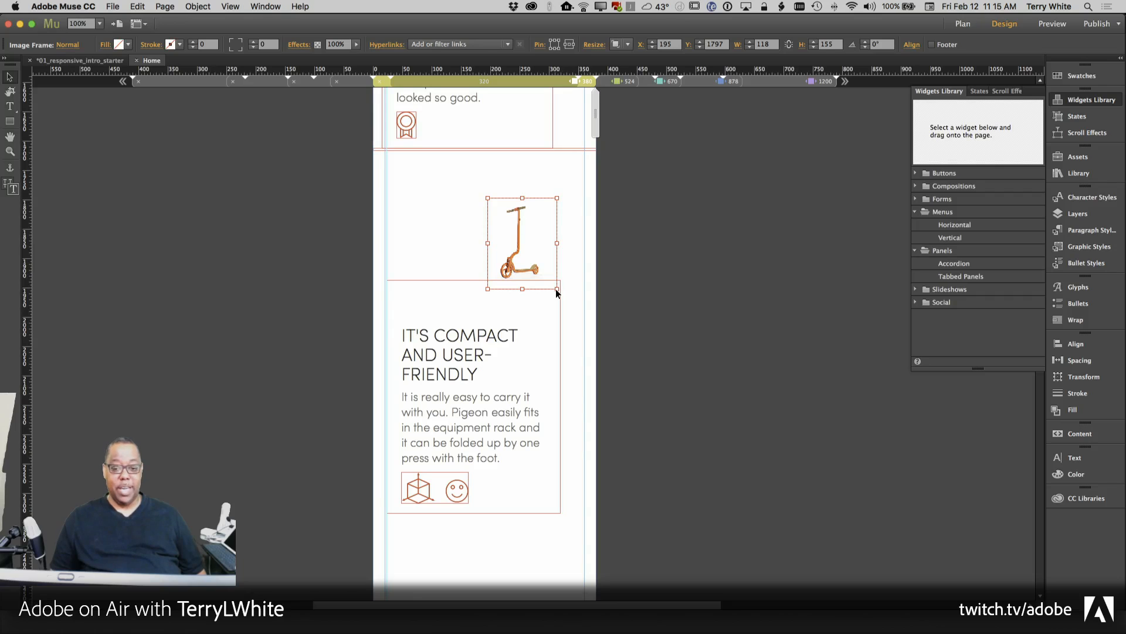
{"action": "left_click_drag", "start_coordinate": [557, 289], "coordinate": [588, 344]}
{"action": "left_click", "coordinate": [469, 354]}
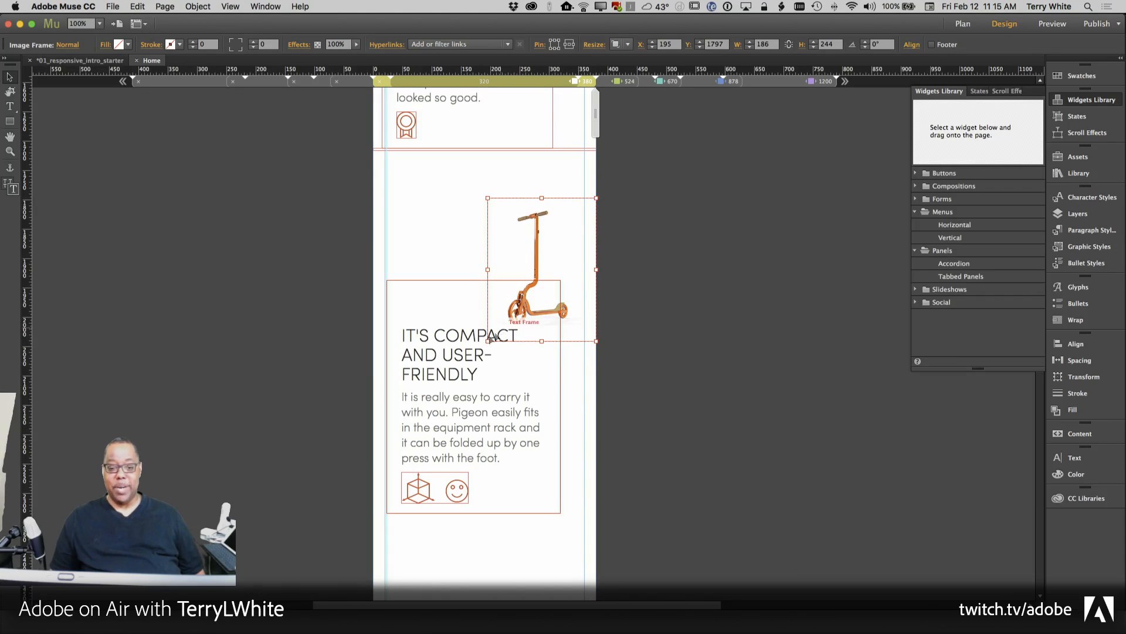
{"action": "left_click_drag", "start_coordinate": [434, 353], "coordinate": [433, 361]}
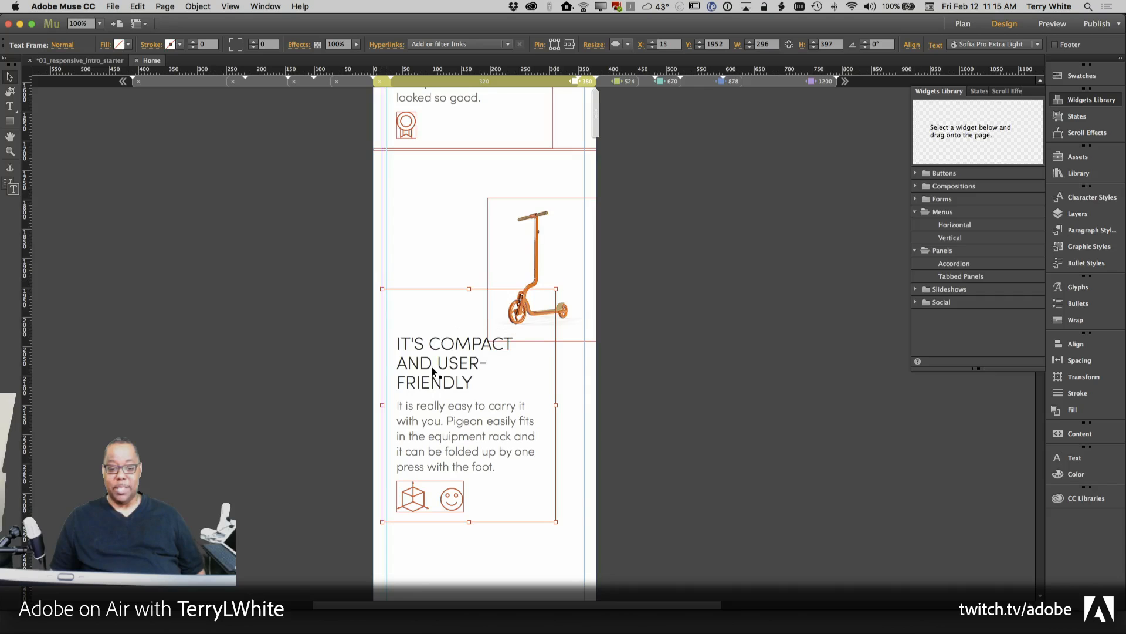
Centre the Pre-Order Now button on the page below the price text at X 106, Y 3880.
{"action": "scroll", "coordinate": [446, 372], "scroll_direction": "down", "scroll_amount": 15}
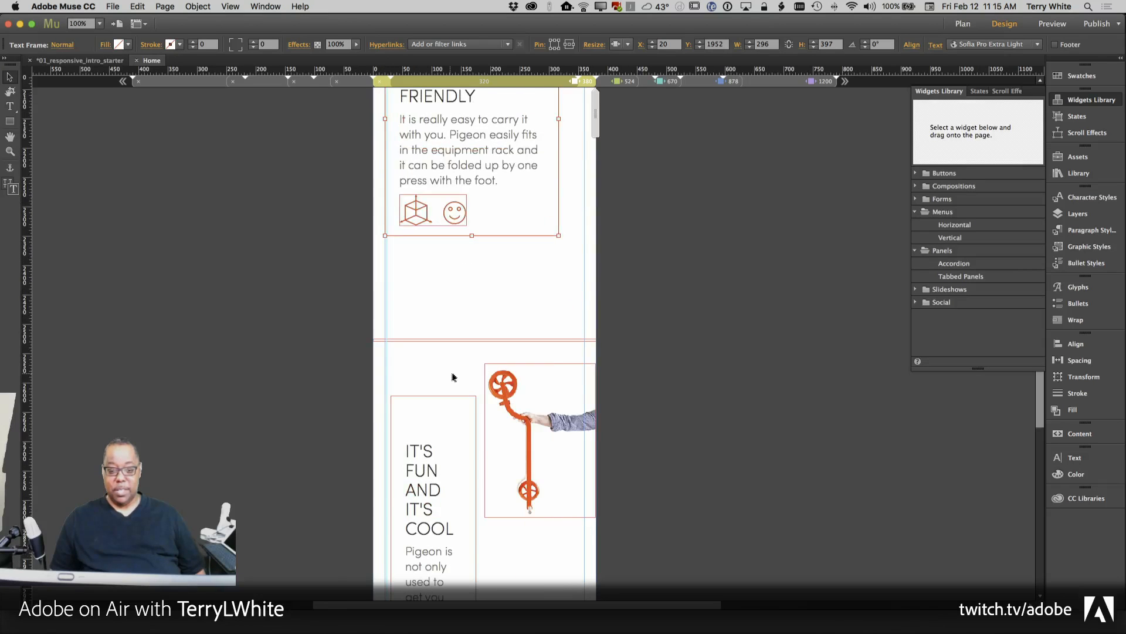
{"action": "scroll", "coordinate": [463, 374], "scroll_direction": "down", "scroll_amount": 2}
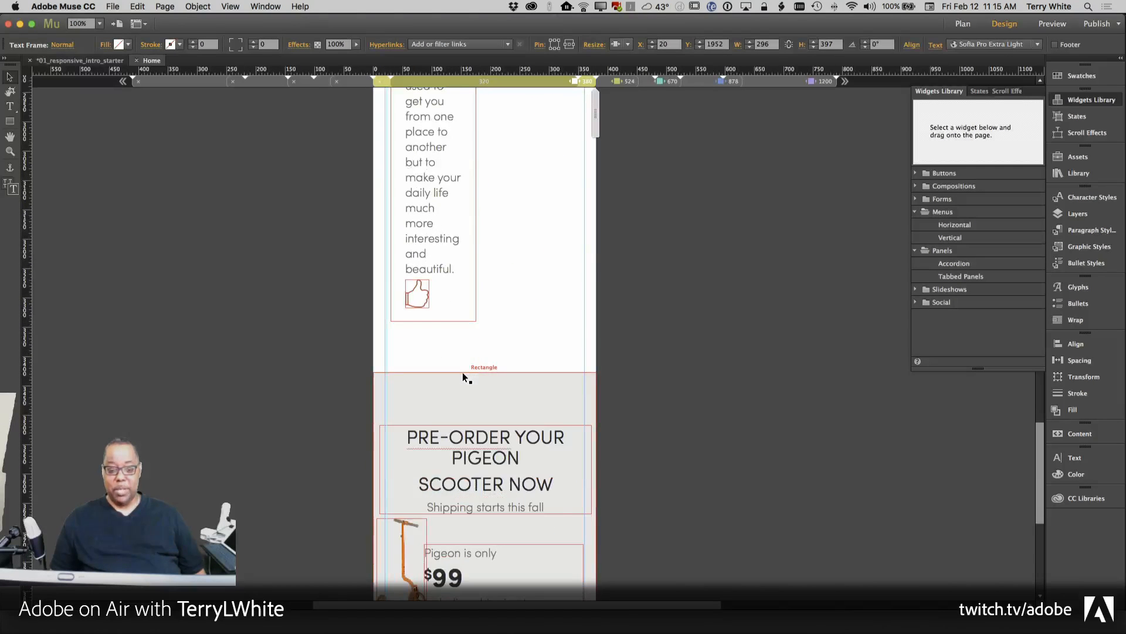
{"action": "scroll", "coordinate": [484, 408], "scroll_direction": "down", "scroll_amount": 8}
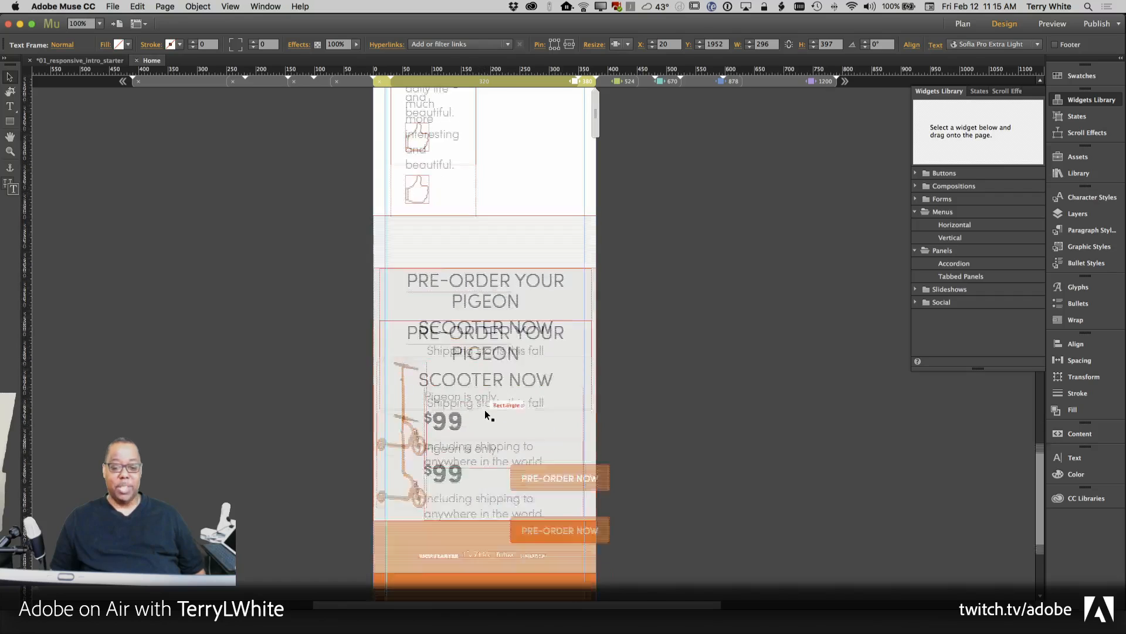
{"action": "left_click_drag", "start_coordinate": [528, 436], "coordinate": [454, 452]}
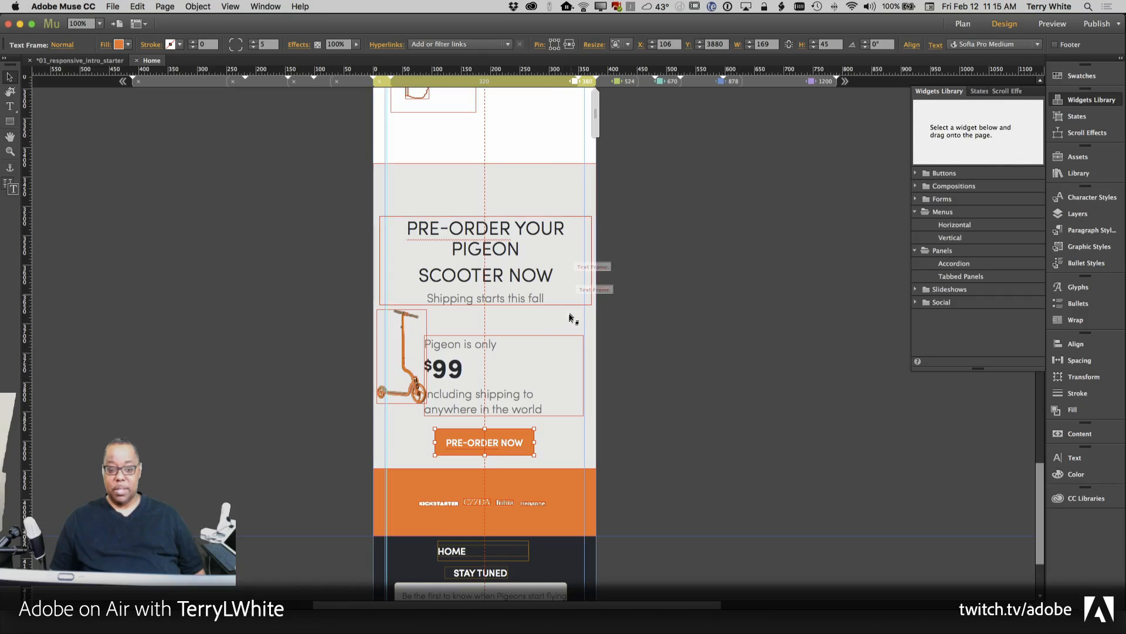
Move the $99 price text frame beside the scooter picture to X 112, Y 3676, and lower the Pre-Order Now button to Y 3883.
{"action": "left_click", "coordinate": [454, 374]}
{"action": "left_click_drag", "start_coordinate": [424, 375], "coordinate": [479, 354]}
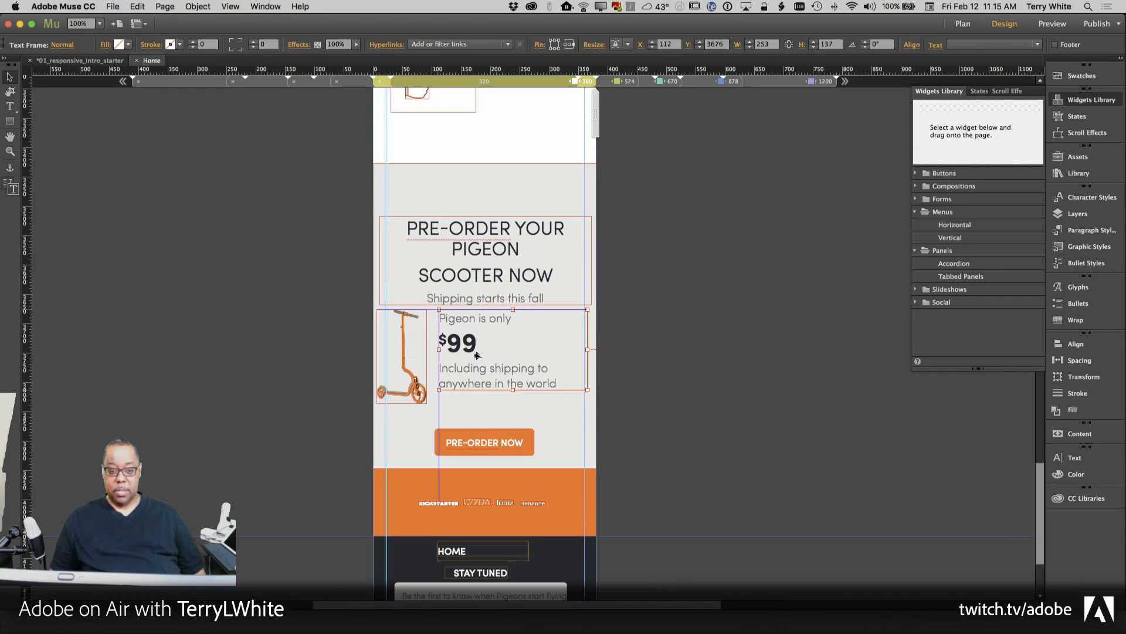
{"action": "scroll", "coordinate": [463, 373], "scroll_direction": "down", "scroll_amount": 3}
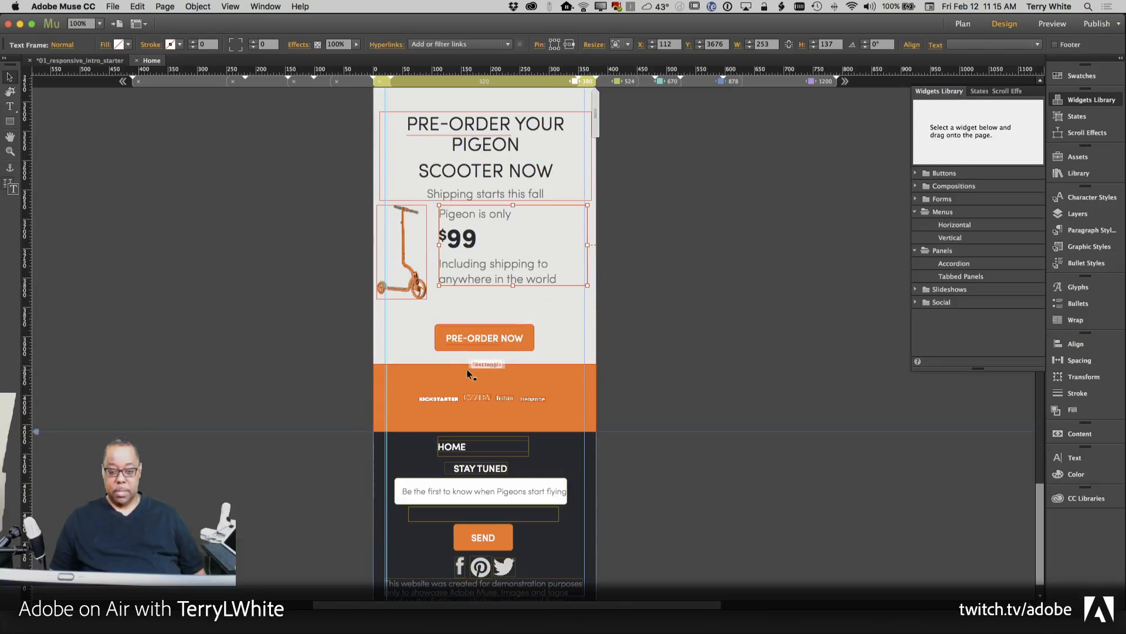
{"action": "mouse_move", "coordinate": [502, 346]}
{"action": "left_mouse_down"}
{"action": "mouse_move", "coordinate": [502, 385]}
{"action": "mouse_move", "coordinate": [503, 350]}
{"action": "left_mouse_up"}
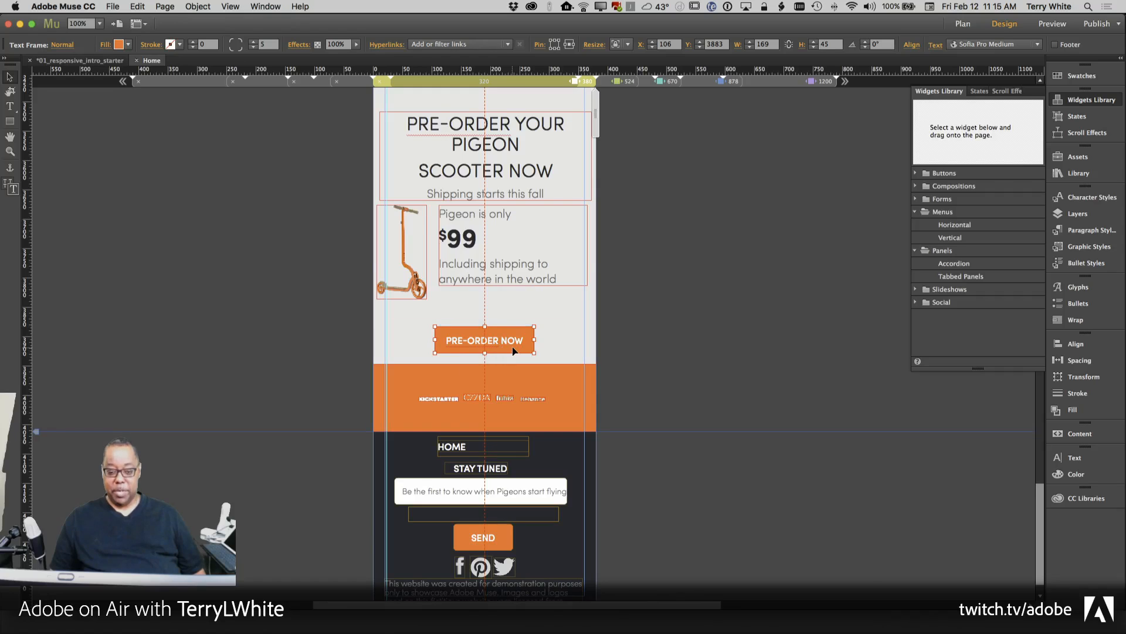
Switch to the 524 px breakpoint, test the page at browser widths down to about 409 px, and return to 524 px.
{"action": "scroll", "coordinate": [505, 350], "scroll_direction": "up", "scroll_amount": 20}
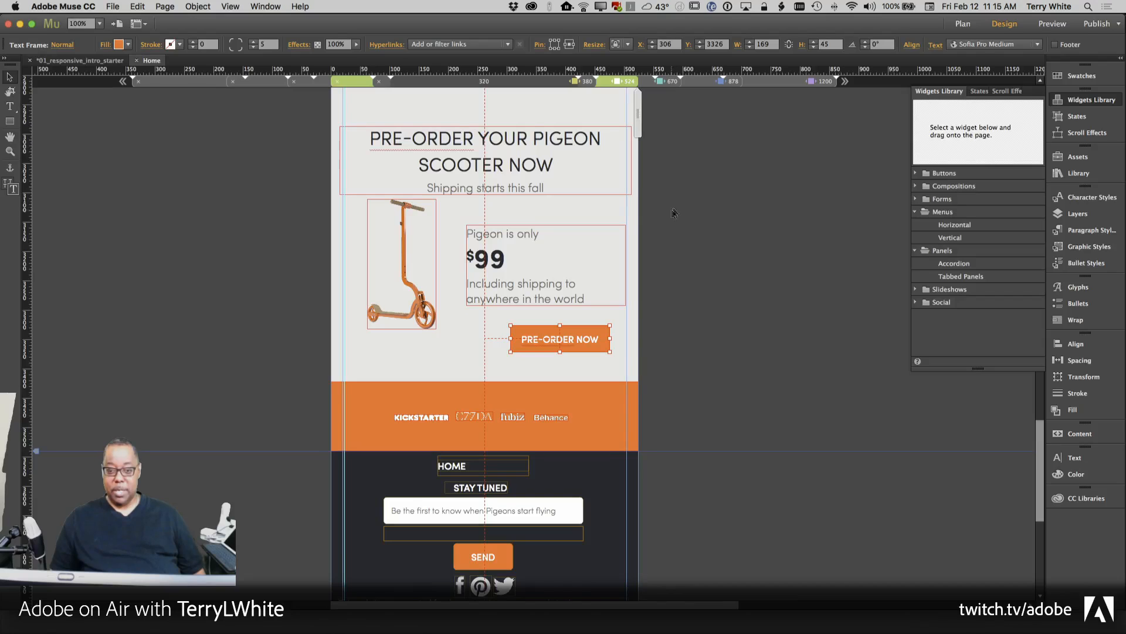
{"action": "left_click", "coordinate": [675, 201]}
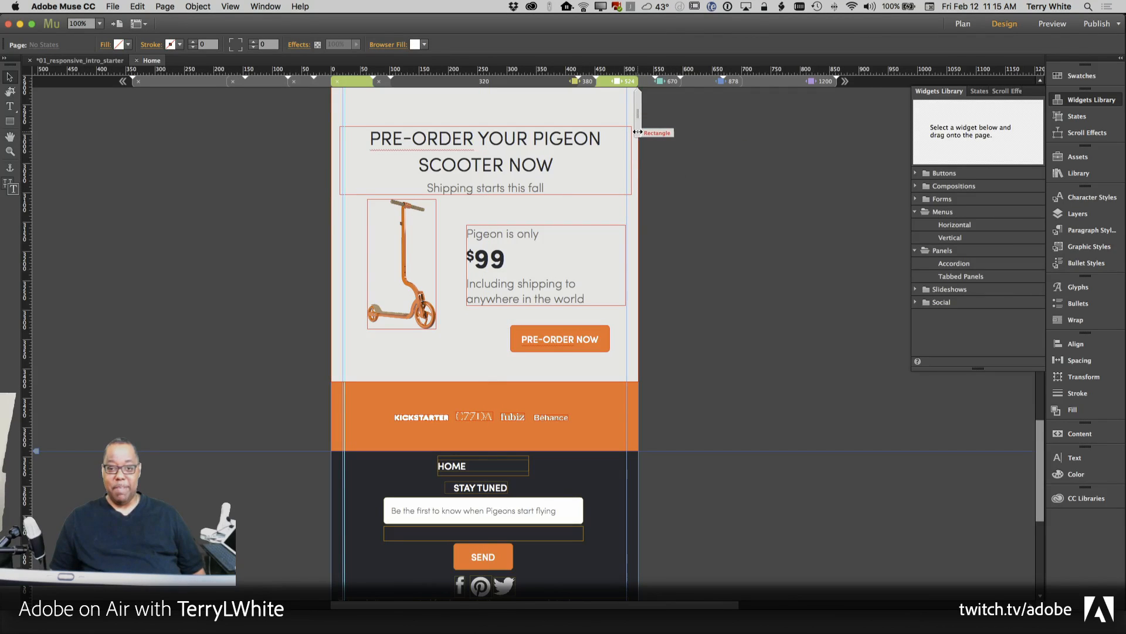
{"action": "left_click_drag", "start_coordinate": [617, 134], "coordinate": [604, 133]}
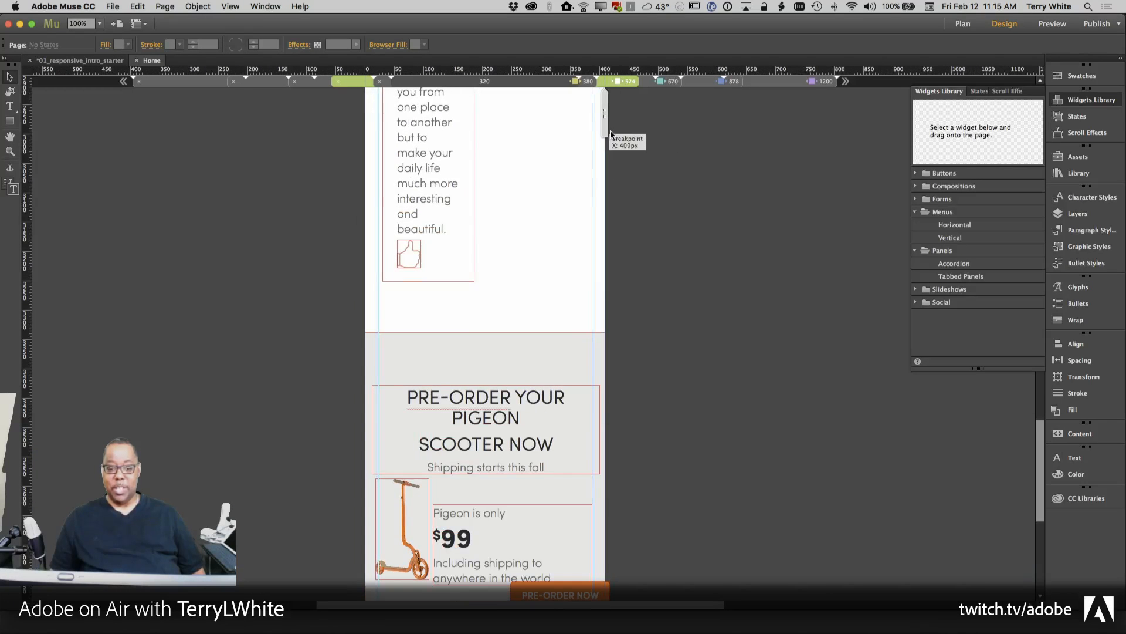
{"action": "left_click_drag", "start_coordinate": [625, 133], "coordinate": [630, 134]}
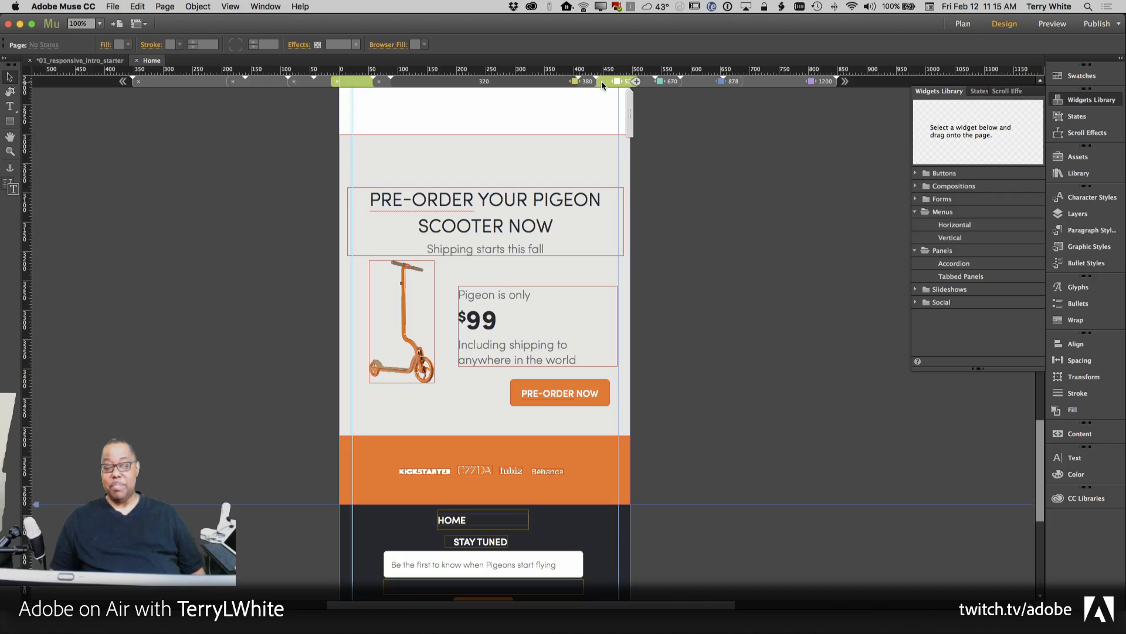
{"action": "left_click", "coordinate": [602, 85]}
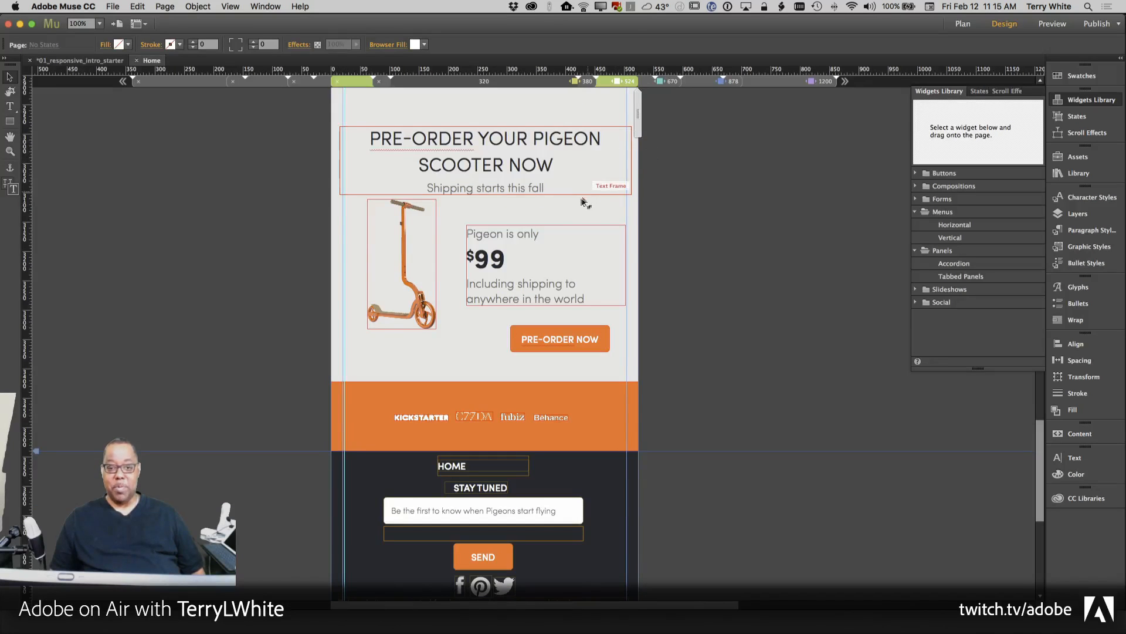
Fit the pre-order heading frame between the page's margin guides, starting at X 20, and move the scooter picture below it to the left margin.
{"action": "left_click", "coordinate": [457, 172]}
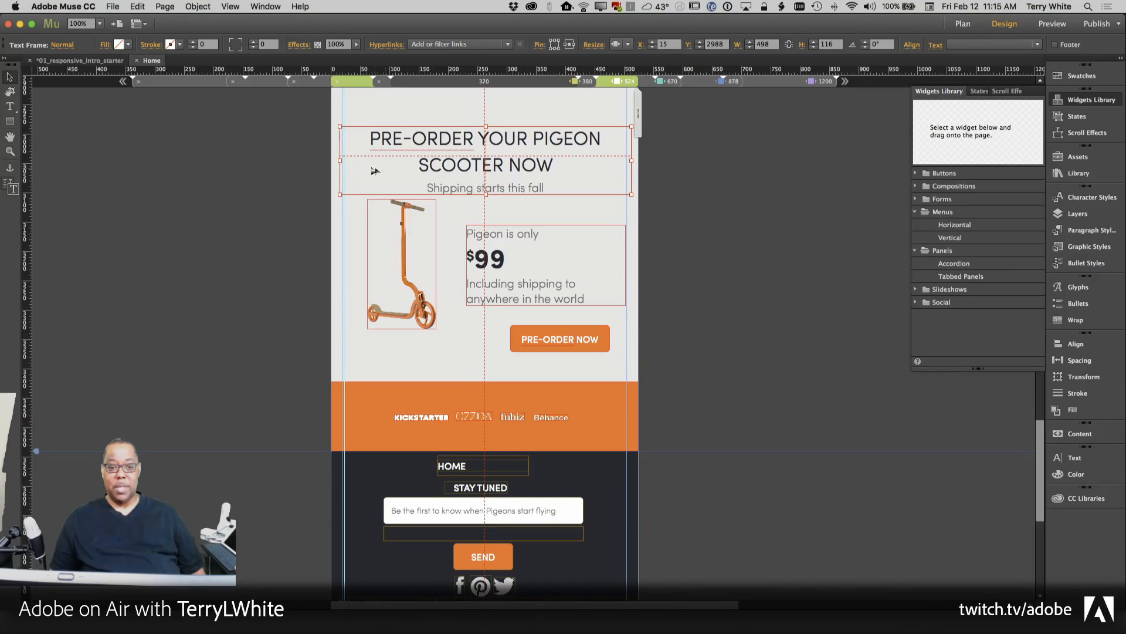
{"action": "left_click", "coordinate": [623, 47]}
{"action": "left_click", "coordinate": [350, 160]}
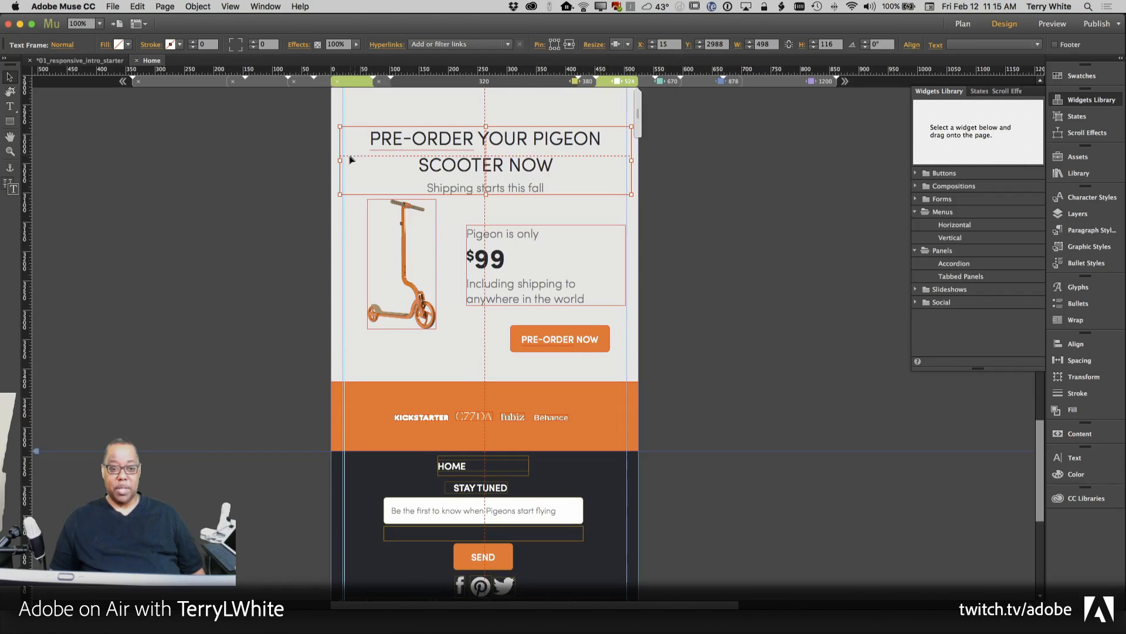
{"action": "left_click_drag", "start_coordinate": [341, 160], "coordinate": [343, 160]}
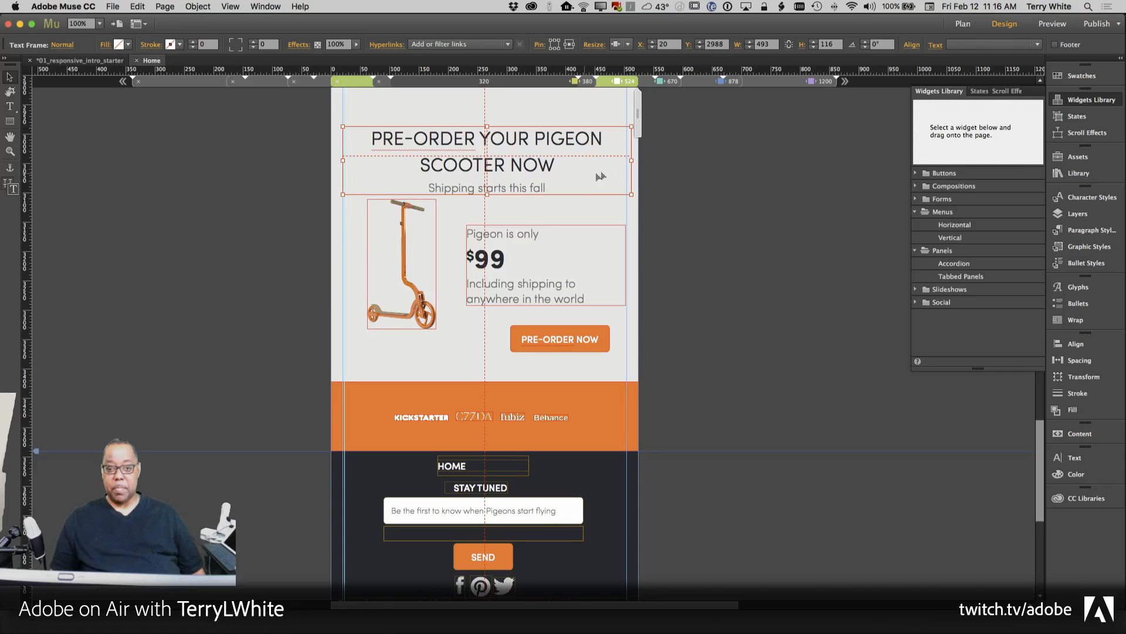
{"action": "left_click_drag", "start_coordinate": [632, 167], "coordinate": [625, 161]}
{"action": "left_click_drag", "start_coordinate": [391, 276], "coordinate": [367, 311]}
{"action": "left_click", "coordinate": [499, 276]}
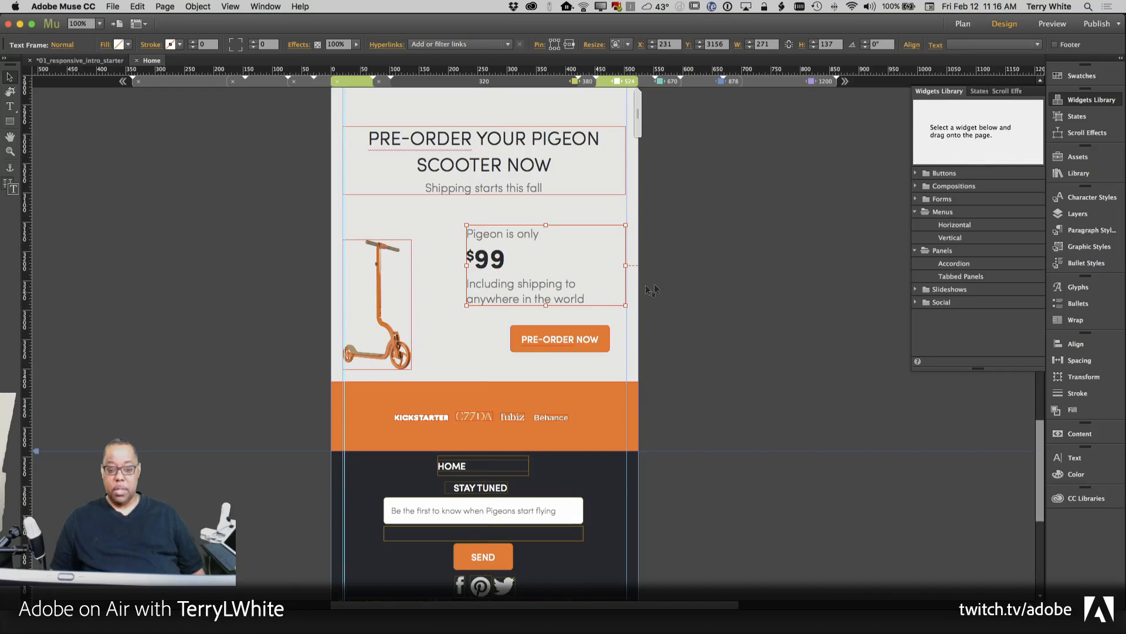
Shrink the picture of the arm holding the scooter to about 227 × 313 px at X 297, Y 2307.
{"action": "scroll", "coordinate": [643, 287], "scroll_direction": "up", "scroll_amount": 15}
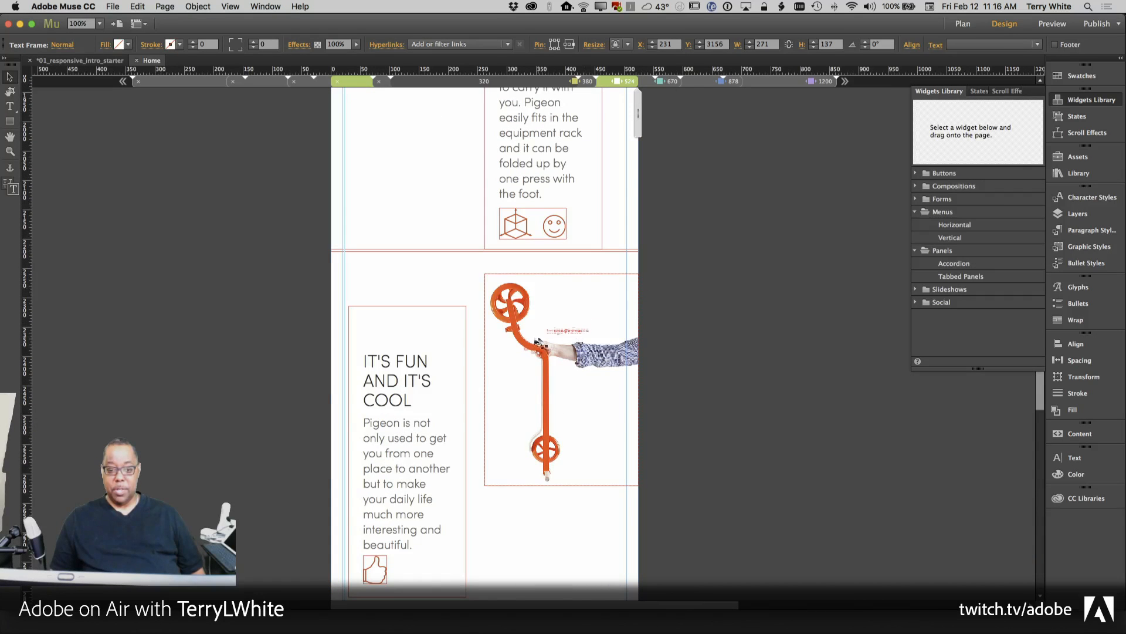
{"action": "left_click", "coordinate": [487, 293]}
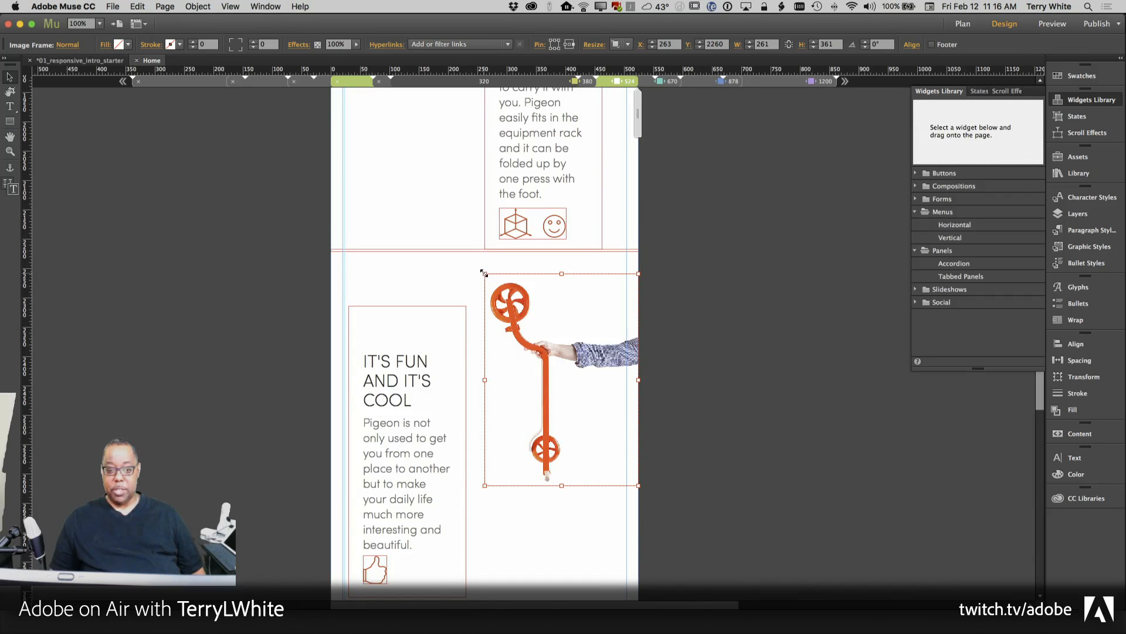
{"action": "left_click_drag", "start_coordinate": [484, 273], "coordinate": [511, 308]}
Move the small scooter picture to X 23, Y 1623, and the "It's beautiful" text frame to X 20, Y 1167.
{"action": "scroll", "coordinate": [564, 279], "scroll_direction": "up", "scroll_amount": 2}
{"action": "scroll", "coordinate": [564, 281], "scroll_direction": "up", "scroll_amount": 5}
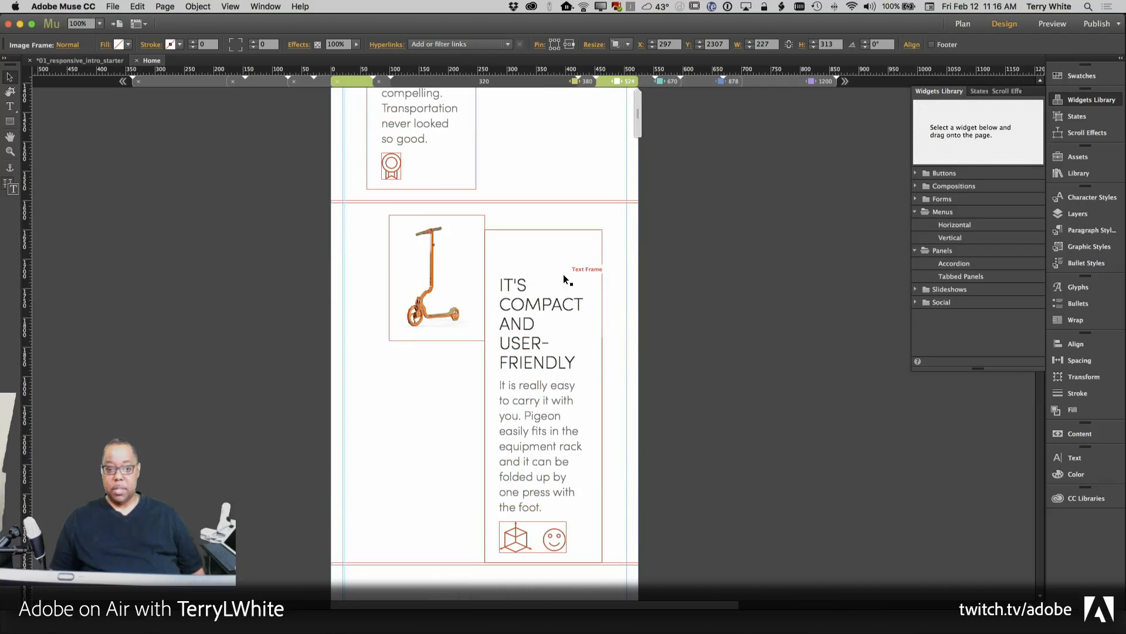
{"action": "left_click_drag", "start_coordinate": [442, 277], "coordinate": [394, 277]}
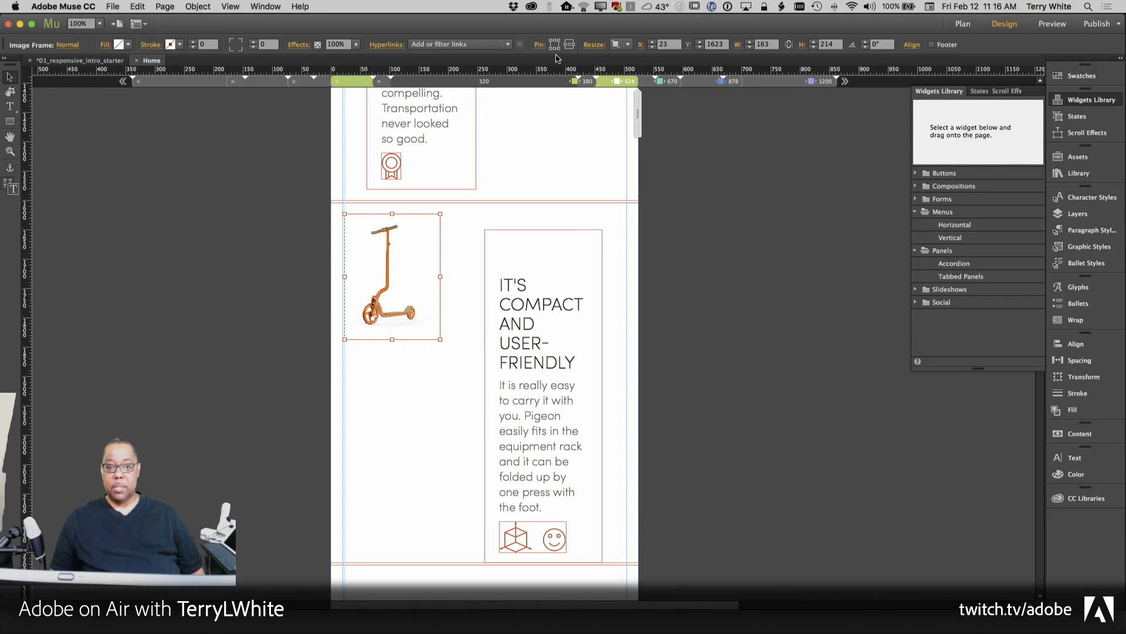
{"action": "scroll", "coordinate": [594, 168], "scroll_direction": "up", "scroll_amount": 6}
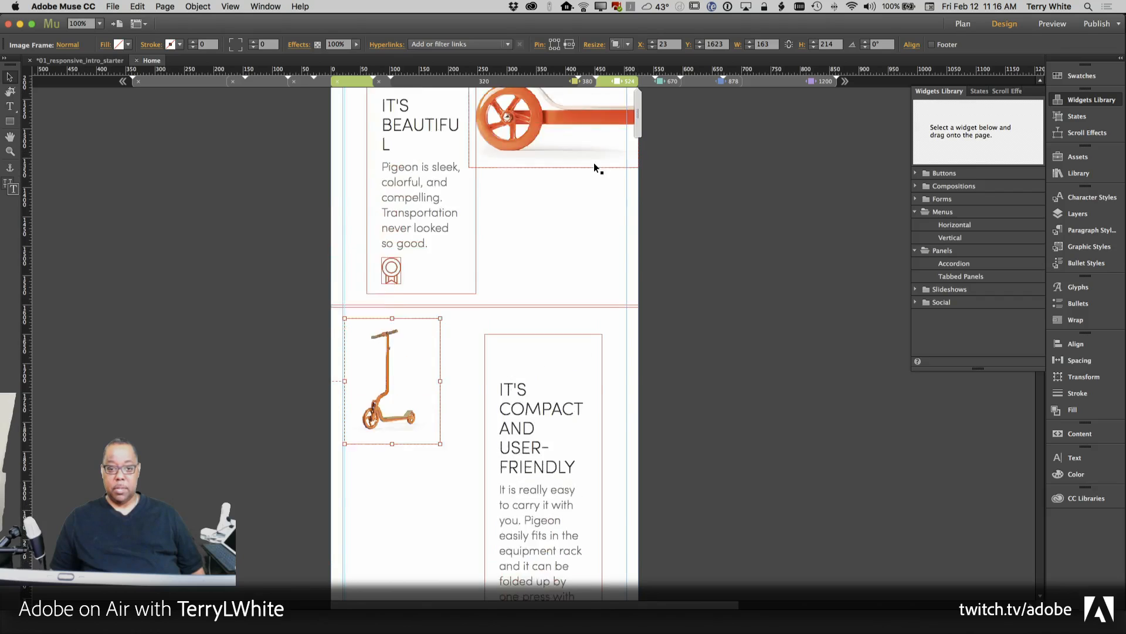
{"action": "left_click_drag", "start_coordinate": [403, 364], "coordinate": [378, 368]}
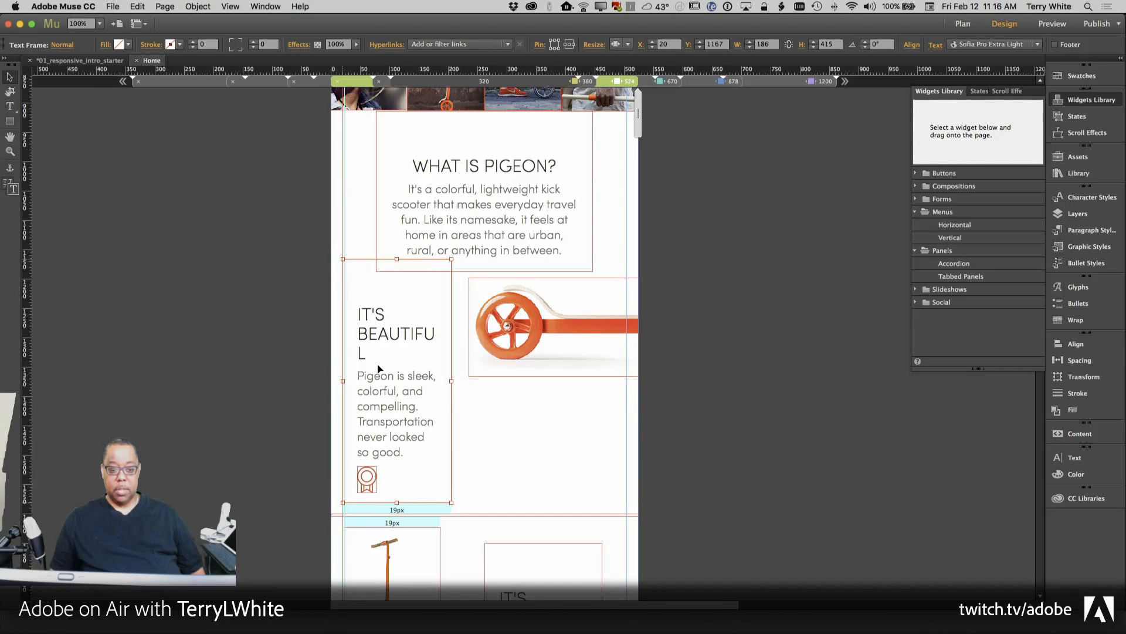
Reduce the "It's beautiful" heading to font size 26 so that it fits its narrow text frame.
{"action": "double_click", "coordinate": [383, 336]}
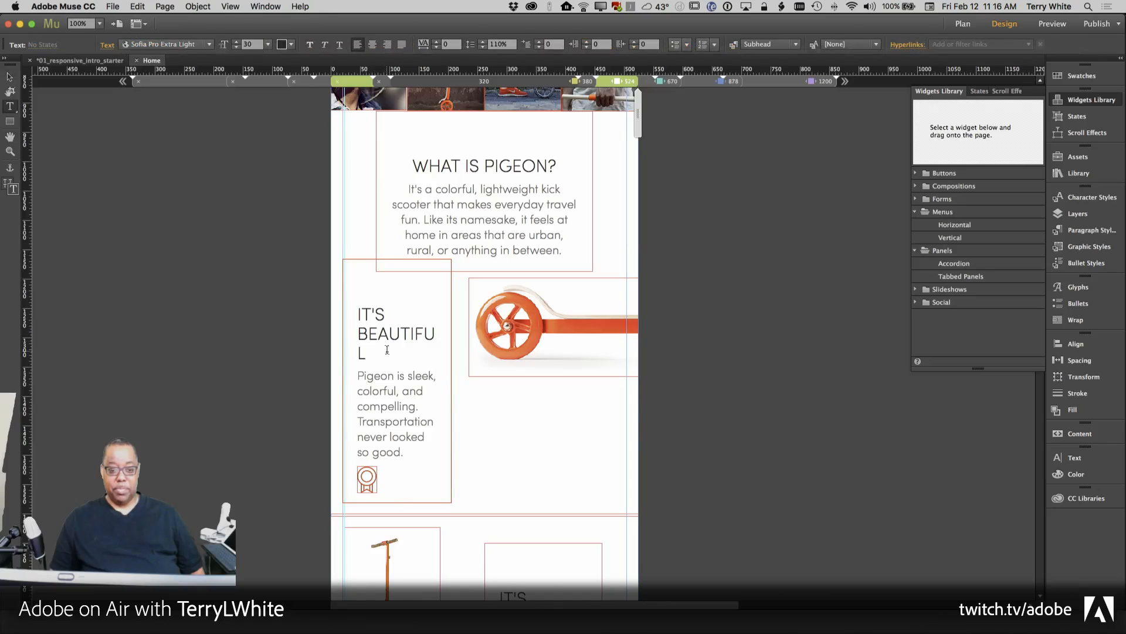
{"action": "left_click_drag", "start_coordinate": [369, 354], "coordinate": [344, 309]}
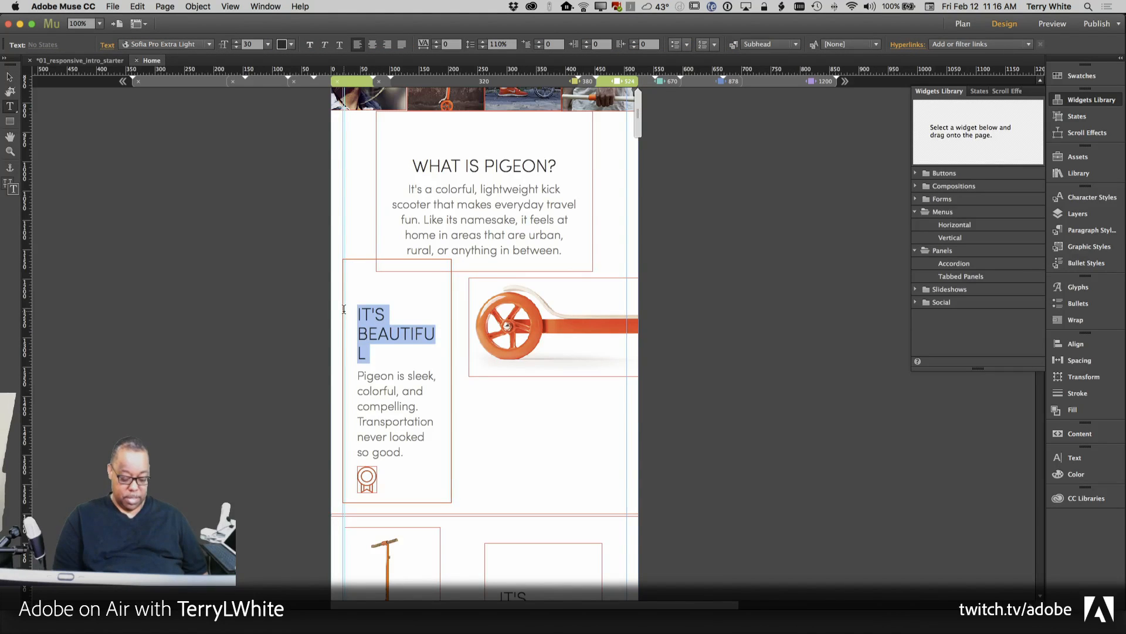
{"action": "key", "text": "super+shift+comma"}
{"action": "key", "text": "super+shift+comma"}
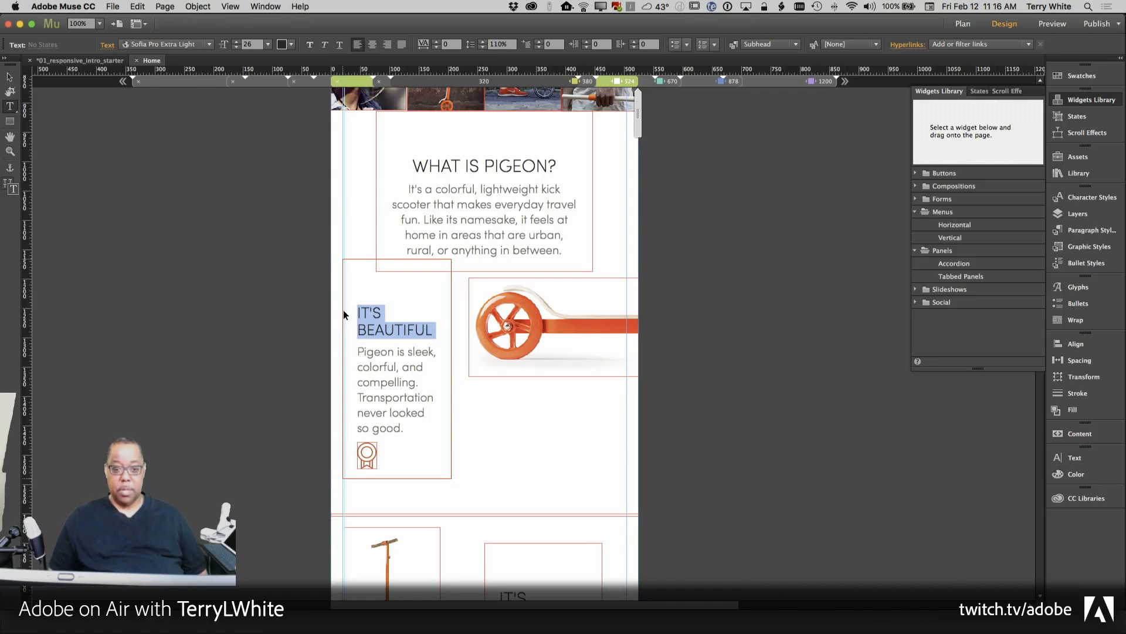
{"action": "scroll", "coordinate": [343, 309], "scroll_direction": "right", "scroll_amount": 5}
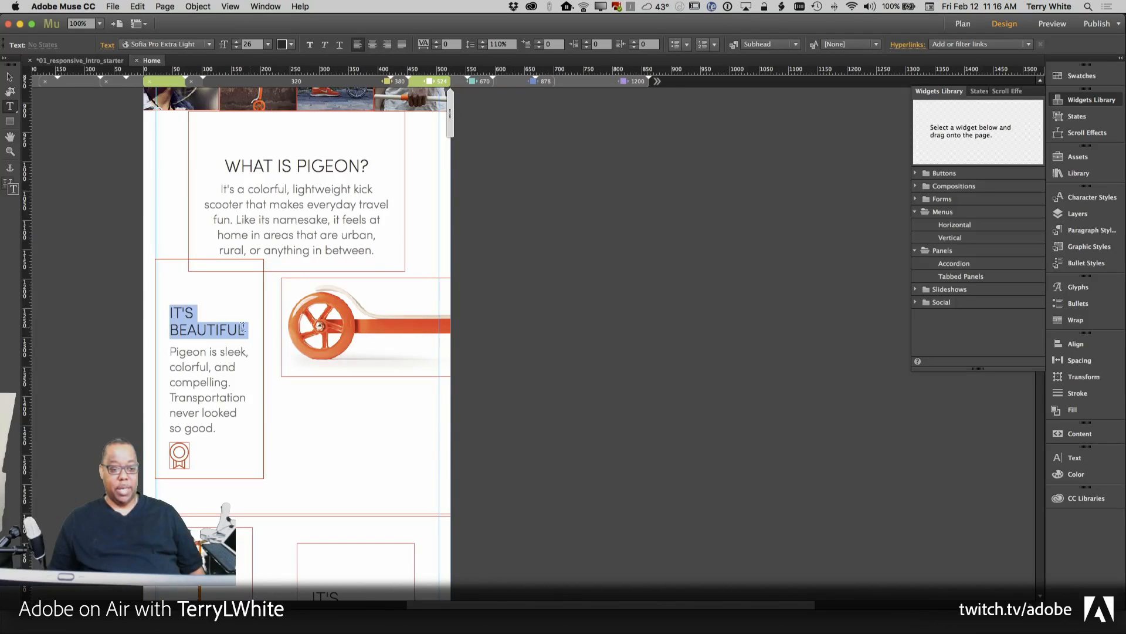
{"action": "left_click", "coordinate": [207, 352]}
Review the sections down the page, test them at a slightly narrower browser width, and return to the 524 px breakpoint.
{"action": "scroll", "coordinate": [274, 251], "scroll_direction": "down", "scroll_amount": 5}
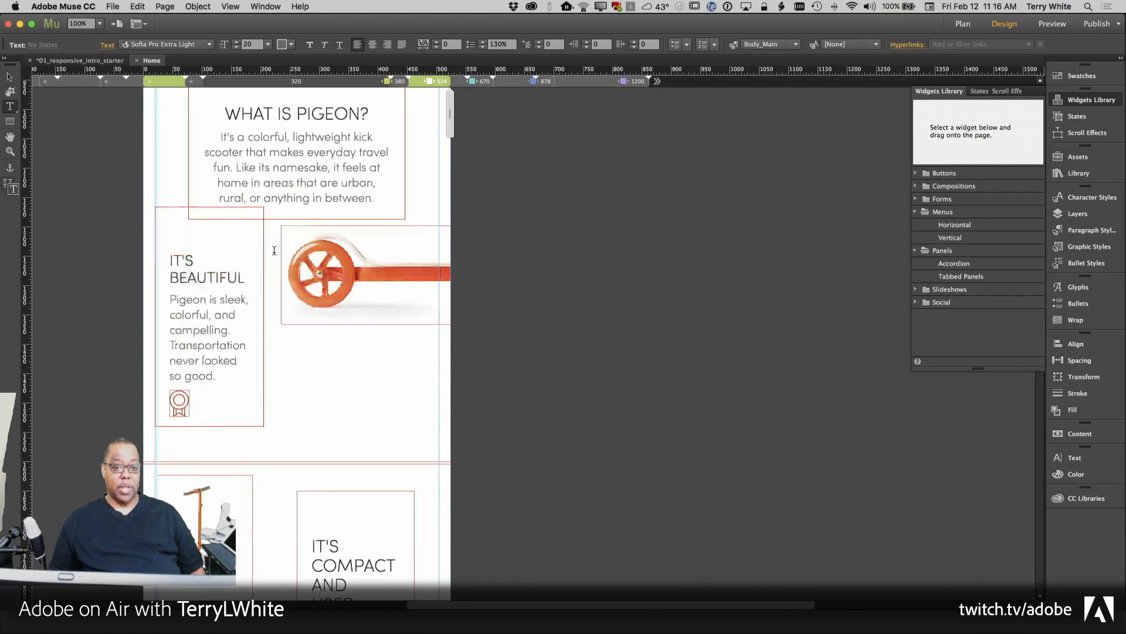
{"action": "scroll", "coordinate": [274, 251], "scroll_direction": "down", "scroll_amount": 10}
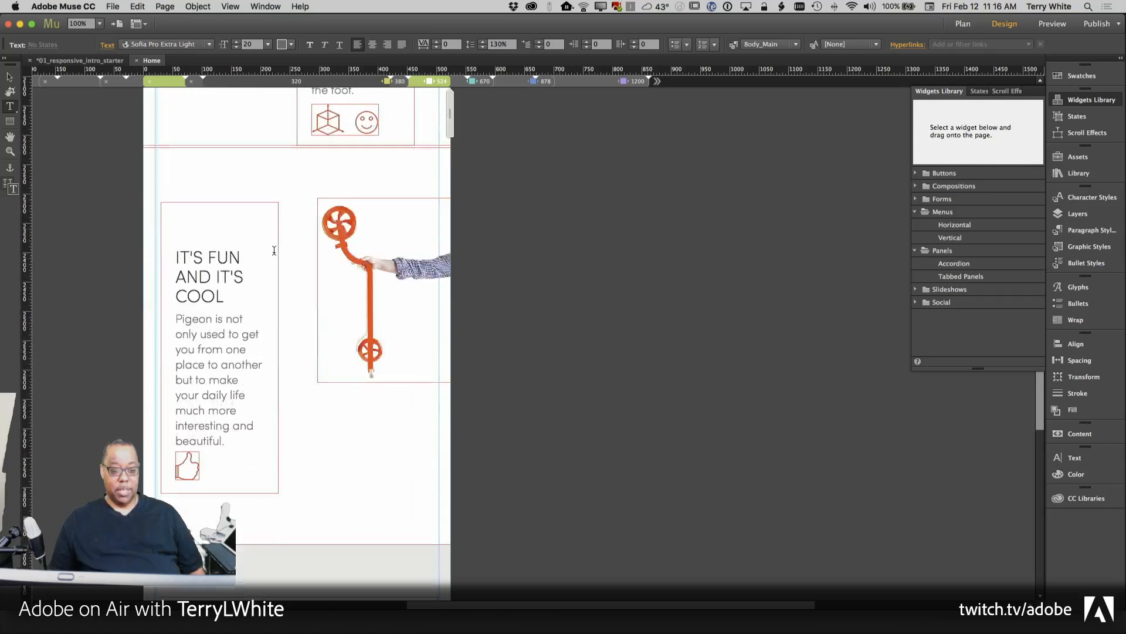
{"action": "scroll", "coordinate": [274, 250], "scroll_direction": "down", "scroll_amount": 10}
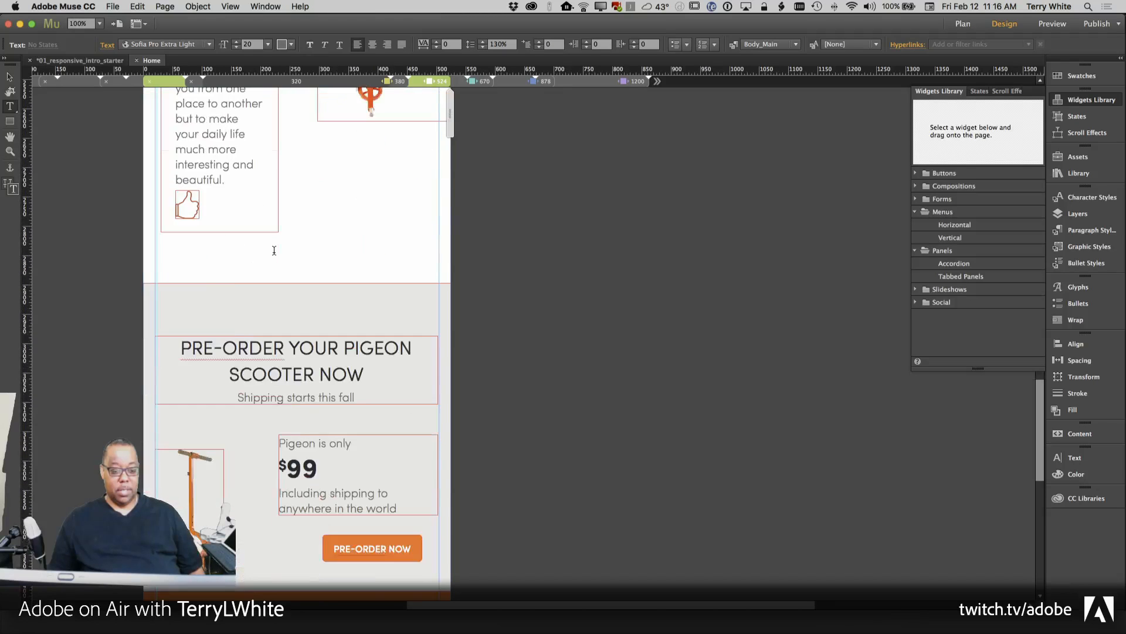
{"action": "scroll", "coordinate": [274, 251], "scroll_direction": "up", "scroll_amount": 15}
{"action": "scroll", "coordinate": [274, 251], "scroll_direction": "up", "scroll_amount": 5}
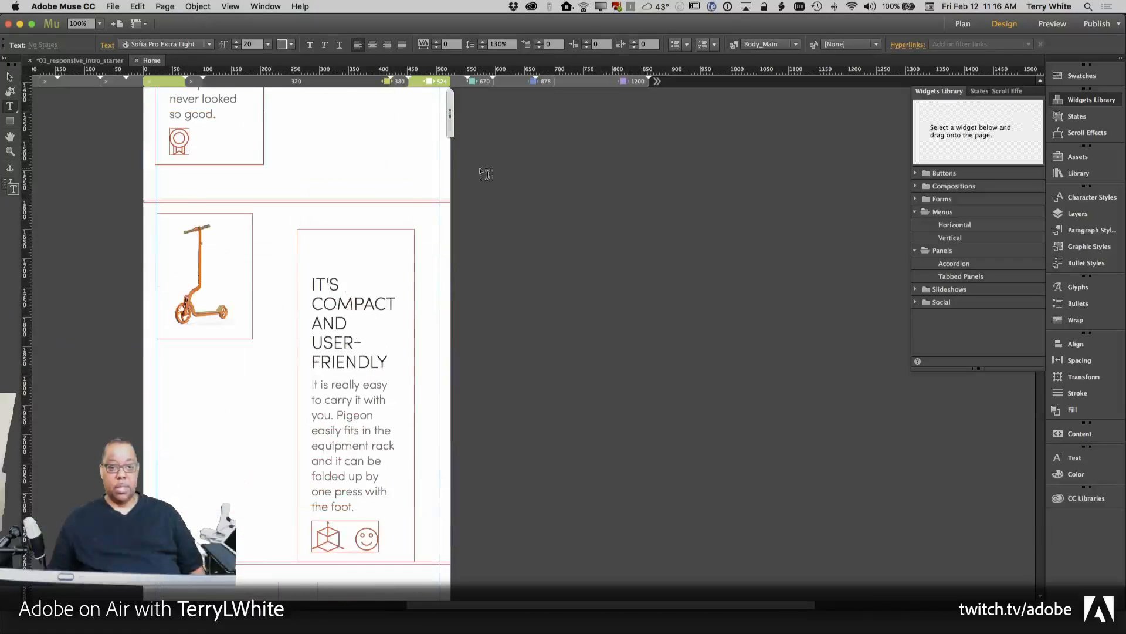
{"action": "scroll", "coordinate": [445, 113], "scroll_direction": "up", "scroll_amount": 2}
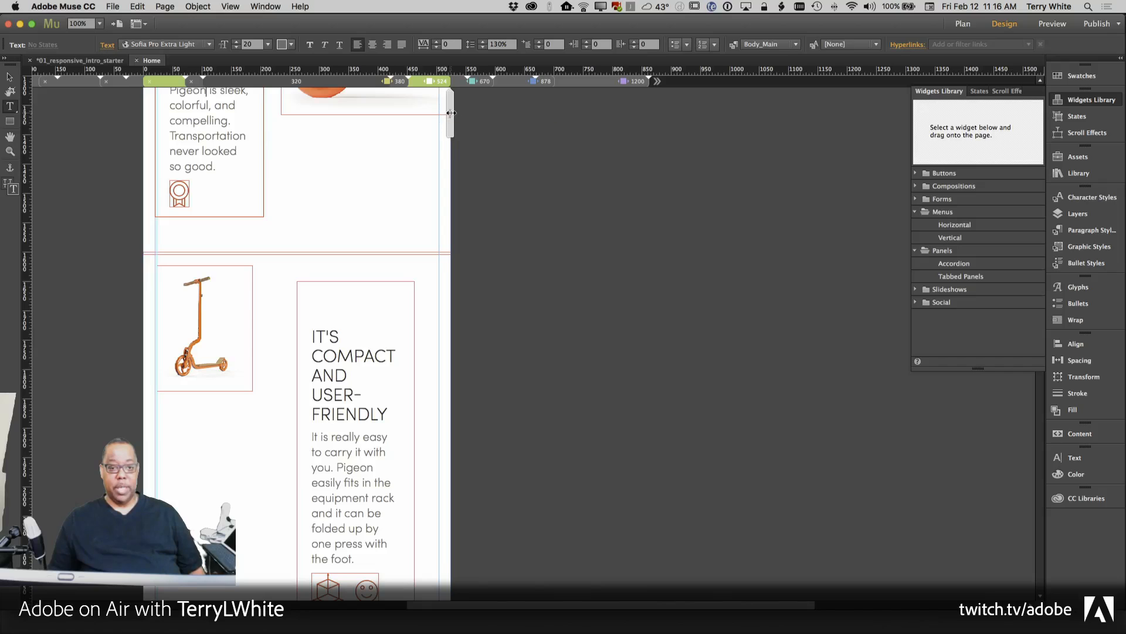
{"action": "mouse_move", "coordinate": [452, 115]}
{"action": "left_mouse_down"}
{"action": "mouse_move", "coordinate": [403, 125]}
{"action": "mouse_move", "coordinate": [437, 121]}
{"action": "left_mouse_up"}
{"action": "scroll", "coordinate": [352, 381], "scroll_direction": "down", "scroll_amount": 3}
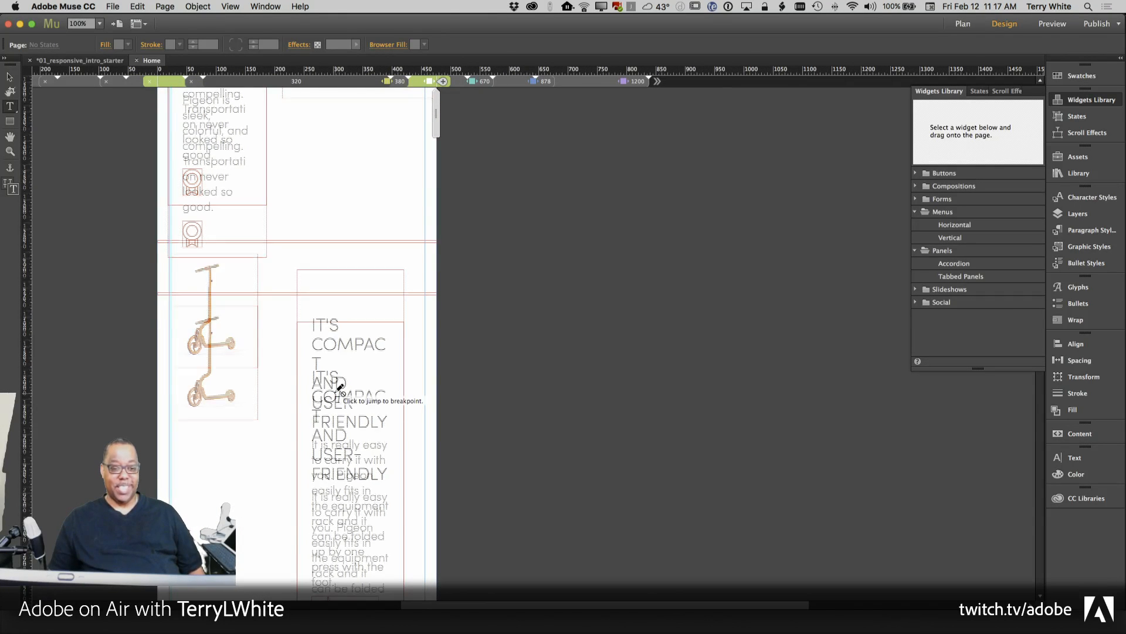
{"action": "left_click", "coordinate": [414, 82]}
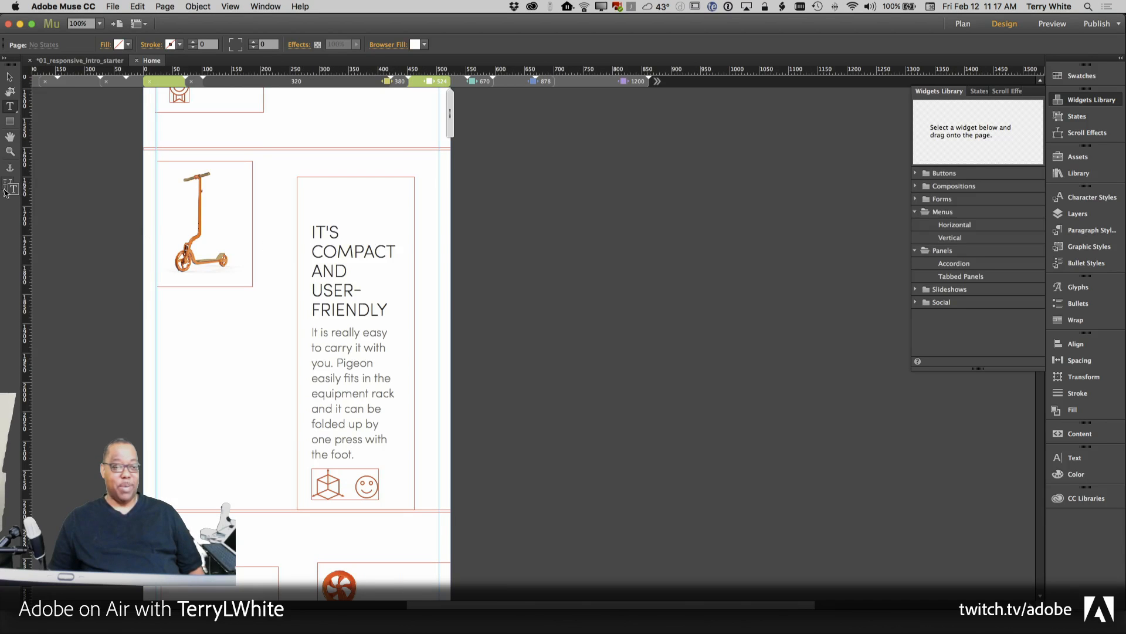
Widen the "It's compact and user-friendly" text frame to about 406 px and place it below the scooter picture at X 52, Y 1856.
{"action": "key", "text": "v"}
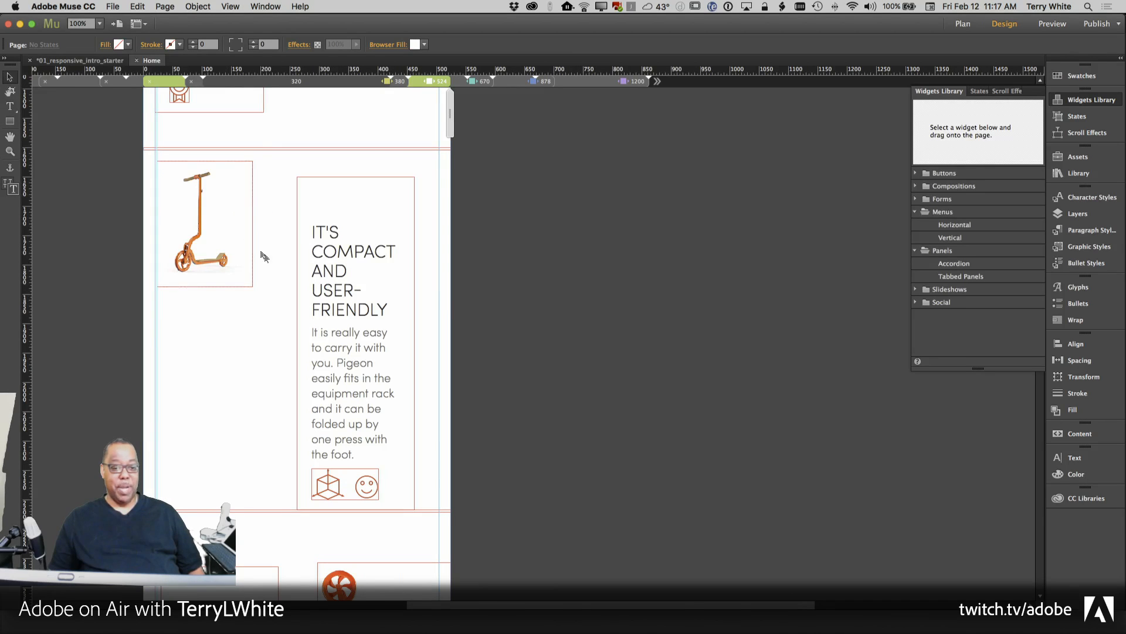
{"action": "left_click", "coordinate": [312, 299]}
{"action": "left_click_drag", "start_coordinate": [297, 342], "coordinate": [176, 348]}
{"action": "left_click_drag", "start_coordinate": [325, 284], "coordinate": [323, 405]}
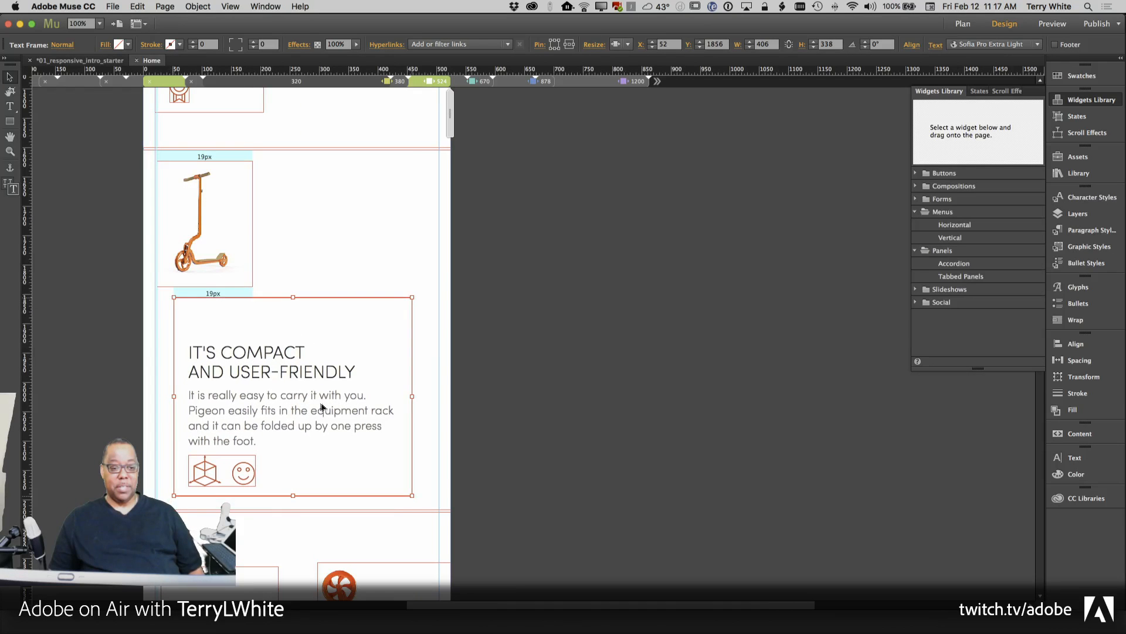
Move the small scooter picture above the "It's compact and user-friendly" text to X 181, centring it on the page.
{"action": "left_click", "coordinate": [219, 268]}
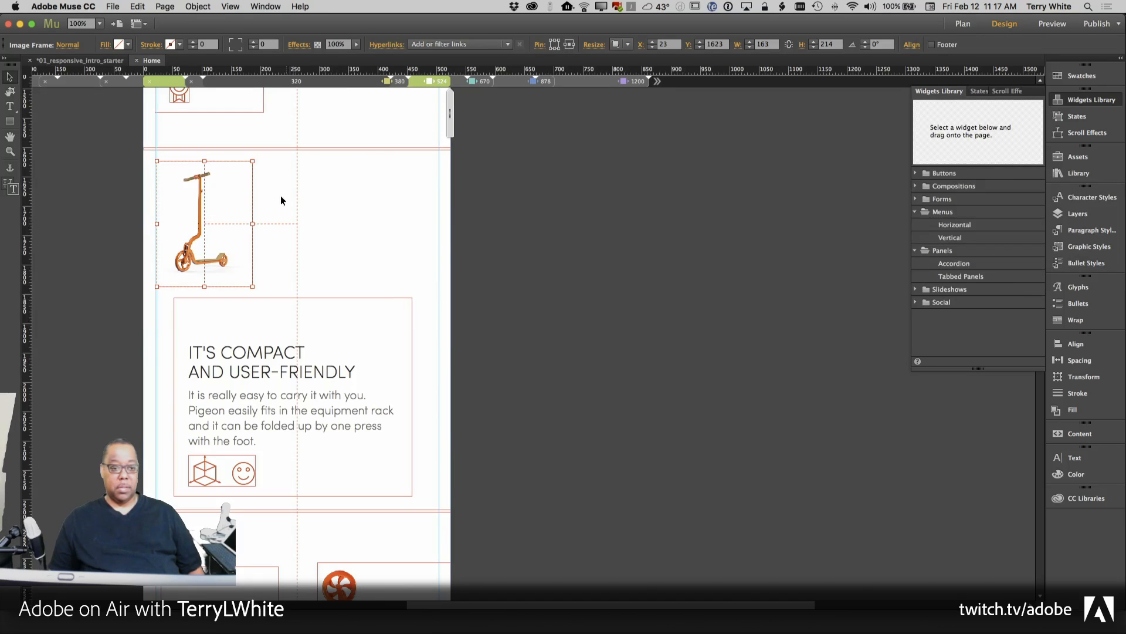
{"action": "left_click_drag", "start_coordinate": [215, 235], "coordinate": [308, 236]}
{"action": "scroll", "coordinate": [382, 235], "scroll_direction": "up", "scroll_amount": 10}
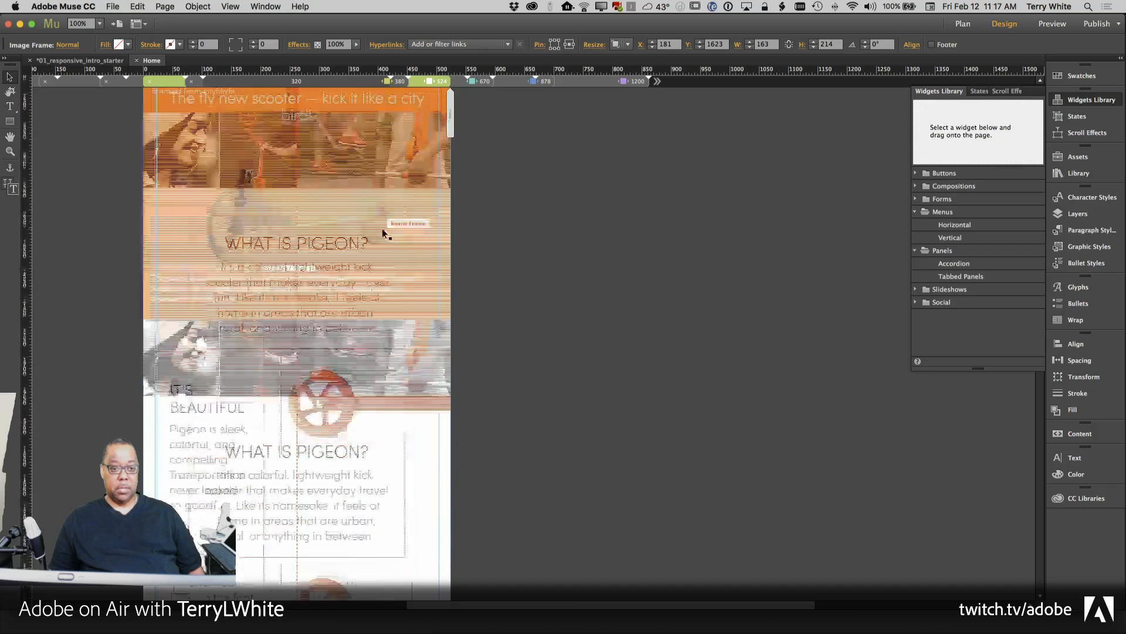
{"action": "scroll", "coordinate": [382, 229], "scroll_direction": "down", "scroll_amount": 6}
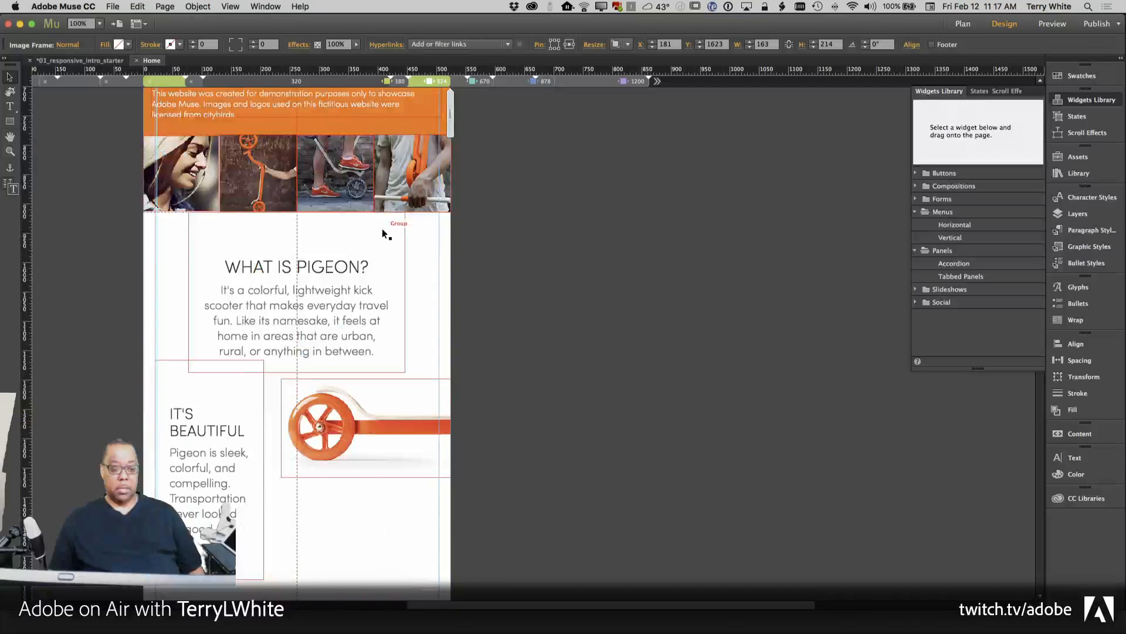
{"action": "scroll", "coordinate": [383, 233], "scroll_direction": "down", "scroll_amount": 10}
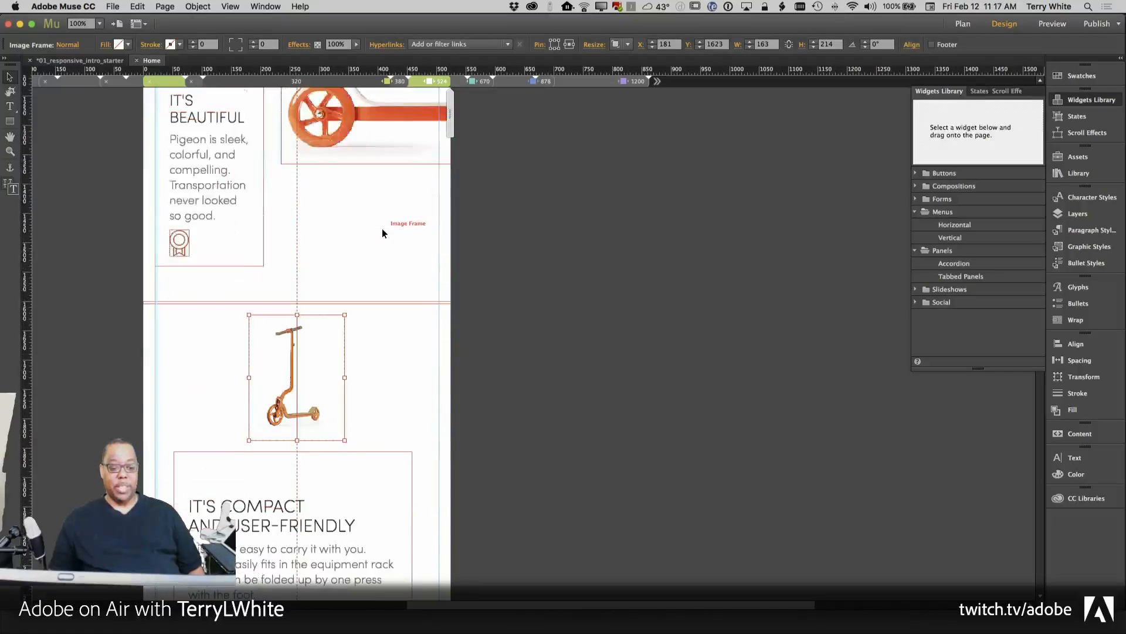
Widen the "It's fun and it's cool" text frame to about 253 px, keeping it beside the scooter picture.
{"action": "scroll", "coordinate": [382, 233], "scroll_direction": "down", "scroll_amount": 3}
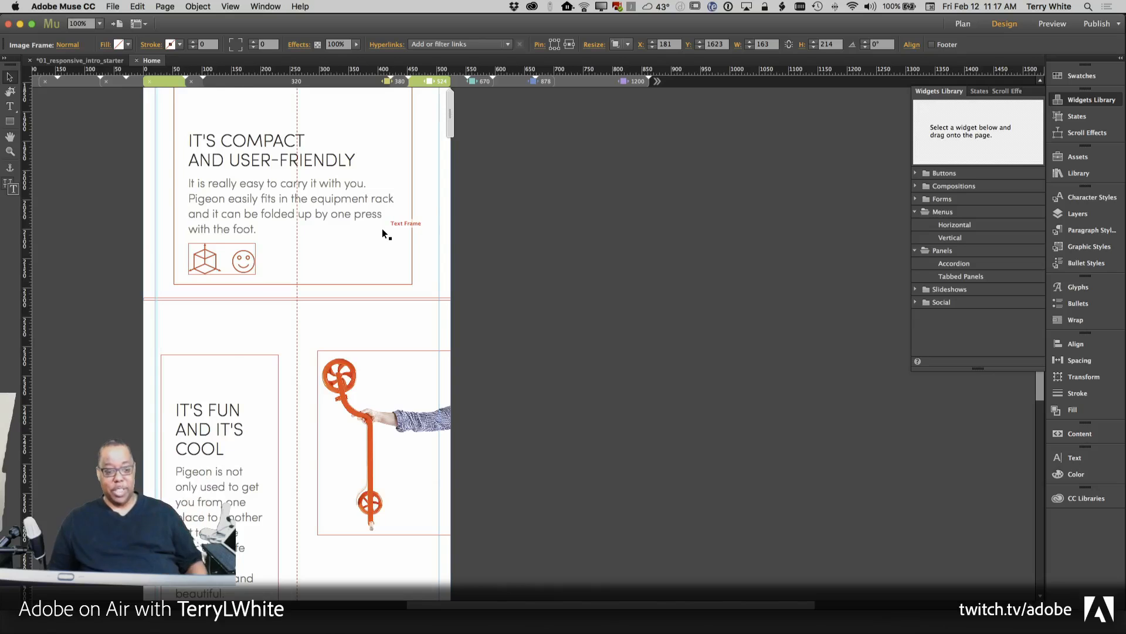
{"action": "scroll", "coordinate": [383, 233], "scroll_direction": "down", "scroll_amount": 2}
{"action": "scroll", "coordinate": [382, 227], "scroll_direction": "down", "scroll_amount": 8}
{"action": "scroll", "coordinate": [382, 227], "scroll_direction": "up", "scroll_amount": 3}
{"action": "left_click", "coordinate": [277, 213]}
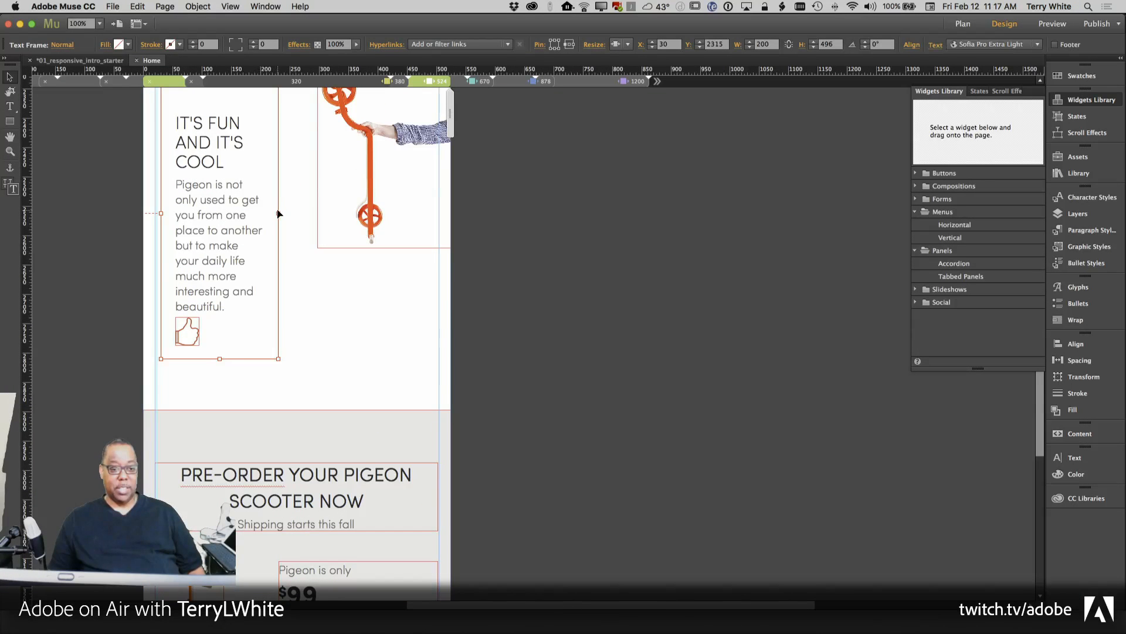
{"action": "left_click_drag", "start_coordinate": [278, 213], "coordinate": [309, 212]}
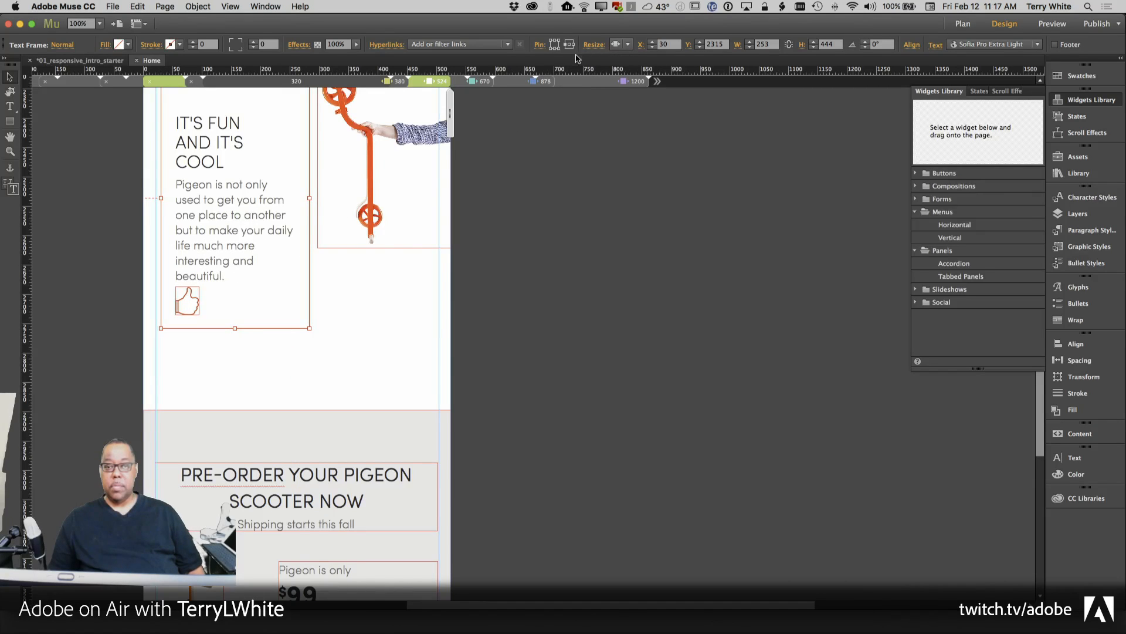
Test the page at a narrower browser width, switch to the 380 px breakpoint, and review the upper sections.
{"action": "left_click_drag", "start_coordinate": [450, 122], "coordinate": [385, 140]}
{"action": "left_click", "coordinate": [372, 84]}
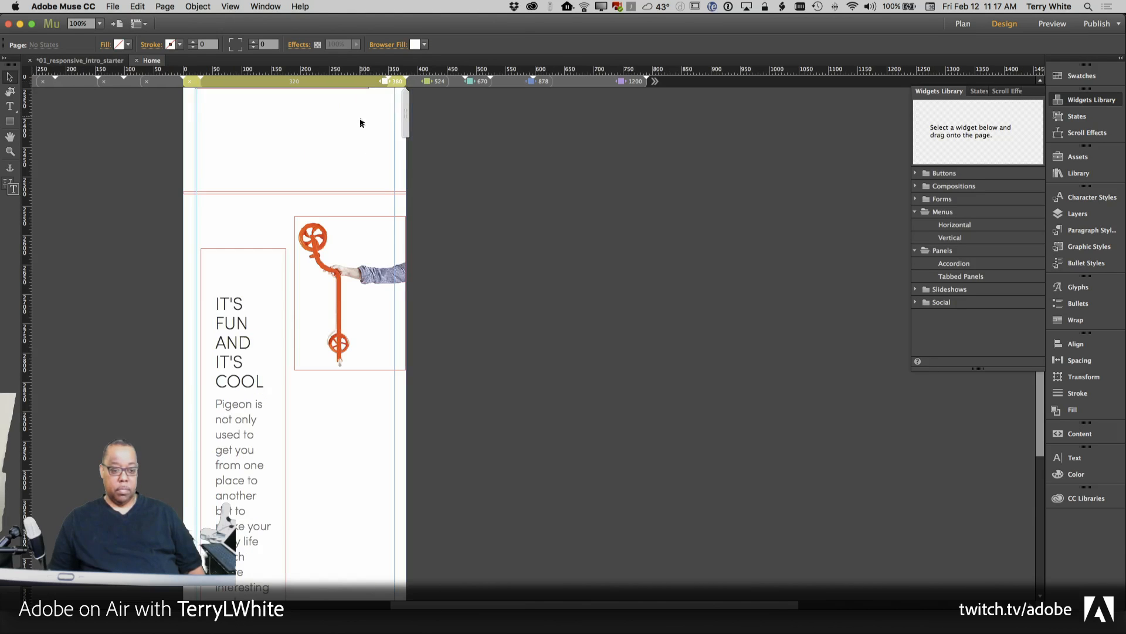
{"action": "scroll", "coordinate": [391, 176], "scroll_direction": "up", "scroll_amount": 10}
{"action": "scroll", "coordinate": [392, 179], "scroll_direction": "up", "scroll_amount": 10}
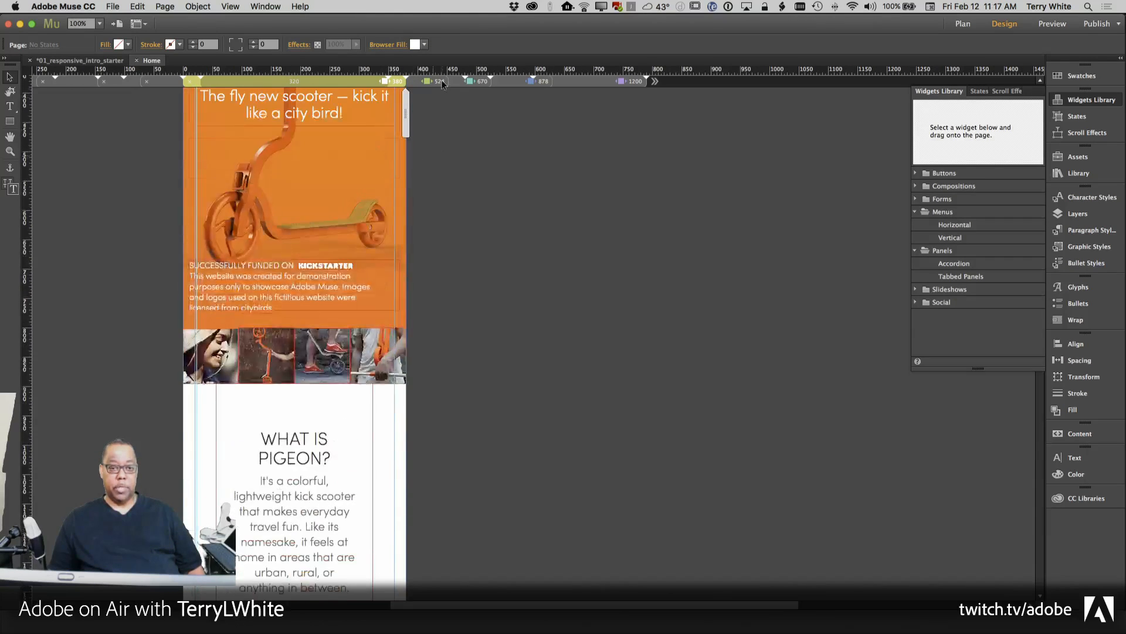
{"action": "scroll", "coordinate": [418, 86], "scroll_direction": "down", "scroll_amount": 2}
{"action": "scroll", "coordinate": [417, 86], "scroll_direction": "left", "scroll_amount": 2}
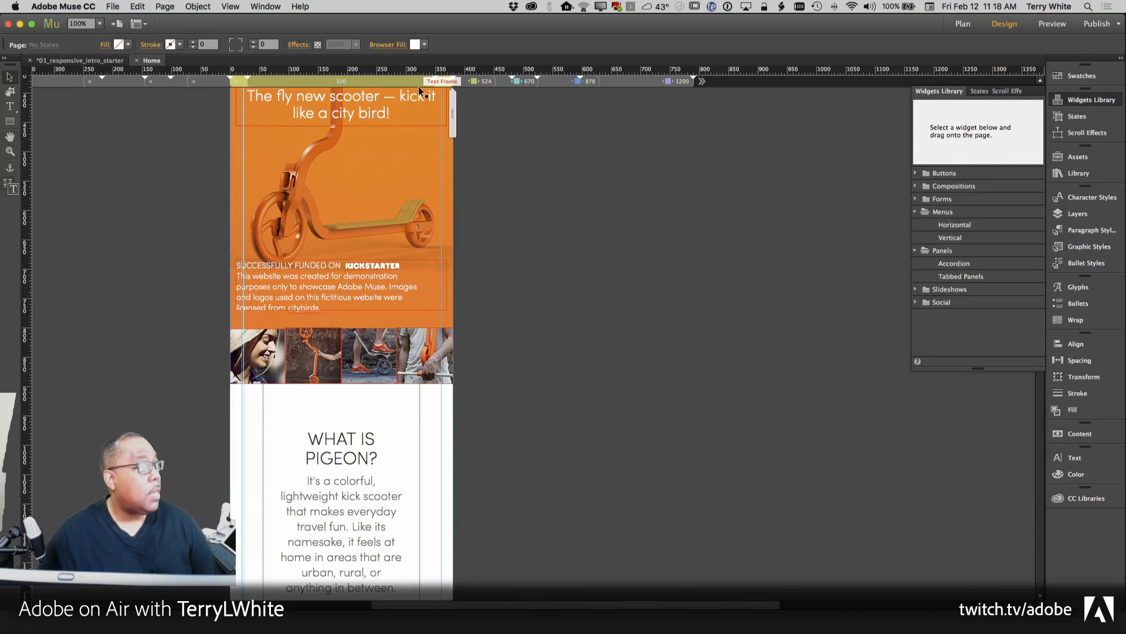
{"action": "left_click", "coordinate": [419, 86]}
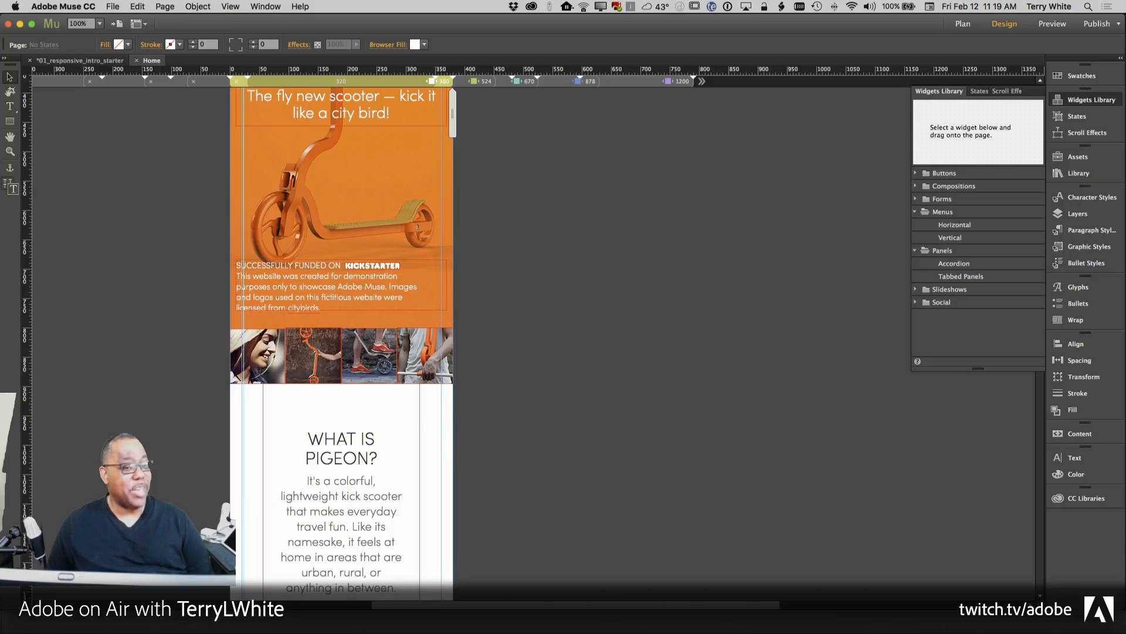
{"action": "left_click", "coordinate": [256, 7]}
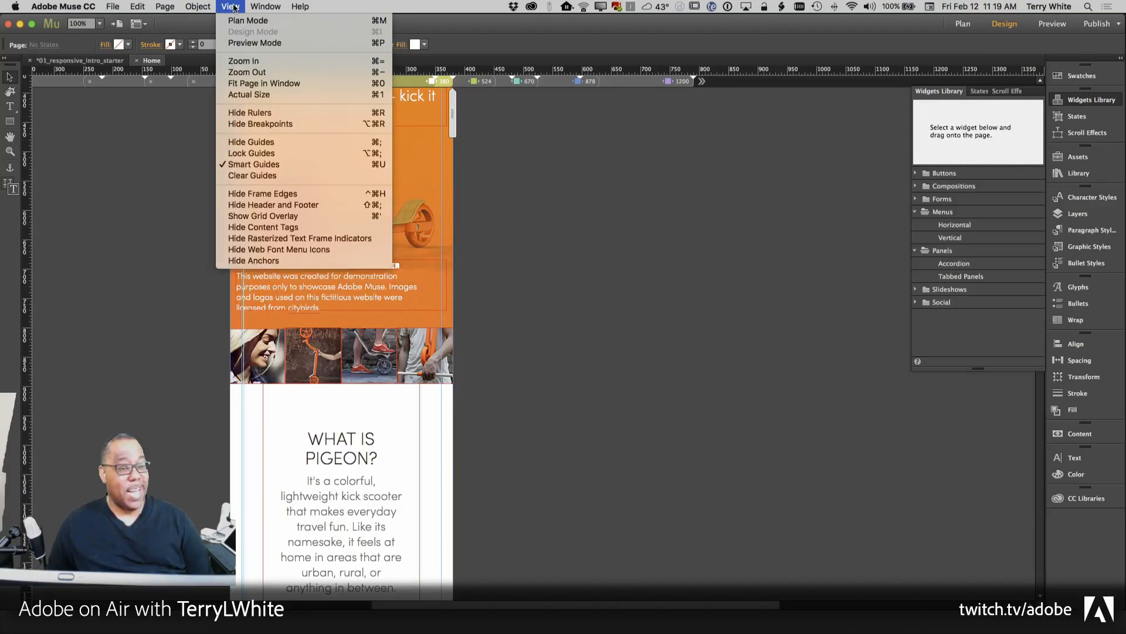
{"action": "left_click", "coordinate": [233, 7]}
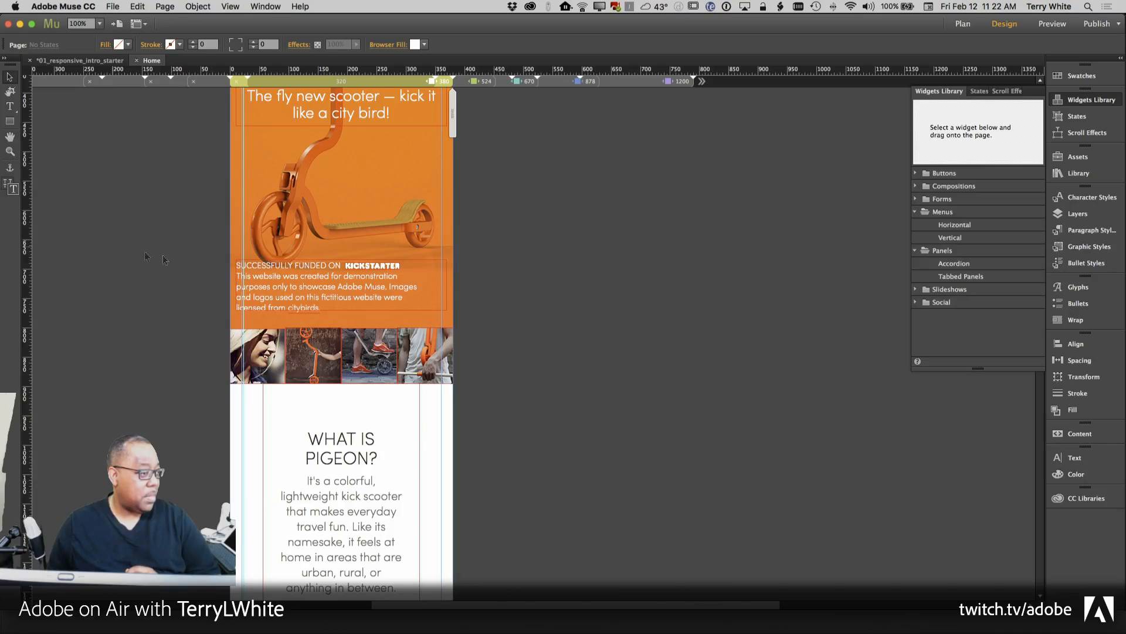
Move the "Successfully funded on Kickstarter" text frame to X 23, Y 700 and fit its width to about 337 px within the guides.
{"action": "scroll", "coordinate": [315, 265], "scroll_direction": "down", "scroll_amount": 4}
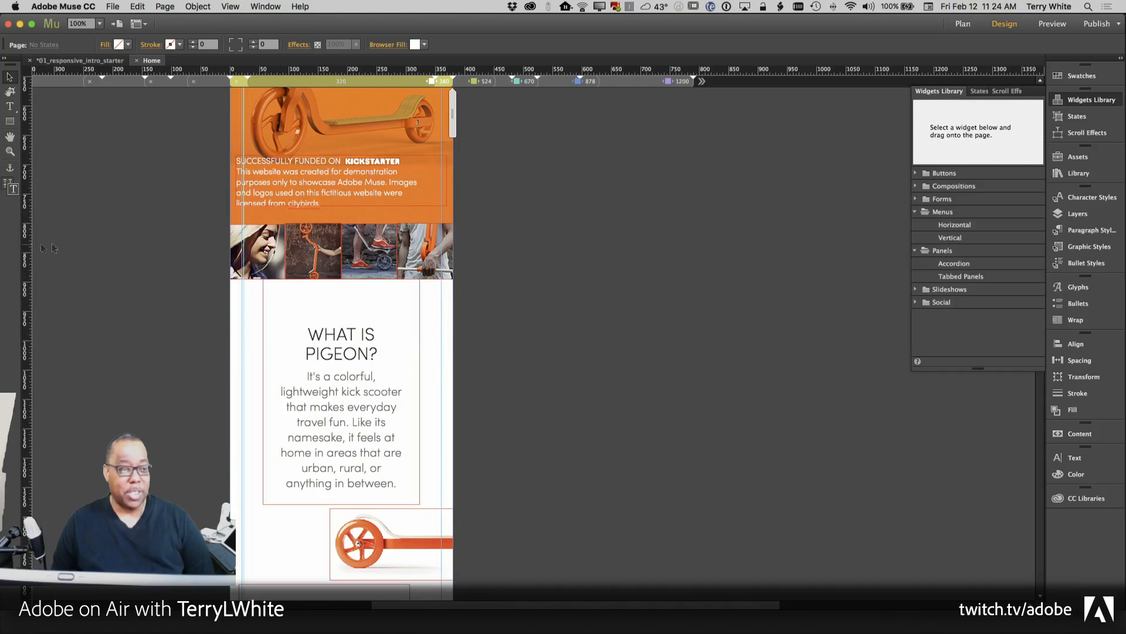
{"action": "left_click", "coordinate": [267, 192]}
{"action": "left_click_drag", "start_coordinate": [268, 192], "coordinate": [276, 197]}
{"action": "left_click_drag", "start_coordinate": [454, 190], "coordinate": [442, 190]}
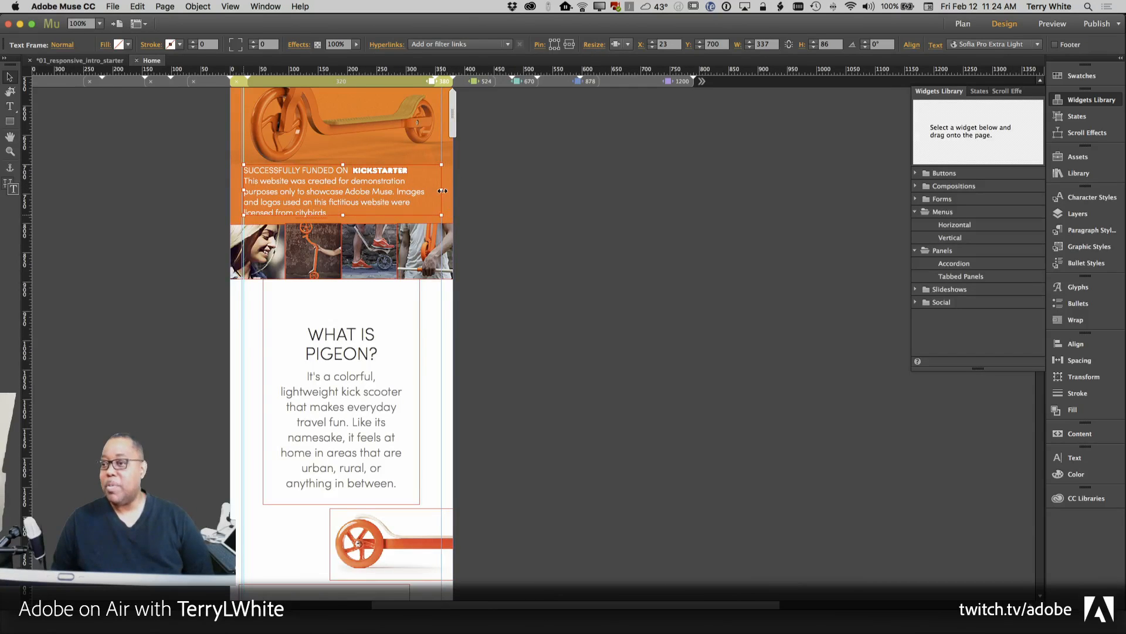
{"action": "scroll", "coordinate": [448, 198], "scroll_direction": "up", "scroll_amount": 10}
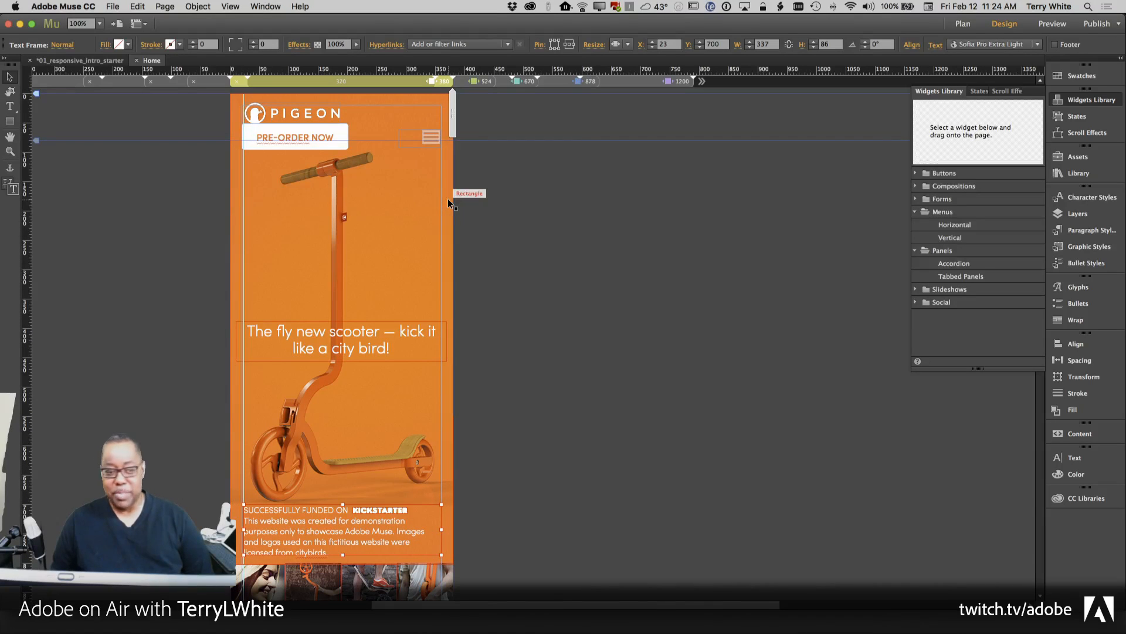
{"action": "scroll", "coordinate": [433, 215], "scroll_direction": "down", "scroll_amount": 10}
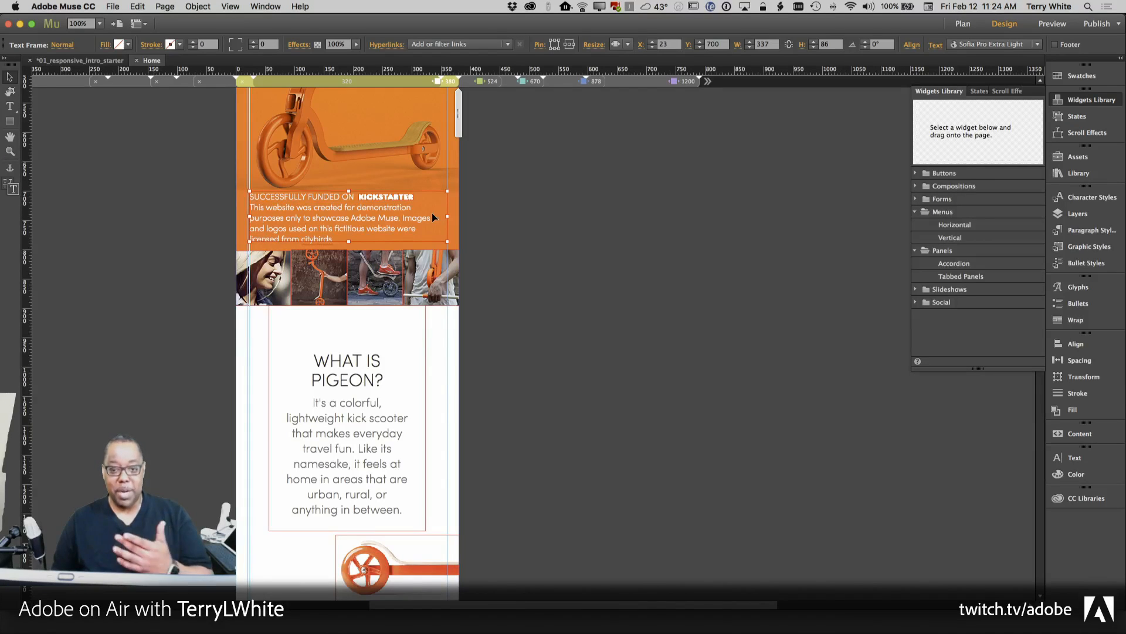
Switch to the 1200 px breakpoint and preview the home page in the web browser.
{"action": "left_click", "coordinate": [685, 82]}
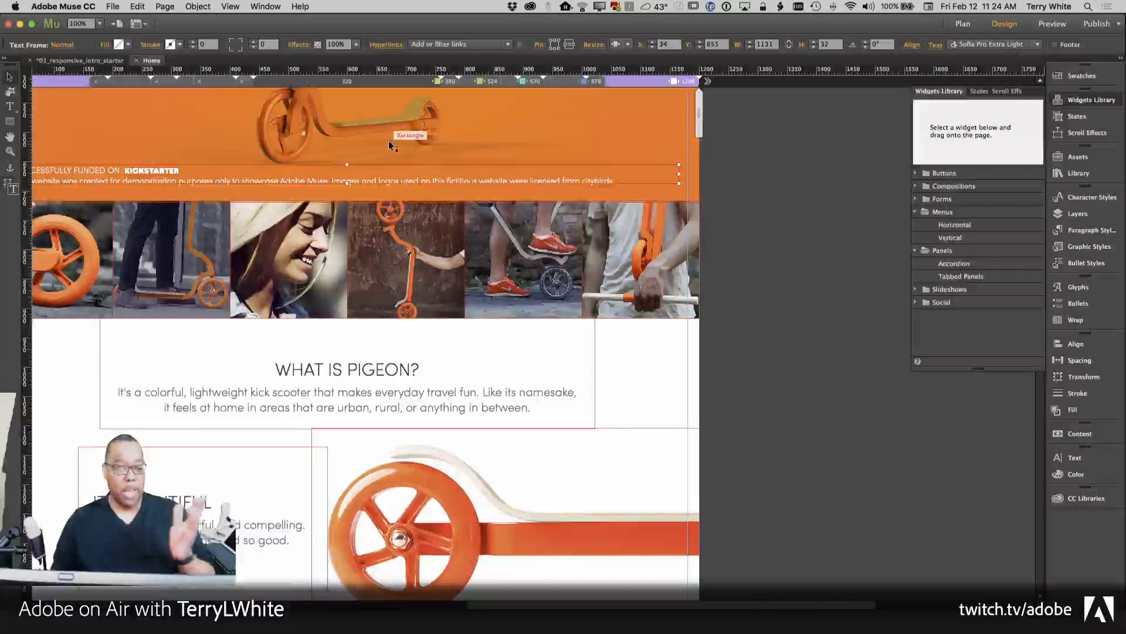
{"action": "left_click", "coordinate": [109, 6]}
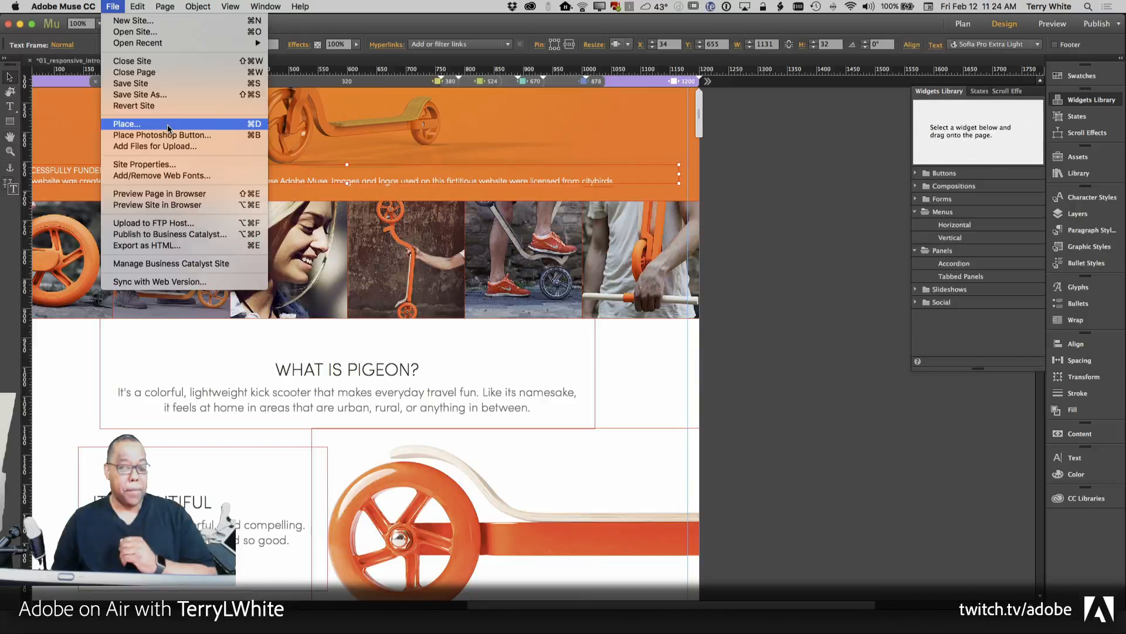
{"action": "left_click", "coordinate": [163, 191]}
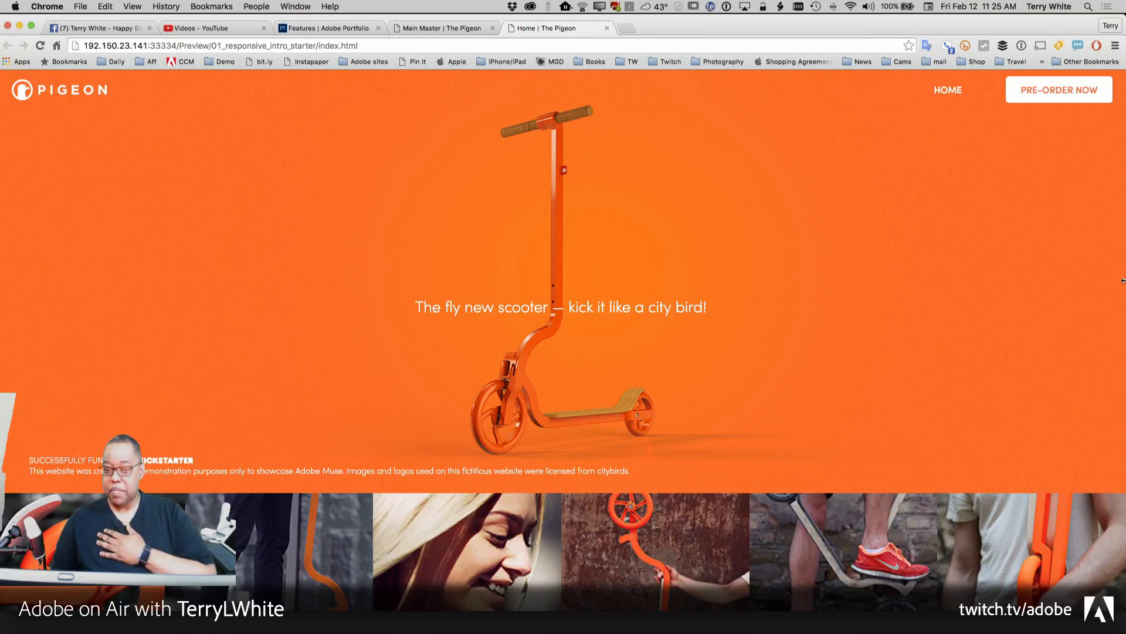
{"action": "left_click_drag", "start_coordinate": [1123, 280], "coordinate": [1124, 255]}
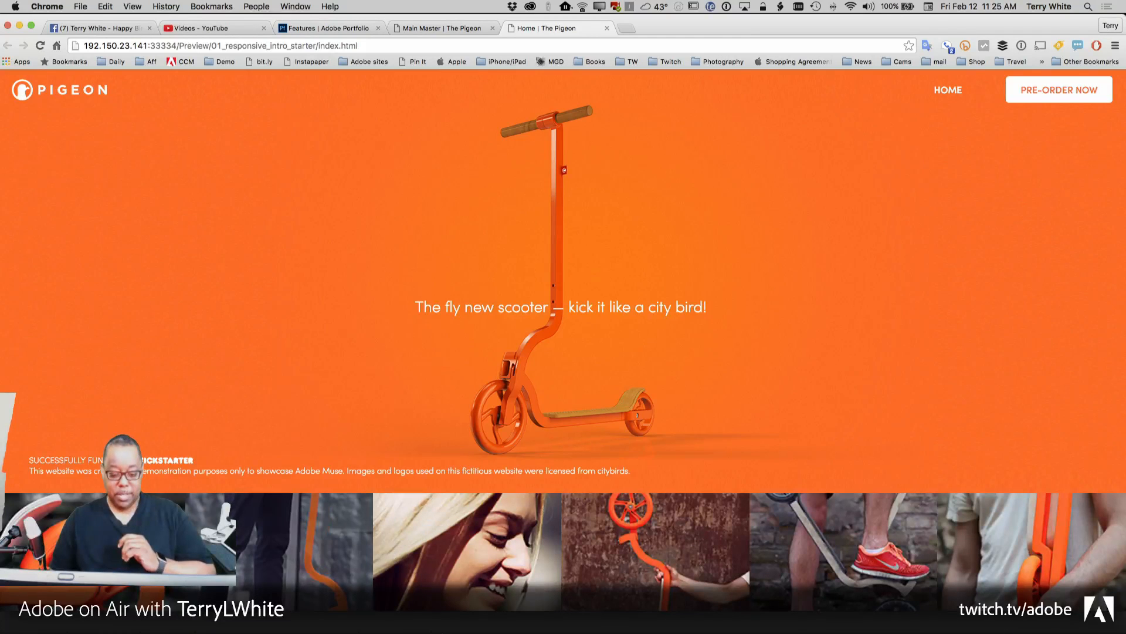
Switch to Illustrator and open the recent file IntroducingPigeon.ai.
{"action": "mouse_move", "coordinate": [444, 630]}
{"action": "left_click", "coordinate": [376, 622]}
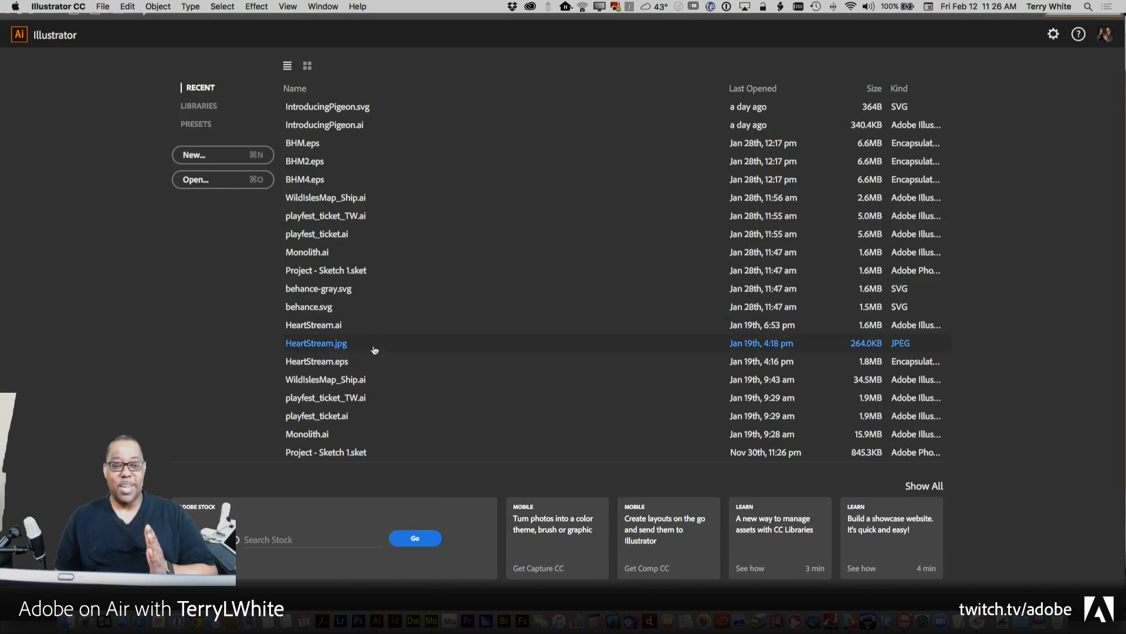
{"action": "left_click", "coordinate": [304, 125]}
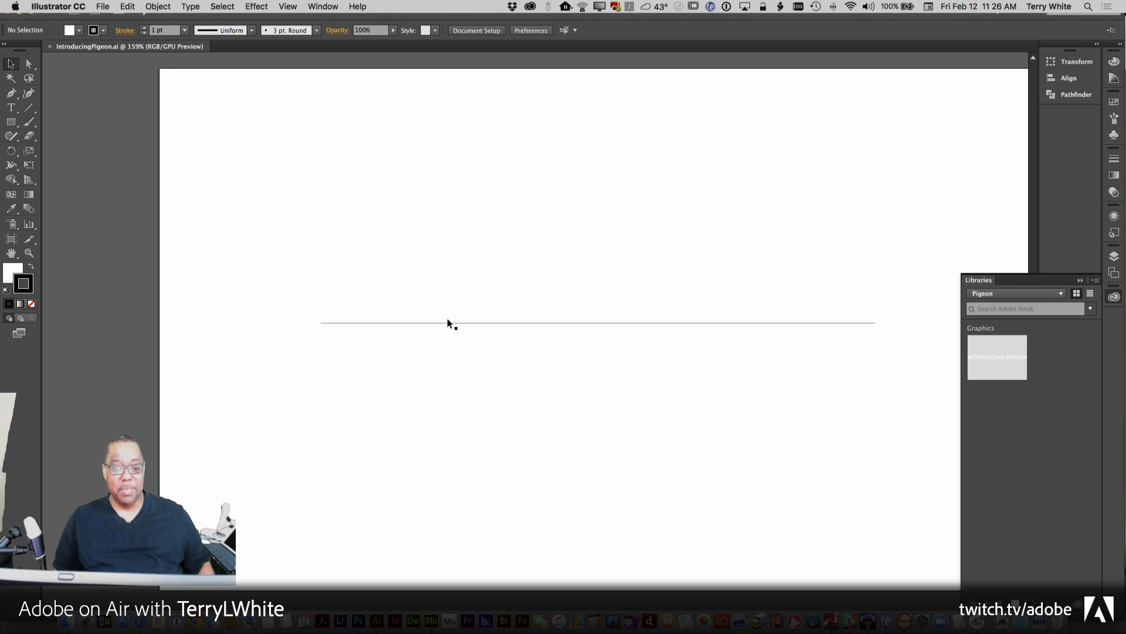
{"action": "key", "text": "super+Tab"}
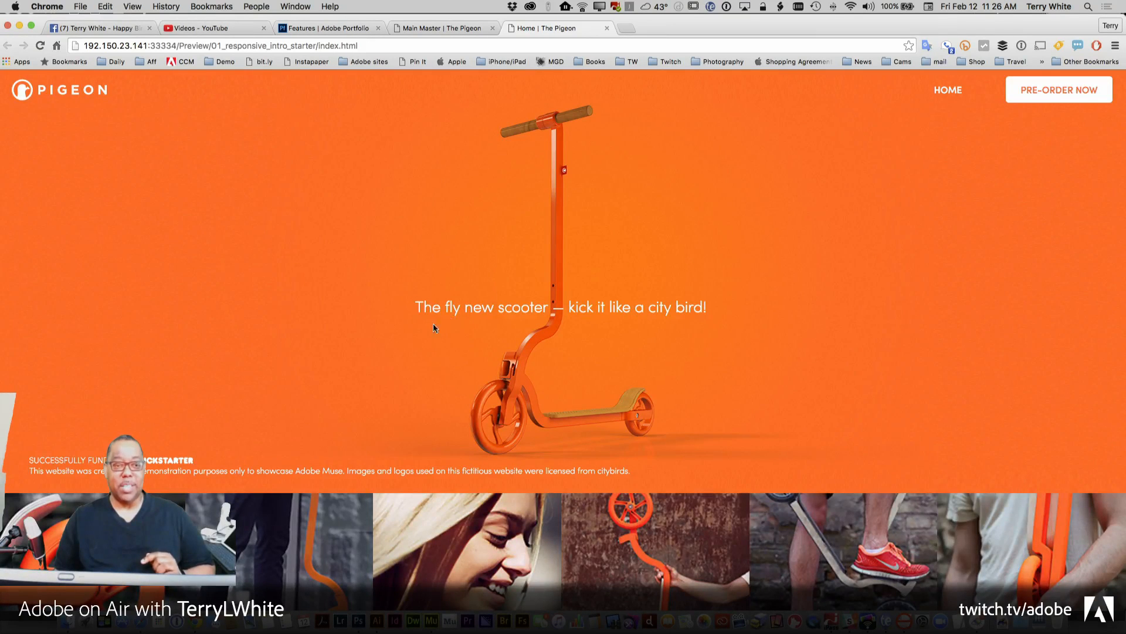
{"action": "left_click", "coordinate": [627, 30]}
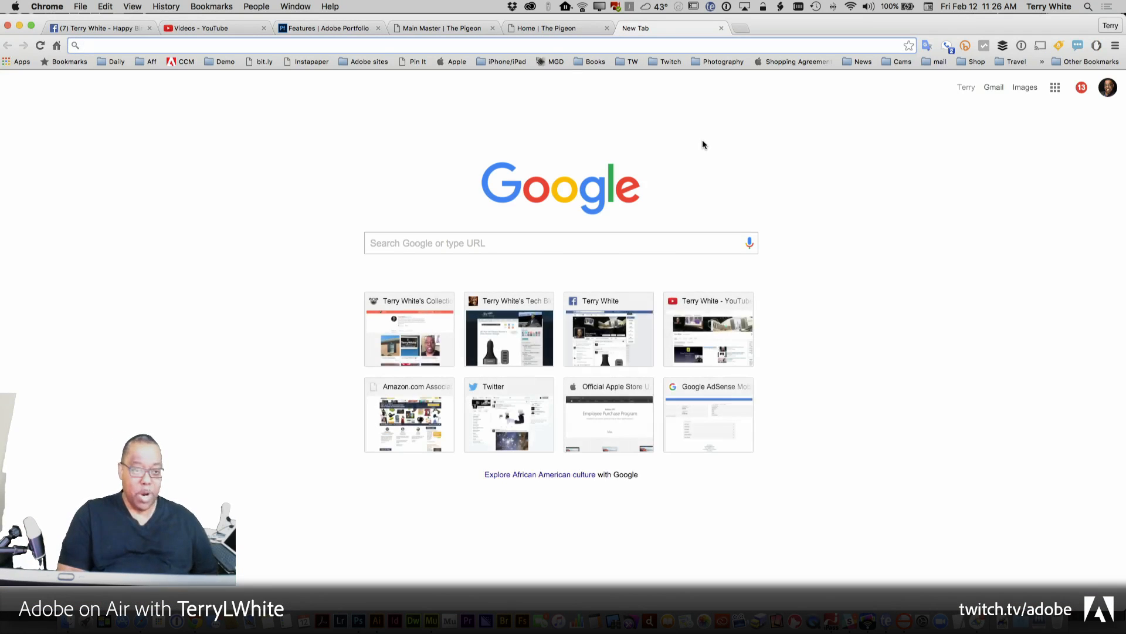
{"action": "type", "text": "re"}
{"action": "key", "text": "Return"}
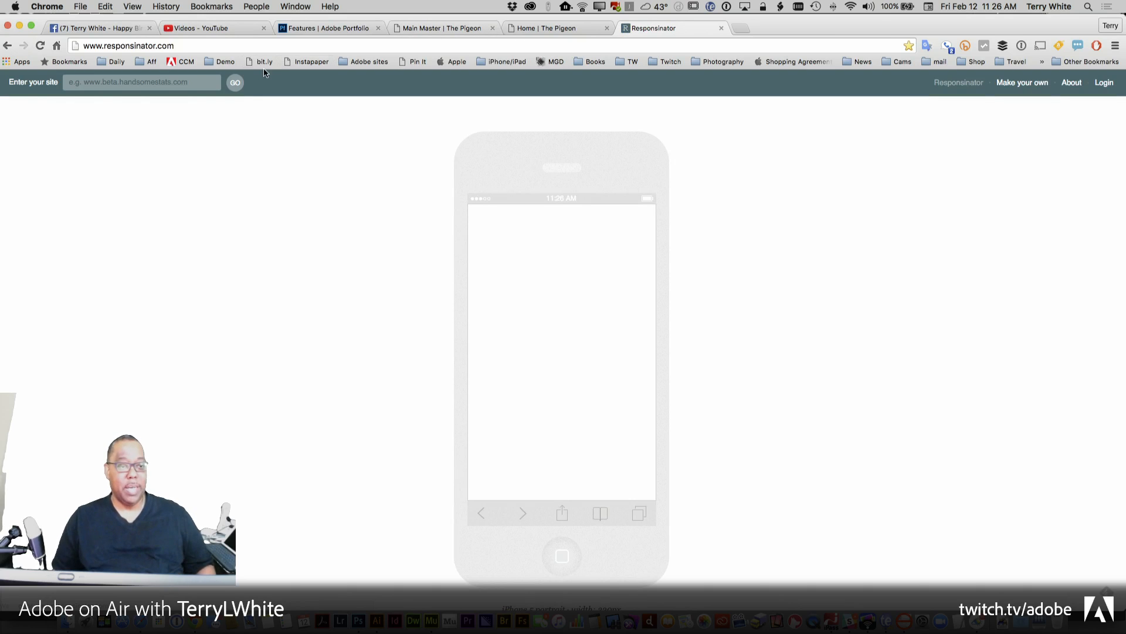
{"action": "left_click", "coordinate": [185, 47]}
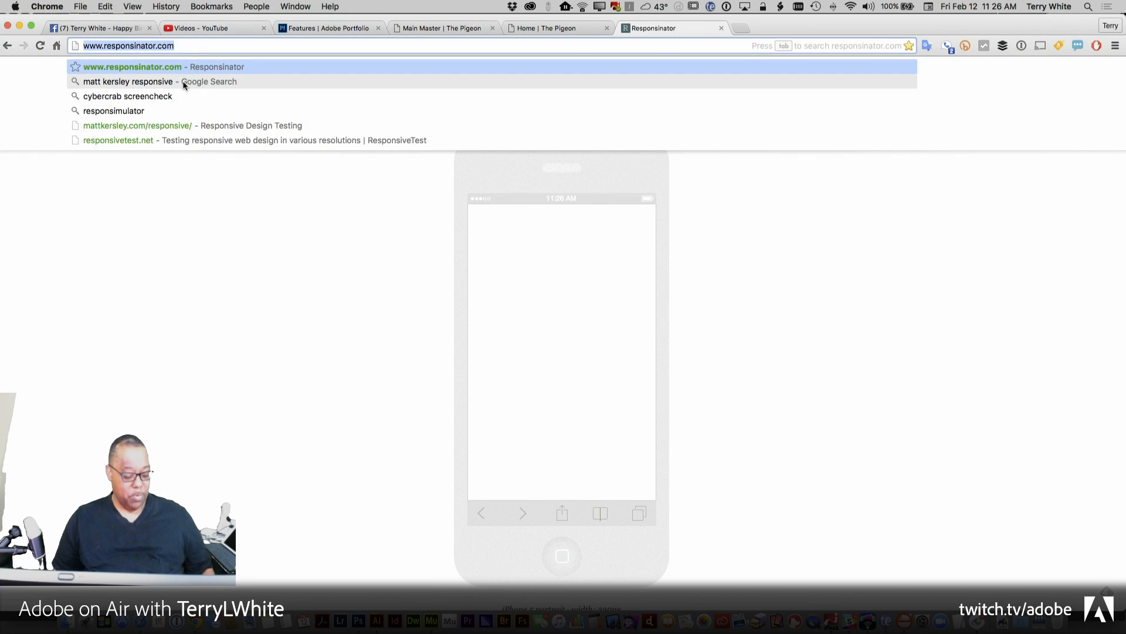
{"action": "key", "text": "super+Tab"}
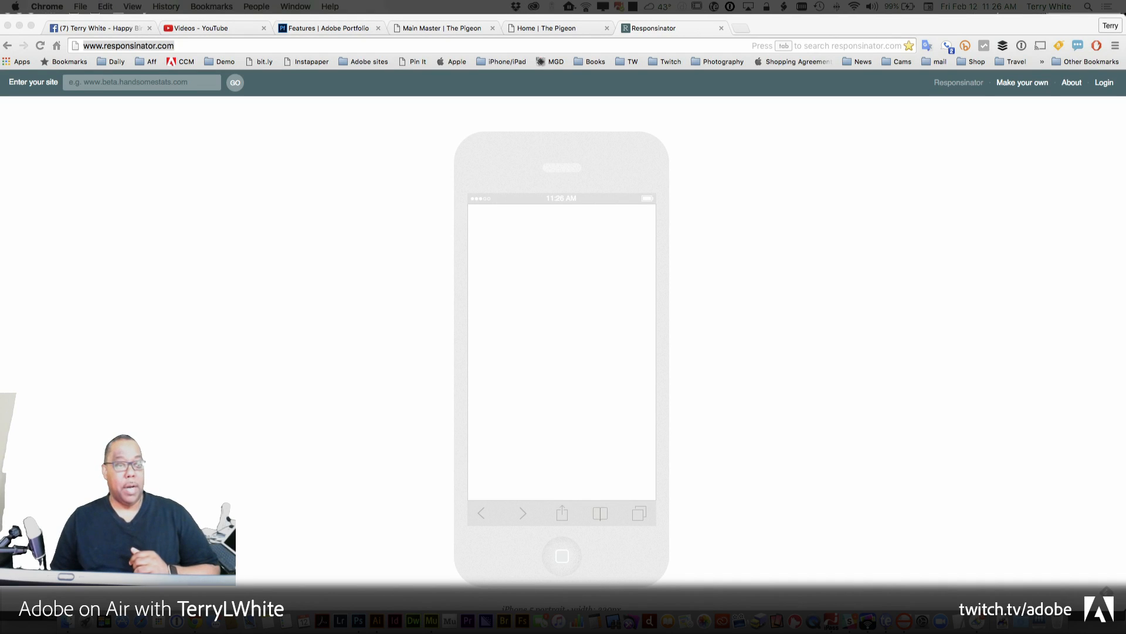
Activate Responsinator's site entry field and examine the phone and tablet frames it offers for testing a page.
{"action": "left_click", "coordinate": [102, 88]}
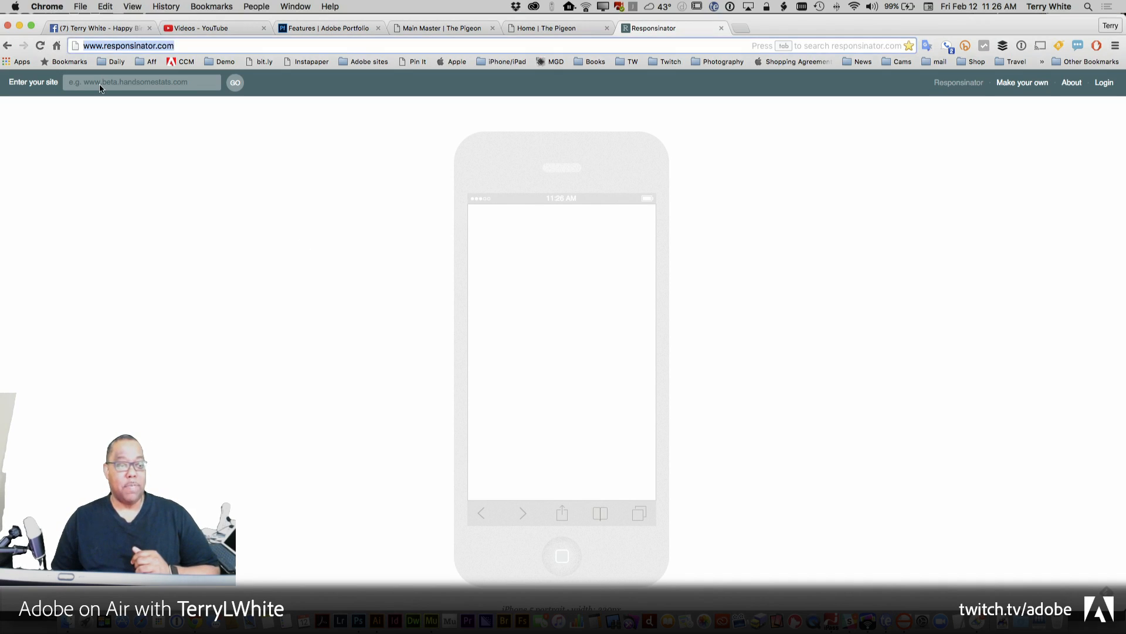
{"action": "left_click", "coordinate": [107, 84]}
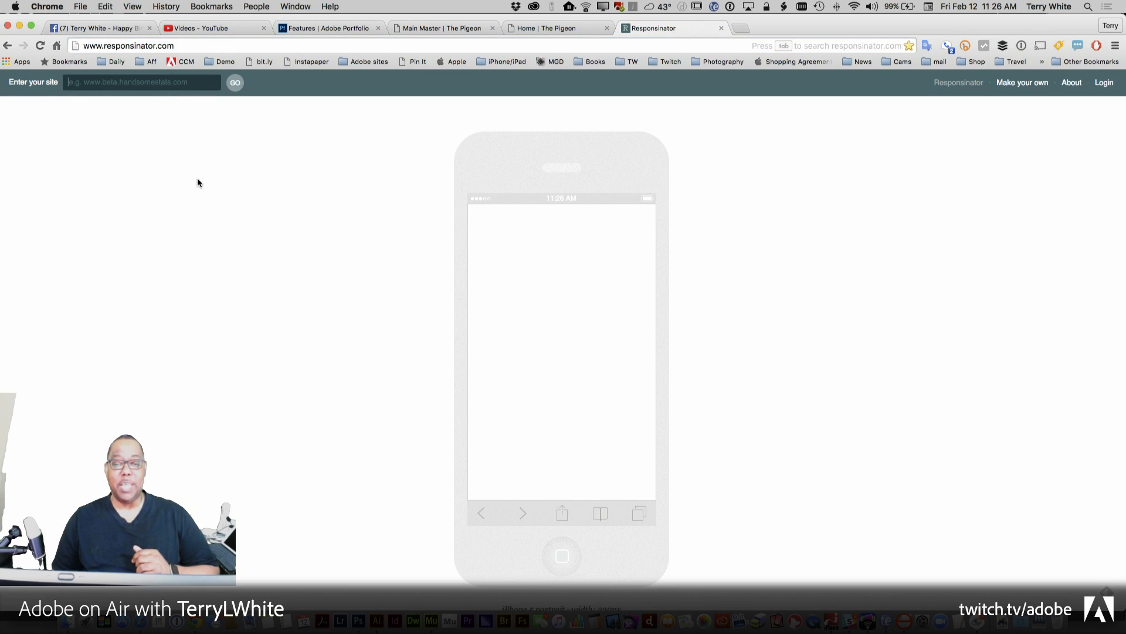
{"action": "scroll", "coordinate": [223, 211], "scroll_direction": "down", "scroll_amount": 10}
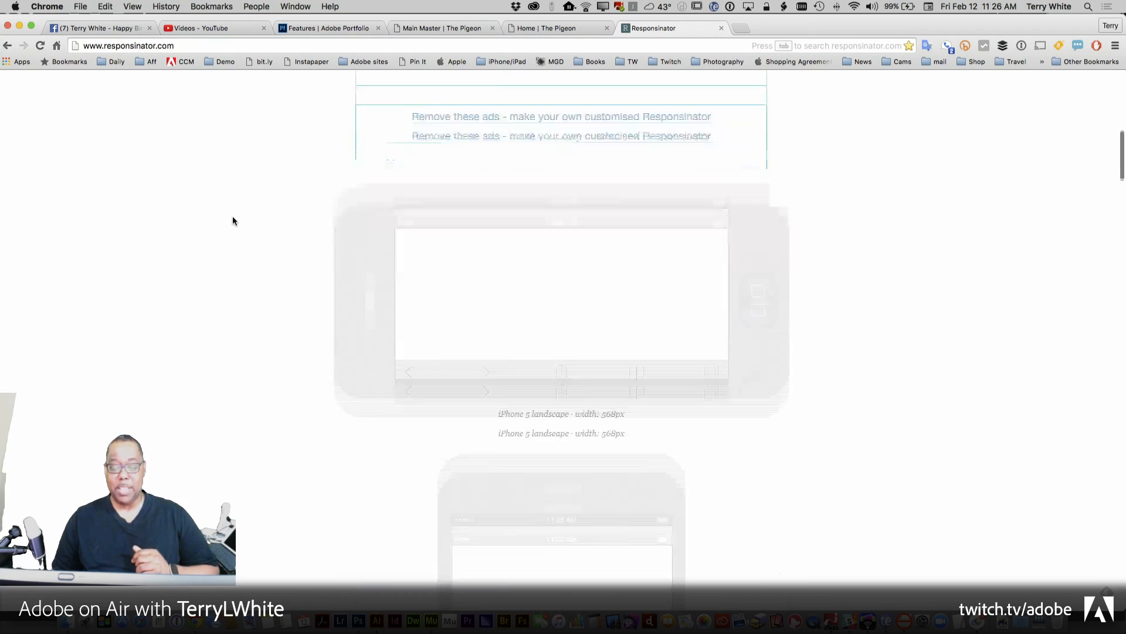
{"action": "scroll", "coordinate": [233, 217], "scroll_direction": "down", "scroll_amount": 15}
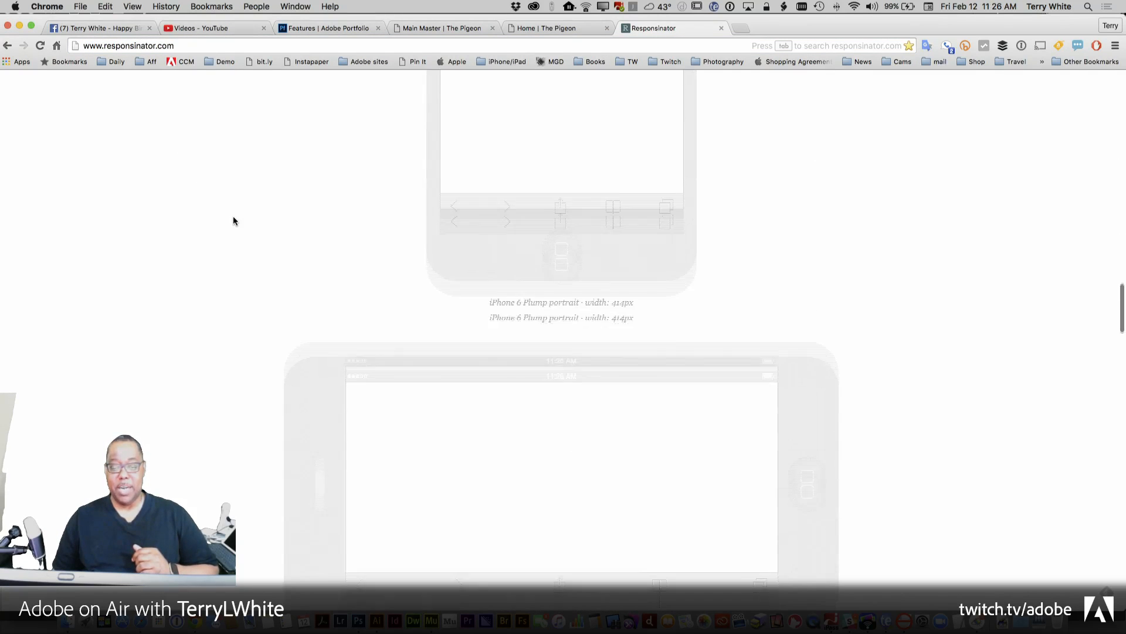
{"action": "scroll", "coordinate": [233, 218], "scroll_direction": "down", "scroll_amount": 15}
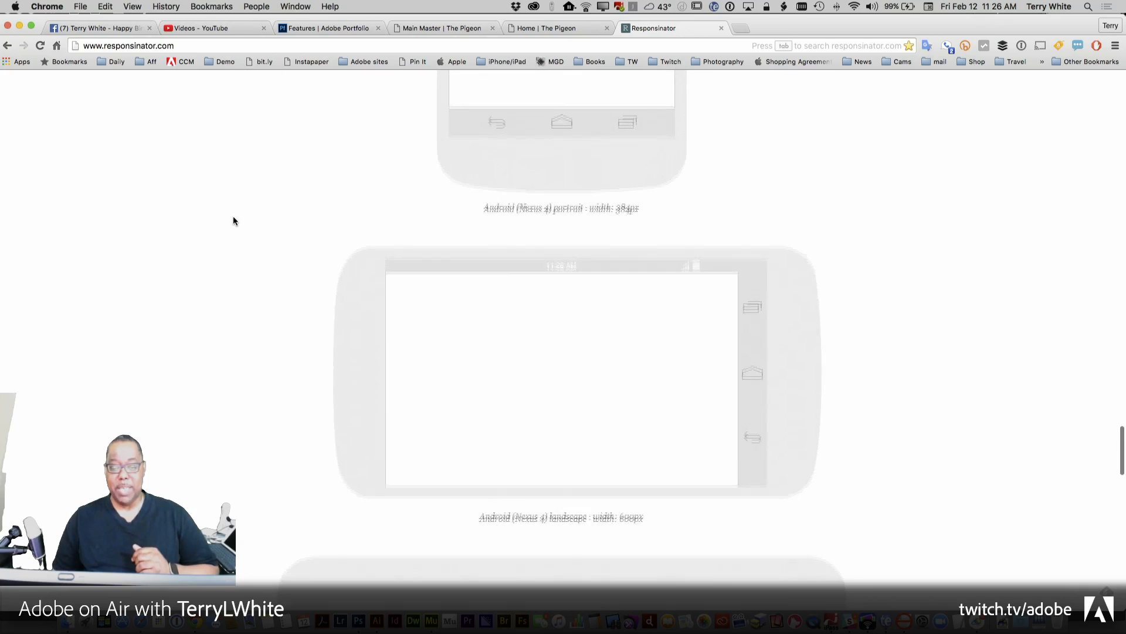
{"action": "scroll", "coordinate": [233, 218], "scroll_direction": "up", "scroll_amount": 20}
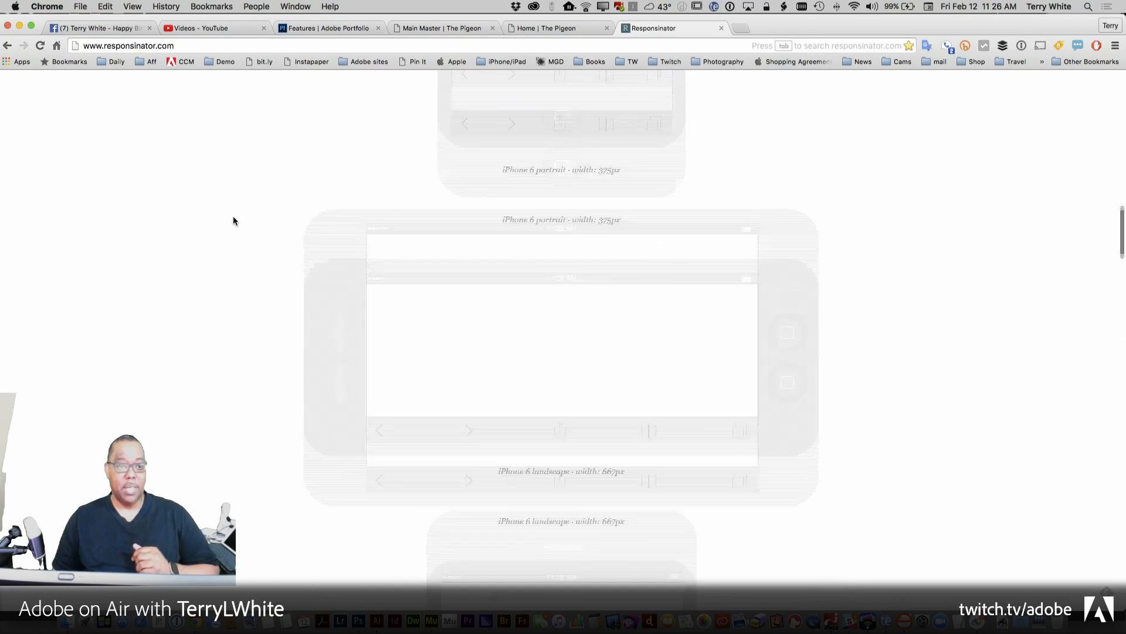
{"action": "scroll", "coordinate": [233, 221], "scroll_direction": "up", "scroll_amount": 20}
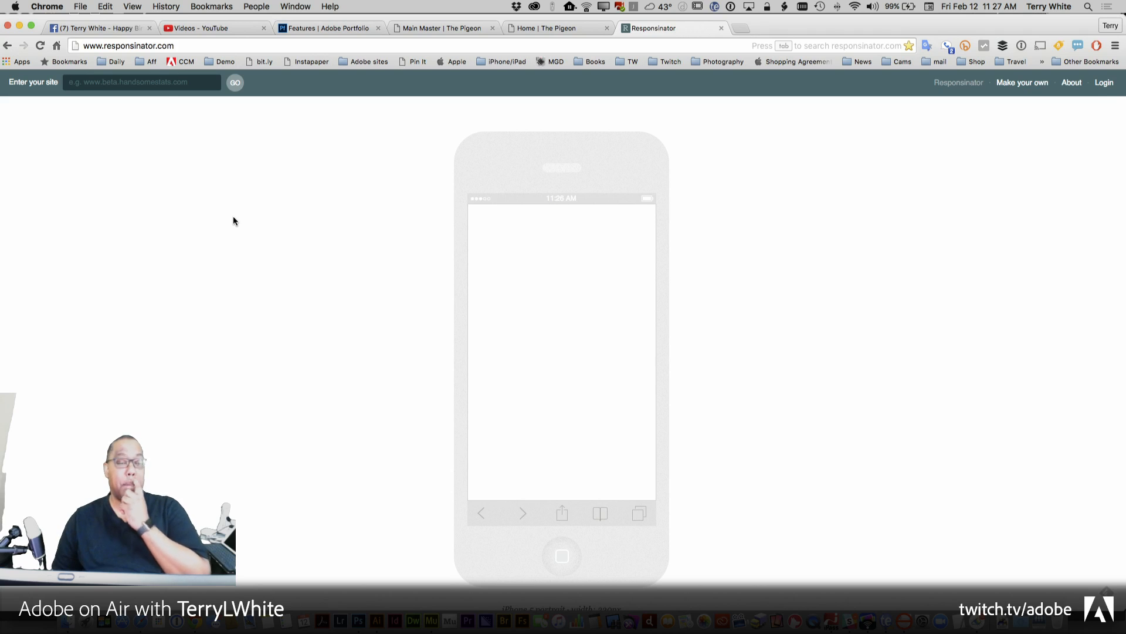
{"action": "left_click", "coordinate": [160, 86]}
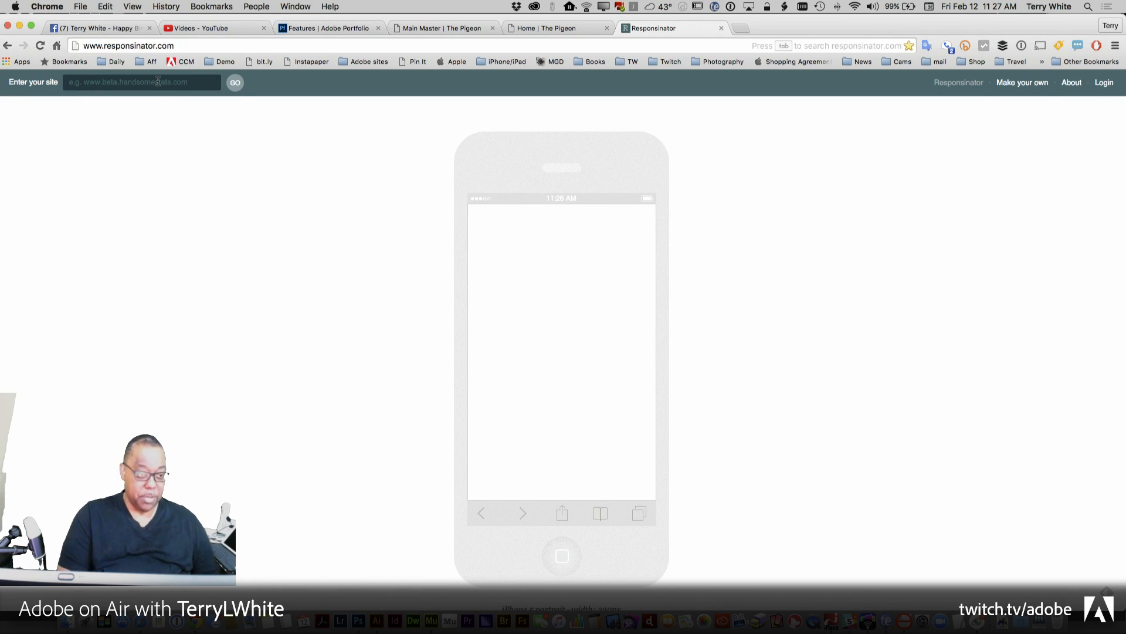
{"action": "type", "text": "terryw"}
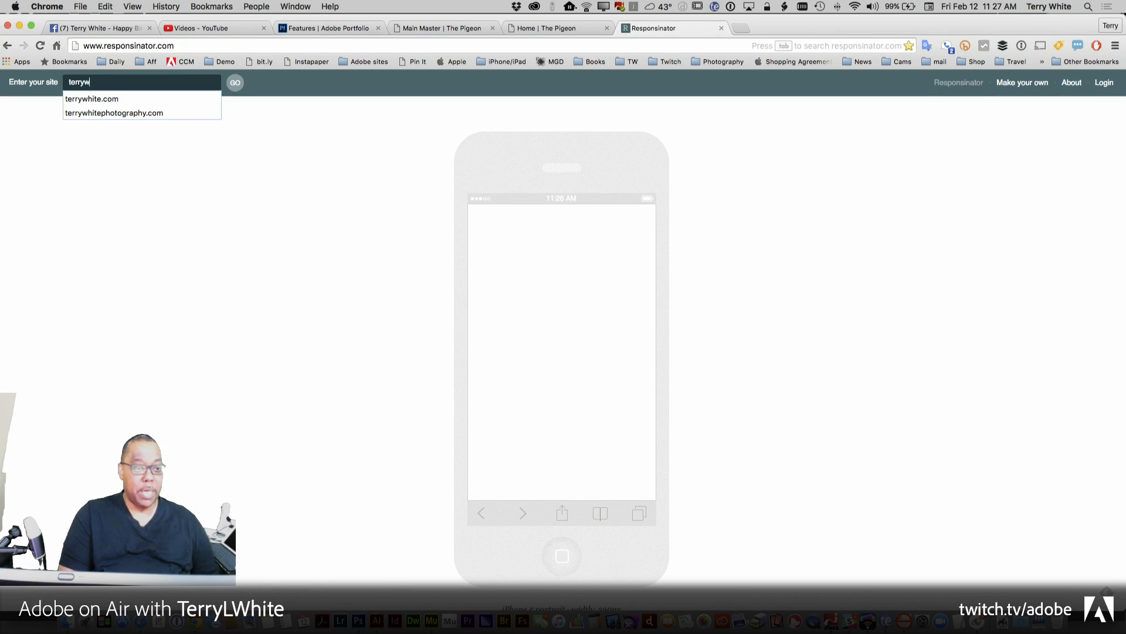
{"action": "type", "text": "hite.com"}
{"action": "key", "text": "Return"}
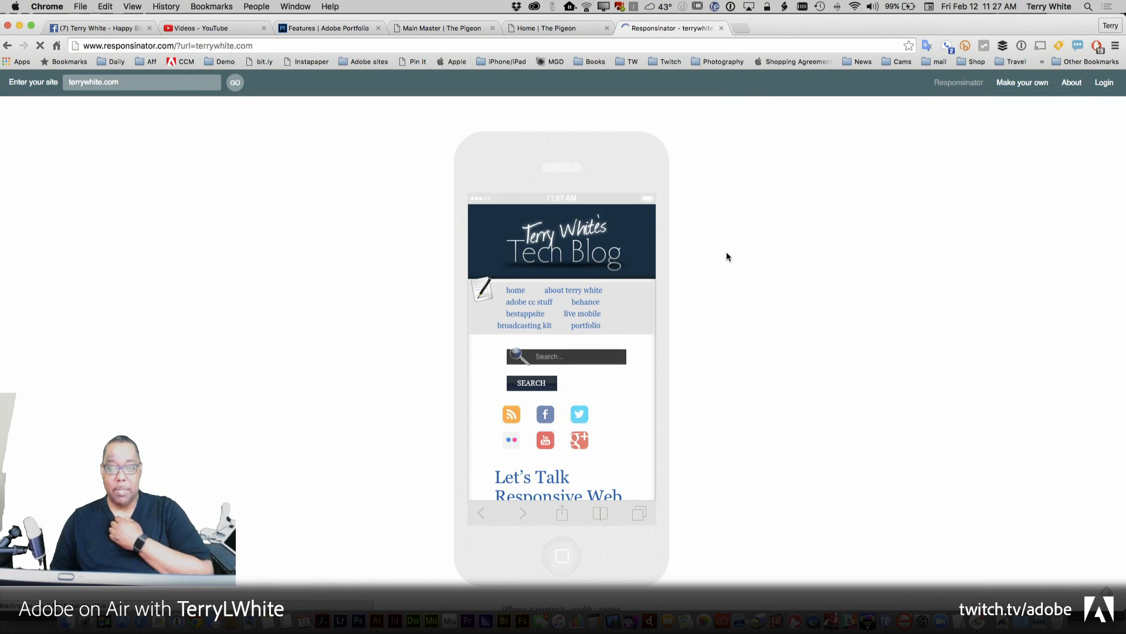
Examine how the blog adapts to the iPhone, Android and iPad frames in portrait and landscape orientation.
{"action": "scroll", "coordinate": [727, 252], "scroll_direction": "down", "scroll_amount": 10}
{"action": "scroll", "coordinate": [727, 256], "scroll_direction": "down", "scroll_amount": 6}
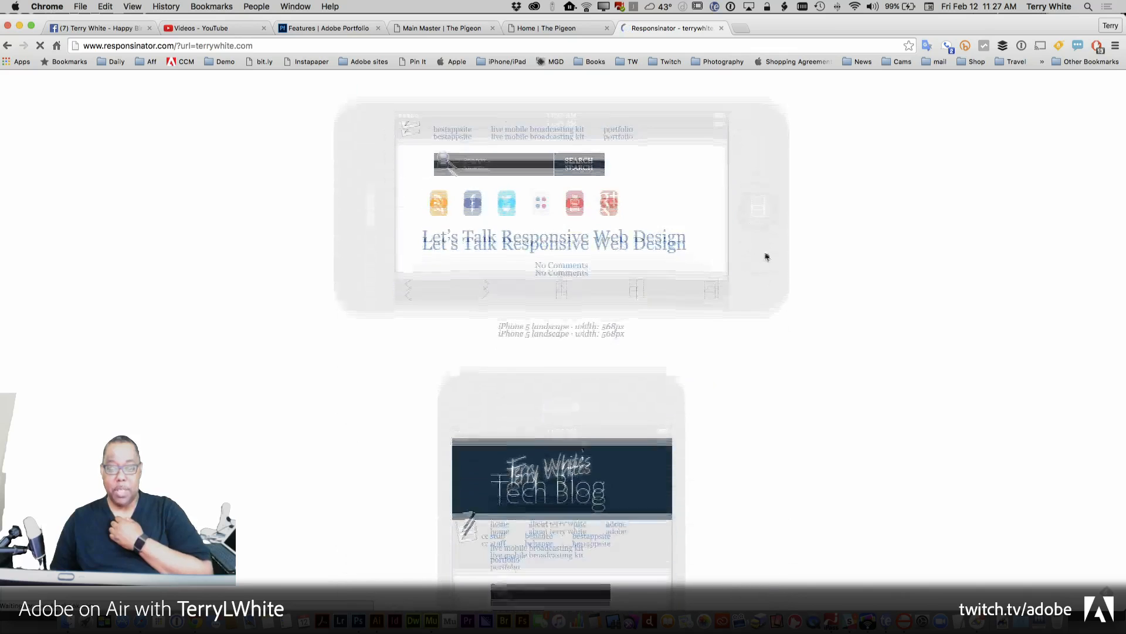
{"action": "scroll", "coordinate": [621, 367], "scroll_direction": "down", "scroll_amount": 10}
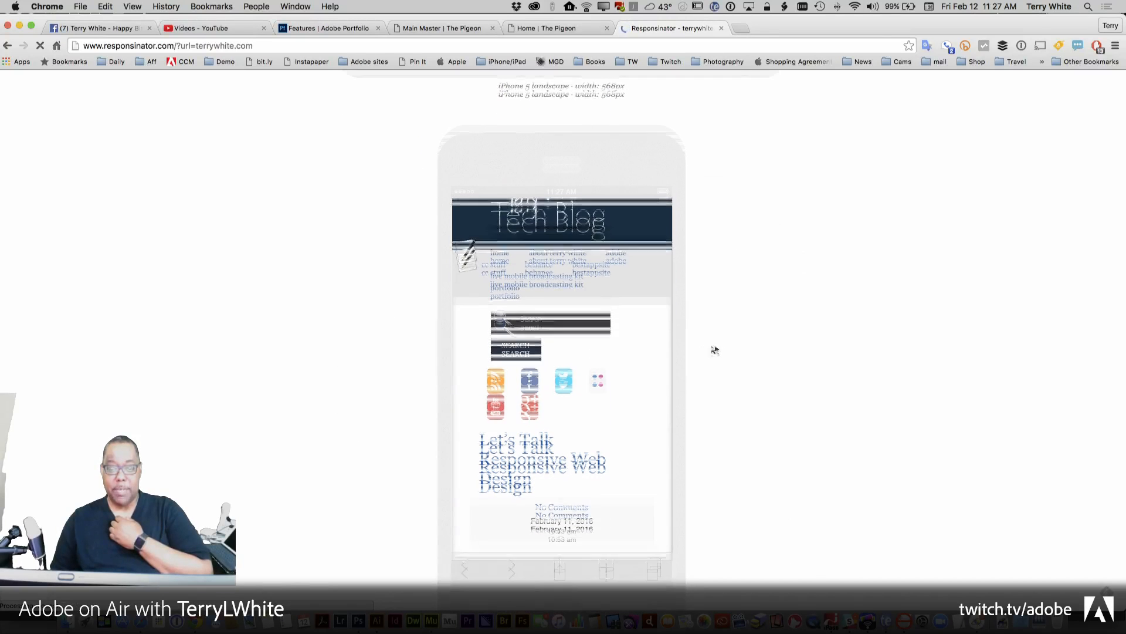
{"action": "scroll", "coordinate": [759, 339], "scroll_direction": "down", "scroll_amount": 2}
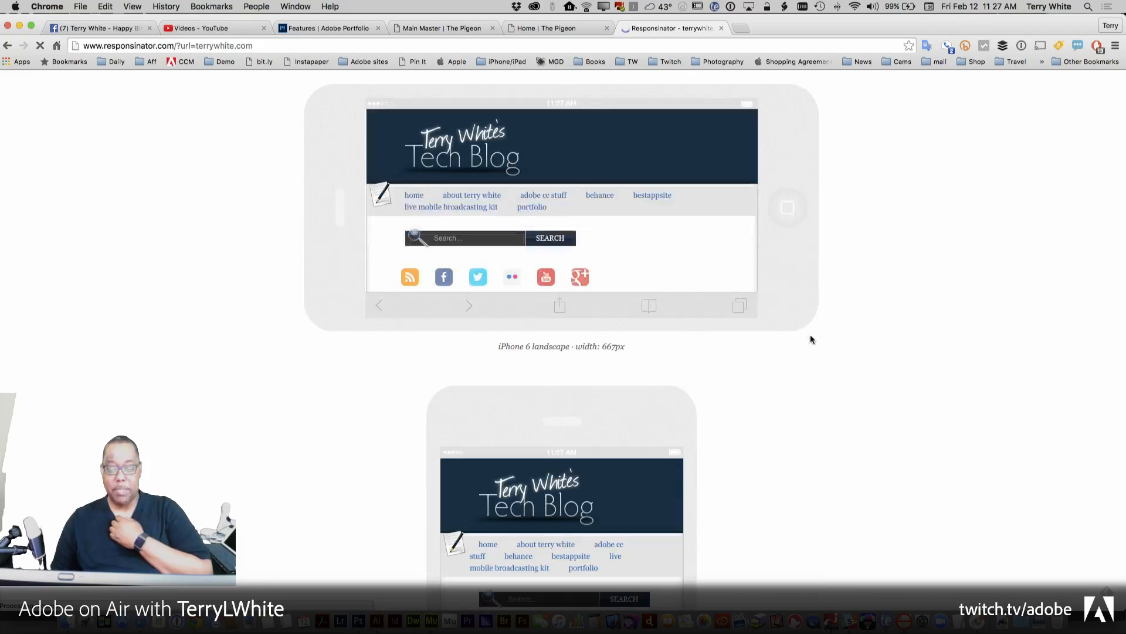
{"action": "scroll", "coordinate": [886, 377], "scroll_direction": "down", "scroll_amount": 20}
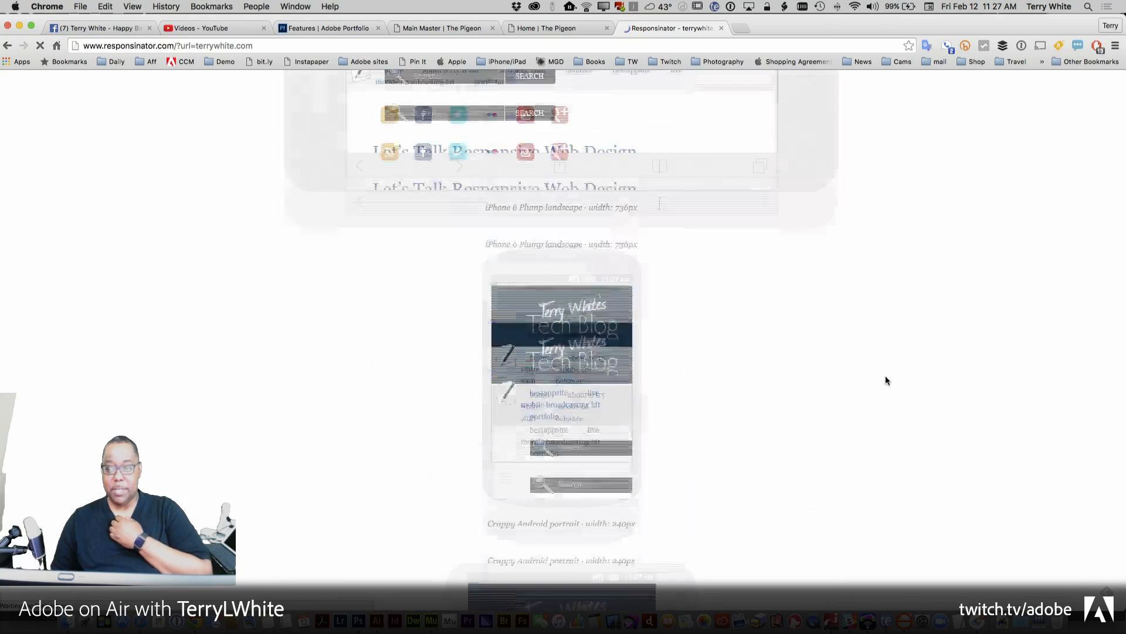
{"action": "scroll", "coordinate": [885, 378], "scroll_direction": "down", "scroll_amount": 20}
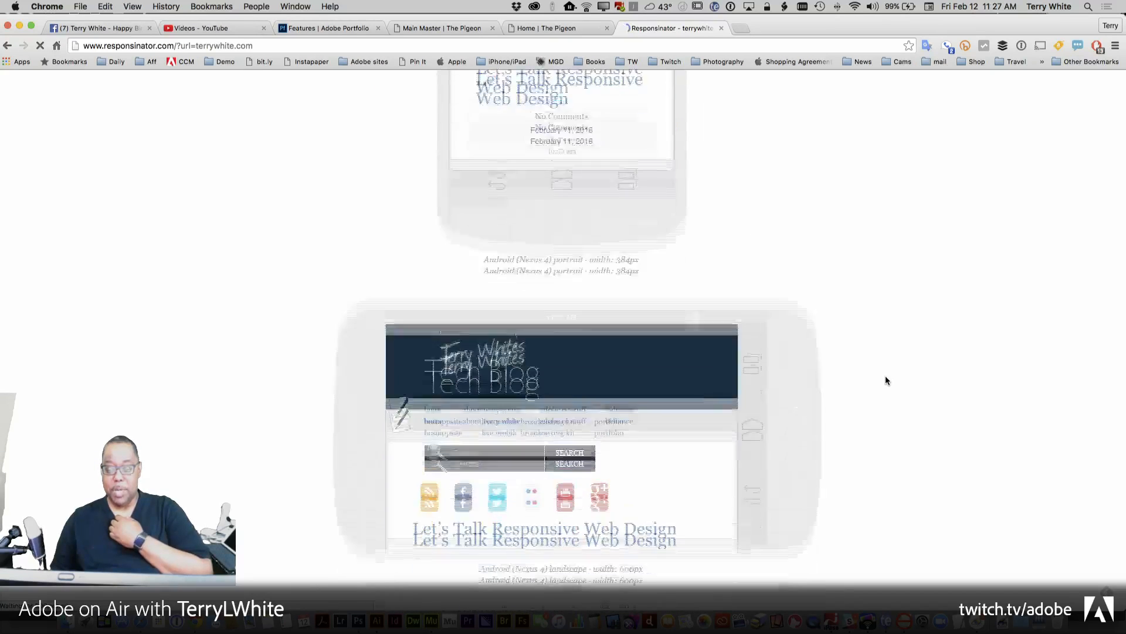
{"action": "scroll", "coordinate": [885, 375], "scroll_direction": "down", "scroll_amount": 6}
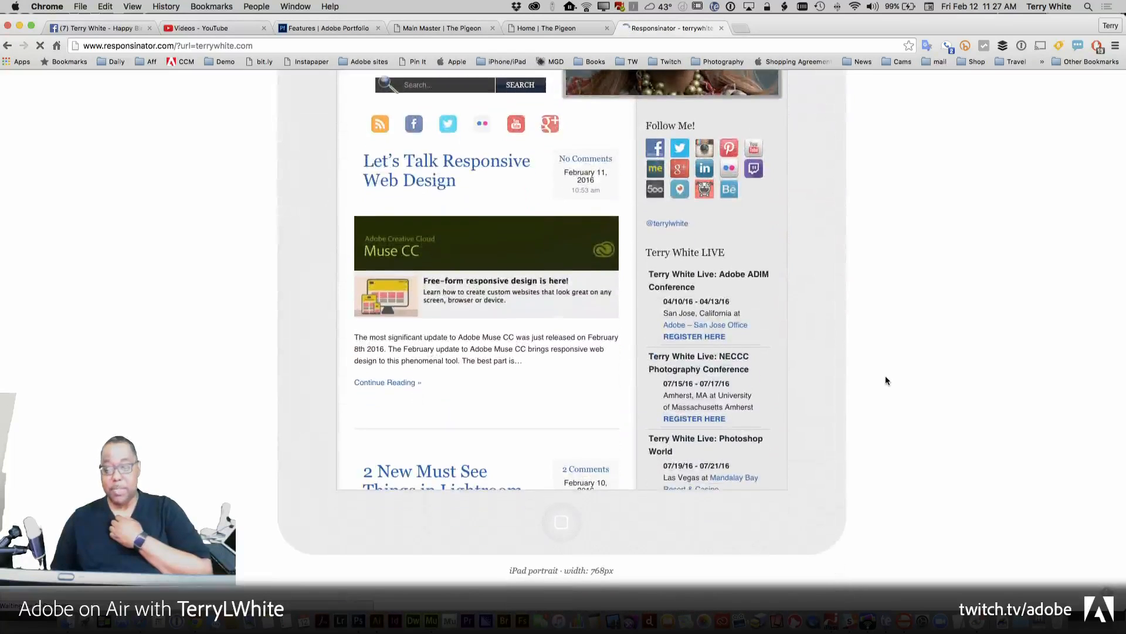
{"action": "scroll", "coordinate": [896, 317], "scroll_direction": "down", "scroll_amount": 10}
{"action": "scroll", "coordinate": [896, 321], "scroll_direction": "down", "scroll_amount": 4}
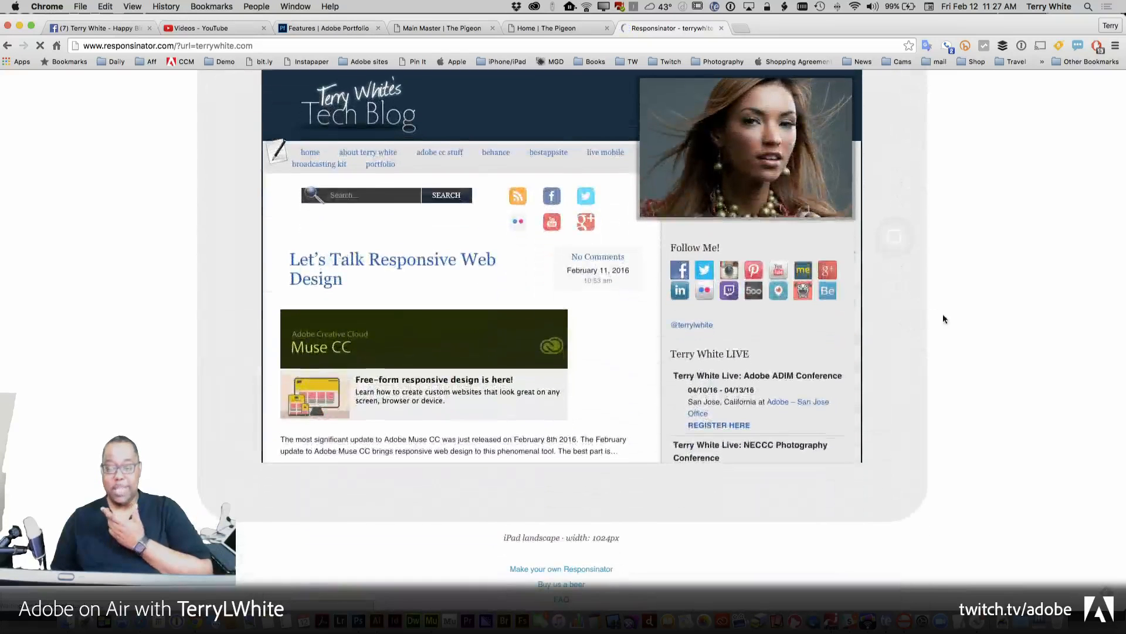
{"action": "scroll", "coordinate": [963, 316], "scroll_direction": "up", "scroll_amount": 4}
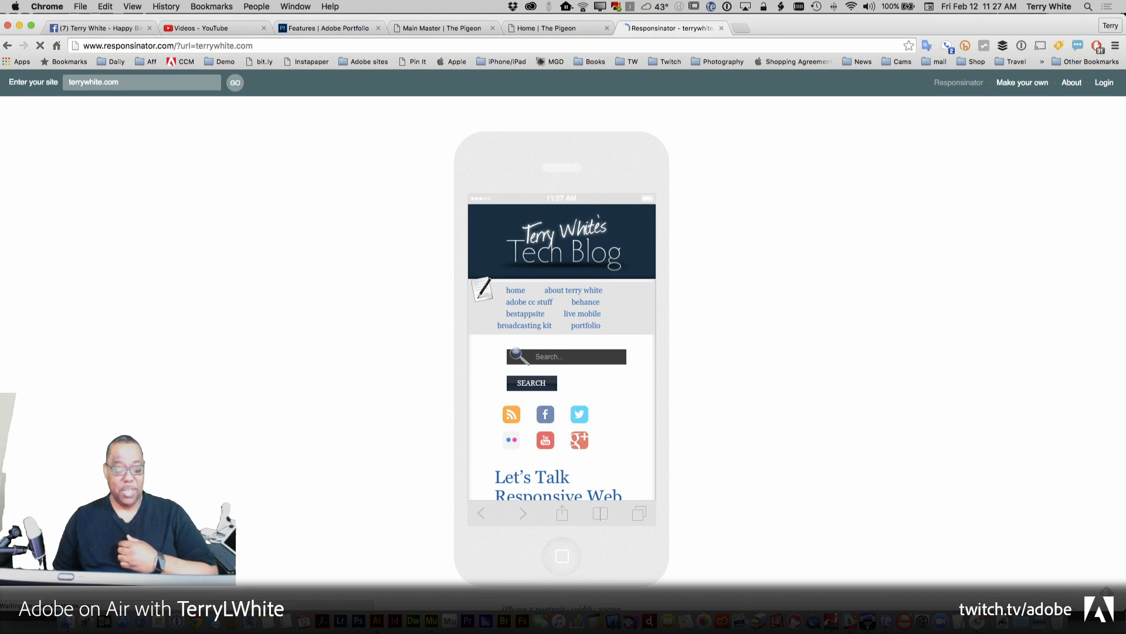
Switch to Safari, shift its window aside, and enable the Develop menu in the Advanced preferences.
{"action": "left_click", "coordinate": [139, 623]}
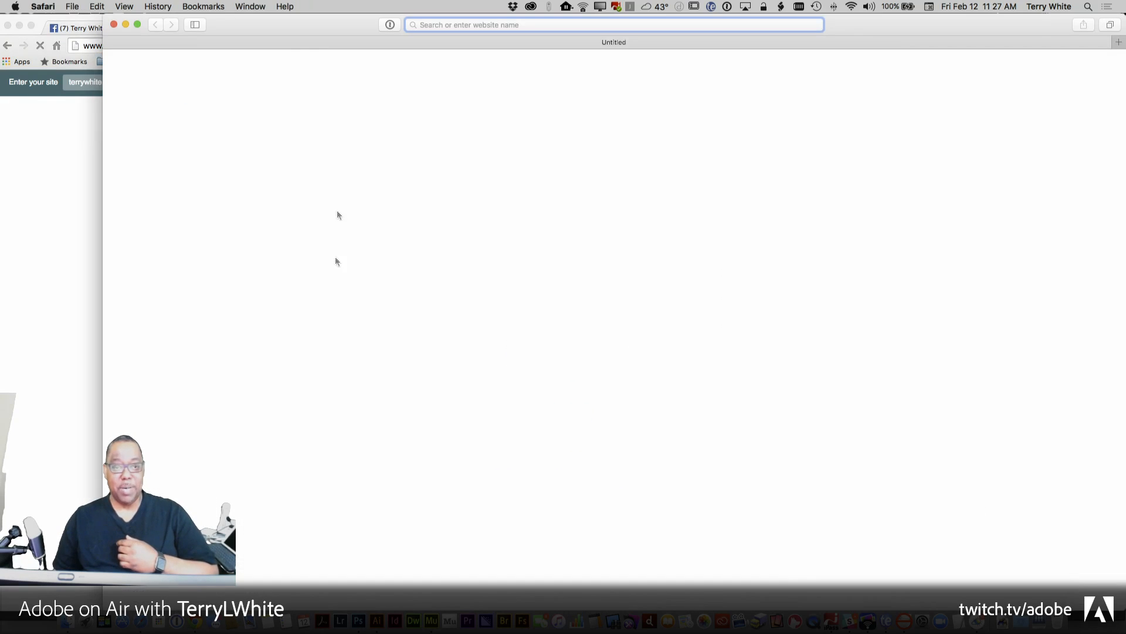
{"action": "left_click_drag", "start_coordinate": [268, 29], "coordinate": [172, 28]}
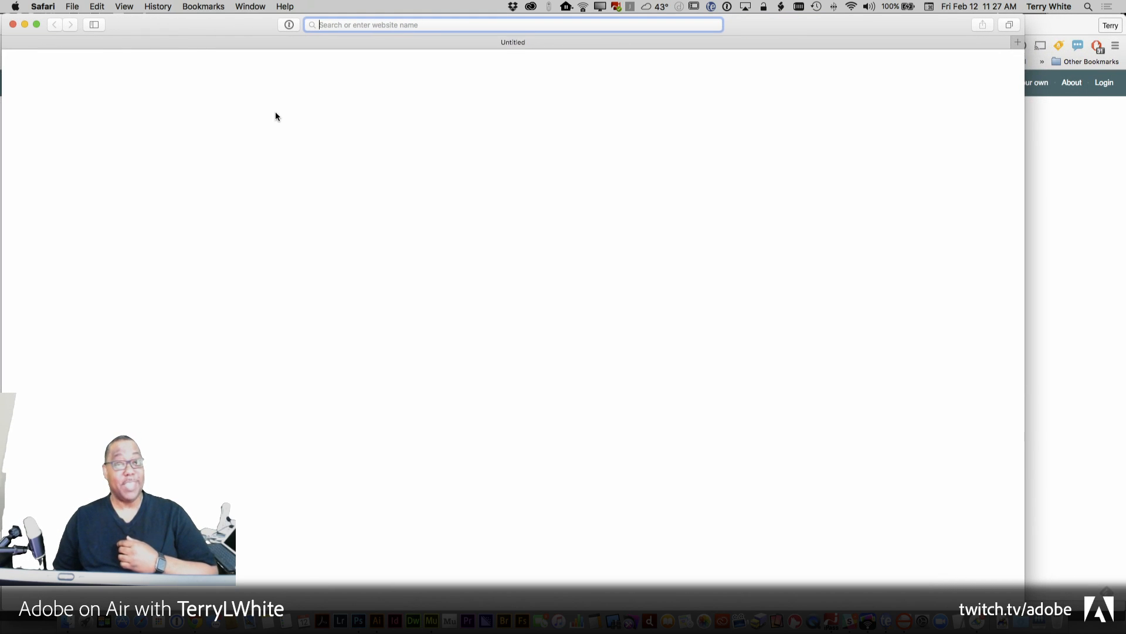
{"action": "left_click", "coordinate": [43, 7]}
{"action": "left_click", "coordinate": [451, 112]}
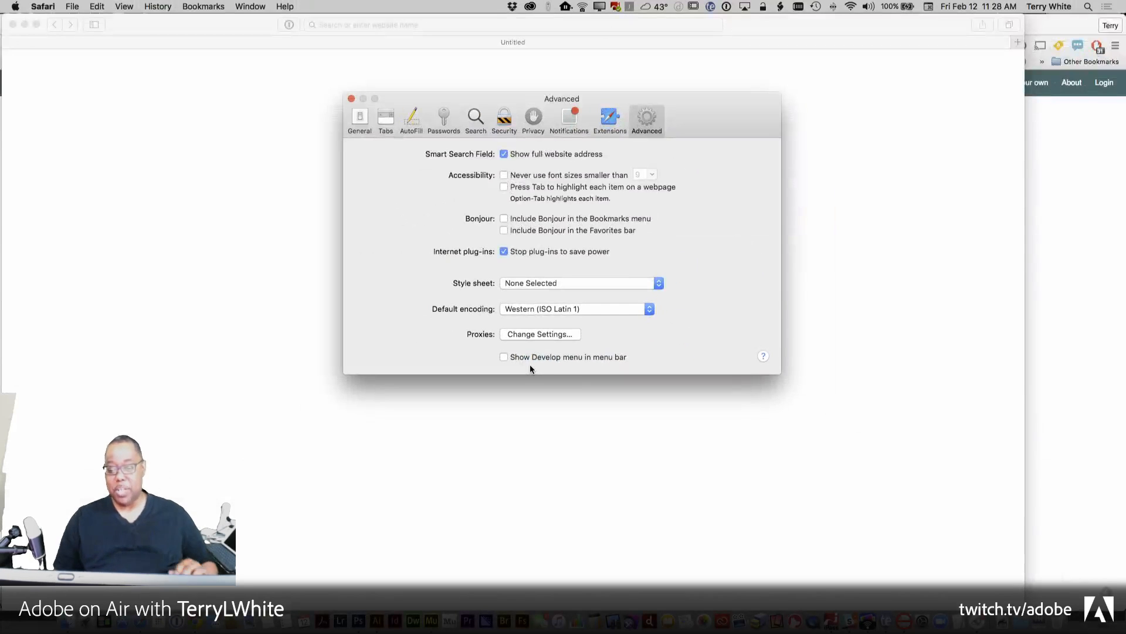
{"action": "left_click", "coordinate": [519, 356]}
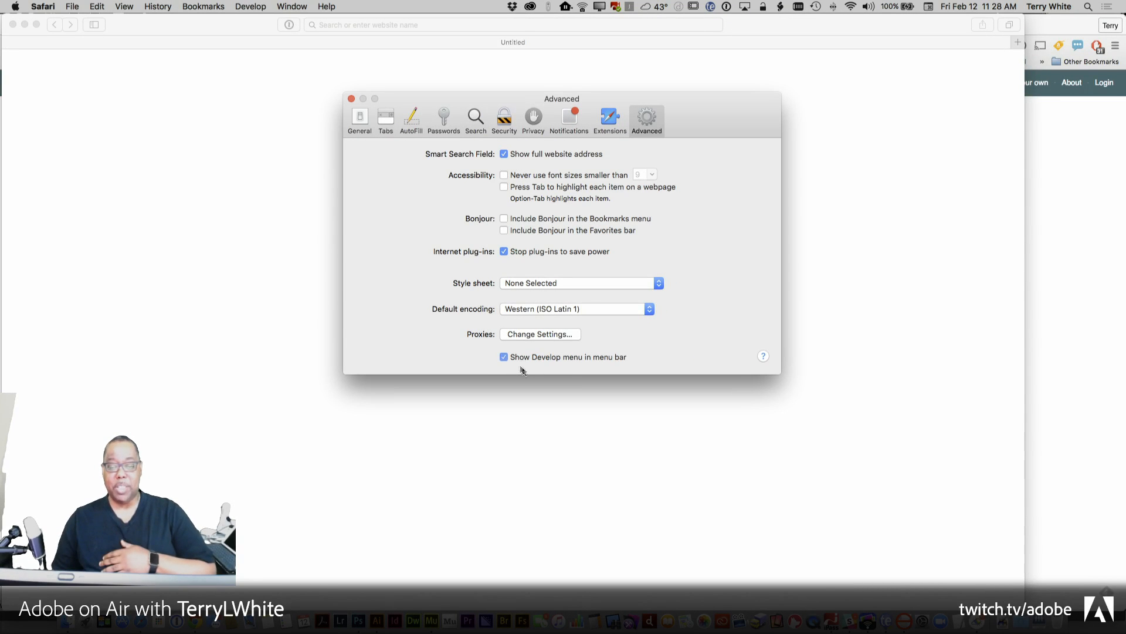
{"action": "left_click", "coordinate": [351, 99]}
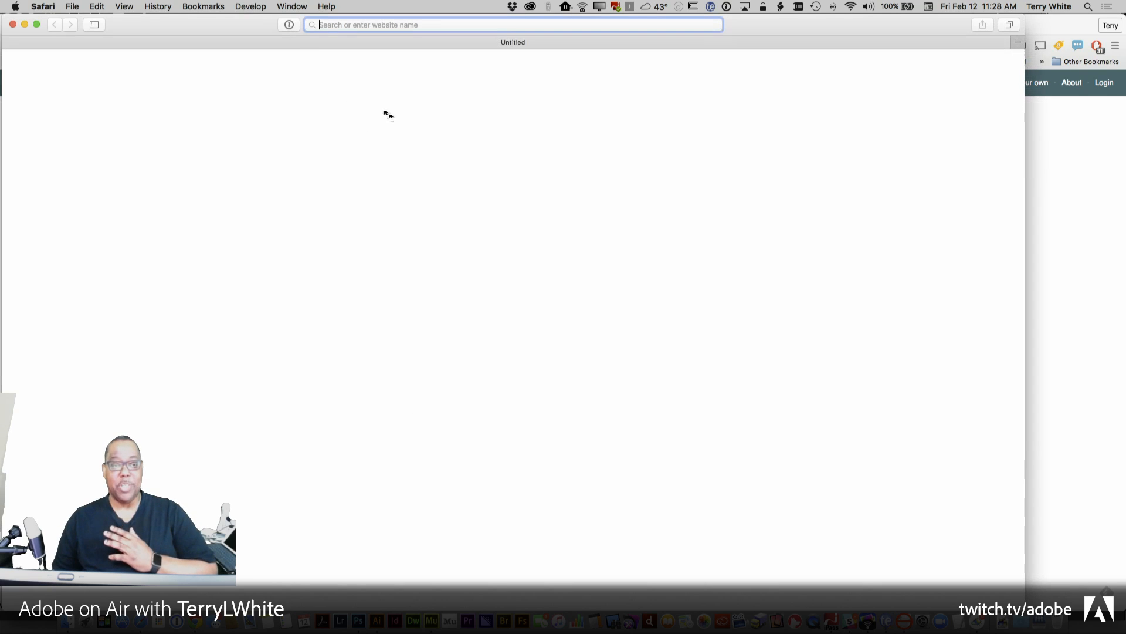
Enter Responsive Design Mode in Safari and load the Pigeon home page preview using its address copied from Chrome.
{"action": "left_click", "coordinate": [243, 4]}
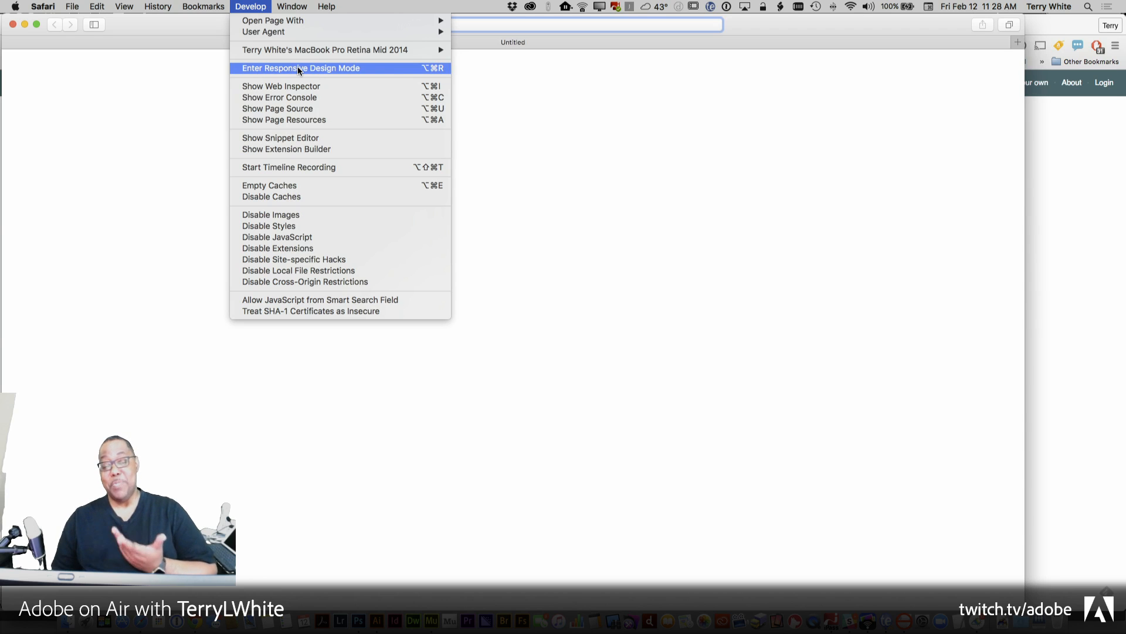
{"action": "left_click", "coordinate": [336, 69]}
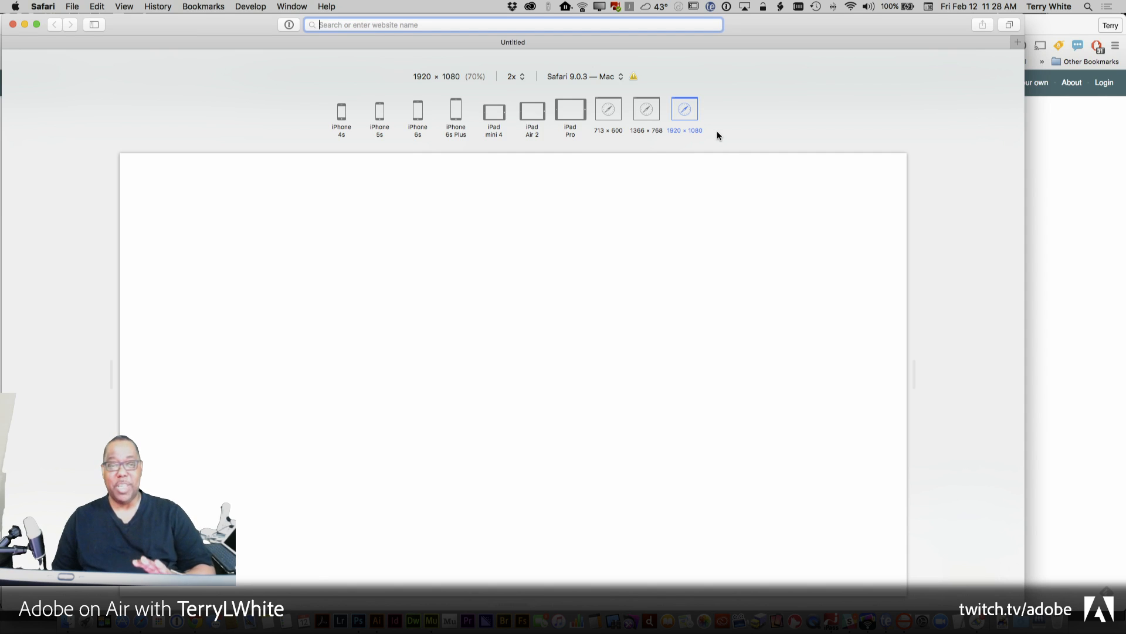
{"action": "key", "text": "super+Tab"}
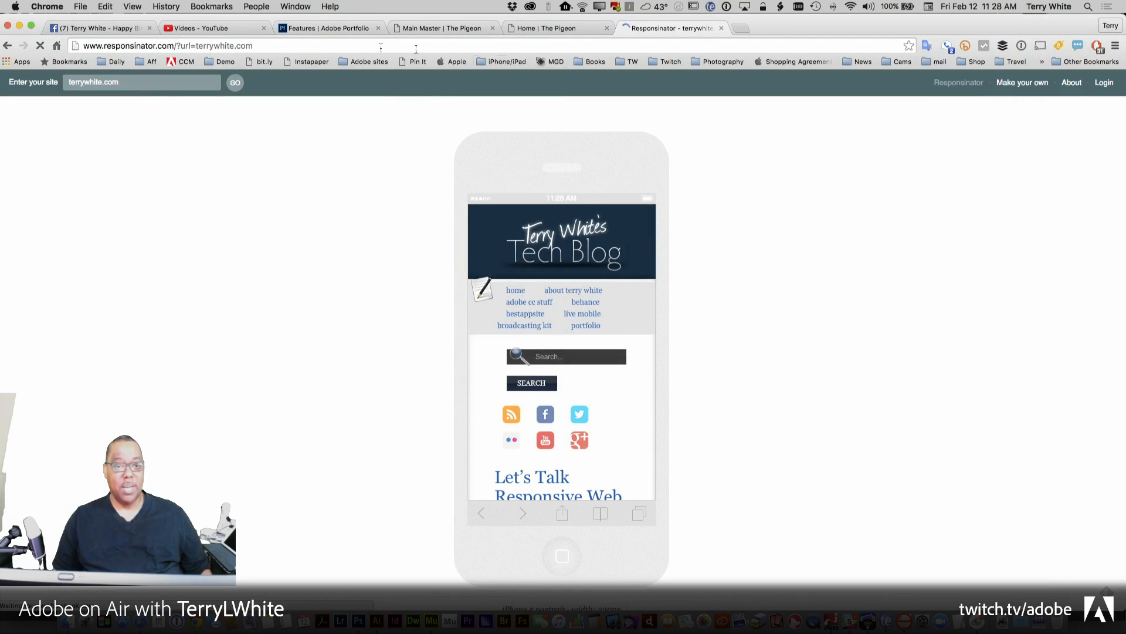
{"action": "left_click", "coordinate": [568, 31]}
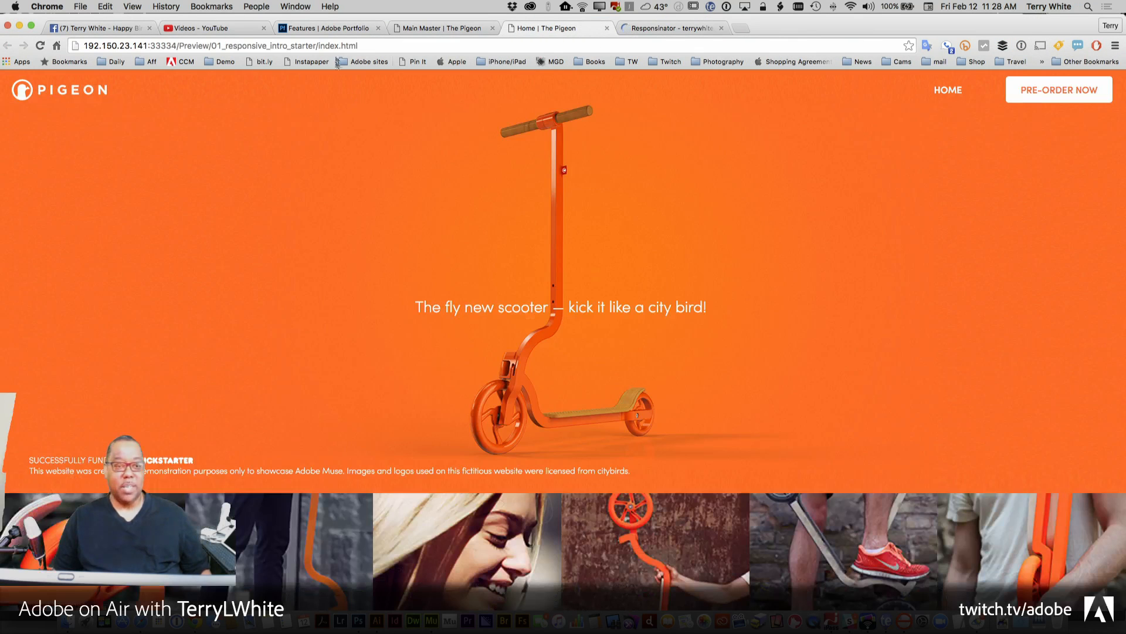
{"action": "left_click", "coordinate": [365, 46]}
{"action": "key", "text": "super+c"}
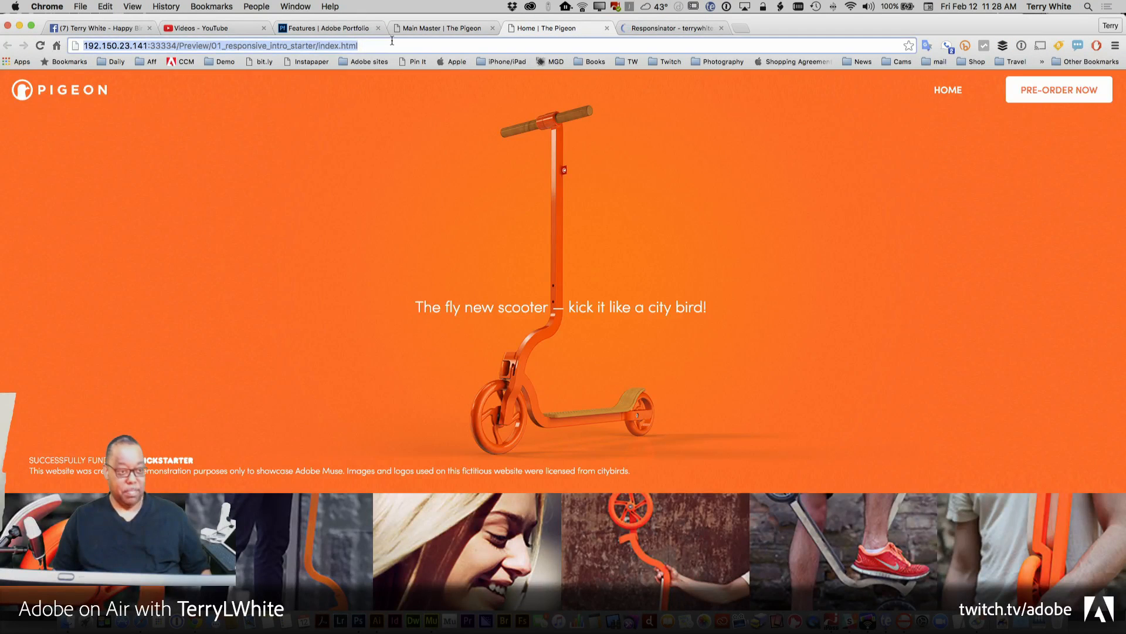
{"action": "key", "text": "super+Tab"}
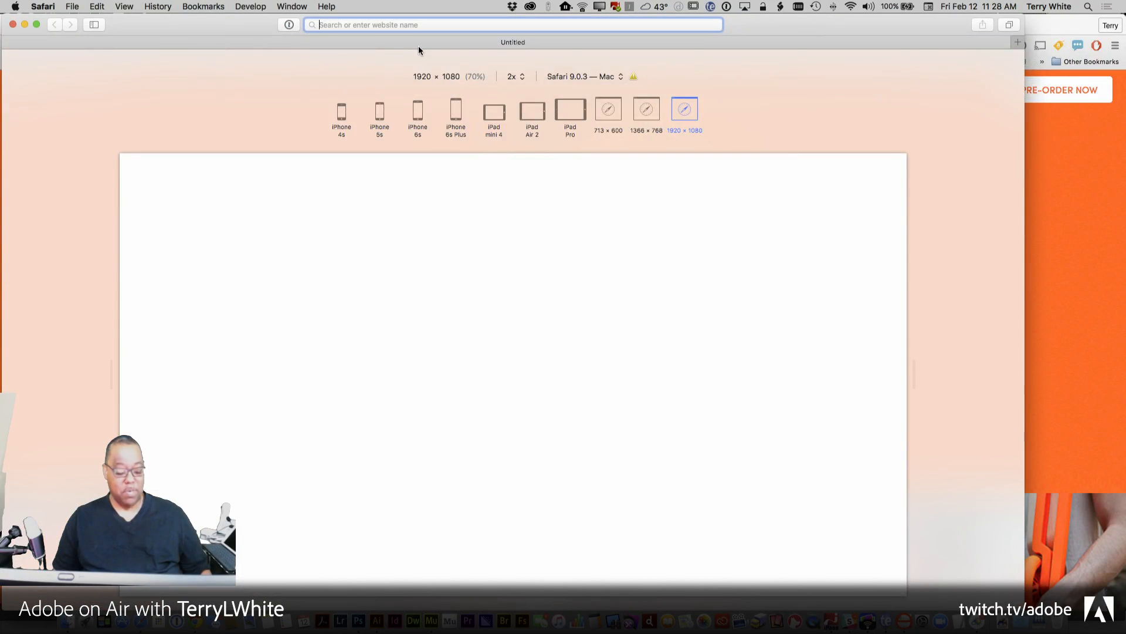
{"action": "key", "text": "super+v"}
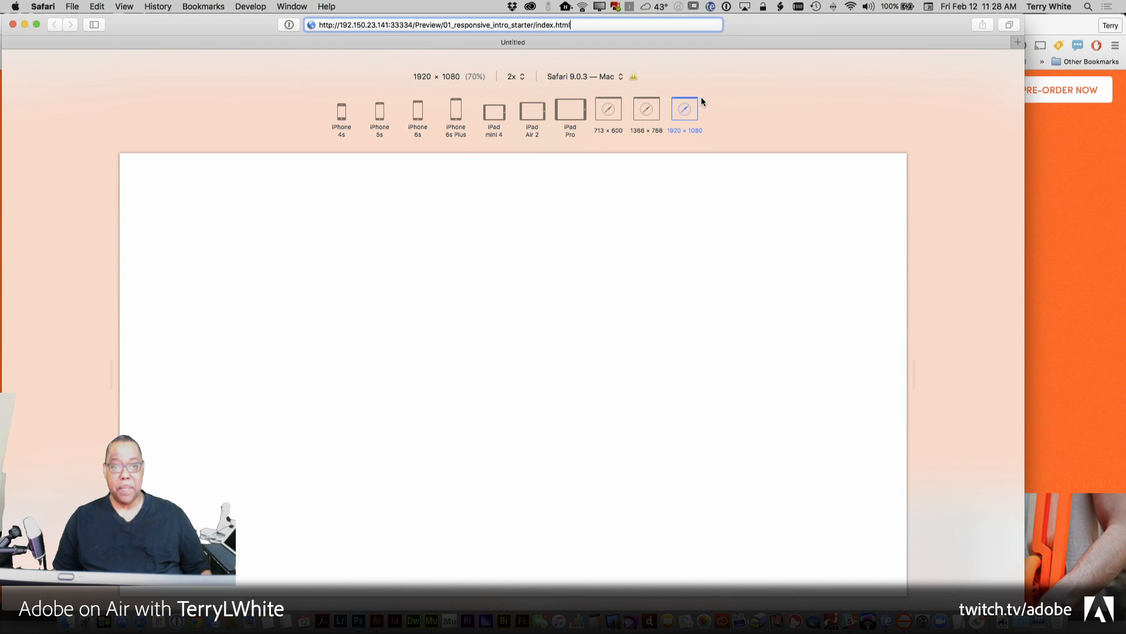
{"action": "key", "text": "Return"}
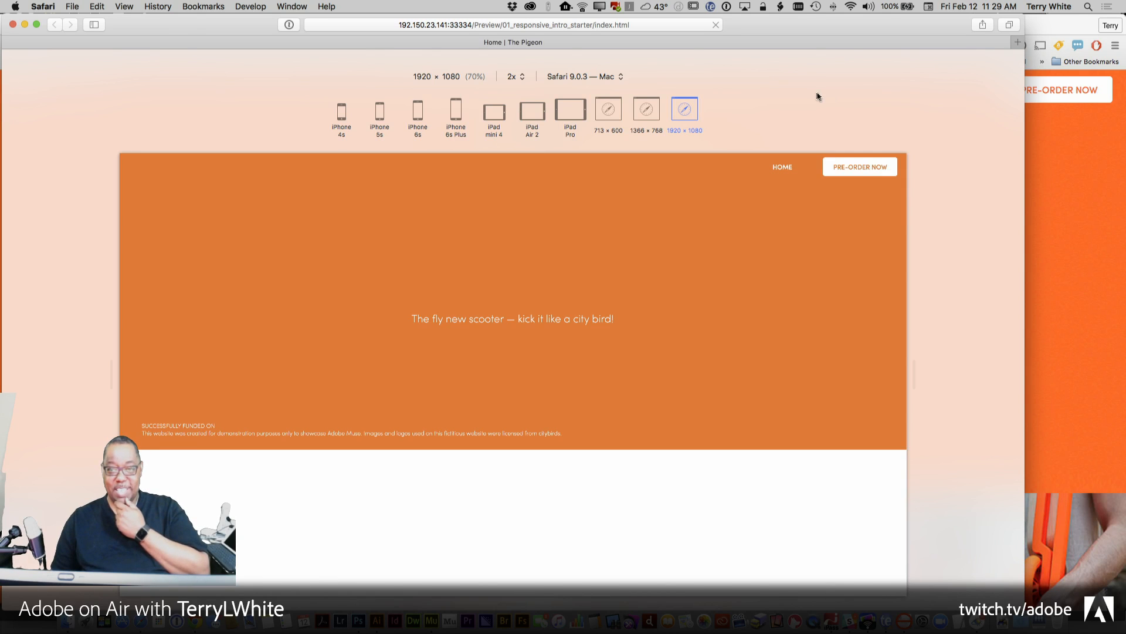
Examine the Pigeon home page at 1920 × 1080 and with the iPhone 6s Plus, 6s, 5s and 4s presets.
{"action": "scroll", "coordinate": [802, 173], "scroll_direction": "down", "scroll_amount": 5}
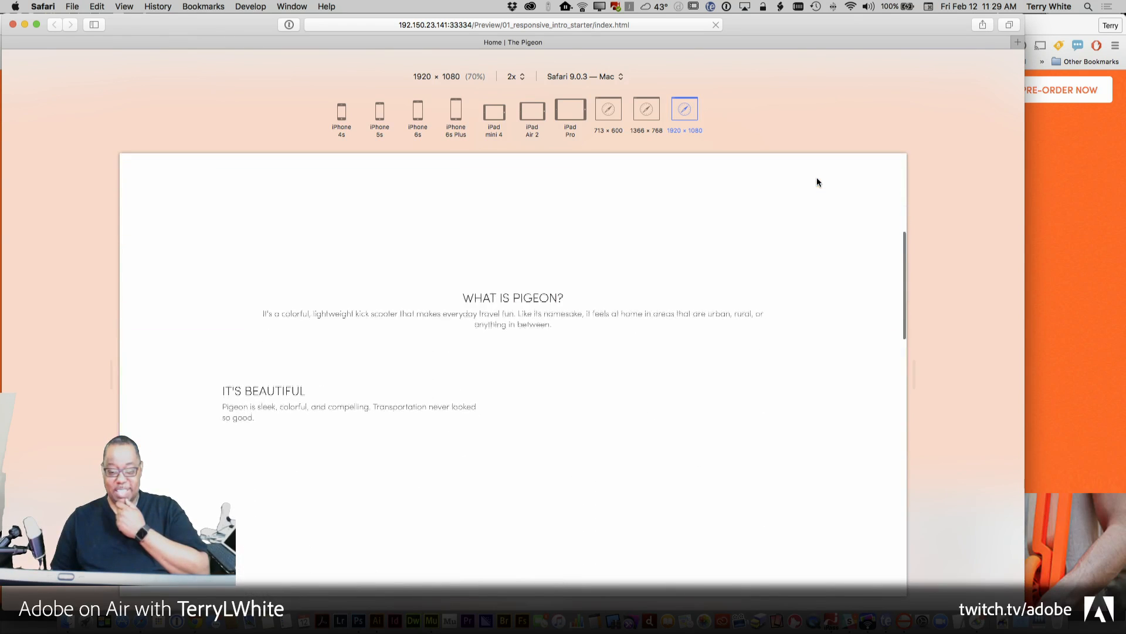
{"action": "scroll", "coordinate": [817, 182], "scroll_direction": "up", "scroll_amount": 5}
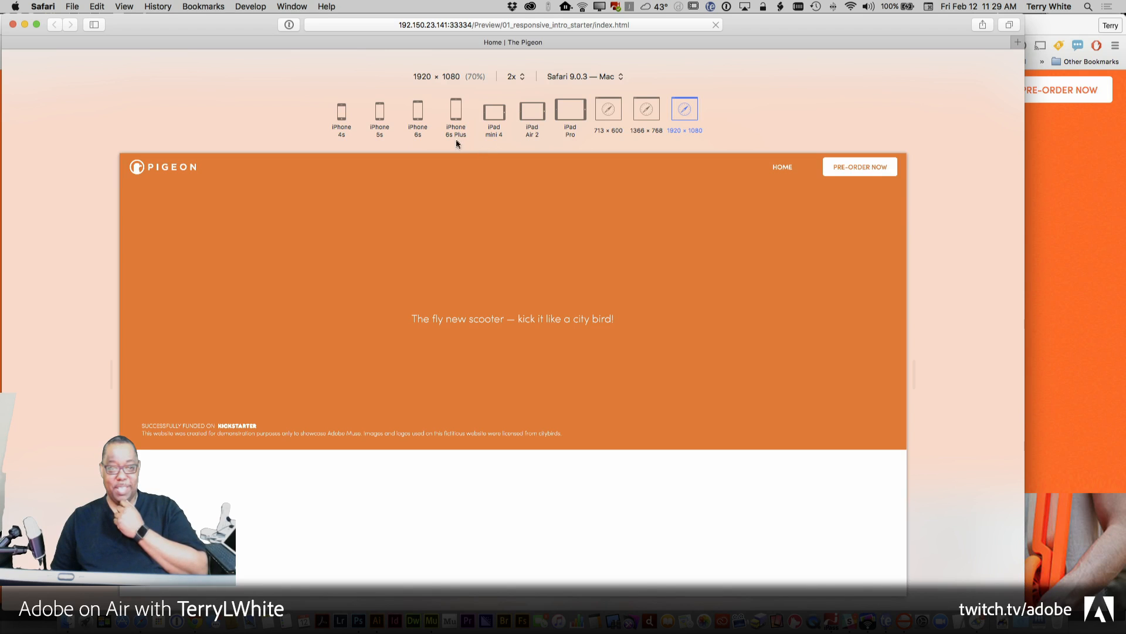
{"action": "left_click", "coordinate": [456, 110]}
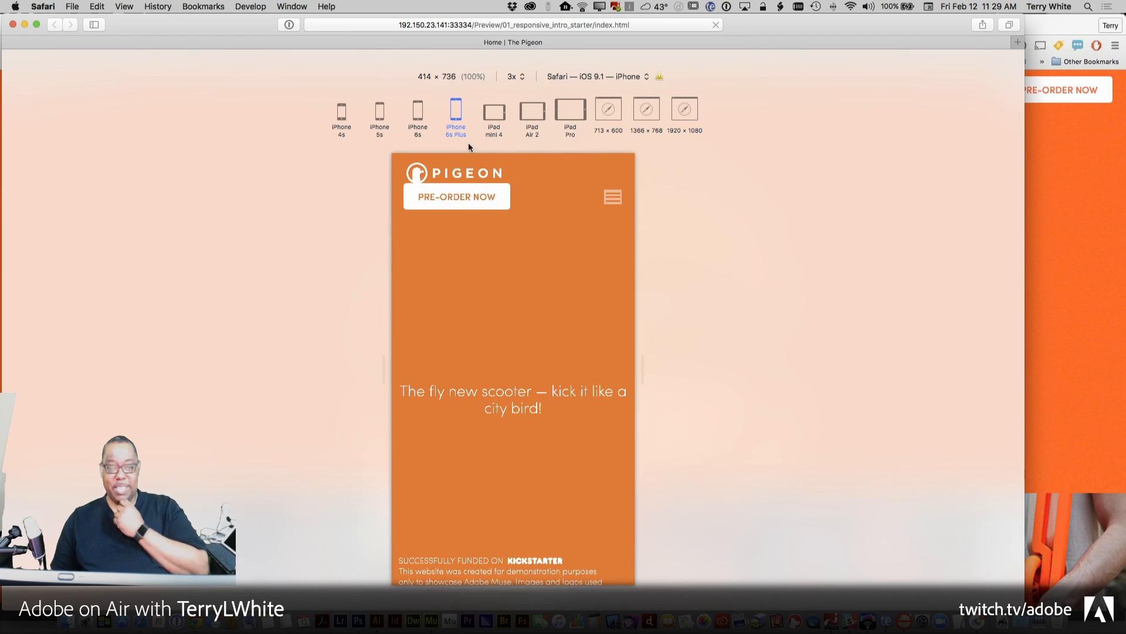
{"action": "left_click", "coordinate": [416, 128]}
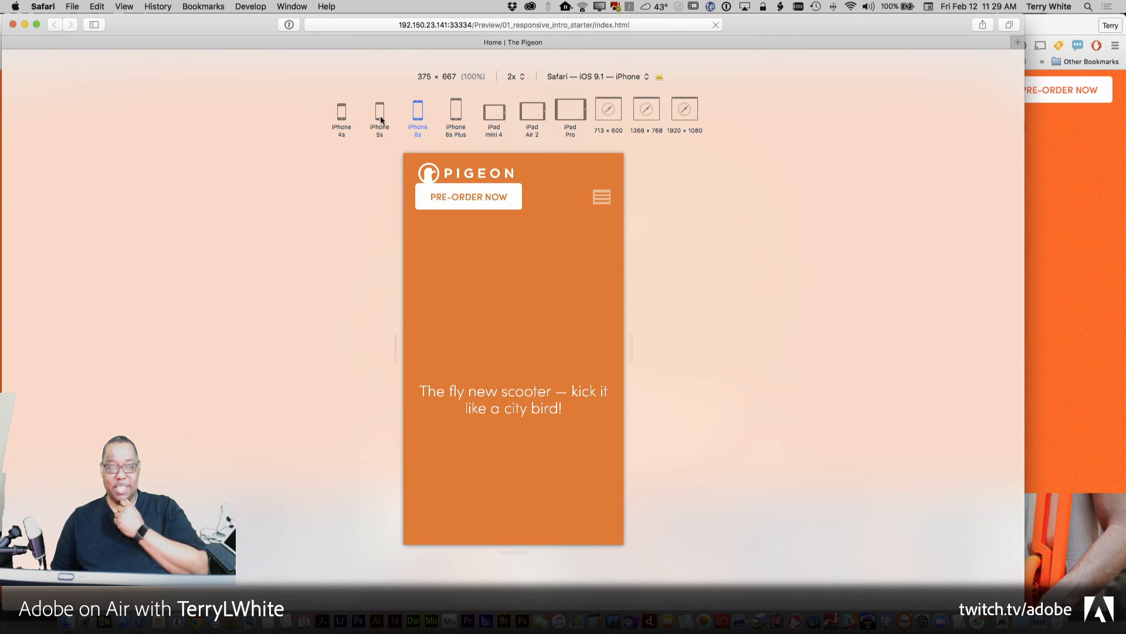
{"action": "left_click", "coordinate": [380, 112]}
{"action": "left_click", "coordinate": [341, 111]}
Compare the home page layout with the iPad Air 2, iPad Pro, desktop browser and iPad mini 4 presets.
{"action": "left_click", "coordinate": [539, 120]}
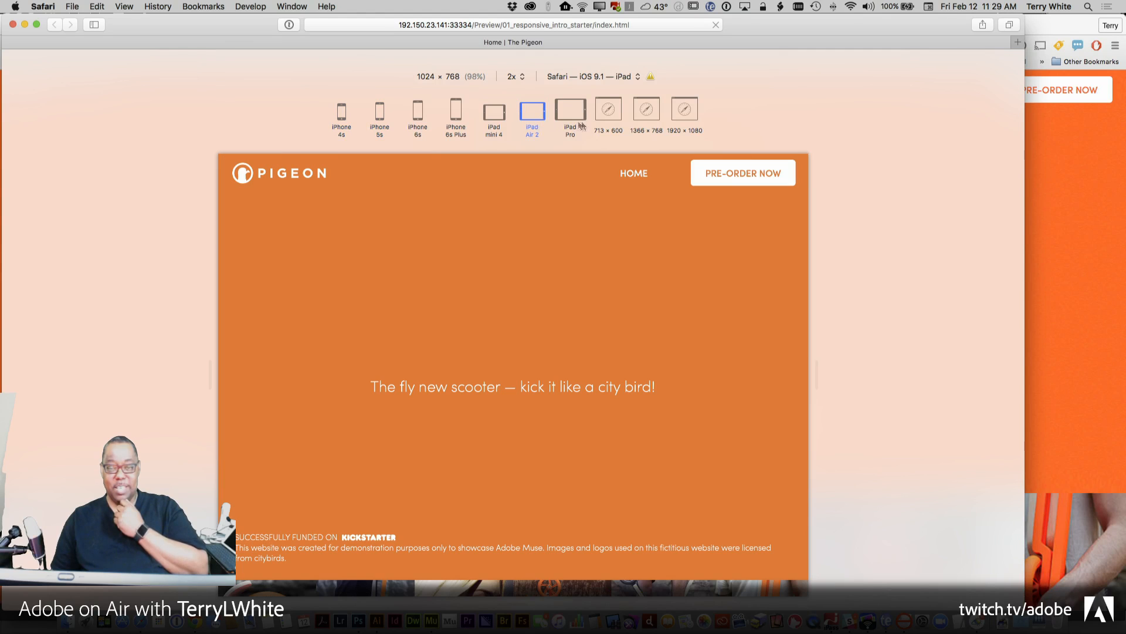
{"action": "left_click", "coordinate": [574, 118]}
{"action": "left_click", "coordinate": [647, 110]}
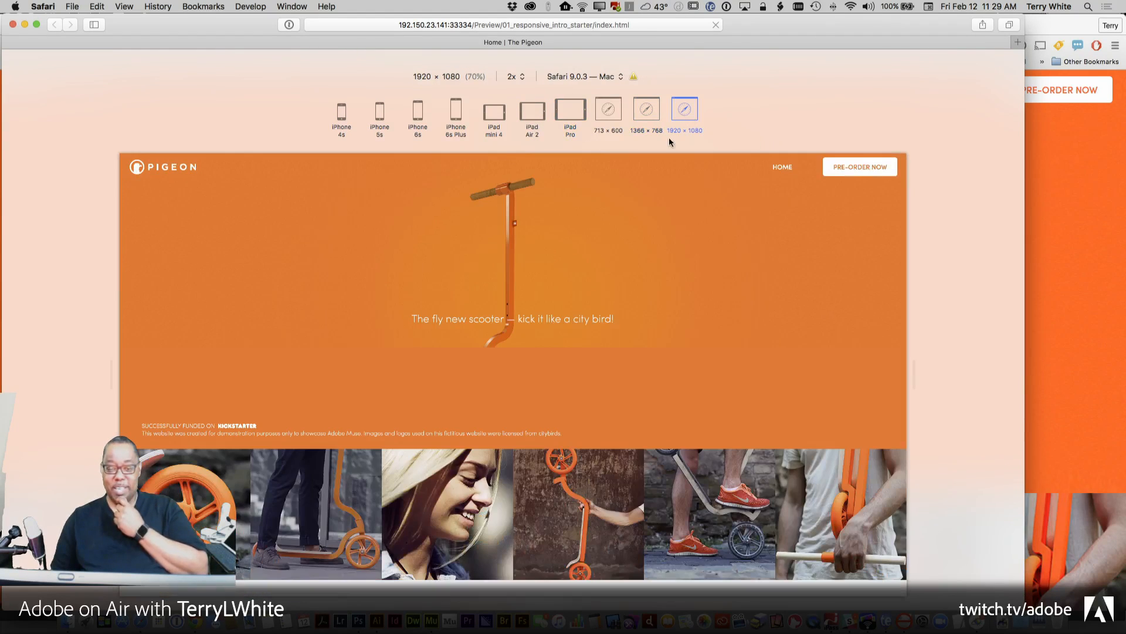
{"action": "left_click", "coordinate": [613, 120]}
{"action": "left_click", "coordinate": [578, 118]}
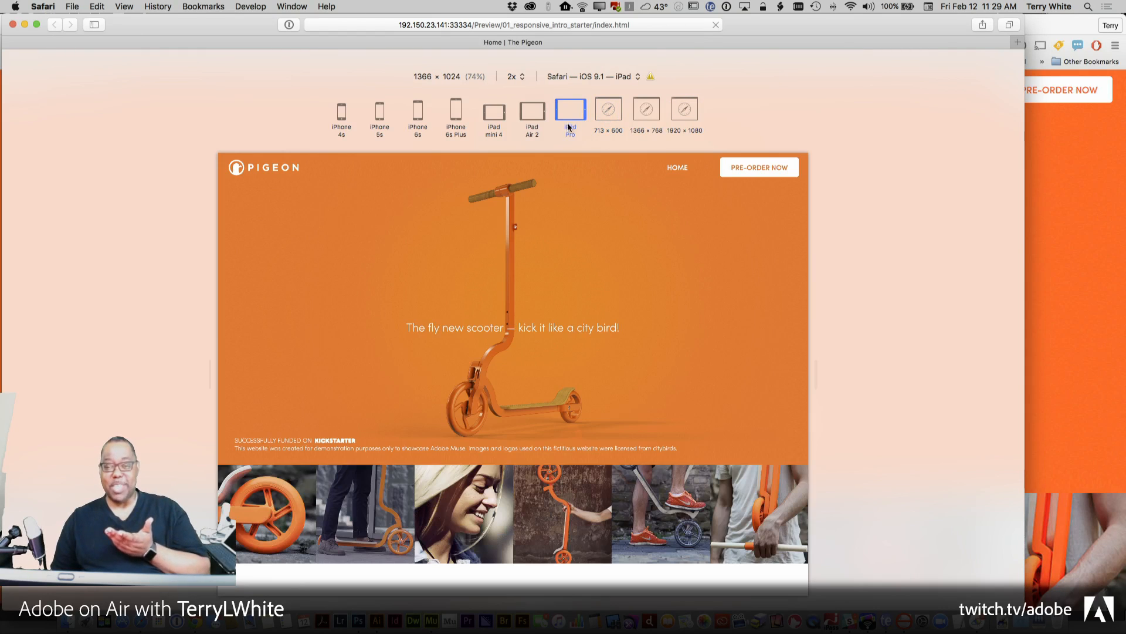
{"action": "left_click", "coordinate": [532, 113]}
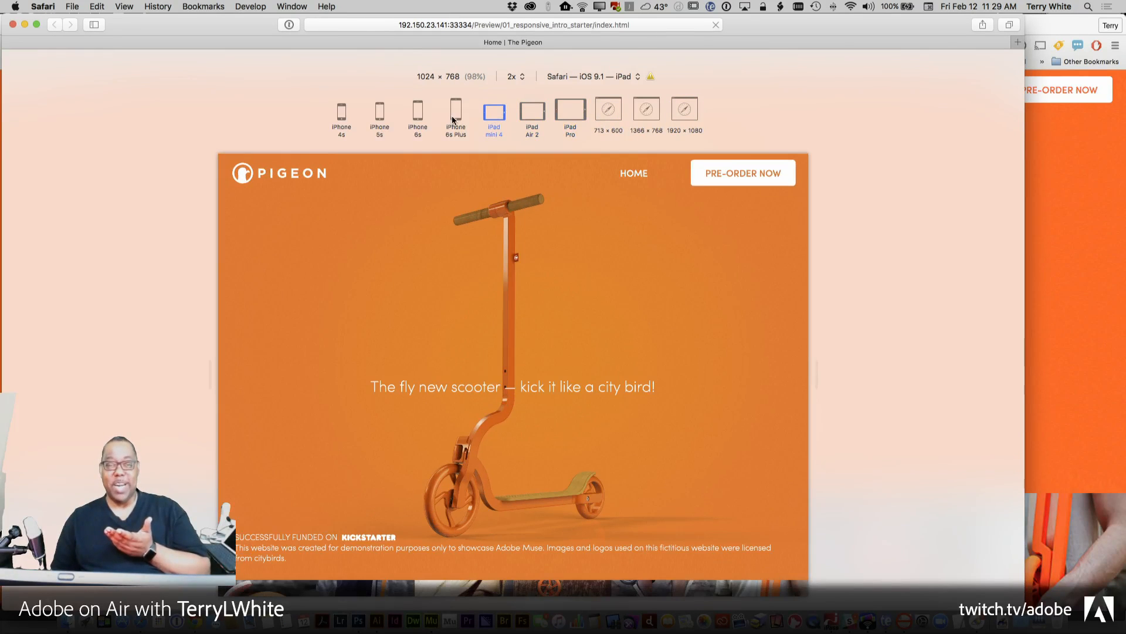
Recheck the home page with its scooter image using the iPhone 6s Plus, iPhone 6s and iPhone 5s presets.
{"action": "left_click", "coordinate": [463, 120]}
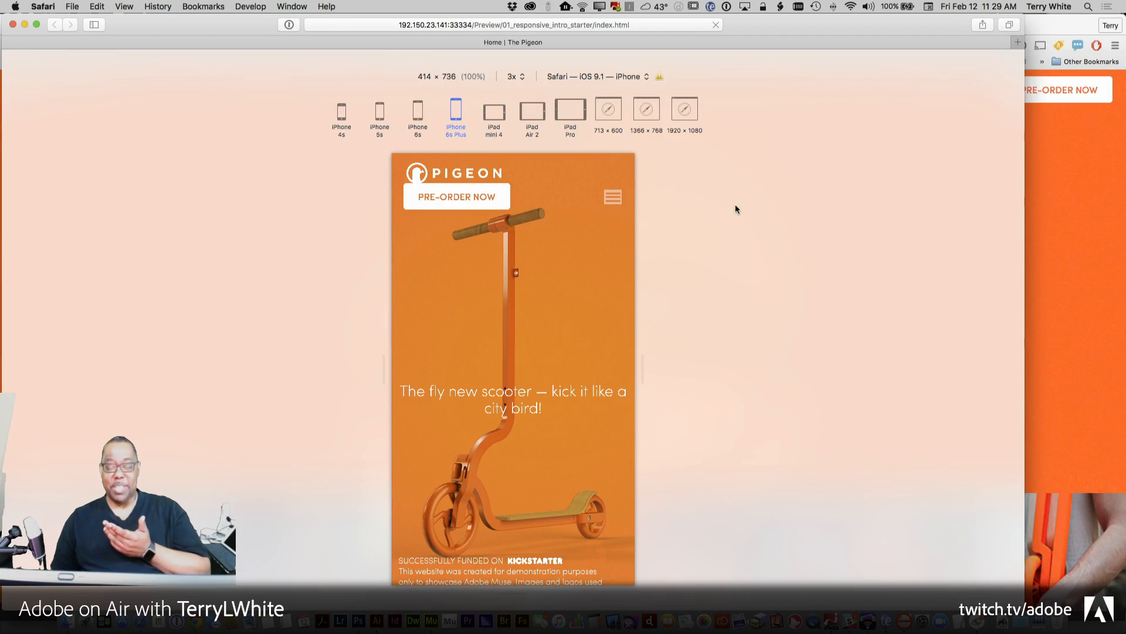
{"action": "left_click", "coordinate": [420, 118]}
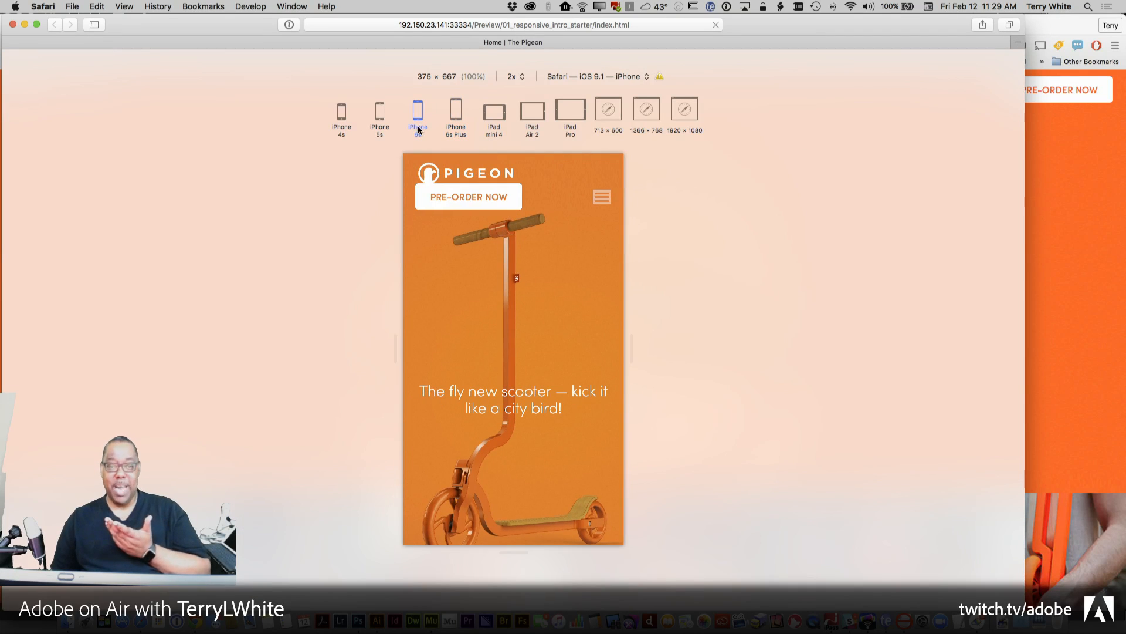
{"action": "left_click", "coordinate": [378, 120]}
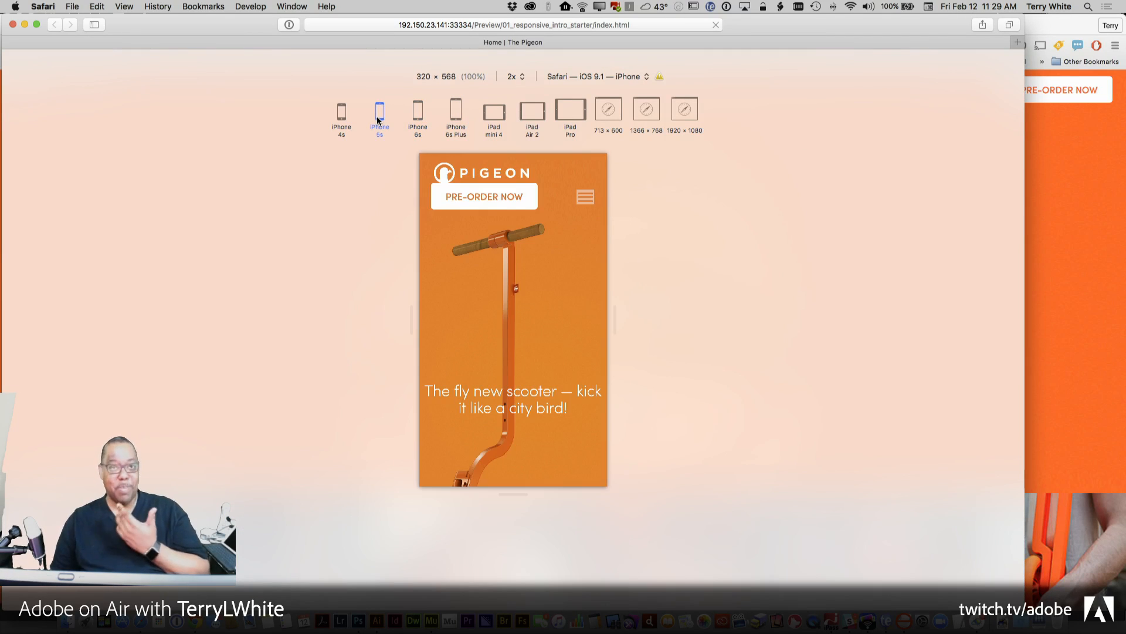
Compare the home page layout with the iPhone 4s, iPad mini 4, 1920 × 1080, 713 × 600 and iPad Pro presets.
{"action": "left_click", "coordinate": [342, 113]}
{"action": "left_click", "coordinate": [501, 117]}
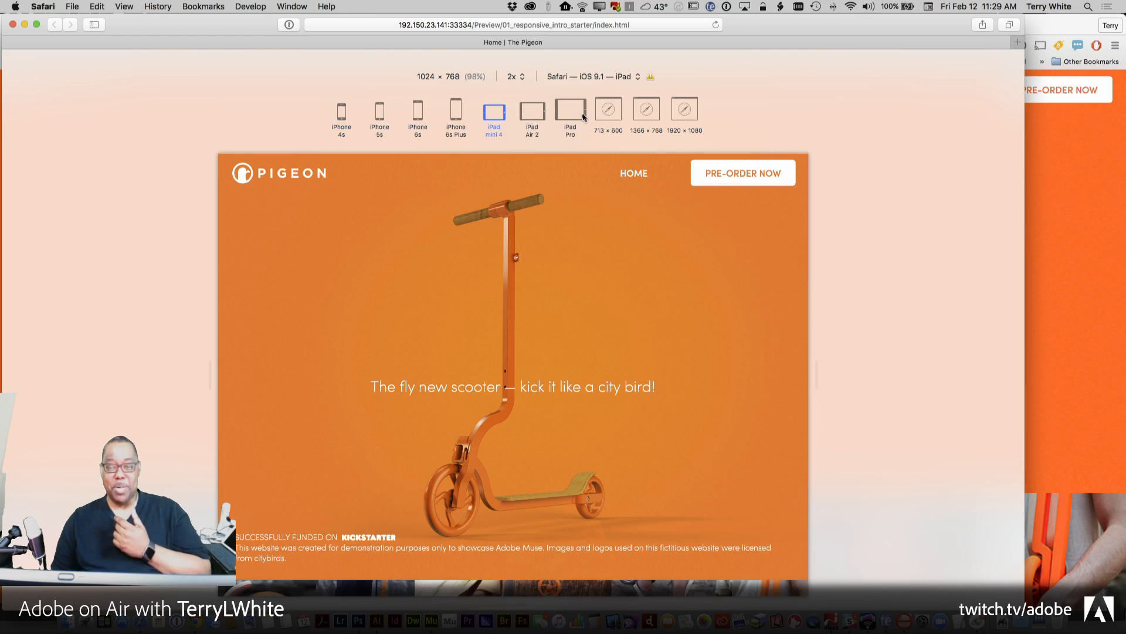
{"action": "left_click", "coordinate": [687, 114]}
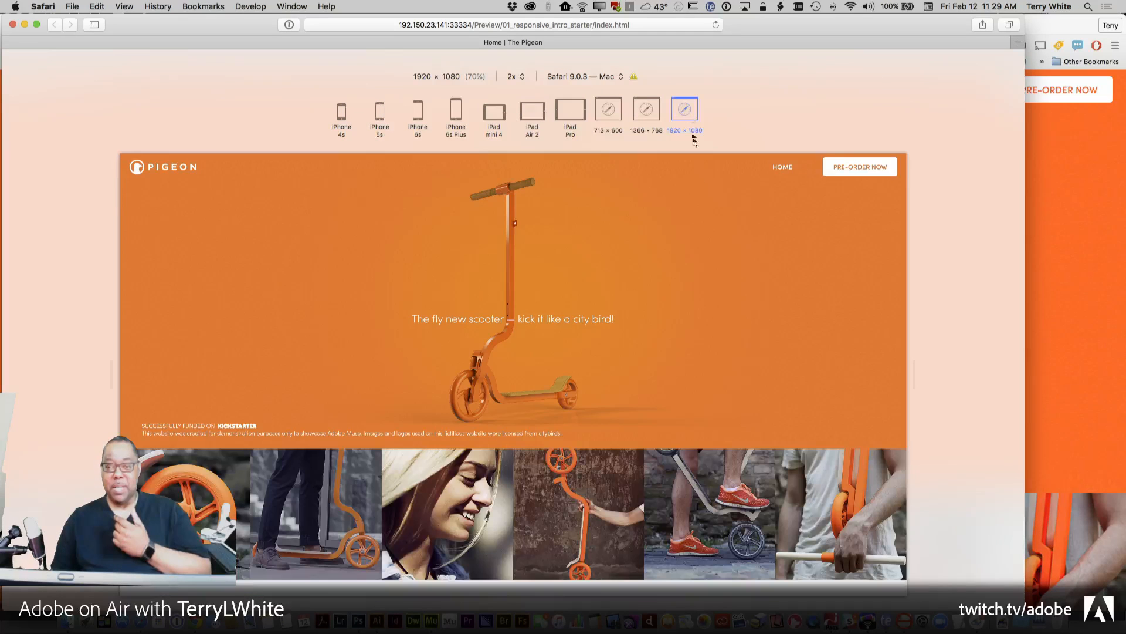
{"action": "left_click", "coordinate": [610, 112]}
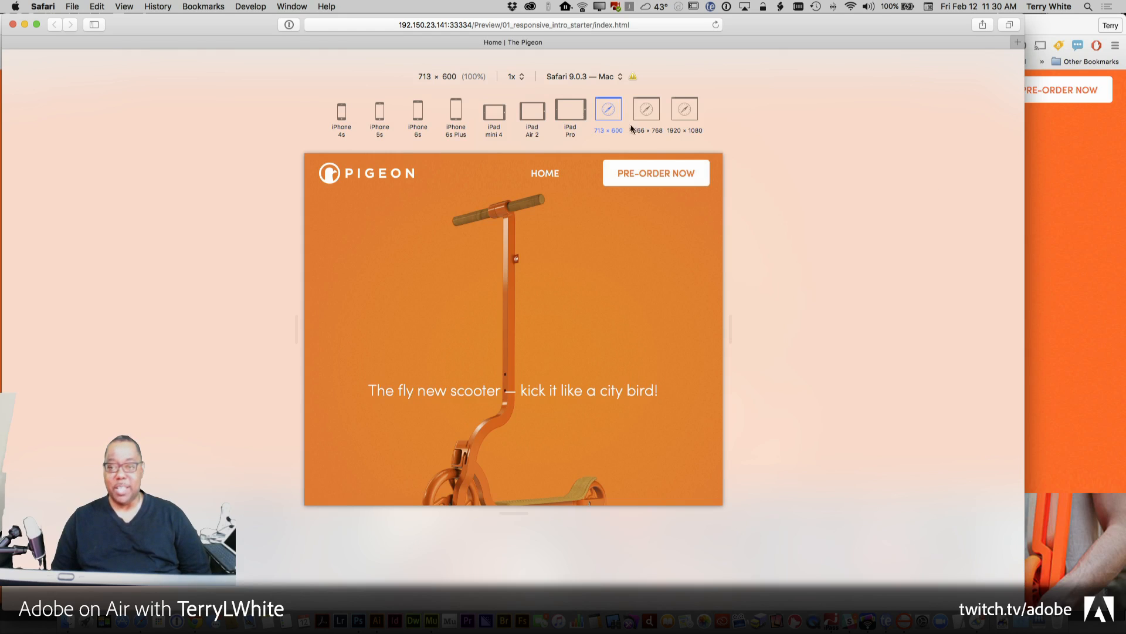
{"action": "left_click", "coordinate": [568, 111]}
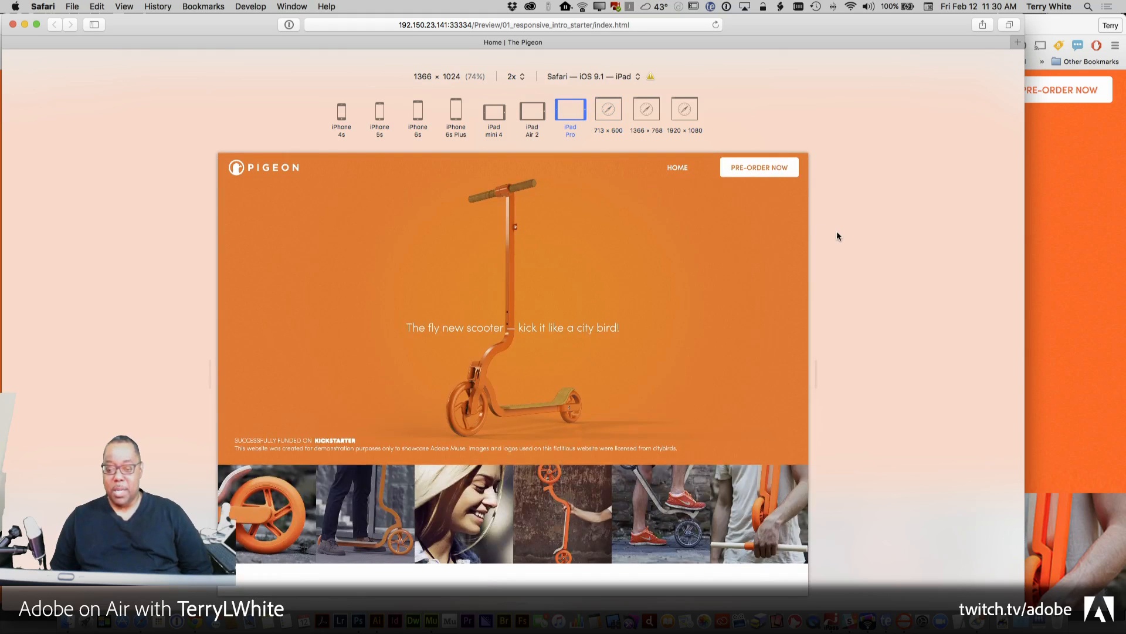
Review the lower sections of the page in the iPad Pro preset and narrow its viewport to 933 px.
{"action": "scroll", "coordinate": [665, 314], "scroll_direction": "down", "scroll_amount": 15}
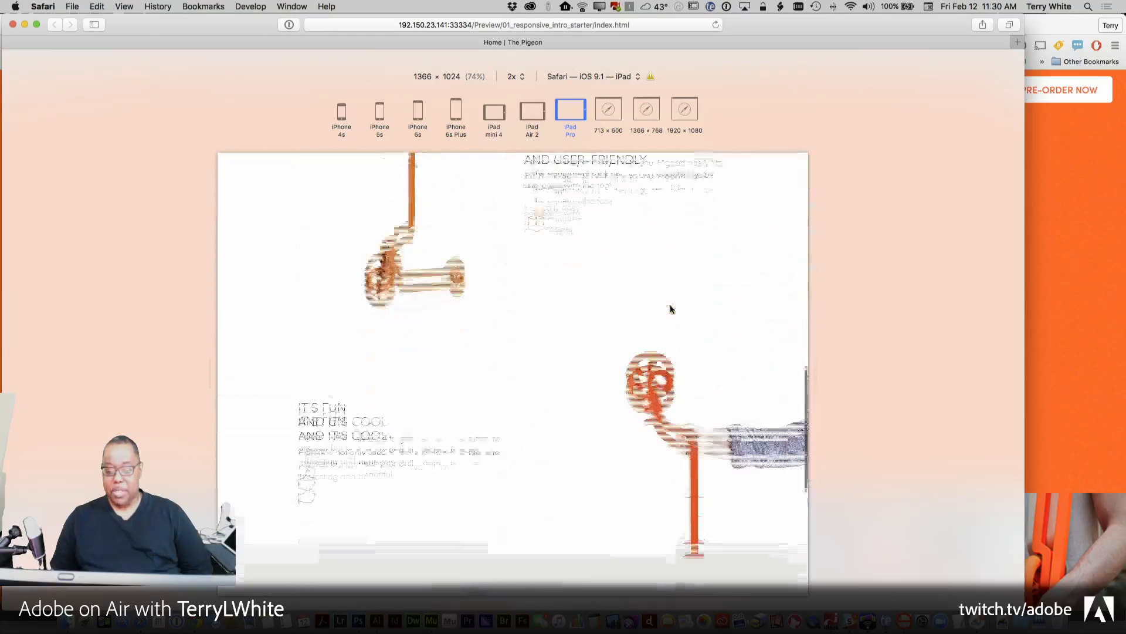
{"action": "scroll", "coordinate": [670, 305], "scroll_direction": "up", "scroll_amount": 10}
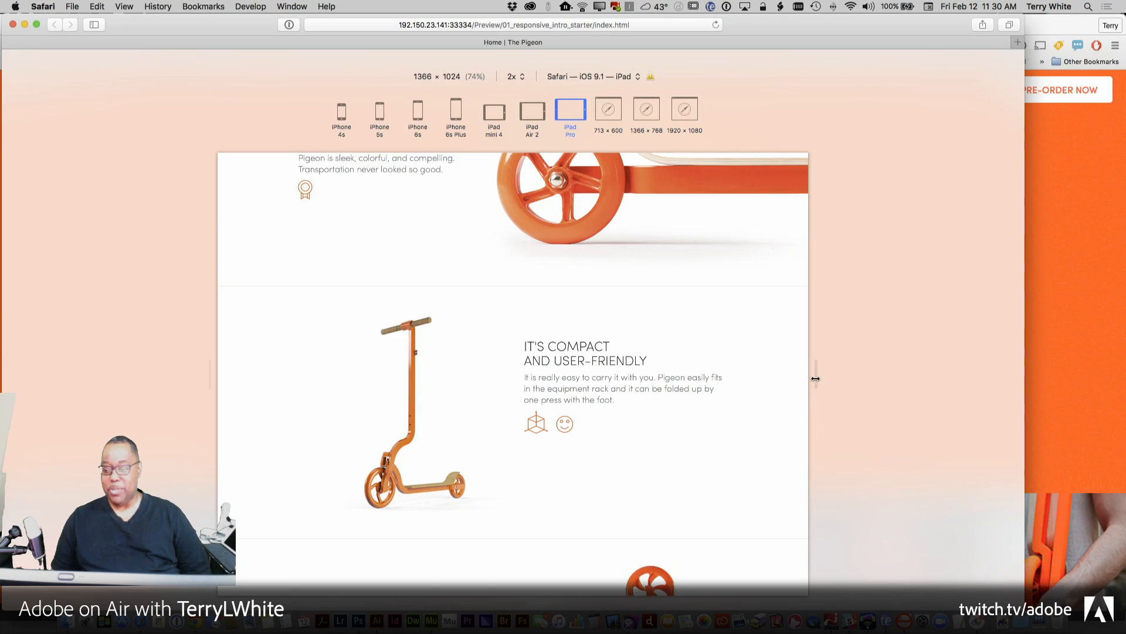
{"action": "left_click_drag", "start_coordinate": [811, 379], "coordinate": [726, 379]}
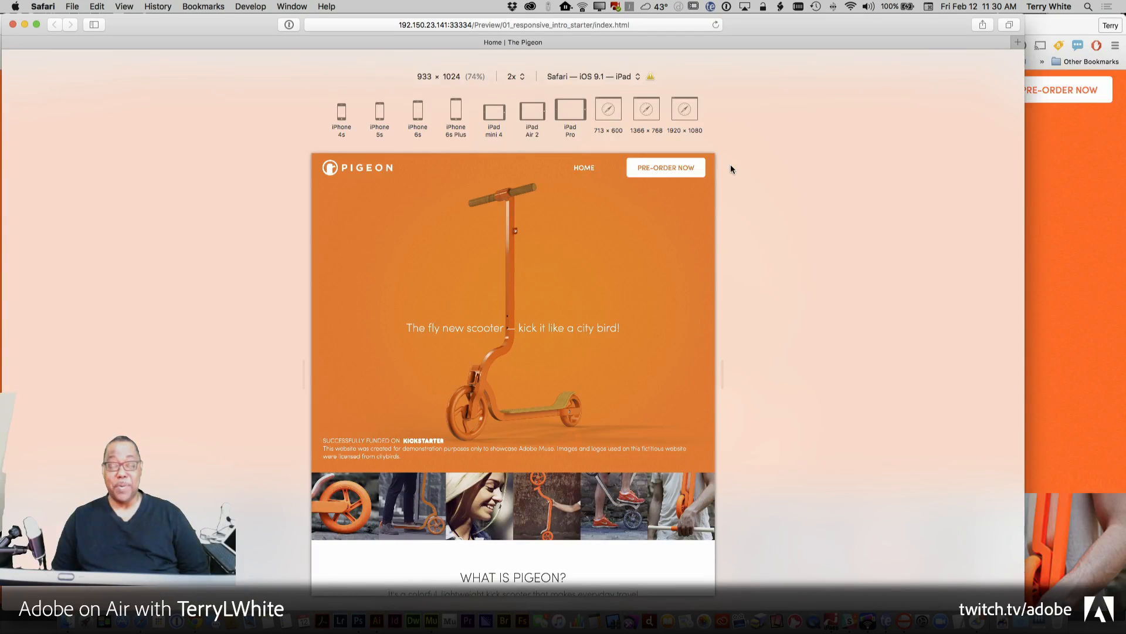
Check the home page with the 713 × 600, iPhone 6s Plus and iPad Air 2 presets.
{"action": "left_click", "coordinate": [609, 109]}
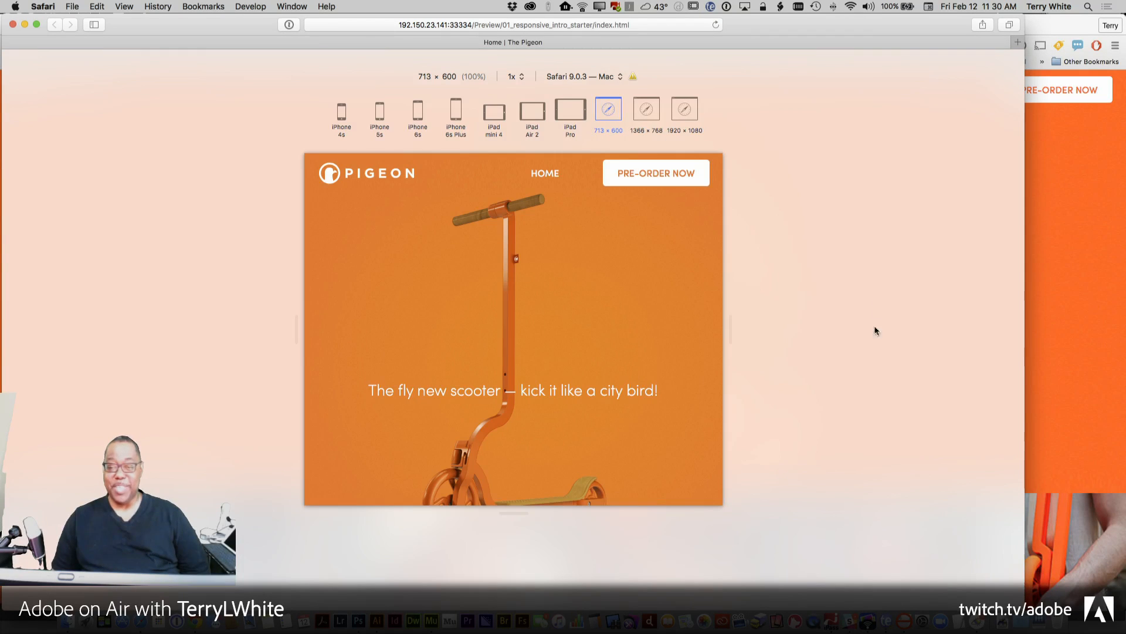
{"action": "left_click", "coordinate": [456, 109]}
{"action": "left_click", "coordinate": [533, 111]}
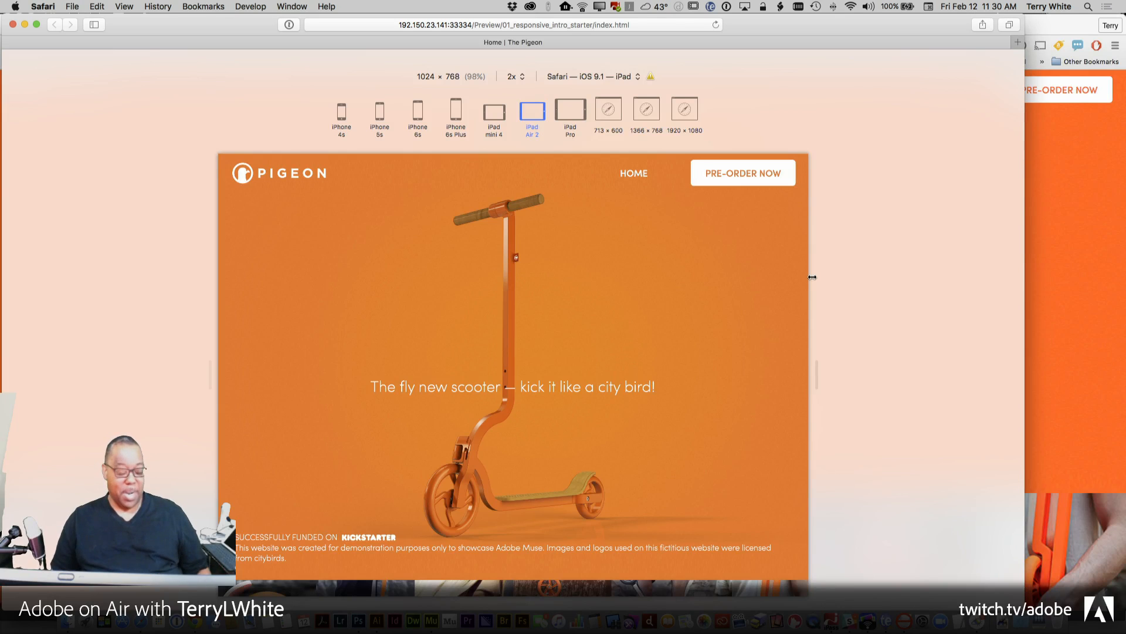
Switch to Illustrator and try to select all of the white heading text in IntroducingPigeon.ai for reuse.
{"action": "key", "text": "super+Tab"}
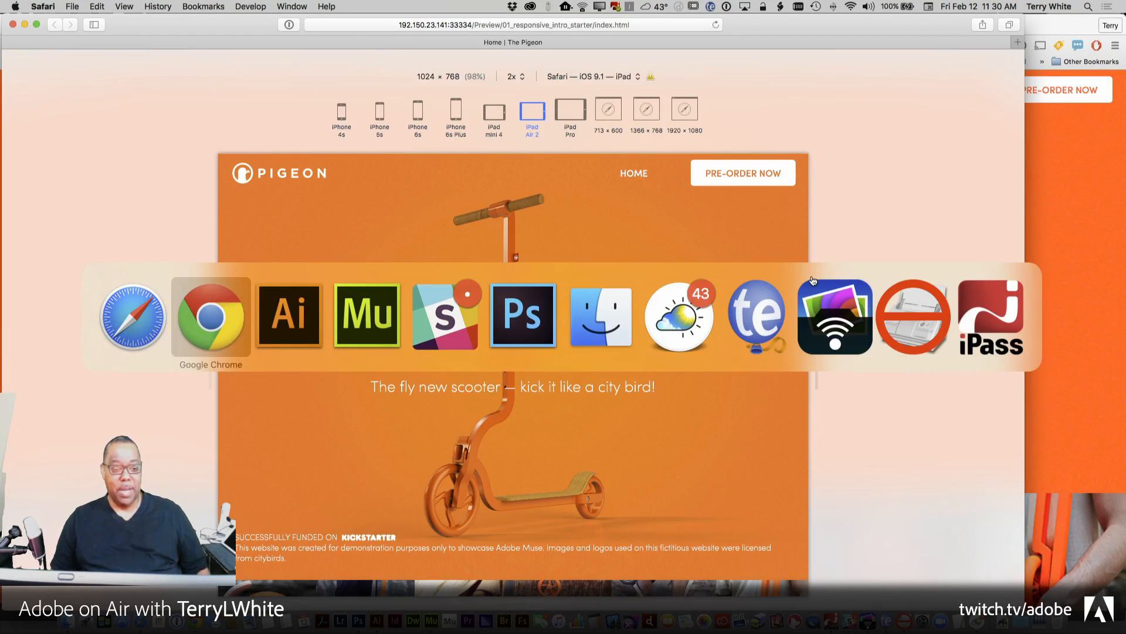
{"action": "key", "text": "super+Tab"}
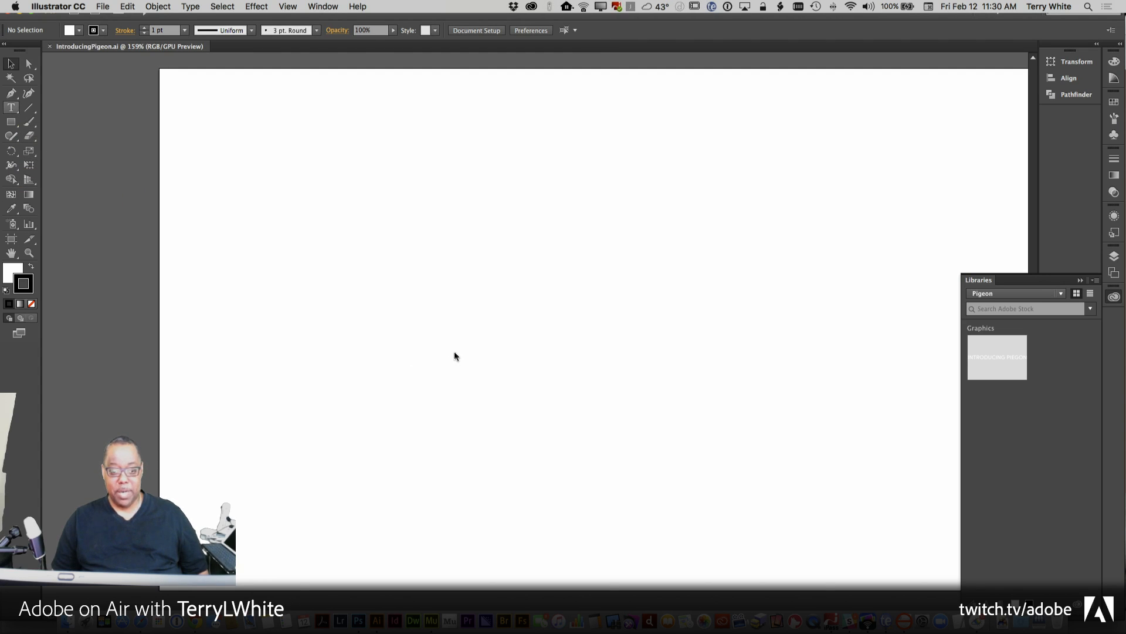
{"action": "left_click", "coordinate": [12, 66]}
{"action": "key", "text": "super+v"}
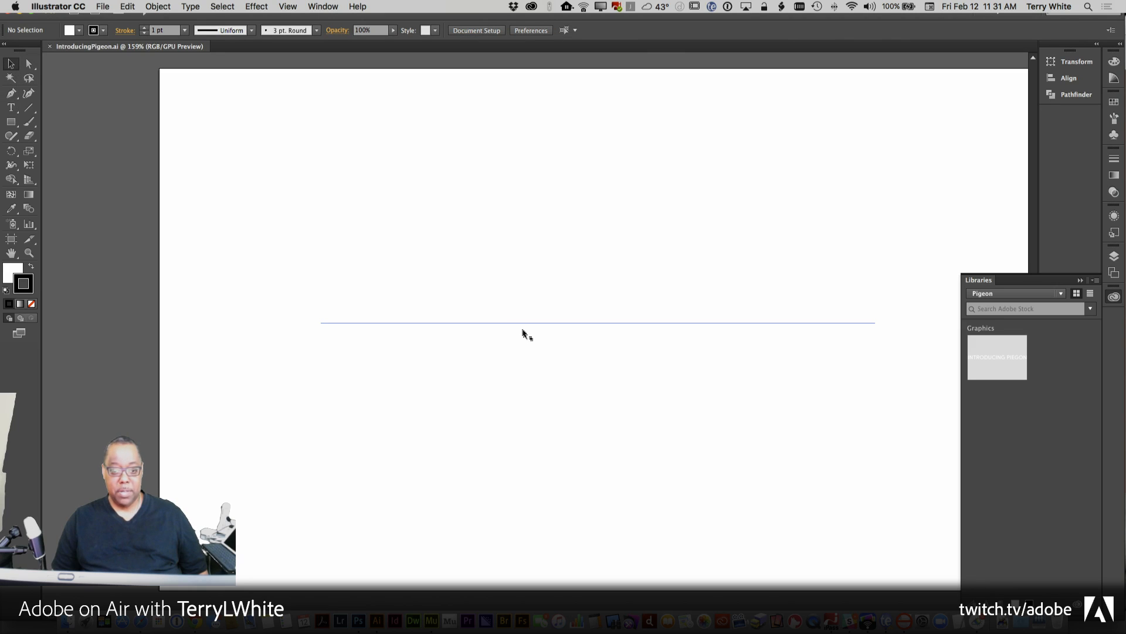
{"action": "left_click", "coordinate": [8, 110]}
{"action": "left_click", "coordinate": [403, 285]}
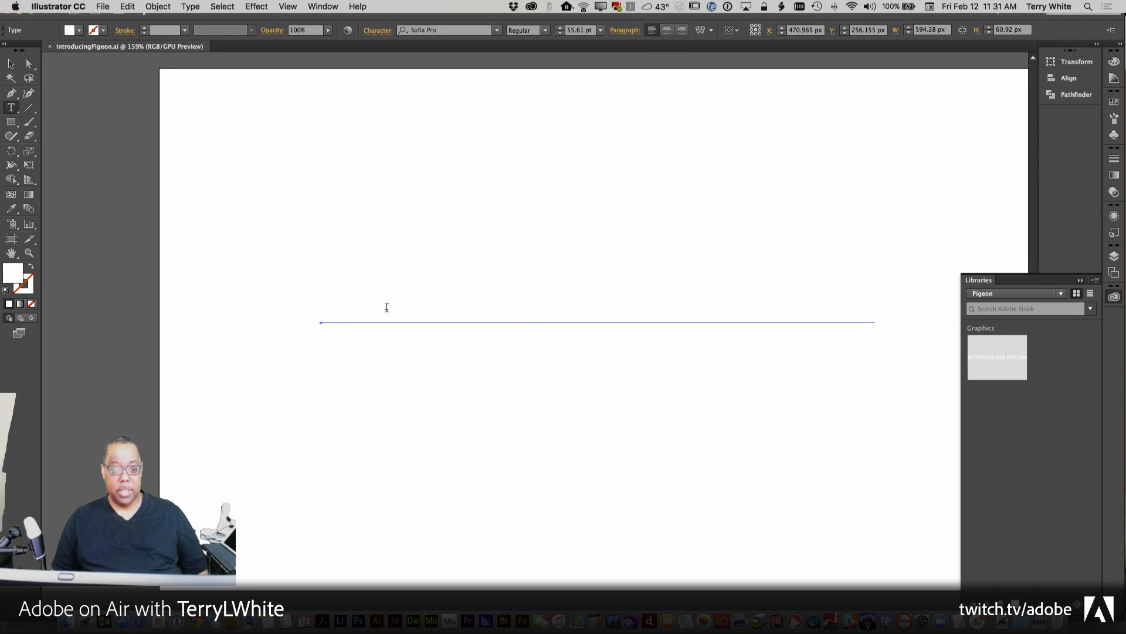
{"action": "left_click_drag", "start_coordinate": [385, 307], "coordinate": [546, 305]}
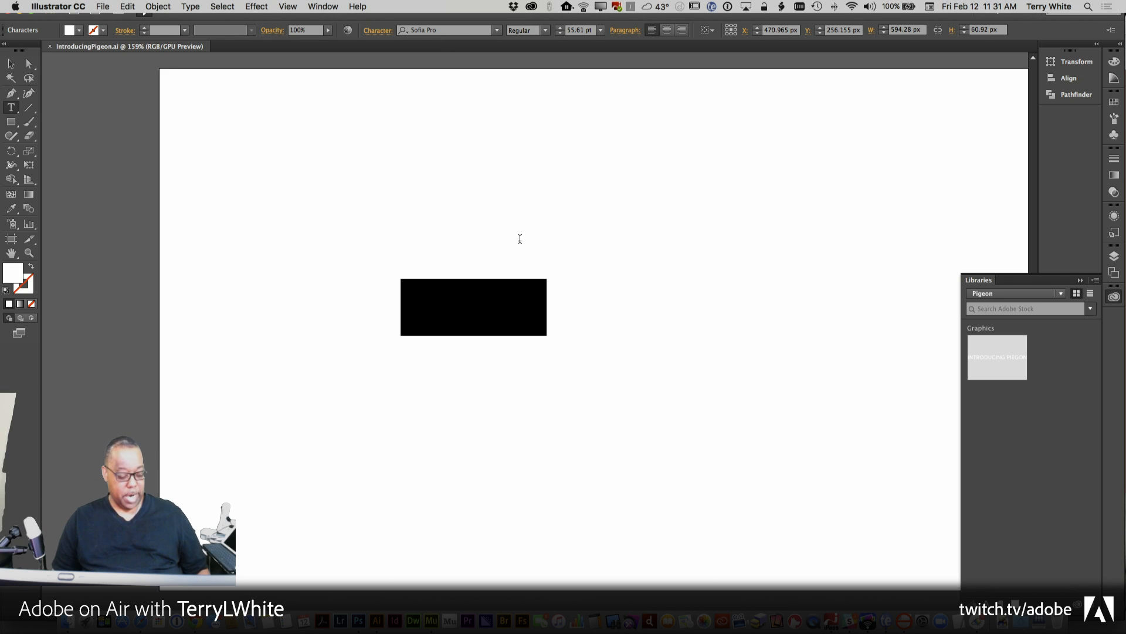
{"action": "key", "text": "super+a"}
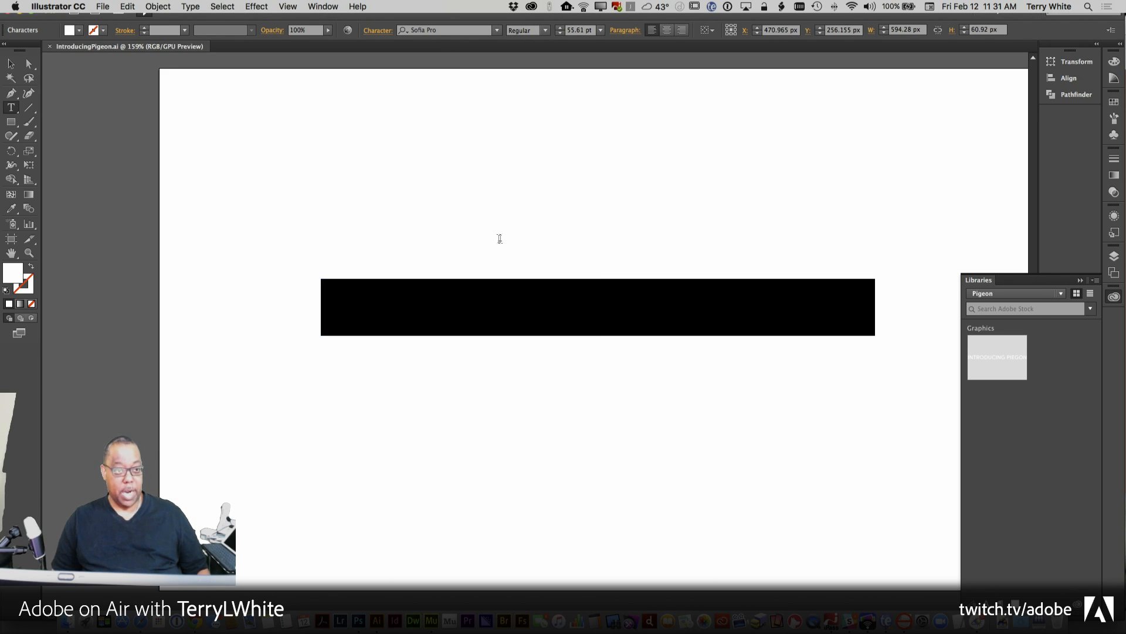
Switch to Adobe Muse and draw a text frame about 1087 px wide across the hero image, above the tagline.
{"action": "key", "text": "super+Tab"}
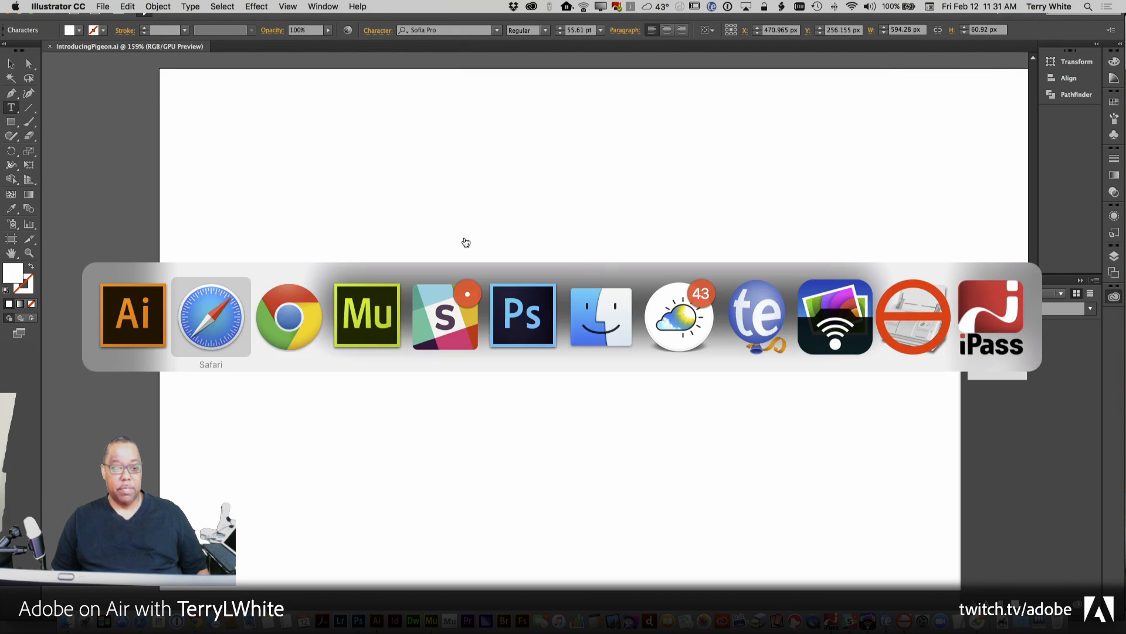
{"action": "key", "text": "super+Tab"}
{"action": "key", "text": "super+Tab"}
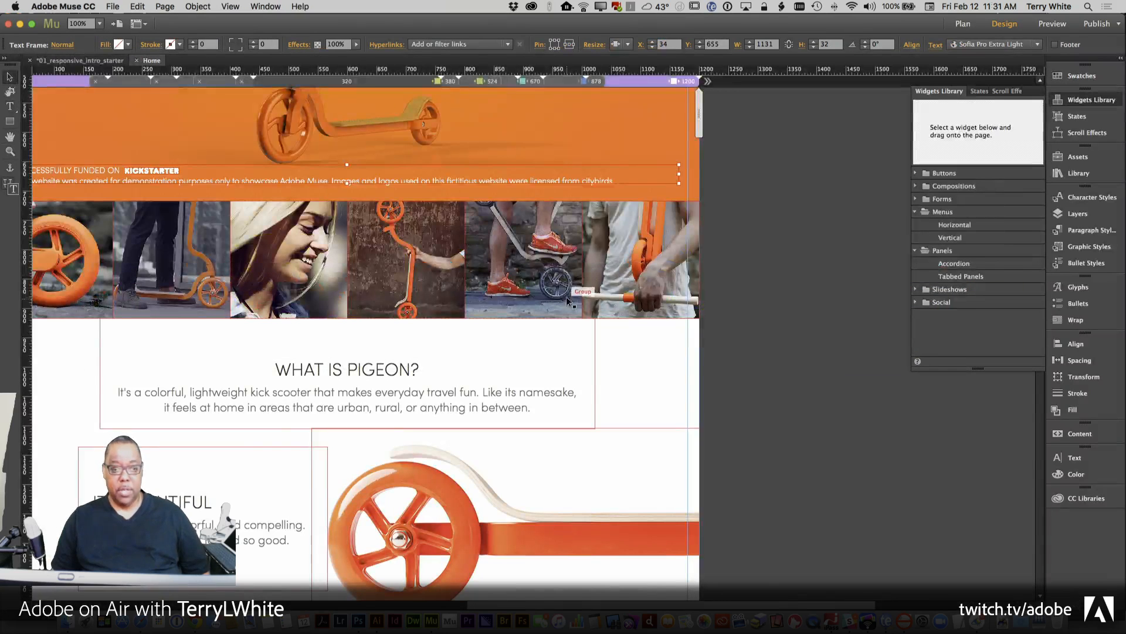
{"action": "scroll", "coordinate": [568, 300], "scroll_direction": "up", "scroll_amount": 5}
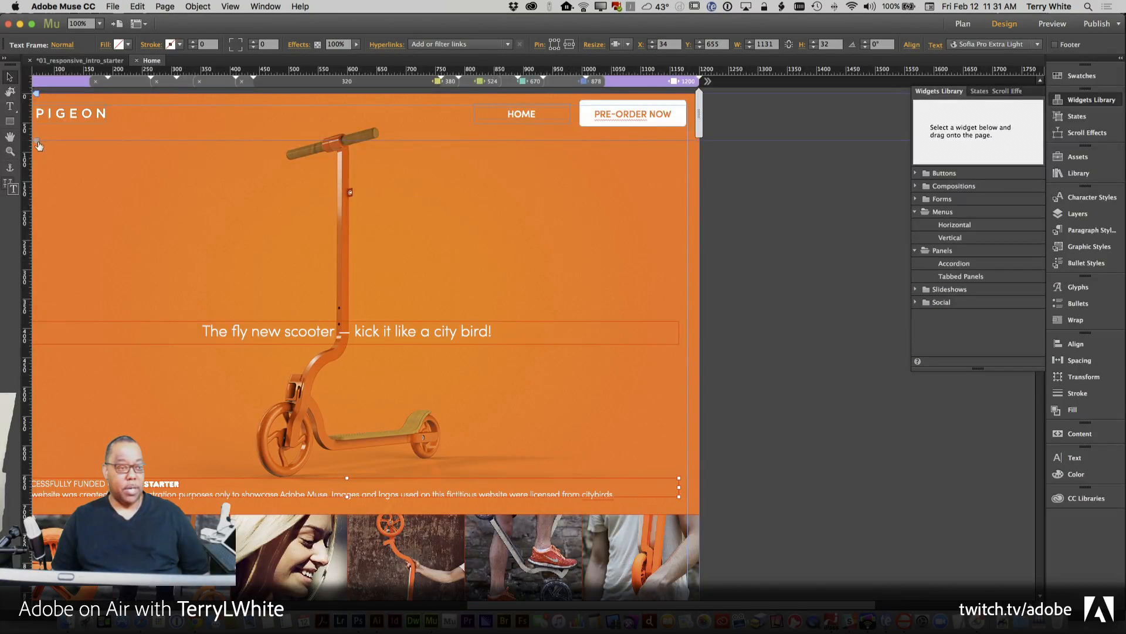
{"action": "left_click", "coordinate": [10, 107]}
{"action": "left_click_drag", "start_coordinate": [45, 223], "coordinate": [682, 279]}
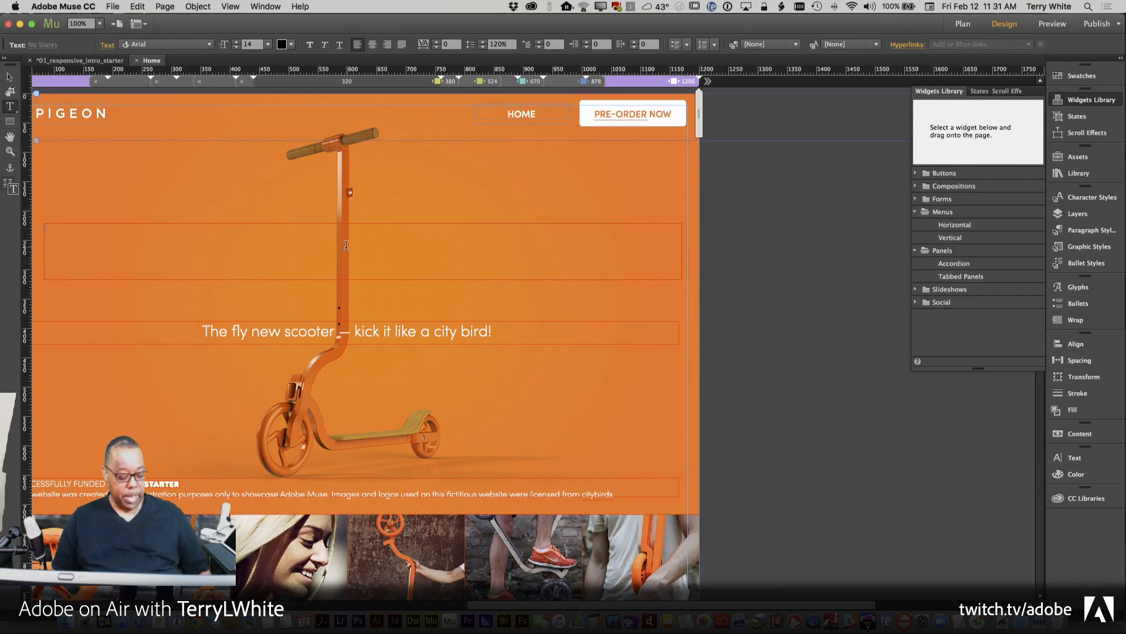
Enter the heading INTRODUCING PIGEON in capitals in the new text frame, dismissing the attempted SVG paste.
{"action": "key", "text": "super+v"}
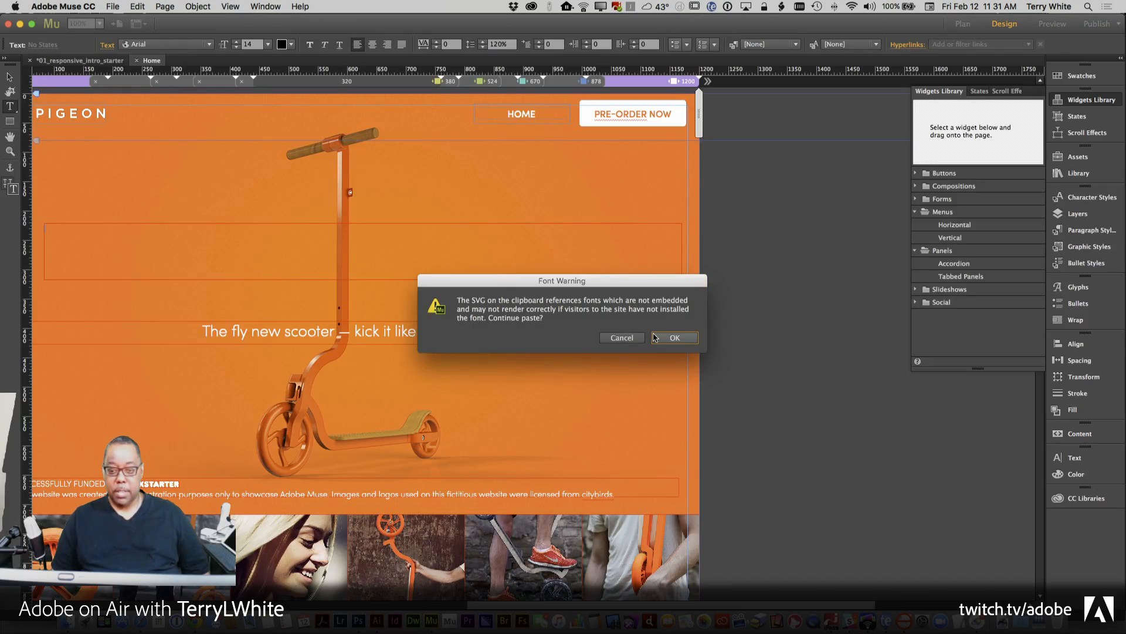
{"action": "left_click", "coordinate": [632, 339]}
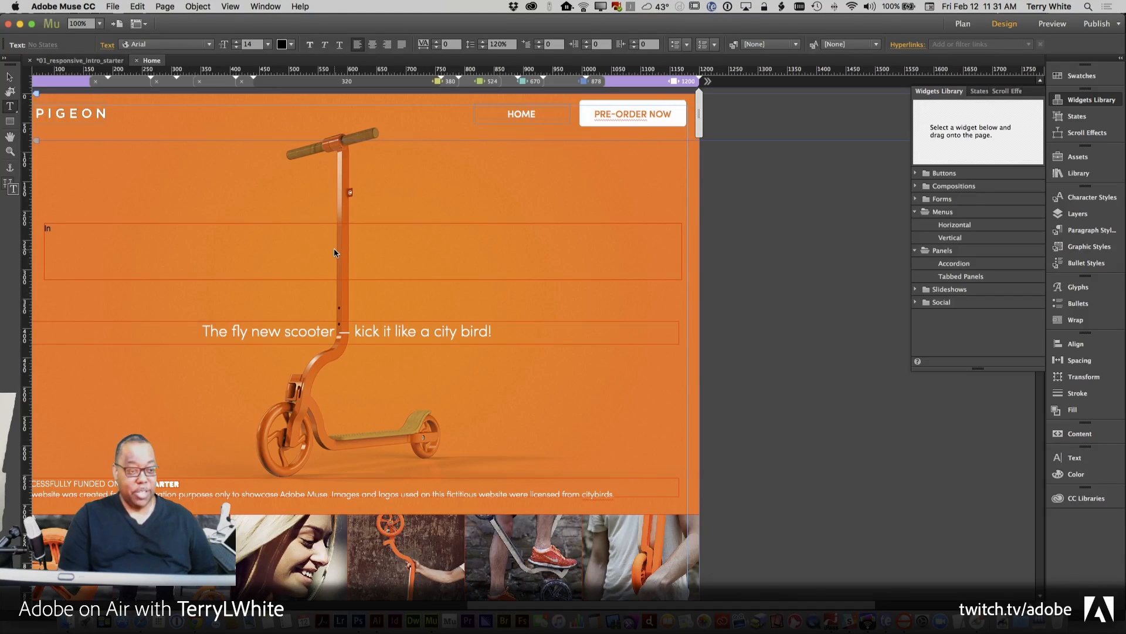
{"action": "key", "text": "Caps_Lock"}
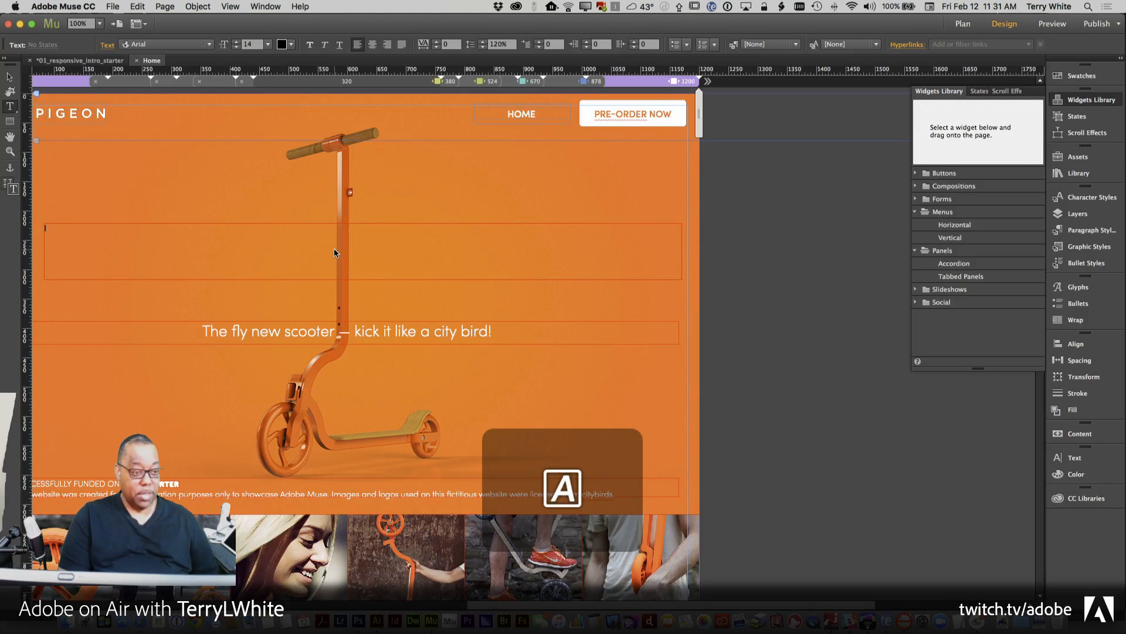
{"action": "type", "text": "DUCING PIG"}
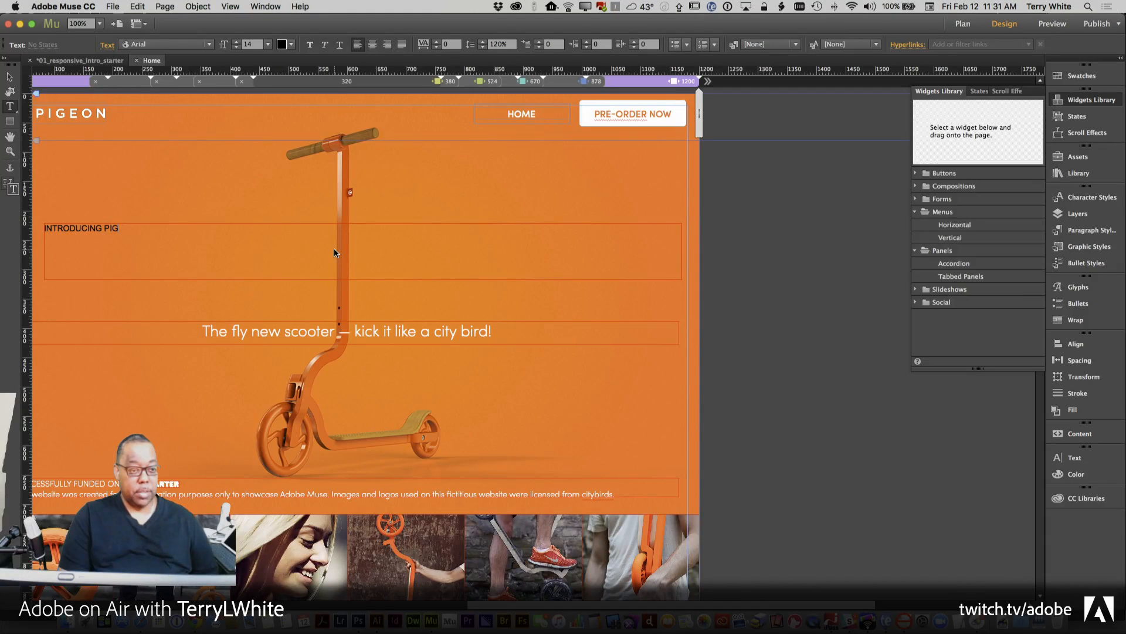
{"action": "type", "text": "EON"}
Enlarge the whole INTRODUCING PIGEON heading to a font size of 76.
{"action": "key", "text": "super+a"}
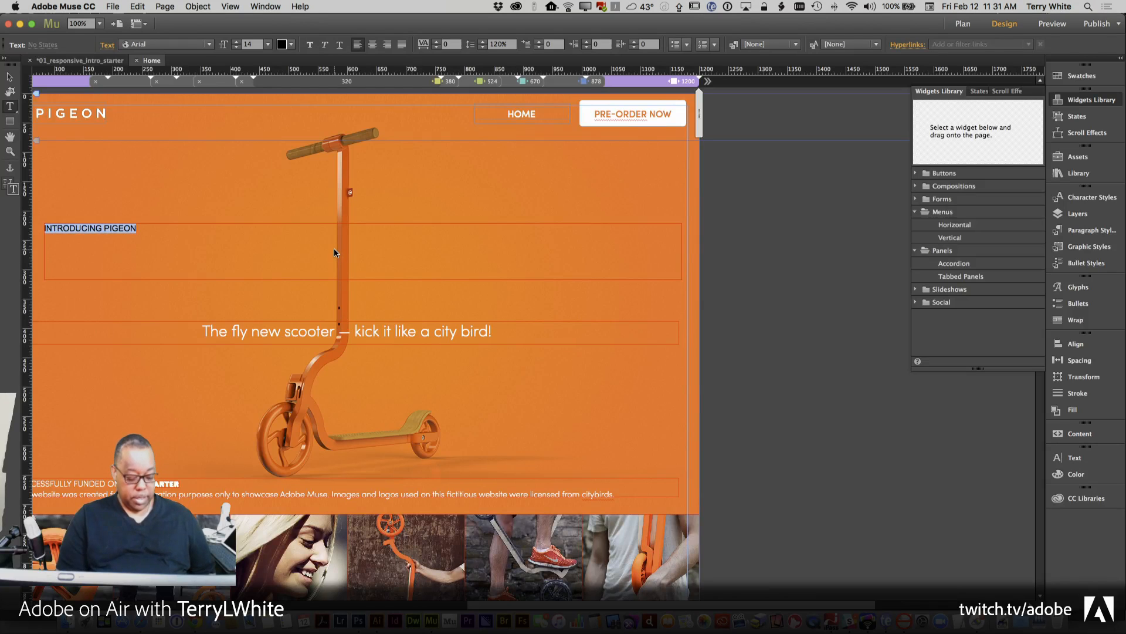
{"action": "key", "text": "super+shift+period"}
{"action": "key", "text": "super+shift+period"}
{"action": "key", "text": "super+shift+period"}
{"action": "key", "text": "super+shift+period"}
{"action": "key", "text": "super+shift+period"}
{"action": "key", "text": "super+shift+period"}
{"action": "key", "text": "super+shift+period"}
{"action": "key", "text": "super+shift+period"}
{"action": "key", "text": "super+shift+period"}
{"action": "key", "text": "super+shift+period"}
{"action": "key", "text": "super+shift+period"}
{"action": "key", "text": "super+shift+period"}
{"action": "key", "text": "super+shift+period"}
{"action": "key", "text": "super+shift+period"}
{"action": "key", "text": "super+shift+period"}
{"action": "key", "text": "super+shift+period"}
{"action": "key", "text": "super+shift+period"}
{"action": "key", "text": "super+shift+period"}
{"action": "key", "text": "super+shift+period"}
{"action": "key", "text": "super+shift+period"}
{"action": "key", "text": "super+shift+period"}
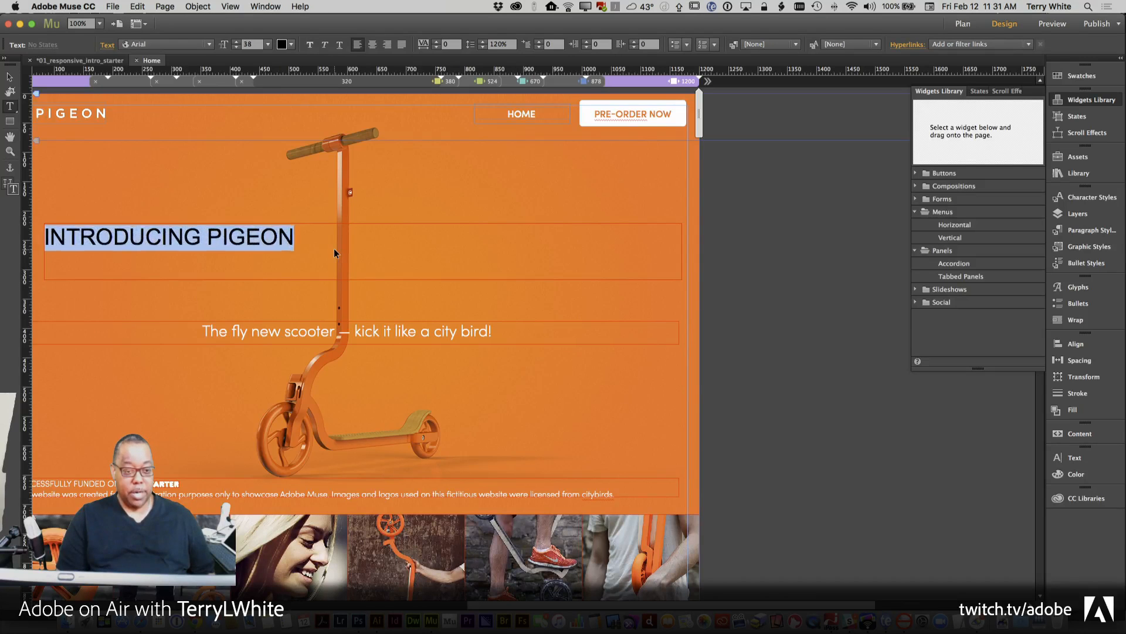
{"action": "key", "text": "super+shift+period"}
{"action": "key", "text": "super+shift+period"}
{"action": "key", "text": "super+shift+period"}
{"action": "key", "text": "super+shift+period"}
{"action": "key", "text": "super+shift+period"}
{"action": "key", "text": "super+shift+period"}
{"action": "key", "text": "super+shift+period"}
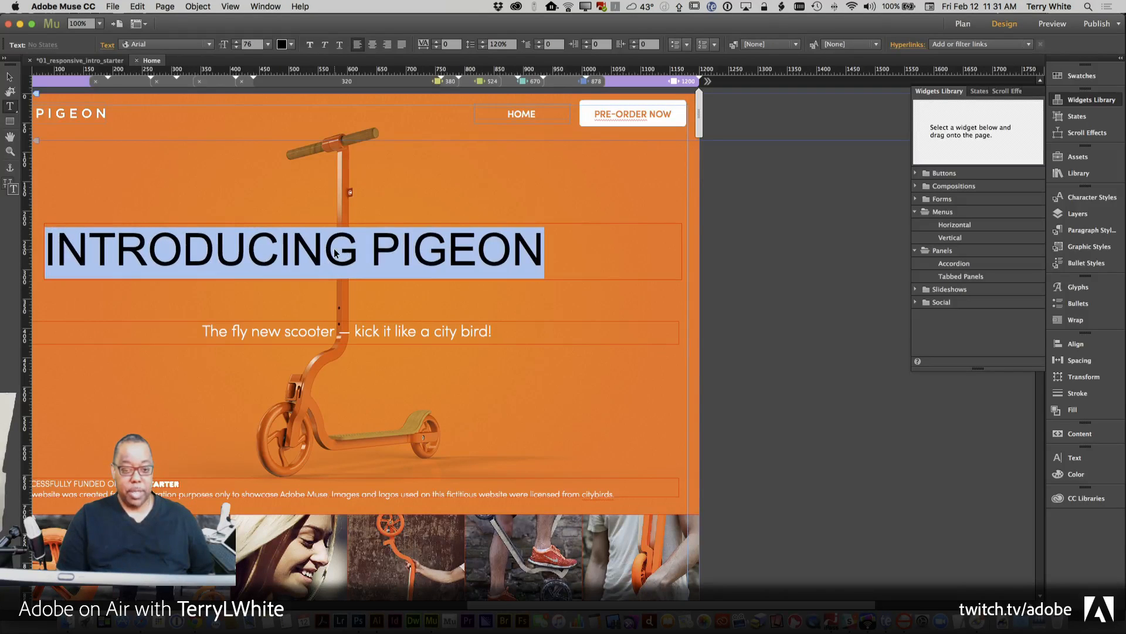
Set the heading's font to the web font Sofia Pro Light and centre it in its frame.
{"action": "left_click", "coordinate": [163, 47]}
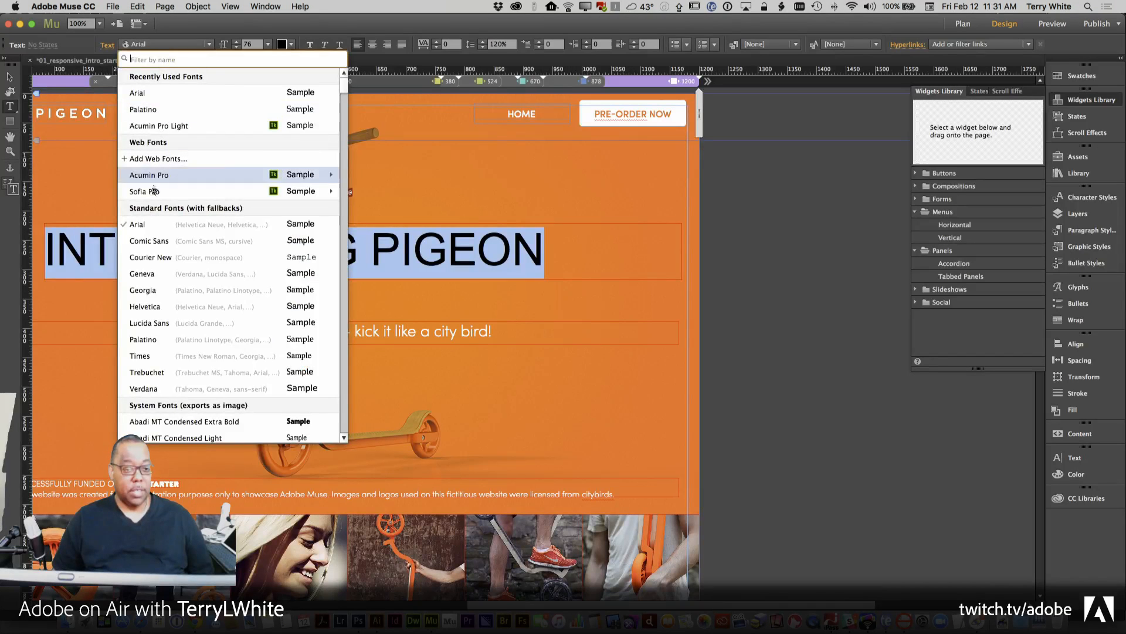
{"action": "mouse_move", "coordinate": [155, 200]}
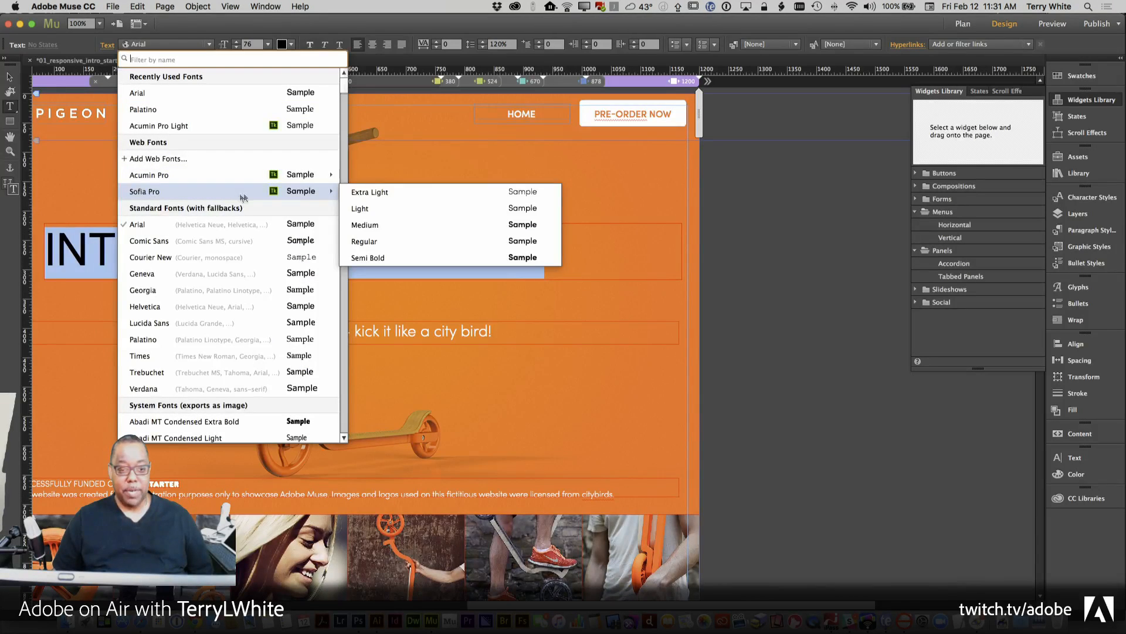
{"action": "left_click", "coordinate": [375, 208]}
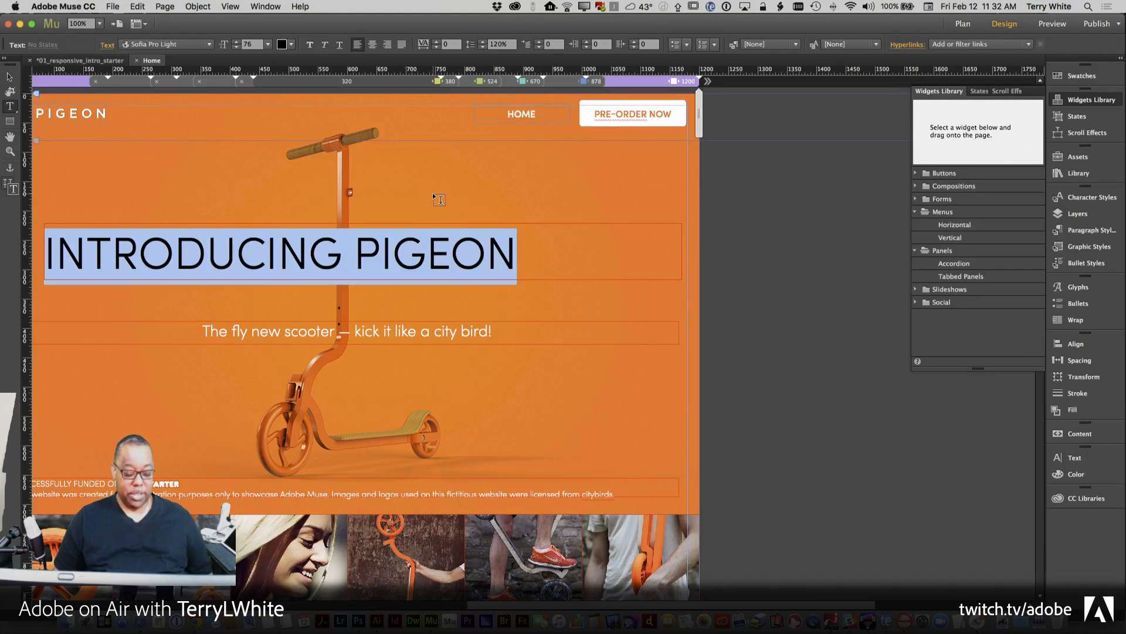
{"action": "key", "text": "super+shift+c"}
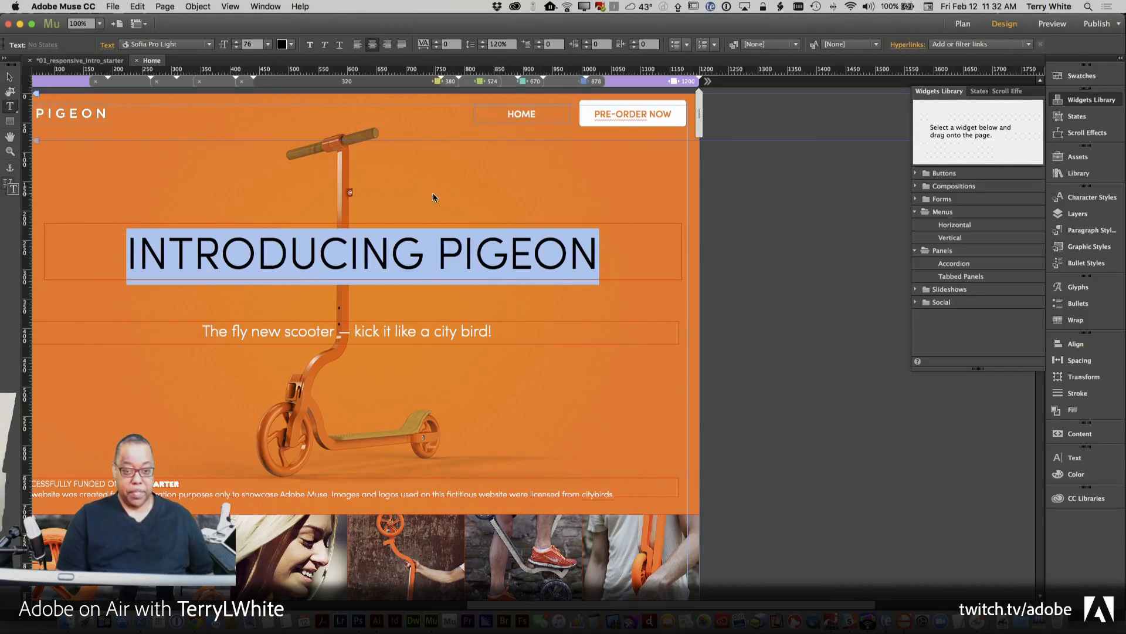
Increase the centred heading's font size to 100.
{"action": "key", "text": "super+shift+period"}
{"action": "key", "text": "super+shift+period"}
{"action": "key", "text": "super+shift+period"}
{"action": "key", "text": "super+shift+period"}
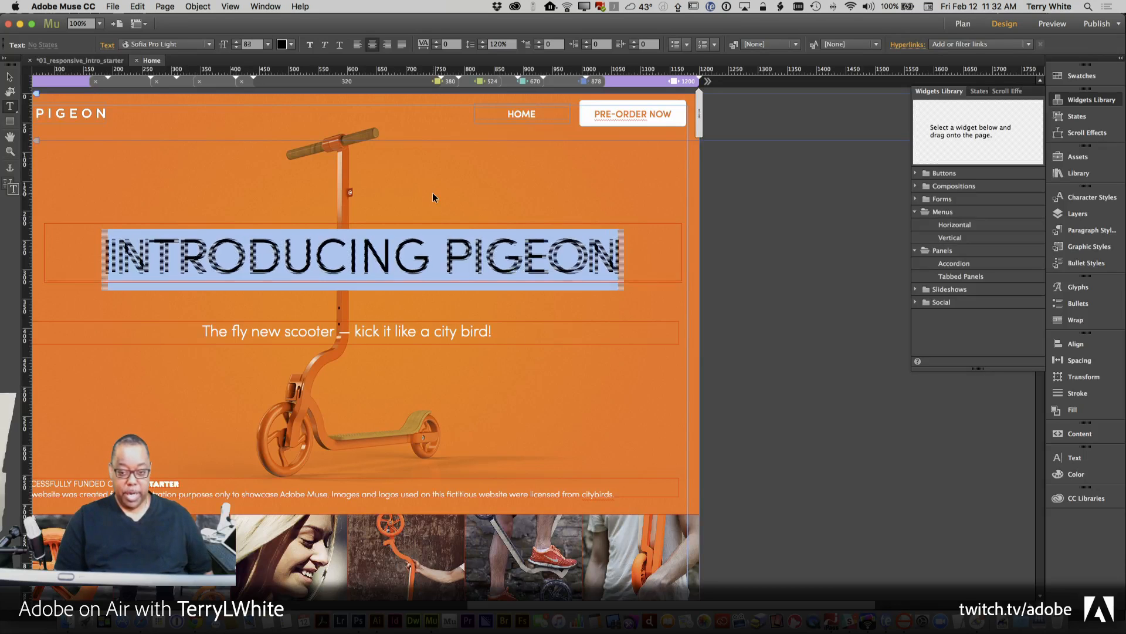
{"action": "key", "text": "super+shift+period"}
{"action": "key", "text": "super+shift+period"}
{"action": "key", "text": "super+shift+period"}
{"action": "key", "text": "super+shift+period"}
{"action": "key", "text": "super+shift+period"}
{"action": "key", "text": "super+shift+period"}
{"action": "key", "text": "super+shift+period"}
{"action": "key", "text": "super+shift+period"}
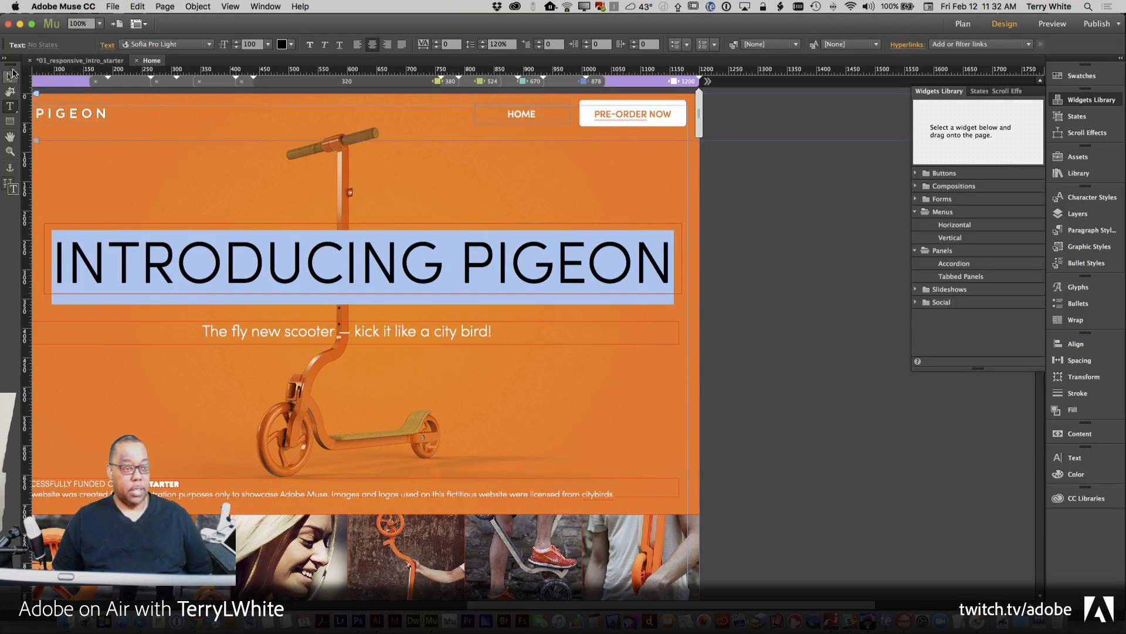
Colour the heading text white and finish editing it, leaving its text frame selected.
{"action": "left_click", "coordinate": [291, 46]}
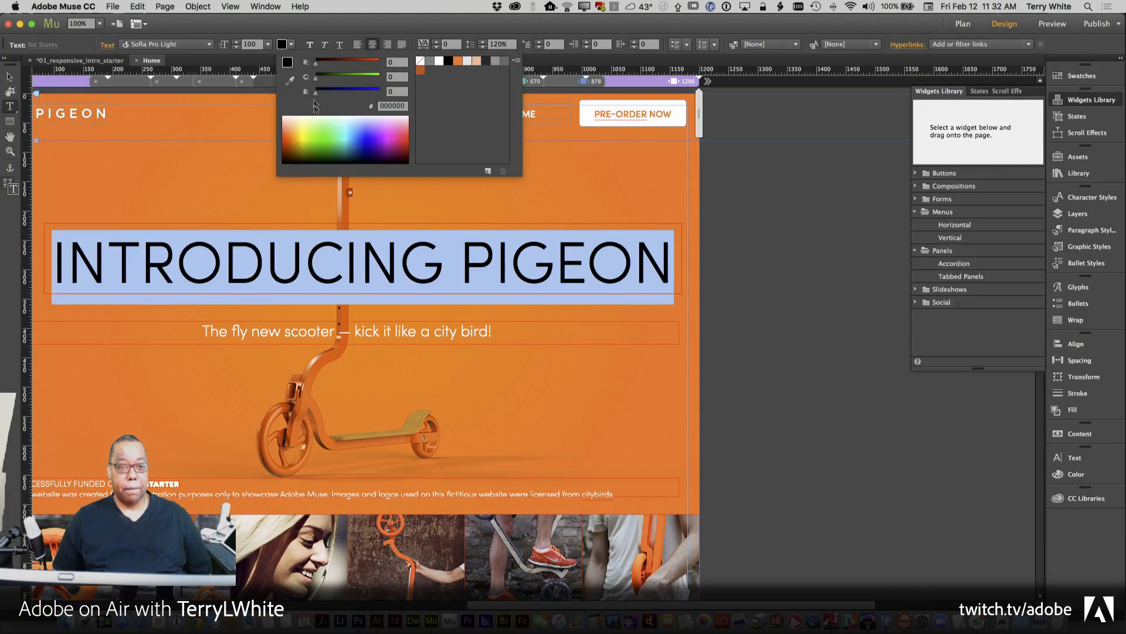
{"action": "left_click", "coordinate": [438, 61]}
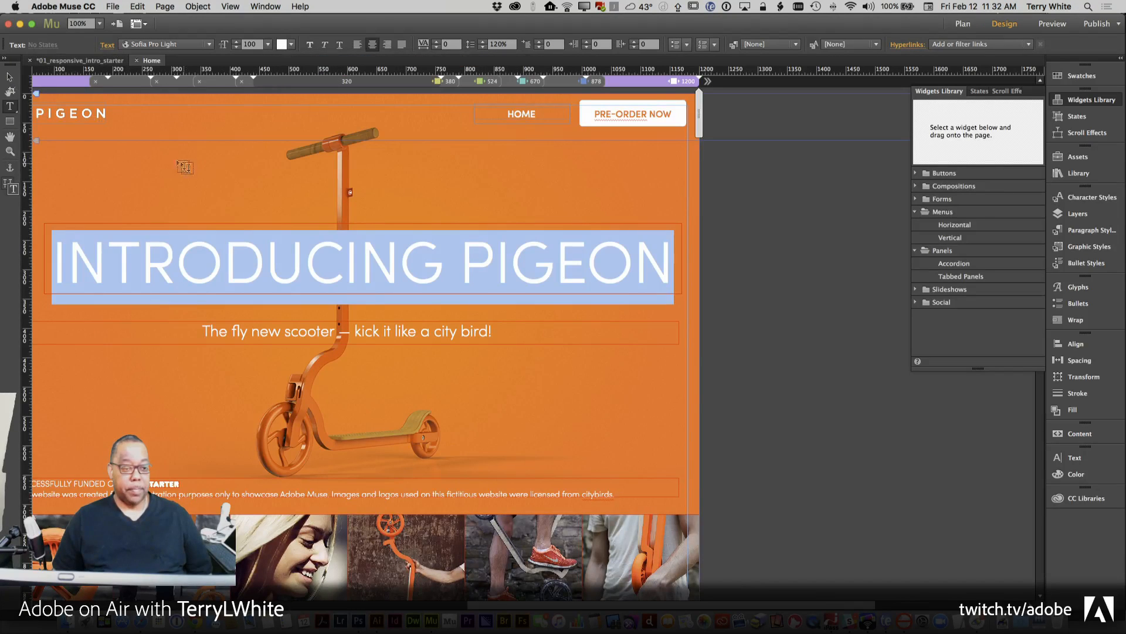
{"action": "left_click", "coordinate": [9, 77]}
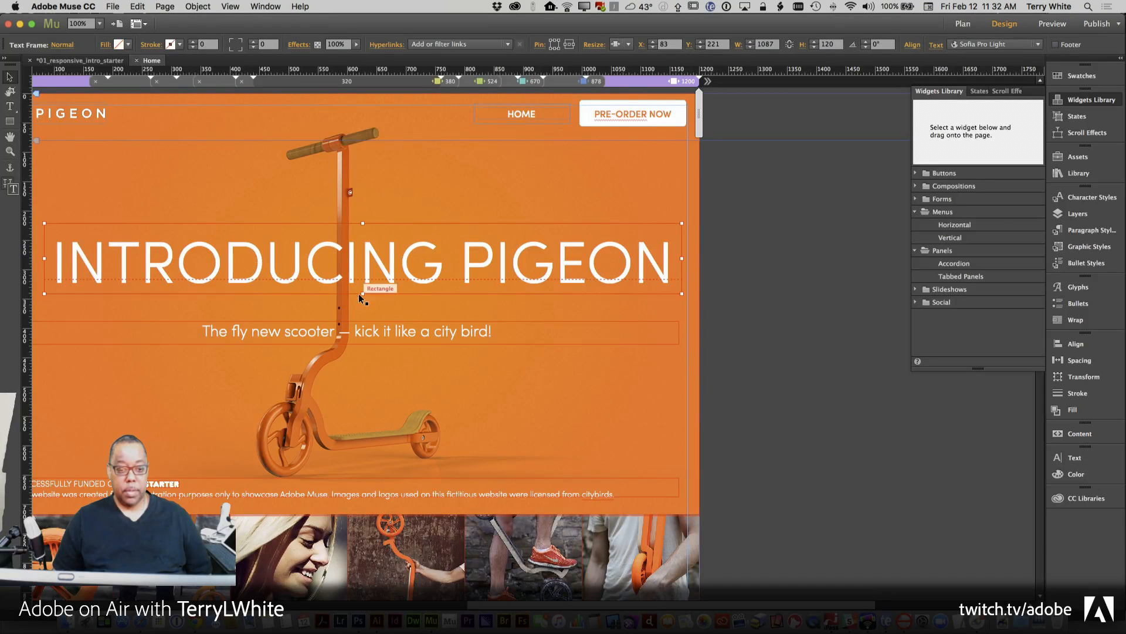
Extend the heading's text frame to a height of 138, and at the 878 breakpoint reduce the whole heading's font size to 72.
{"action": "left_click_drag", "start_coordinate": [362, 293], "coordinate": [356, 305]}
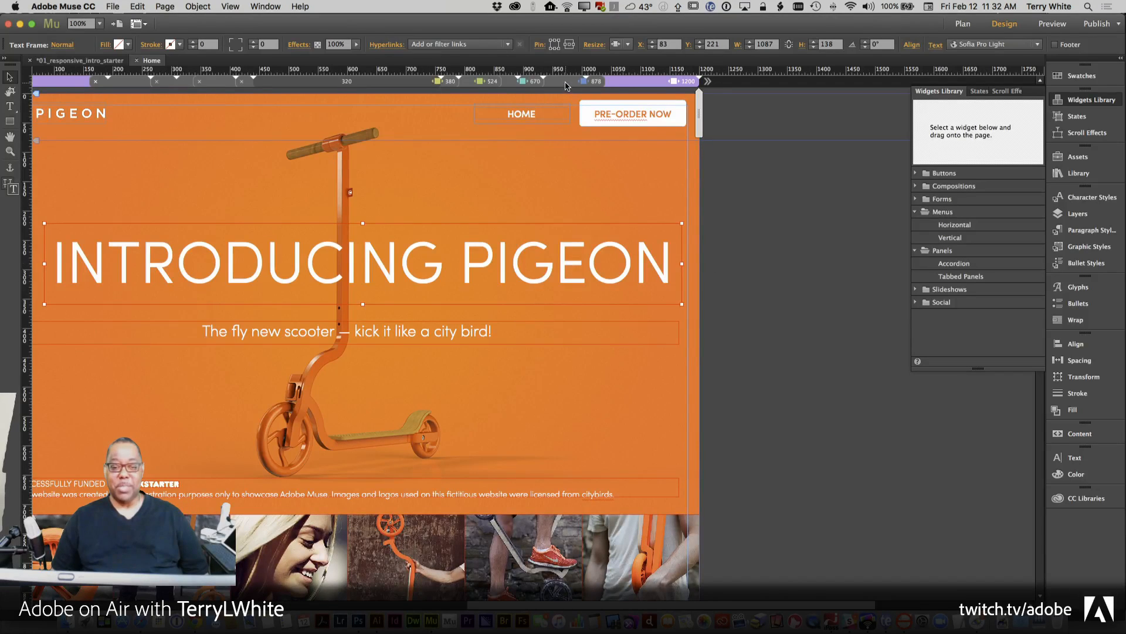
{"action": "key", "text": "super+Left"}
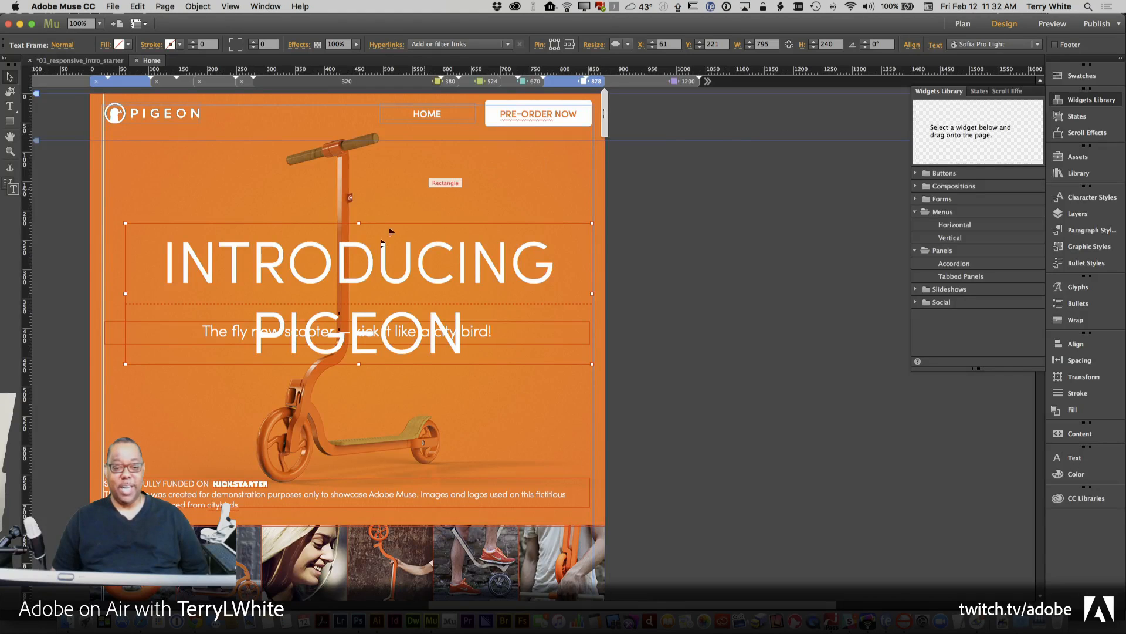
{"action": "double_click", "coordinate": [364, 272]}
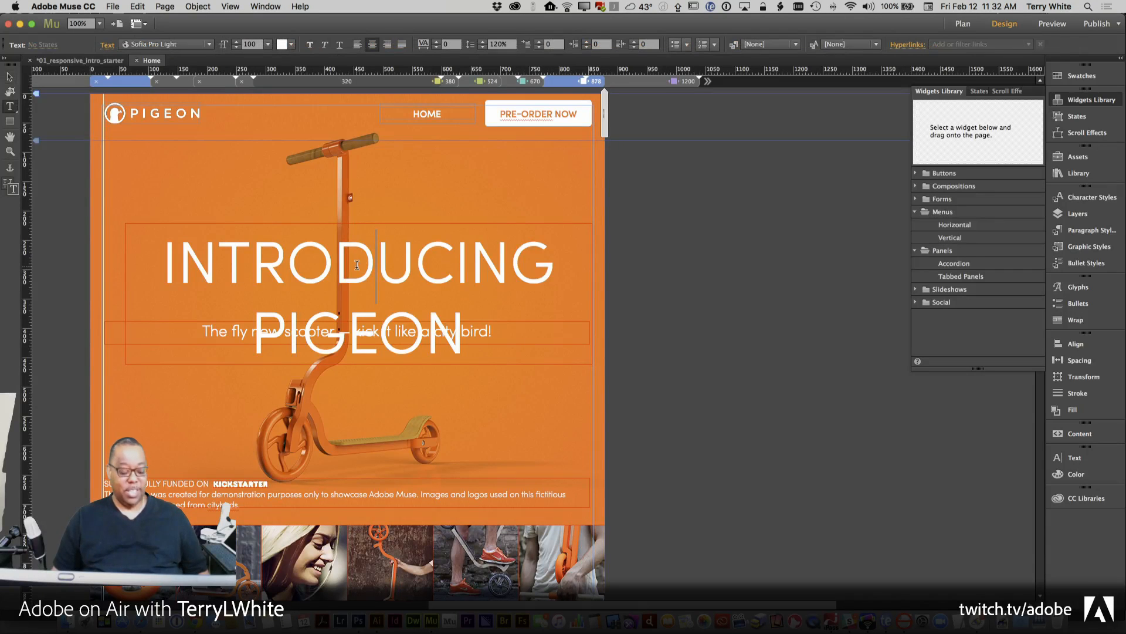
{"action": "key", "text": "super+a"}
{"action": "key", "text": "super+shift+comma"}
{"action": "key", "text": "super+shift+comma"}
{"action": "key", "text": "super+shift+comma"}
{"action": "key", "text": "super+shift+comma"}
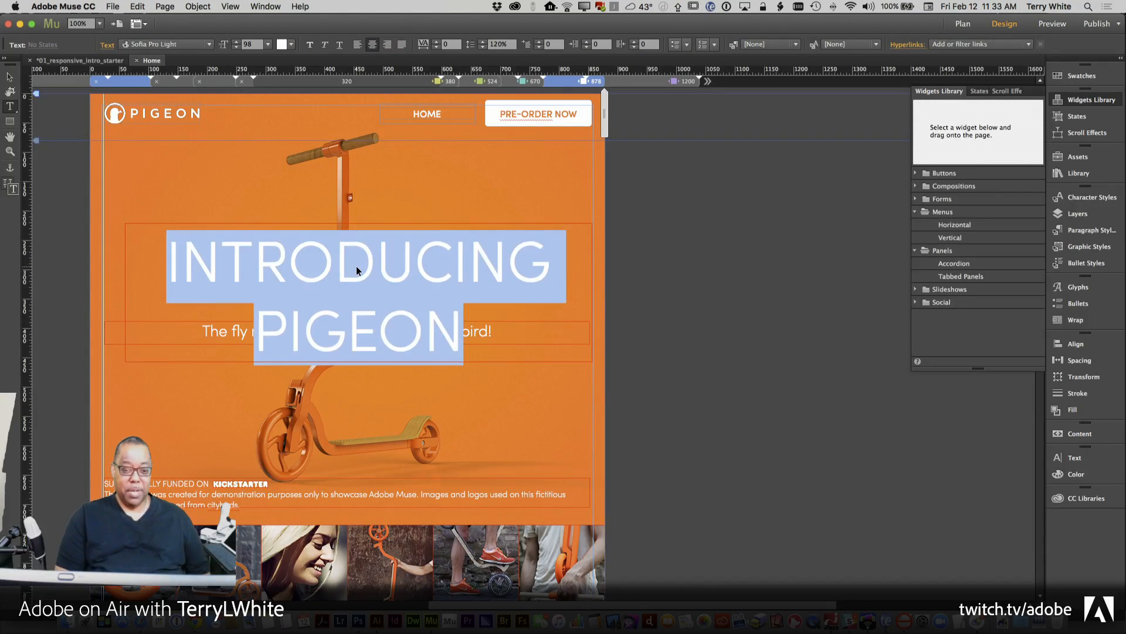
{"action": "key", "text": "super+shift+comma"}
{"action": "key", "text": "super+shift+comma"}
{"action": "key", "text": "super+shift+comma"}
{"action": "key", "text": "super+shift+comma"}
{"action": "key", "text": "super+shift+comma"}
{"action": "key", "text": "super+shift+comma"}
{"action": "key", "text": "super+shift+comma"}
{"action": "key", "text": "super+shift+comma"}
{"action": "key", "text": "super+shift+comma"}
{"action": "key", "text": "super+shift+comma"}
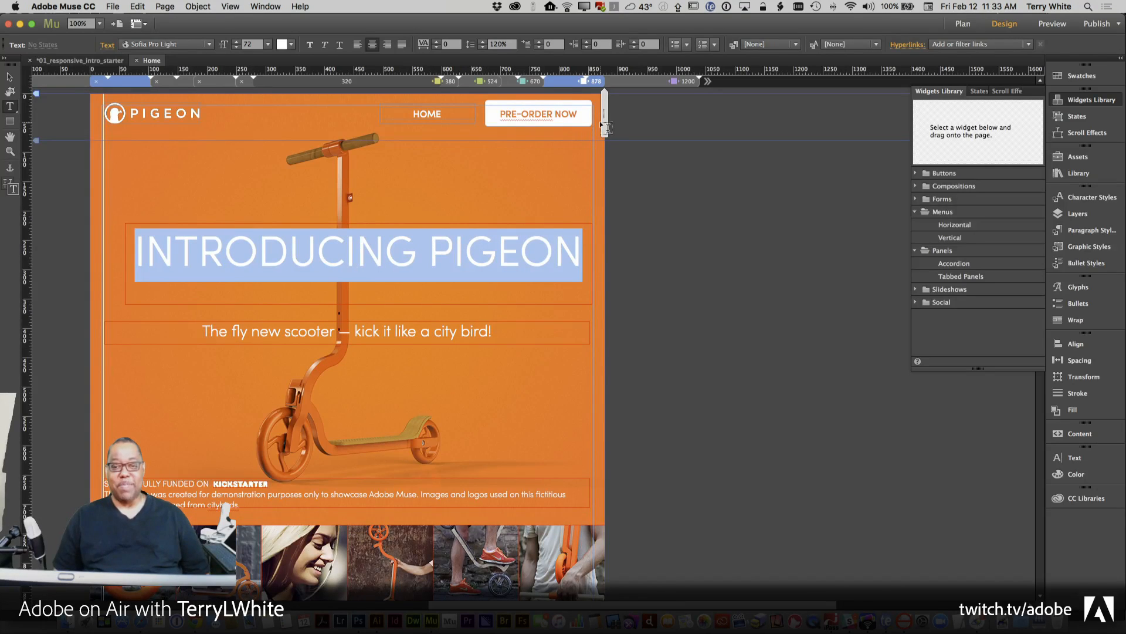
Preview the heading at a simulated browser width of 1022 px and return to the 1200 breakpoint.
{"action": "left_click_drag", "start_coordinate": [606, 121], "coordinate": [648, 121]}
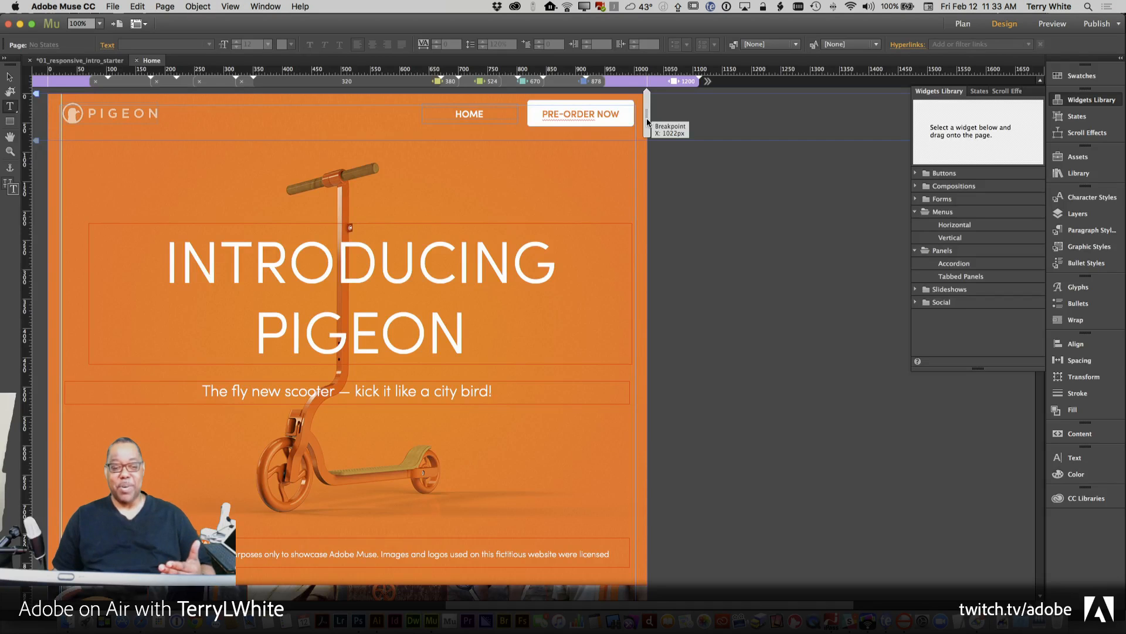
{"action": "left_click_drag", "start_coordinate": [648, 121], "coordinate": [648, 119]}
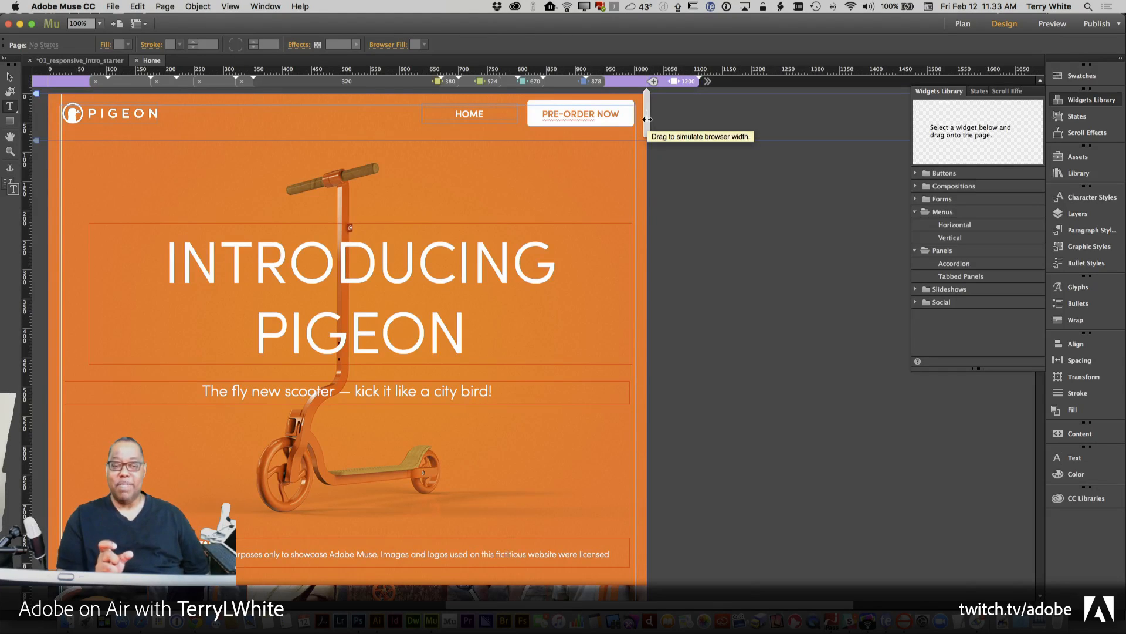
{"action": "left_click", "coordinate": [694, 94]}
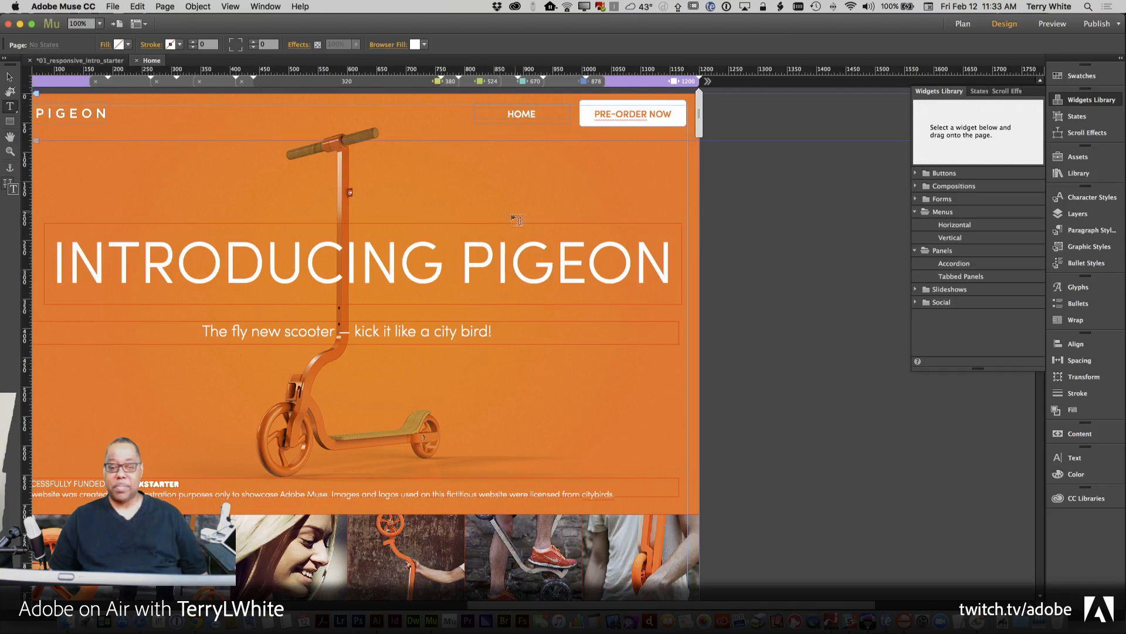
Delete the INTRODUCING PIGEON text frame from the hero, check the 878 breakpoint and return to the 1200 breakpoint.
{"action": "left_click", "coordinate": [10, 77]}
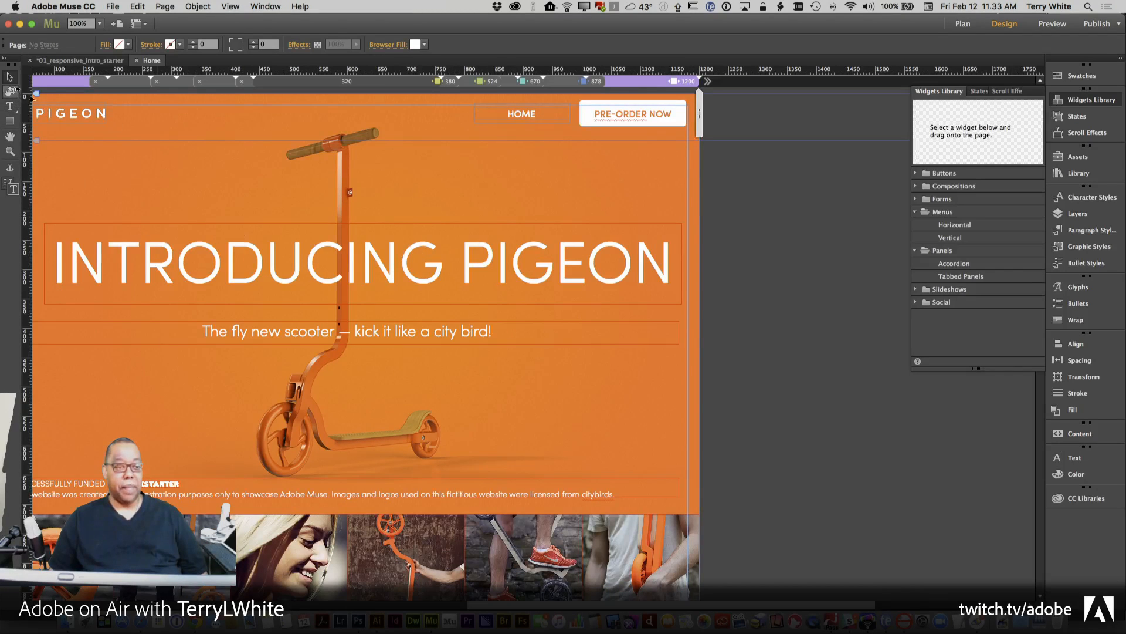
{"action": "right_click", "coordinate": [249, 250]}
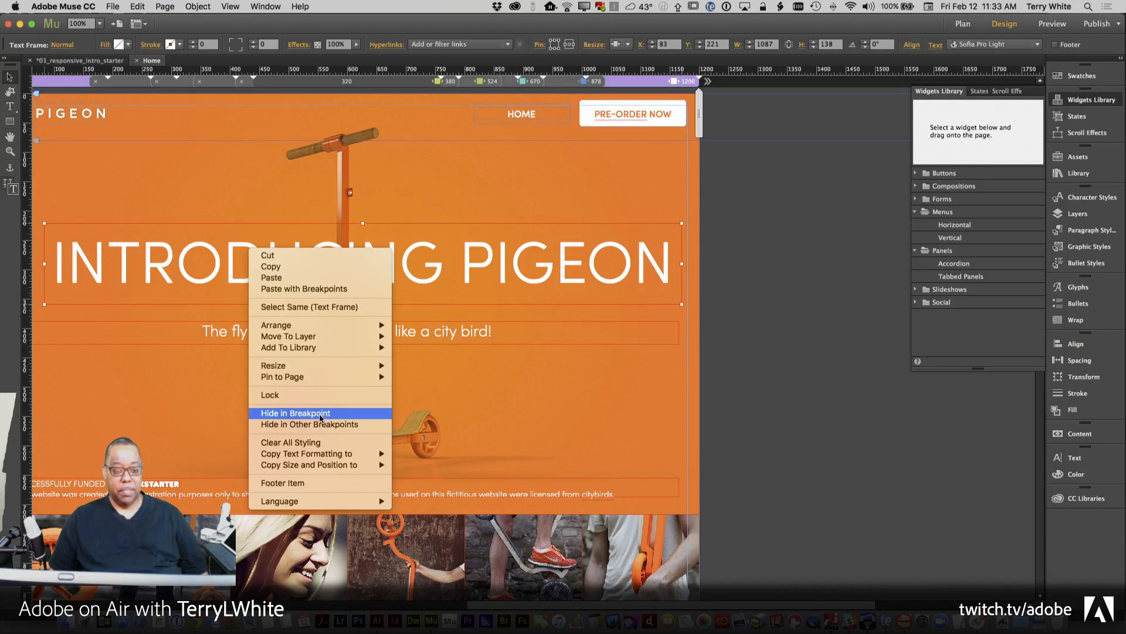
{"action": "left_click", "coordinate": [568, 251]}
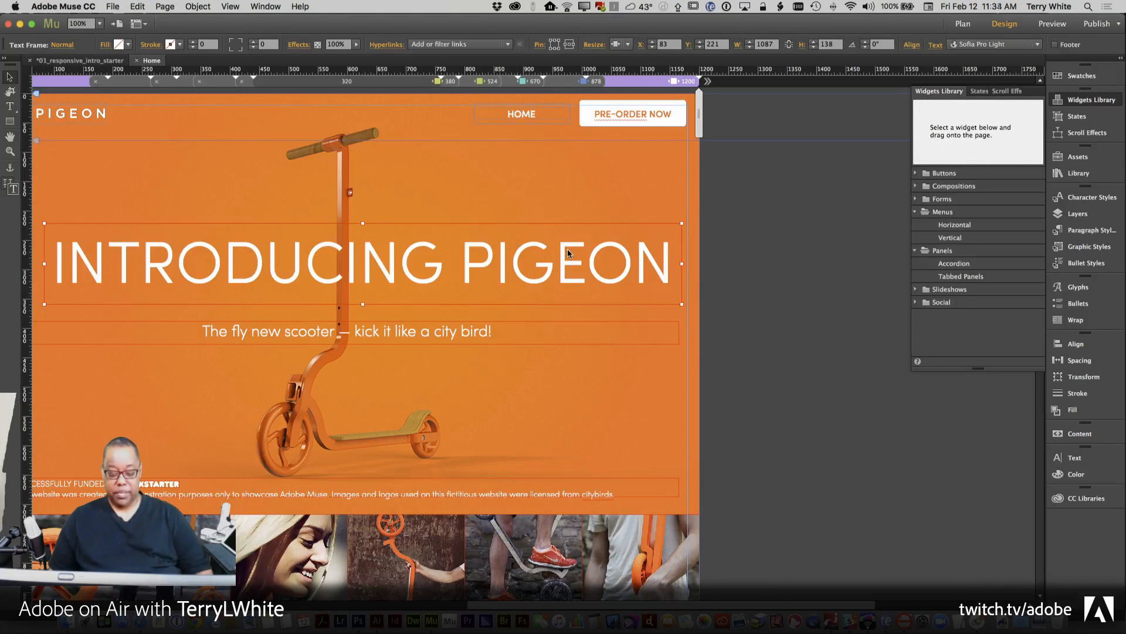
{"action": "key", "text": "Delete"}
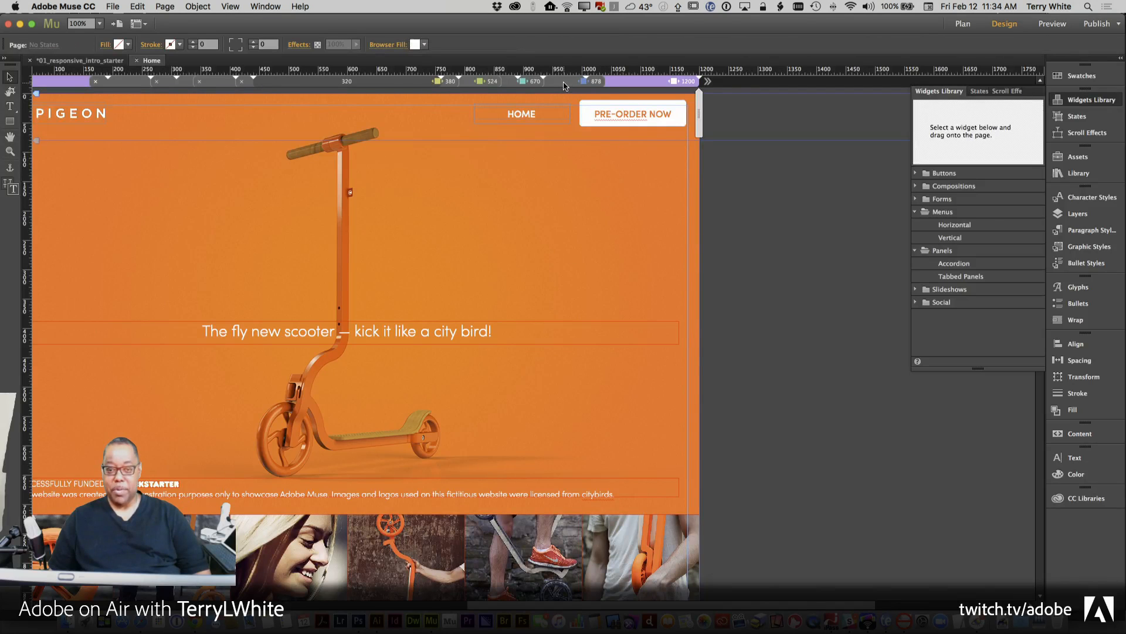
{"action": "left_click", "coordinate": [564, 82]}
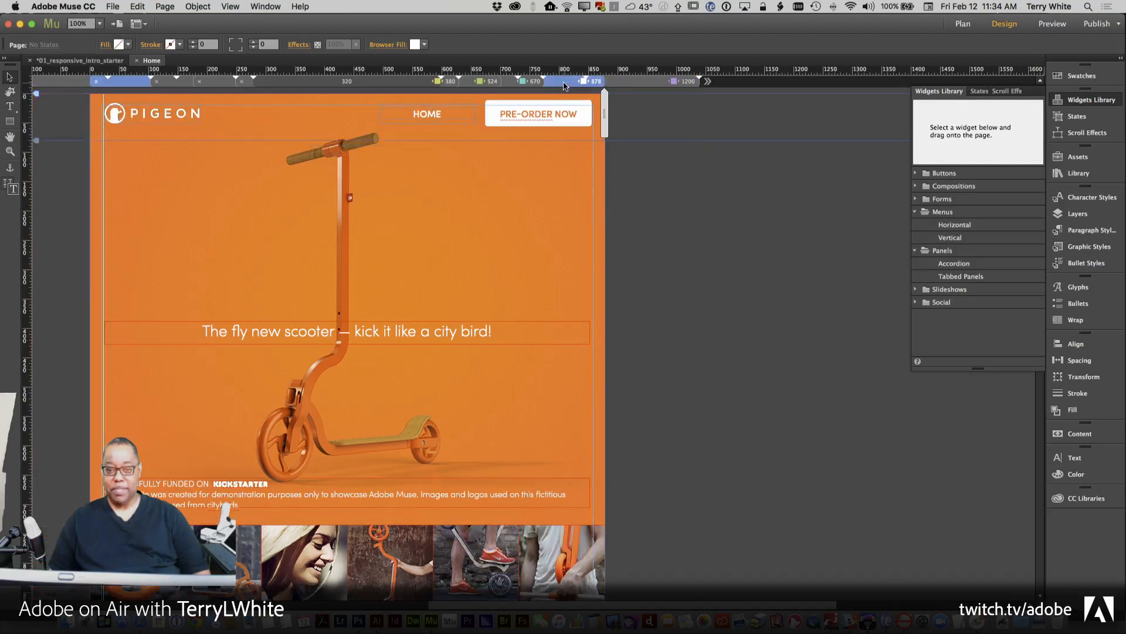
{"action": "left_click", "coordinate": [624, 83]}
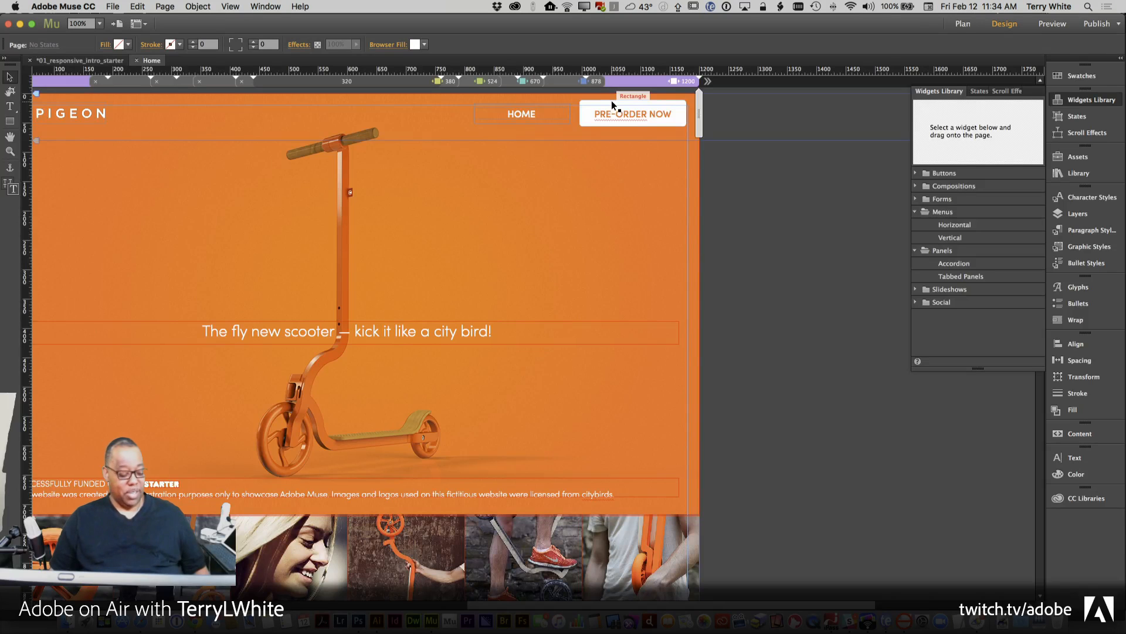
Switch to Illustrator, convert the heading text in IntroducingPigeon.ai to outlines, and select the Artwork 1 graphic in the Pigeon library.
{"action": "key", "text": "super+Tab"}
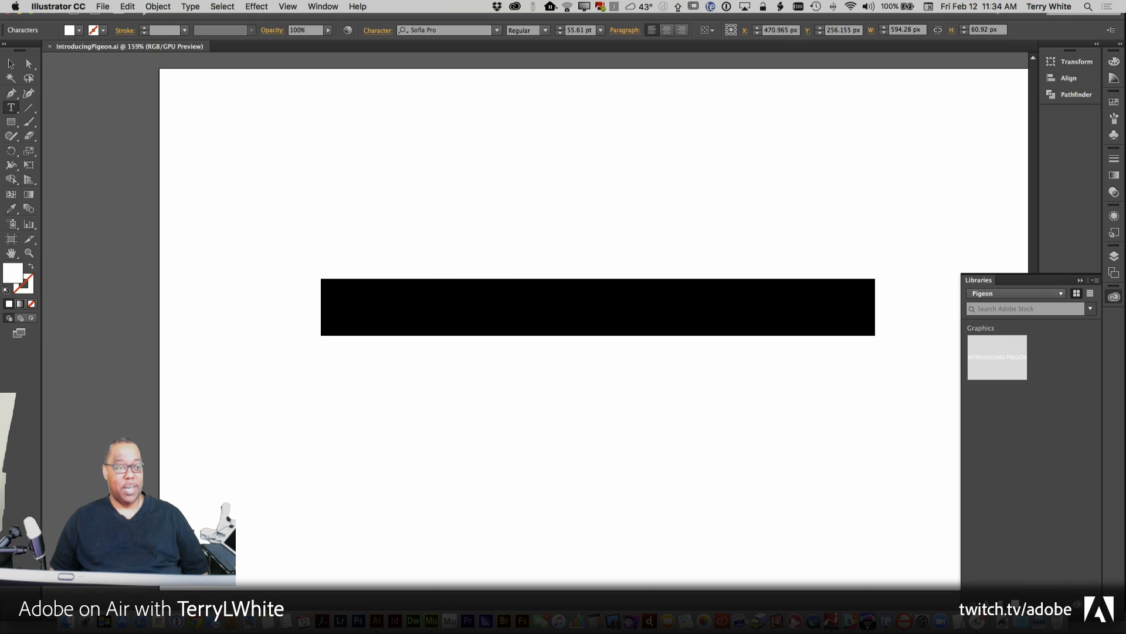
{"action": "left_click", "coordinate": [10, 63]}
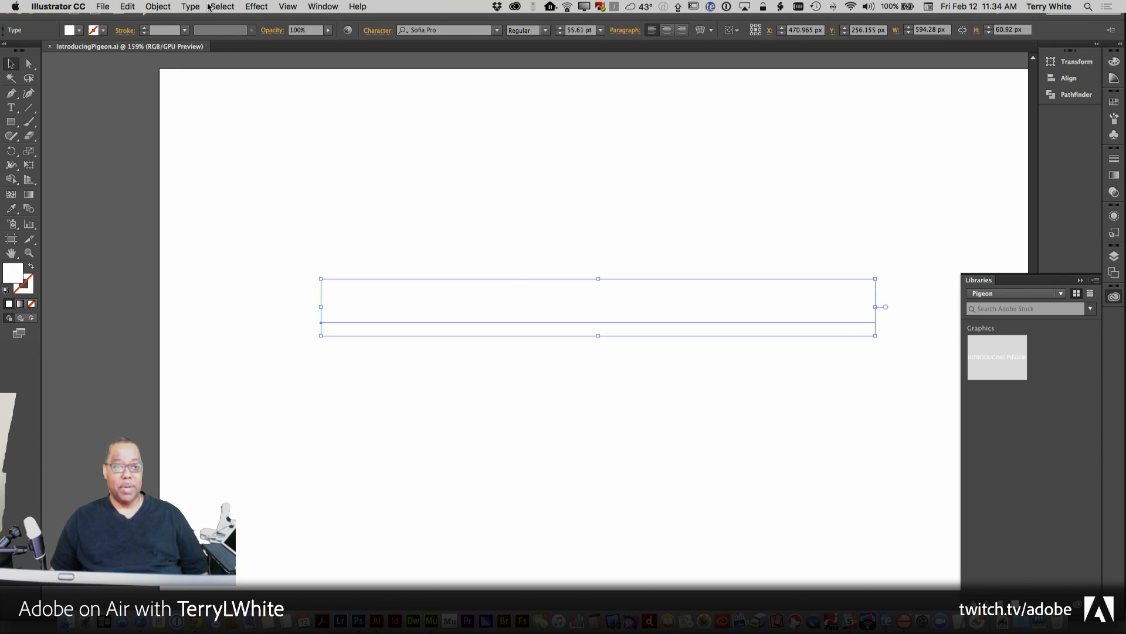
{"action": "left_click", "coordinate": [166, 7]}
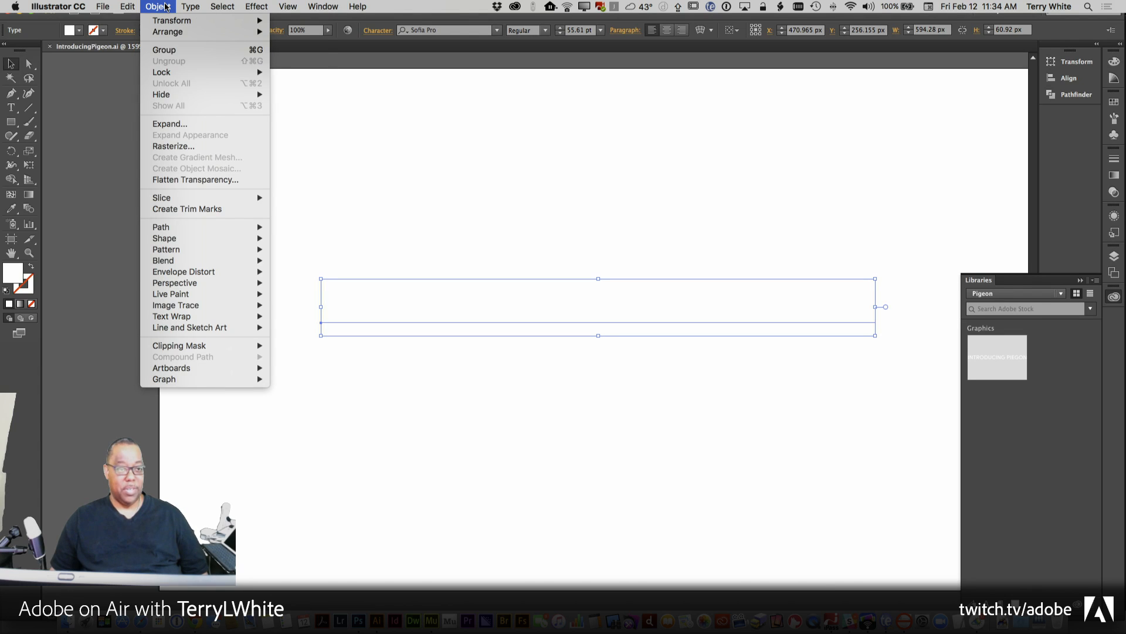
{"action": "mouse_move", "coordinate": [190, 7]}
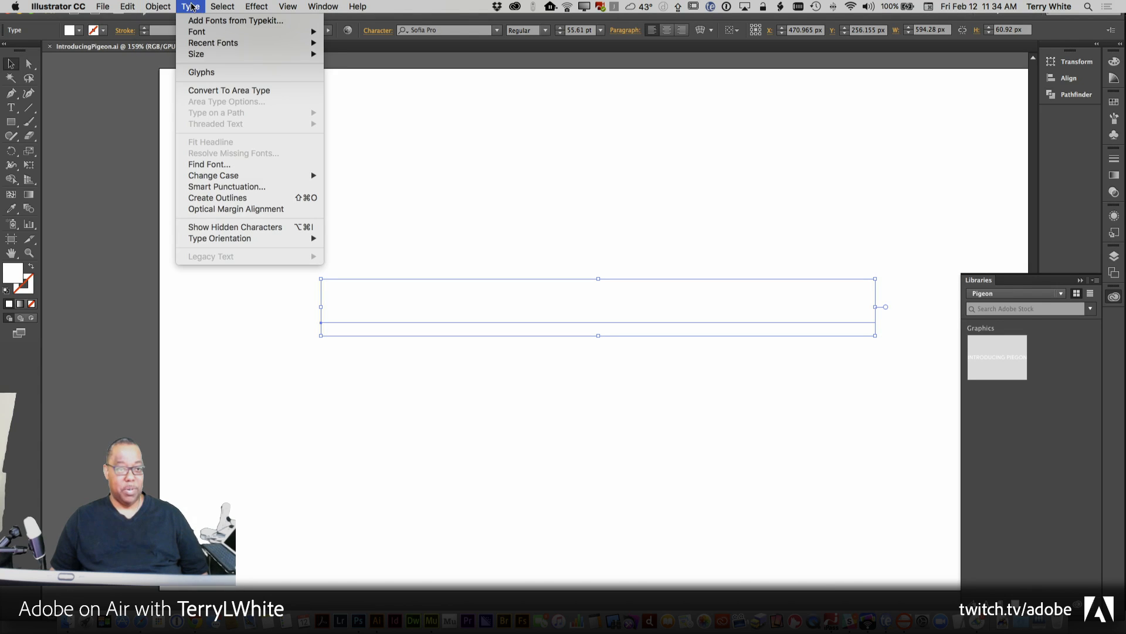
{"action": "left_click", "coordinate": [220, 197]}
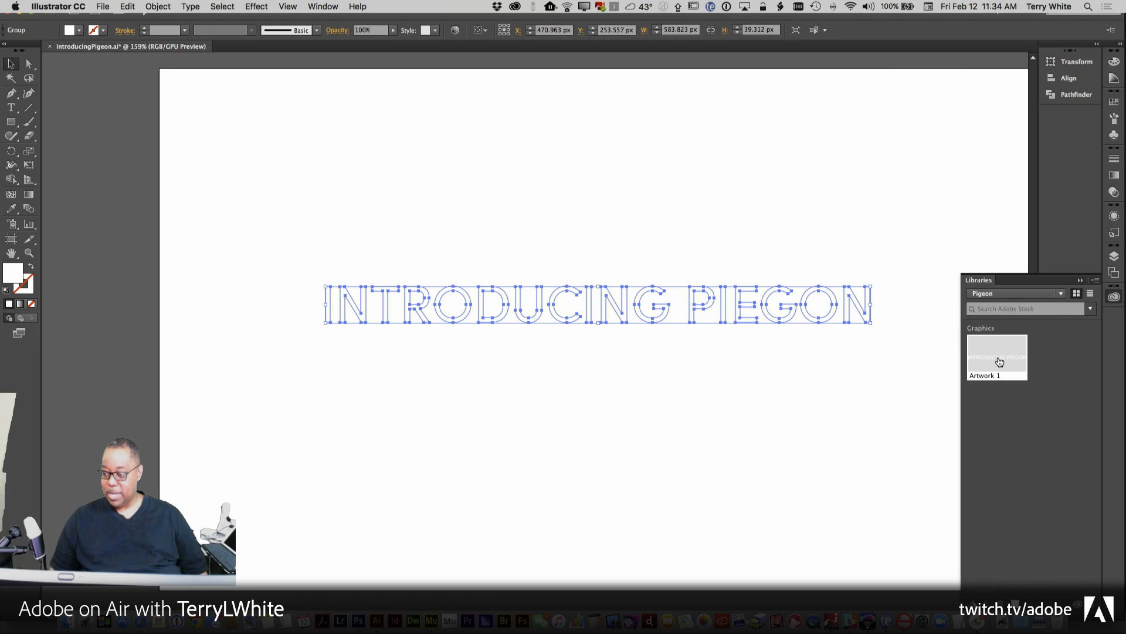
{"action": "left_click", "coordinate": [1095, 609]}
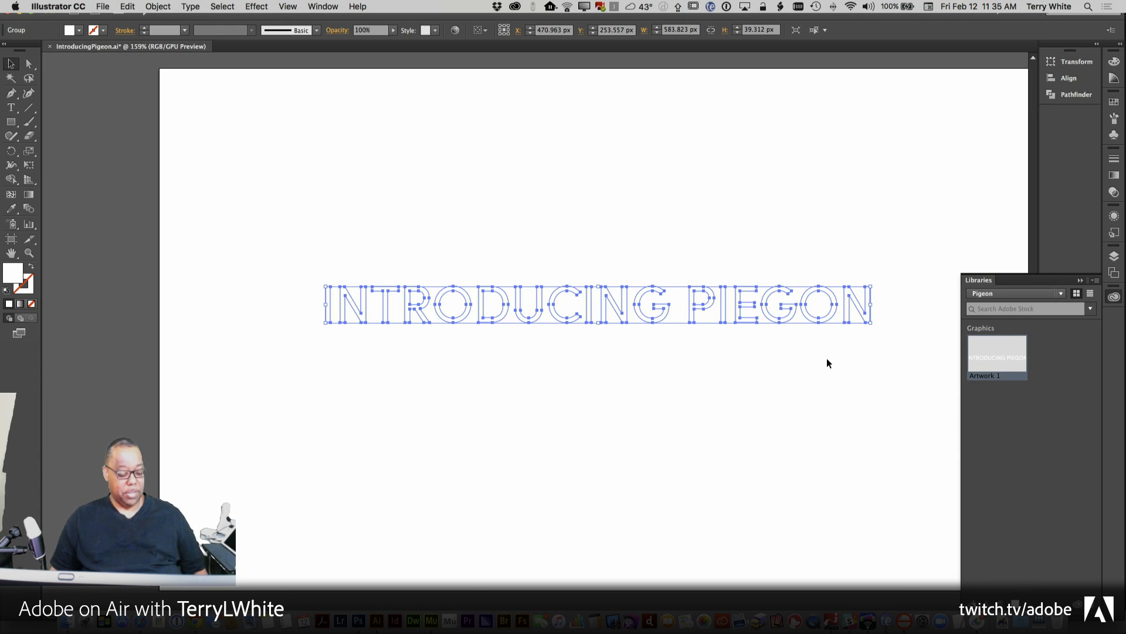
Switch back to Muse and place Artwork 1 from the Pigeon library above the tagline, about 1093 wide, at about X 72, Y 220.
{"action": "key", "text": "super+Tab"}
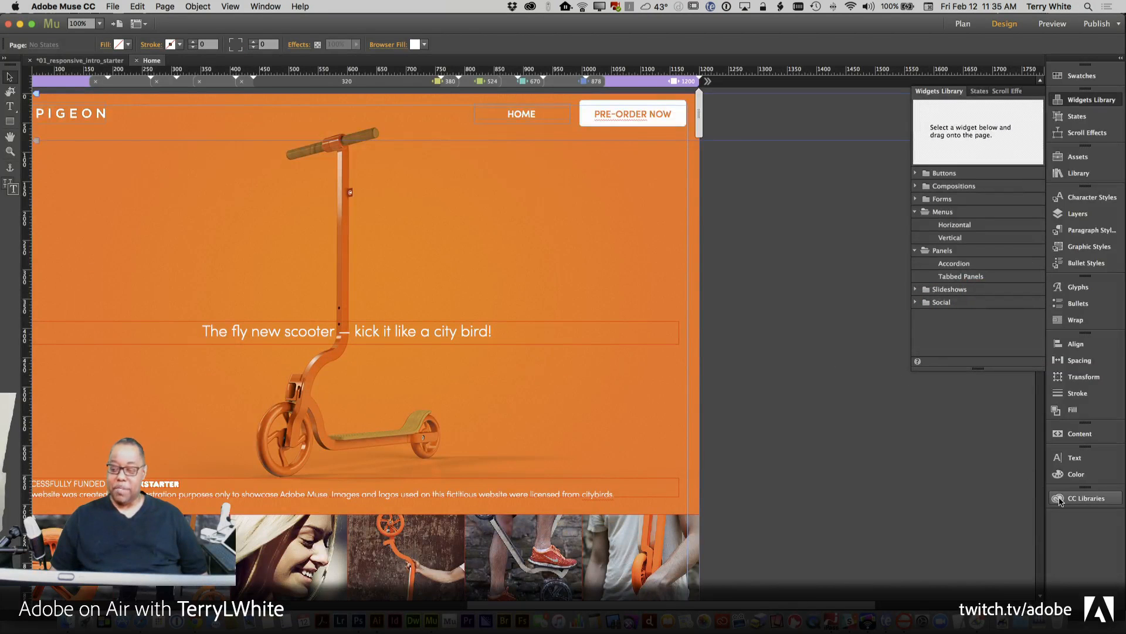
{"action": "left_click", "coordinate": [1059, 501]}
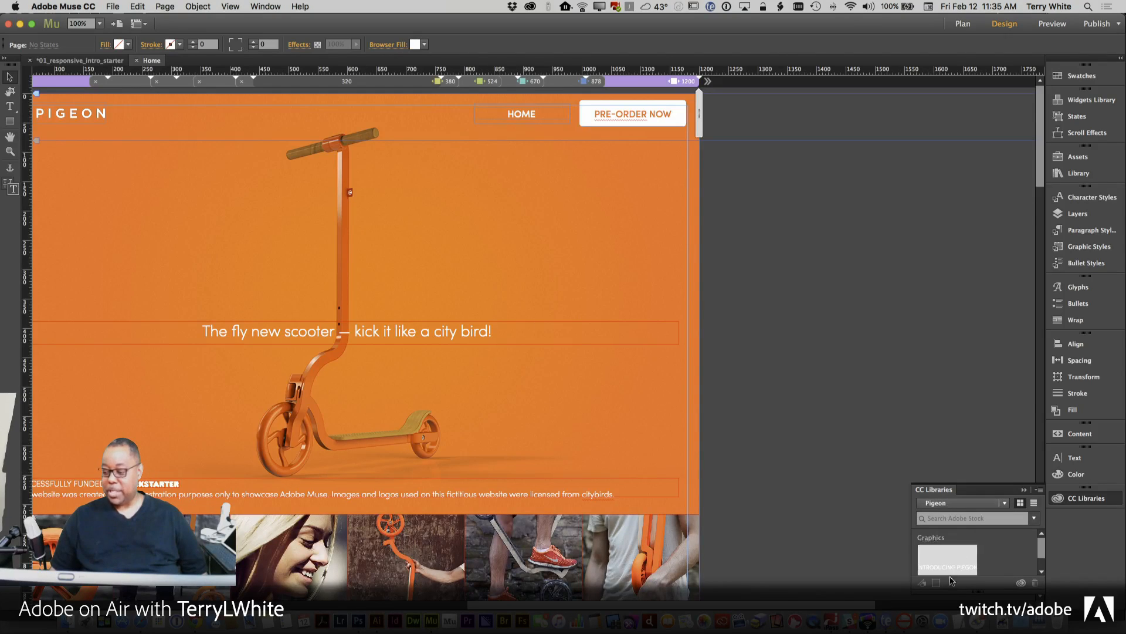
{"action": "left_click_drag", "start_coordinate": [949, 567], "coordinate": [325, 249]}
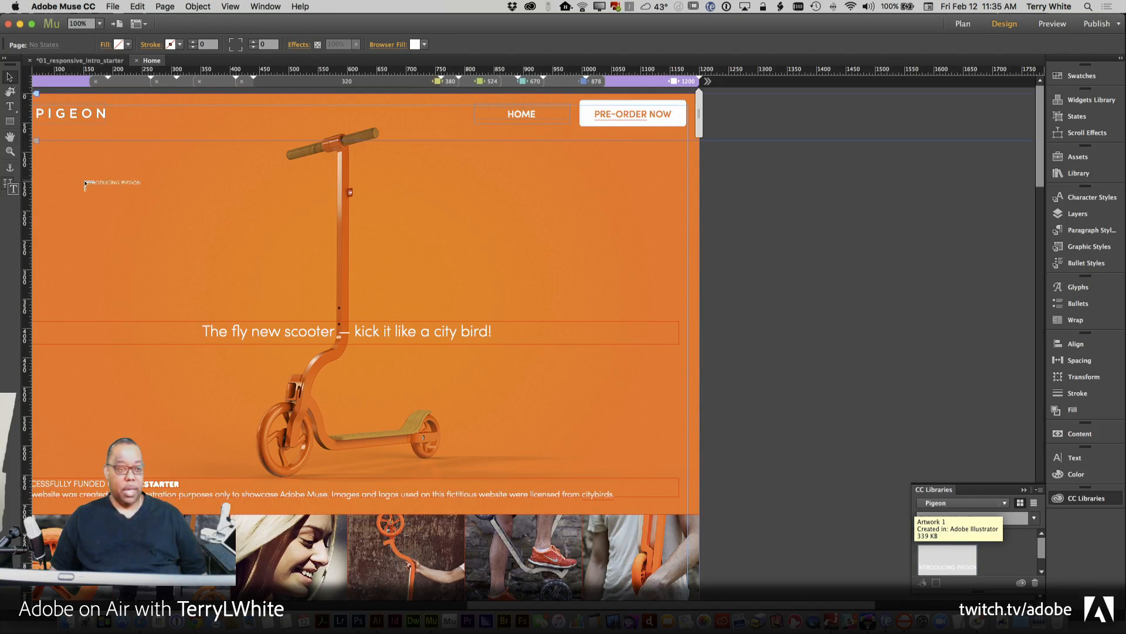
{"action": "left_click_drag", "start_coordinate": [41, 183], "coordinate": [197, 221]}
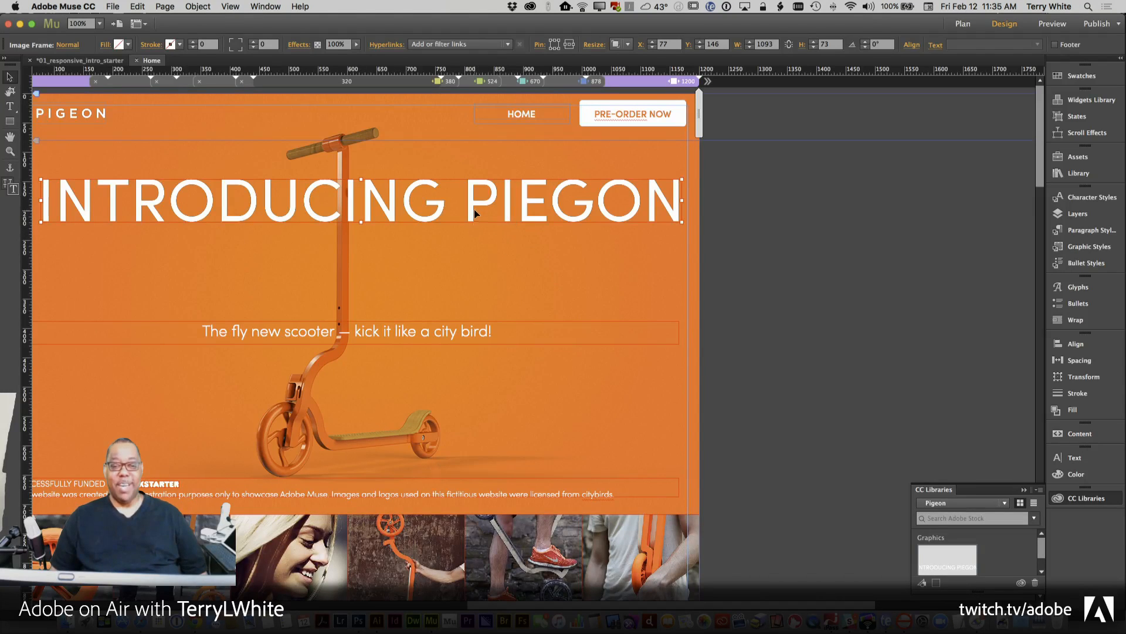
{"action": "left_click_drag", "start_coordinate": [470, 219], "coordinate": [471, 256]}
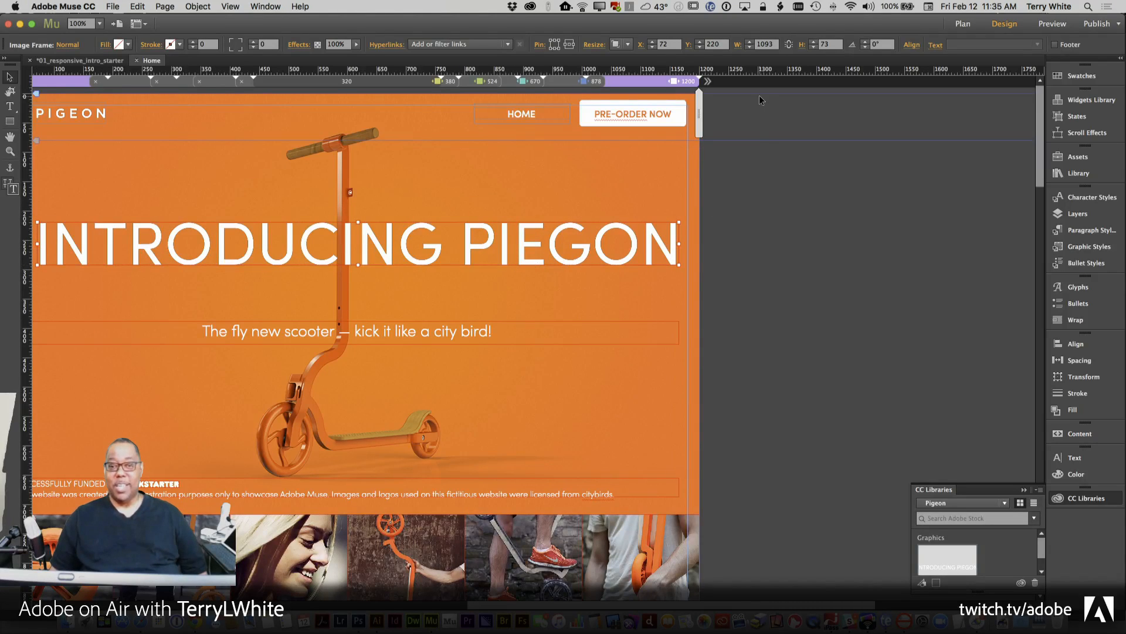
Check the headline's resize options and view the page at the 878, 670, 524 and 1200 breakpoints.
{"action": "left_click", "coordinate": [628, 44]}
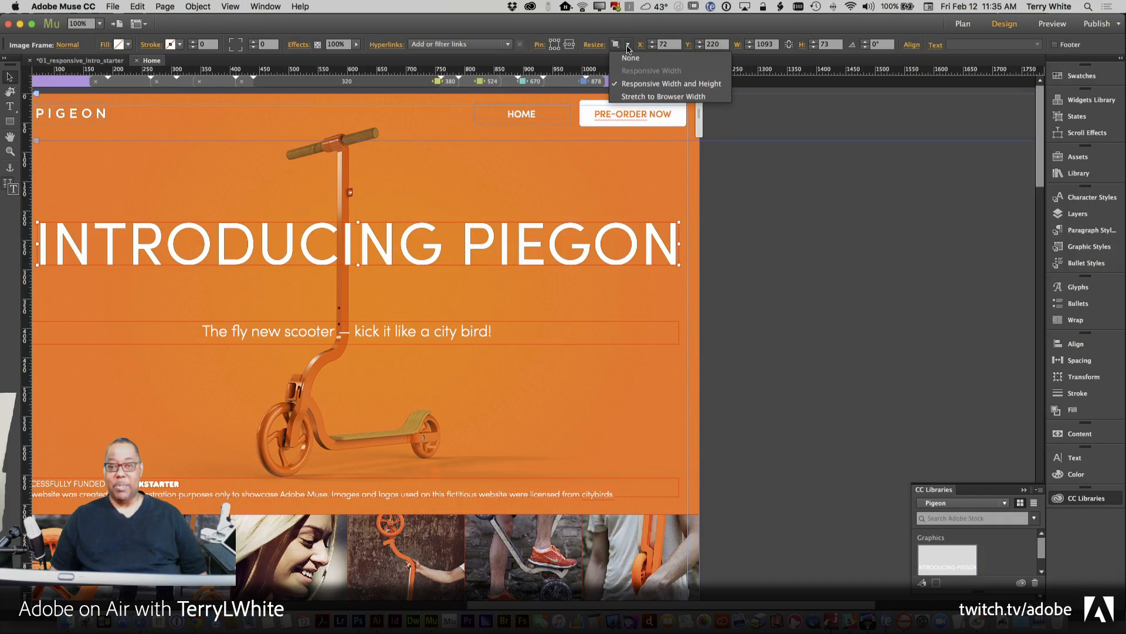
{"action": "left_click", "coordinate": [792, 150]}
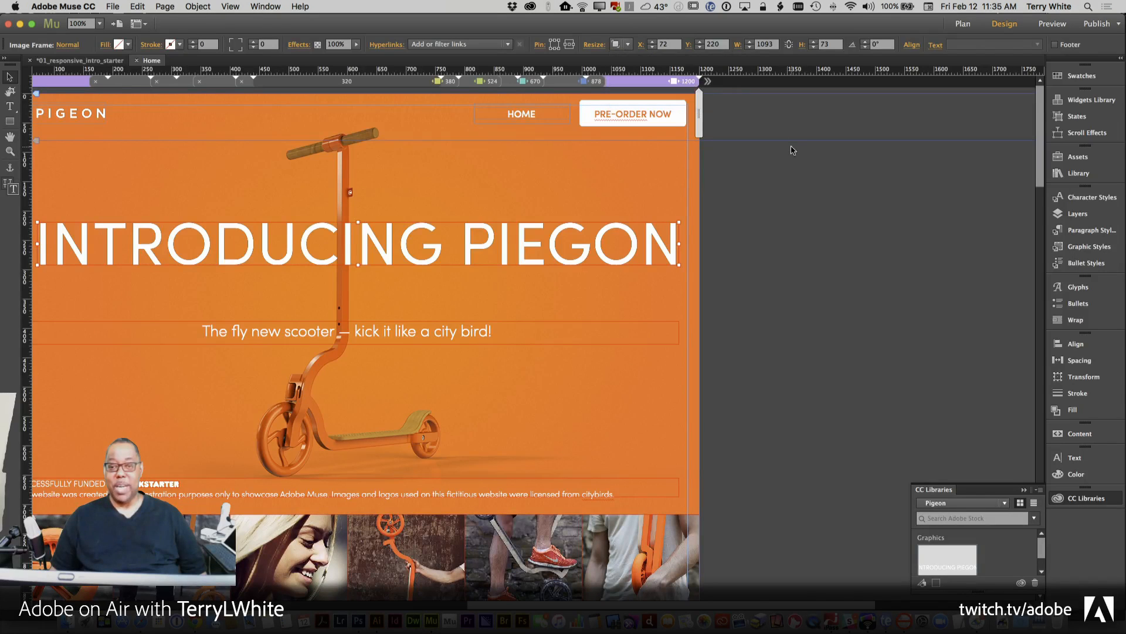
{"action": "left_click", "coordinate": [569, 84]}
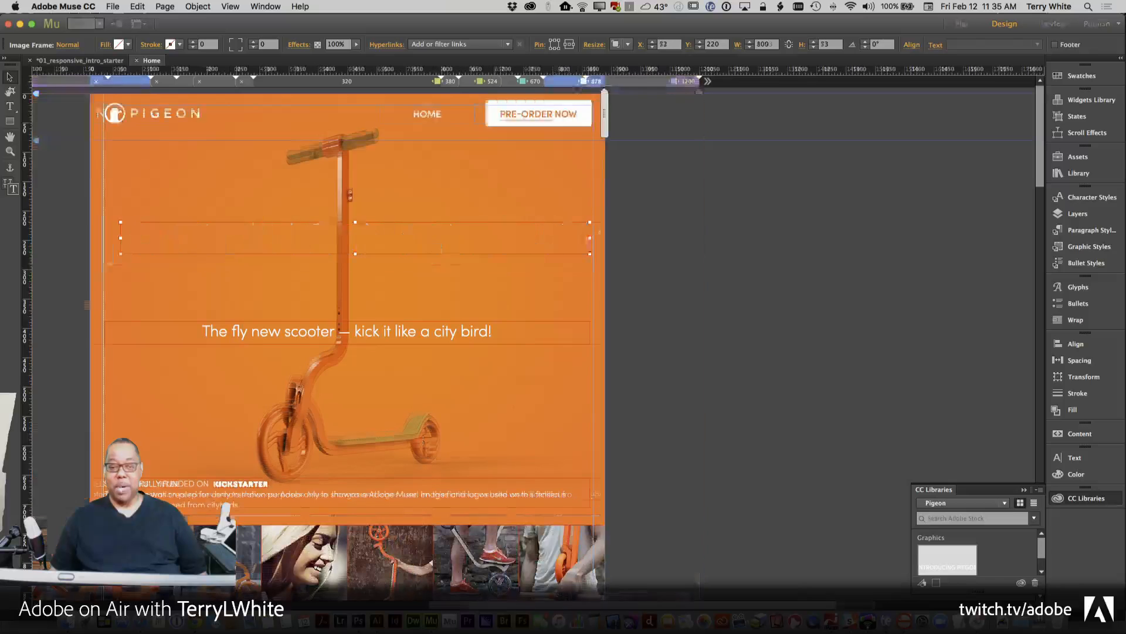
{"action": "left_click", "coordinate": [517, 86]}
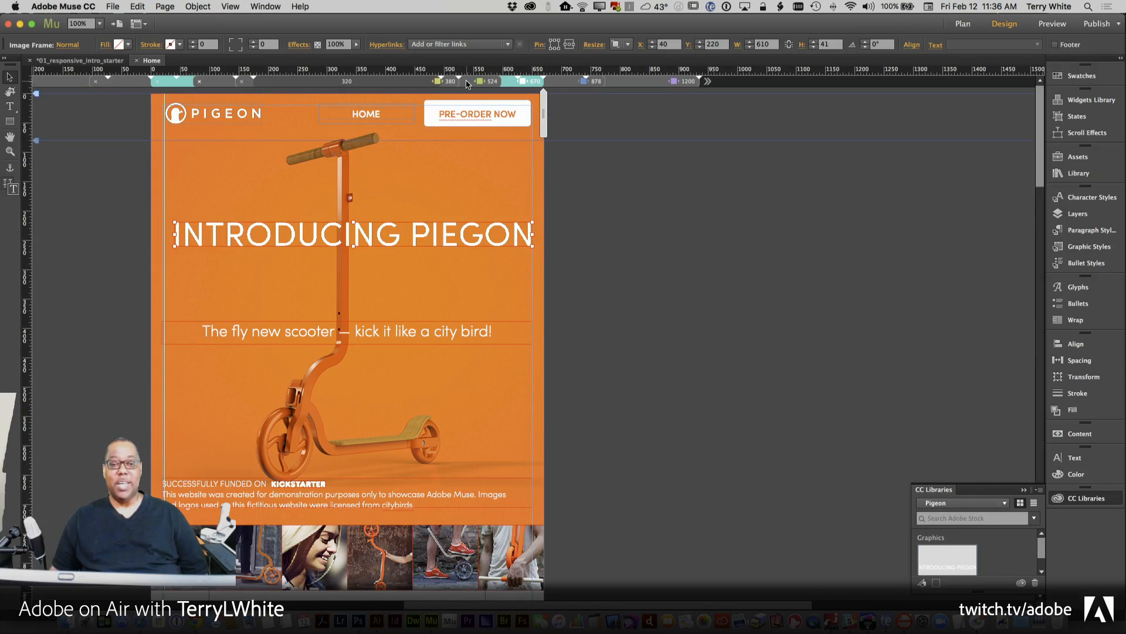
{"action": "key", "text": "super+Left"}
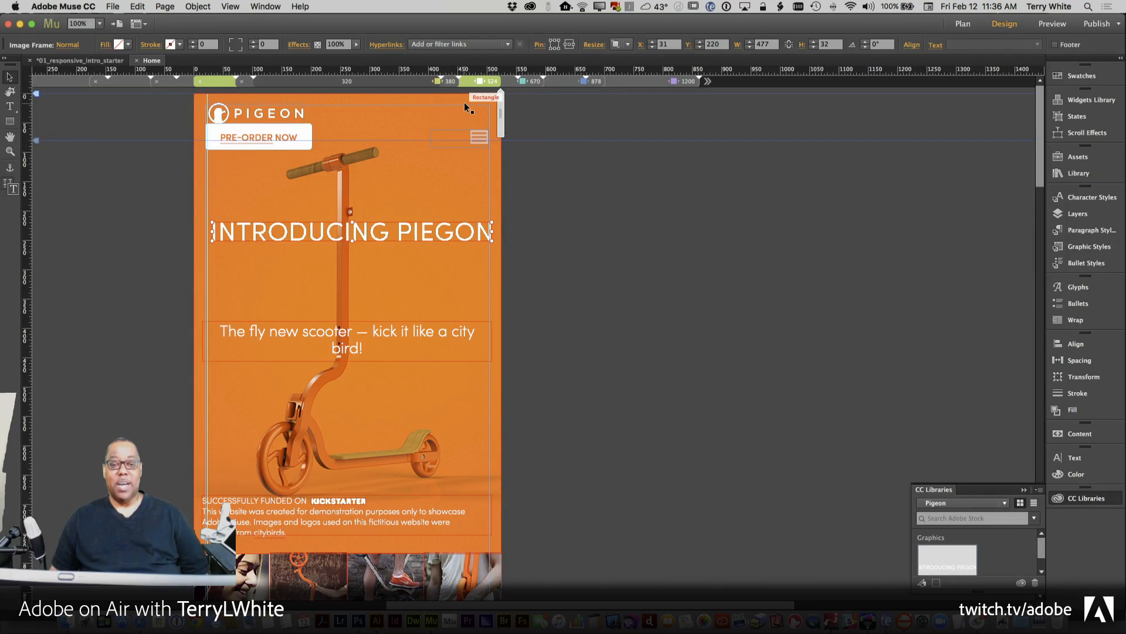
{"action": "left_click", "coordinate": [657, 82]}
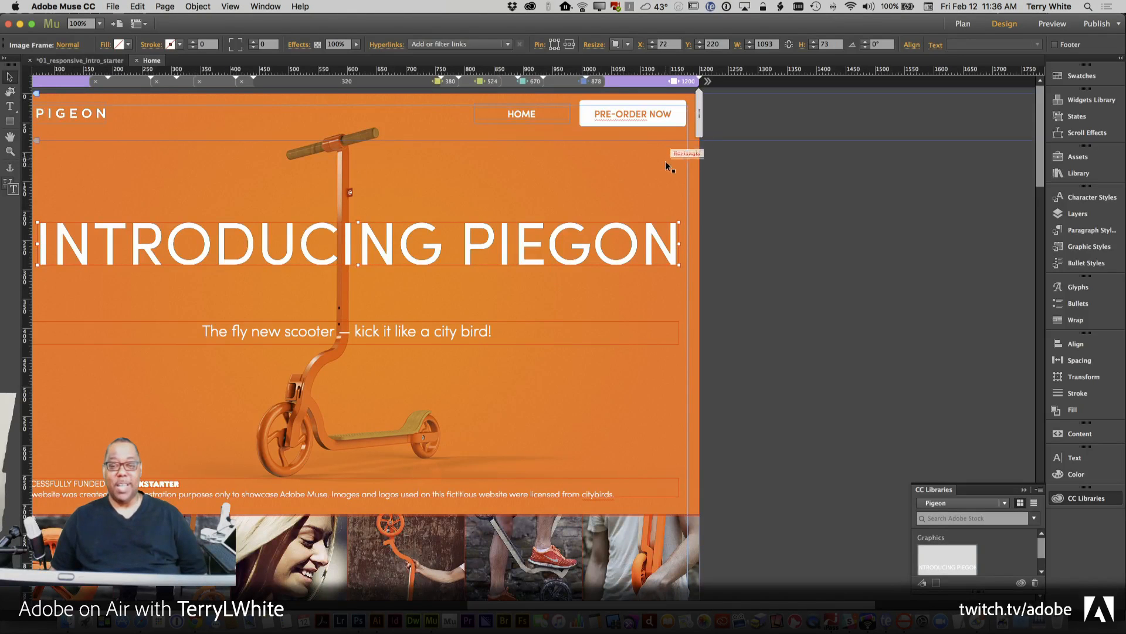
Preview the Home page in the browser and check how the headline scales while resizing the browser window.
{"action": "left_click", "coordinate": [686, 177]}
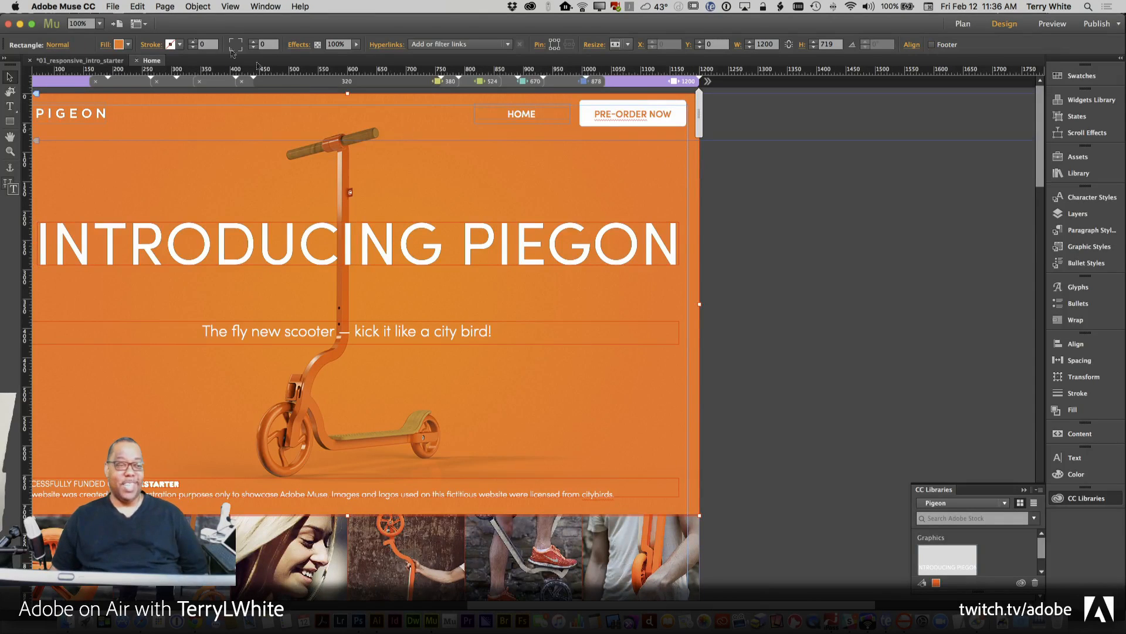
{"action": "left_click", "coordinate": [109, 6]}
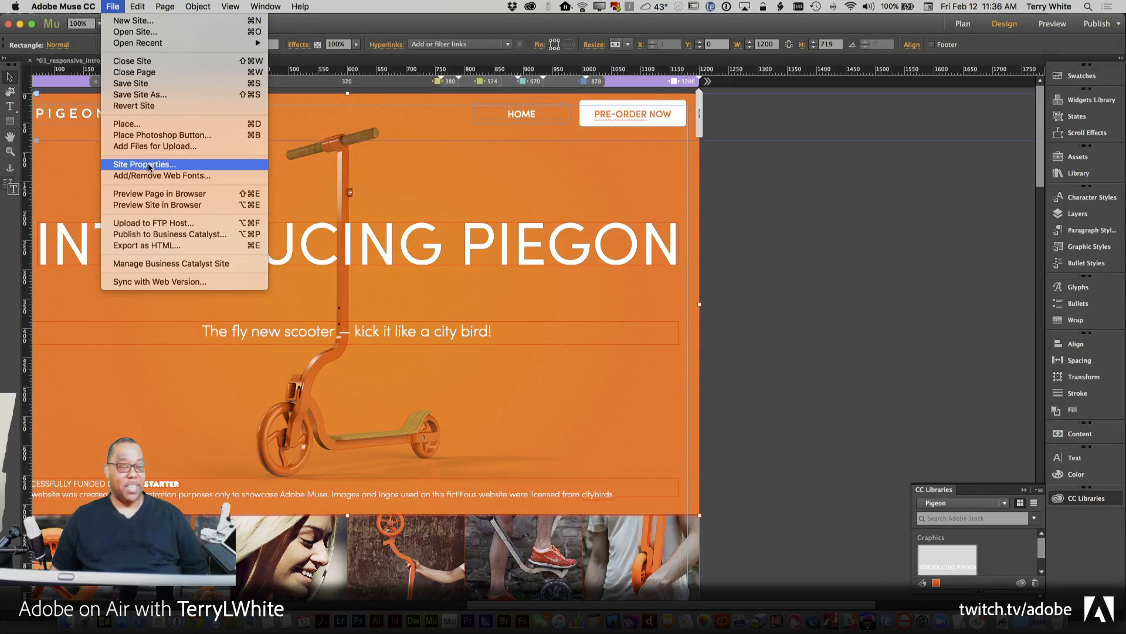
{"action": "left_click", "coordinate": [182, 191]}
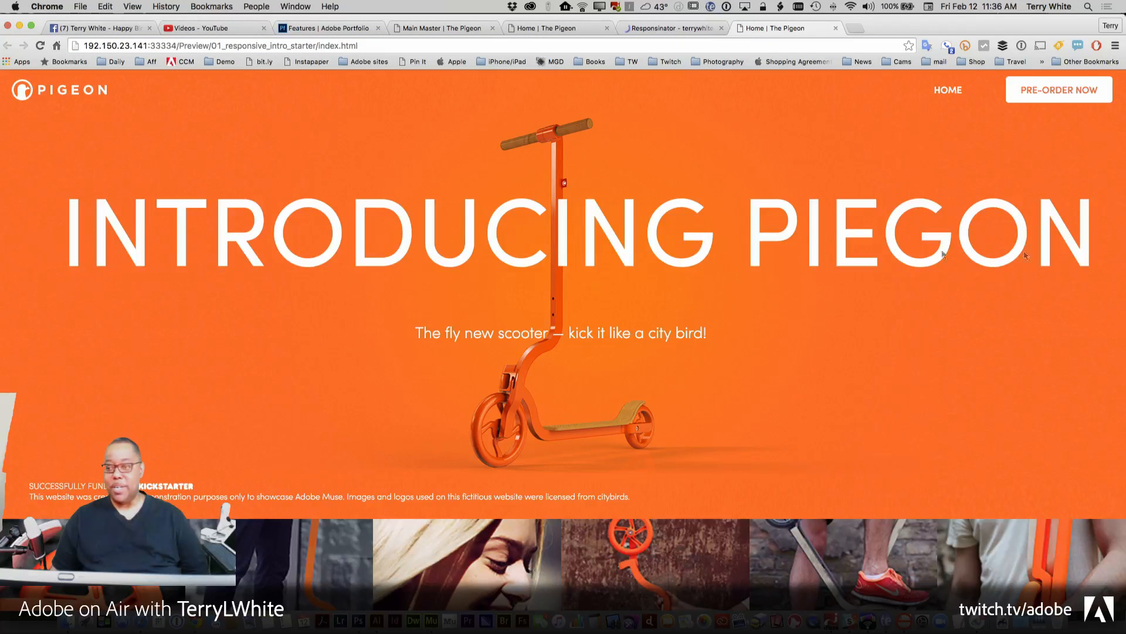
{"action": "mouse_move", "coordinate": [1123, 239]}
{"action": "left_mouse_down"}
{"action": "mouse_move", "coordinate": [450, 249]}
{"action": "mouse_move", "coordinate": [1125, 251]}
{"action": "left_mouse_up"}
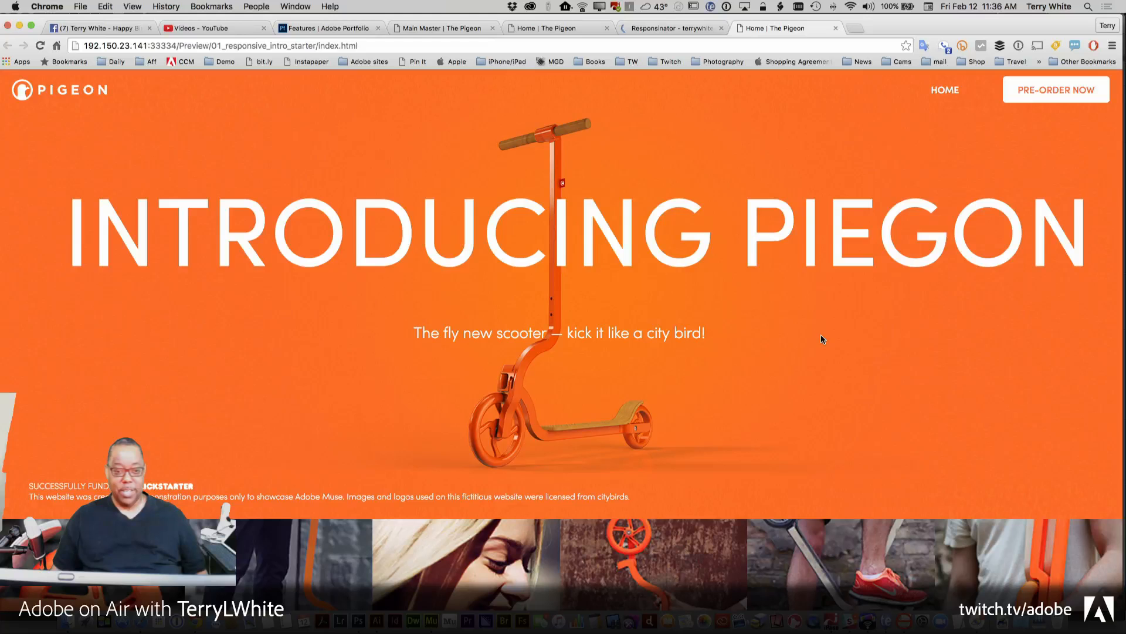
Return to Adobe Muse and set the opacity of the INTRODUCING PIEGON headline to 58%.
{"action": "key", "text": "super+Tab"}
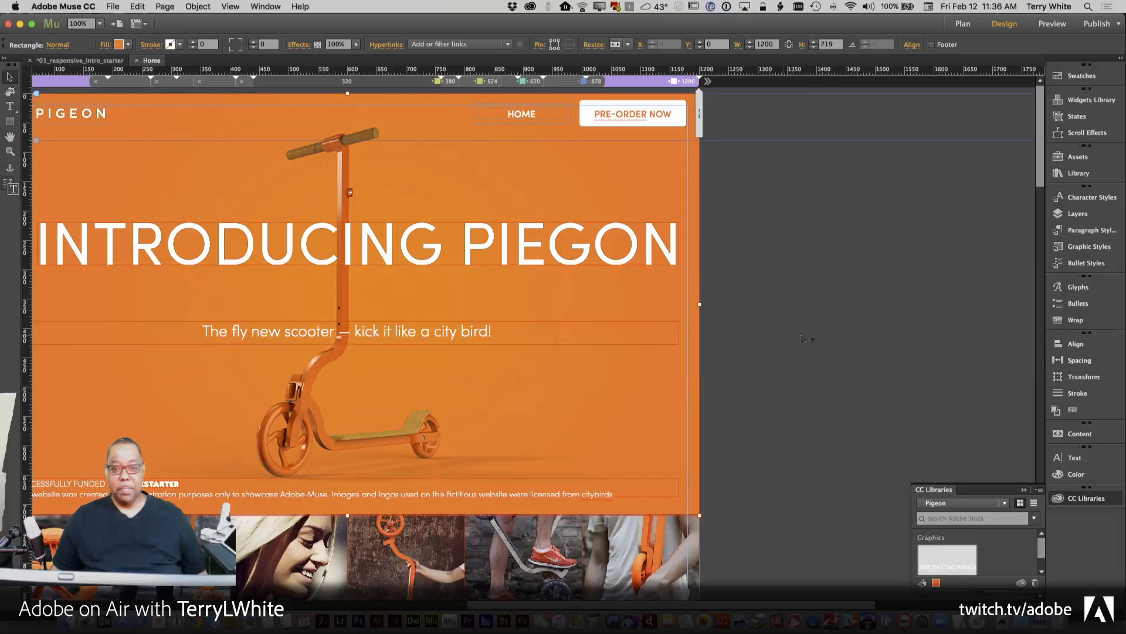
{"action": "left_click", "coordinate": [473, 246]}
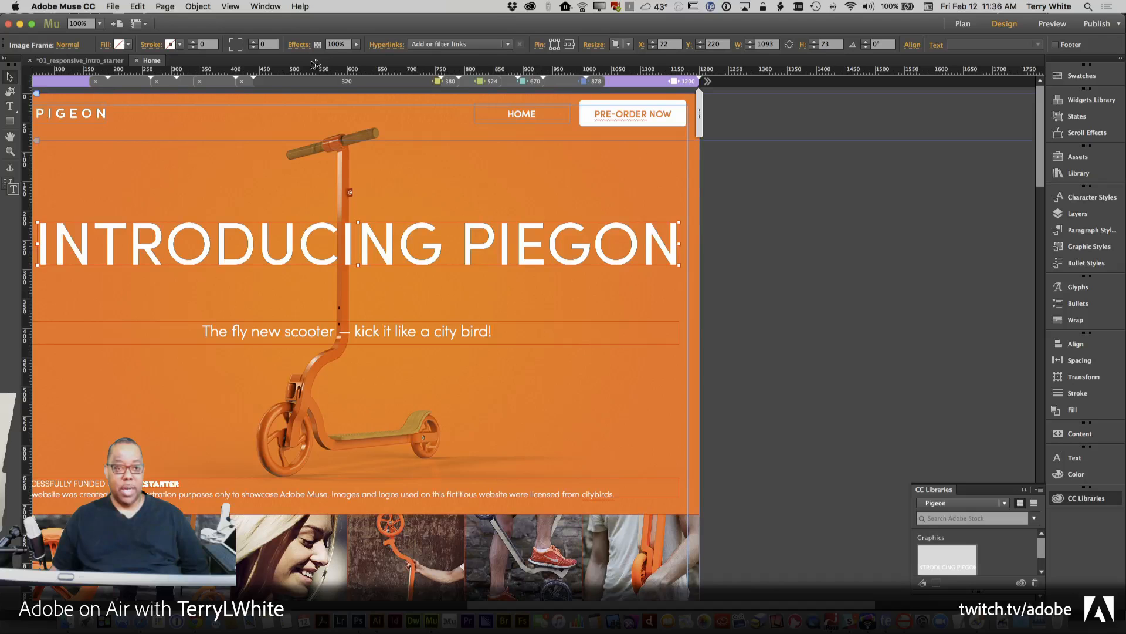
{"action": "left_click", "coordinate": [356, 45]}
{"action": "left_click", "coordinate": [355, 62]}
{"action": "left_click", "coordinate": [356, 45]}
{"action": "mouse_move", "coordinate": [356, 56]}
{"action": "left_mouse_down"}
{"action": "mouse_move", "coordinate": [321, 59]}
{"action": "mouse_move", "coordinate": [335, 57]}
{"action": "left_mouse_up"}
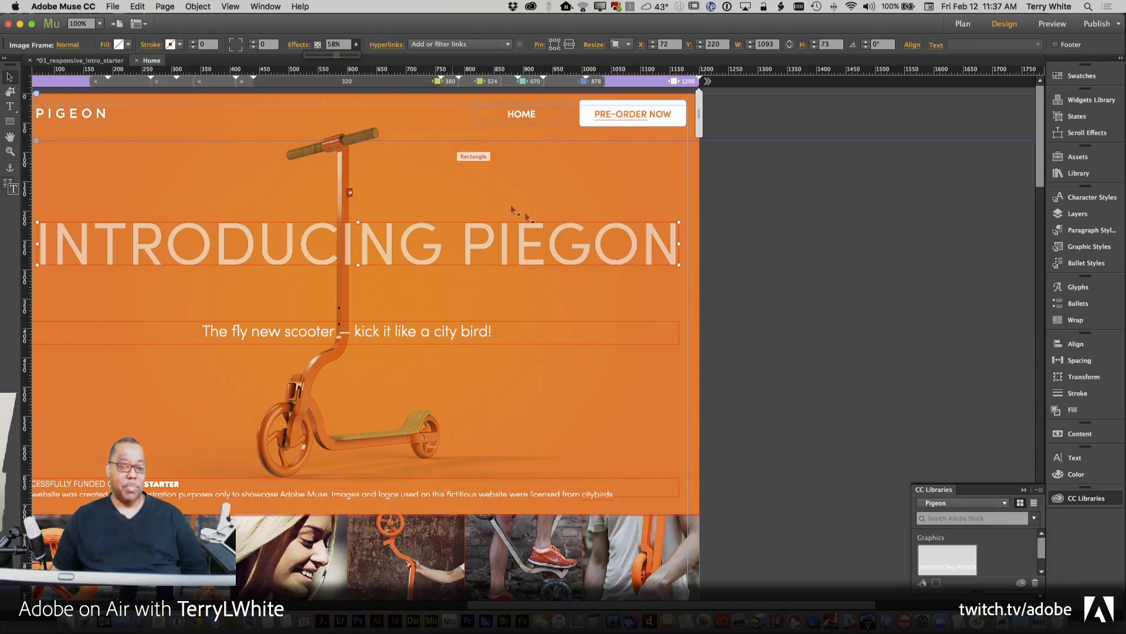
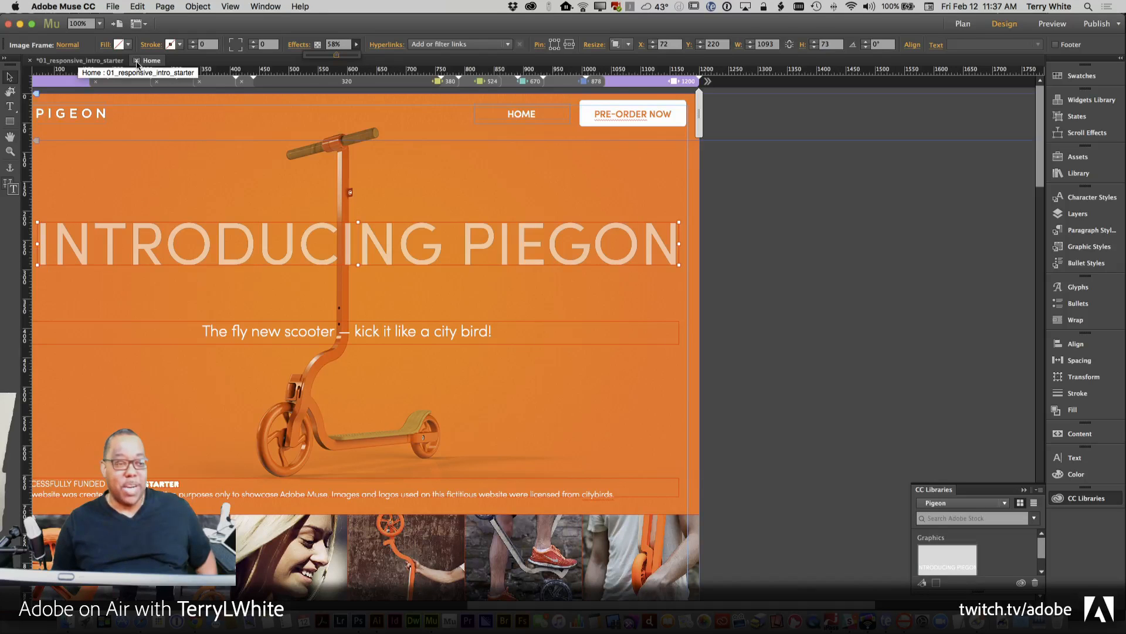
Close the Home page and choose TWP-11.4.muse in the Sites folder's TWP Muse subfolder as the site to open.
{"action": "left_click", "coordinate": [136, 61]}
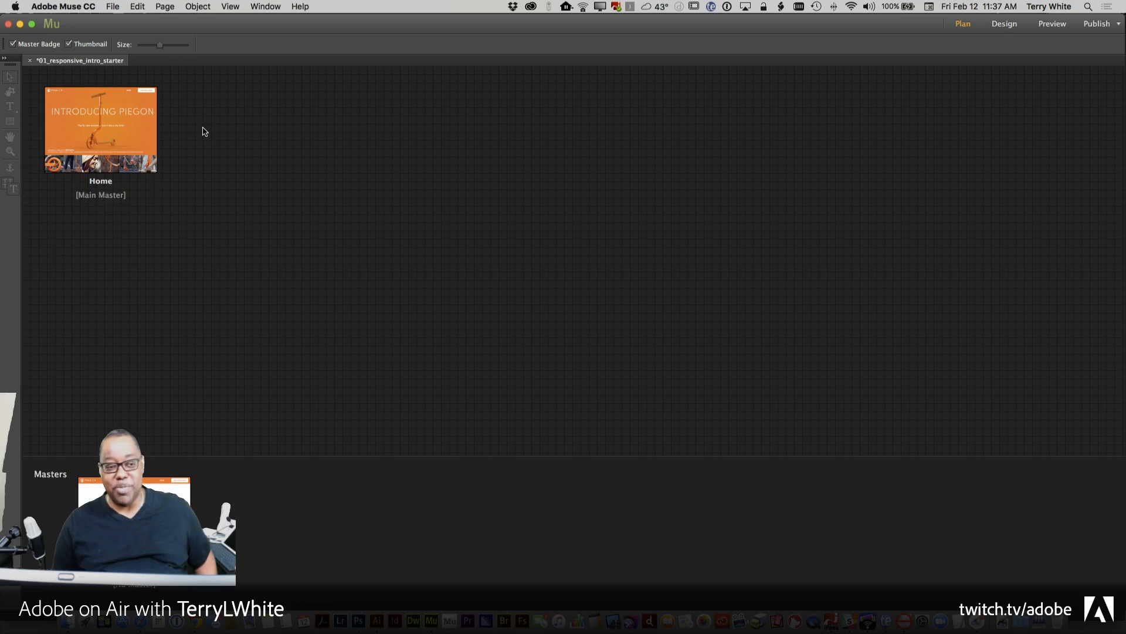
{"action": "left_click", "coordinate": [112, 6]}
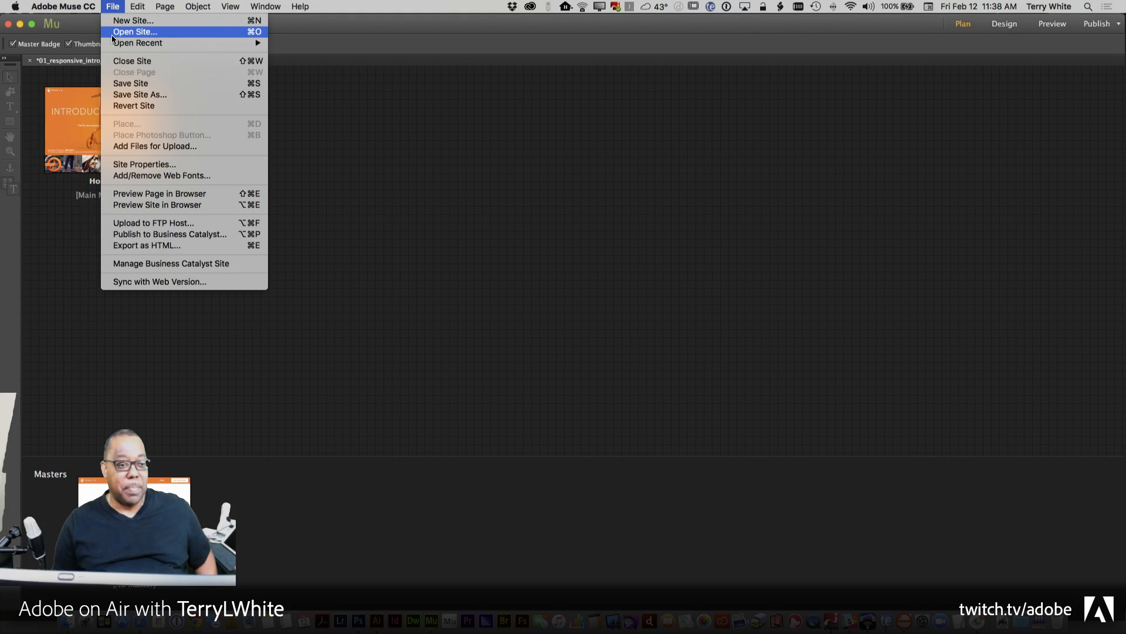
{"action": "left_click", "coordinate": [135, 31]}
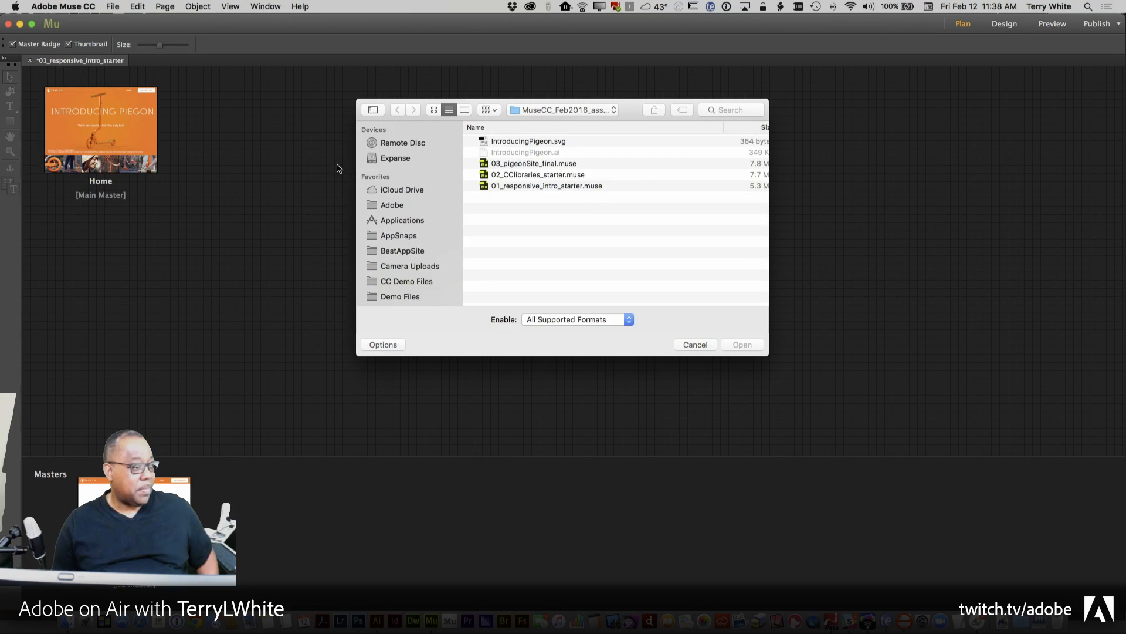
{"action": "scroll", "coordinate": [420, 247], "scroll_direction": "down", "scroll_amount": 3}
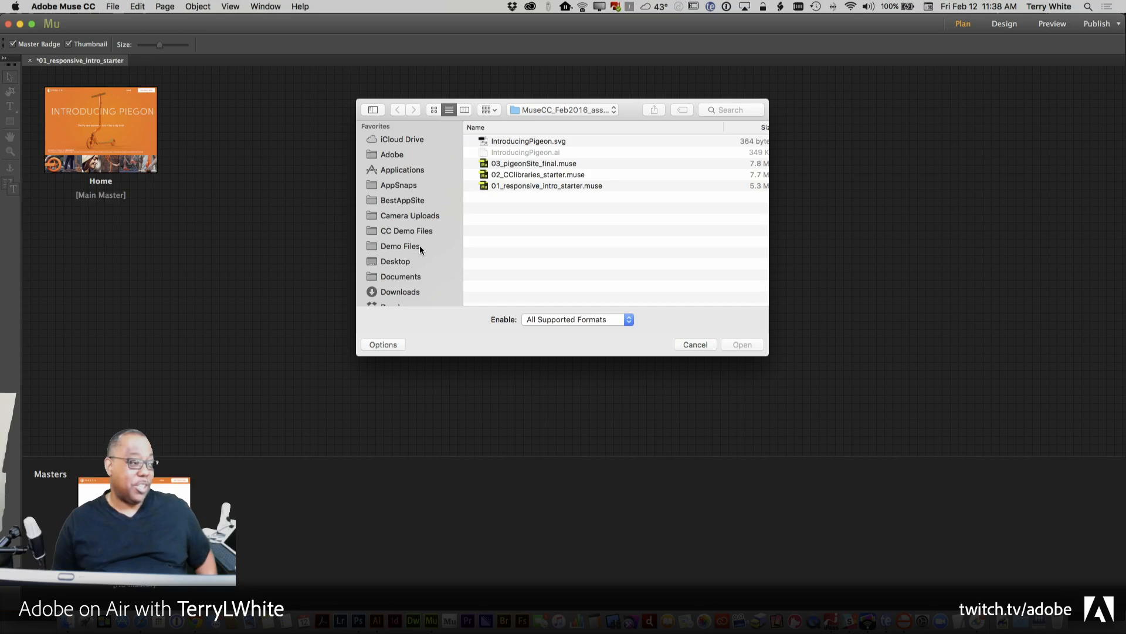
{"action": "scroll", "coordinate": [420, 251], "scroll_direction": "down", "scroll_amount": 3}
{"action": "scroll", "coordinate": [420, 254], "scroll_direction": "down", "scroll_amount": 4}
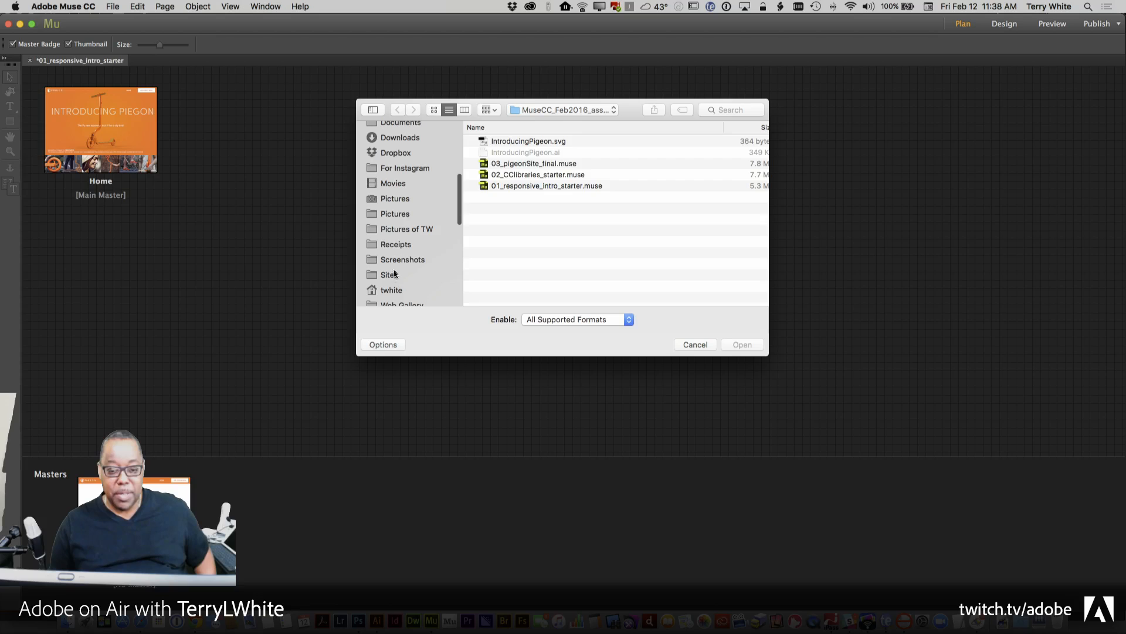
{"action": "left_click", "coordinate": [393, 274]}
{"action": "double_click", "coordinate": [523, 142]}
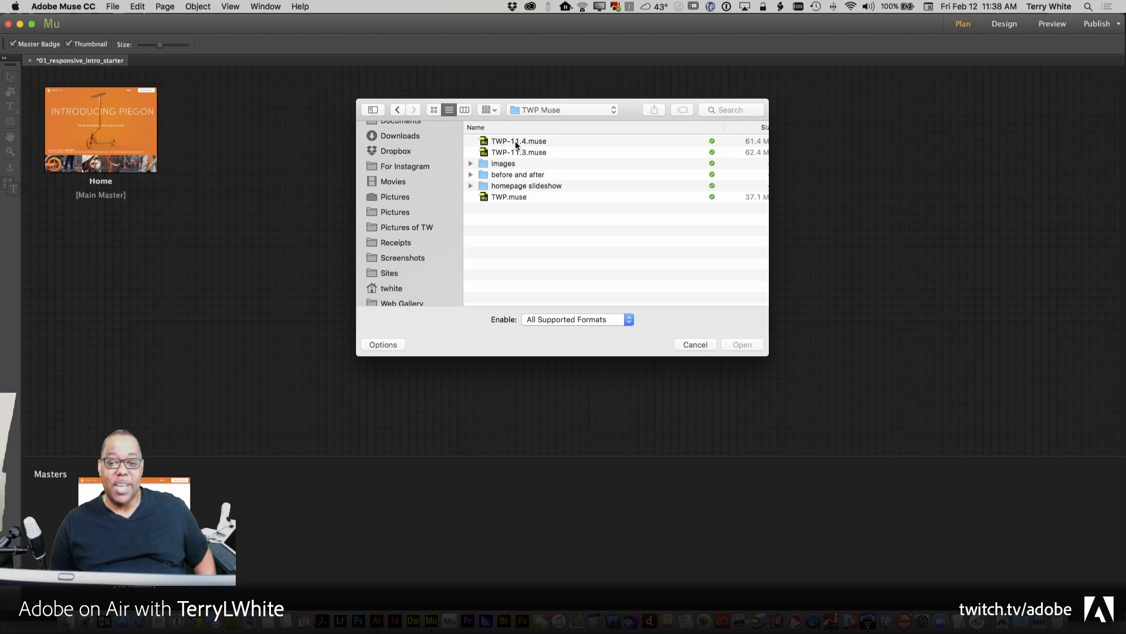
{"action": "left_click", "coordinate": [516, 143]}
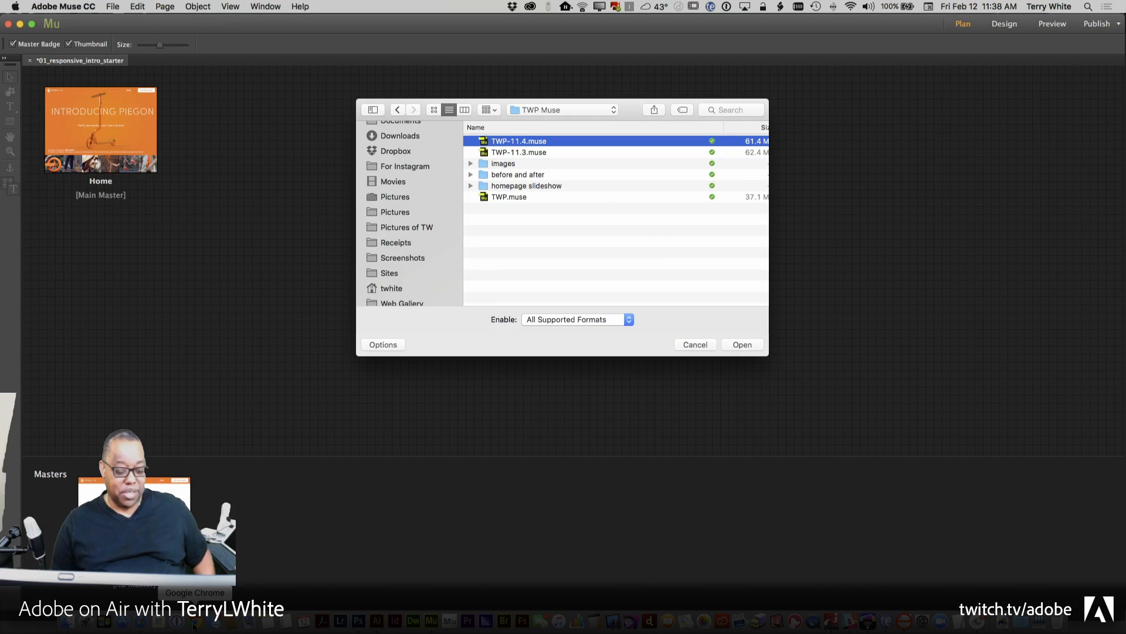
Switch to Chrome and load terrywhitephotography.com in place of the Pigeon page preview.
{"action": "key", "text": "super+Tab"}
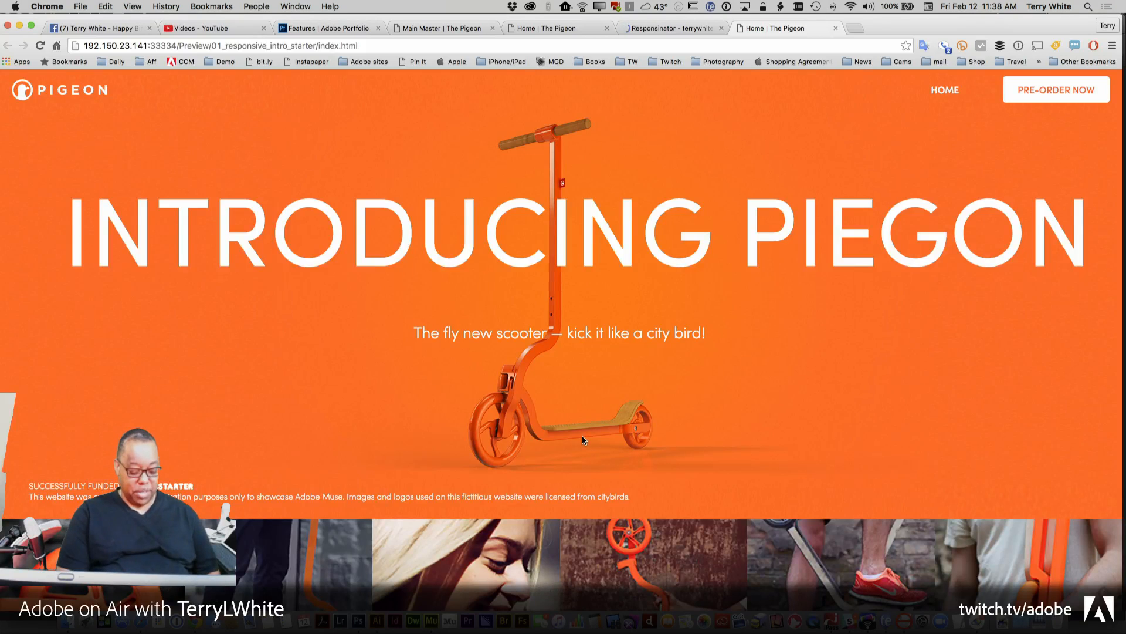
{"action": "key", "text": "super+l"}
{"action": "type", "text": "terrywhite"}
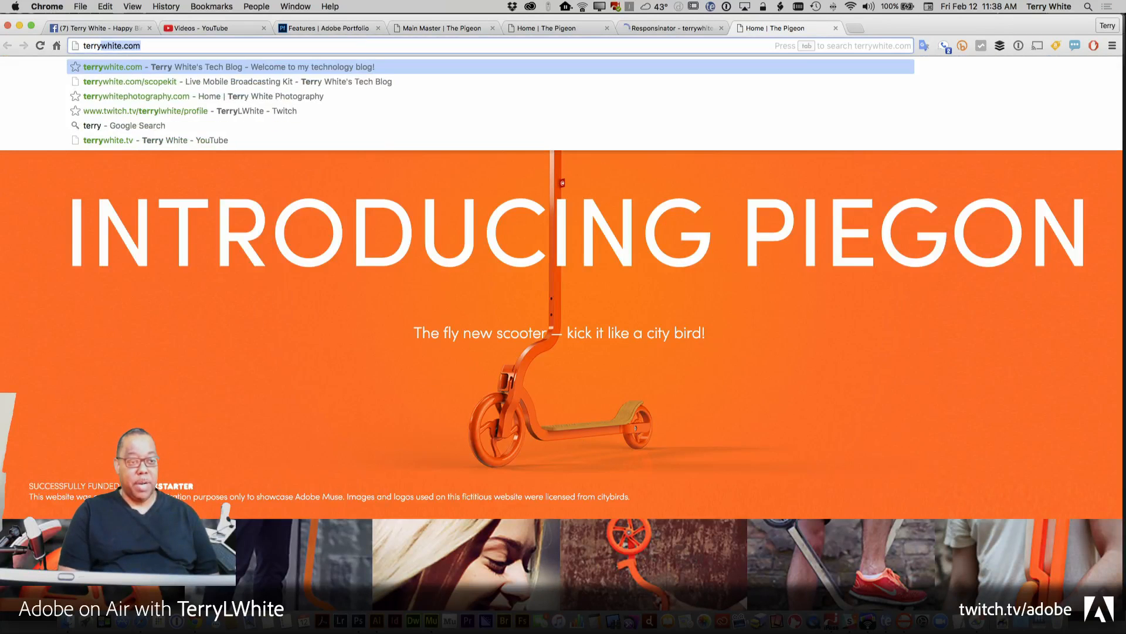
{"action": "type", "text": "photography"}
{"action": "key", "text": "Return"}
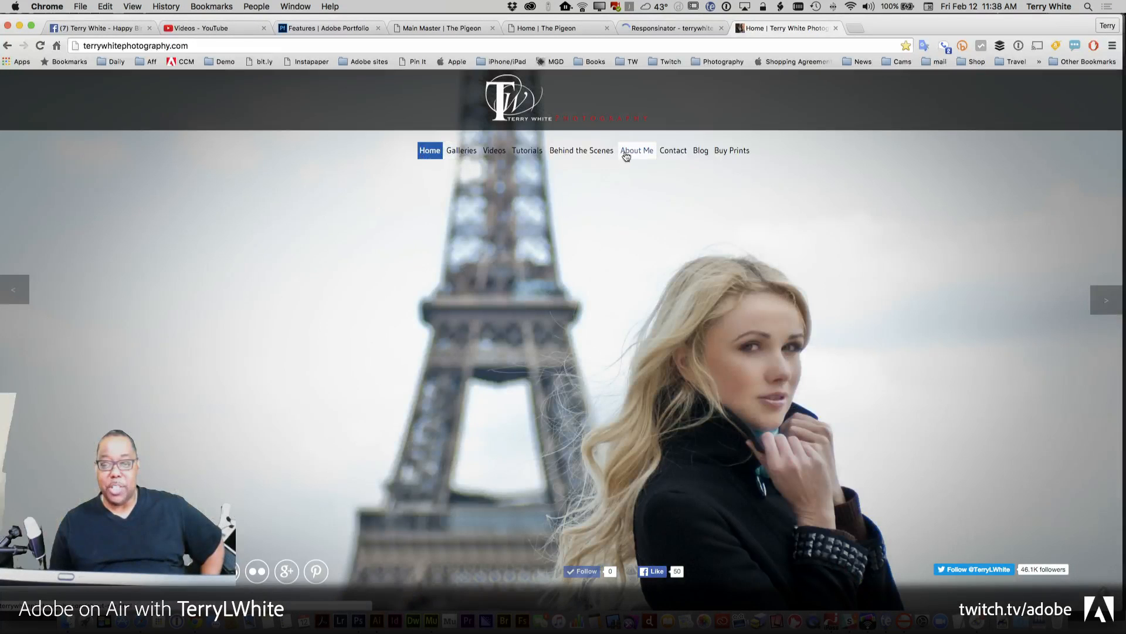
View the portfolio site's About Me page and resize the window on its Home page, closing the site when done.
{"action": "left_click", "coordinate": [626, 154]}
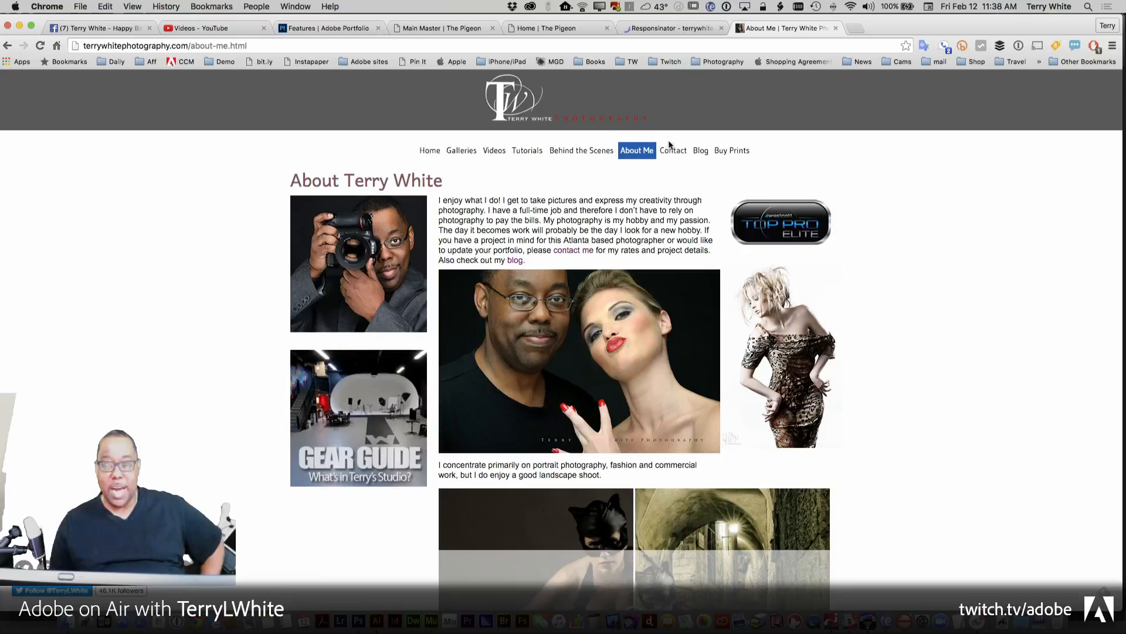
{"action": "left_click", "coordinate": [430, 152]}
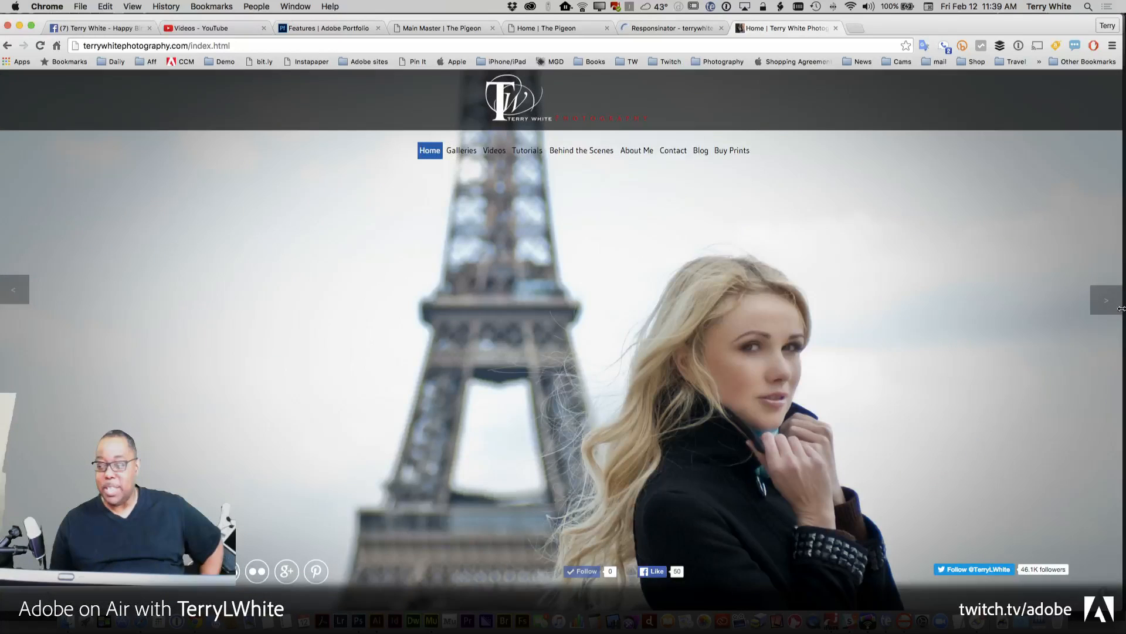
{"action": "mouse_move", "coordinate": [1122, 321]}
{"action": "left_mouse_down"}
{"action": "mouse_move", "coordinate": [627, 376]}
{"action": "mouse_move", "coordinate": [261, 352]}
{"action": "mouse_move", "coordinate": [463, 349]}
{"action": "mouse_move", "coordinate": [297, 350]}
{"action": "mouse_move", "coordinate": [464, 359]}
{"action": "mouse_move", "coordinate": [1123, 316]}
{"action": "left_mouse_up"}
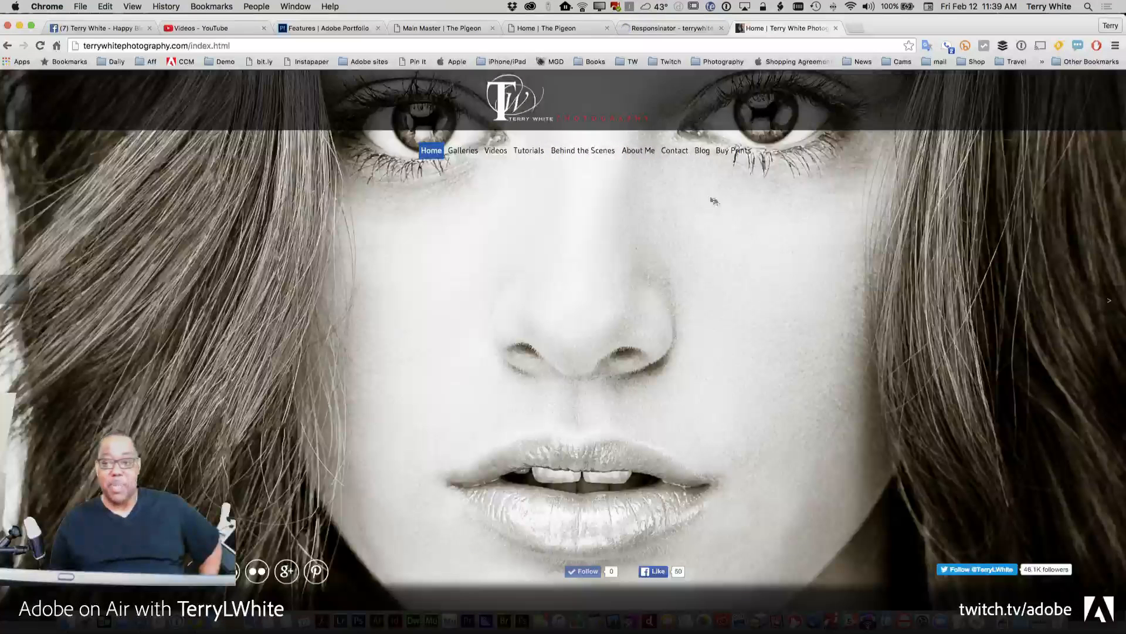
{"action": "left_click", "coordinate": [836, 28]}
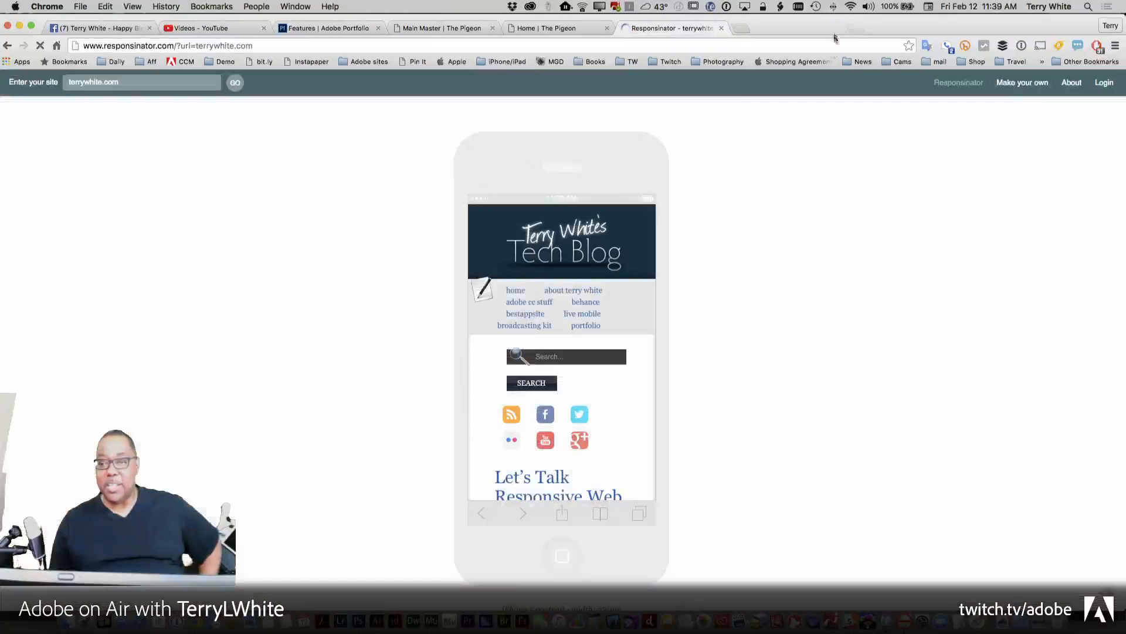
Load terrywhitephotography.com in Responsinator and examine its iPhone 5 portrait and landscape previews.
{"action": "key", "text": "super+Tab"}
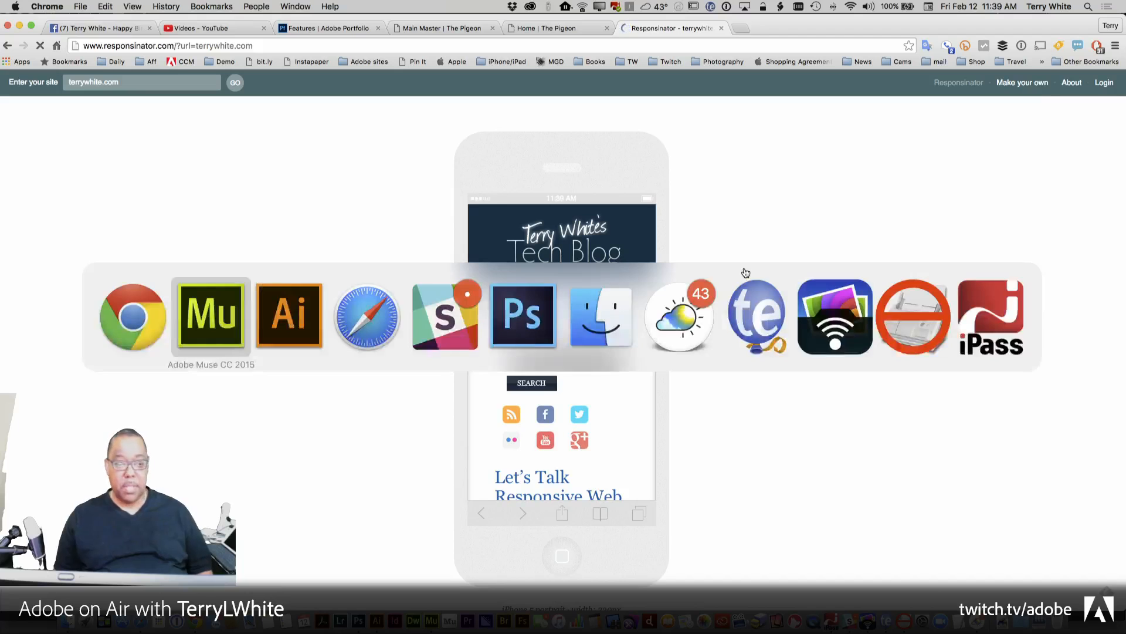
{"action": "left_click", "coordinate": [121, 83]}
{"action": "key", "text": "BackSpace"}
{"action": "key", "text": "BackSpace"}
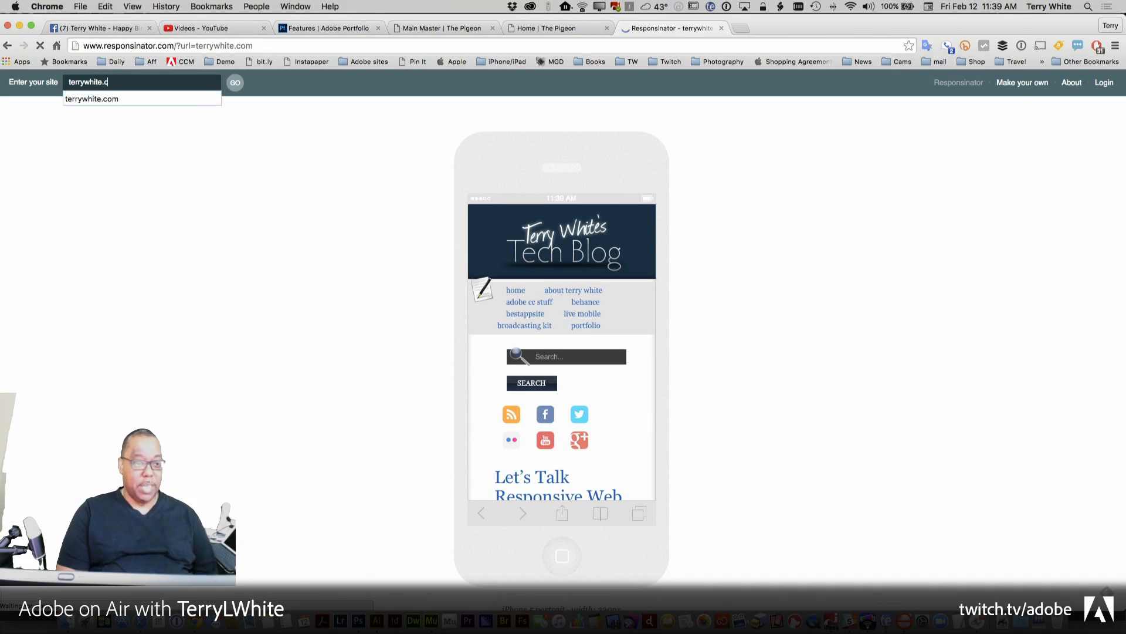
{"action": "key", "text": "BackSpace"}
{"action": "type", "text": "pr"}
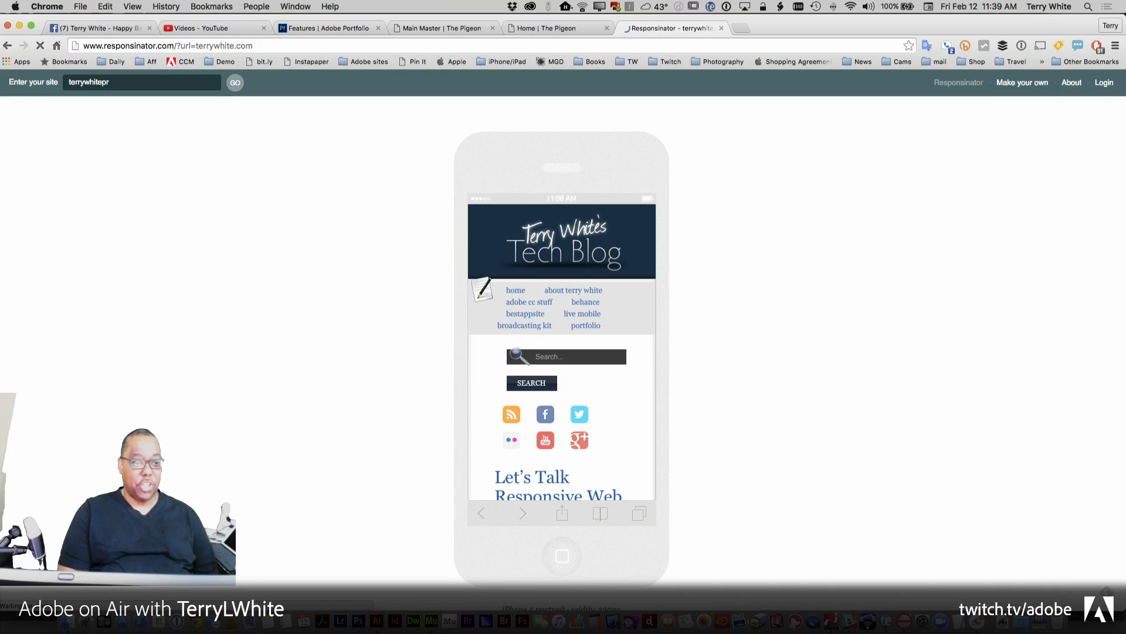
{"action": "key", "text": "BackSpace"}
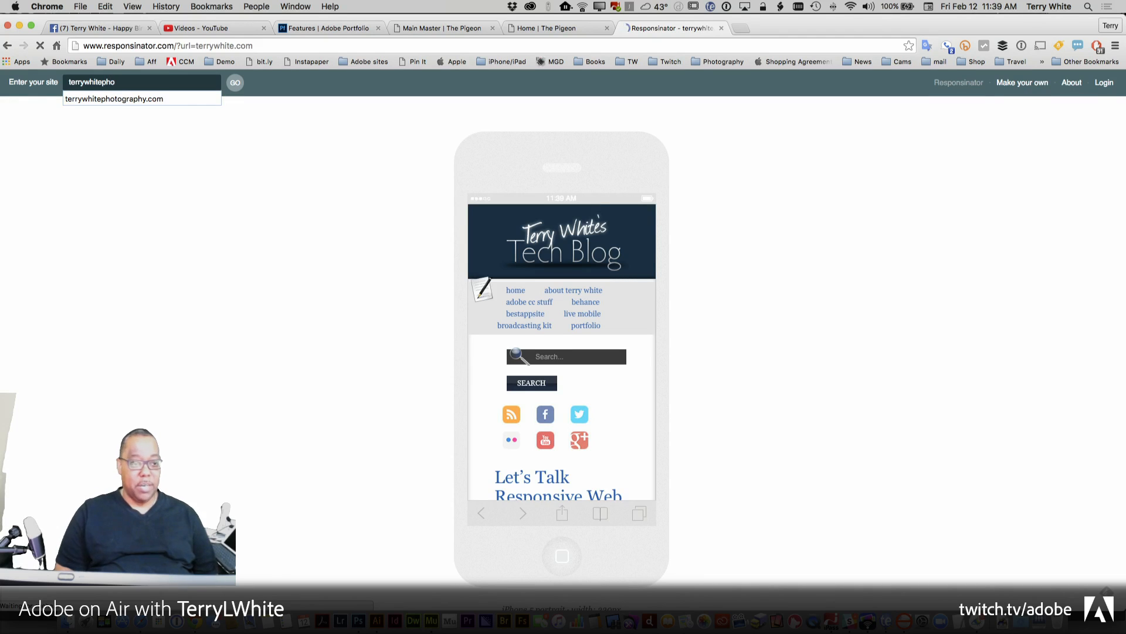
{"action": "type", "text": "ho"}
{"action": "key", "text": "Down"}
{"action": "key", "text": "Return"}
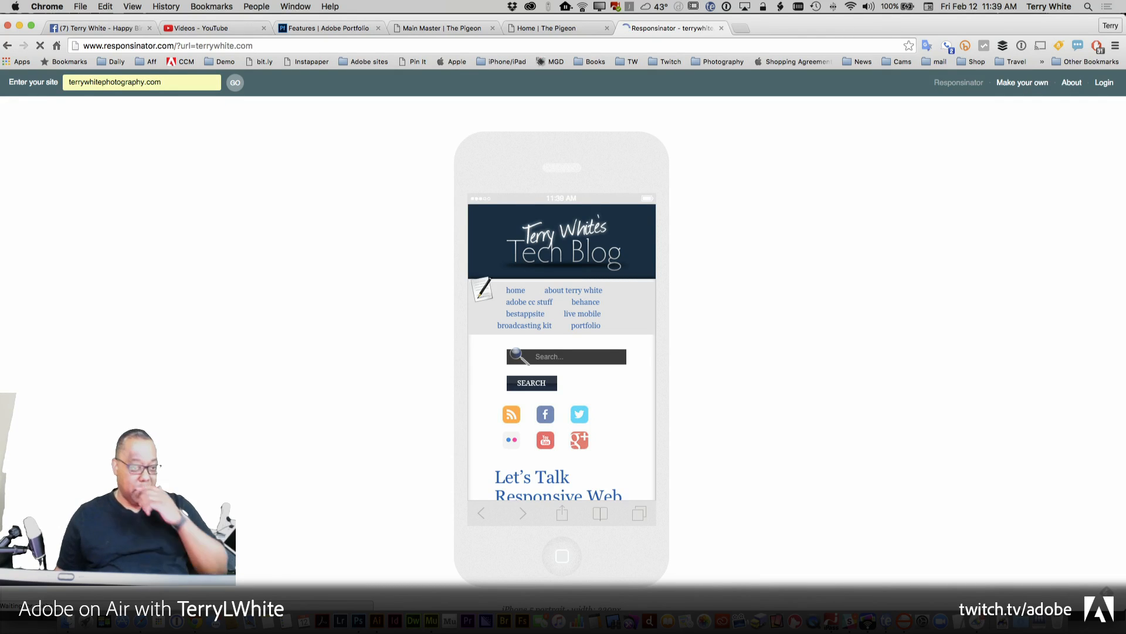
{"action": "left_click", "coordinate": [234, 83]}
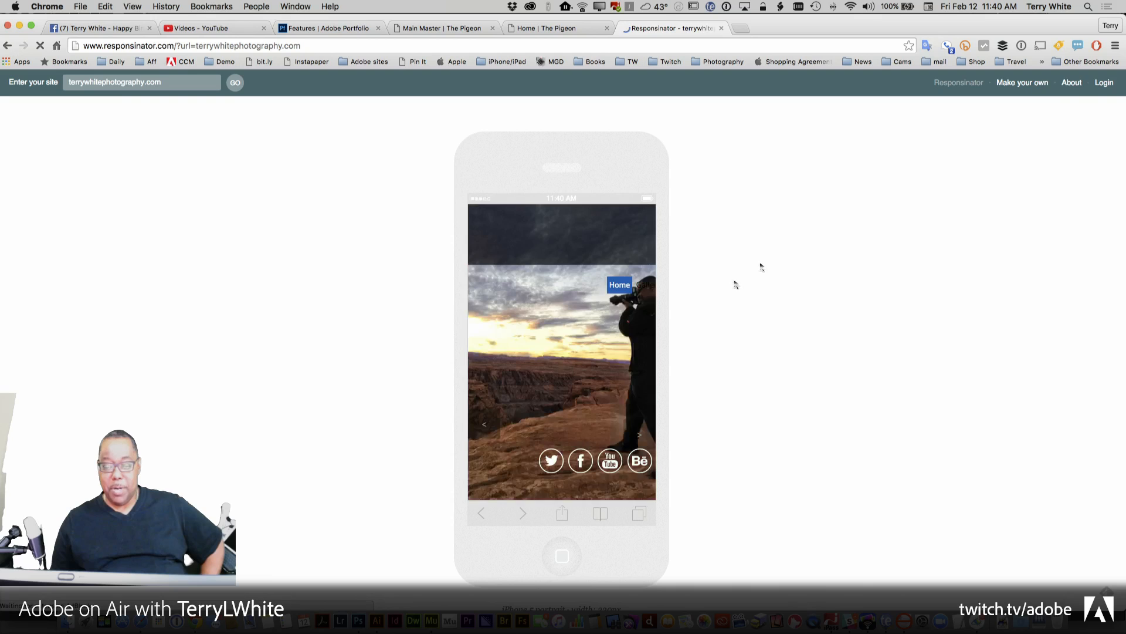
{"action": "scroll", "coordinate": [697, 309], "scroll_direction": "down", "scroll_amount": 10}
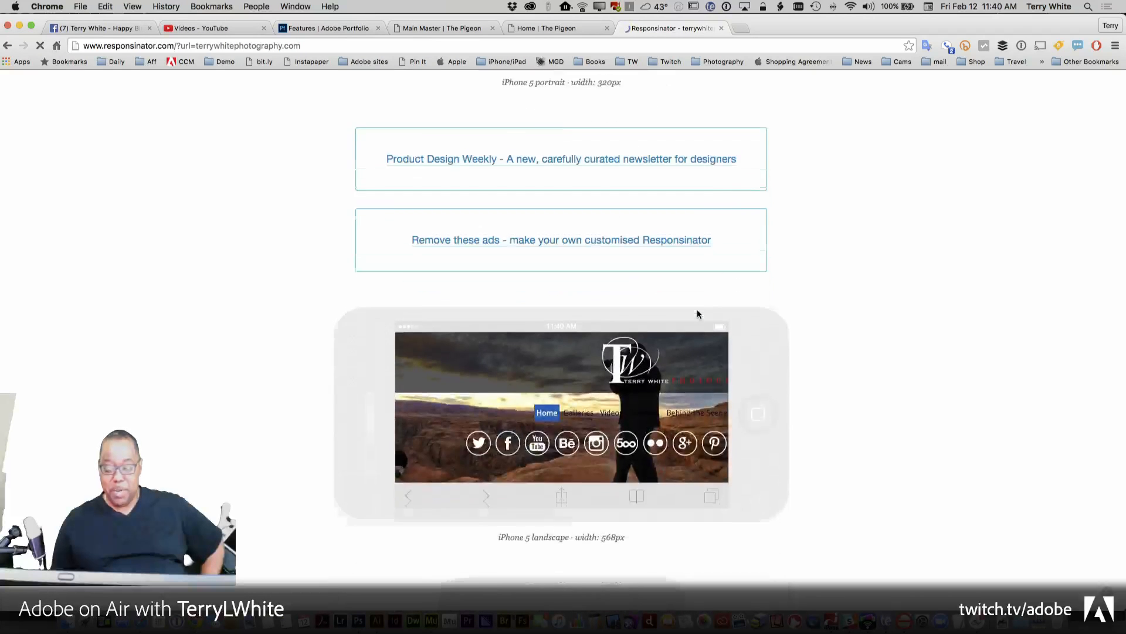
Close the Responsinator page, switch back to Adobe Muse and open the chosen TWP-11.4.muse site.
{"action": "scroll", "coordinate": [697, 314], "scroll_direction": "up", "scroll_amount": 10}
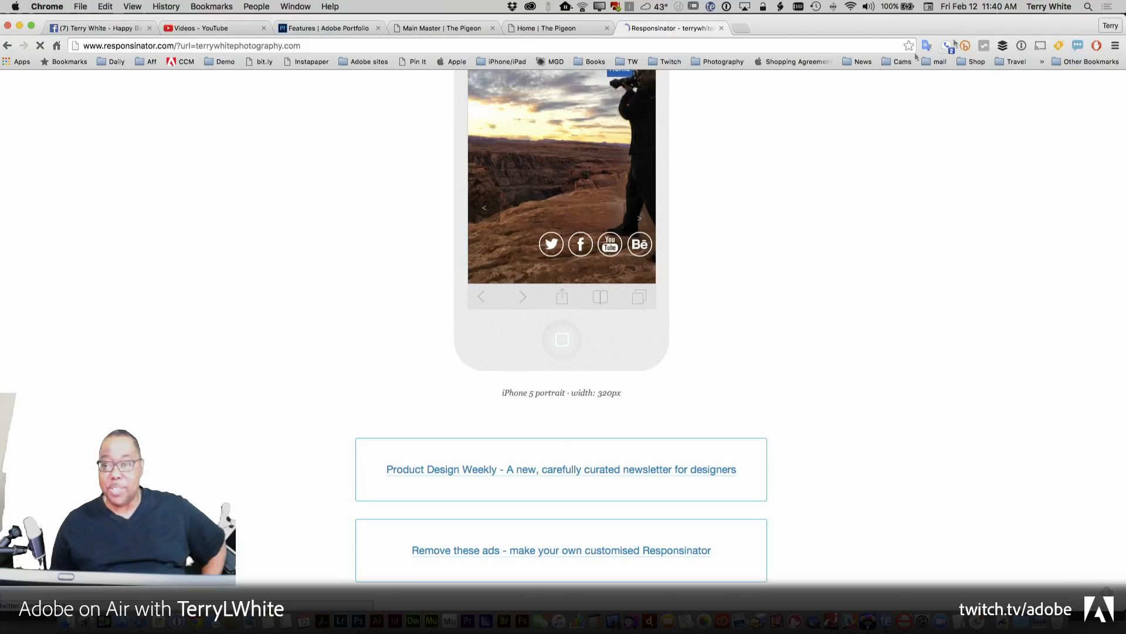
{"action": "left_click", "coordinate": [722, 27]}
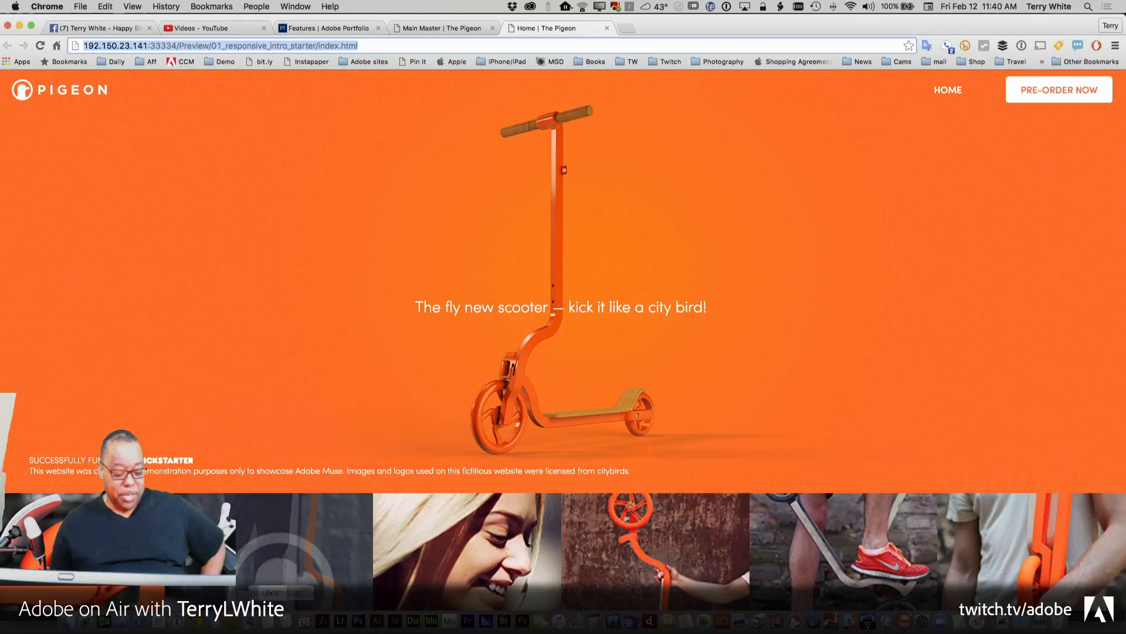
{"action": "left_click", "coordinate": [431, 621]}
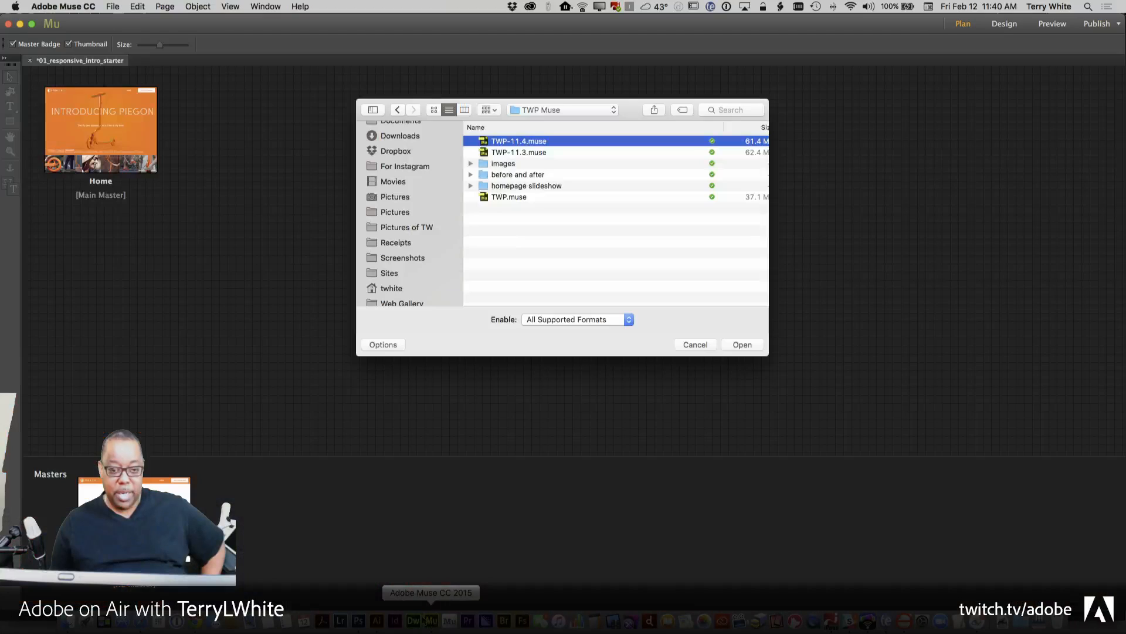
{"action": "left_click", "coordinate": [742, 345]}
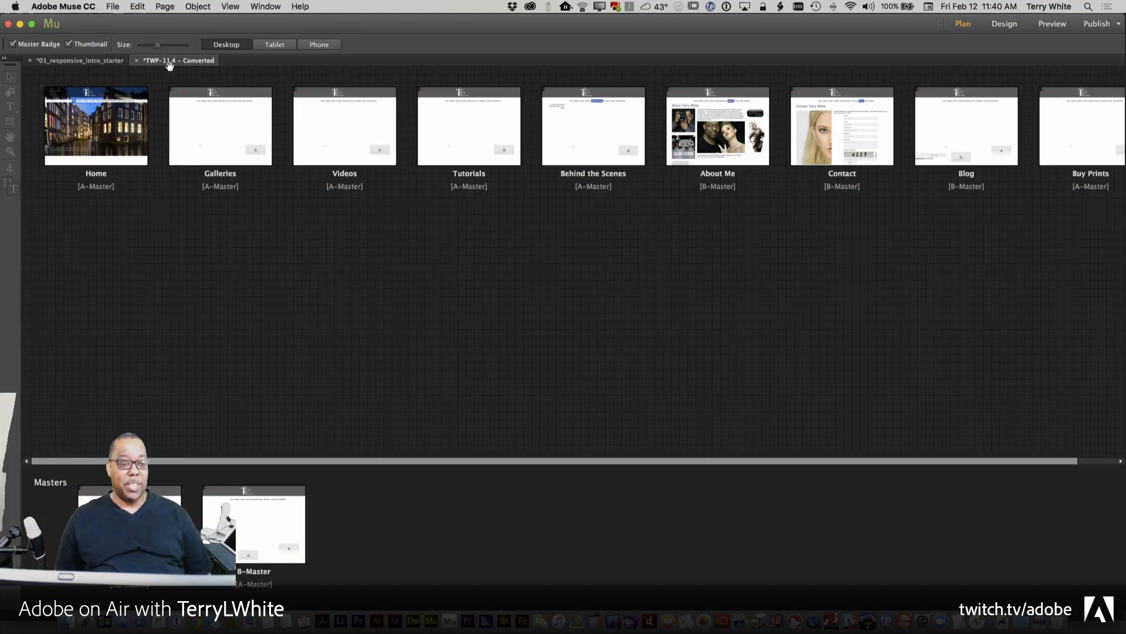
Save the converted site in the TWP Muse folder under the new name TWP-2015.1.muse.
{"action": "left_click", "coordinate": [113, 7]}
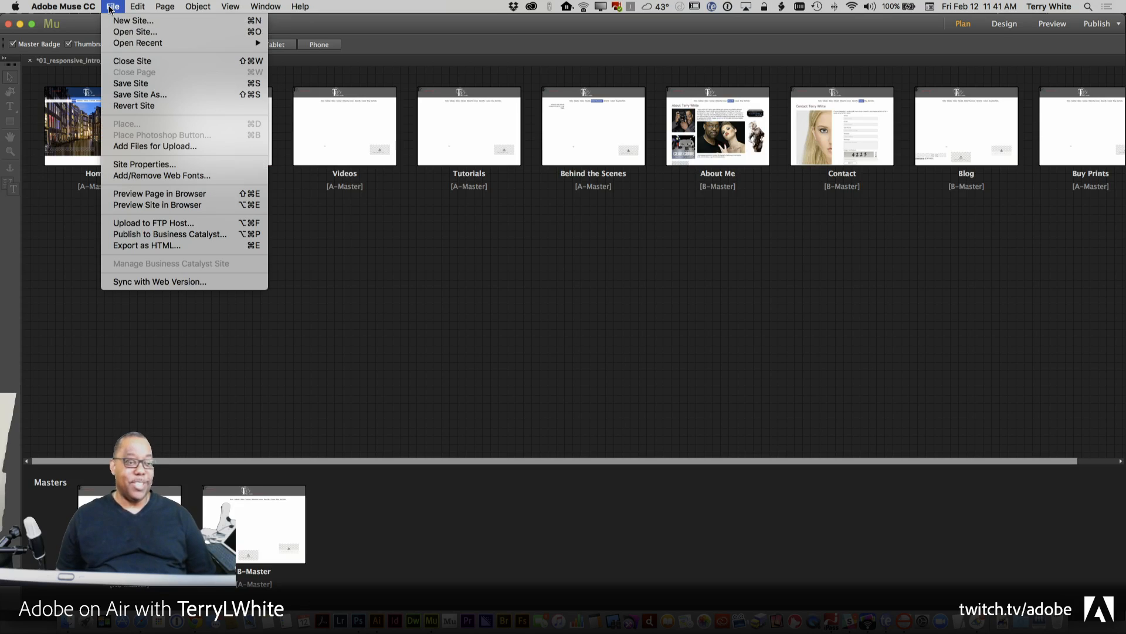
{"action": "left_click", "coordinate": [117, 95]}
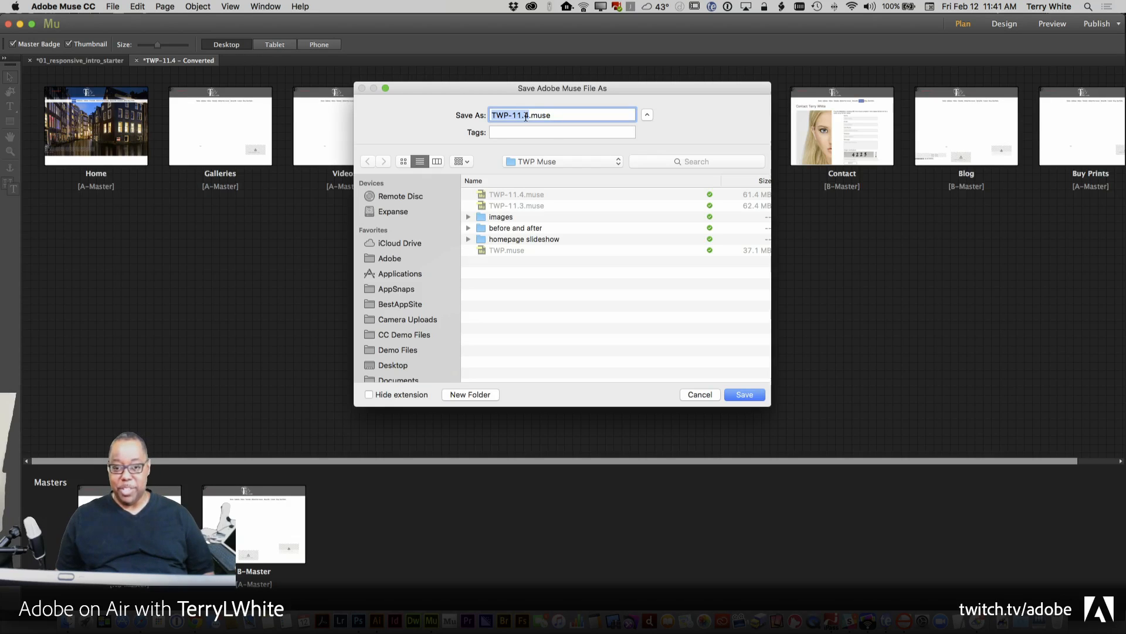
{"action": "left_click_drag", "start_coordinate": [527, 116], "coordinate": [516, 117]}
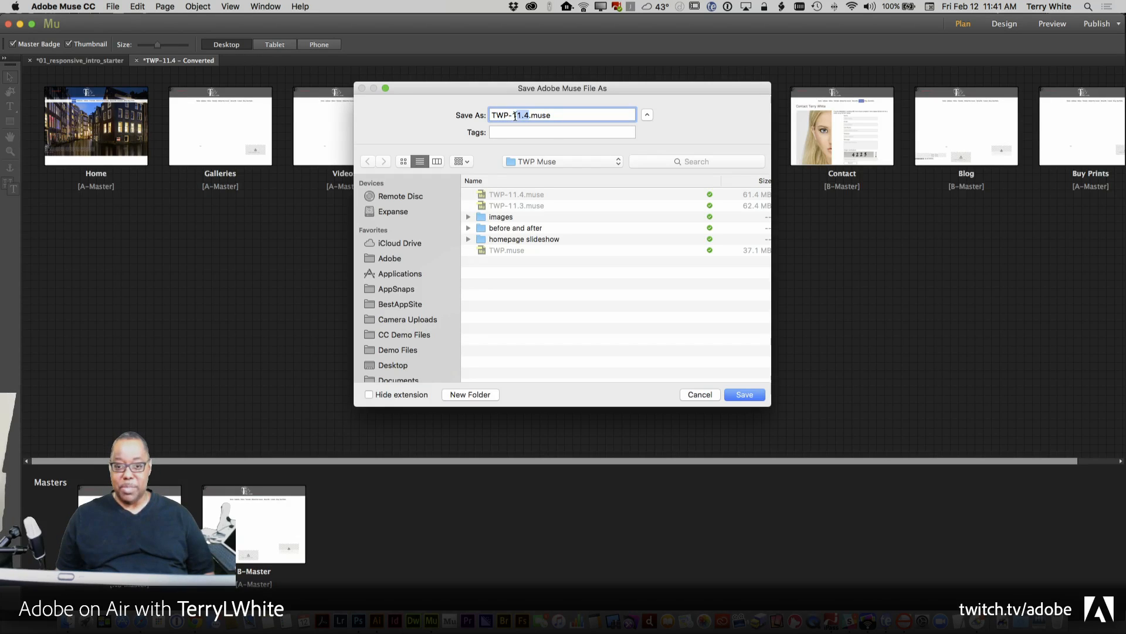
{"action": "type", "text": "2015."}
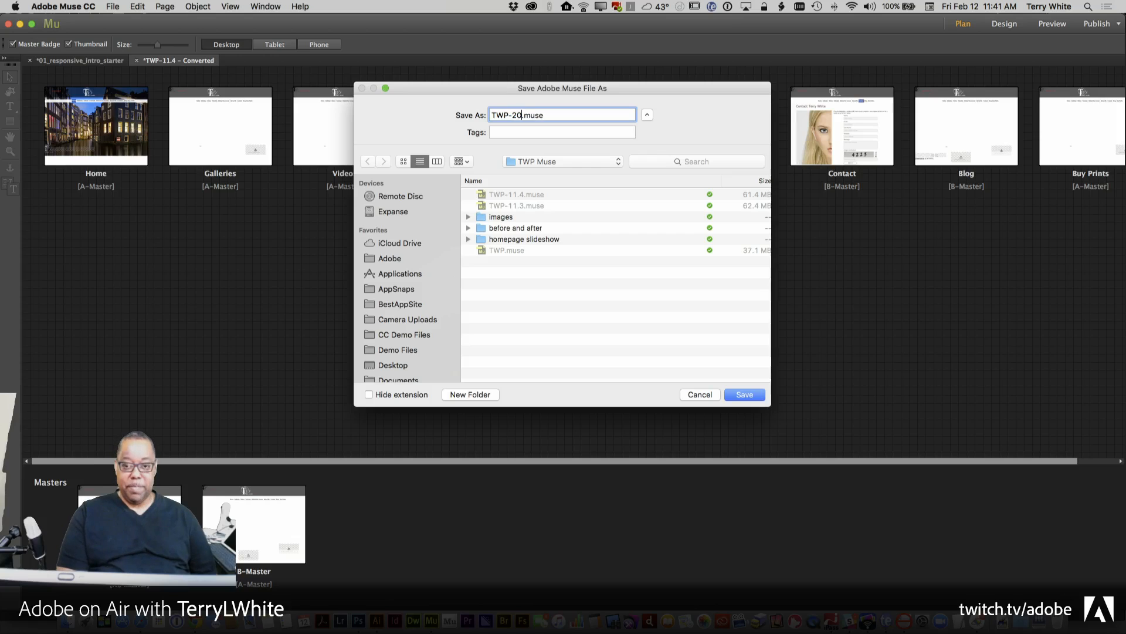
{"action": "type", "text": "1."}
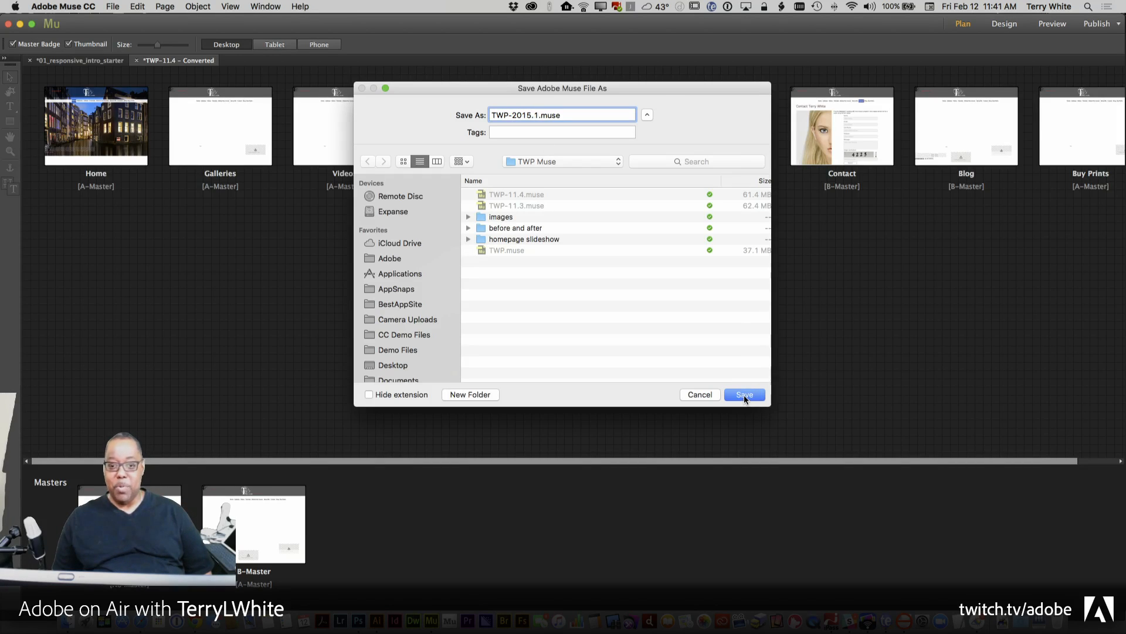
{"action": "left_click", "coordinate": [745, 397]}
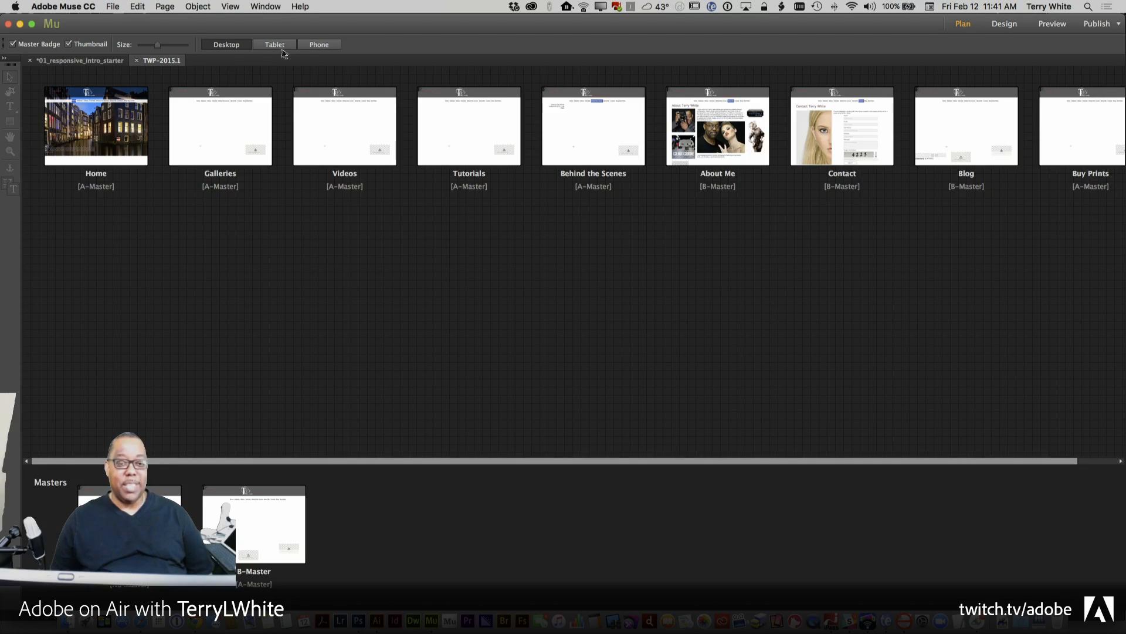
Review the site's Phone, Tablet and Desktop page plans and delete the Phone layout with all its contents.
{"action": "left_click", "coordinate": [306, 47]}
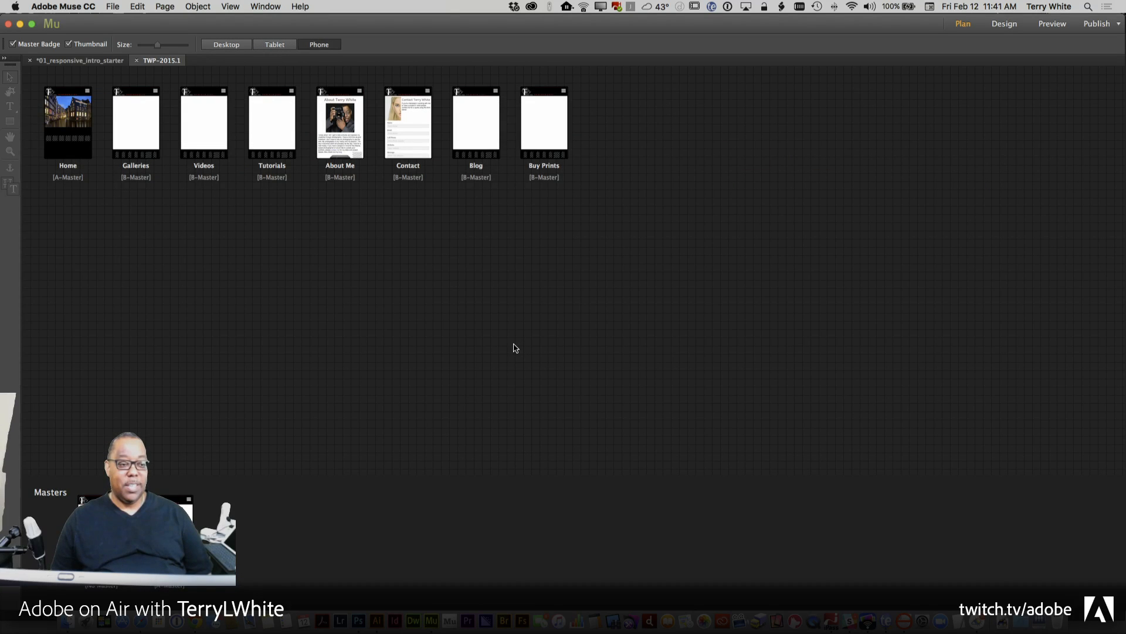
{"action": "left_click", "coordinate": [286, 47]}
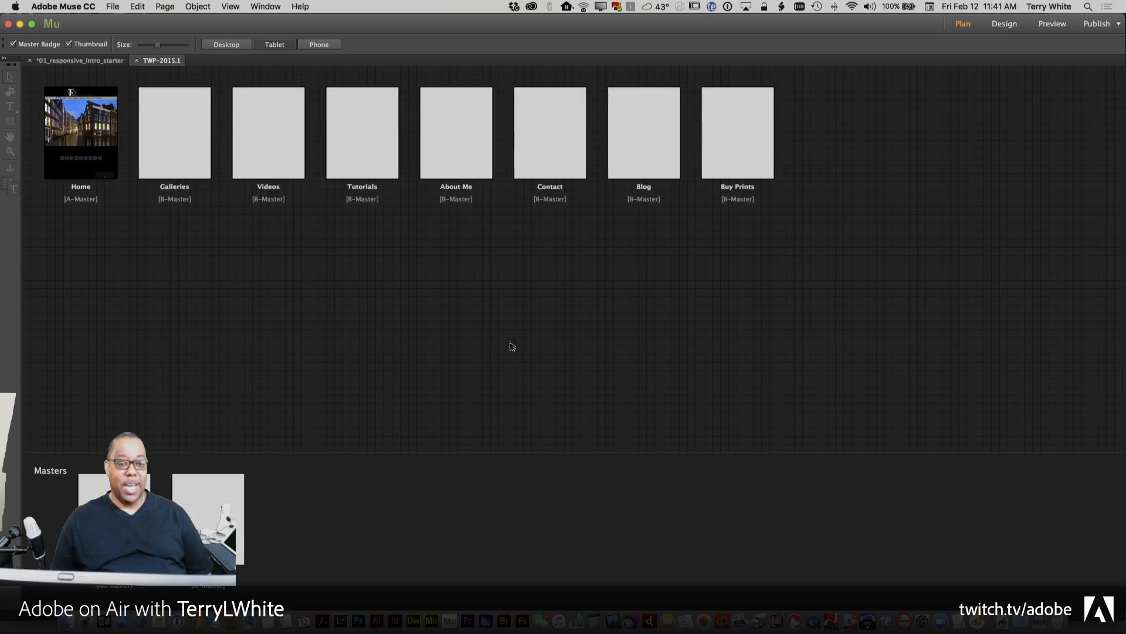
{"action": "left_click", "coordinate": [234, 47]}
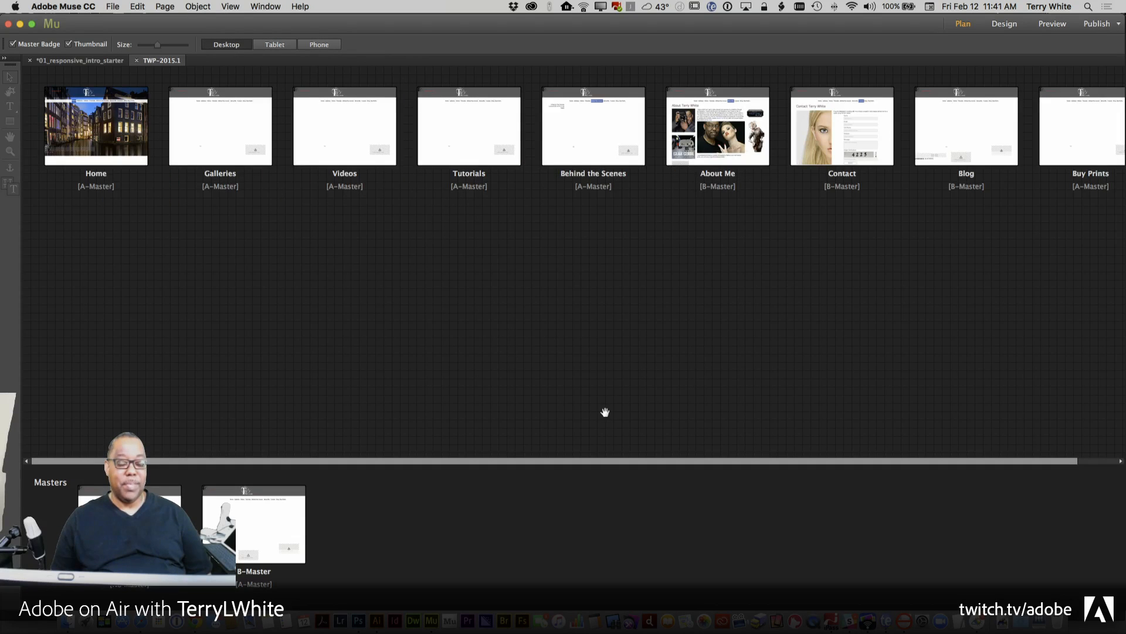
{"action": "left_click", "coordinate": [322, 46]}
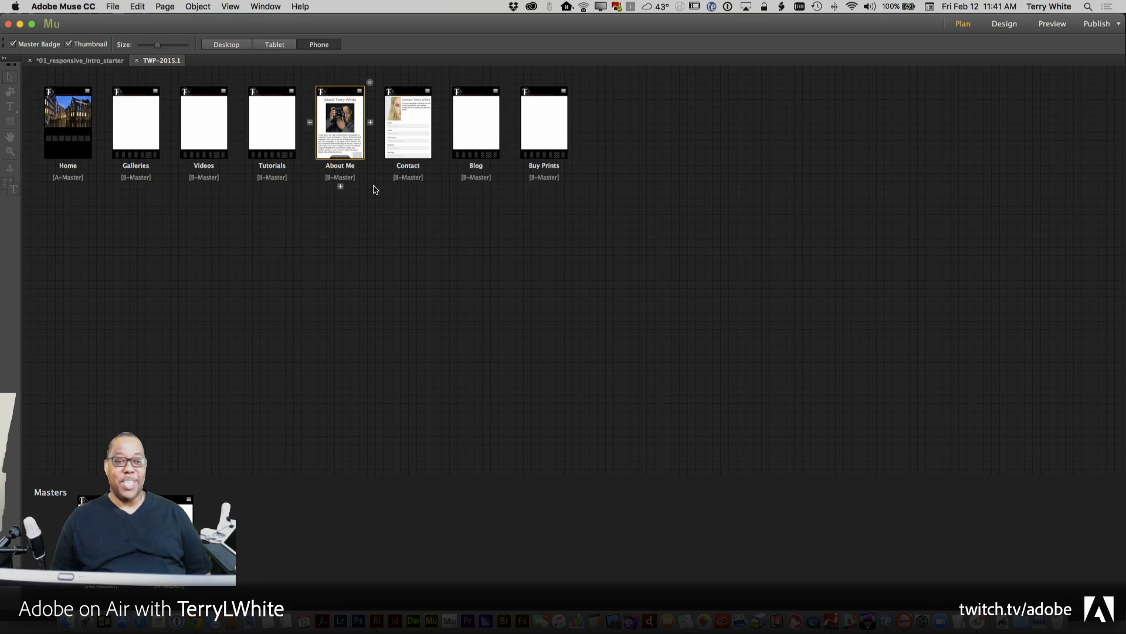
{"action": "right_click", "coordinate": [316, 46]}
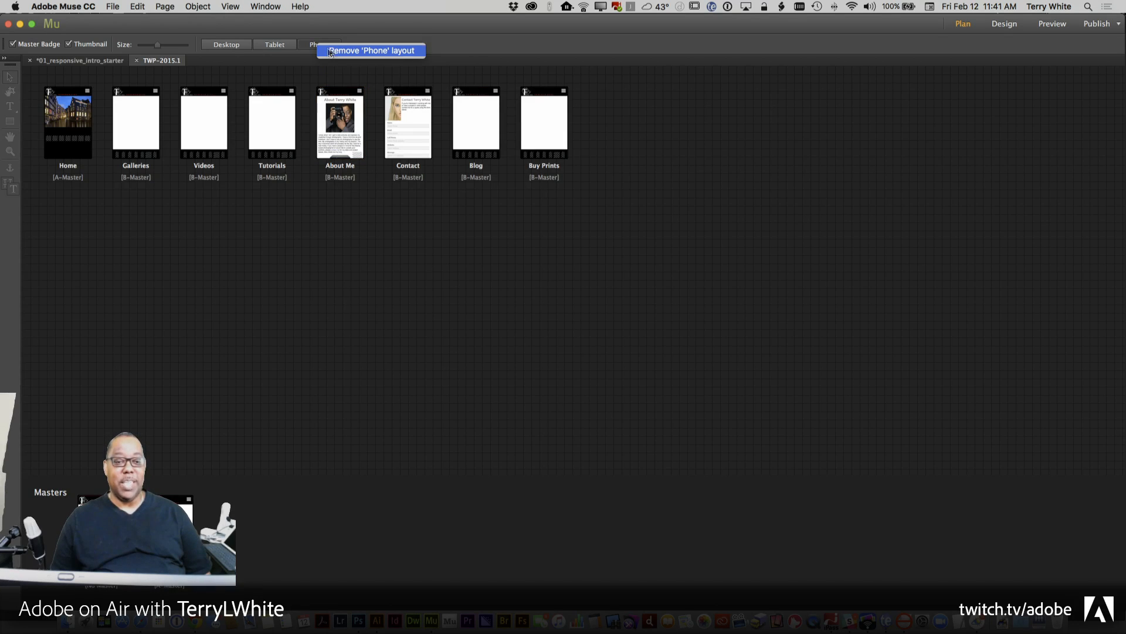
{"action": "left_click", "coordinate": [332, 51]}
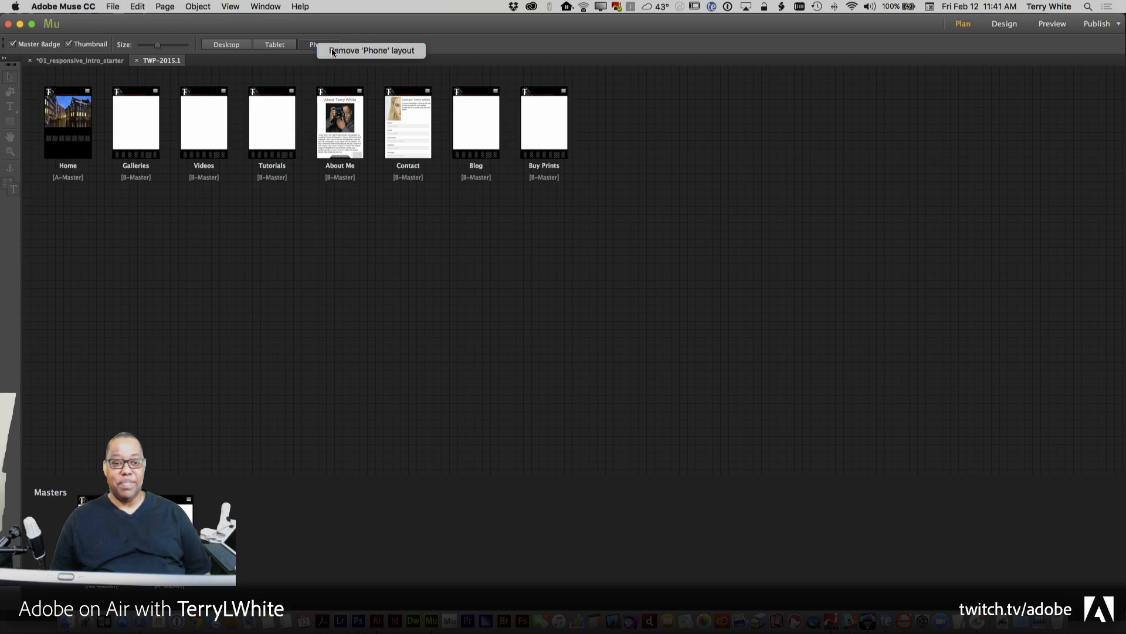
{"action": "left_click", "coordinate": [671, 332]}
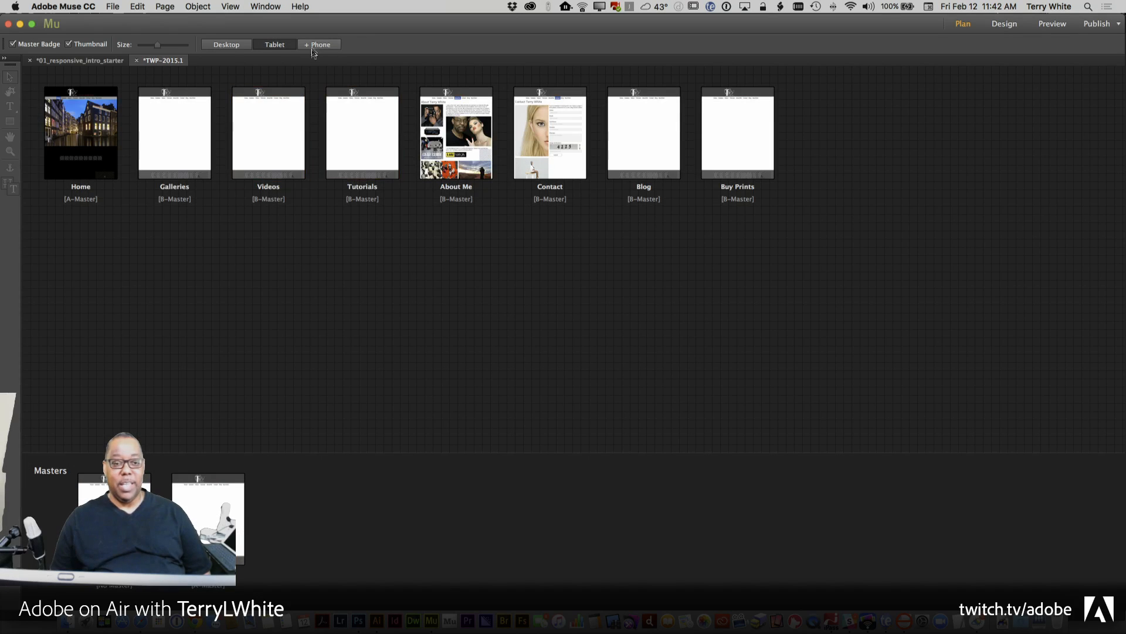
Delete the Tablet layout with all its contents from the site.
{"action": "right_click", "coordinate": [279, 47]}
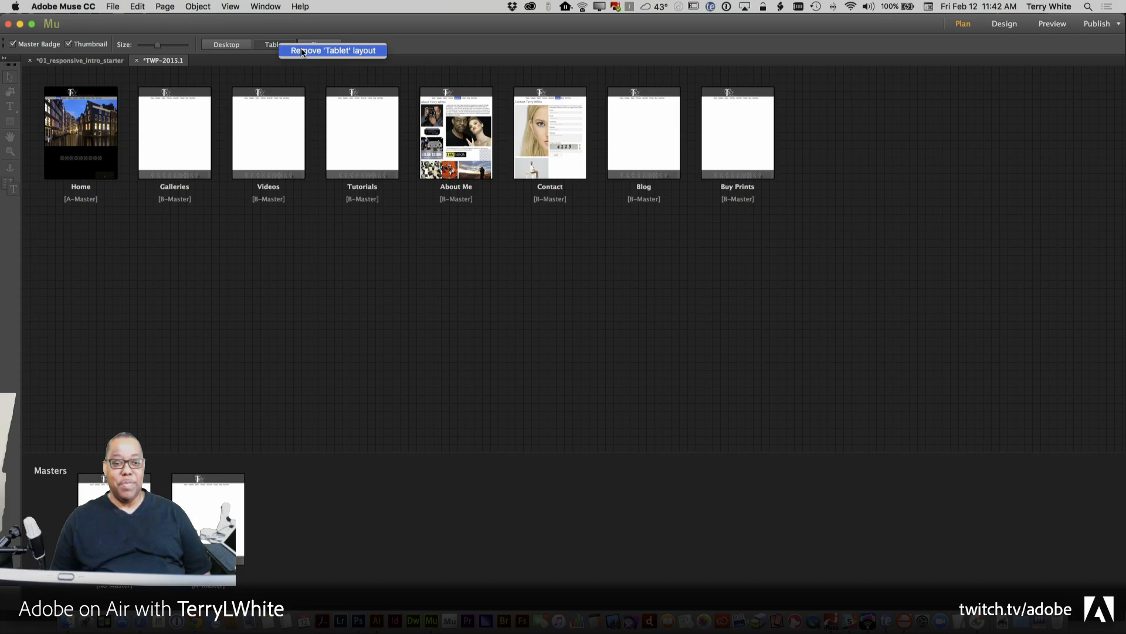
{"action": "left_click", "coordinate": [303, 52]}
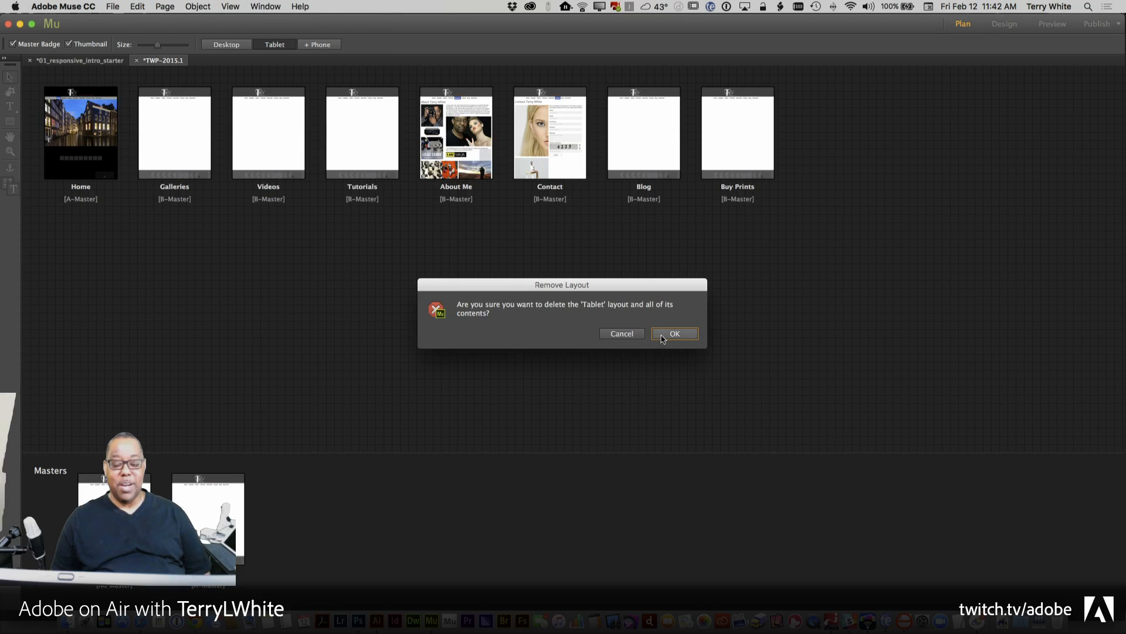
{"action": "key", "text": "Return"}
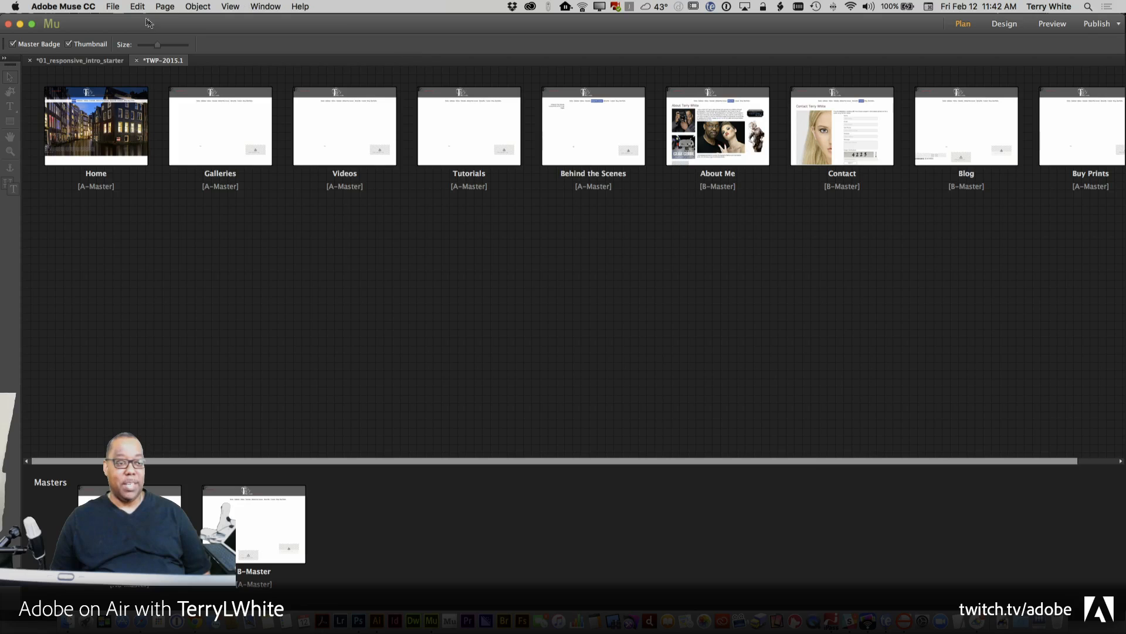
Change the site's layout properties from Fixed Width to Fluid Width.
{"action": "left_click", "coordinate": [112, 6]}
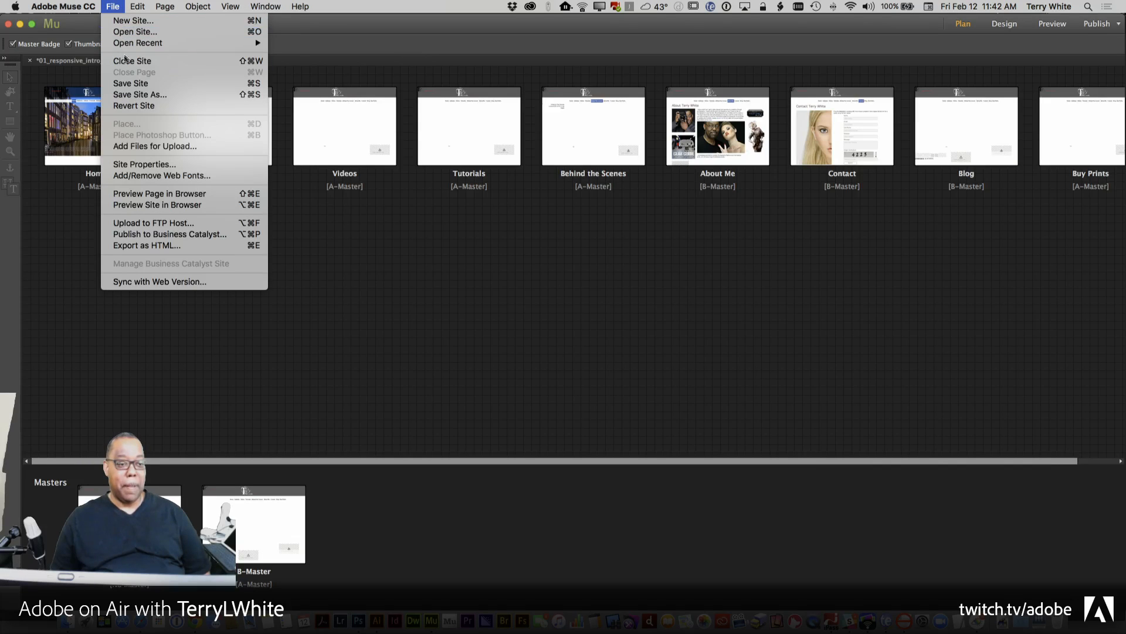
{"action": "left_click", "coordinate": [166, 165]}
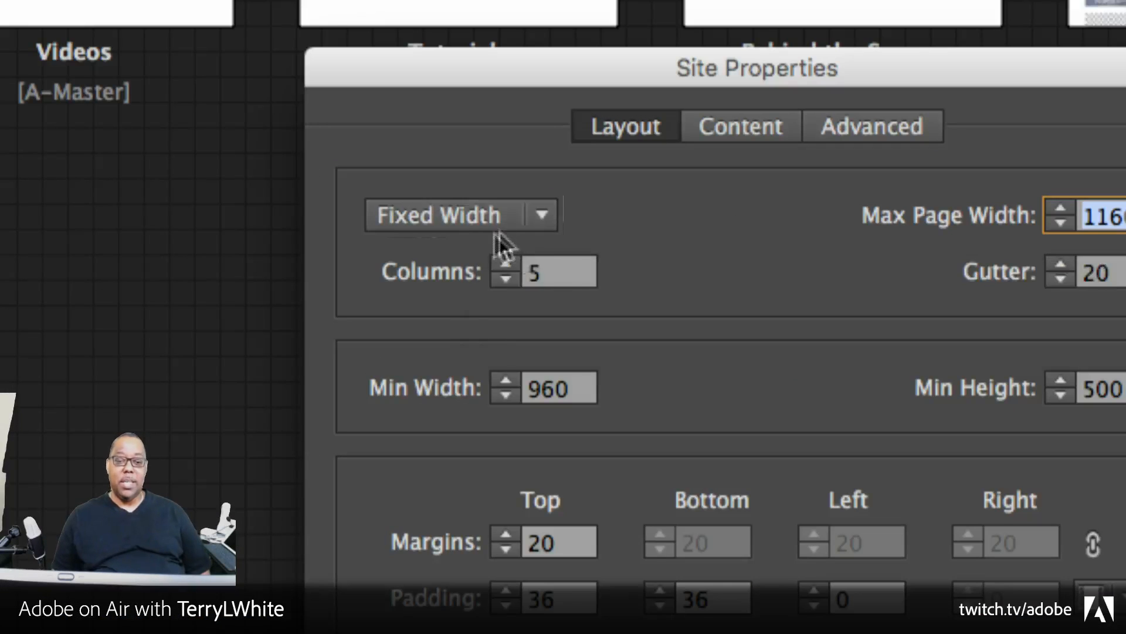
{"action": "left_click", "coordinate": [526, 217]}
{"action": "left_click", "coordinate": [500, 256]}
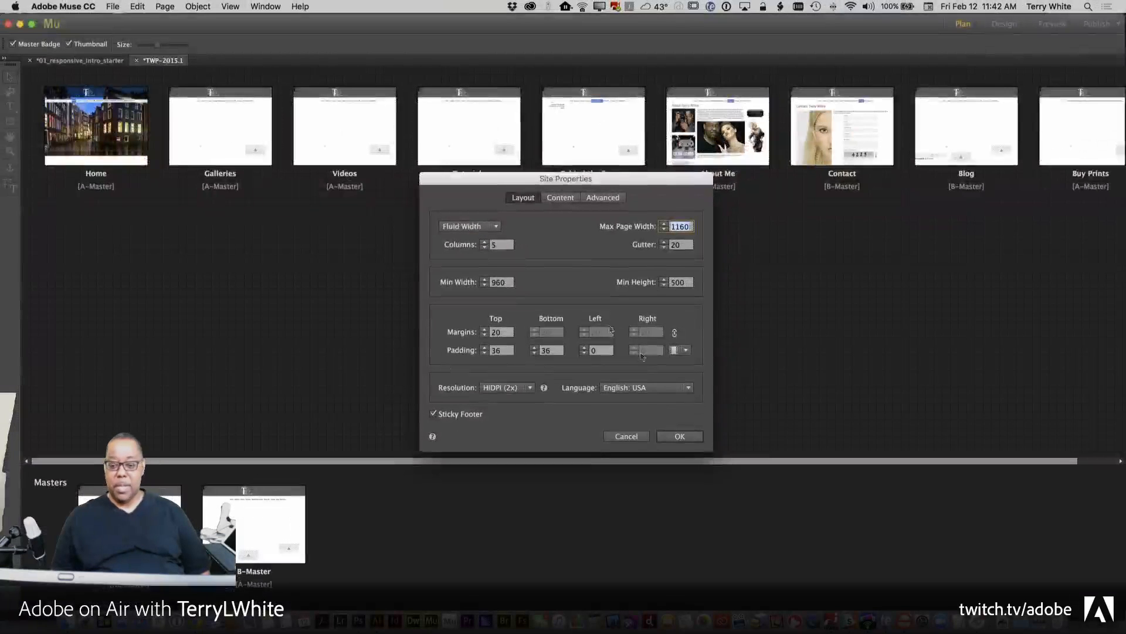
{"action": "left_click", "coordinate": [680, 435]}
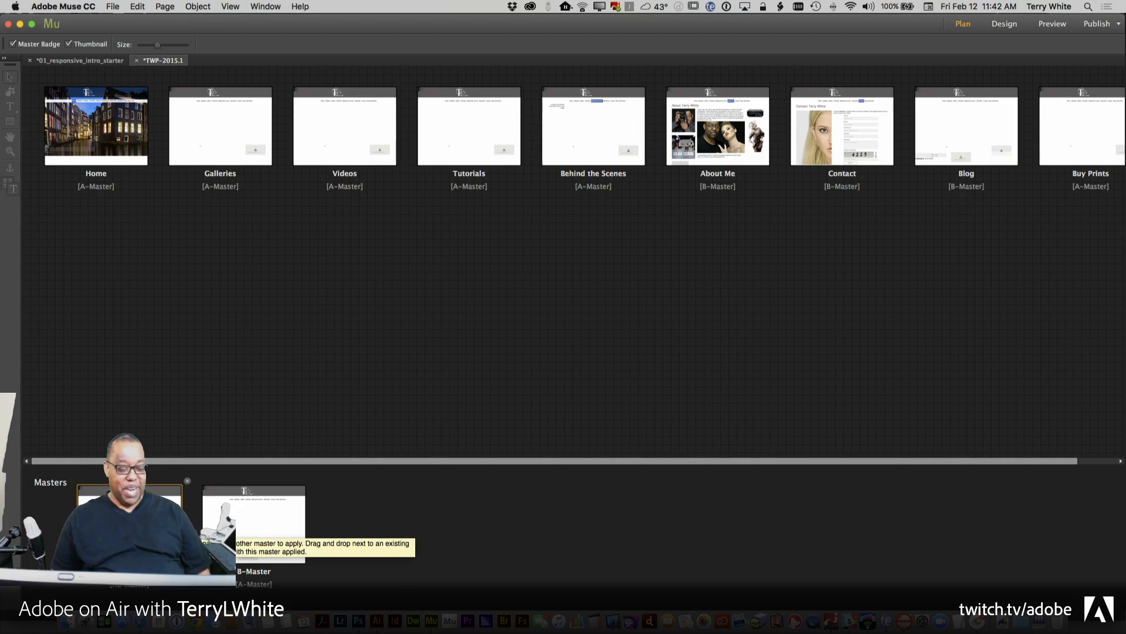
Open the A-Master page for design and delete the small dark logo image from its header.
{"action": "double_click", "coordinate": [130, 523]}
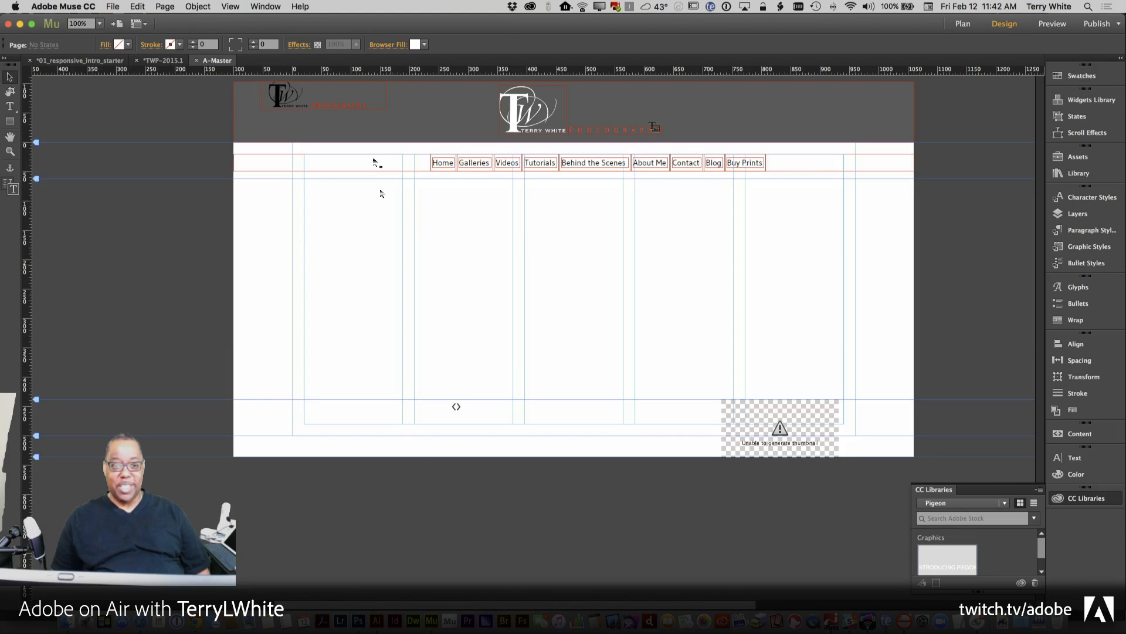
{"action": "left_click", "coordinate": [328, 101]}
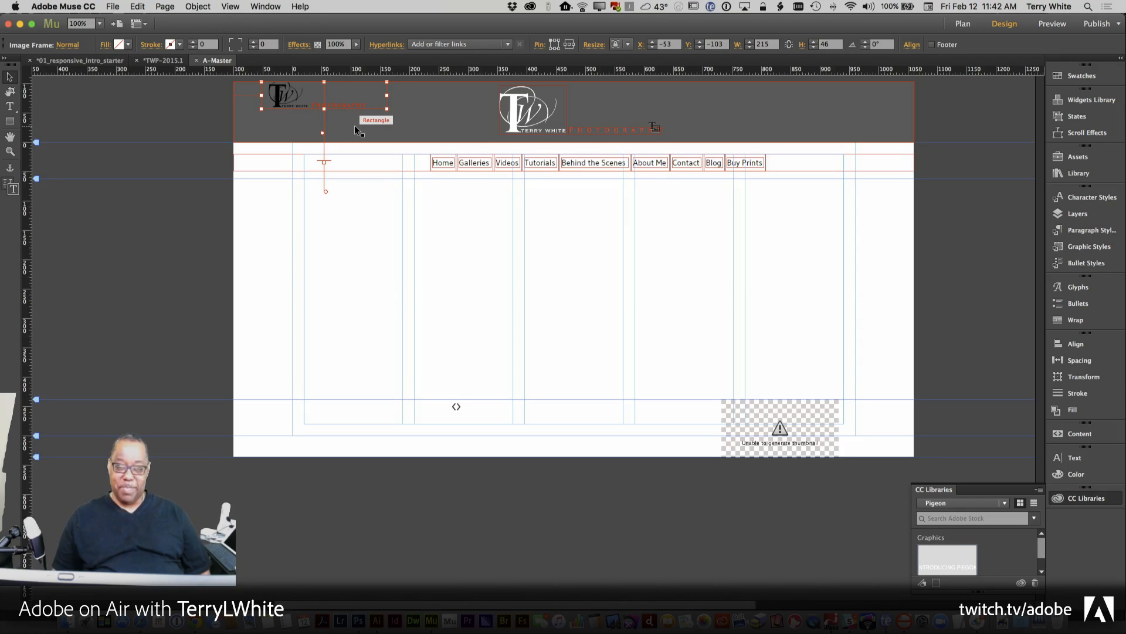
{"action": "key", "text": "Delete"}
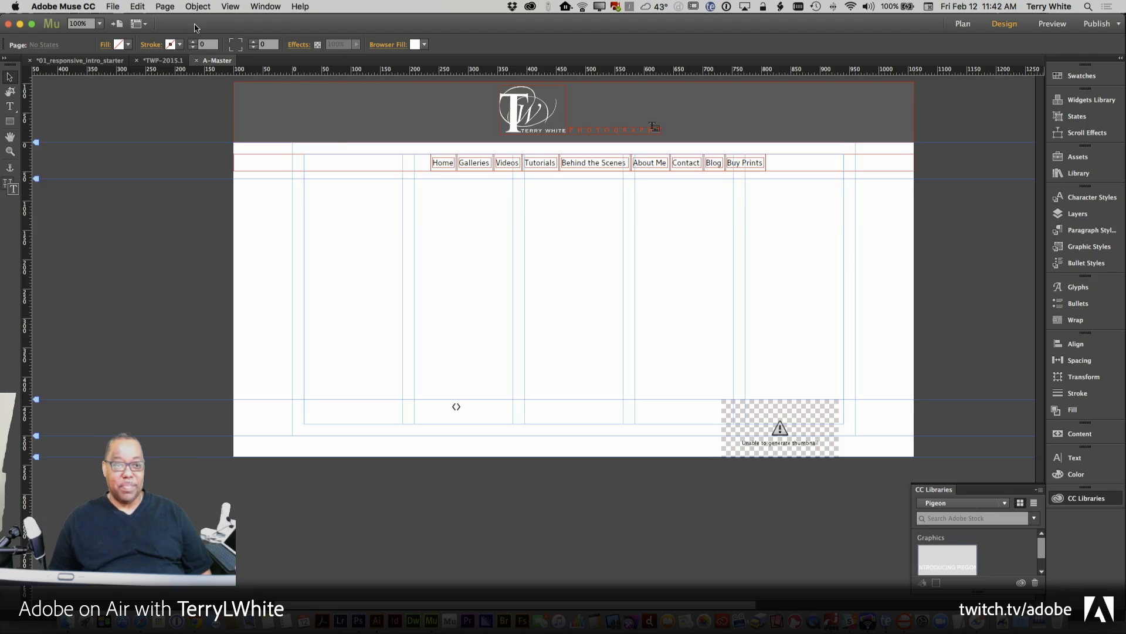
Show the breakpoints on A-Master and make the page Fluid Width, accepting that its scroll effects are disabled.
{"action": "left_click", "coordinate": [197, 6]}
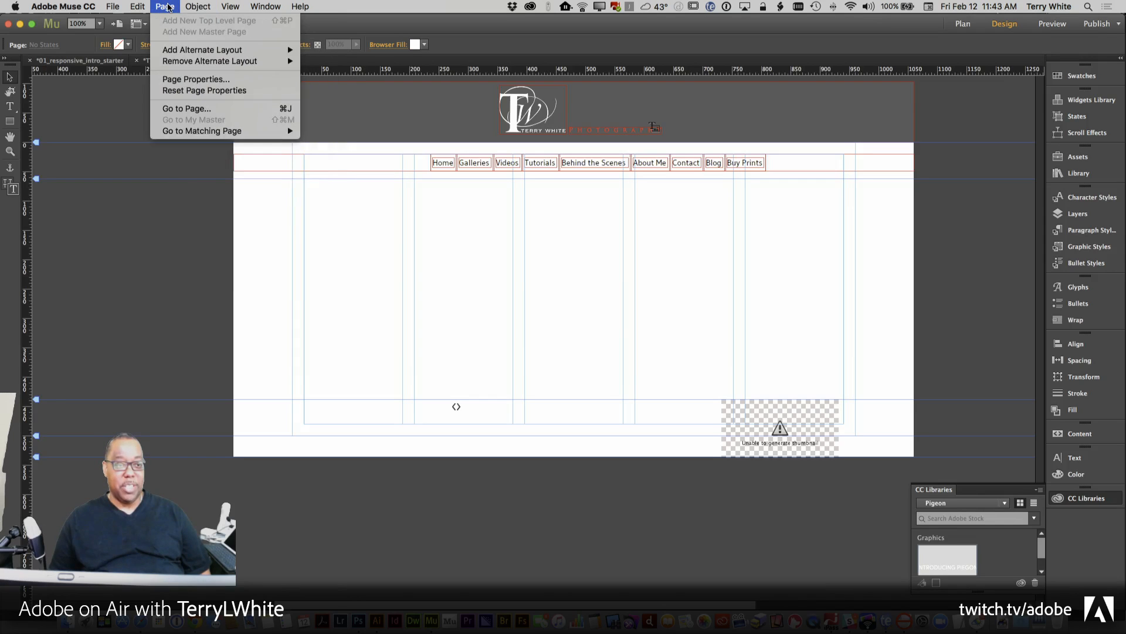
{"action": "mouse_move", "coordinate": [231, 6]}
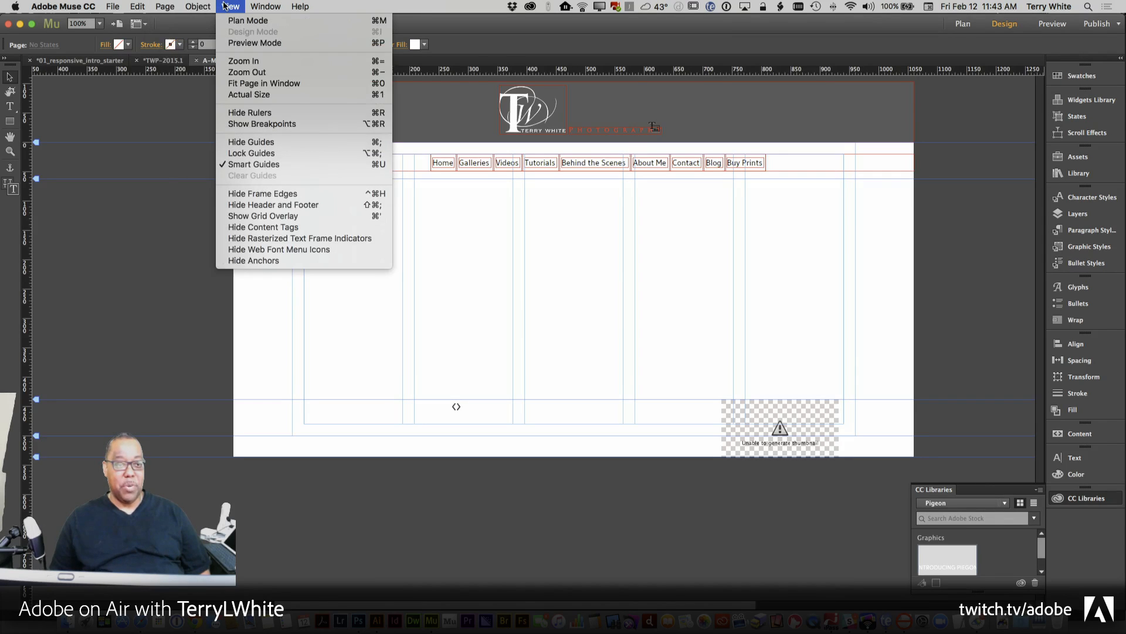
{"action": "left_click", "coordinate": [256, 124]}
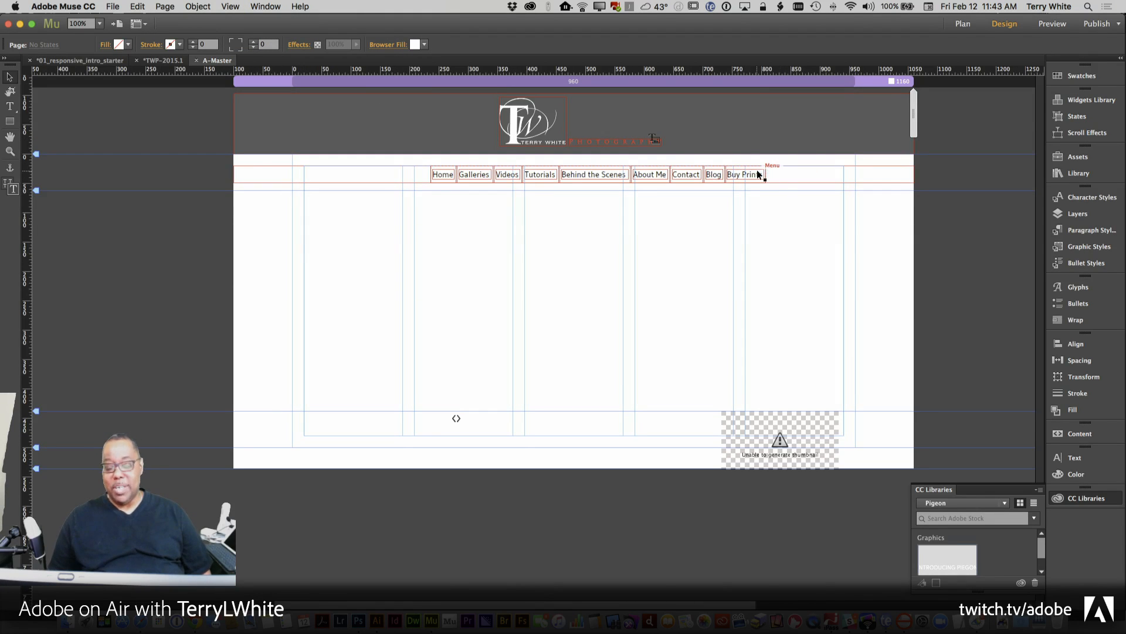
{"action": "right_click", "coordinate": [732, 86]}
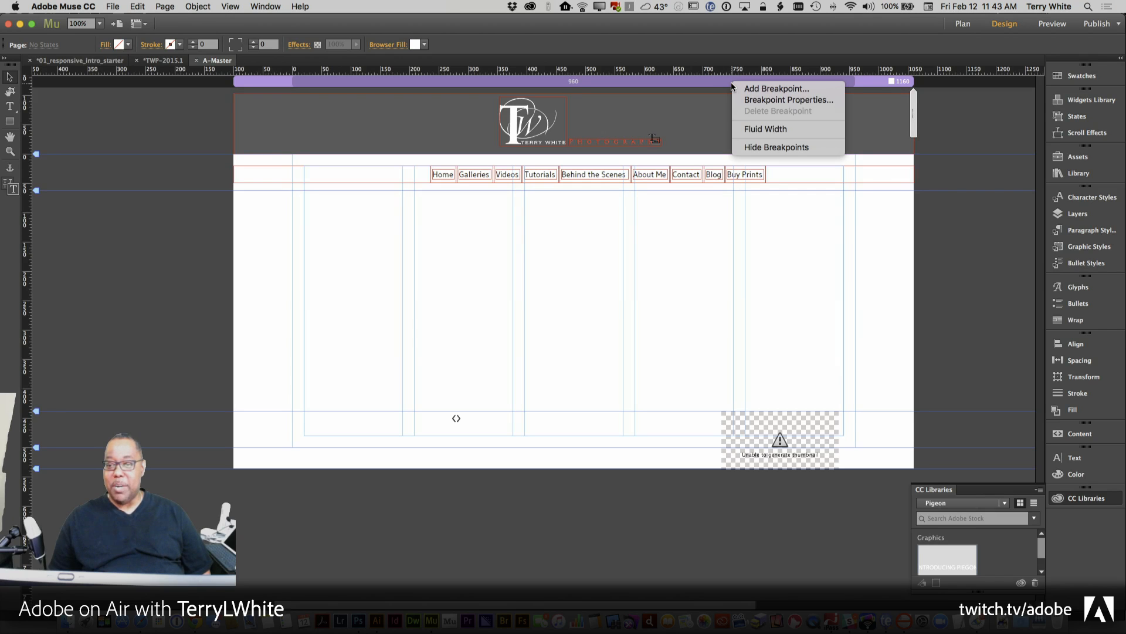
{"action": "left_click", "coordinate": [741, 128]}
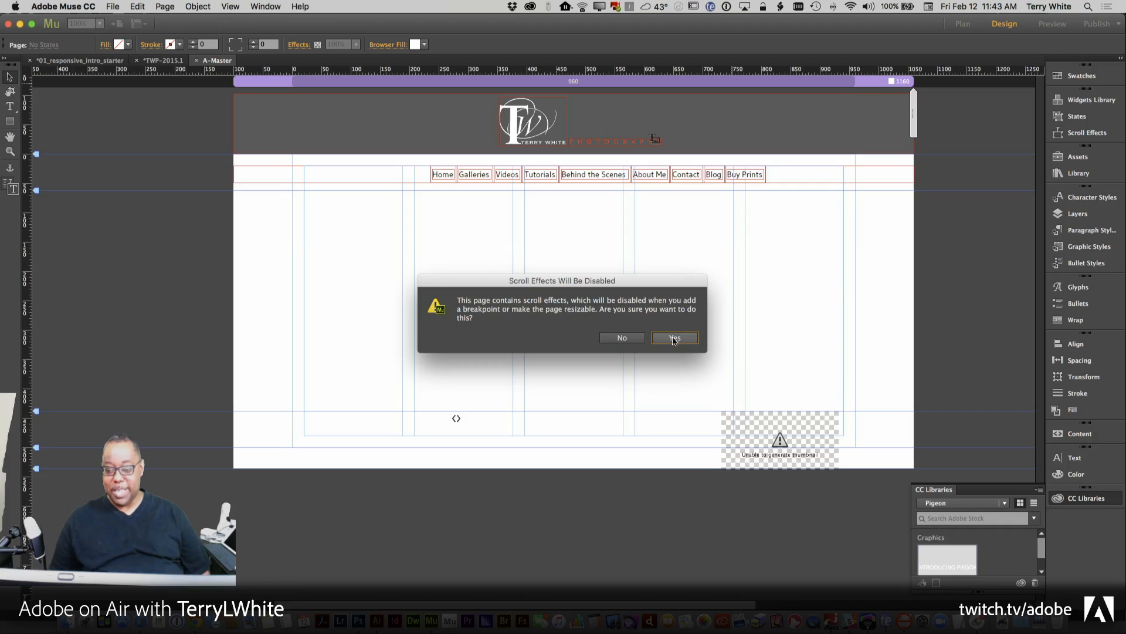
{"action": "left_click", "coordinate": [675, 338]}
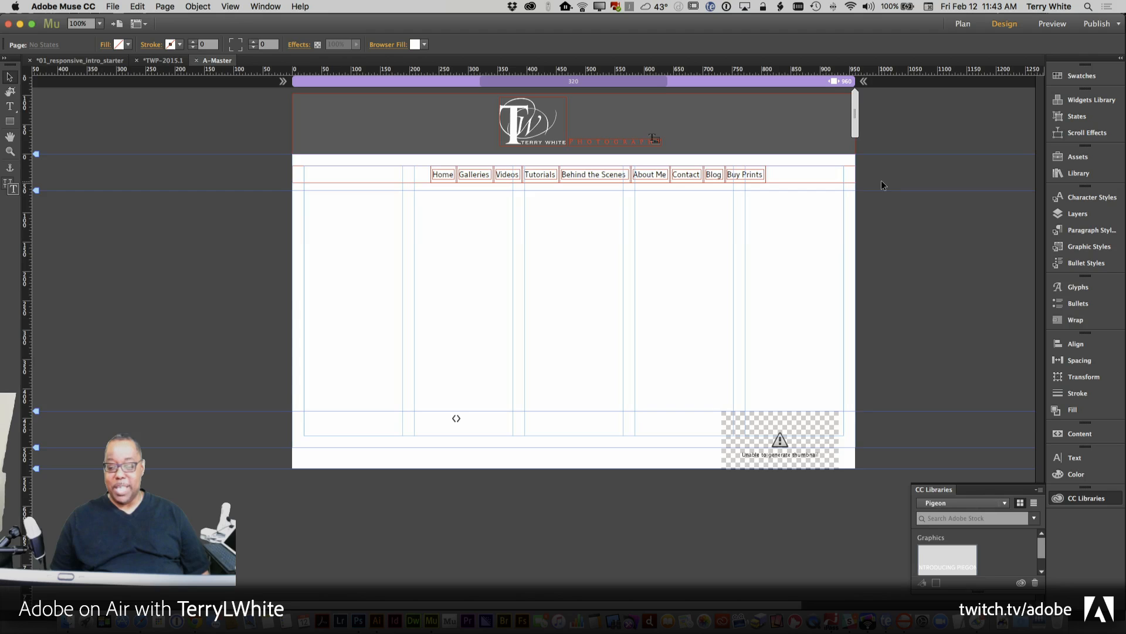
Inspect the HTML code embedded in the footer and the Disable Right Click item's options without changing anything.
{"action": "left_click", "coordinate": [754, 418]}
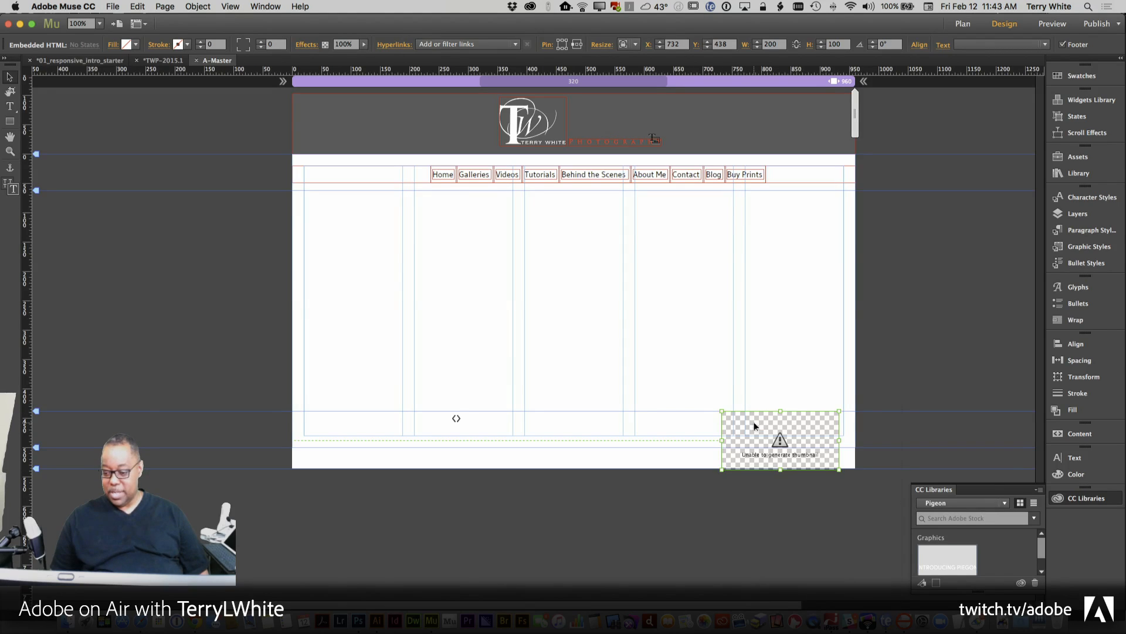
{"action": "right_click", "coordinate": [755, 426]}
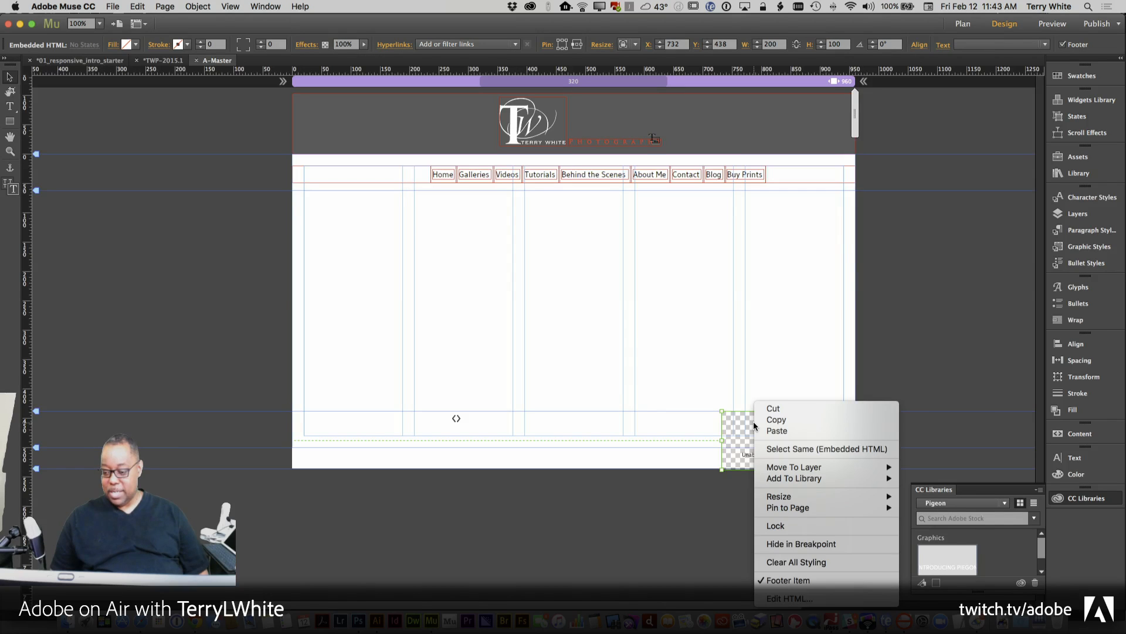
{"action": "left_click", "coordinate": [782, 599]}
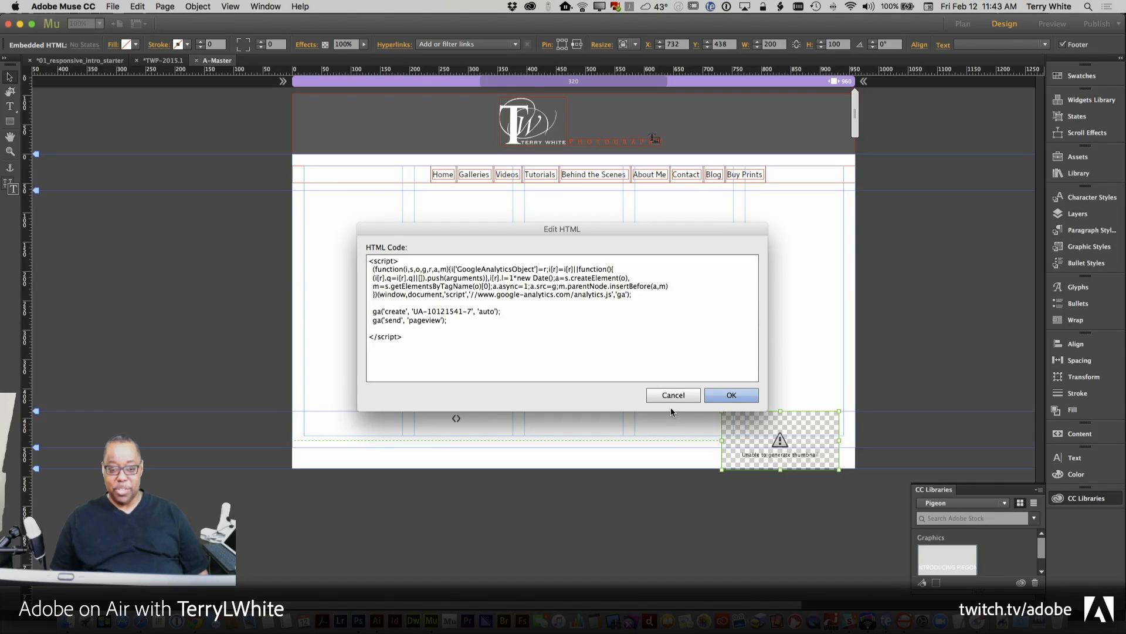
{"action": "left_click", "coordinate": [667, 396]}
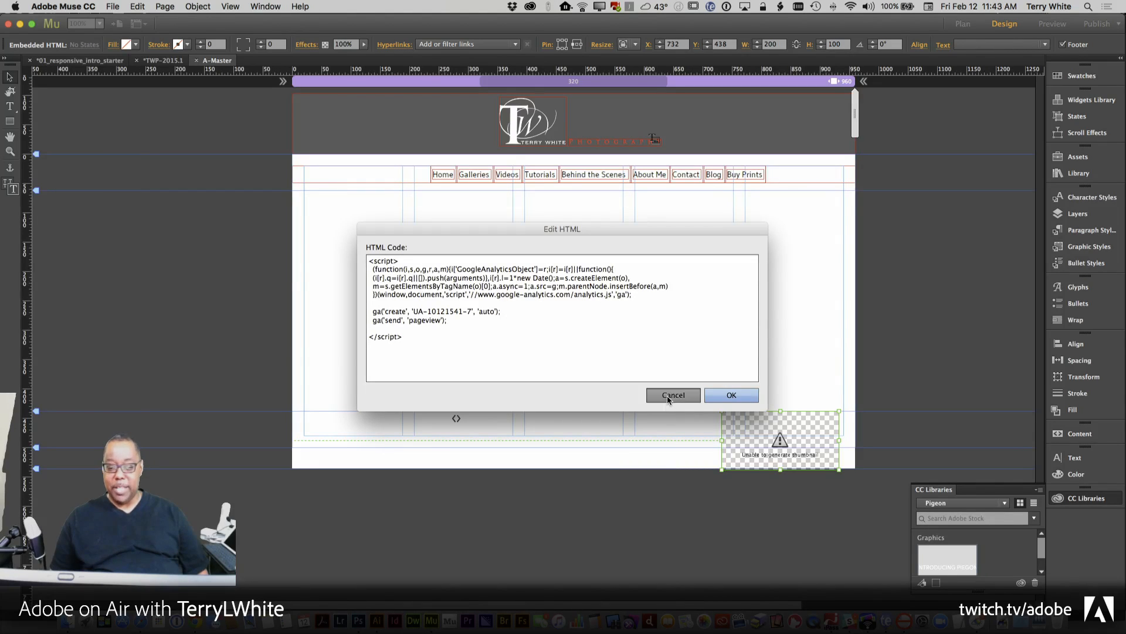
{"action": "left_click", "coordinate": [453, 419]}
{"action": "right_click", "coordinate": [453, 418]}
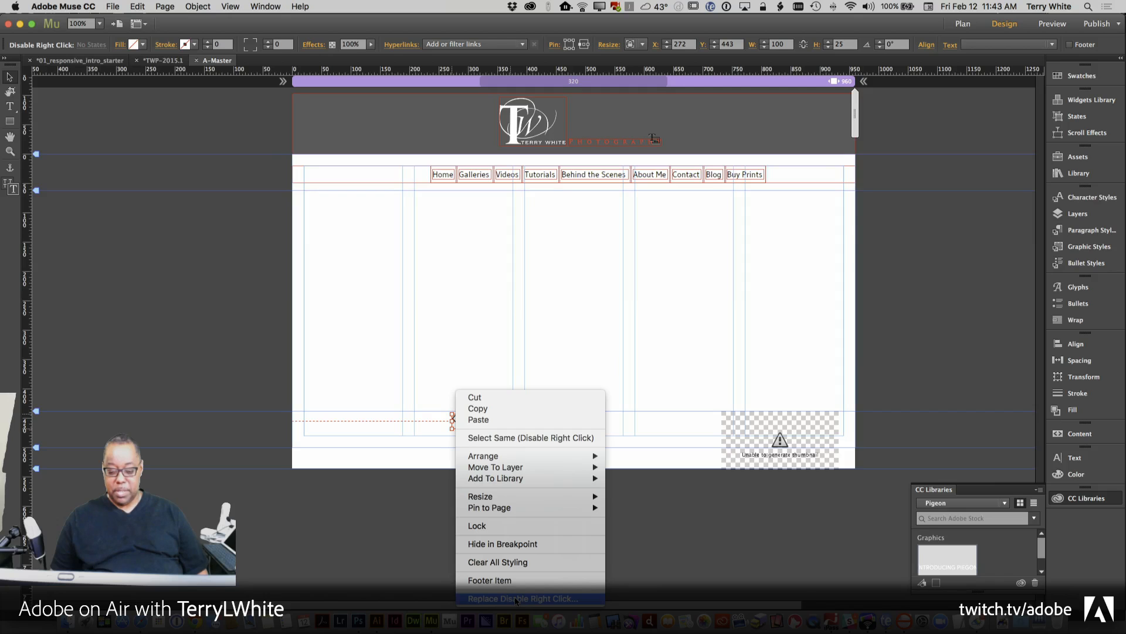
{"action": "left_click", "coordinate": [647, 569]}
Move the embedded HTML block to the footer's middle, pin it to the browser center, and test a slightly wider browser width.
{"action": "left_click", "coordinate": [754, 434]}
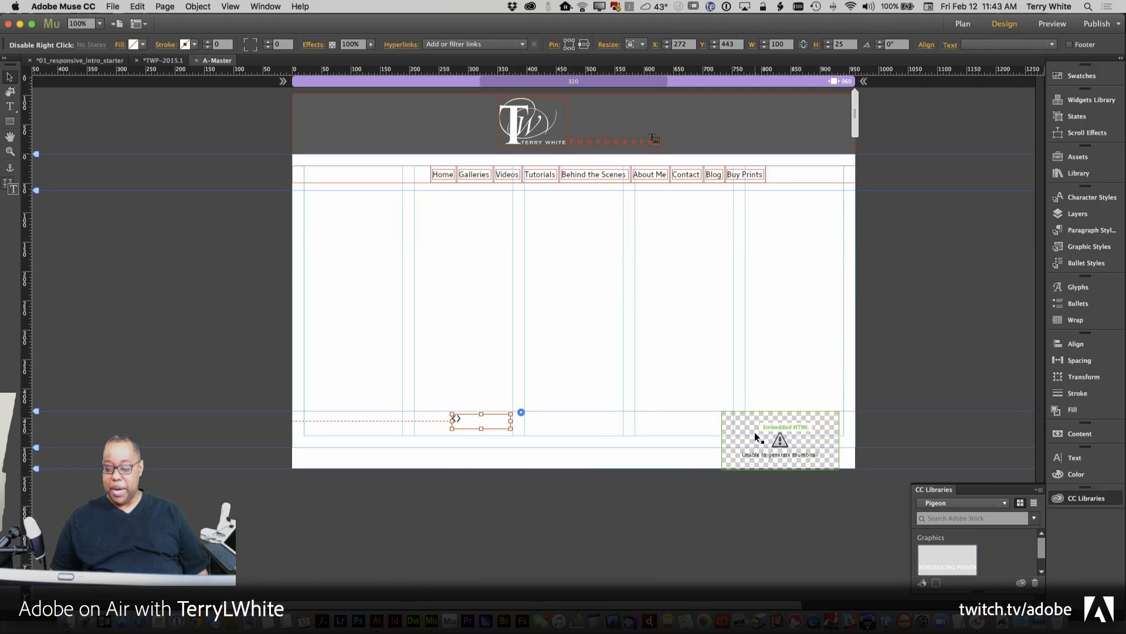
{"action": "left_click_drag", "start_coordinate": [755, 437], "coordinate": [545, 437]}
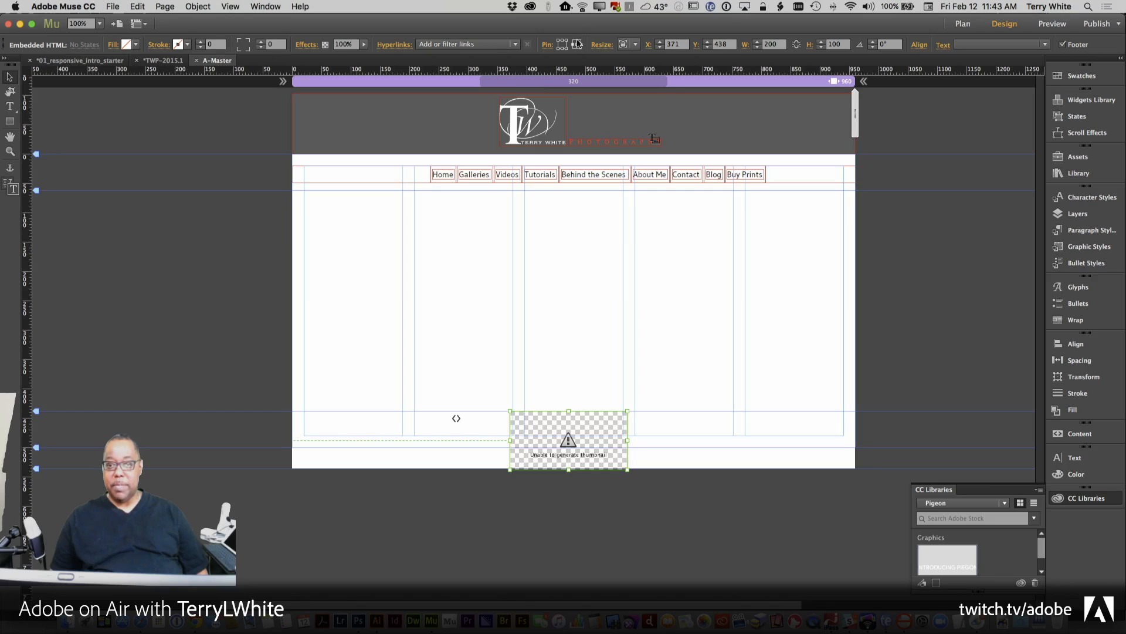
{"action": "left_click", "coordinate": [944, 175]}
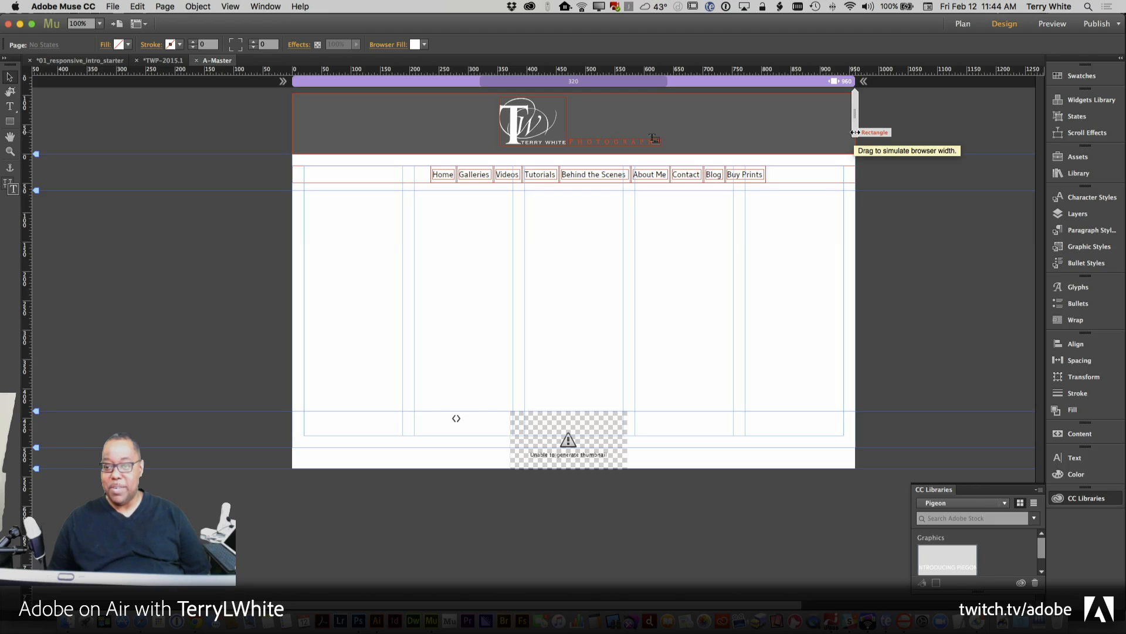
{"action": "mouse_move", "coordinate": [855, 133]}
{"action": "left_mouse_down"}
{"action": "mouse_move", "coordinate": [820, 141]}
{"action": "mouse_move", "coordinate": [867, 140]}
{"action": "left_mouse_up"}
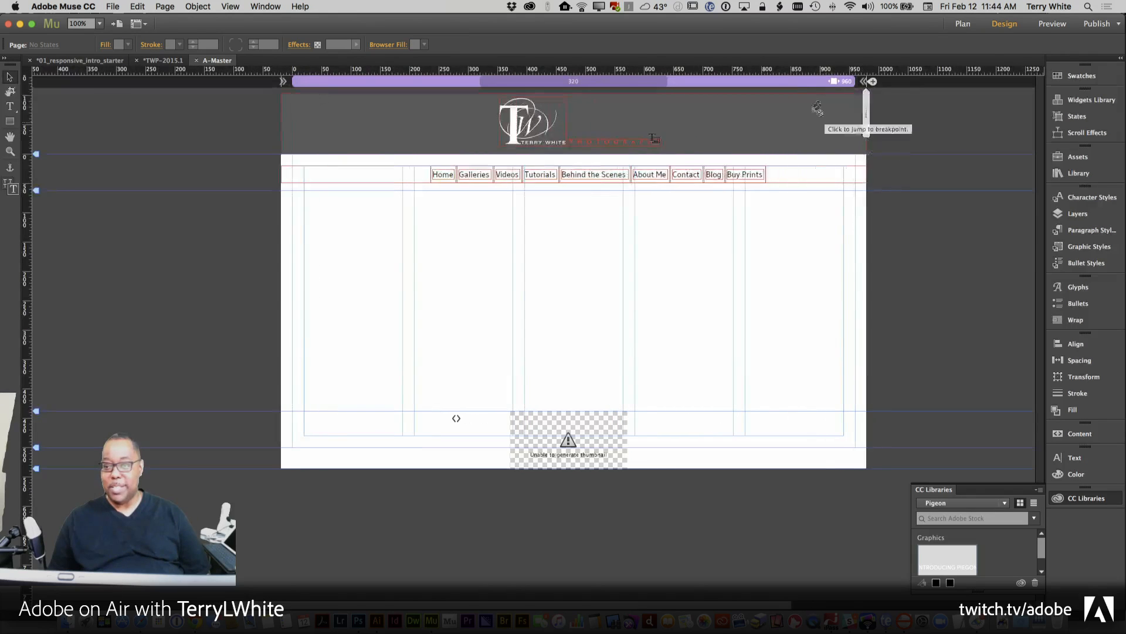
{"action": "left_click", "coordinate": [791, 83]}
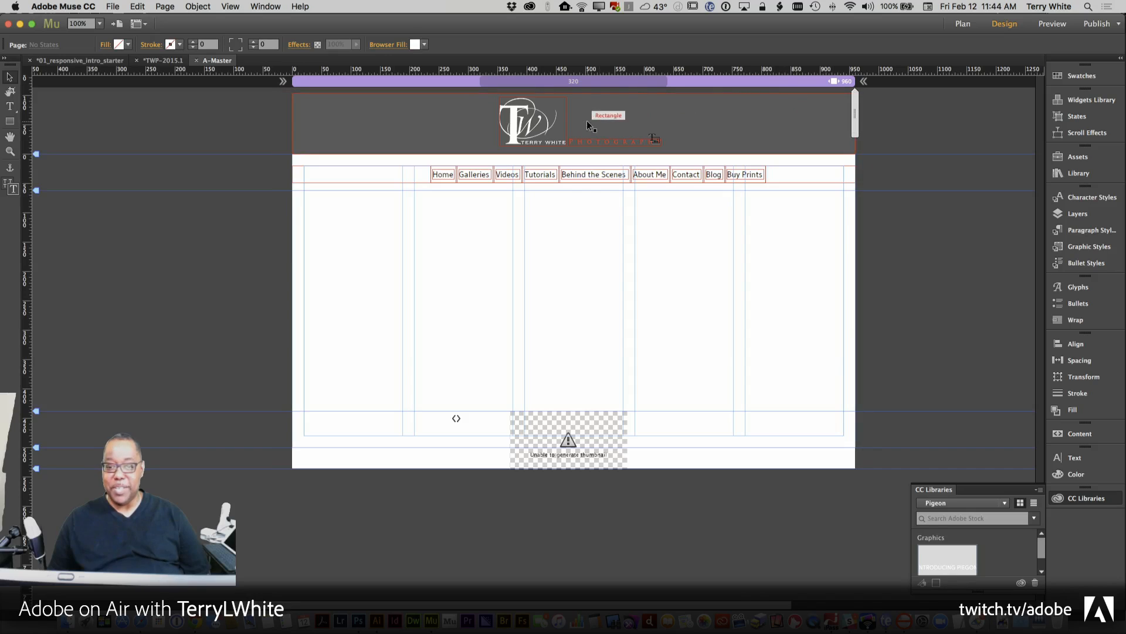
Pin the header logo, the Photography text frame and the navigation menu to the center of the browser.
{"action": "left_click", "coordinate": [564, 131]}
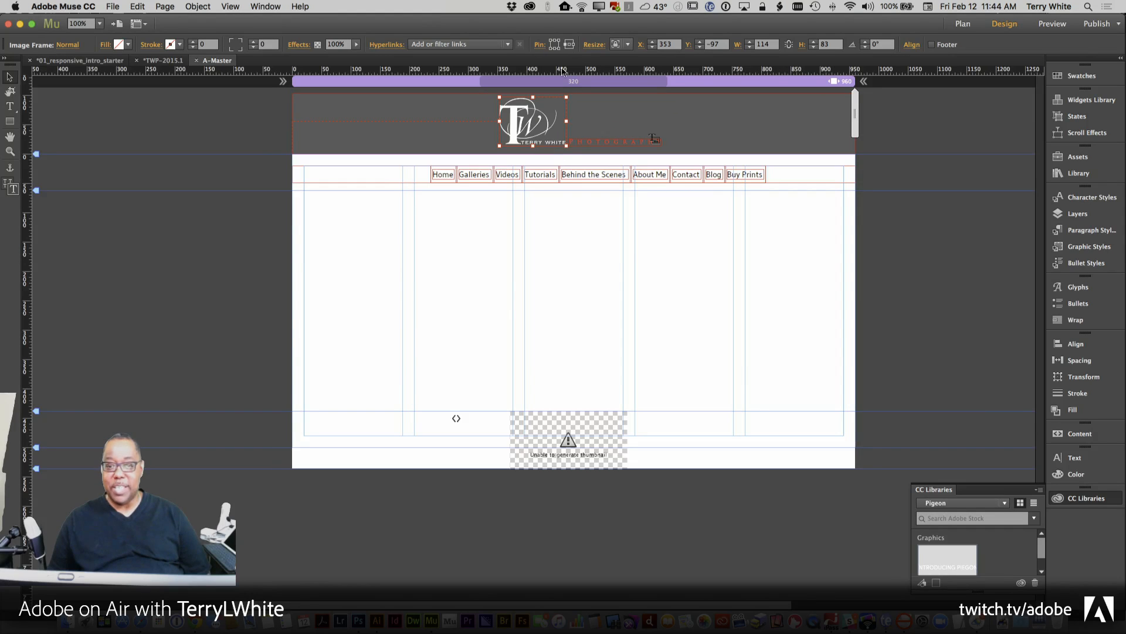
{"action": "left_click", "coordinate": [595, 142]}
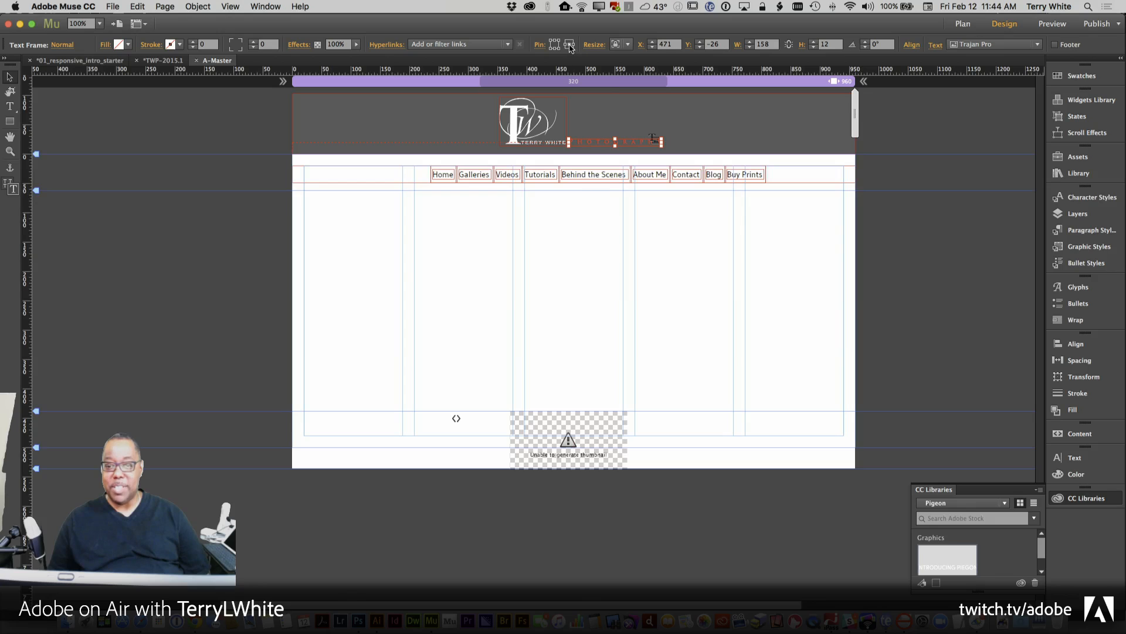
{"action": "left_click", "coordinate": [413, 175]}
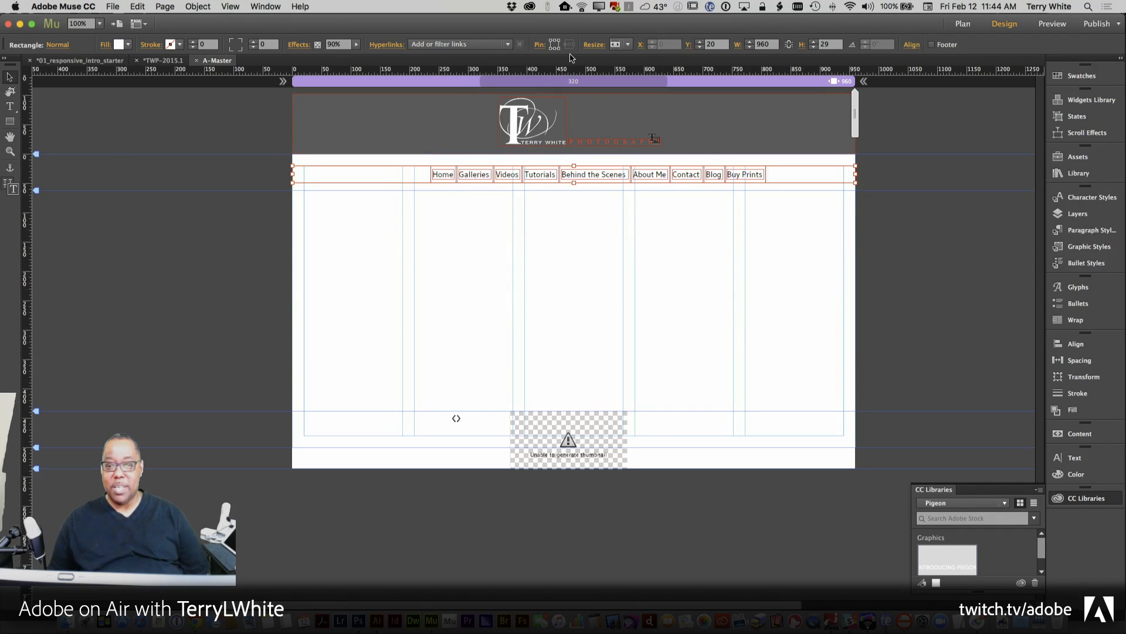
{"action": "left_click", "coordinate": [627, 44]}
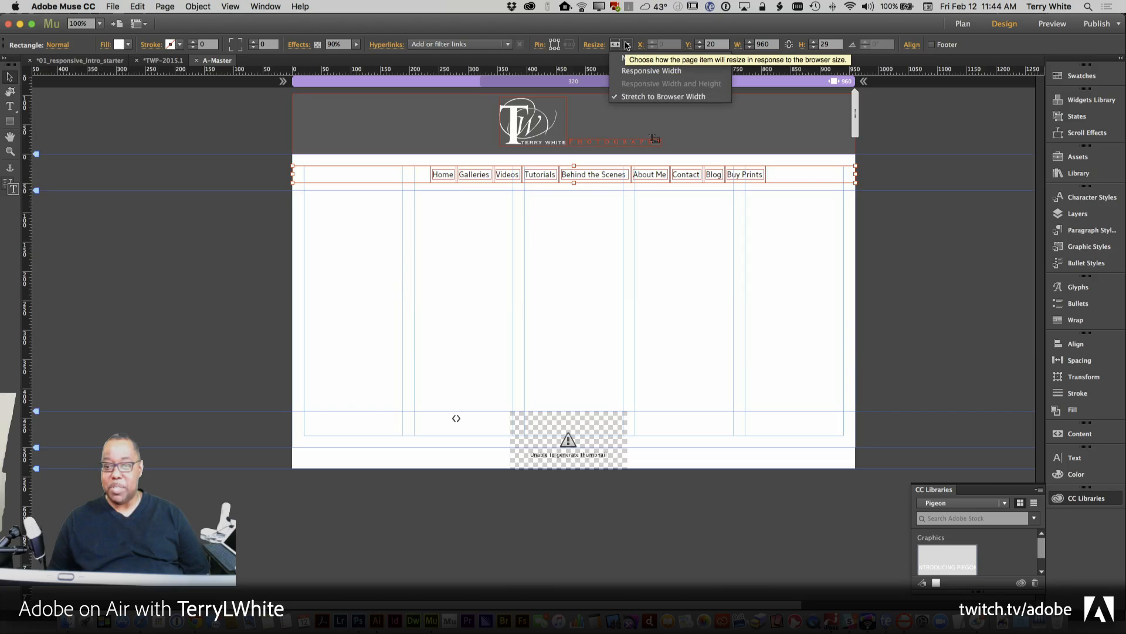
{"action": "left_click", "coordinate": [627, 45]}
{"action": "left_click", "coordinate": [477, 172]}
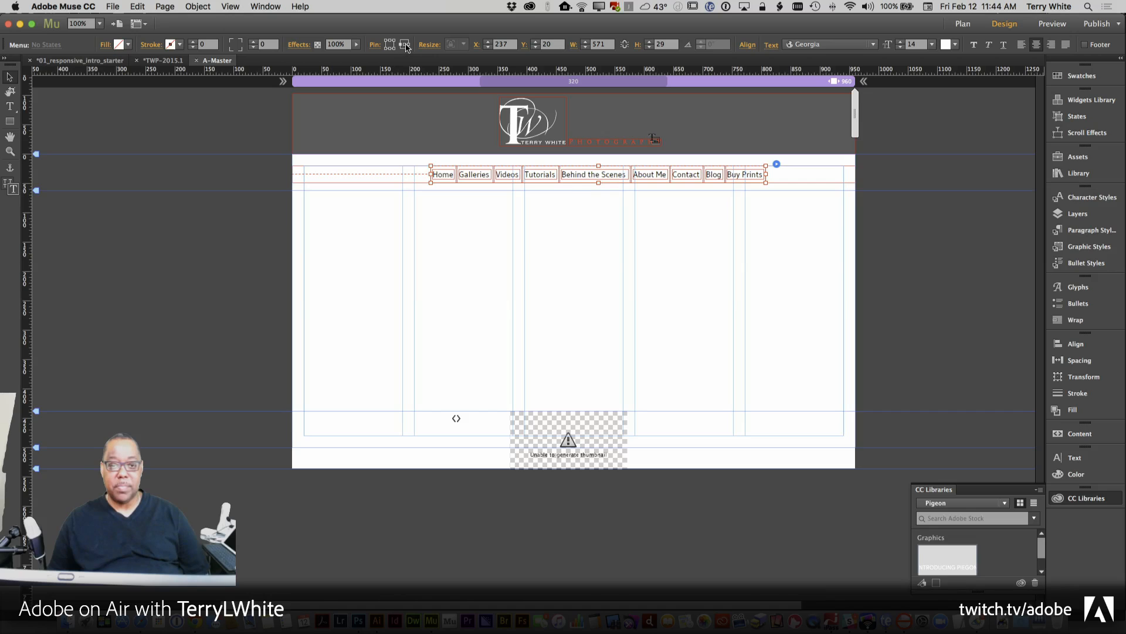
Preview the master page at narrower and wider simulated browser widths.
{"action": "left_click", "coordinate": [945, 189]}
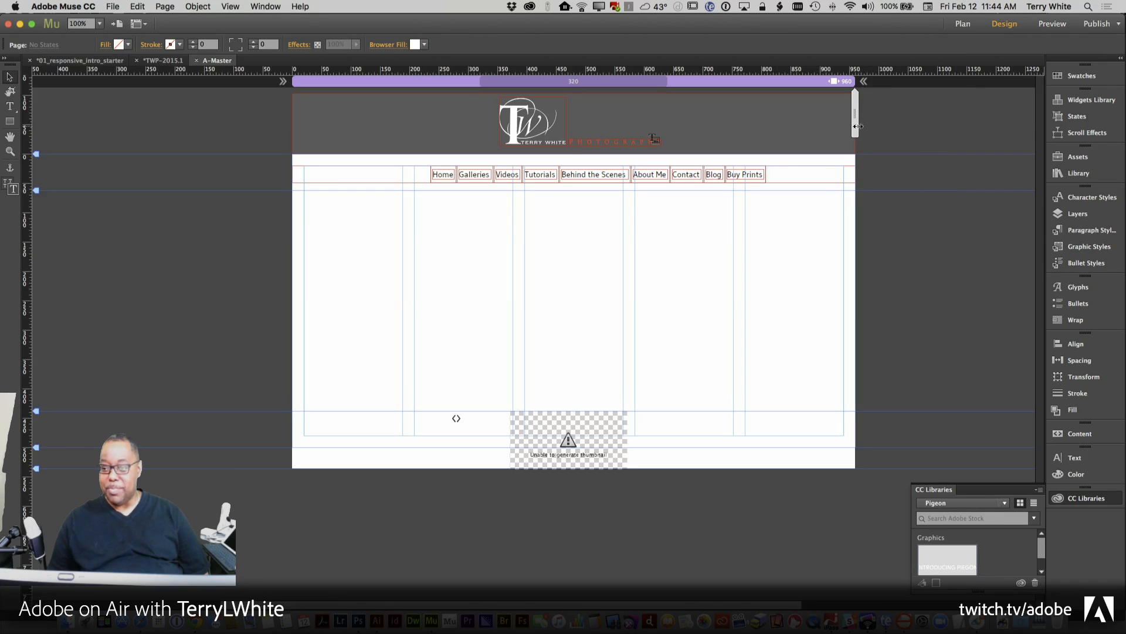
{"action": "left_click_drag", "start_coordinate": [855, 126], "coordinate": [772, 146]}
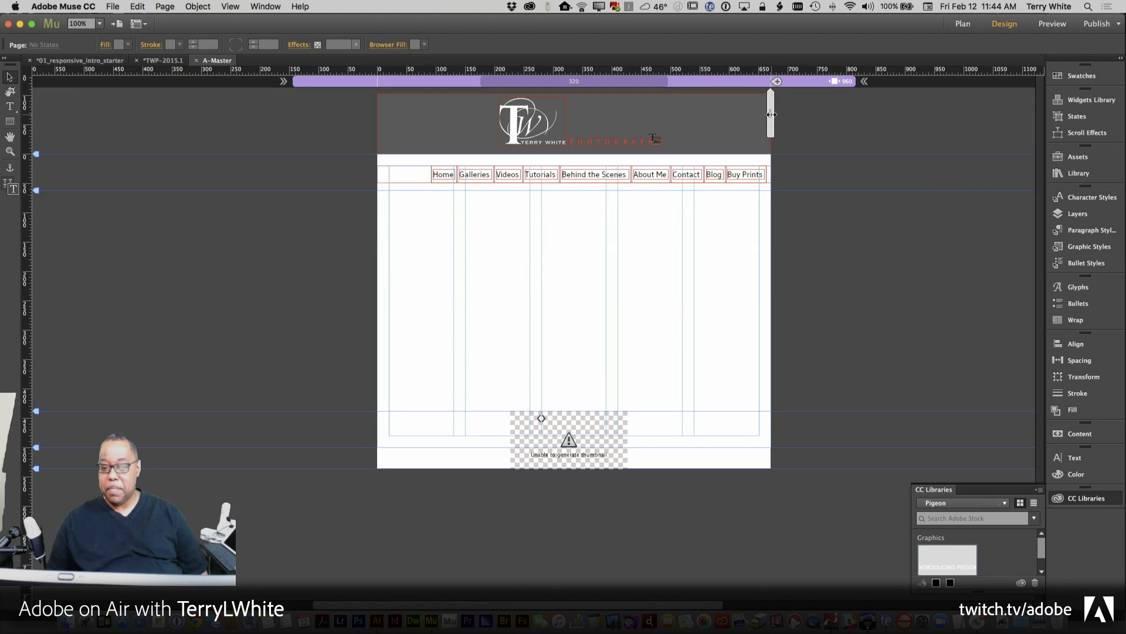
{"action": "left_click_drag", "start_coordinate": [774, 114], "coordinate": [879, 114]}
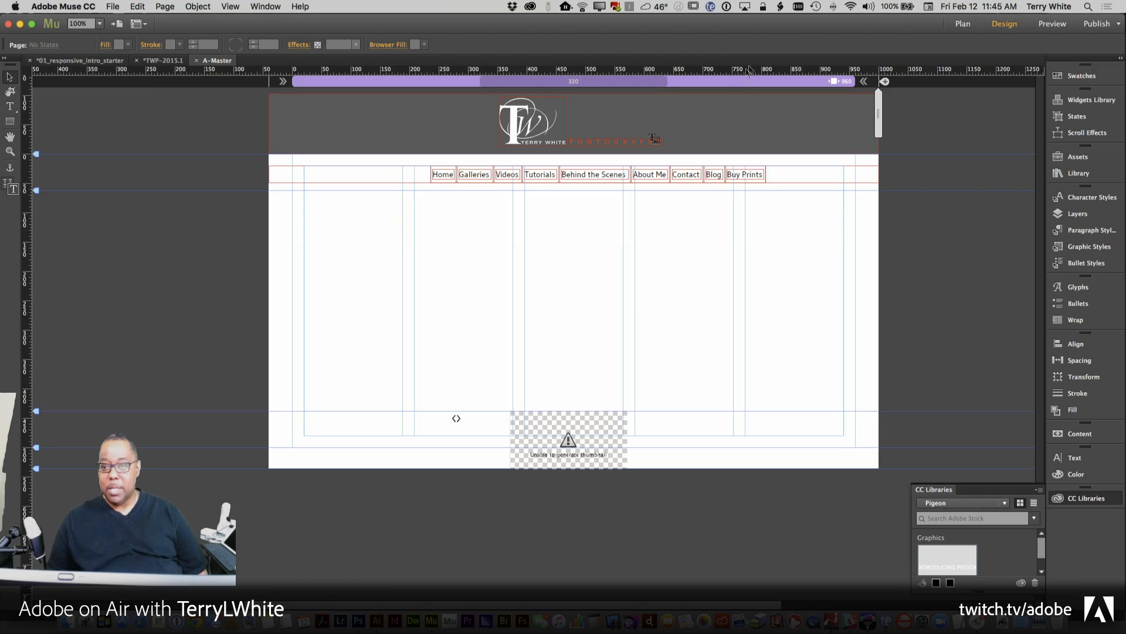
Align the navigation menu horizontally to the center of its full-width background rectangle.
{"action": "left_click", "coordinate": [434, 182]}
{"action": "left_click", "coordinate": [447, 173]}
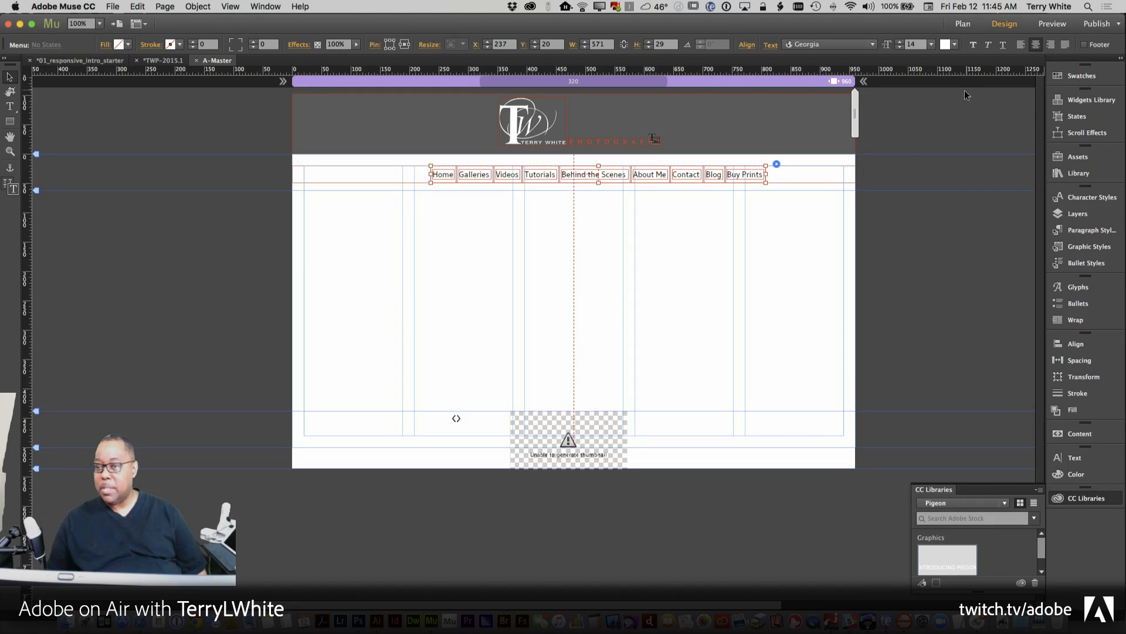
{"action": "left_click", "coordinate": [815, 175], "text": "shift"}
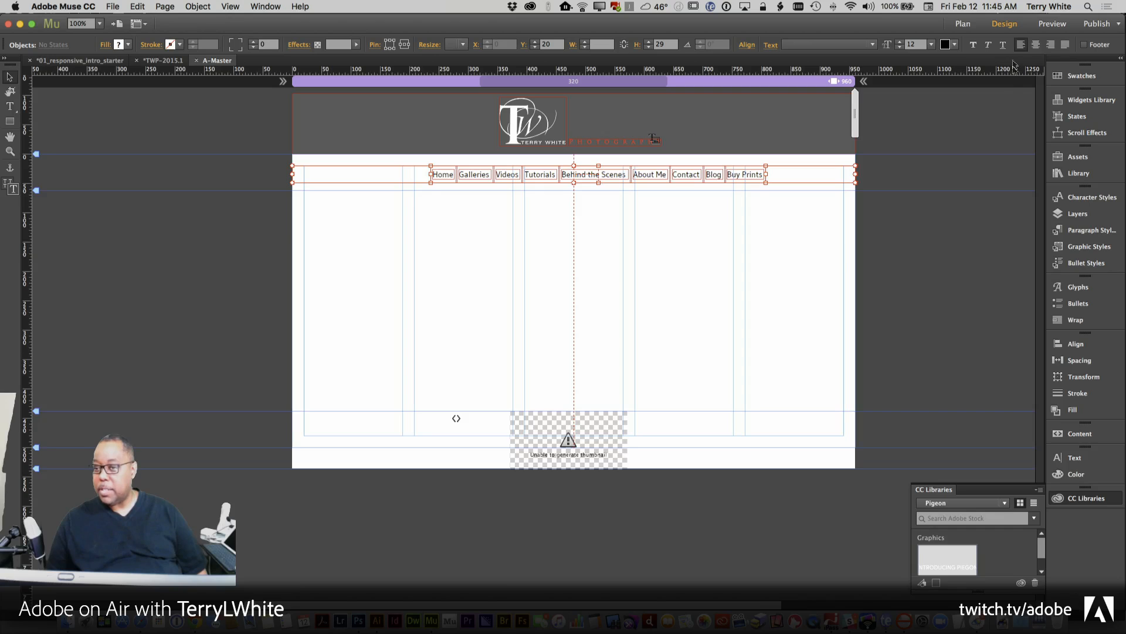
{"action": "left_click", "coordinate": [748, 46]}
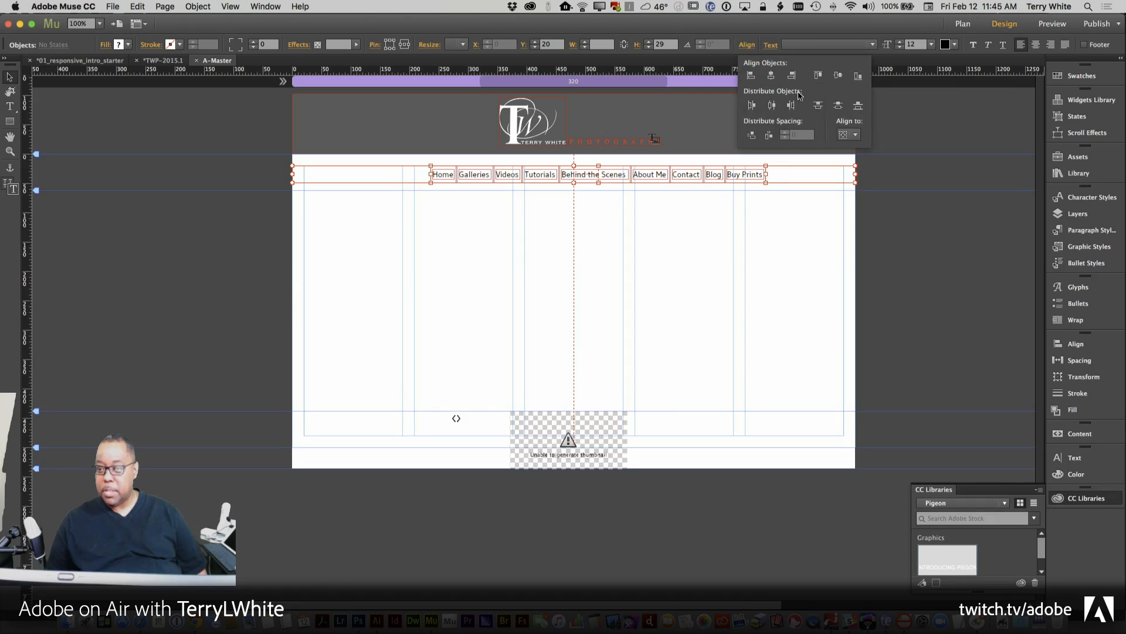
{"action": "left_click", "coordinate": [771, 76]}
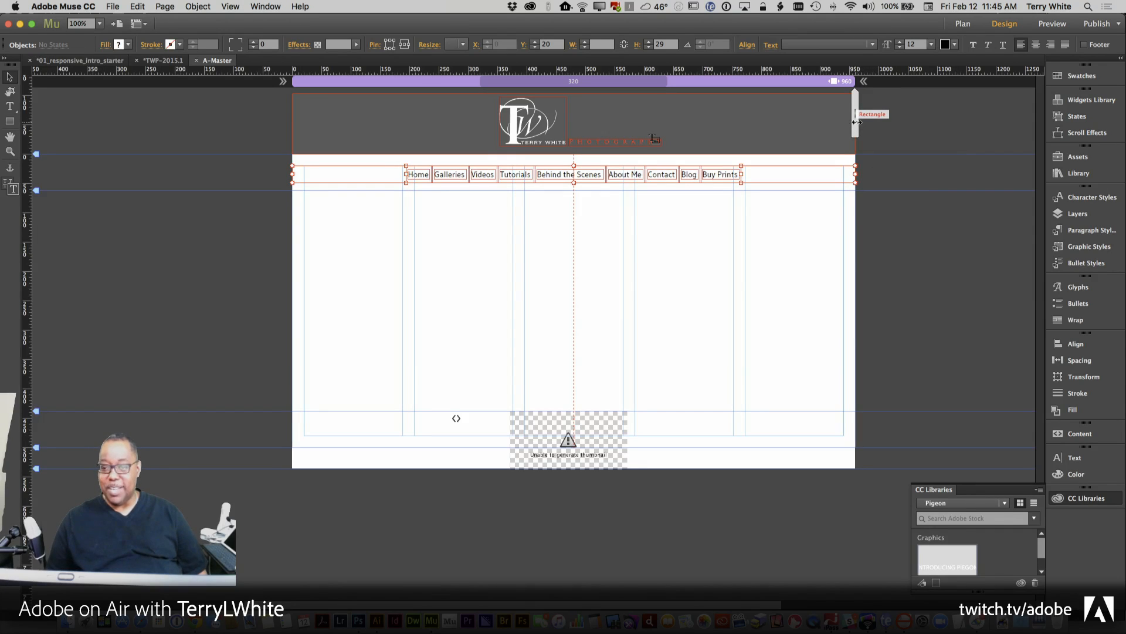
Narrow the simulated browser until the page edges nearly reach the navigation menu and add a breakpoint at 602 px.
{"action": "left_click", "coordinate": [836, 125]}
{"action": "left_click_drag", "start_coordinate": [854, 126], "coordinate": [751, 136]}
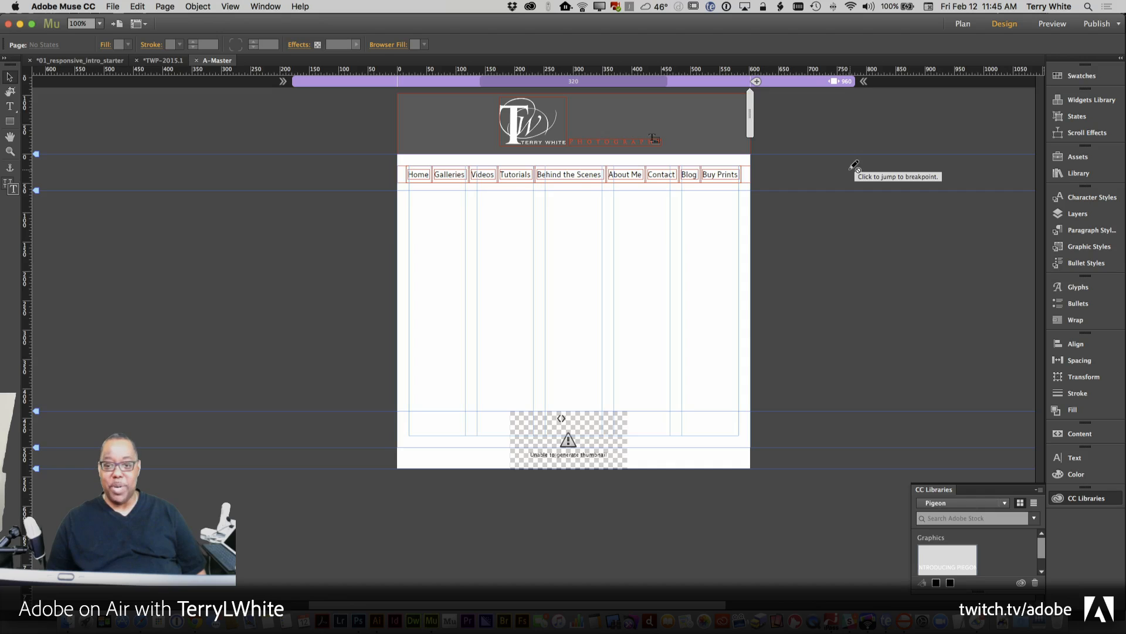
{"action": "left_click", "coordinate": [757, 83]}
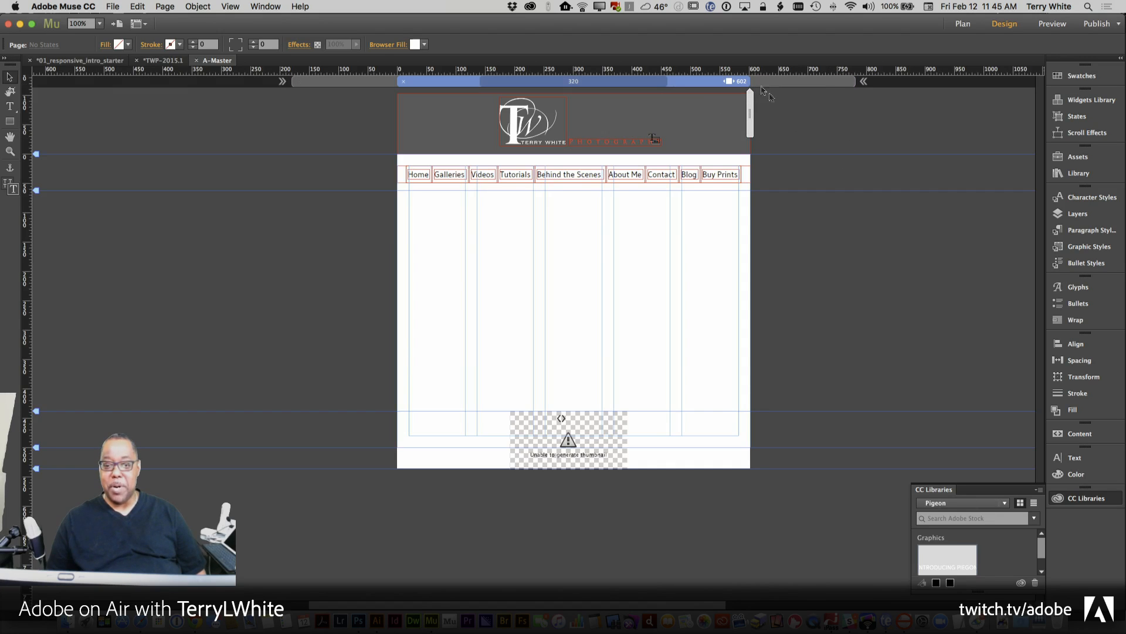
Hide the navigation menu and its background rectangle in the 602 px breakpoint.
{"action": "left_click", "coordinate": [714, 177]}
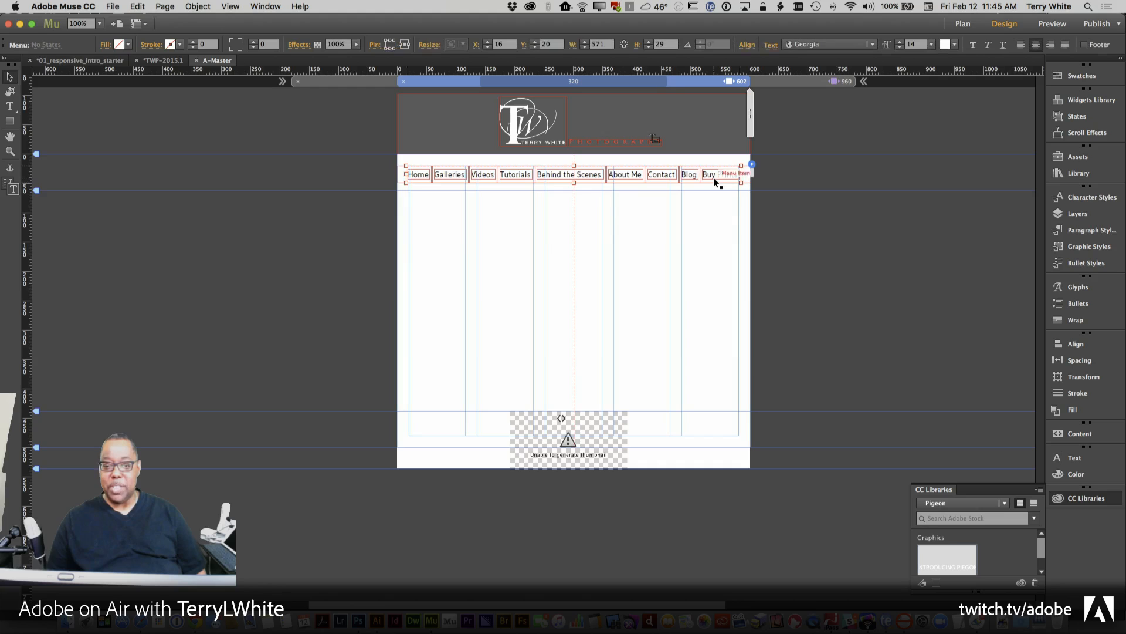
{"action": "right_click", "coordinate": [665, 179]}
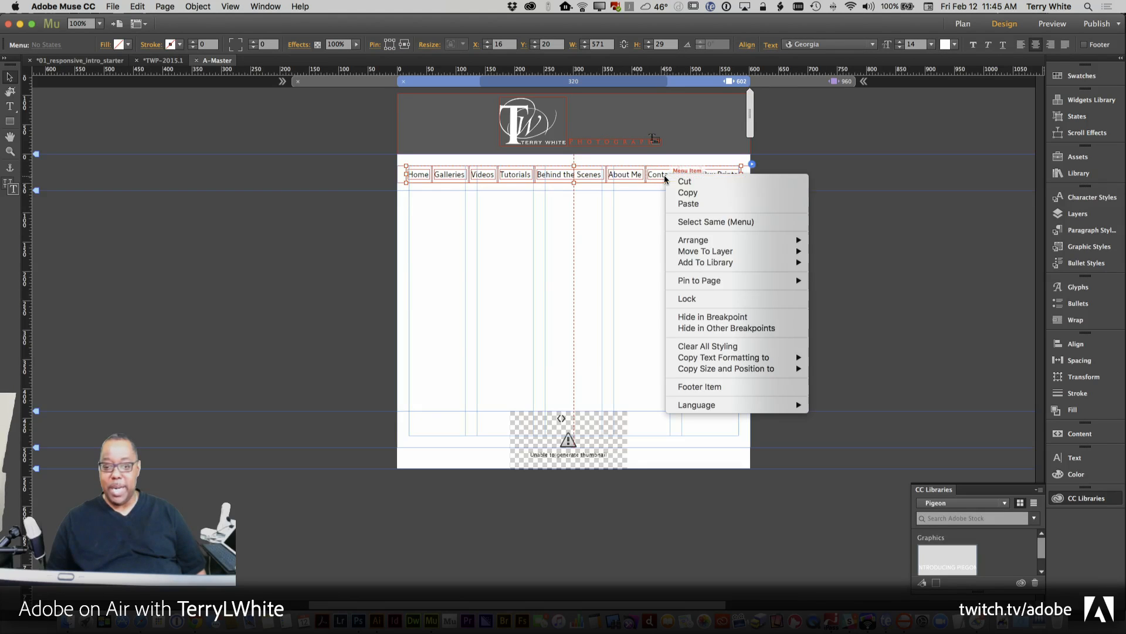
{"action": "left_click", "coordinate": [719, 317]}
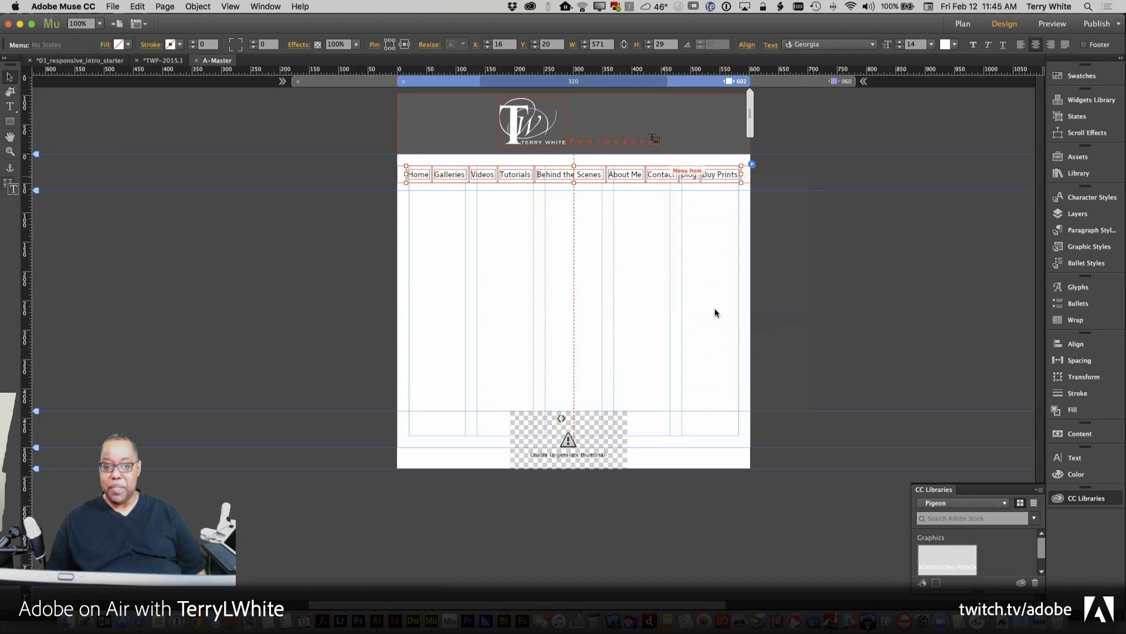
{"action": "left_click", "coordinate": [631, 176]}
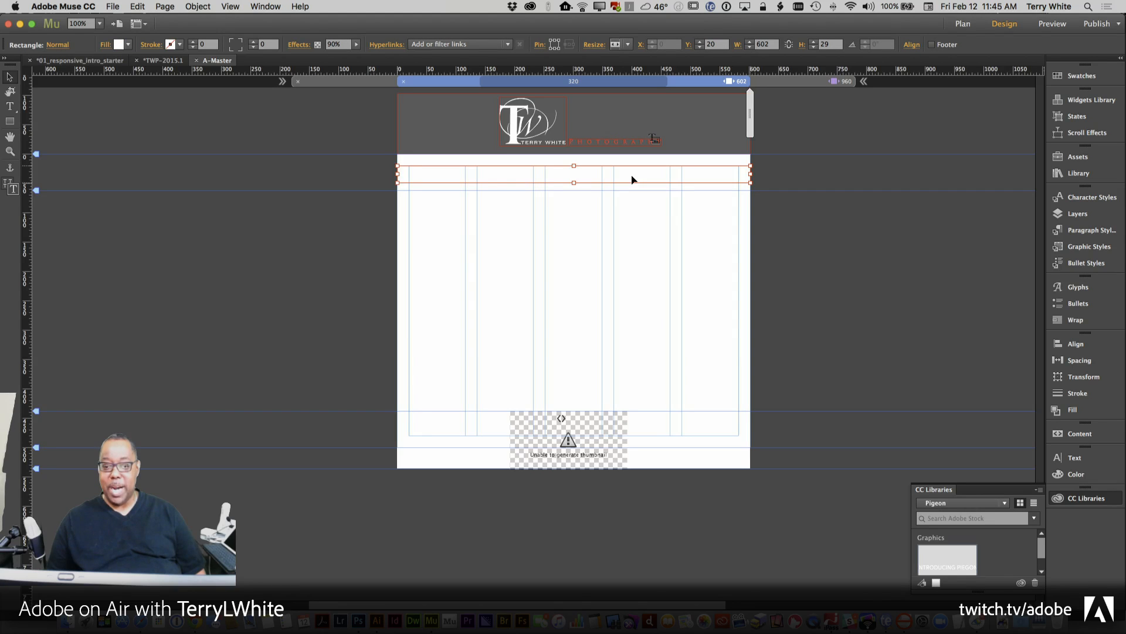
{"action": "right_click", "coordinate": [632, 179]}
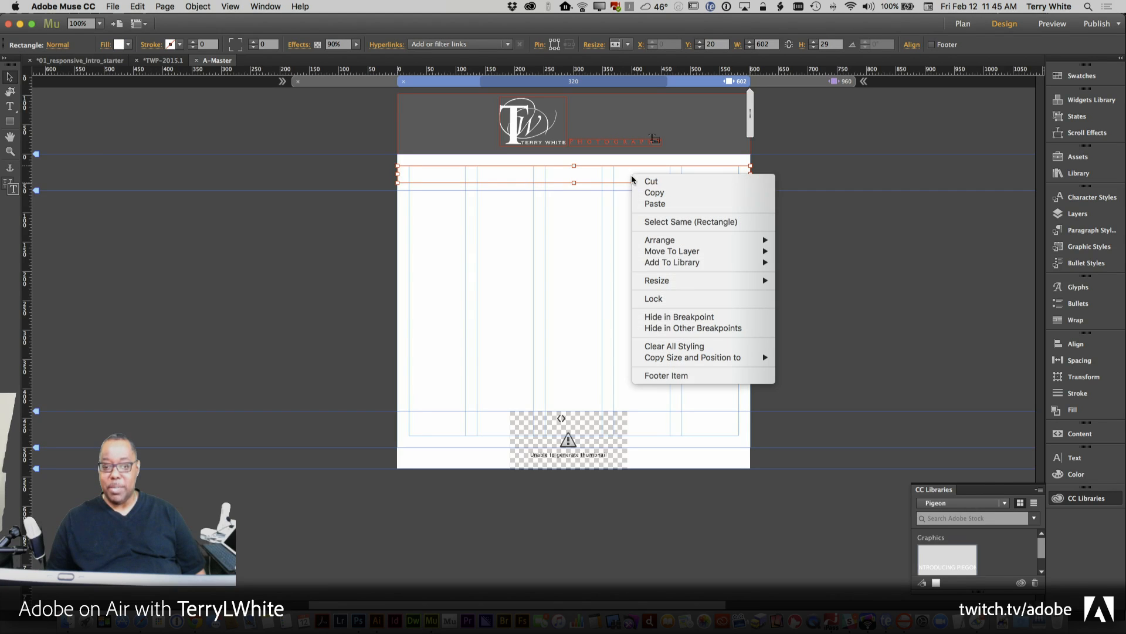
{"action": "left_click", "coordinate": [666, 320]}
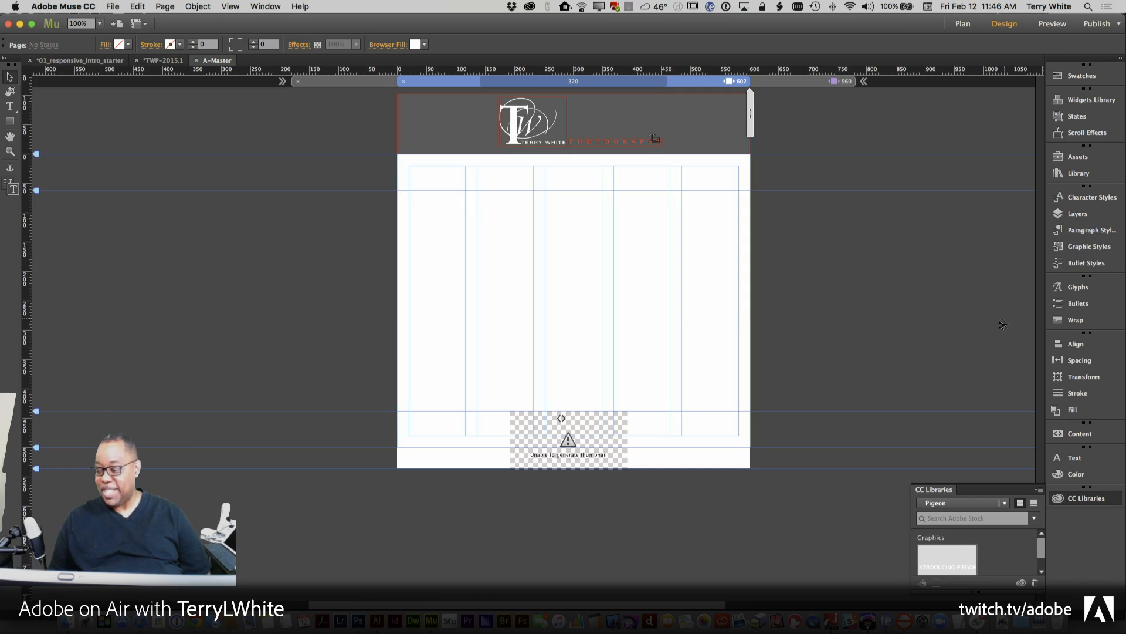
Draw a rectangle of about 29 × 26 px in the header's lower-right corner and fill it with 50% Grey.
{"action": "left_click", "coordinate": [10, 121]}
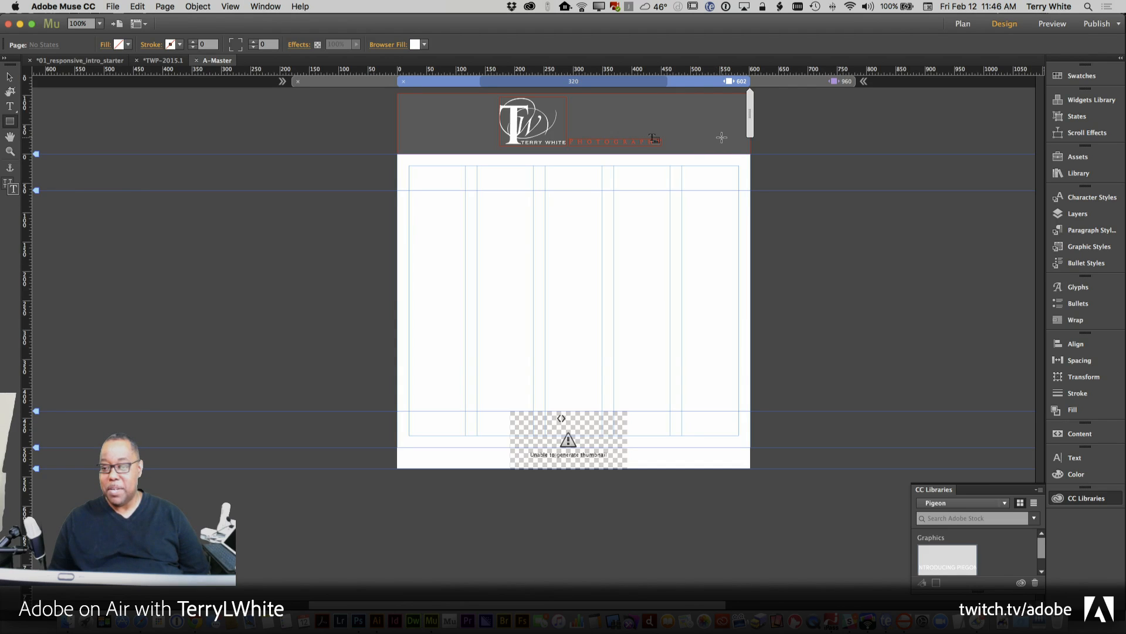
{"action": "left_click_drag", "start_coordinate": [721, 138], "coordinate": [739, 152]}
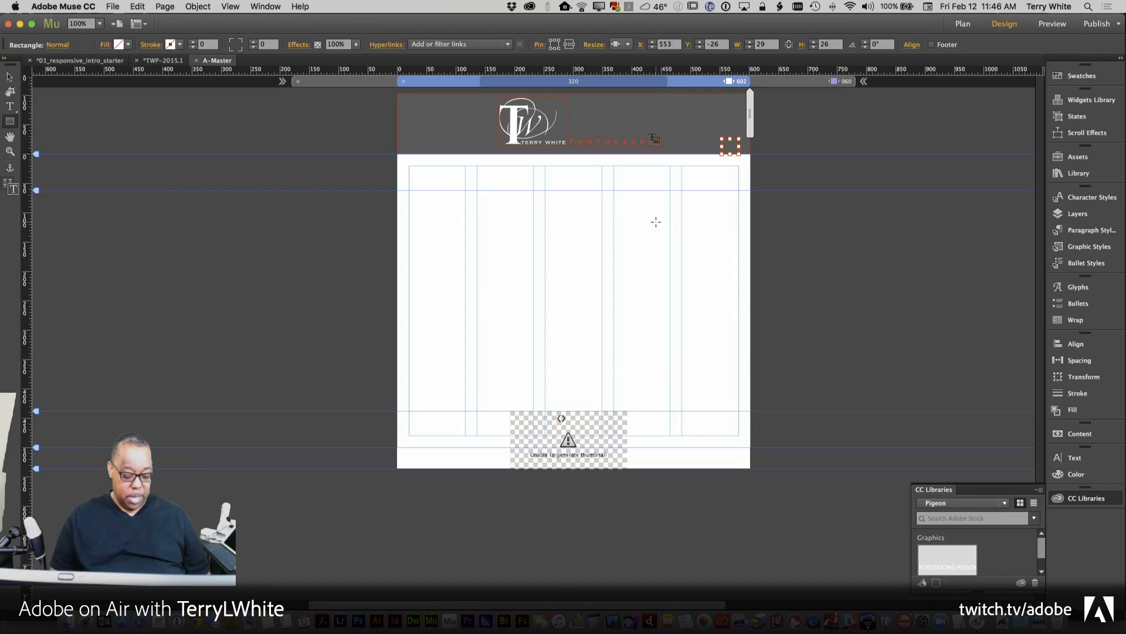
{"action": "key", "text": "super+equal"}
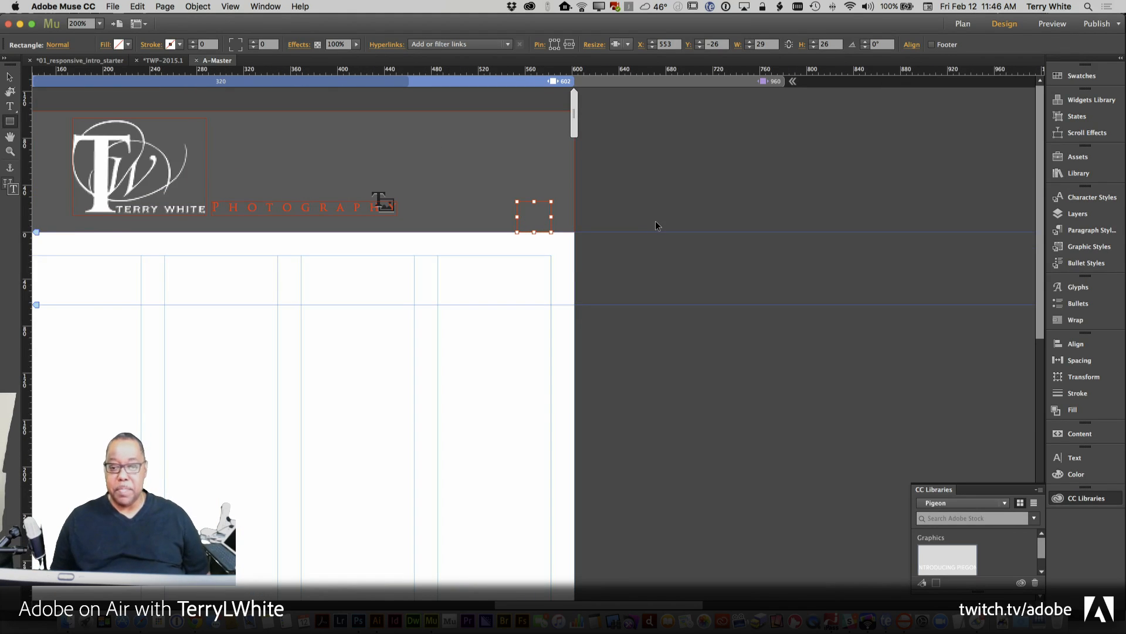
{"action": "left_click", "coordinate": [126, 46]}
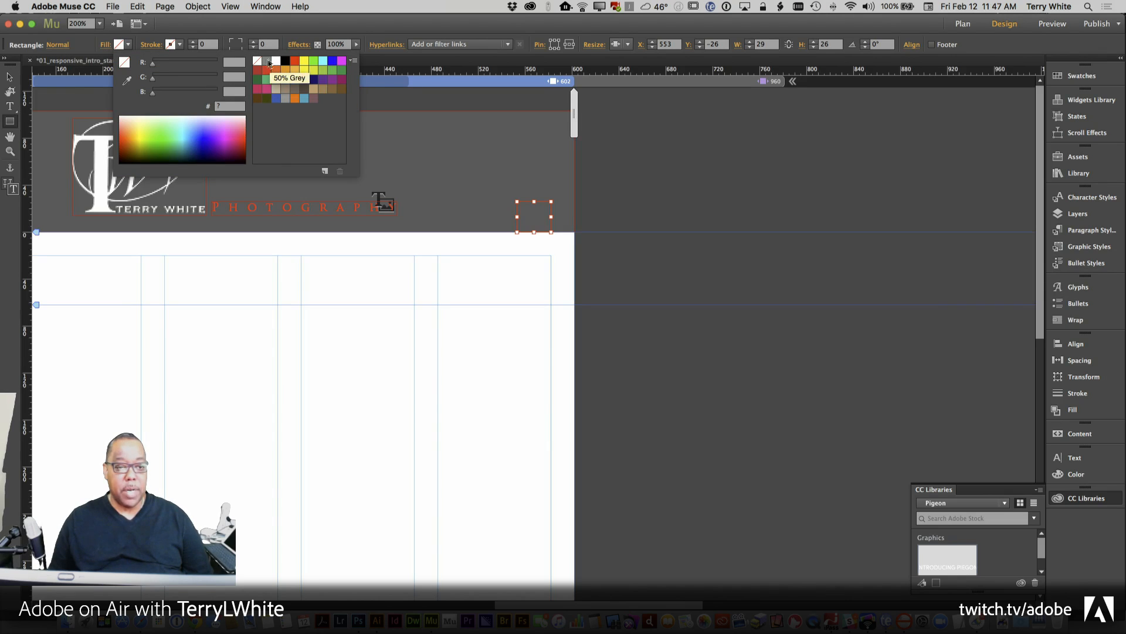
{"action": "left_click", "coordinate": [285, 98]}
{"action": "left_click", "coordinate": [11, 77]}
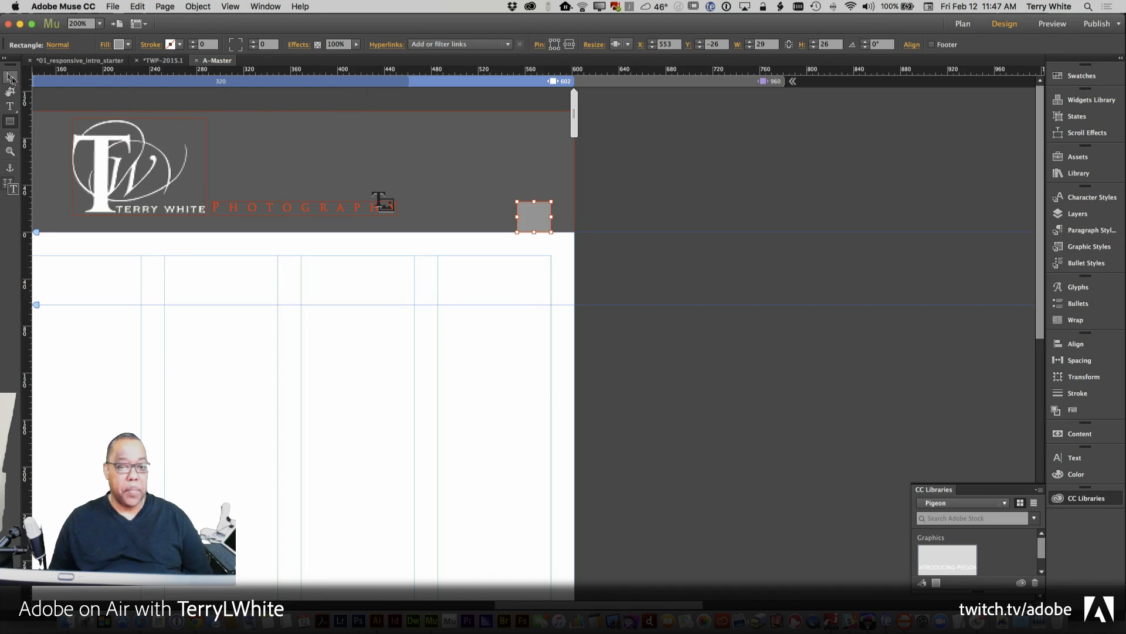
Shift the grey square closer to the header's corner, draw a bar about 24 × 4 px near its upper edge and fill it with 7F7F7F.
{"action": "key", "text": "v"}
{"action": "left_click_drag", "start_coordinate": [532, 220], "coordinate": [543, 213]}
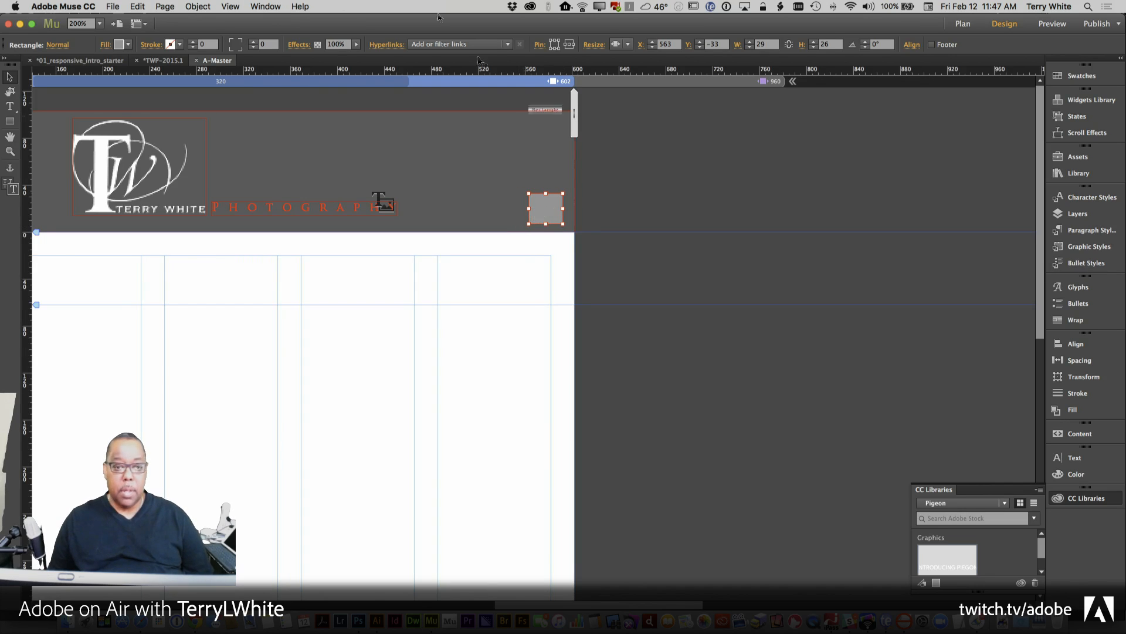
{"action": "left_click", "coordinate": [10, 122]}
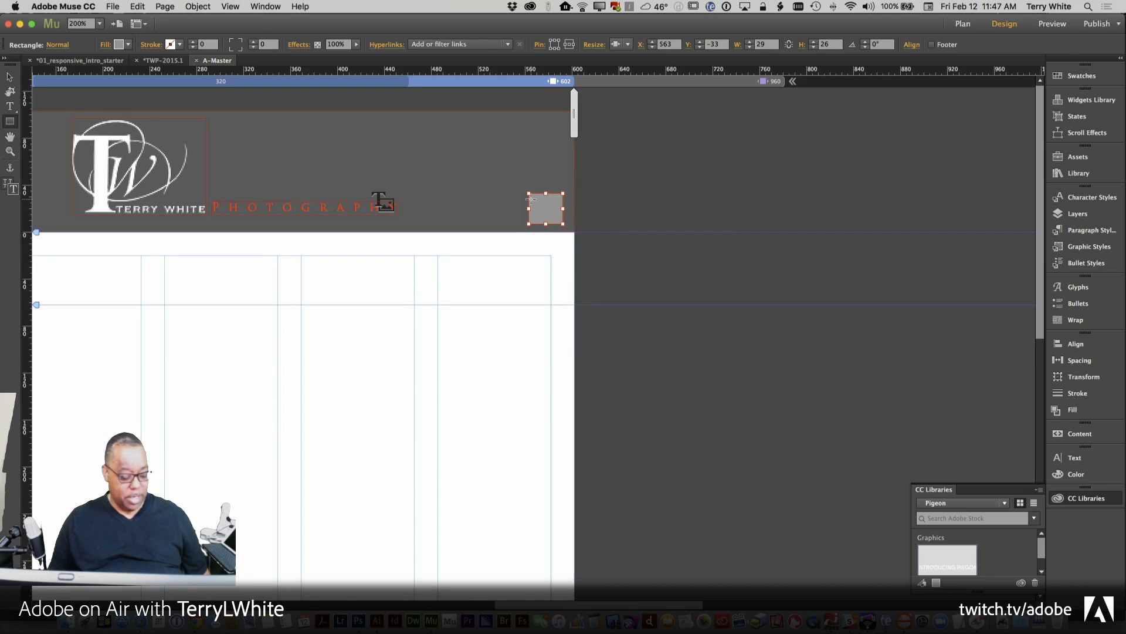
{"action": "left_click_drag", "start_coordinate": [530, 200], "coordinate": [559, 203]}
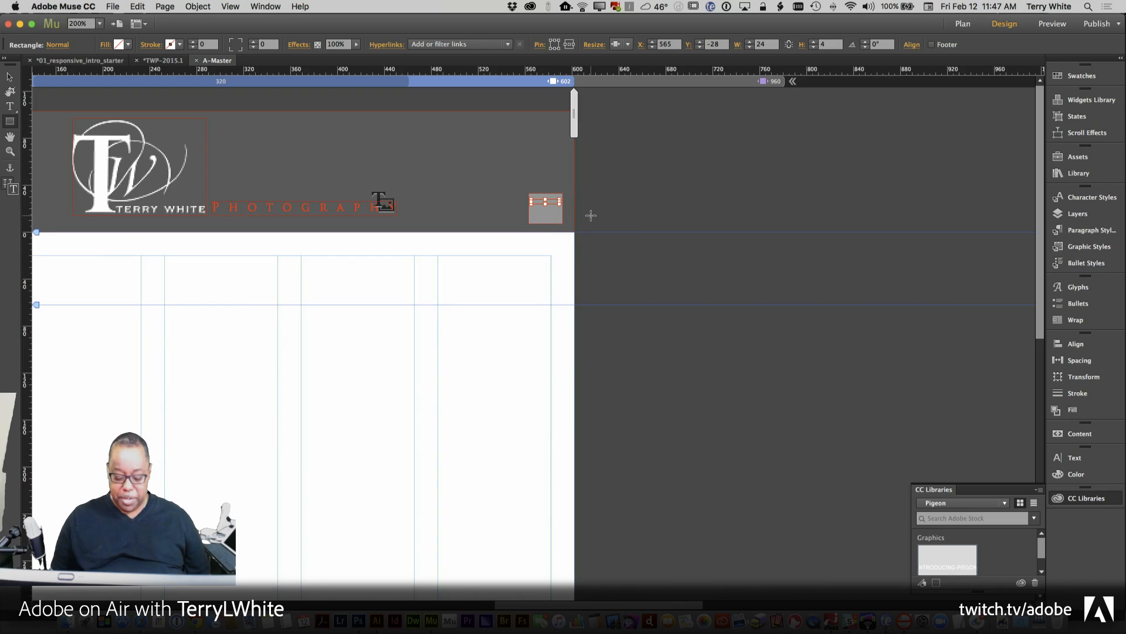
{"action": "left_click", "coordinate": [124, 46]}
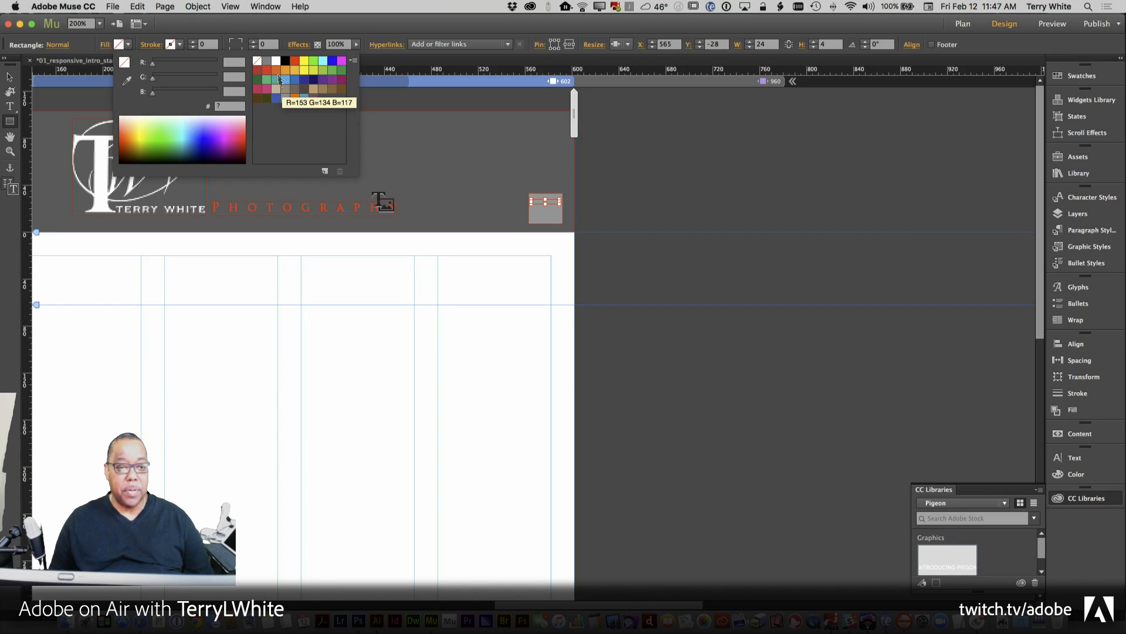
{"action": "left_click", "coordinate": [267, 60]}
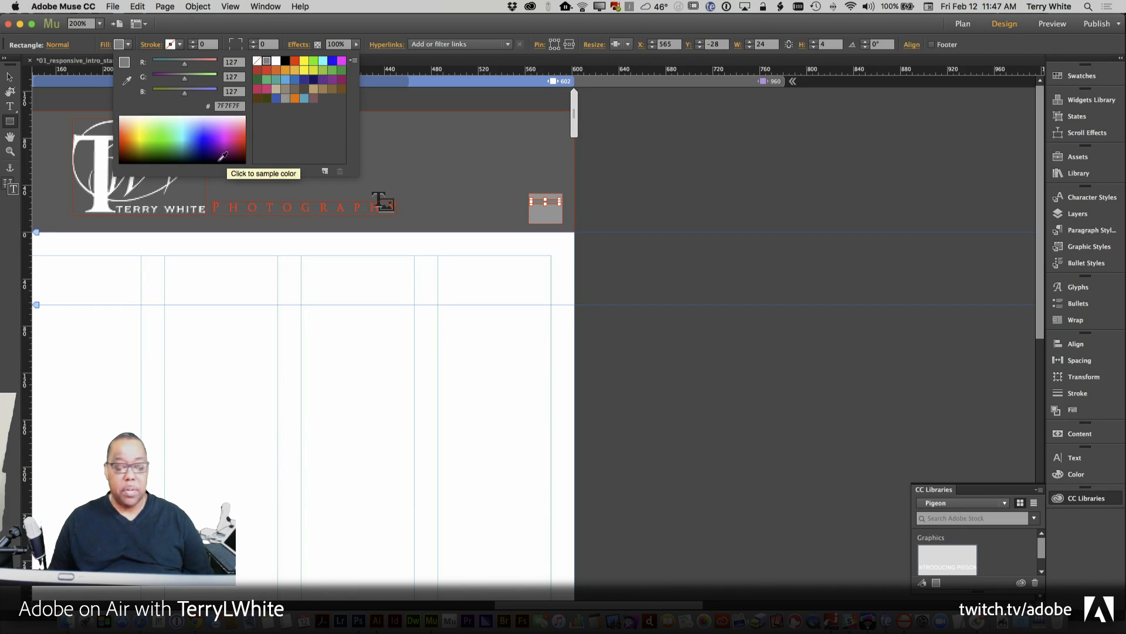
Duplicate the bar downward to make three stacked bars of a hamburger icon inside the grey square.
{"action": "left_click", "coordinate": [11, 77]}
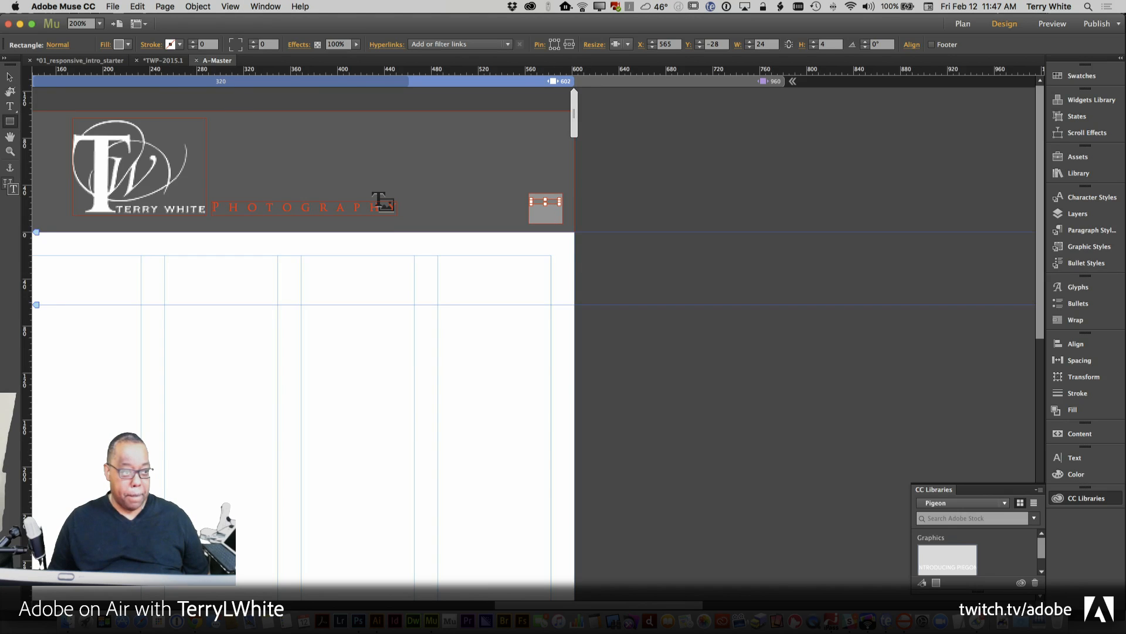
{"action": "left_click", "coordinate": [10, 78]}
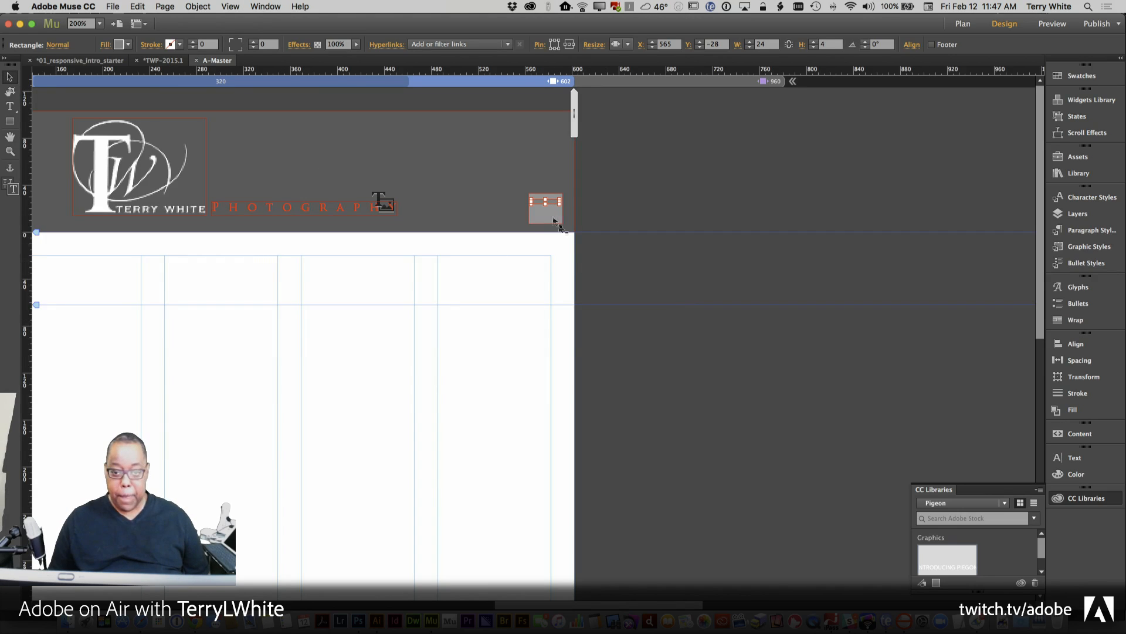
{"action": "left_click_drag", "start_coordinate": [551, 203], "coordinate": [550, 220]}
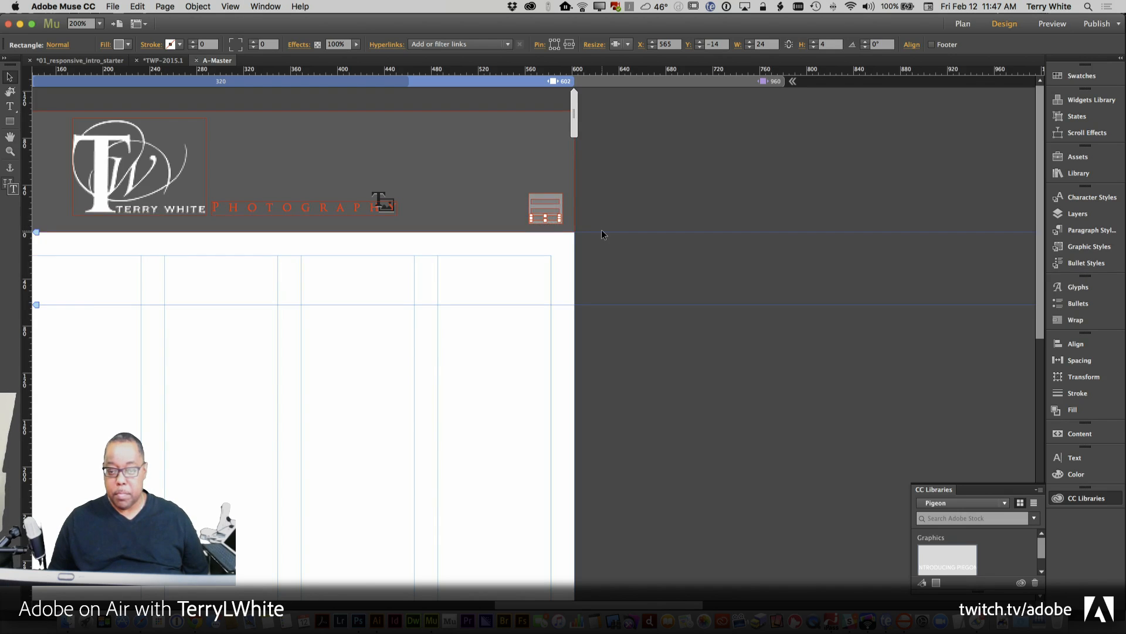
Distribute the three bars evenly by their vertical centers.
{"action": "left_click", "coordinate": [555, 211], "text": "shift"}
{"action": "left_click", "coordinate": [552, 201], "text": "shift"}
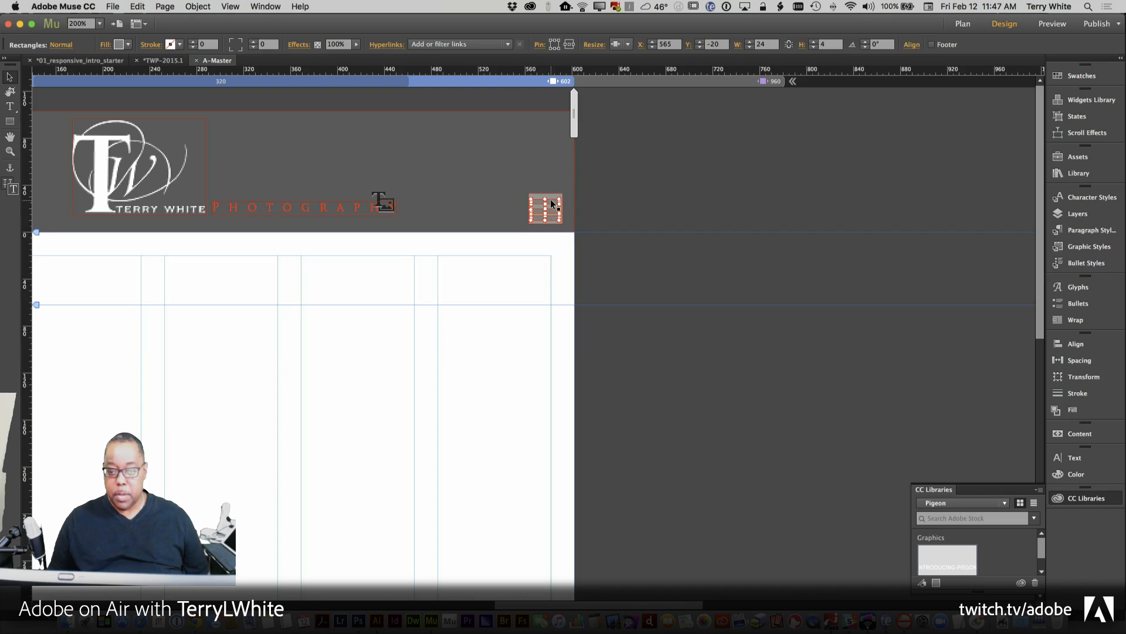
{"action": "left_click", "coordinate": [912, 45]}
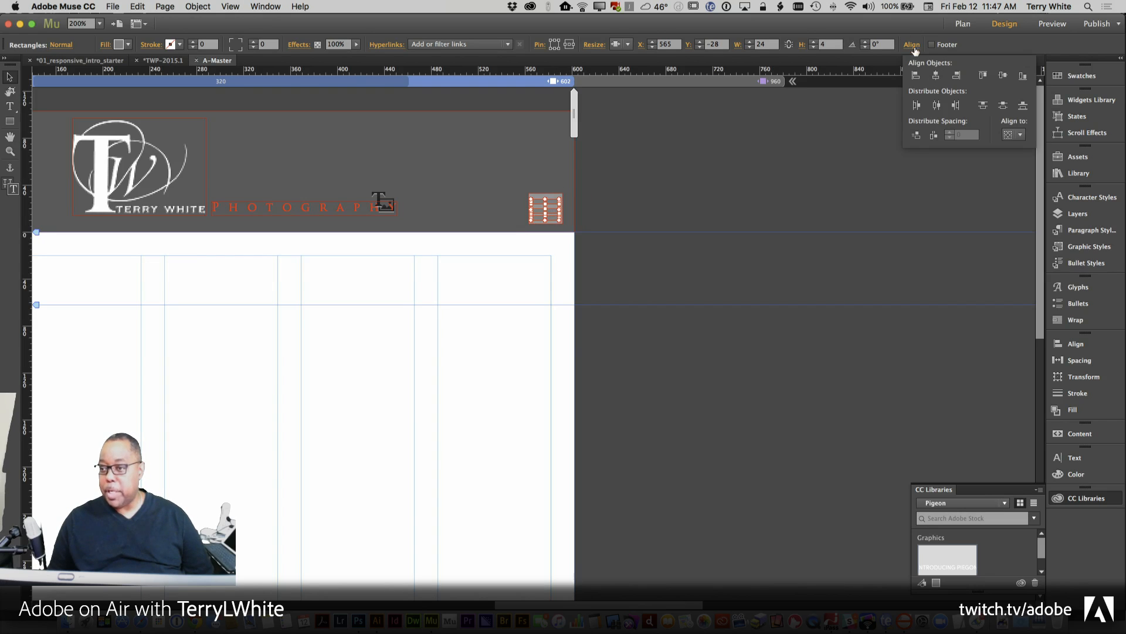
{"action": "left_click", "coordinate": [1004, 105]}
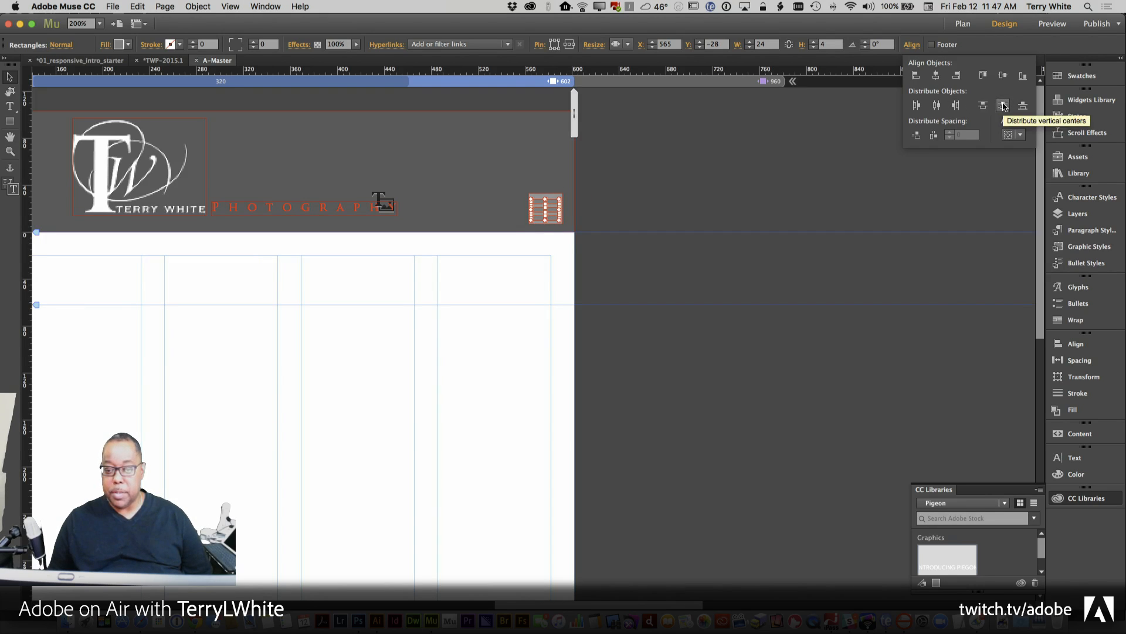
Try to distribute the spacing of the three bars together with the grey square, and undo it.
{"action": "left_click", "coordinate": [550, 196], "text": "shift"}
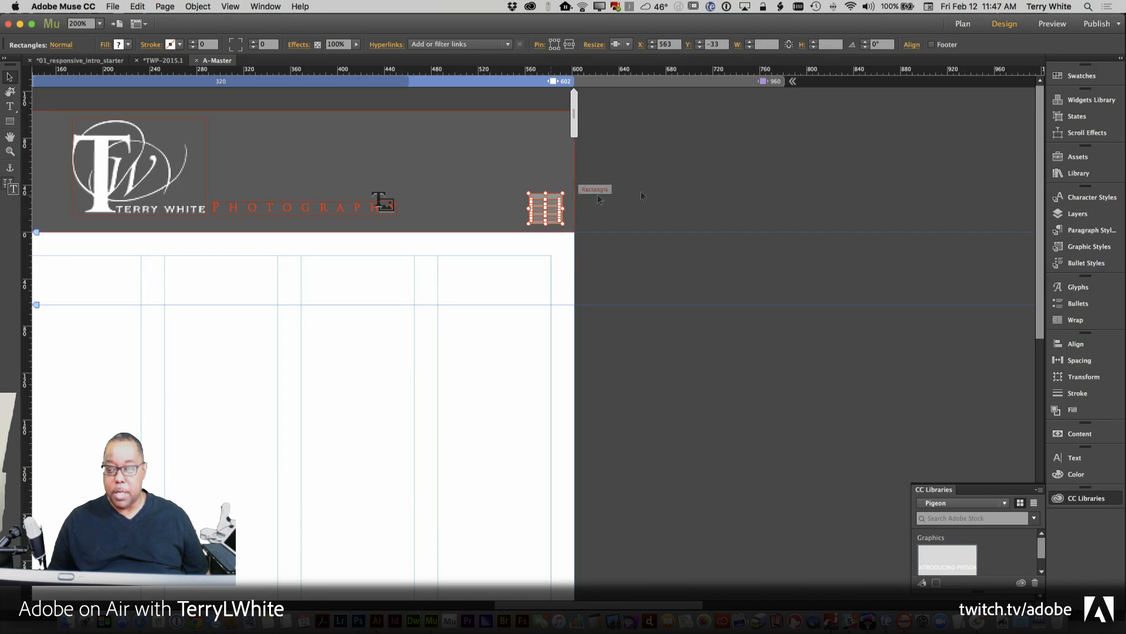
{"action": "left_click", "coordinate": [918, 47]}
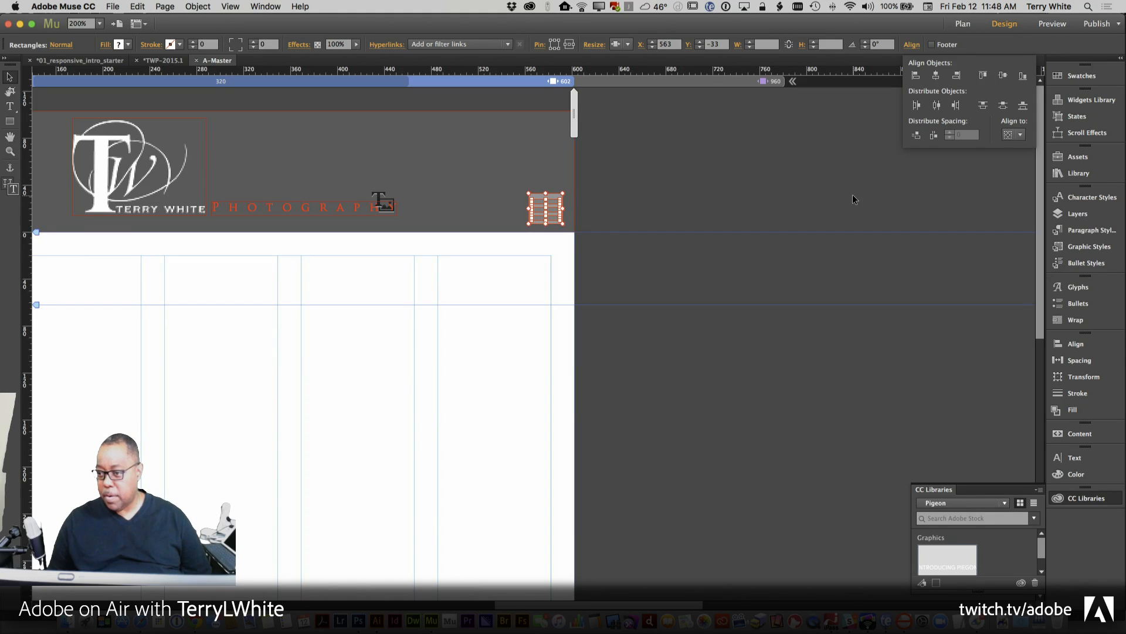
{"action": "left_click", "coordinate": [917, 136]}
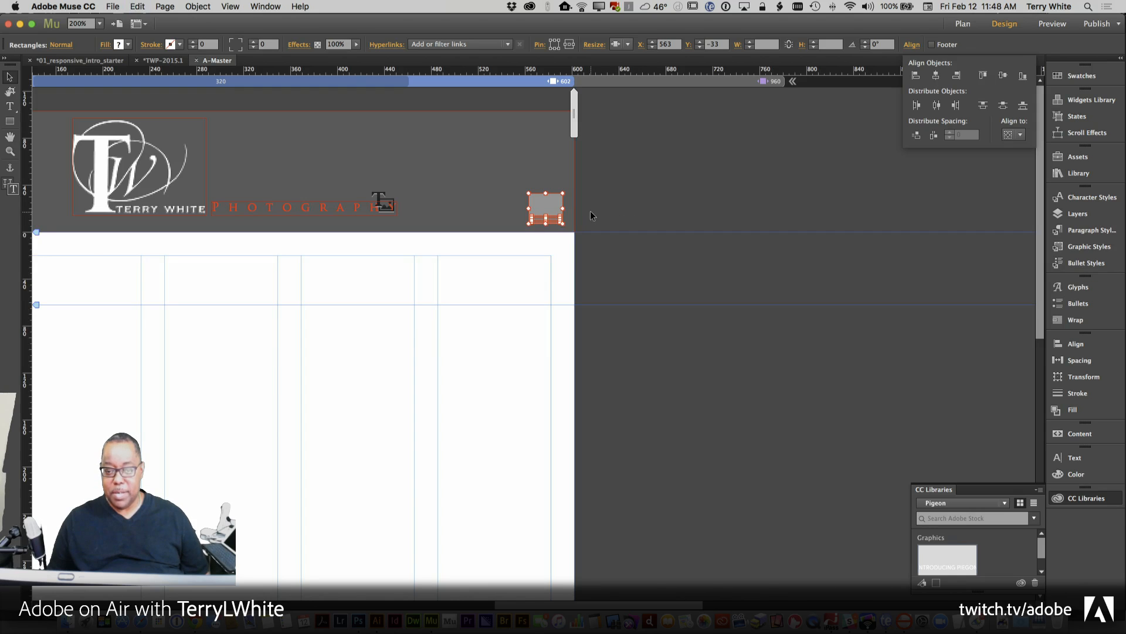
{"action": "left_click", "coordinate": [141, 7]}
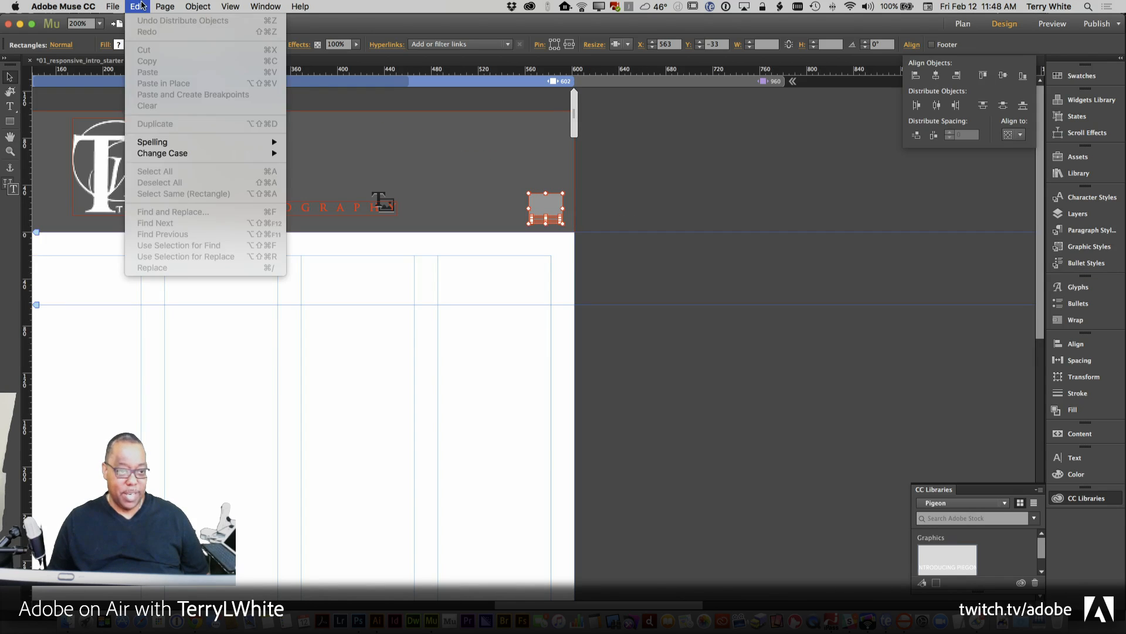
{"action": "left_click", "coordinate": [141, 8]}
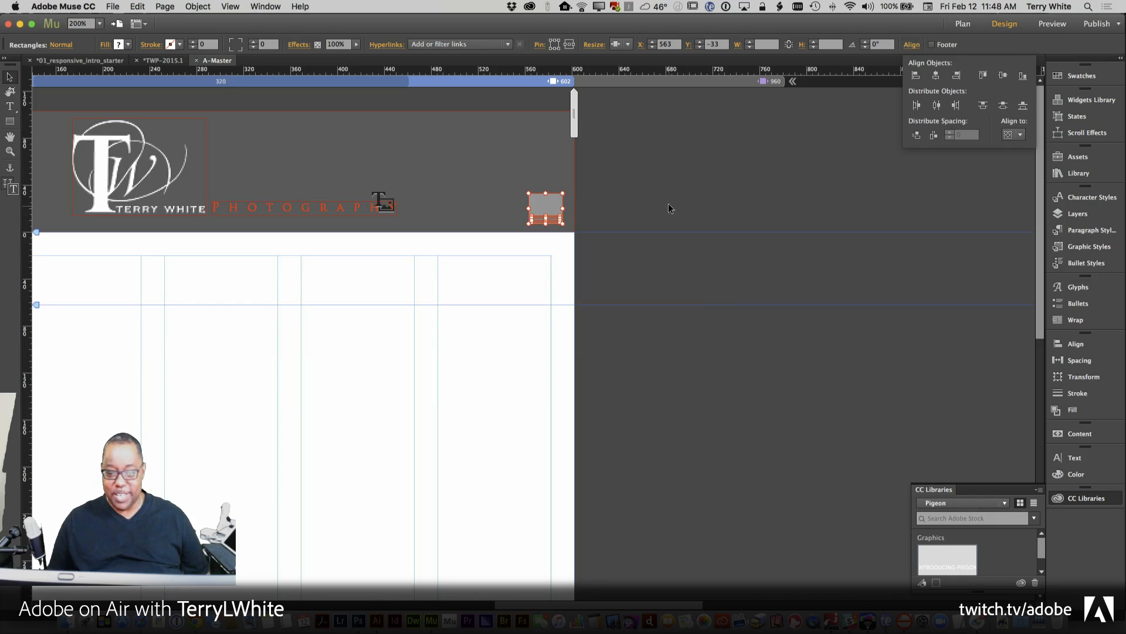
Nudge the three bars by hand so they sit centered within the grey square.
{"action": "left_click", "coordinate": [597, 211]}
{"action": "mouse_move", "coordinate": [548, 218]}
{"action": "left_mouse_down"}
{"action": "mouse_move", "coordinate": [550, 204]}
{"action": "mouse_move", "coordinate": [550, 215]}
{"action": "left_mouse_up"}
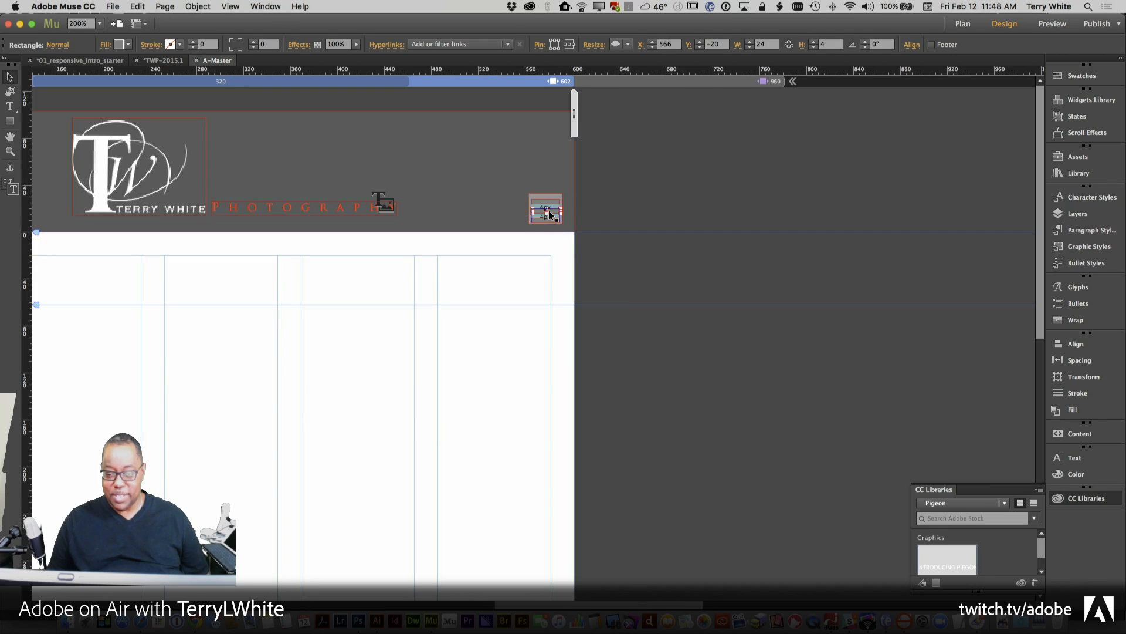
{"action": "left_click", "coordinate": [552, 221], "text": "shift"}
{"action": "left_click", "coordinate": [551, 200], "text": "shift"}
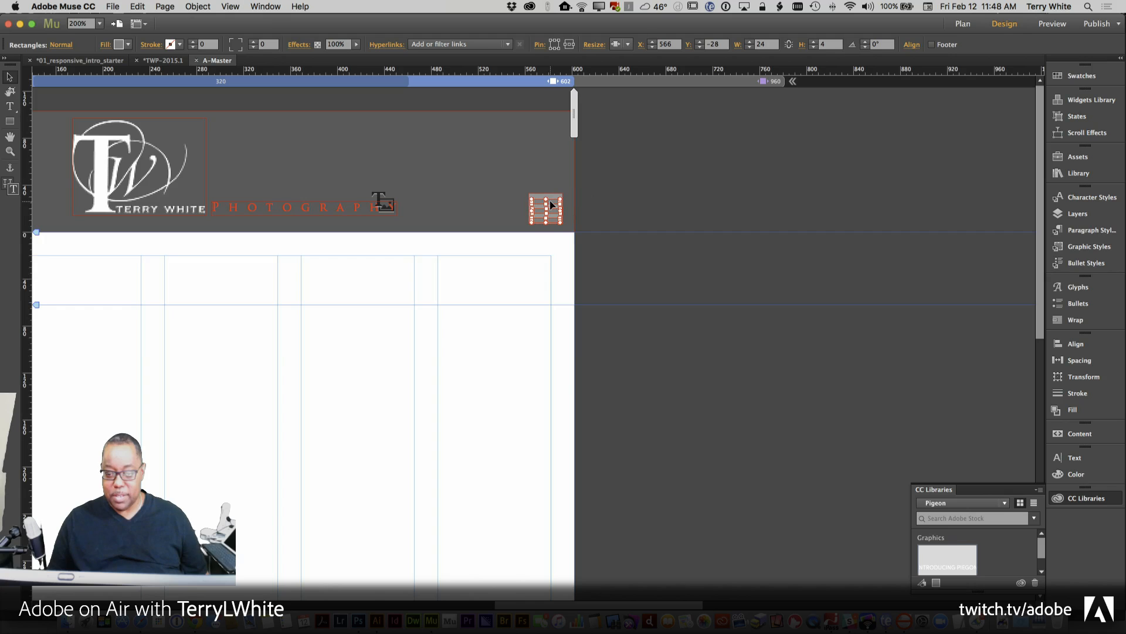
{"action": "left_click_drag", "start_coordinate": [551, 201], "coordinate": [552, 200]}
{"action": "left_click", "coordinate": [624, 215]}
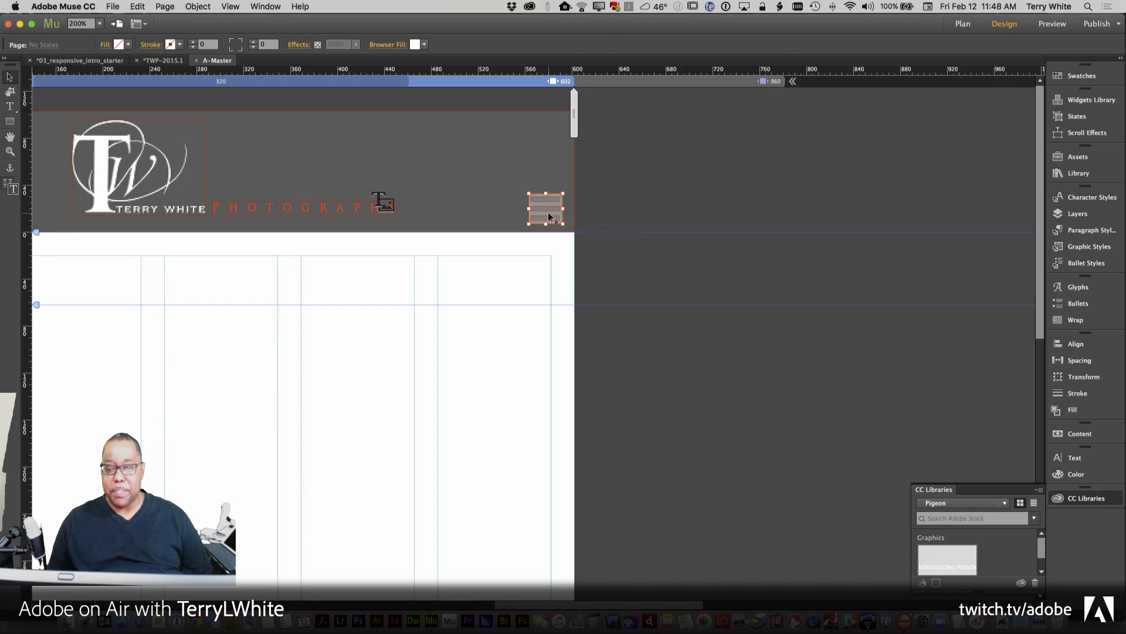
Set the resize behavior of the grey square and its three bars to None.
{"action": "left_click", "coordinate": [553, 221]}
{"action": "left_click", "coordinate": [549, 218], "text": "shift"}
{"action": "left_click", "coordinate": [547, 209], "text": "shift"}
{"action": "left_click", "coordinate": [547, 198], "text": "shift"}
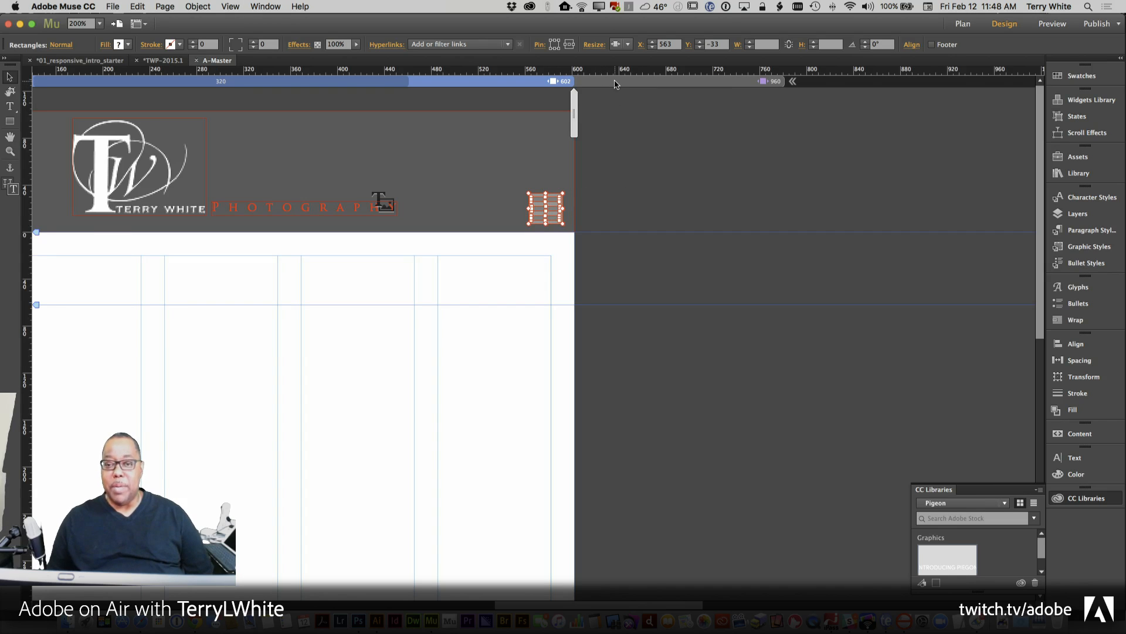
{"action": "left_click", "coordinate": [628, 46]}
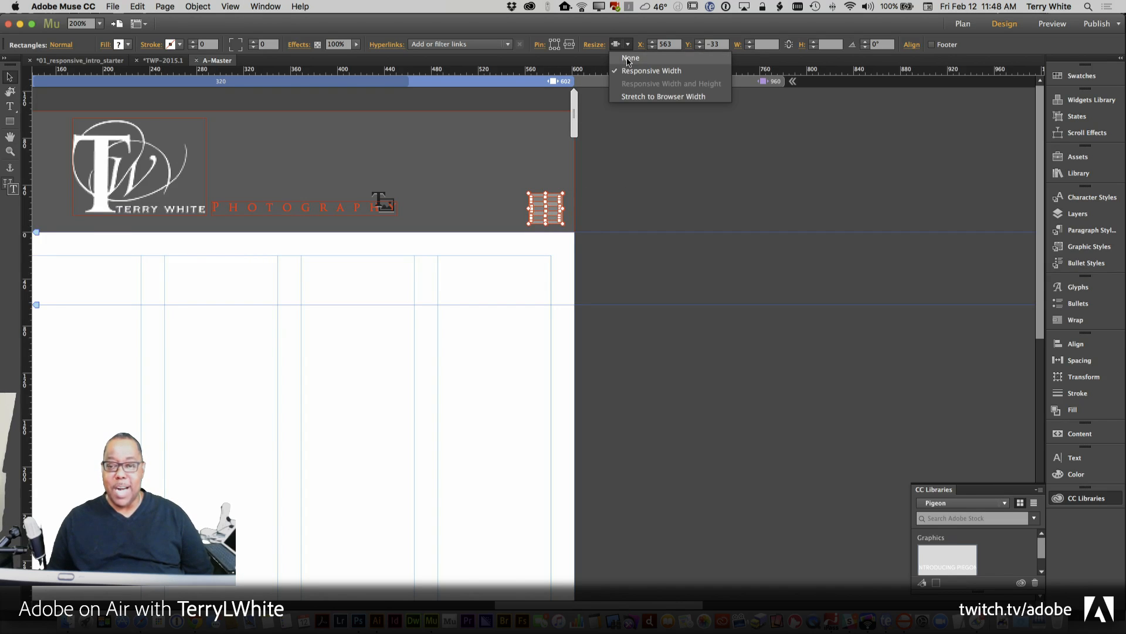
{"action": "left_click", "coordinate": [626, 61]}
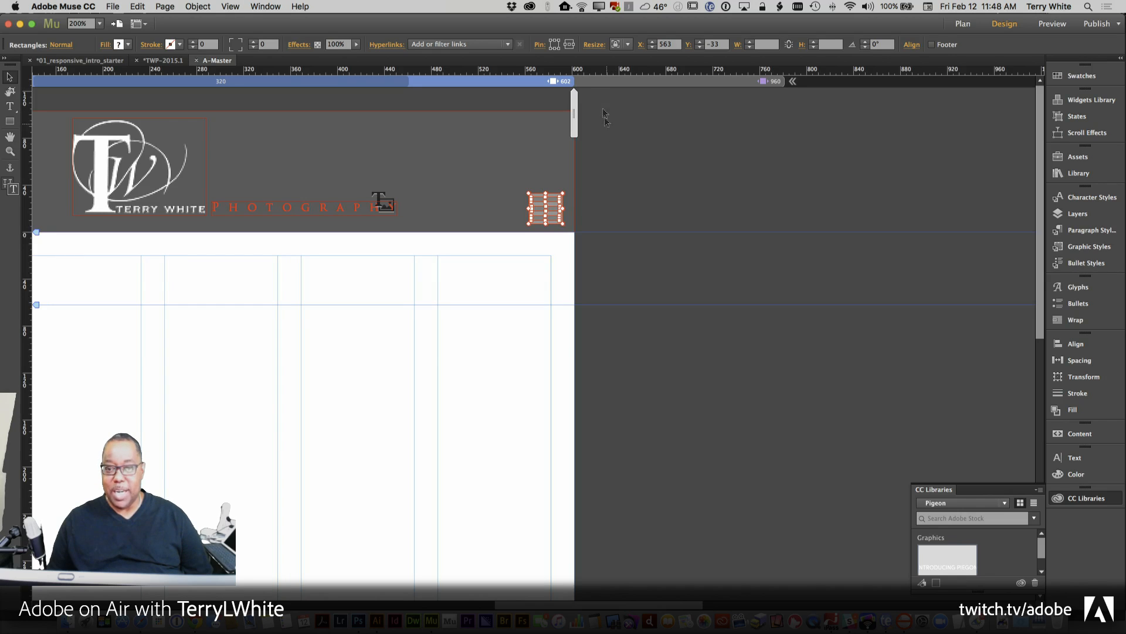
{"action": "left_click", "coordinate": [631, 182]}
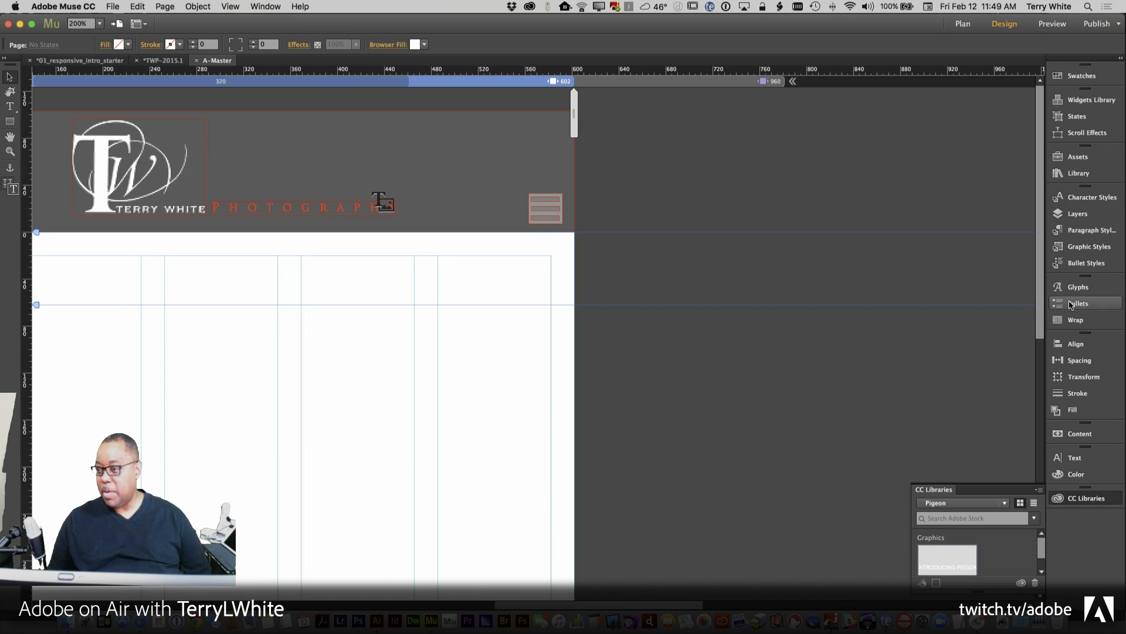
Add an Accordion widget and position it over the header so its upper-right corner covers the hamburger icon.
{"action": "left_click", "coordinate": [1073, 97]}
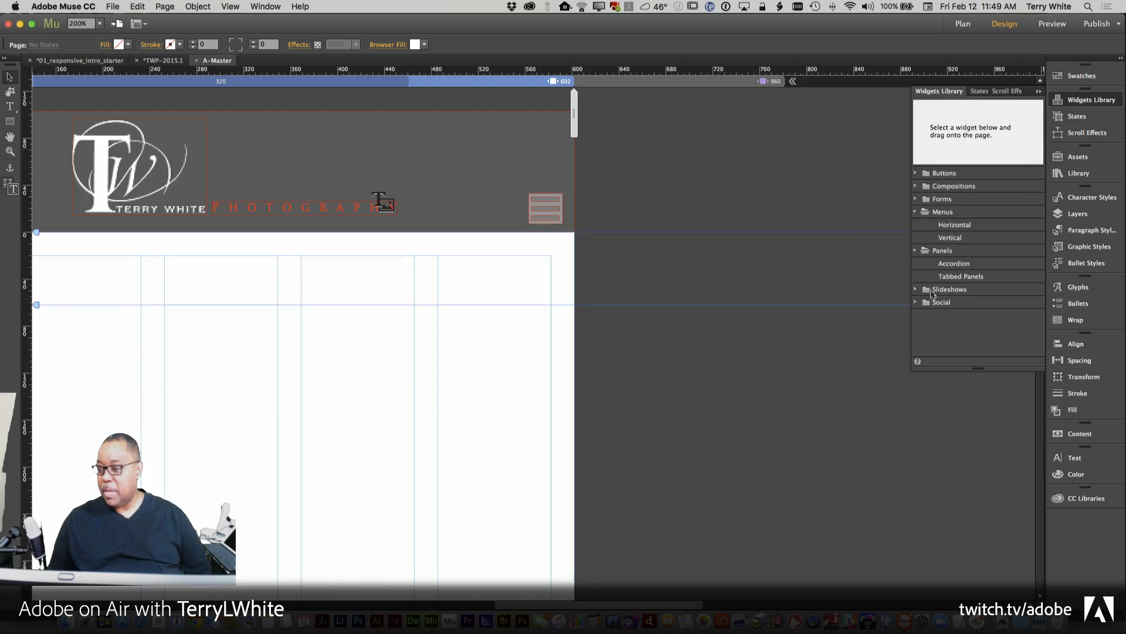
{"action": "left_click_drag", "start_coordinate": [951, 264], "coordinate": [452, 319]}
{"action": "left_click_drag", "start_coordinate": [694, 294], "coordinate": [412, 221]}
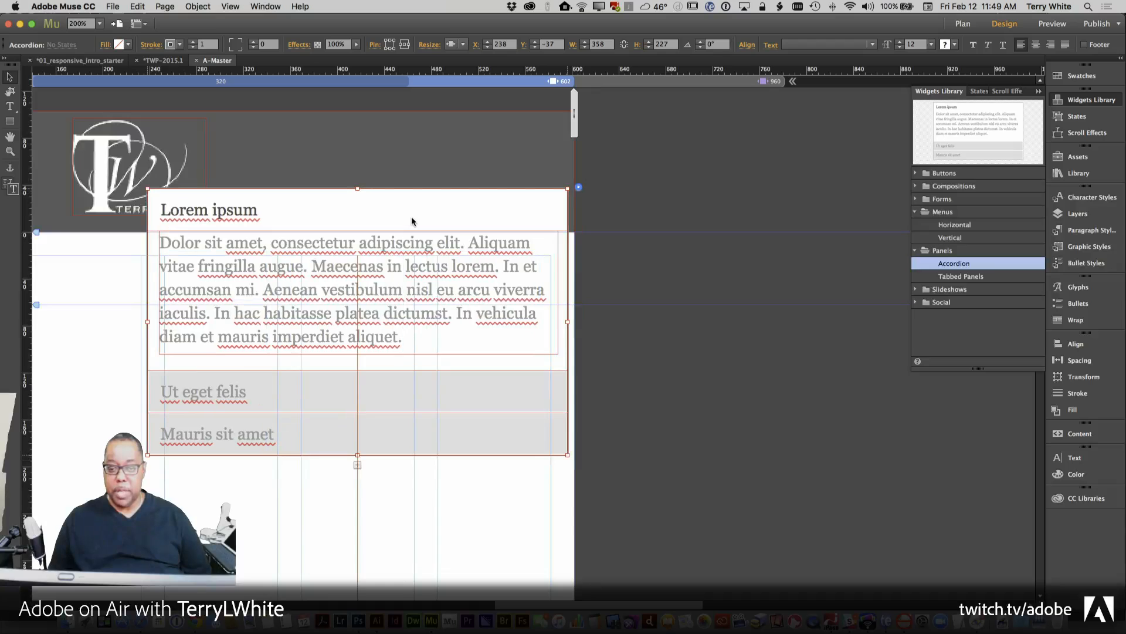
Clear the accordion's placeholder contents and all of its styling.
{"action": "right_click", "coordinate": [322, 228]}
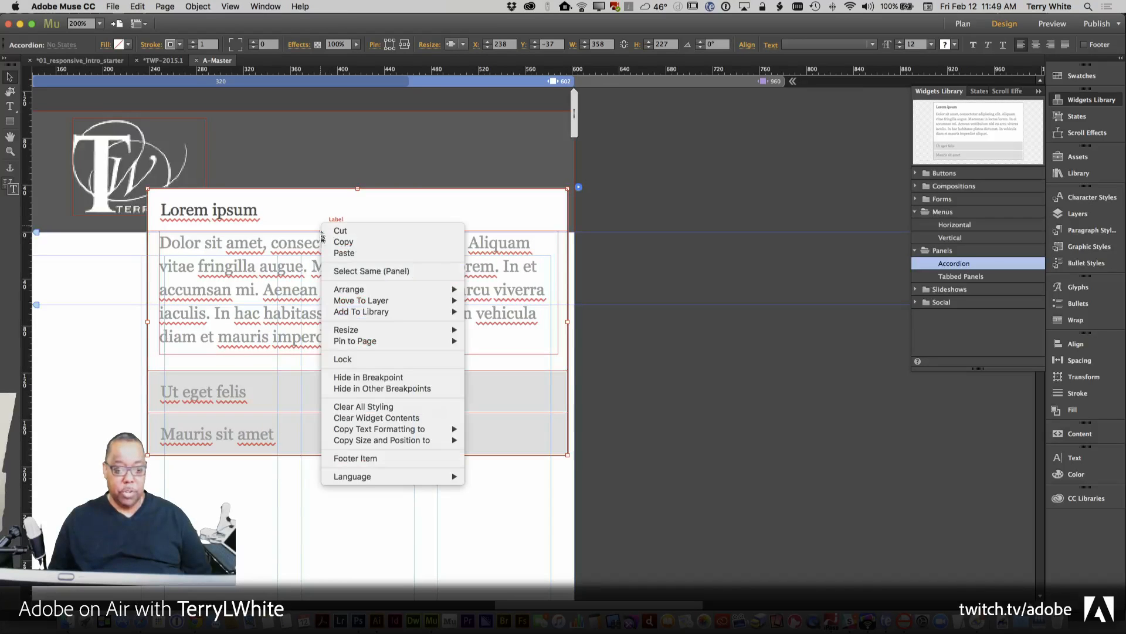
{"action": "left_click", "coordinate": [376, 418]}
{"action": "right_click", "coordinate": [299, 214]}
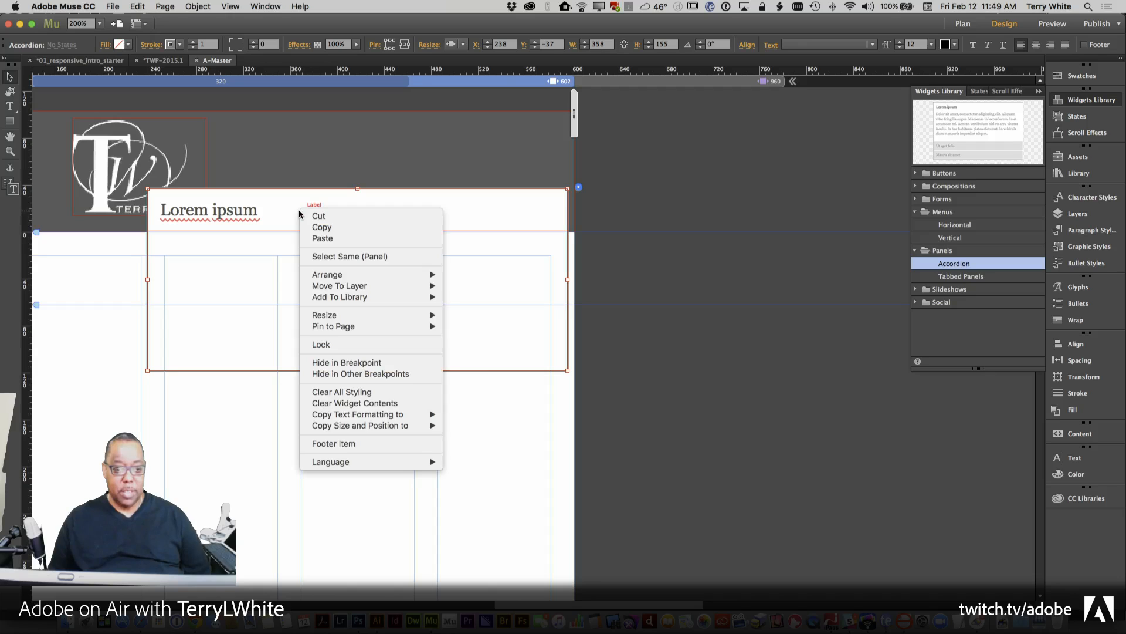
{"action": "left_click", "coordinate": [356, 397]}
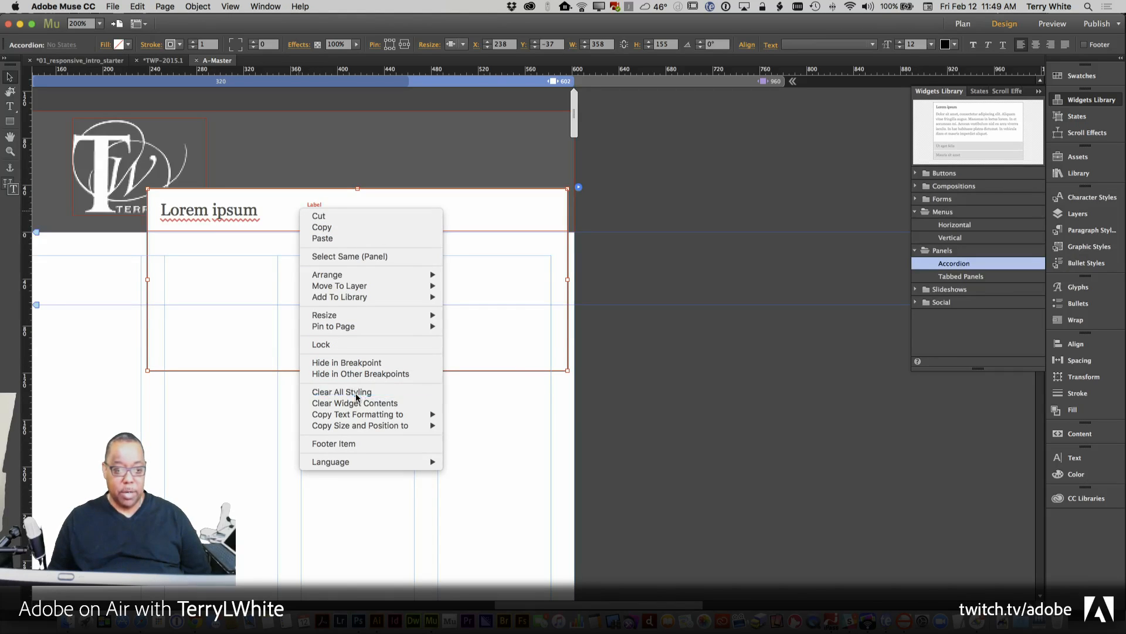
{"action": "left_click", "coordinate": [701, 273]}
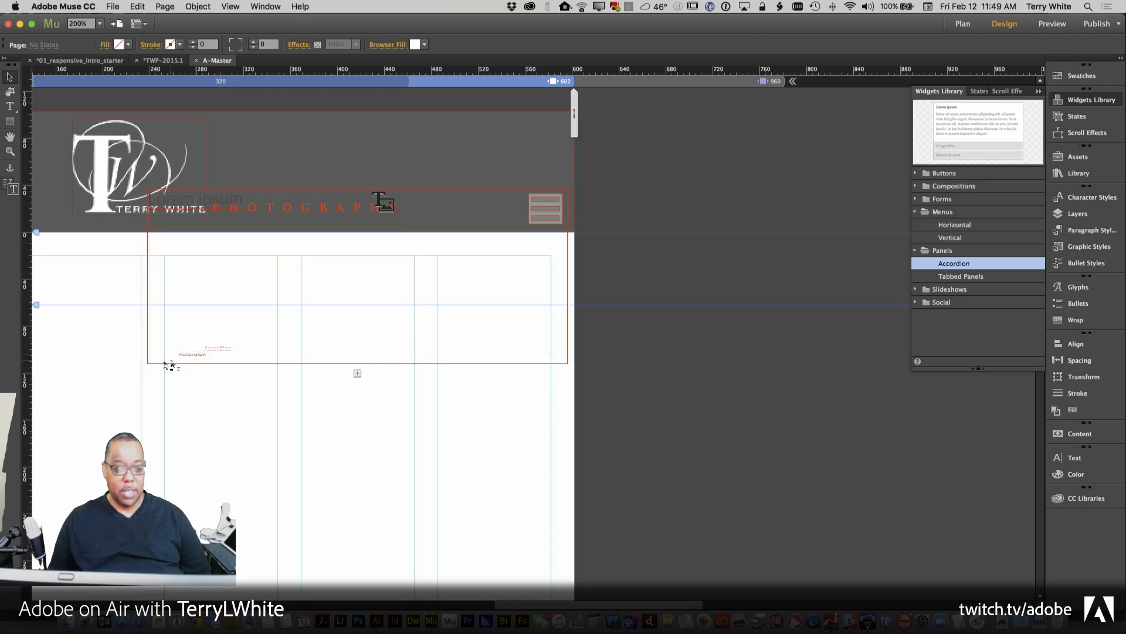
Resize the accordion to about 254 px wide and taller, and delete the "Lorem ipsum" text from its label.
{"action": "left_click", "coordinate": [147, 366]}
{"action": "left_click_drag", "start_coordinate": [146, 365], "coordinate": [278, 540]}
{"action": "double_click", "coordinate": [347, 198]}
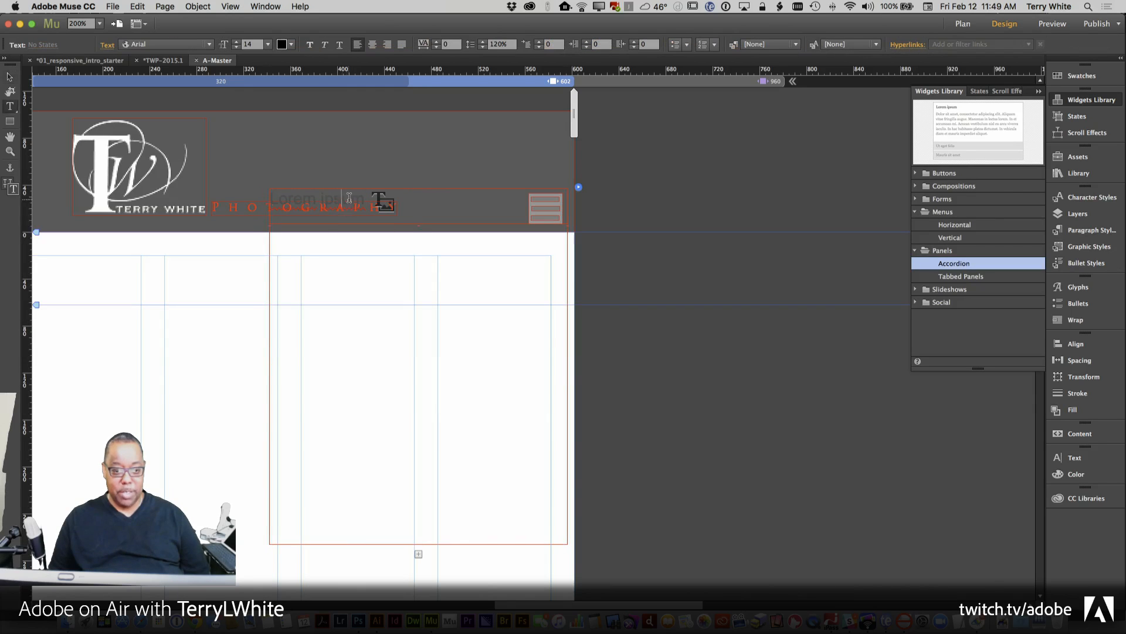
{"action": "triple_click", "coordinate": [352, 200]}
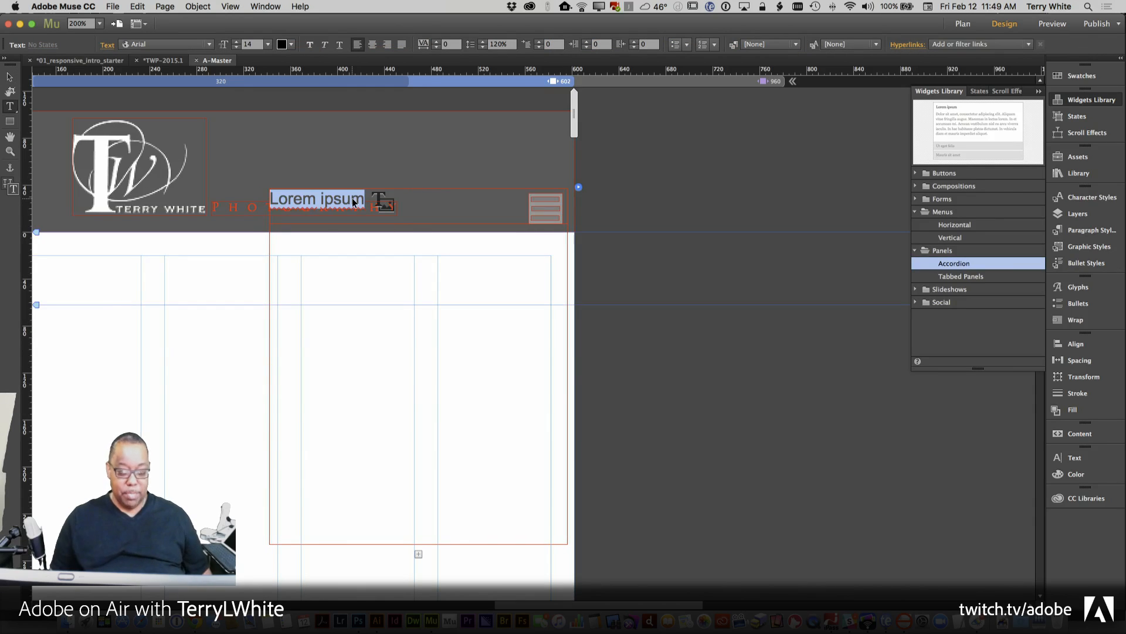
{"action": "key", "text": "BackSpace"}
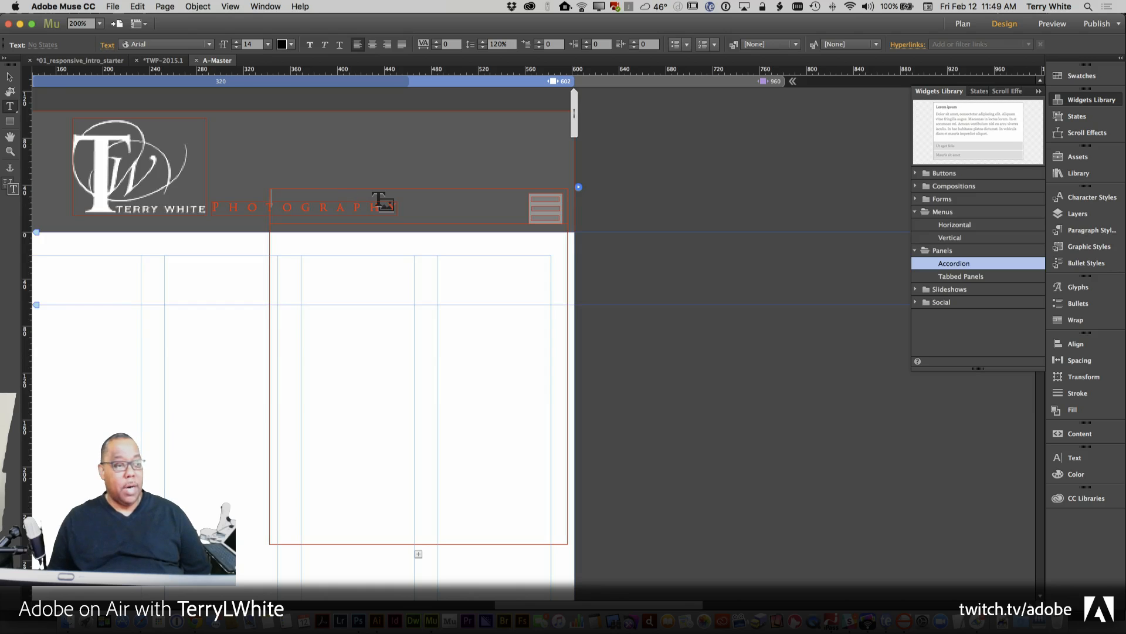
{"action": "left_click", "coordinate": [10, 76]}
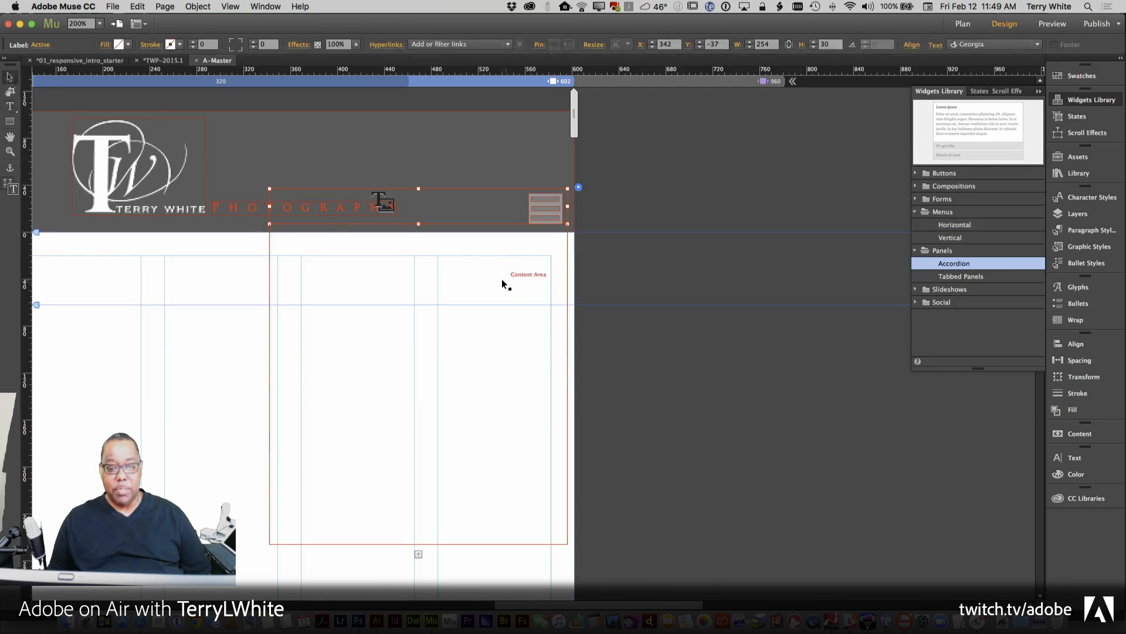
Select the accordion's content area and enable Can Close All in the widget's expand behavior.
{"action": "left_click", "coordinate": [502, 280]}
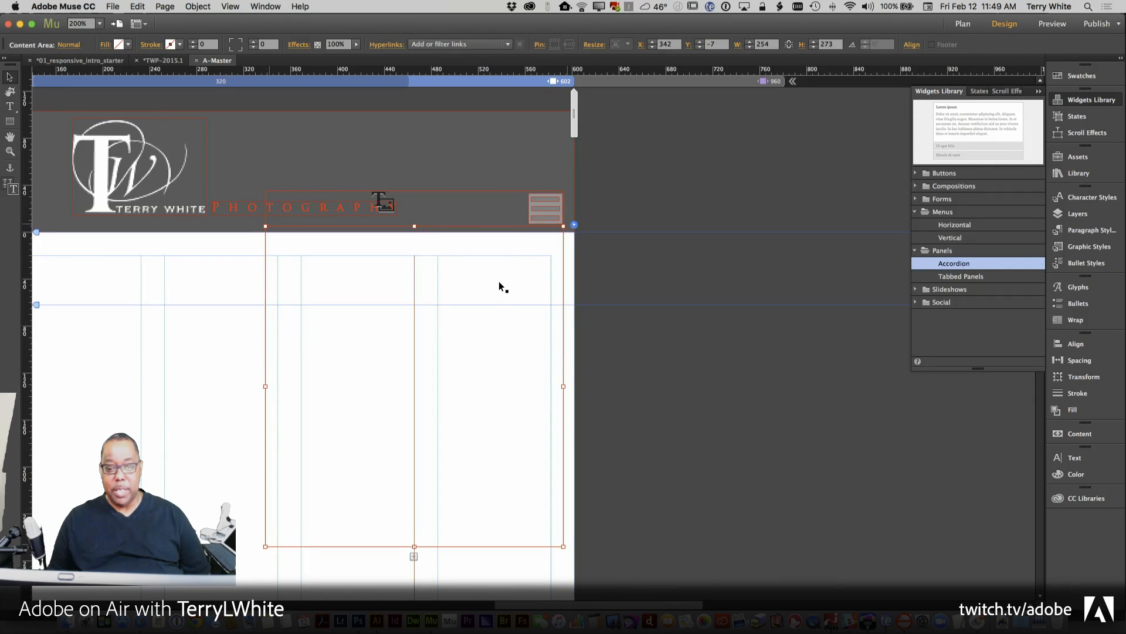
{"action": "left_click", "coordinate": [574, 224]}
{"action": "left_click", "coordinate": [620, 245]}
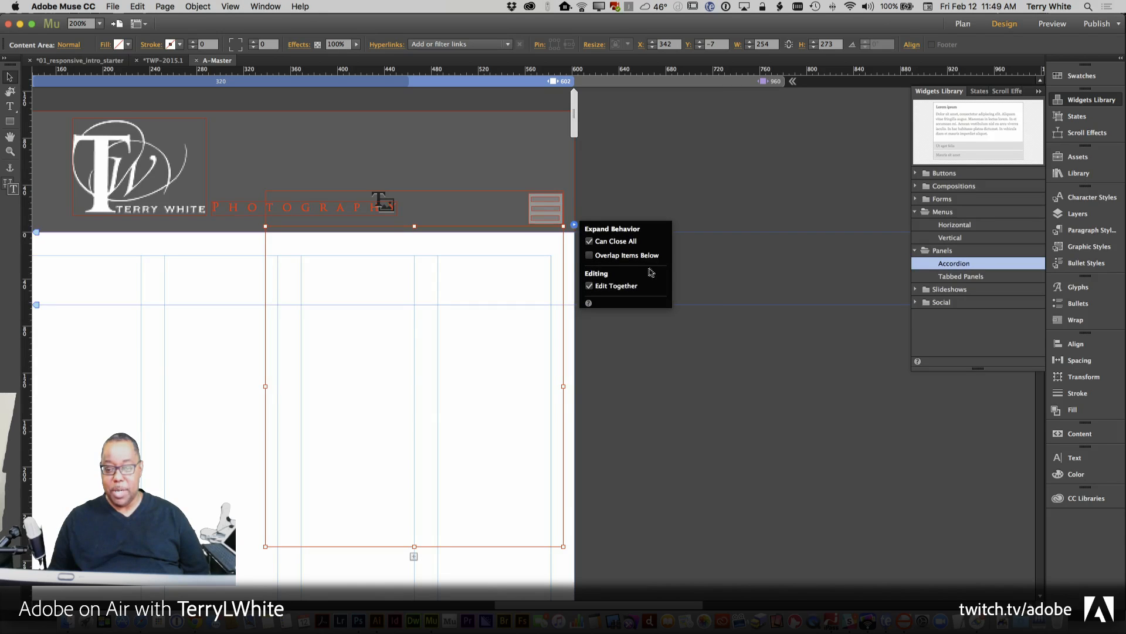
Enable Overlap Items Below for the accordion and place a Vertical menu widget in the upper-left corner of its content area.
{"action": "left_click", "coordinate": [629, 257]}
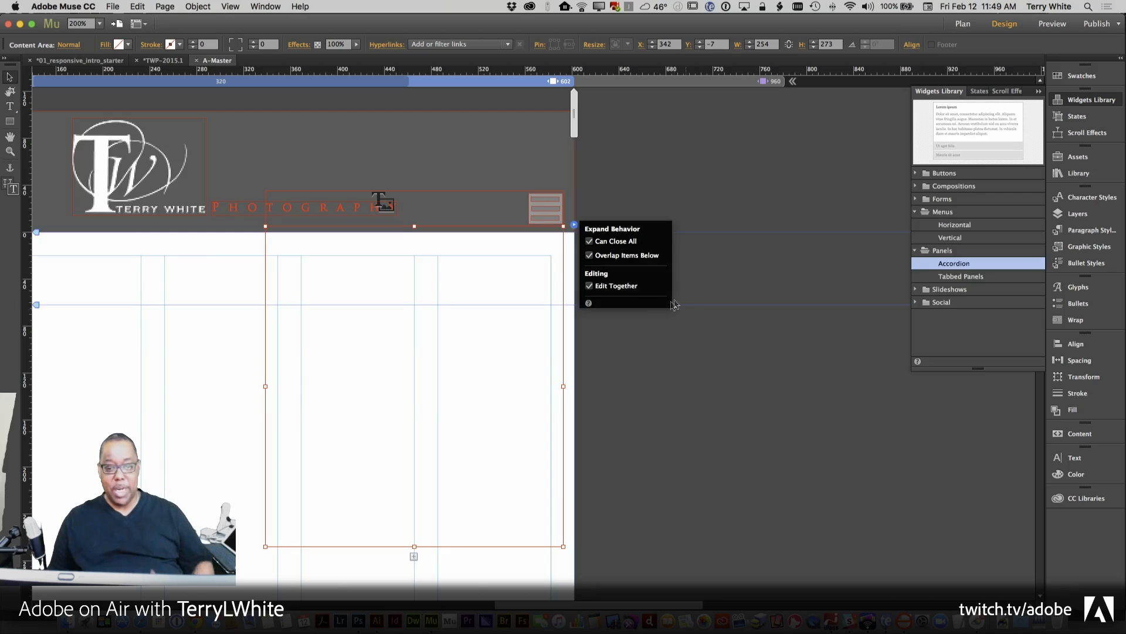
{"action": "left_click", "coordinate": [655, 356]}
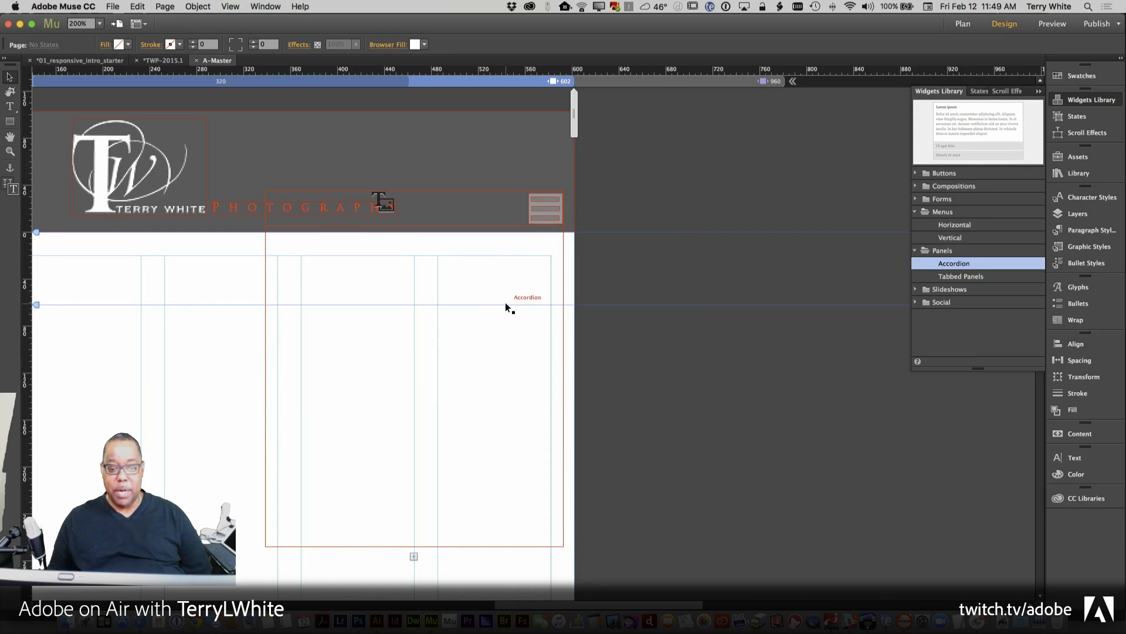
{"action": "left_click", "coordinate": [493, 325]}
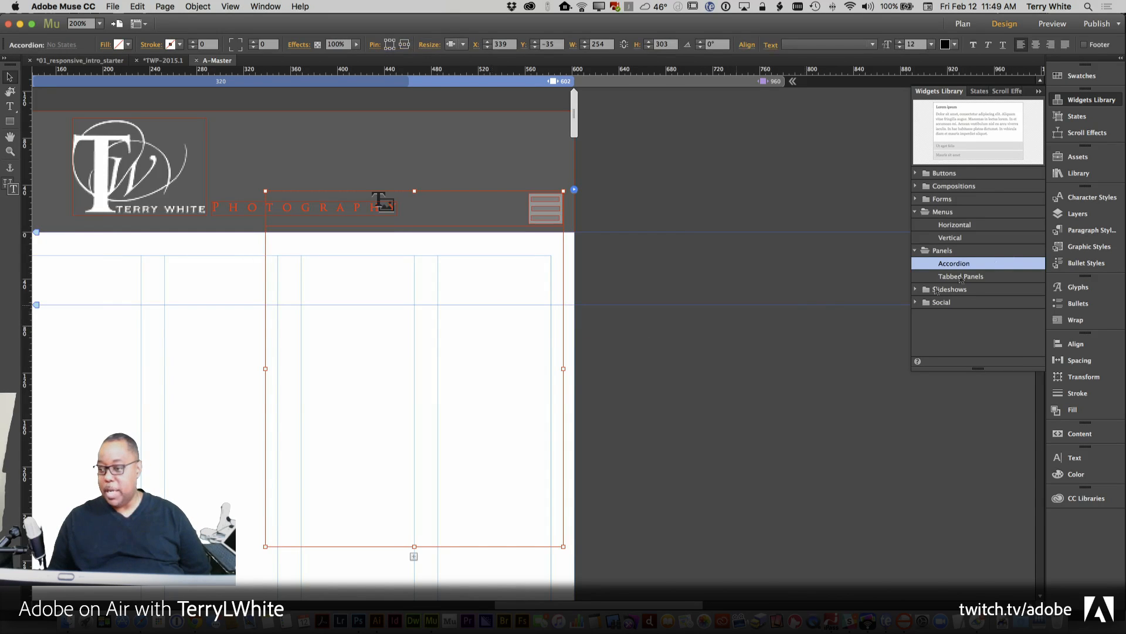
{"action": "left_click_drag", "start_coordinate": [960, 241], "coordinate": [385, 320]}
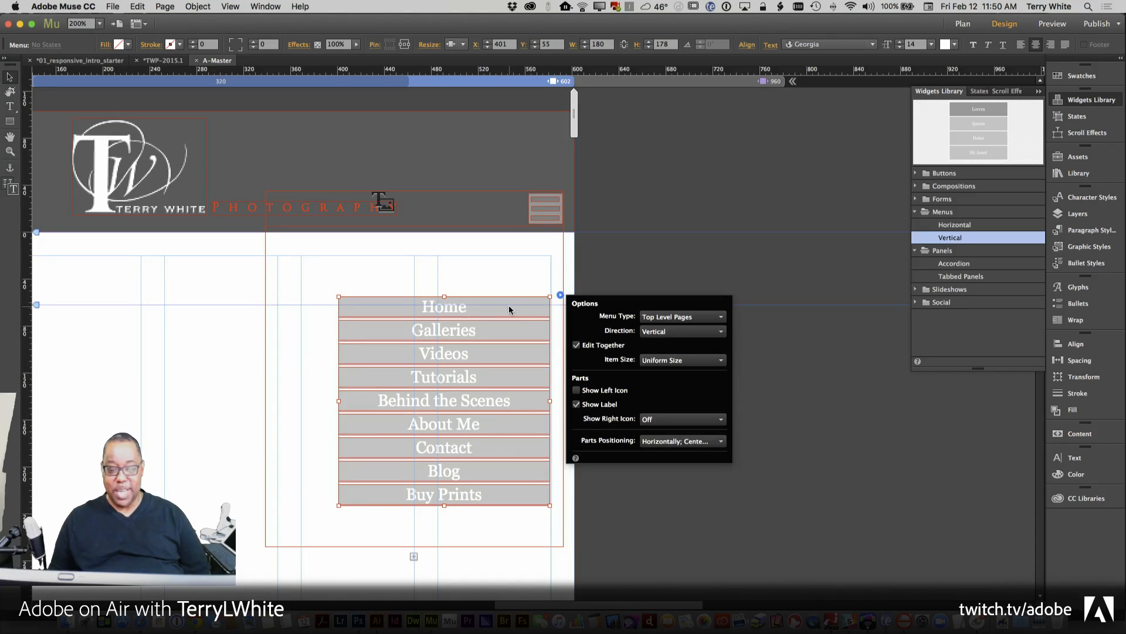
{"action": "left_click_drag", "start_coordinate": [509, 305], "coordinate": [434, 237]}
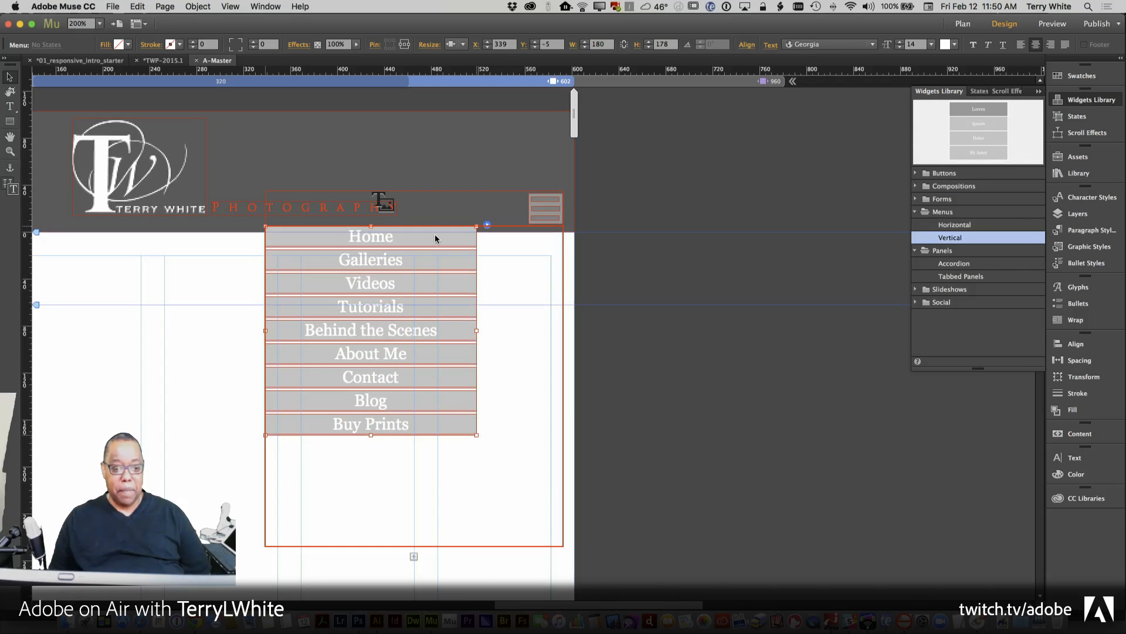
Shorten the accordion's content area to about 203 px and stretch the vertical menu down to its lower edge.
{"action": "left_click", "coordinate": [438, 540]}
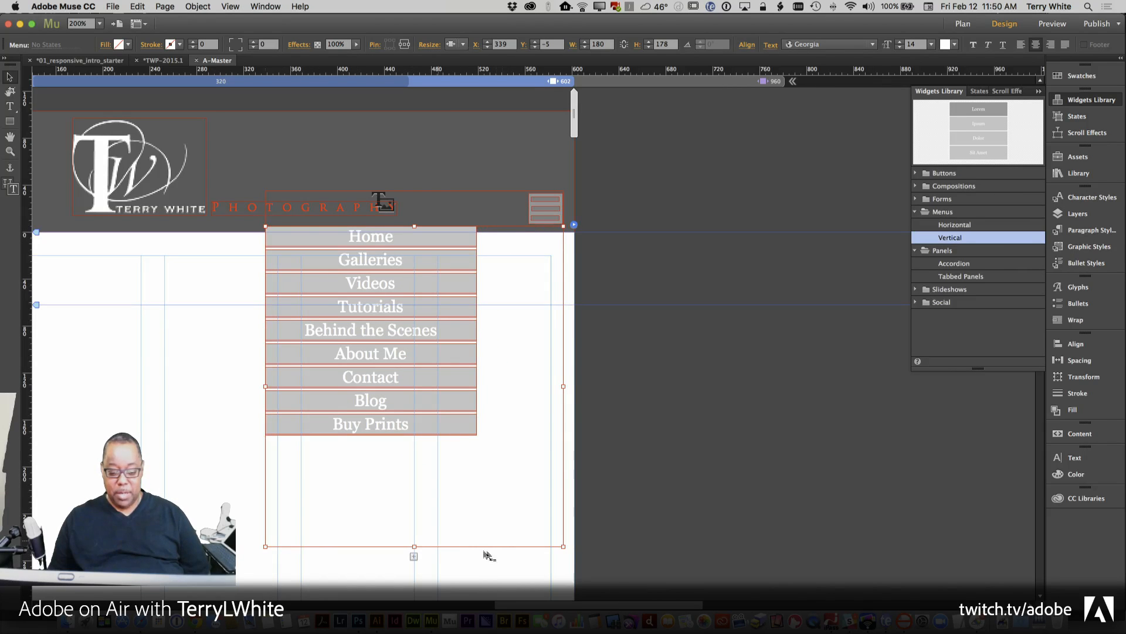
{"action": "left_click_drag", "start_coordinate": [414, 546], "coordinate": [398, 438]}
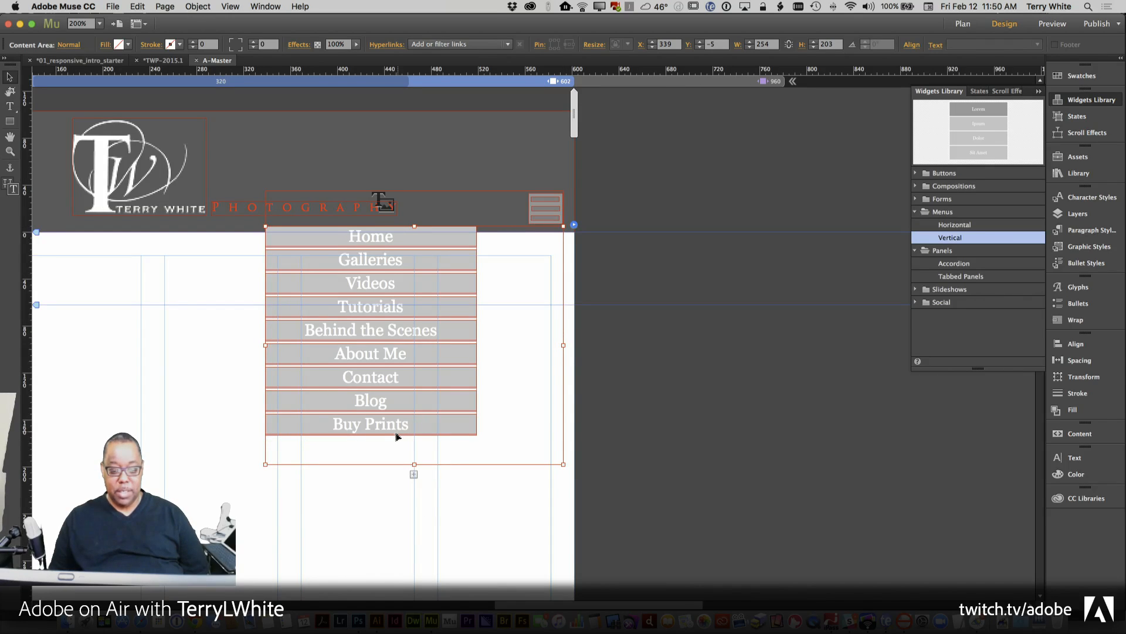
{"action": "left_click", "coordinate": [399, 433]}
{"action": "left_click_drag", "start_coordinate": [371, 435], "coordinate": [372, 463]}
Enlarge the content area and the vertical menu in turn until the menu is about 257 px tall and fills the area.
{"action": "left_click", "coordinate": [515, 453]}
{"action": "left_click_drag", "start_coordinate": [414, 464], "coordinate": [414, 500]}
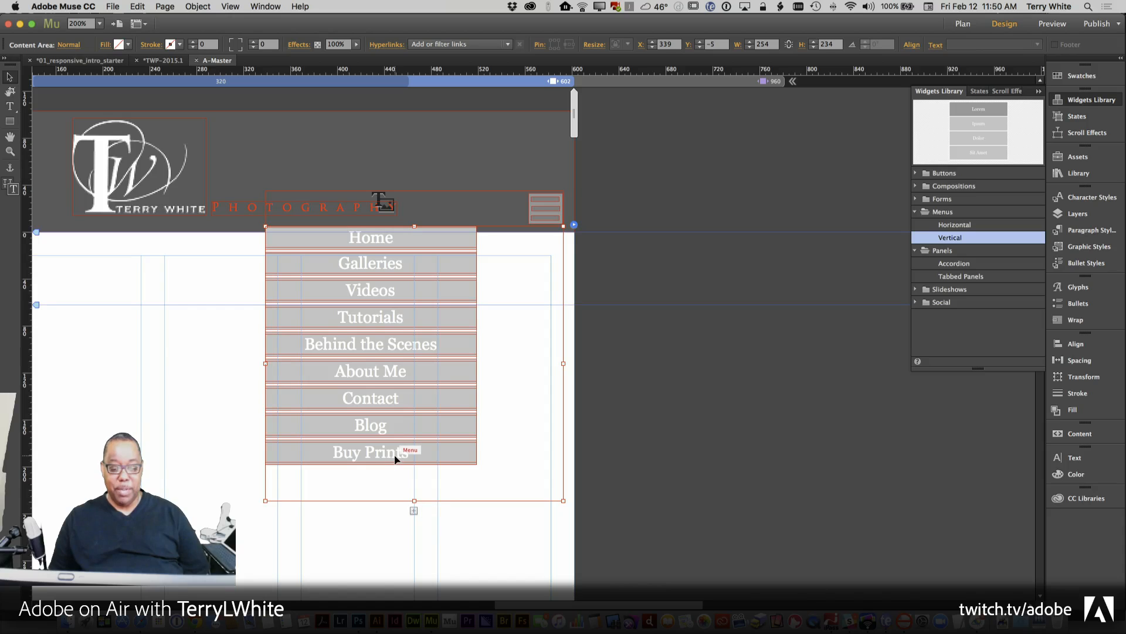
{"action": "left_click", "coordinate": [389, 465]}
{"action": "left_click_drag", "start_coordinate": [370, 464], "coordinate": [371, 499]}
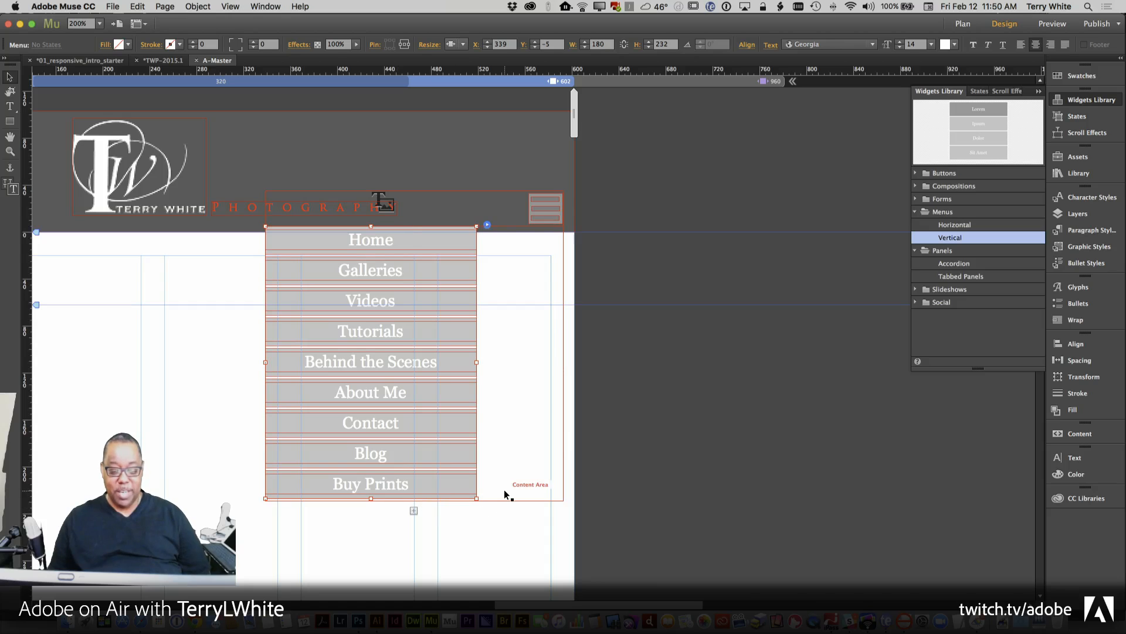
{"action": "left_click", "coordinate": [415, 502]}
{"action": "left_click_drag", "start_coordinate": [415, 501], "coordinate": [414, 530]}
{"action": "left_click", "coordinate": [383, 498]}
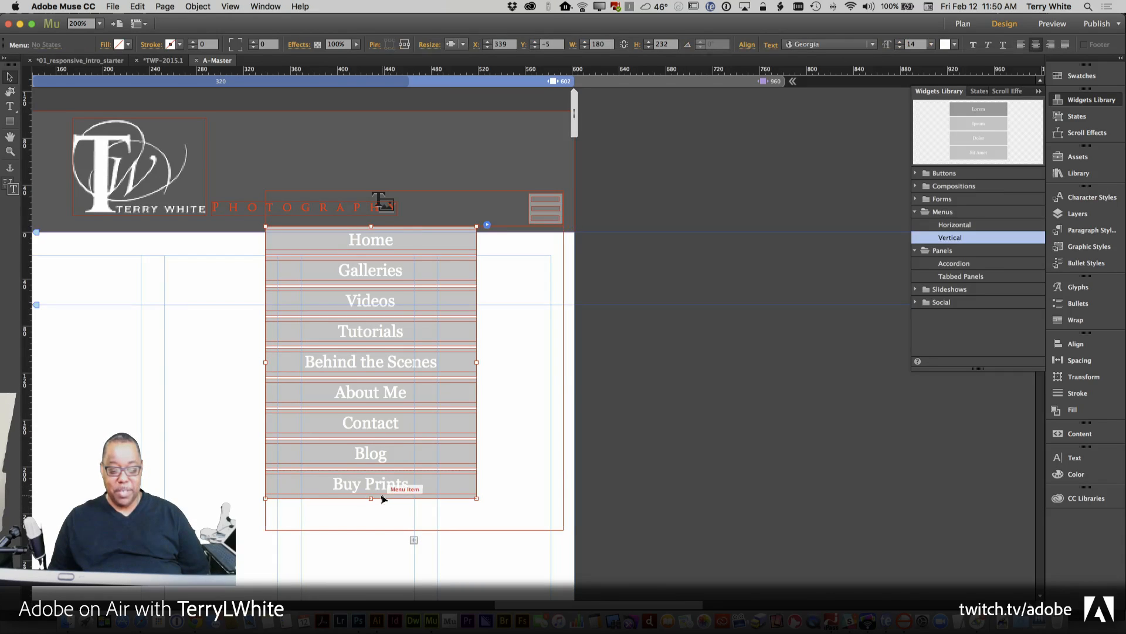
{"action": "left_click_drag", "start_coordinate": [369, 500], "coordinate": [369, 528]}
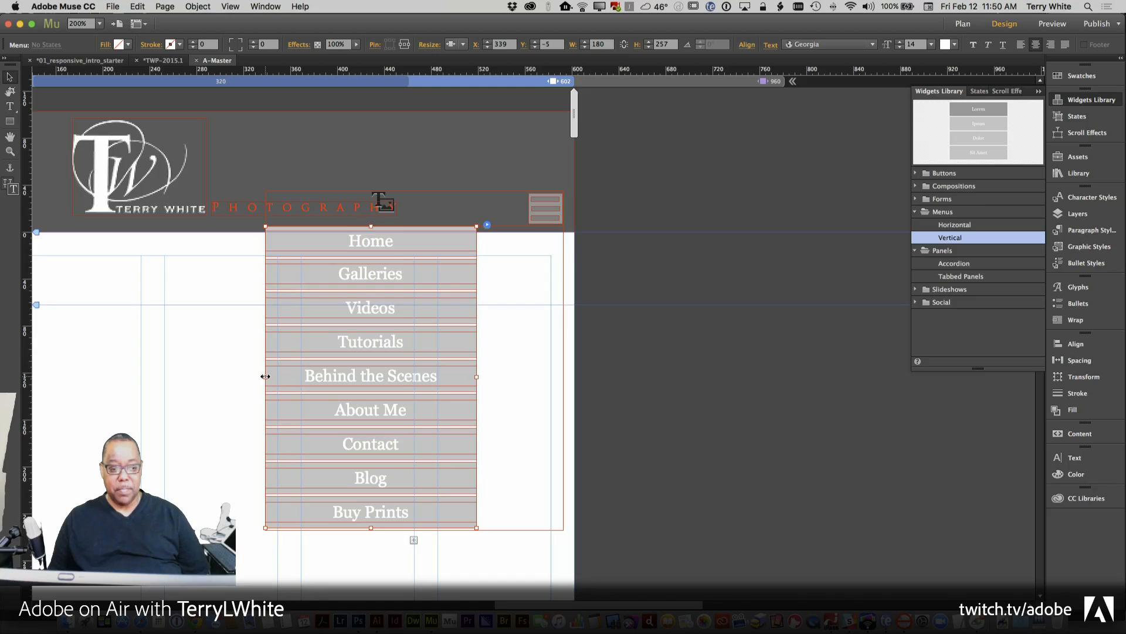
Narrow the accordion from its left edge to match the vertical menu's width of about 180 px.
{"action": "left_click", "coordinate": [491, 381]}
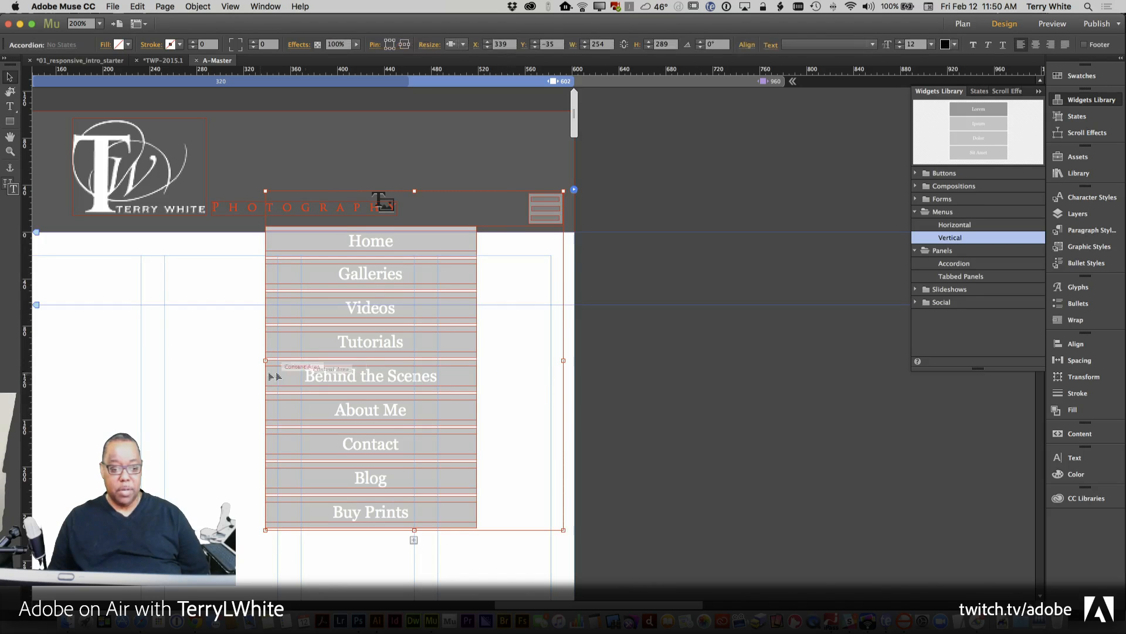
{"action": "left_click_drag", "start_coordinate": [272, 362], "coordinate": [352, 370]}
{"action": "left_click", "coordinate": [690, 284]}
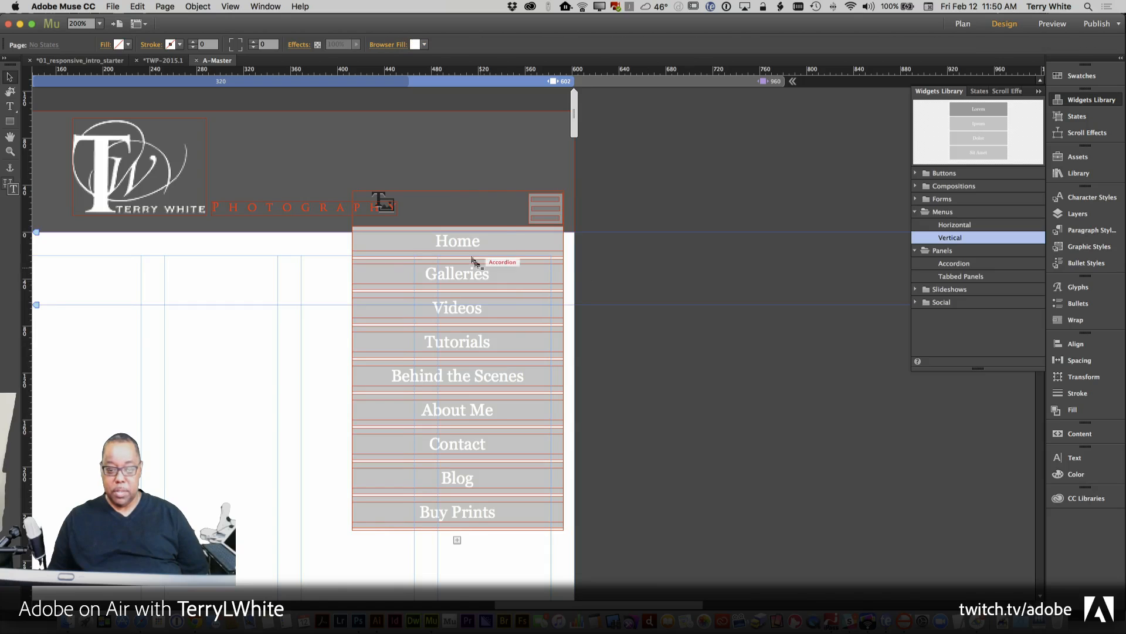
Change the font of the vertical menu's item labels to Arial, working from the Home label.
{"action": "left_click", "coordinate": [460, 241]}
{"action": "left_click", "coordinate": [459, 241]}
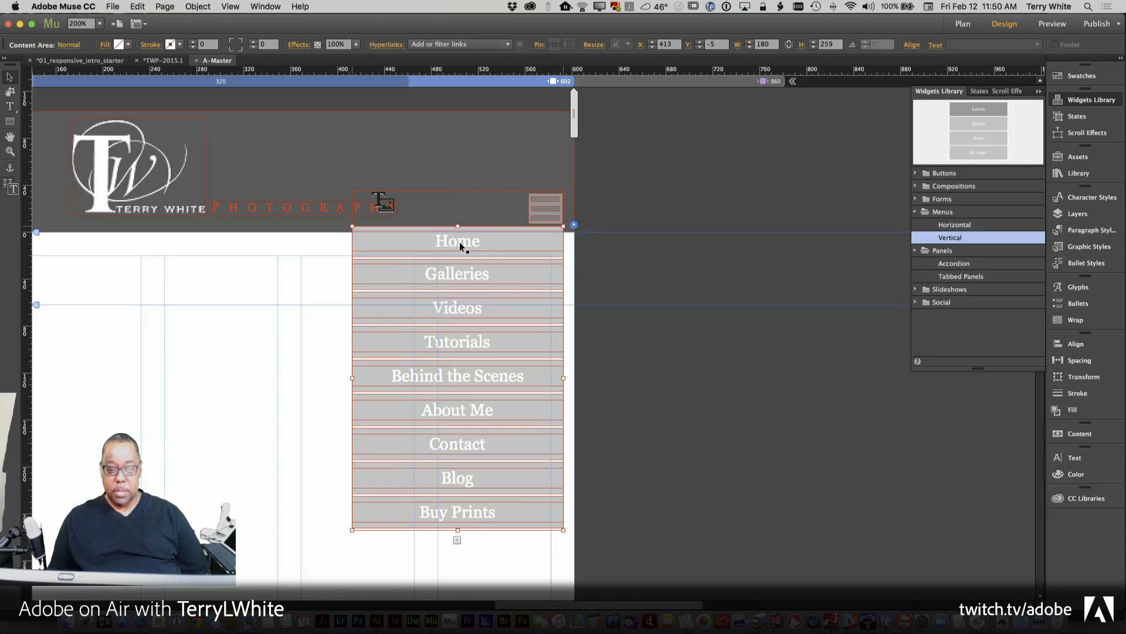
{"action": "left_click", "coordinate": [460, 242]}
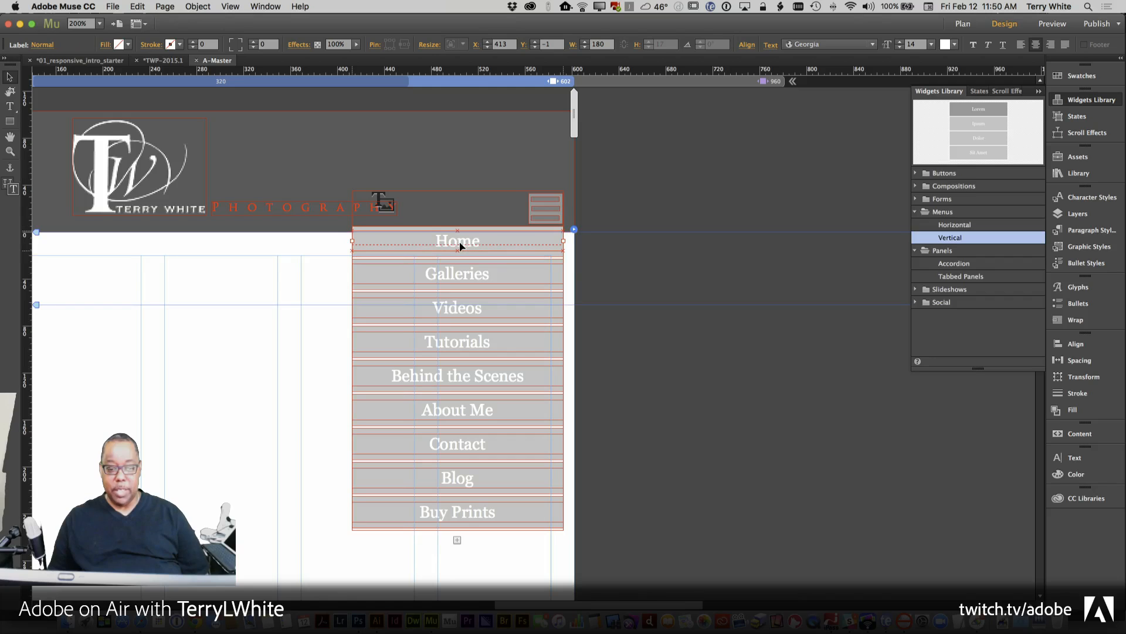
{"action": "left_click", "coordinate": [458, 239]}
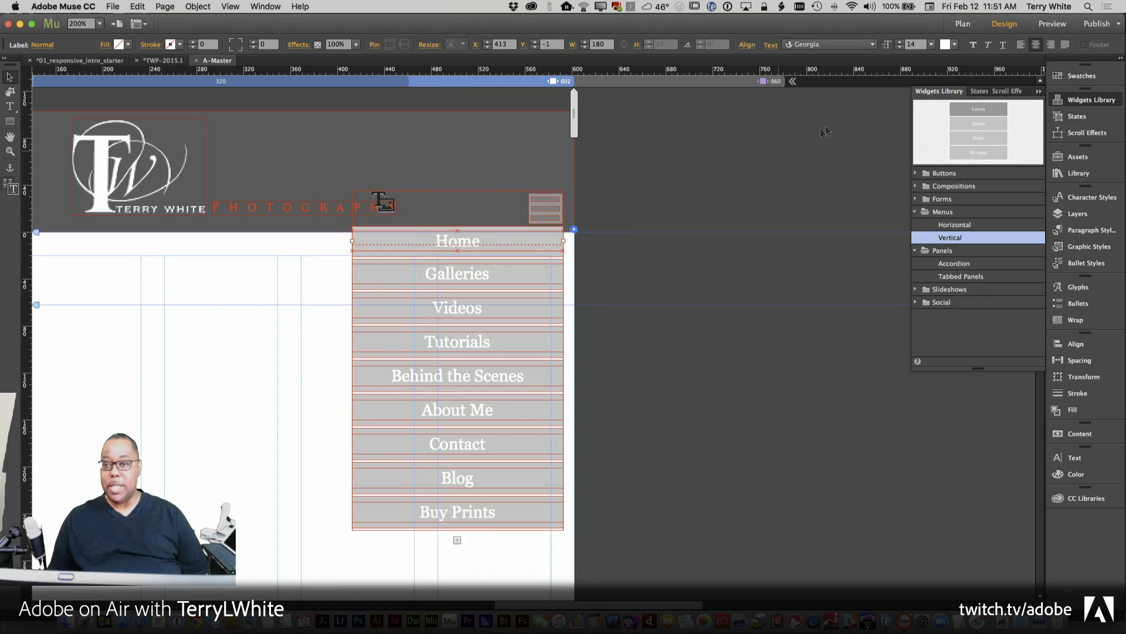
{"action": "left_click", "coordinate": [836, 47]}
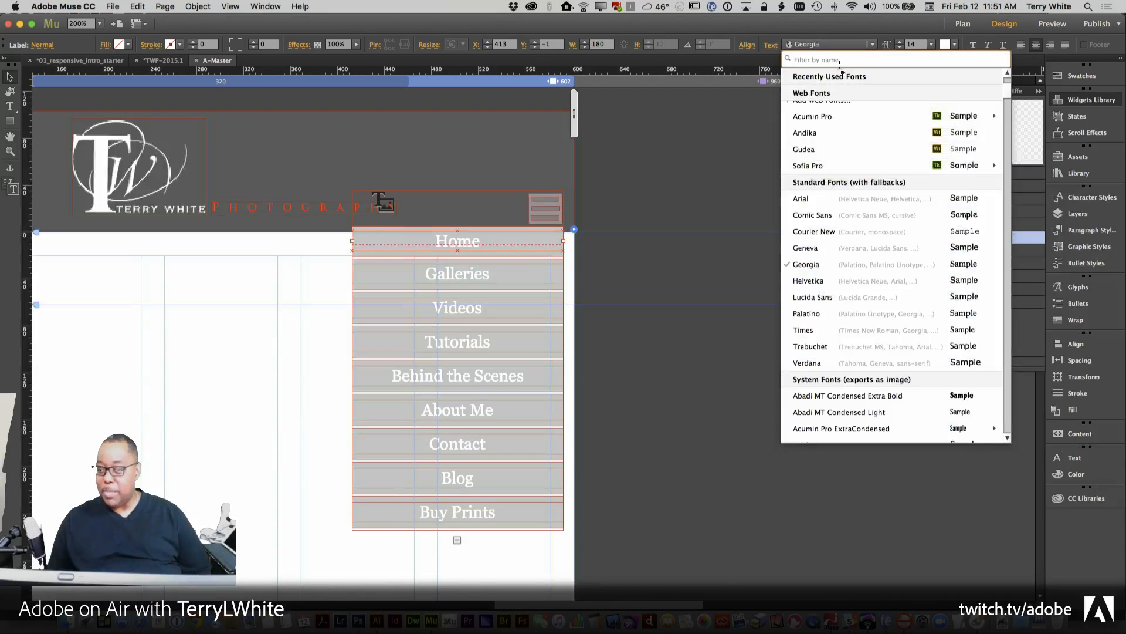
{"action": "mouse_move", "coordinate": [858, 164]}
{"action": "scroll", "coordinate": [857, 163], "scroll_direction": "up", "scroll_amount": 1}
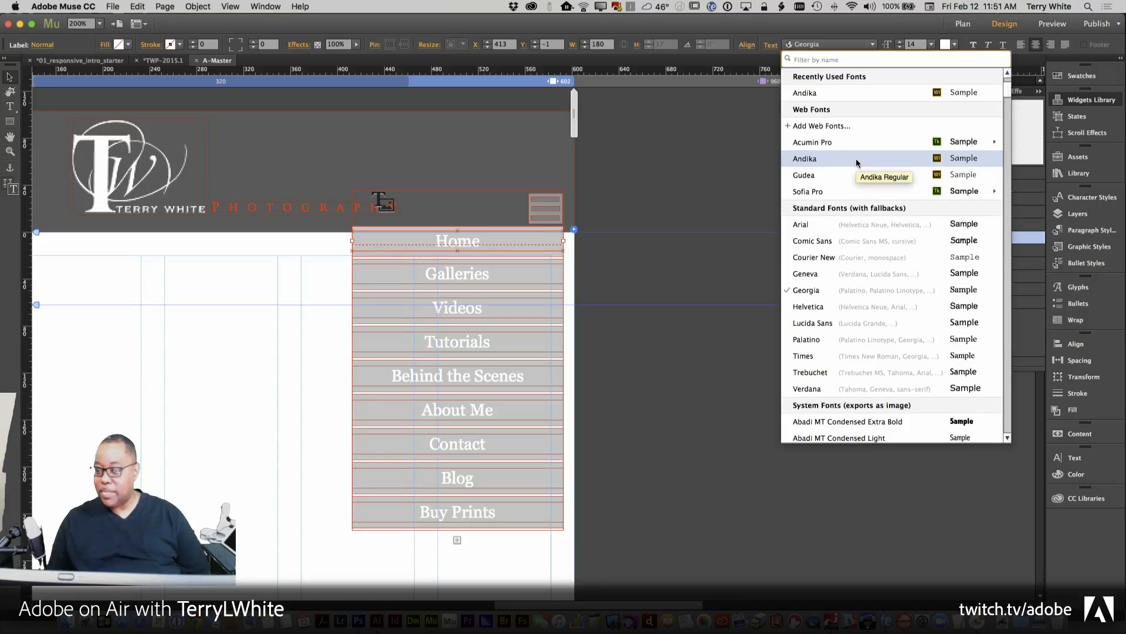
{"action": "scroll", "coordinate": [857, 164], "scroll_direction": "up", "scroll_amount": 2}
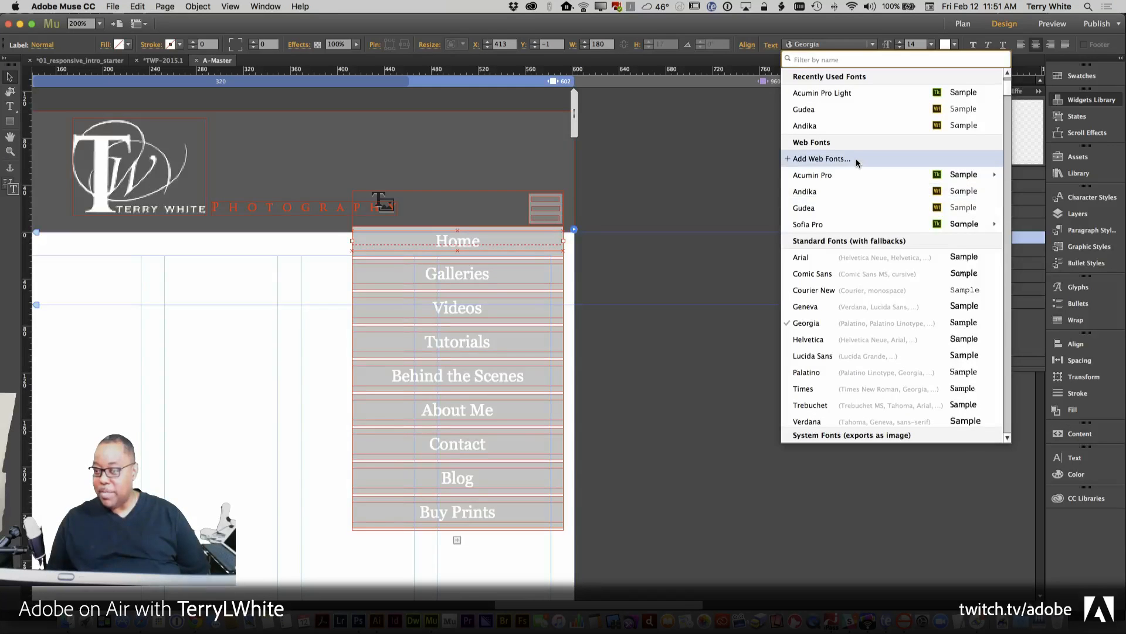
{"action": "scroll", "coordinate": [858, 163], "scroll_direction": "up", "scroll_amount": 3}
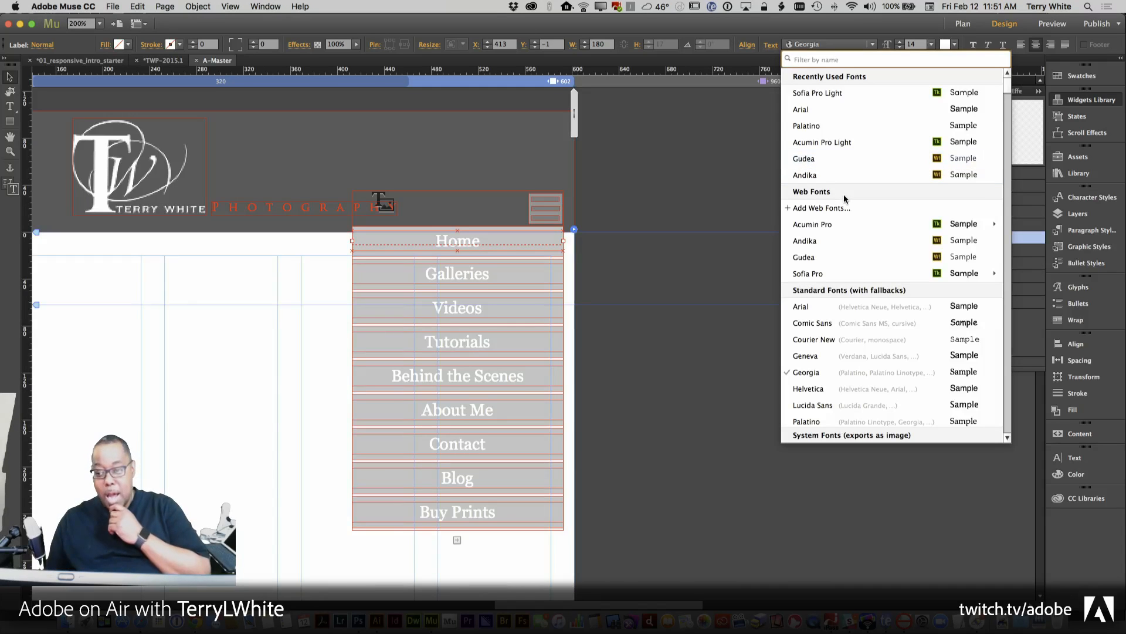
{"action": "left_click", "coordinate": [808, 111]}
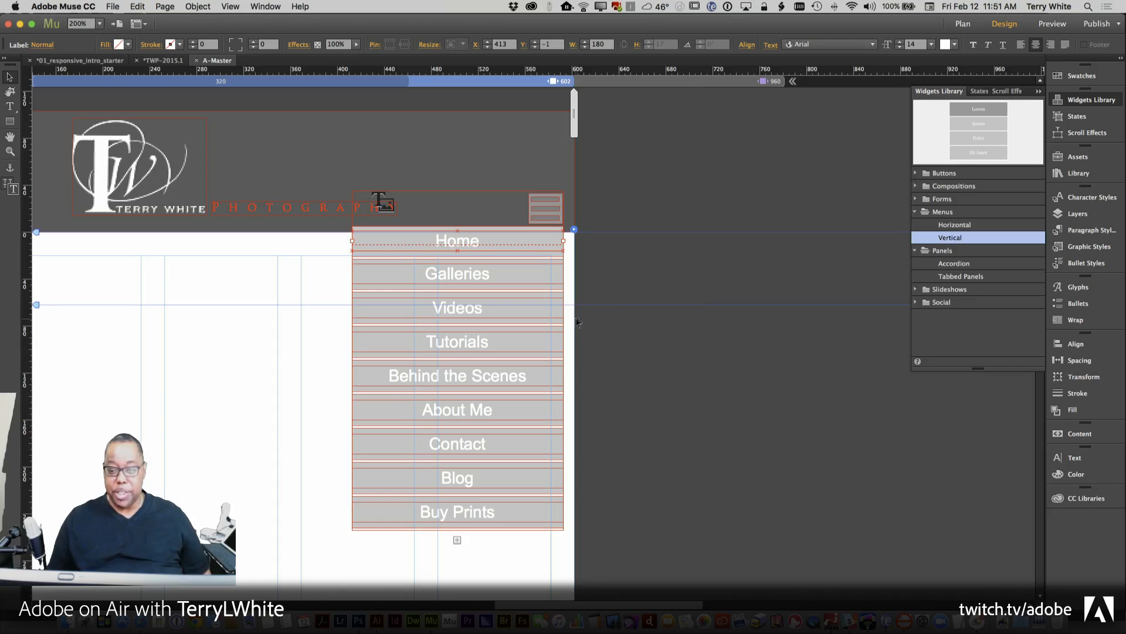
{"action": "left_click", "coordinate": [613, 289]}
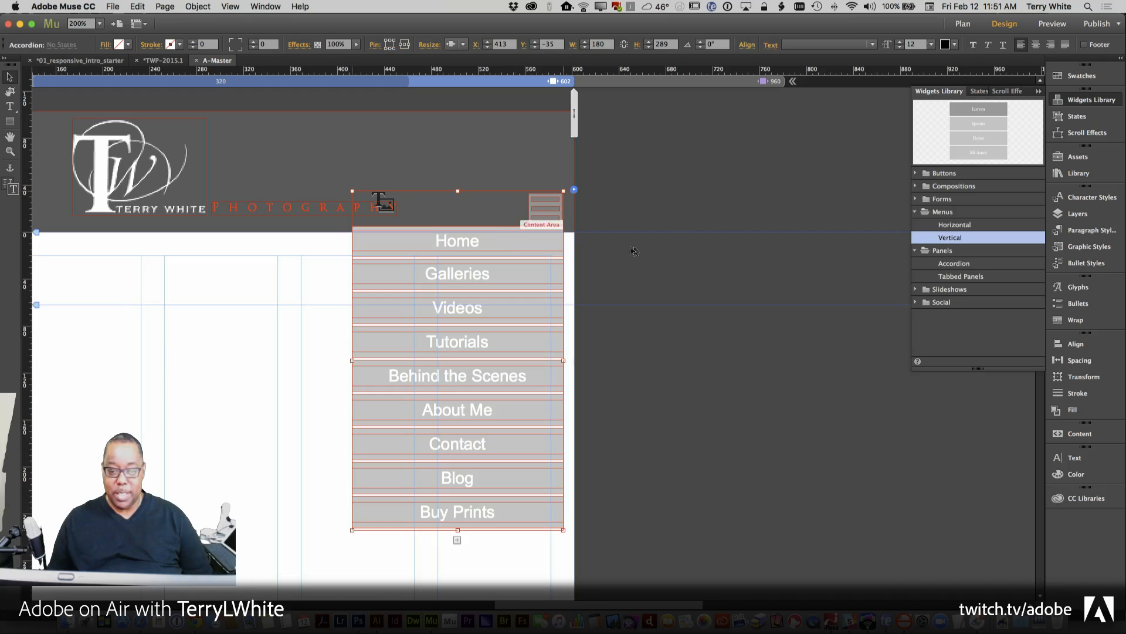
Fill the vertical menu's items with a darker gray swatch, working from the Home menu item.
{"action": "left_click", "coordinate": [518, 230]}
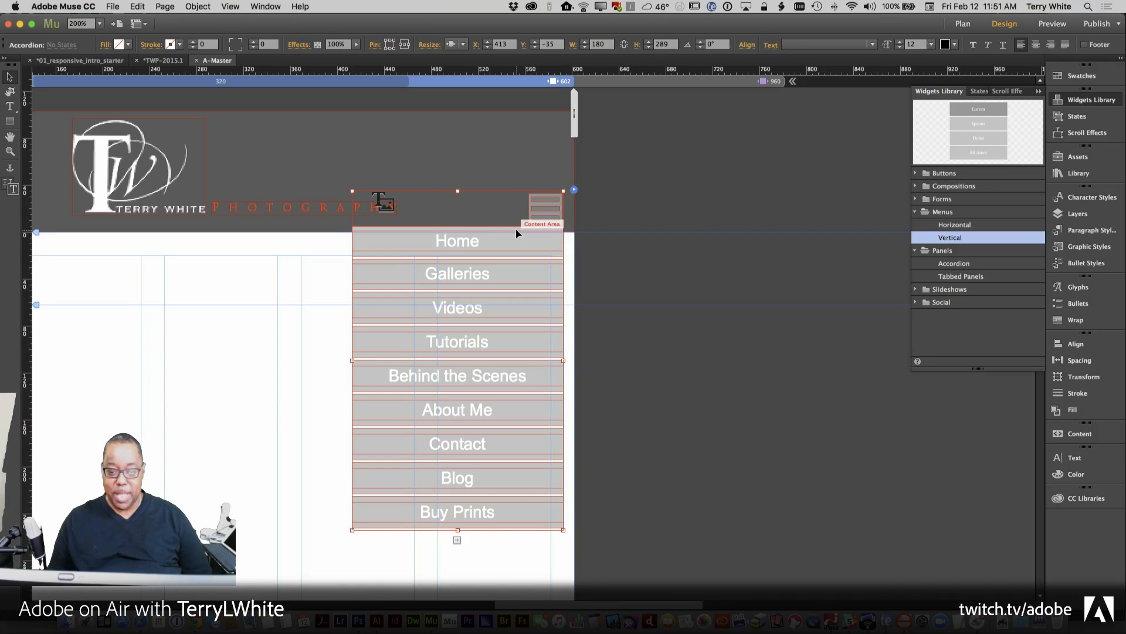
{"action": "left_click", "coordinate": [519, 230]}
{"action": "left_click", "coordinate": [514, 233]}
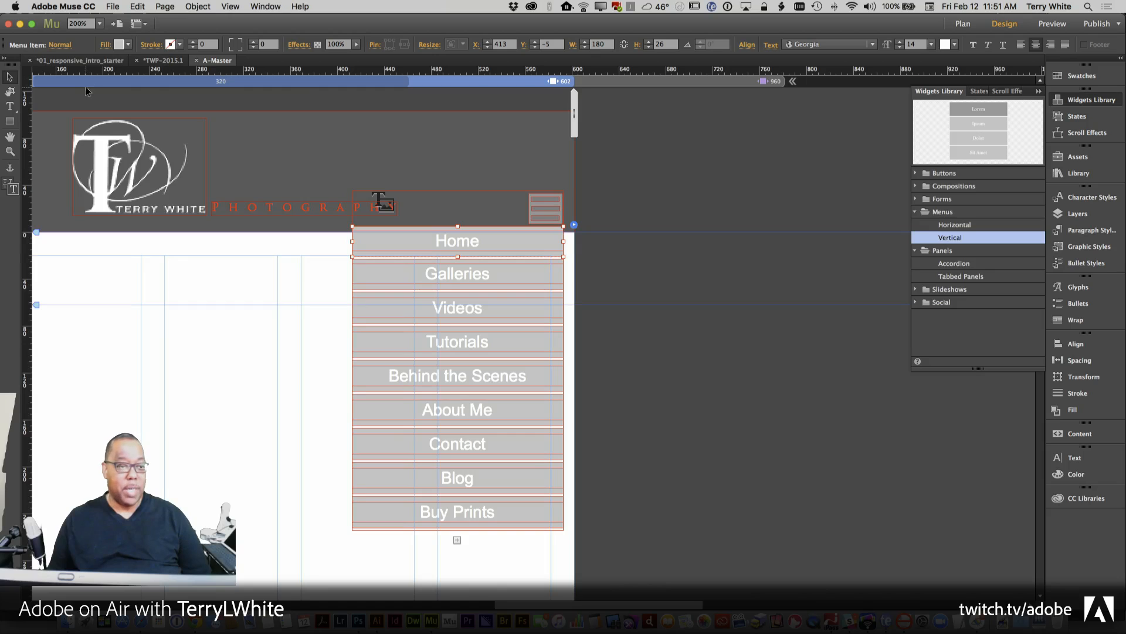
{"action": "left_click", "coordinate": [127, 45]}
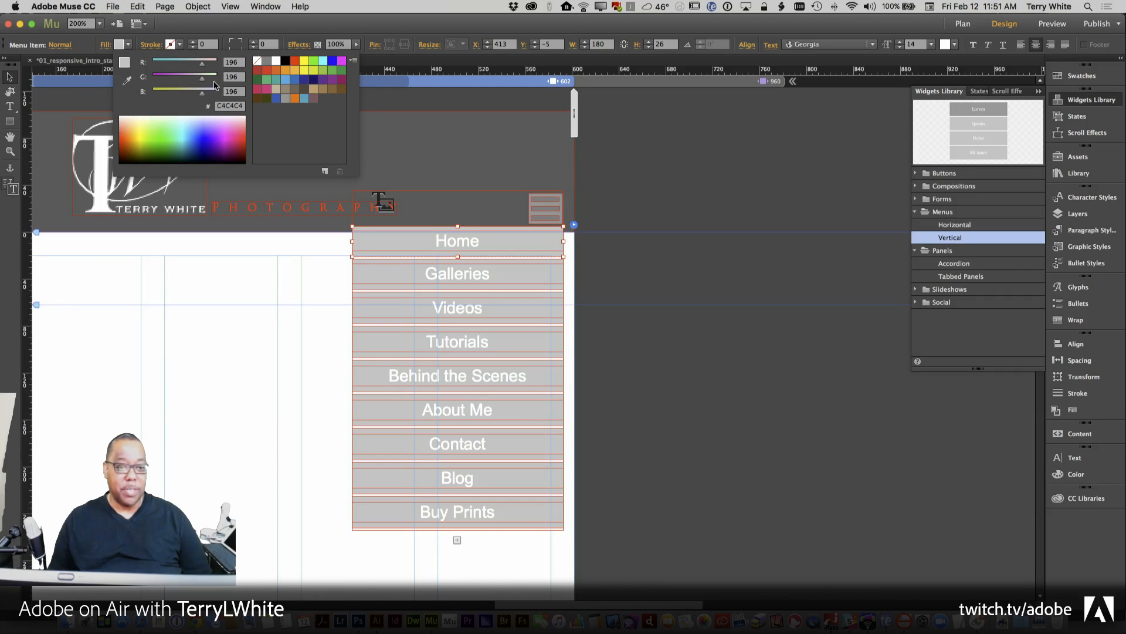
{"action": "left_click", "coordinate": [285, 98]}
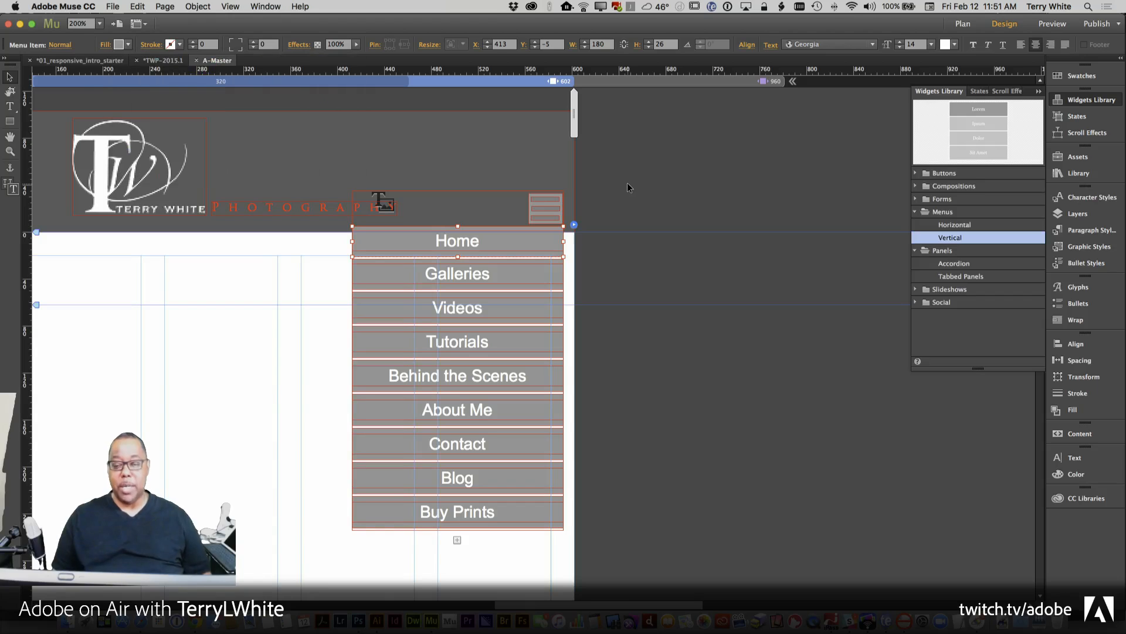
Collapse the accordion to its label and check its expand behavior options.
{"action": "left_click", "coordinate": [467, 206]}
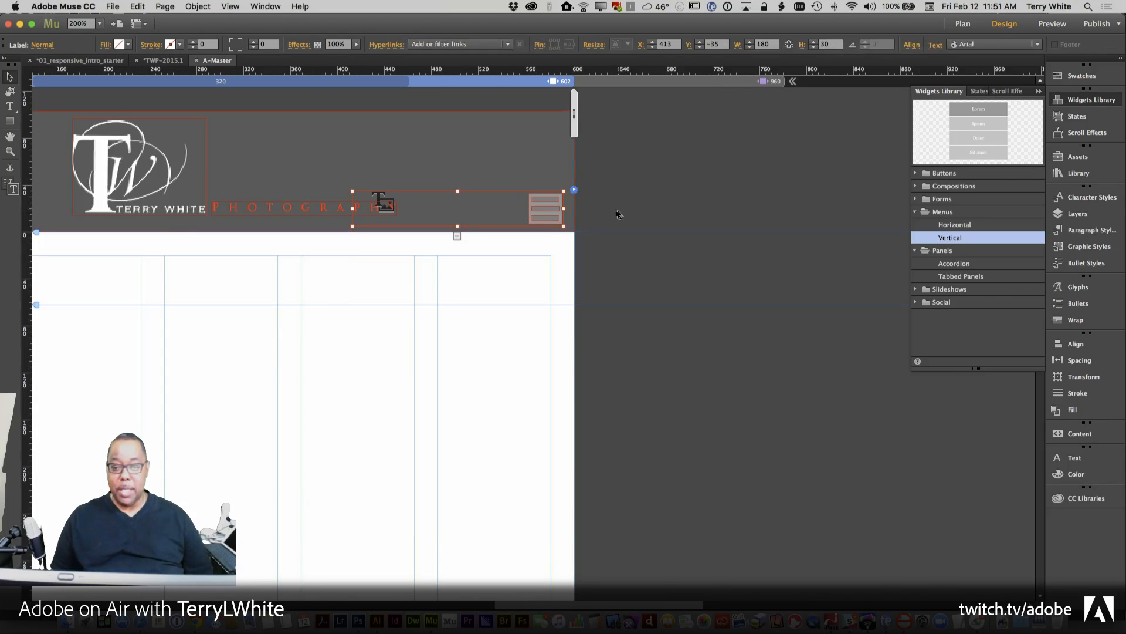
{"action": "left_click", "coordinate": [574, 191]}
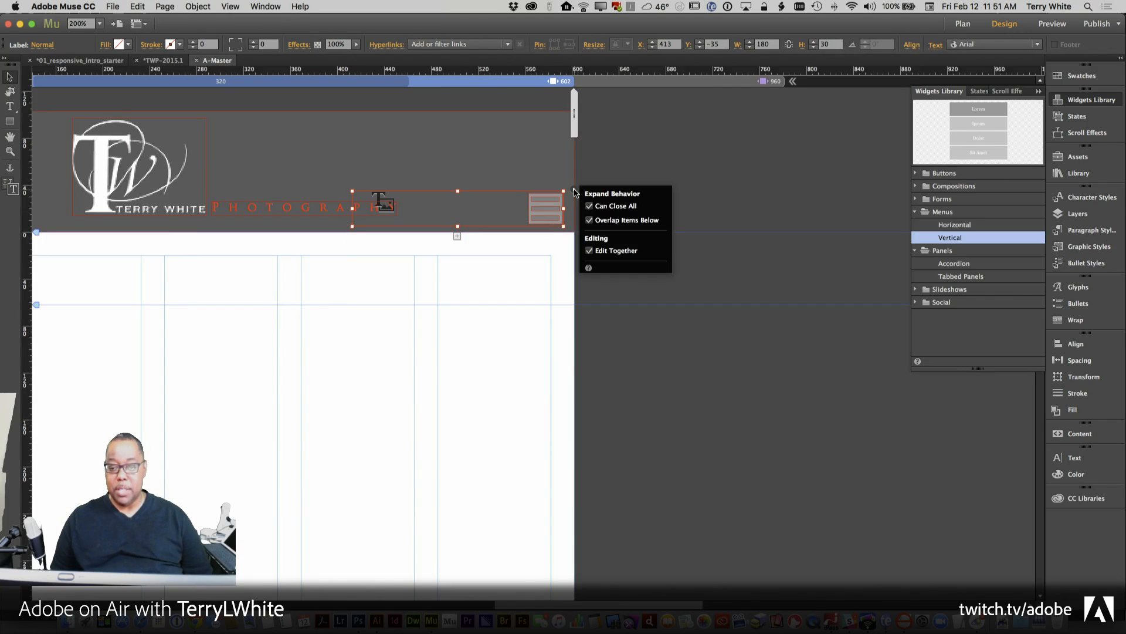
{"action": "left_click", "coordinate": [620, 149]}
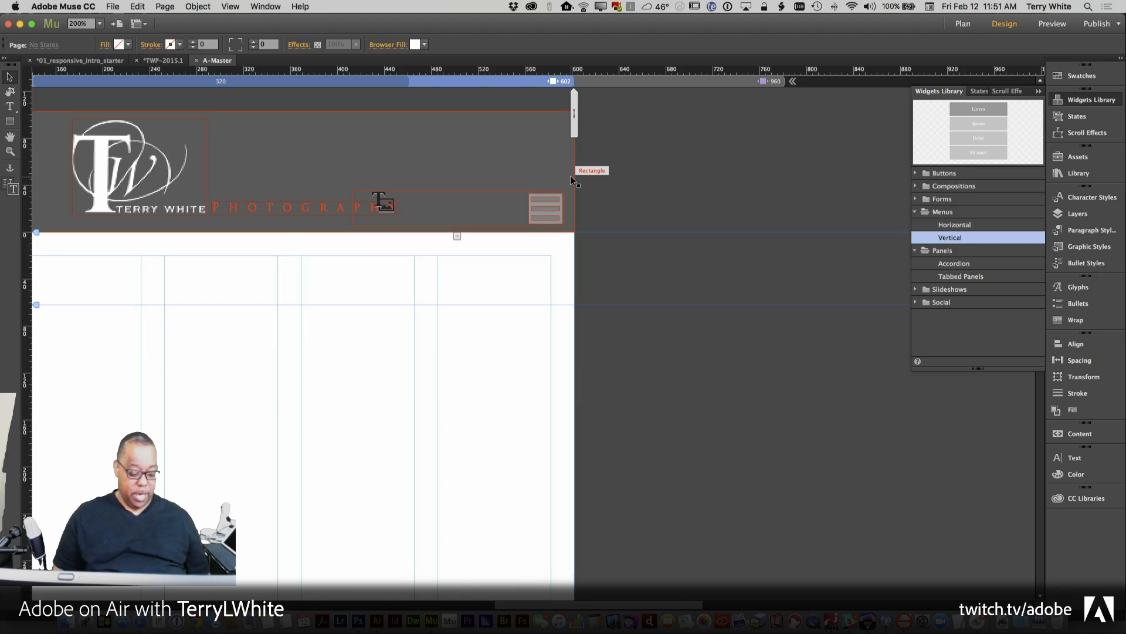
Select the whole accordion and hide it in the other breakpoints.
{"action": "left_click", "coordinate": [505, 205]}
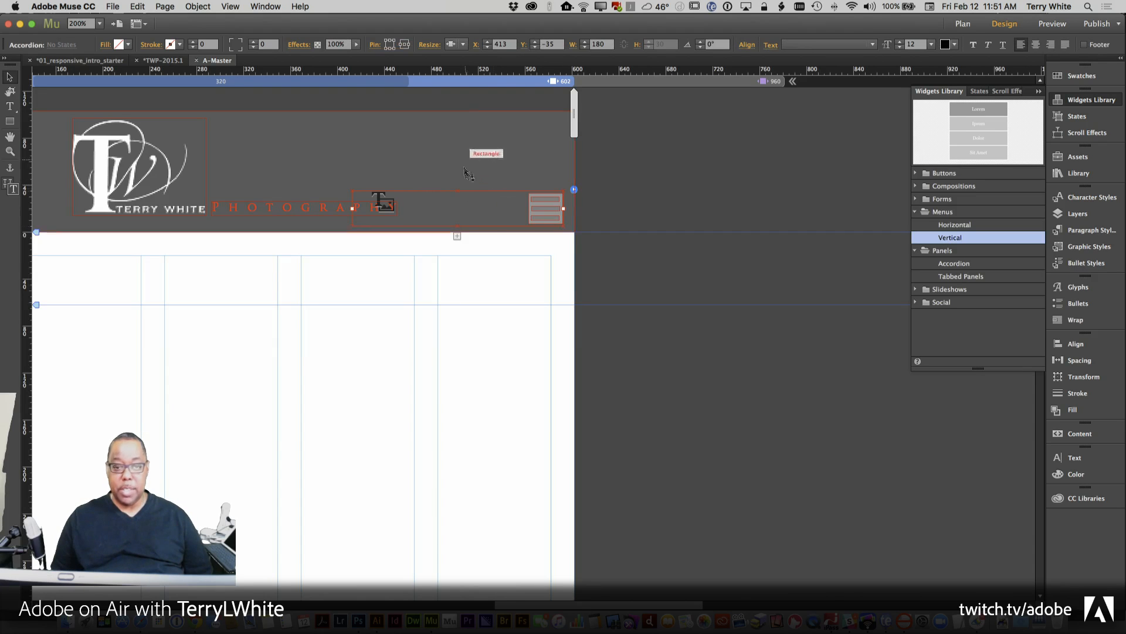
{"action": "right_click", "coordinate": [473, 208]}
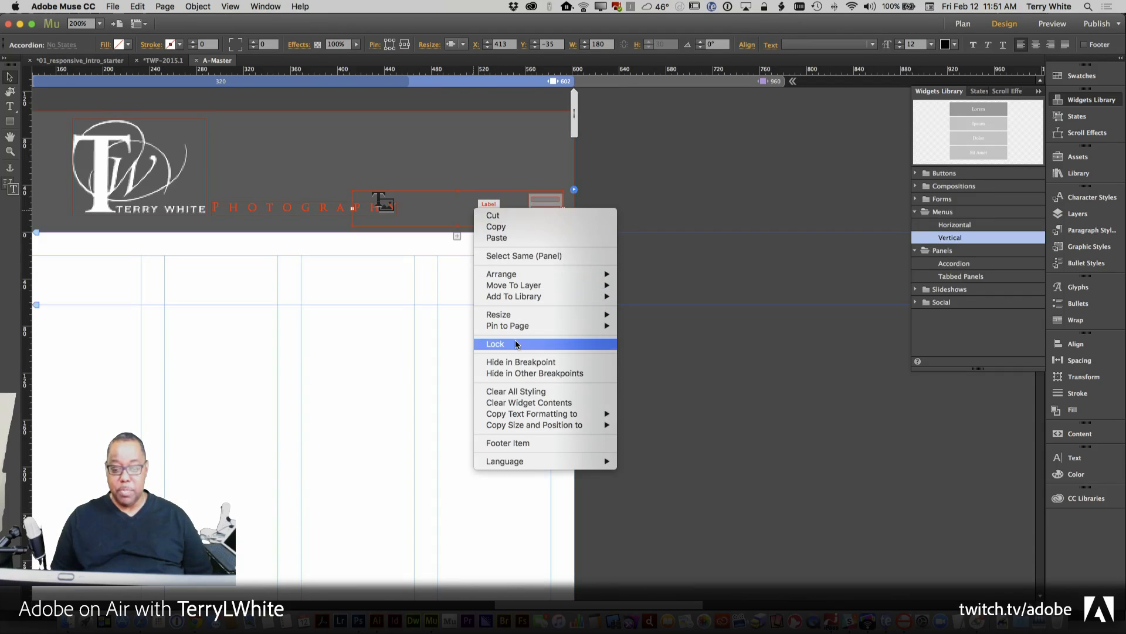
{"action": "left_click", "coordinate": [524, 375]}
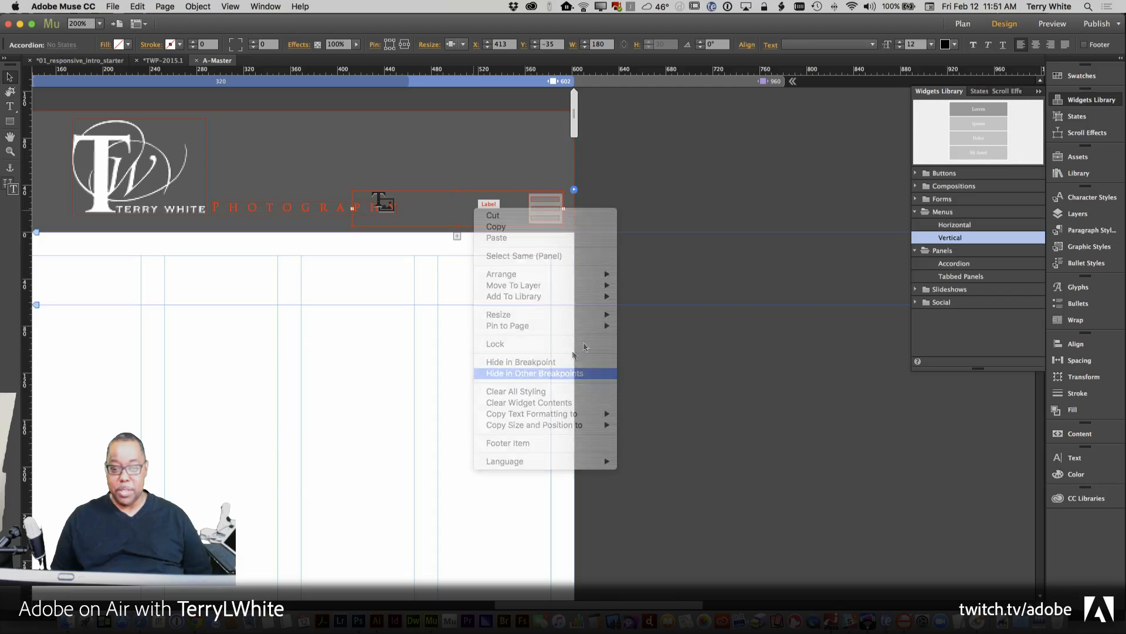
{"action": "left_click", "coordinate": [623, 197]}
Move the accordion left, clear of the hamburger icon, and hide the icon group in the other breakpoints.
{"action": "left_click_drag", "start_coordinate": [502, 216], "coordinate": [456, 214]}
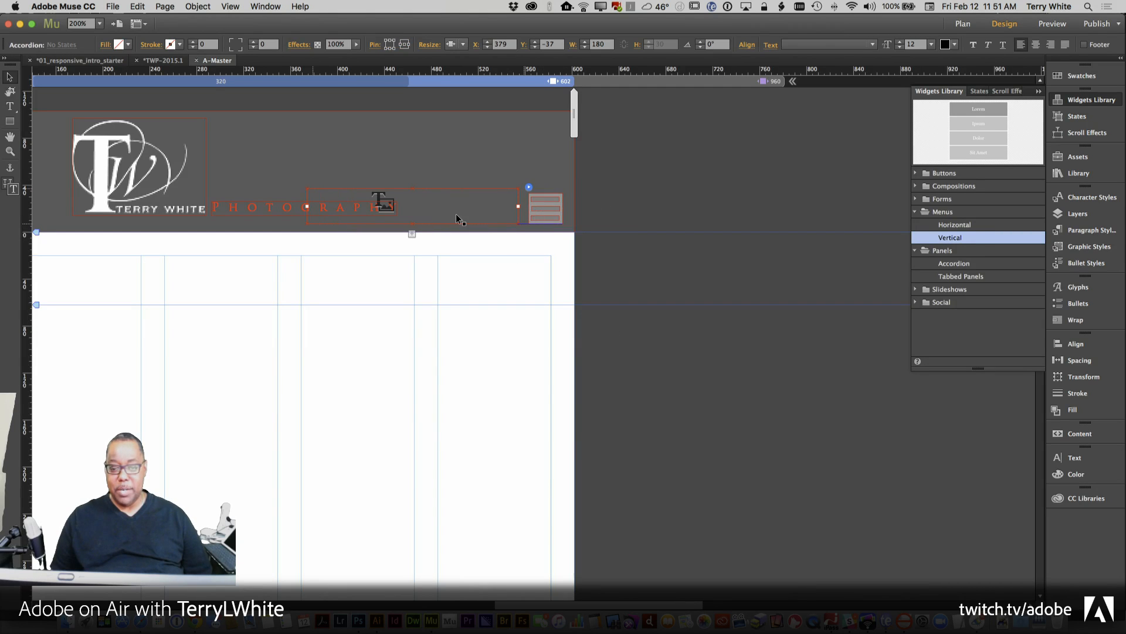
{"action": "left_click", "coordinate": [554, 210]}
{"action": "right_click", "coordinate": [554, 210]}
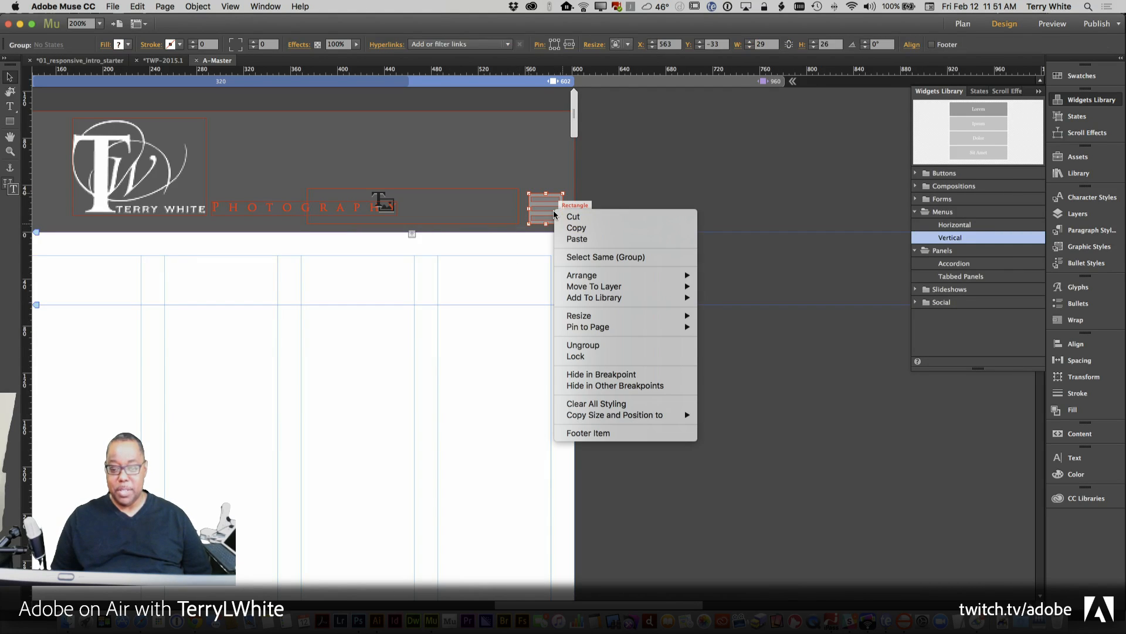
{"action": "left_click", "coordinate": [599, 386]}
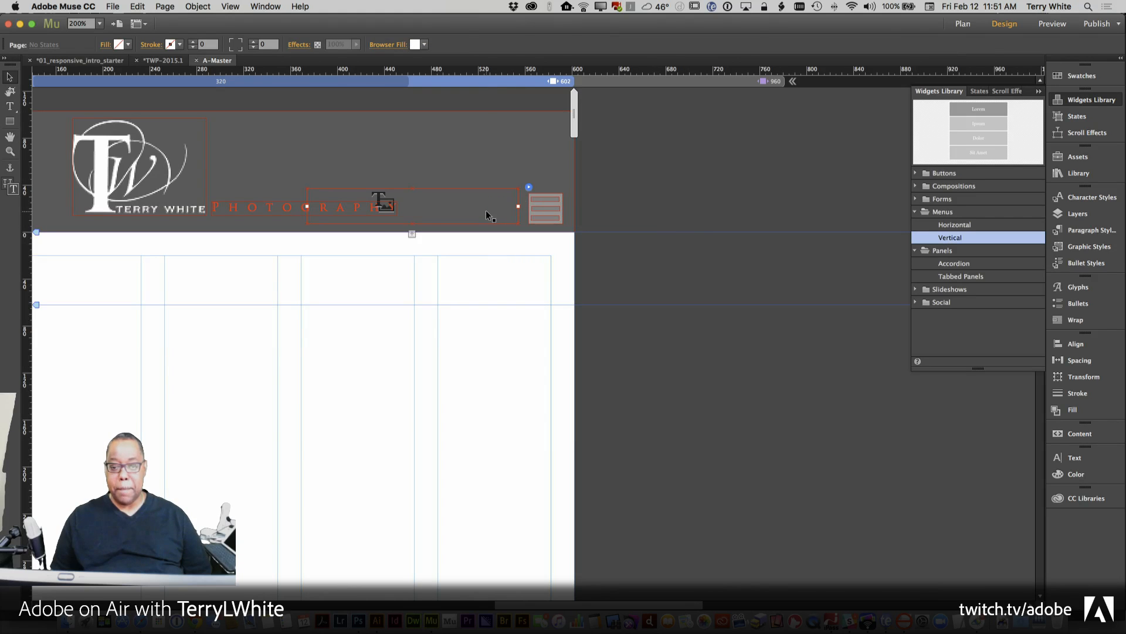
Place the accordion over the hamburger icon in the header, at about X 417 and Y -35.
{"action": "left_click", "coordinate": [514, 216]}
{"action": "left_click_drag", "start_coordinate": [514, 216], "coordinate": [530, 213]}
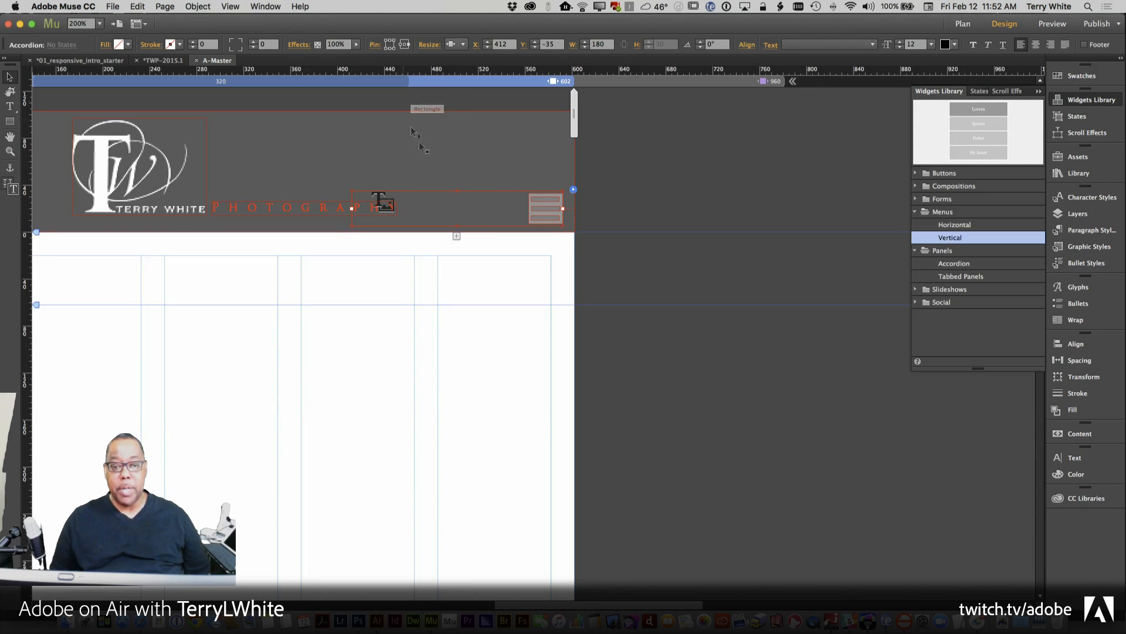
{"action": "left_click_drag", "start_coordinate": [480, 209], "coordinate": [434, 212]}
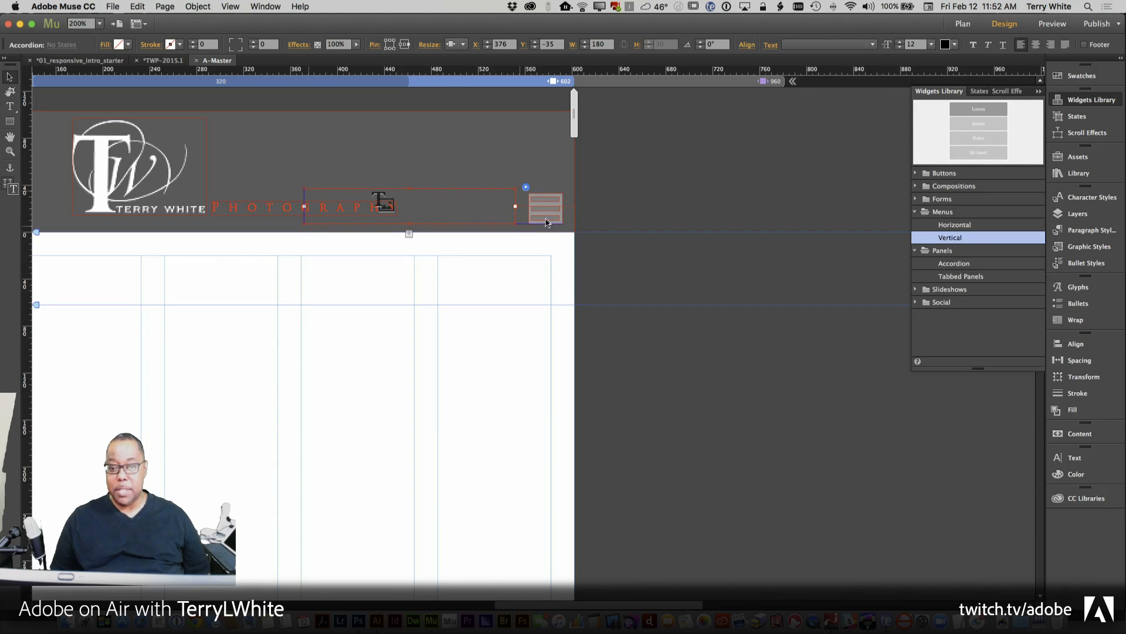
{"action": "left_click", "coordinate": [545, 201]}
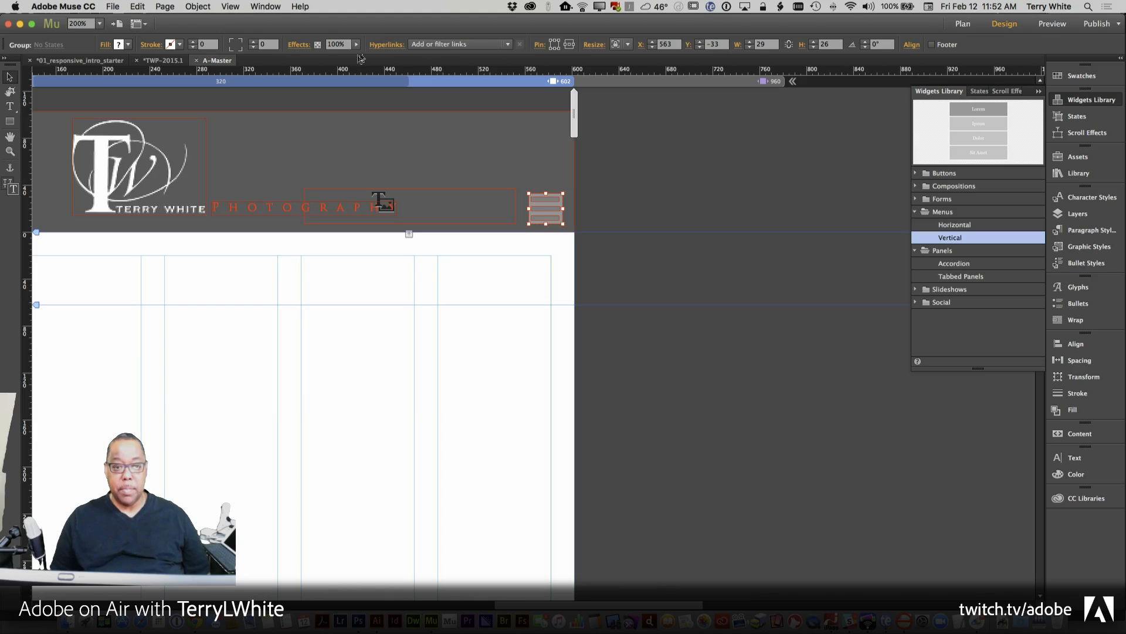
{"action": "left_click_drag", "start_coordinate": [456, 209], "coordinate": [494, 210]}
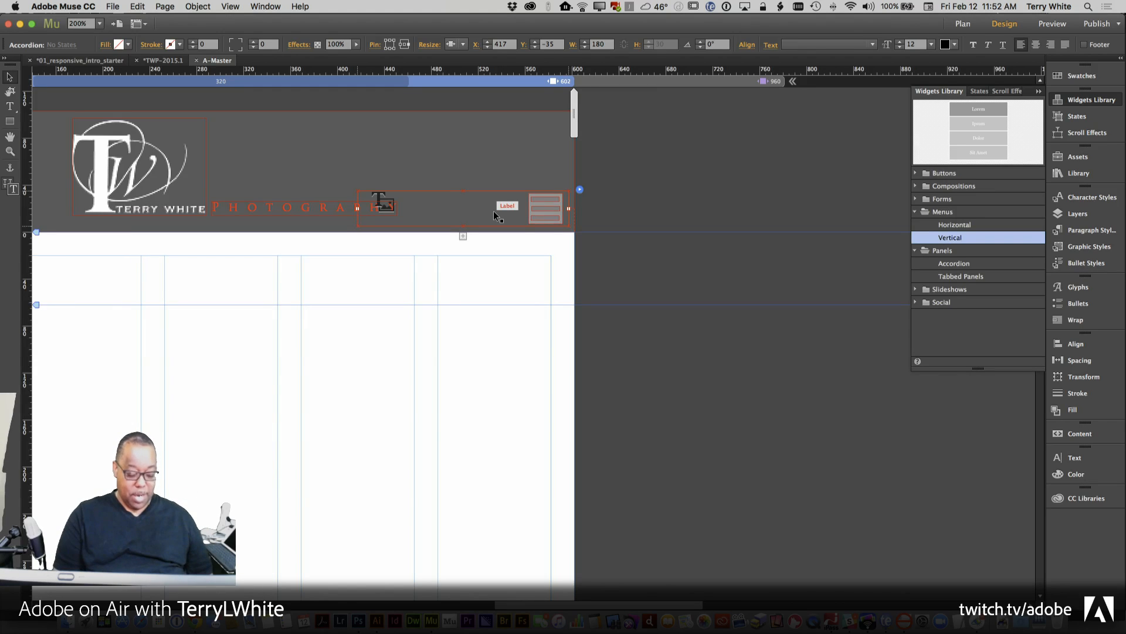
Examine the whole 602 px layout and how its header responds to a changing page width.
{"action": "key", "text": "super+minus"}
{"action": "key", "text": "super+minus"}
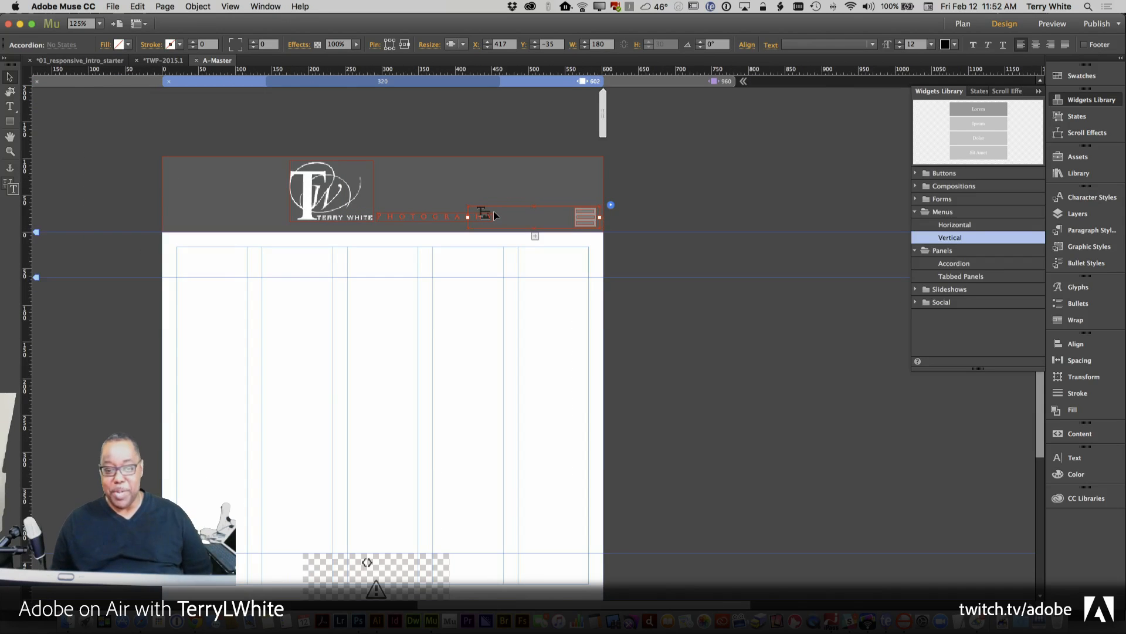
{"action": "scroll", "coordinate": [650, 271], "scroll_direction": "down", "scroll_amount": 5}
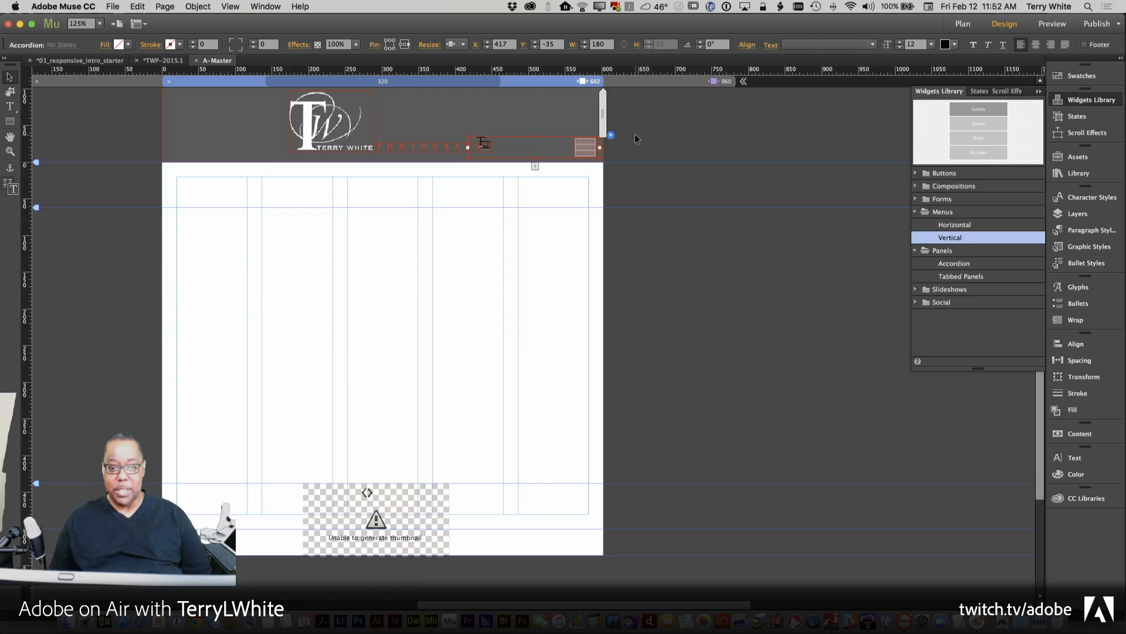
{"action": "mouse_move", "coordinate": [591, 115]}
{"action": "left_mouse_down"}
{"action": "mouse_move", "coordinate": [549, 123]}
{"action": "mouse_move", "coordinate": [575, 122]}
{"action": "mouse_move", "coordinate": [603, 100]}
{"action": "left_mouse_up"}
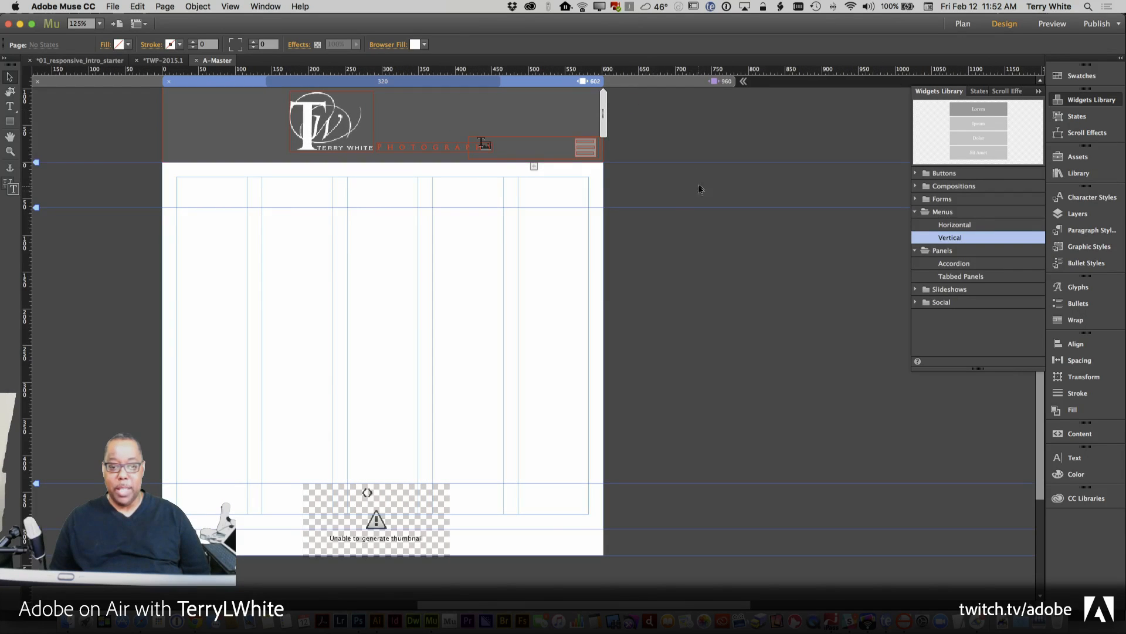
Move the logo and the Photography text together to about 8 px from the page's left edge in the 602 breakpoint.
{"action": "left_click", "coordinate": [341, 135]}
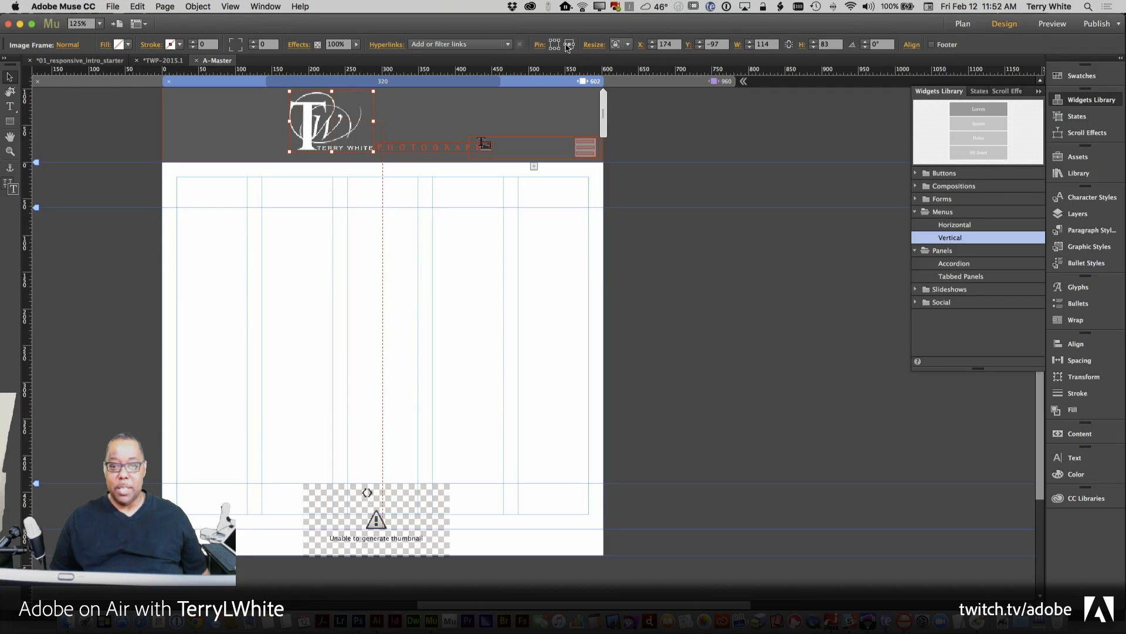
{"action": "left_click", "coordinate": [411, 147]}
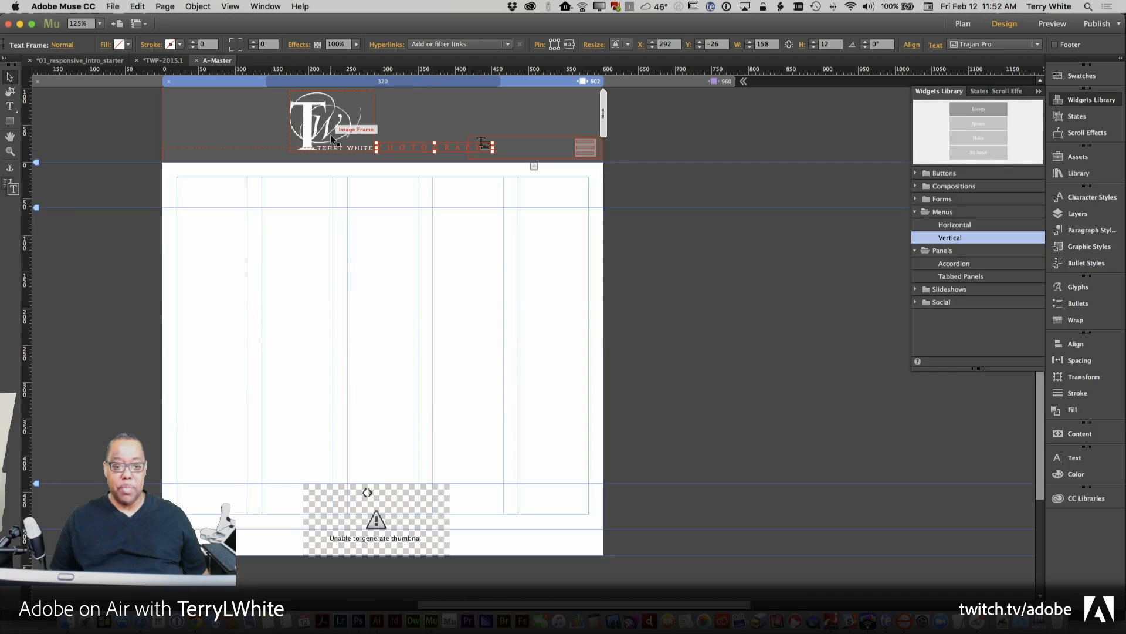
{"action": "left_click", "coordinate": [371, 146]}
{"action": "left_click", "coordinate": [387, 147], "text": "shift"}
{"action": "left_click_drag", "start_coordinate": [330, 130], "coordinate": [209, 129]}
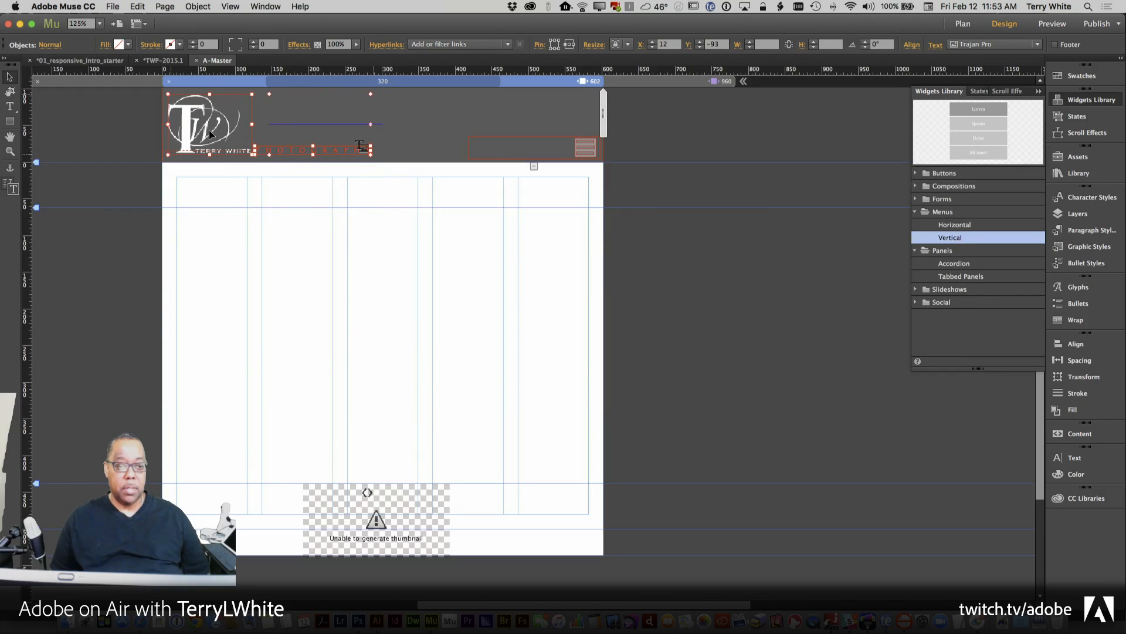
Check the header at the 960 breakpoint, and test the 602 layout at a narrower page width.
{"action": "left_click", "coordinate": [717, 140]}
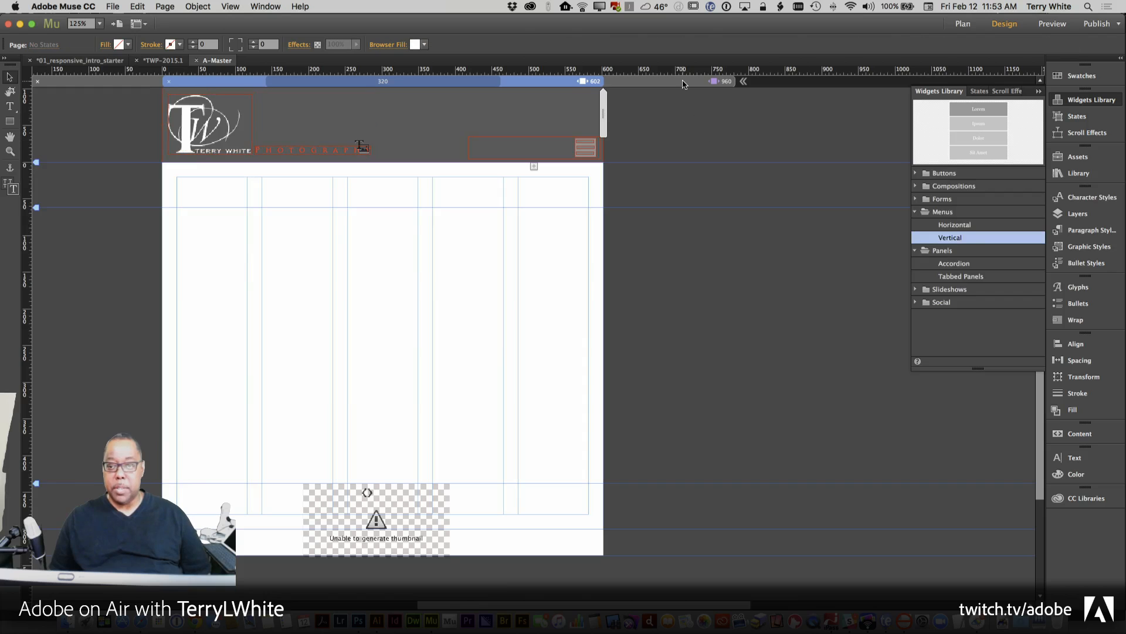
{"action": "left_click", "coordinate": [683, 84]}
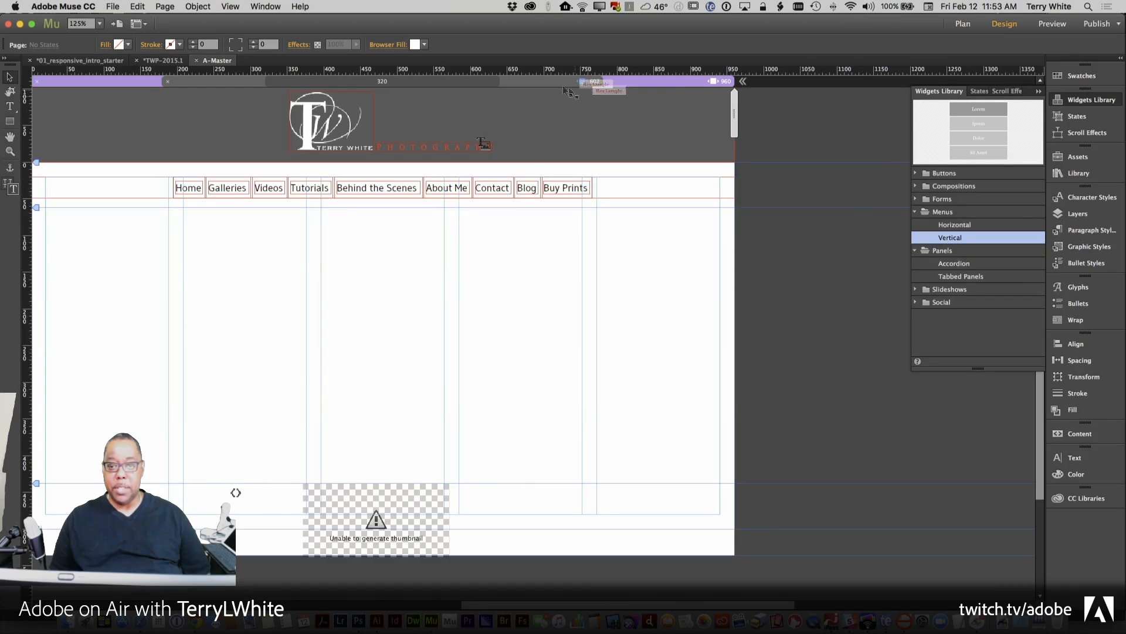
{"action": "left_click", "coordinate": [590, 82]}
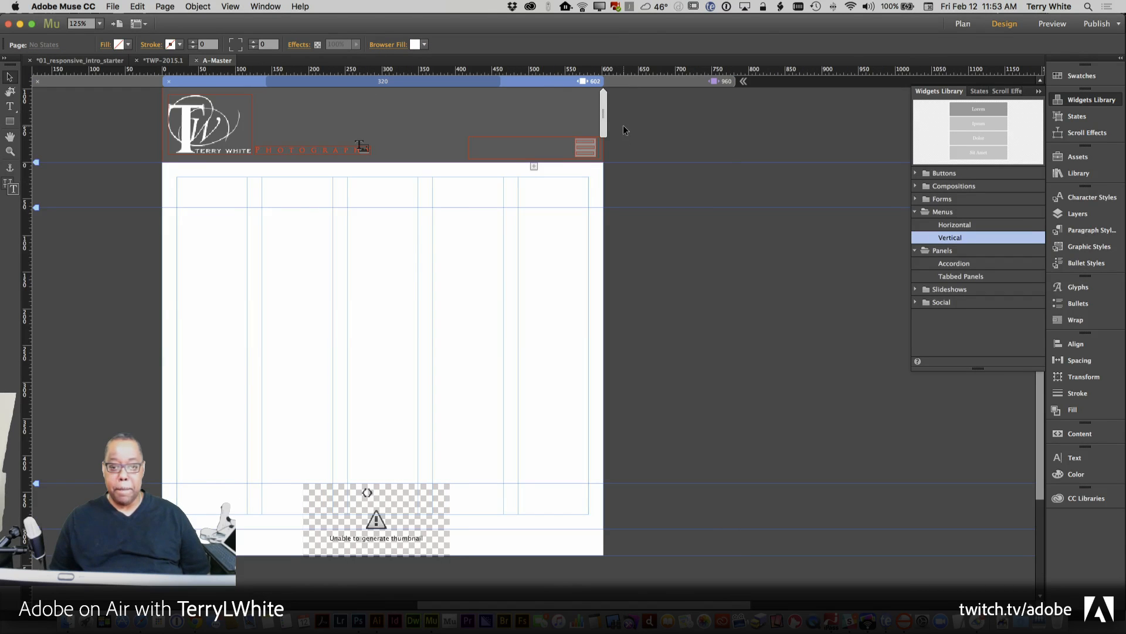
{"action": "left_click_drag", "start_coordinate": [594, 124], "coordinate": [545, 136]}
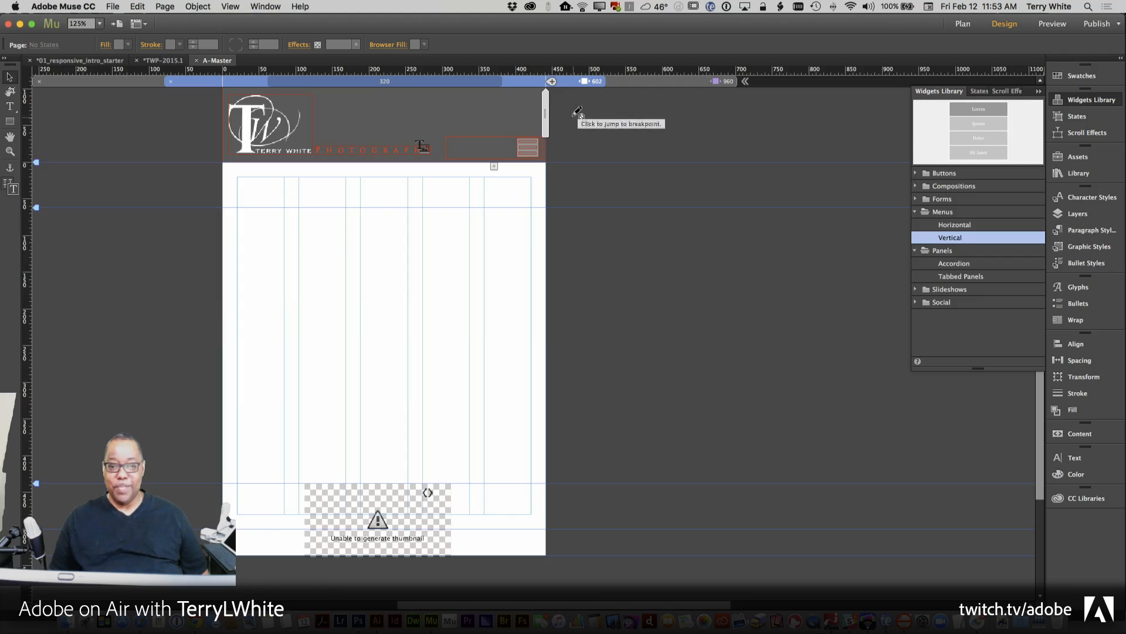
{"action": "left_click", "coordinate": [570, 83]}
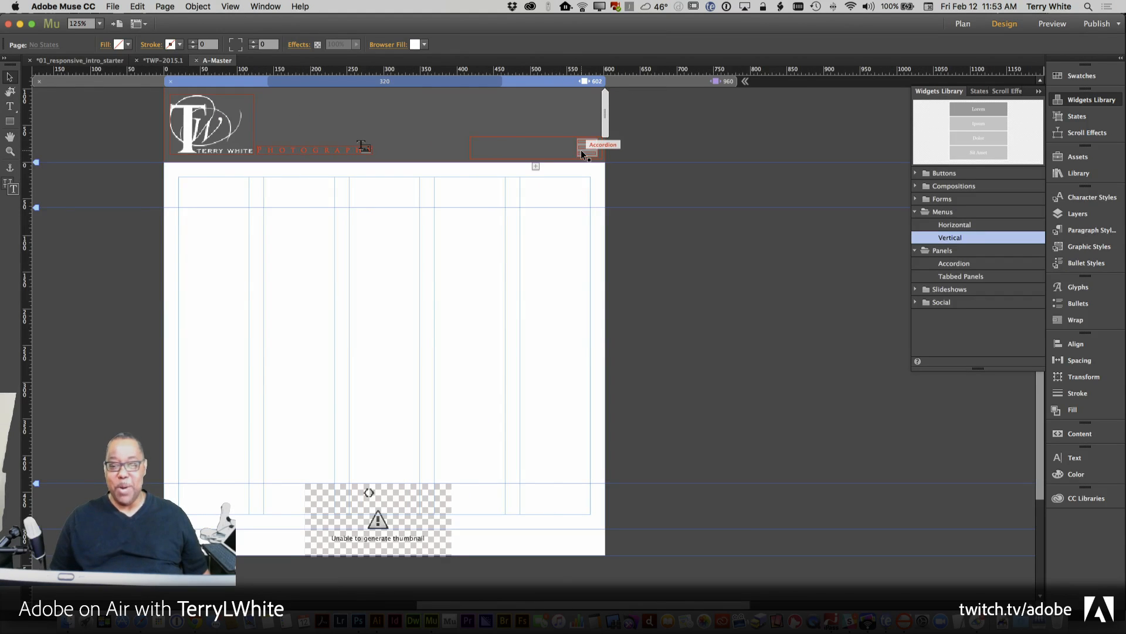
Move the accordion and the hamburger icon up in the header, with the accordion over the icon at X 414, Y -89.
{"action": "left_click_drag", "start_coordinate": [582, 152], "coordinate": [530, 109]}
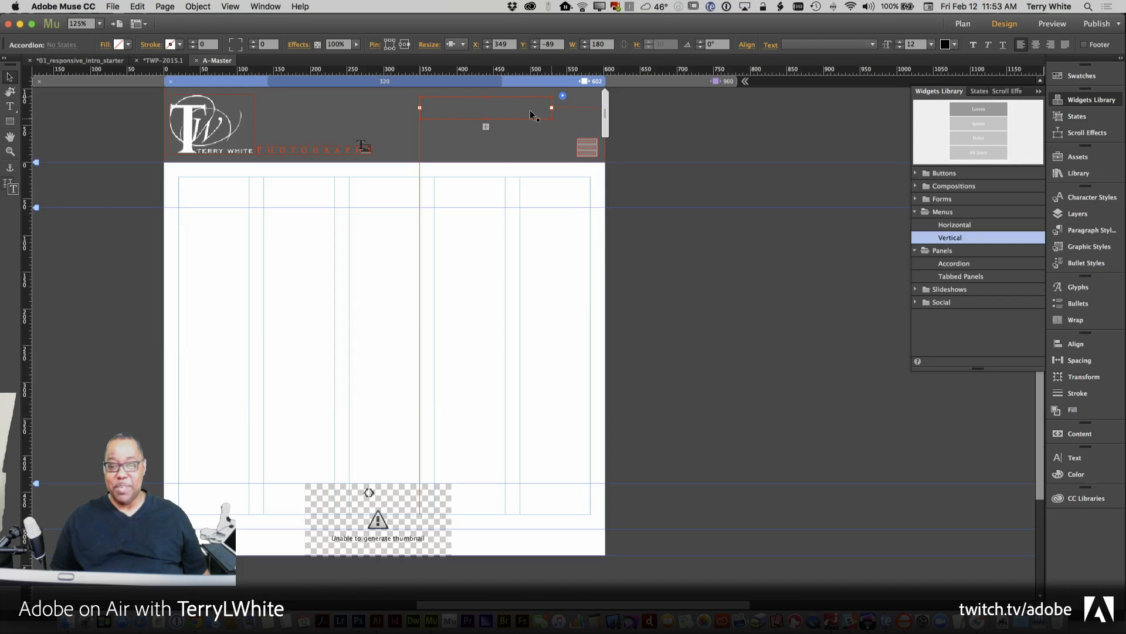
{"action": "left_click_drag", "start_coordinate": [592, 147], "coordinate": [589, 116]}
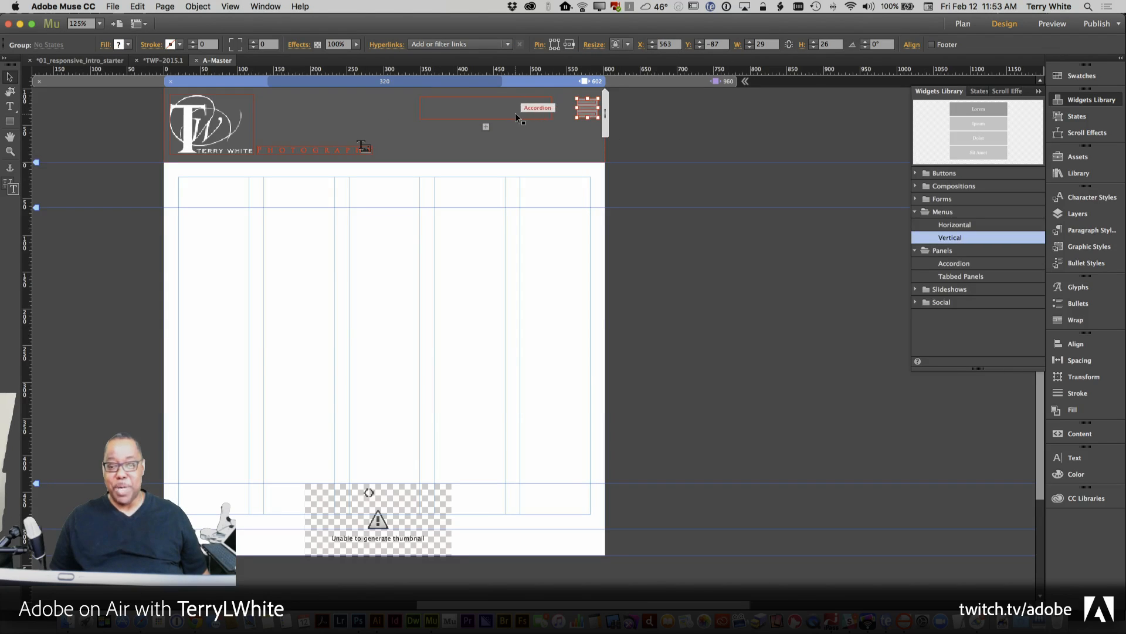
{"action": "left_click", "coordinate": [547, 116]}
{"action": "left_click_drag", "start_coordinate": [516, 116], "coordinate": [562, 114]}
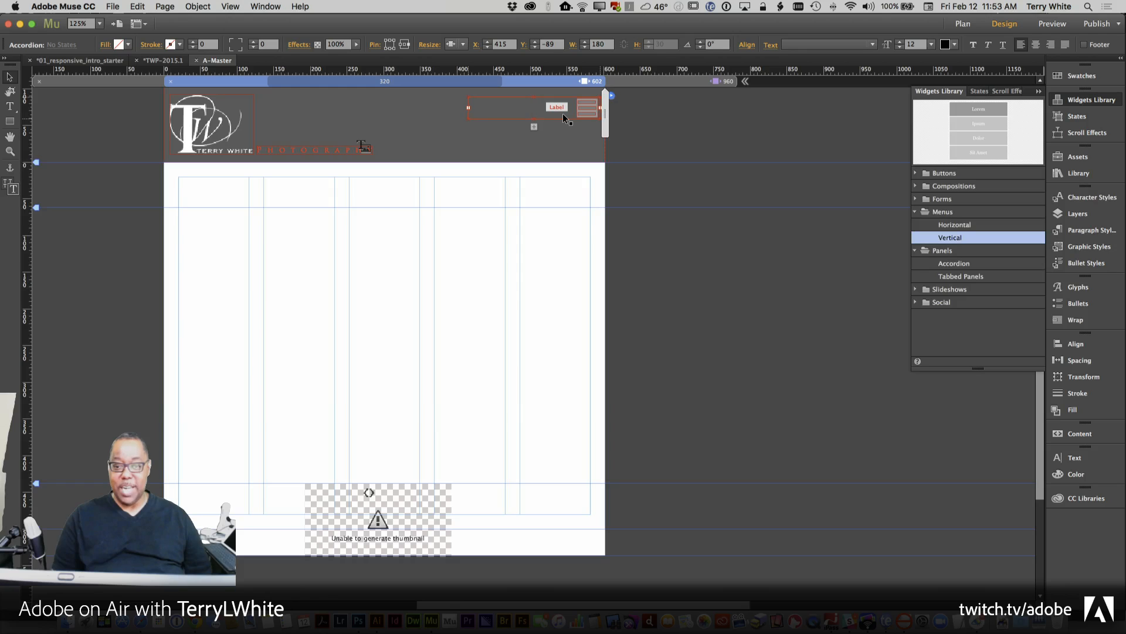
{"action": "key", "text": "Left"}
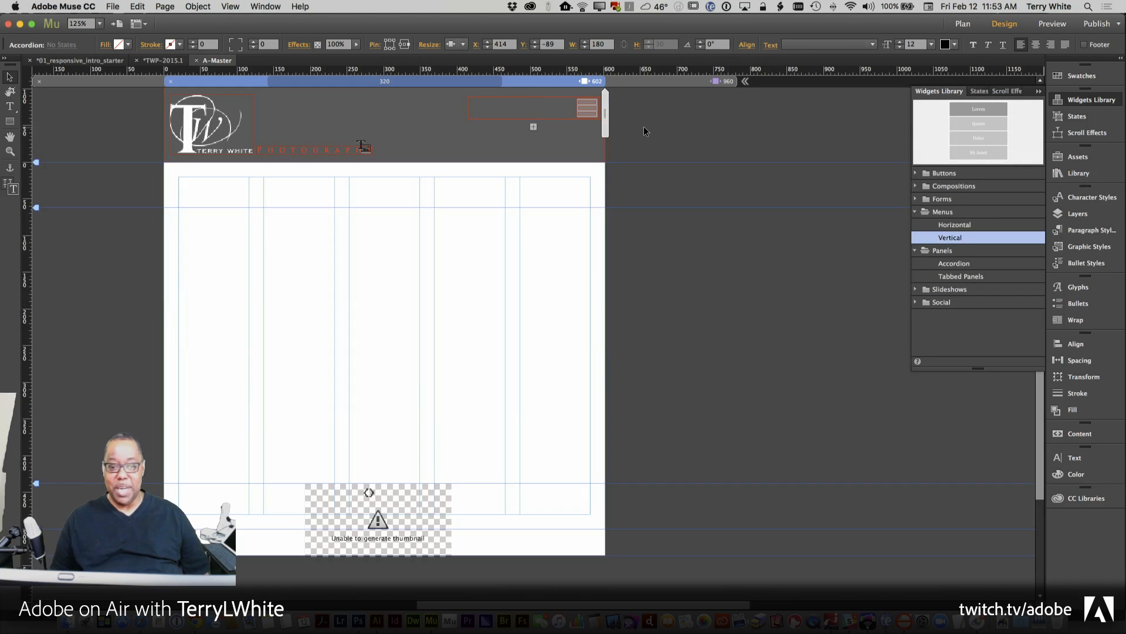
Test the repositioned header by narrowing the page to nearly 320 px, and return to the 602 breakpoint.
{"action": "left_click", "coordinate": [645, 131]}
{"action": "left_click_drag", "start_coordinate": [589, 122], "coordinate": [528, 125]}
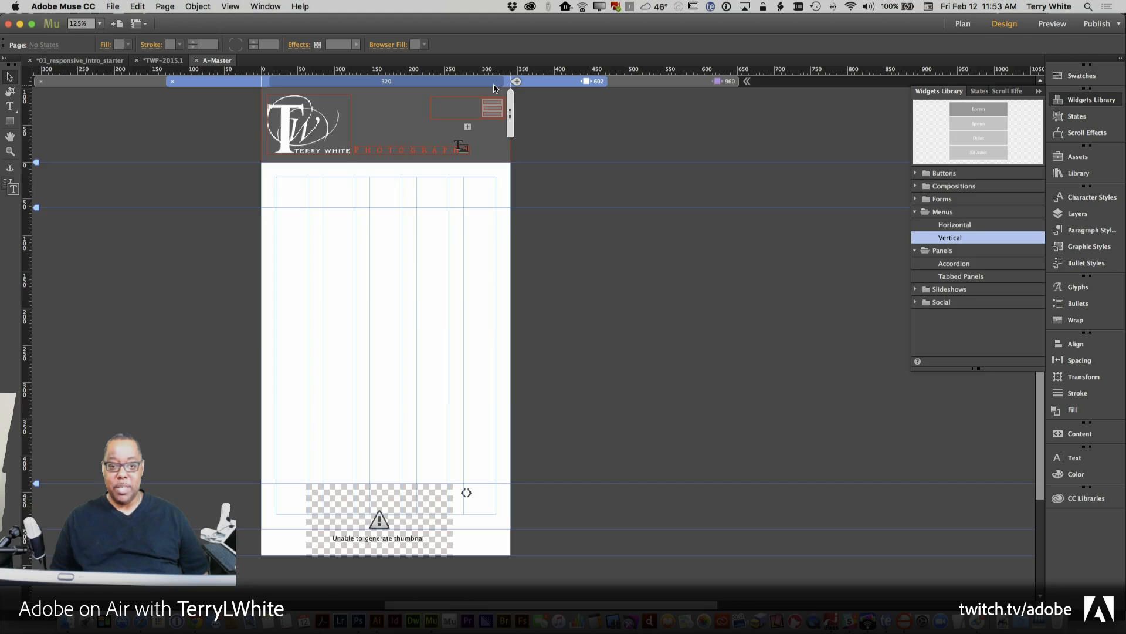
{"action": "left_click", "coordinate": [528, 81]}
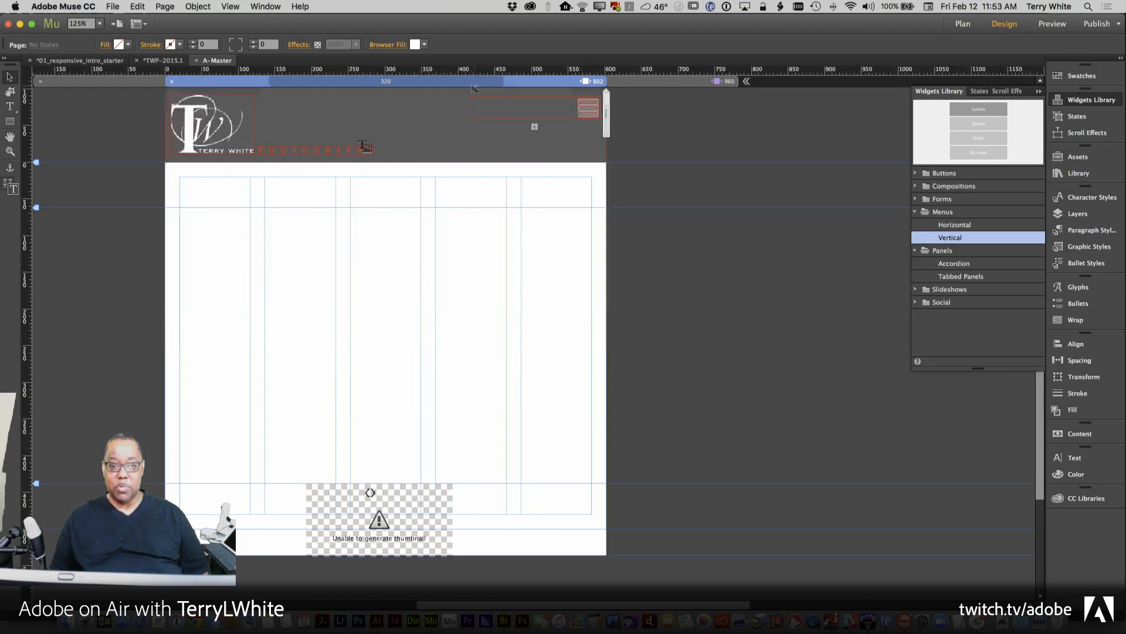
Add a fluid-width breakpoint at 320 px to the master page.
{"action": "right_click", "coordinate": [474, 81]}
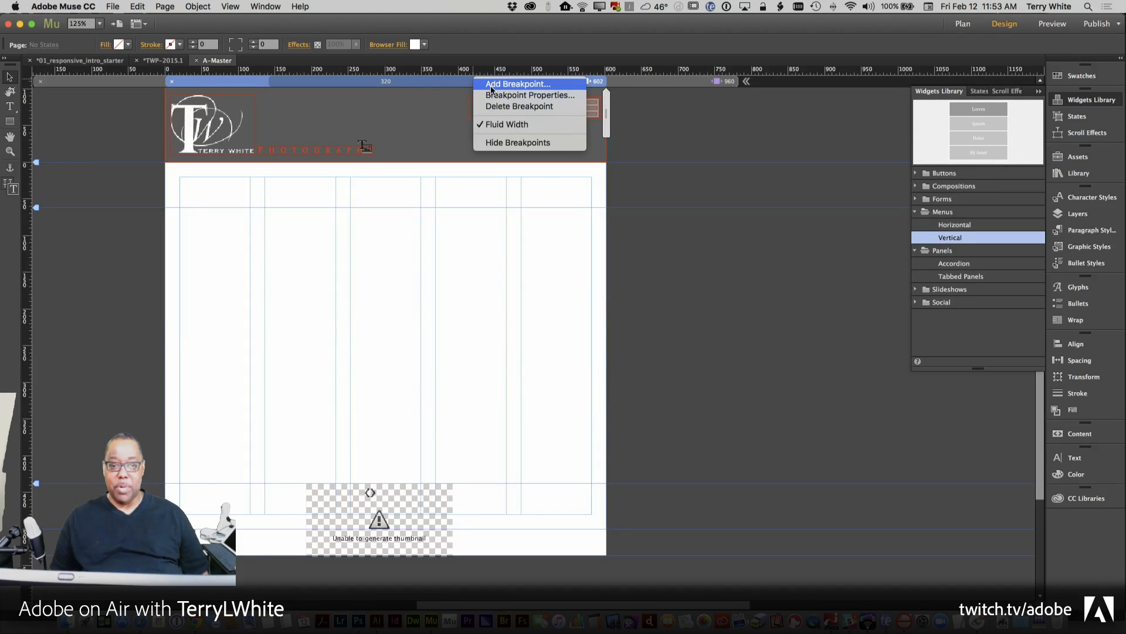
{"action": "left_click", "coordinate": [492, 85]}
{"action": "type", "text": "320"}
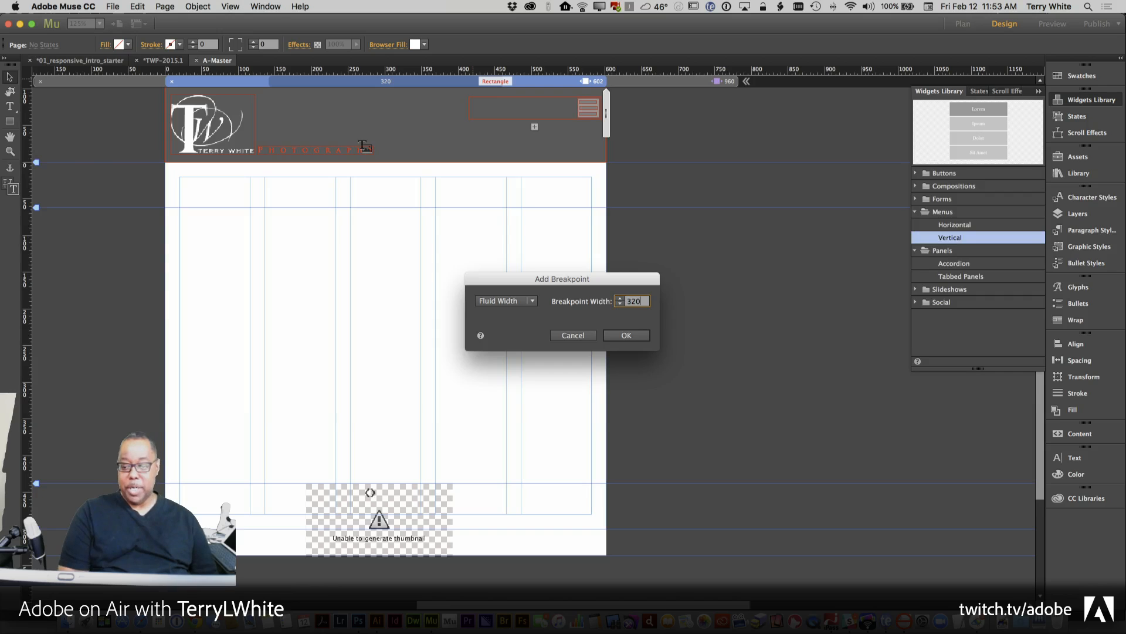
{"action": "key", "text": "Return"}
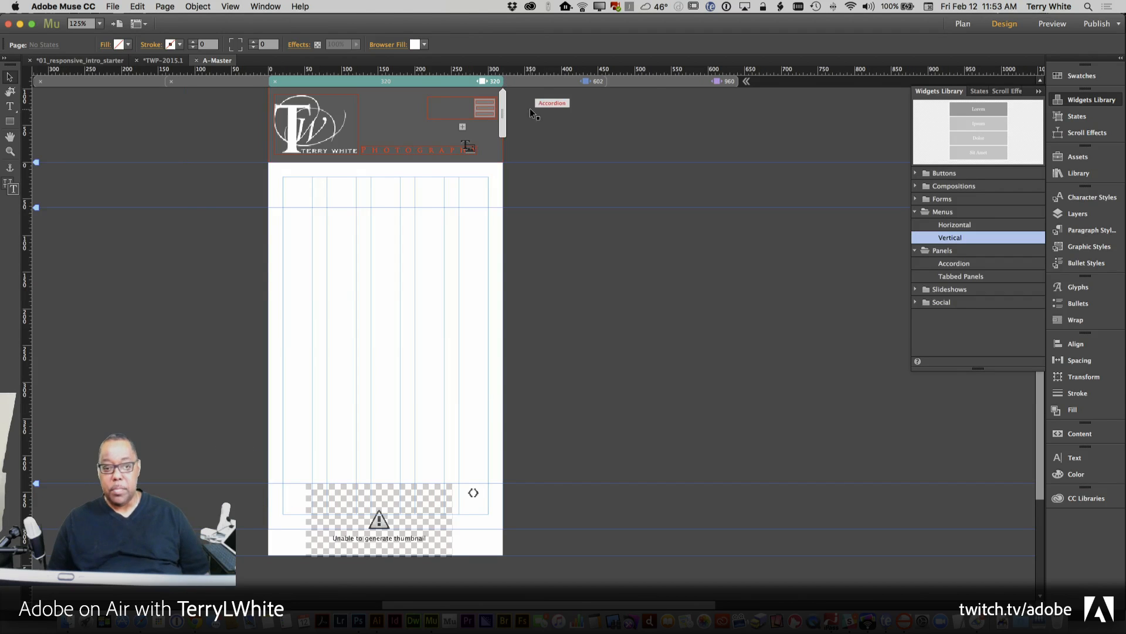
Preview the master page in Chrome from the 960 breakpoint, test it while resizing the window, and return to Muse.
{"action": "left_click", "coordinate": [567, 82]}
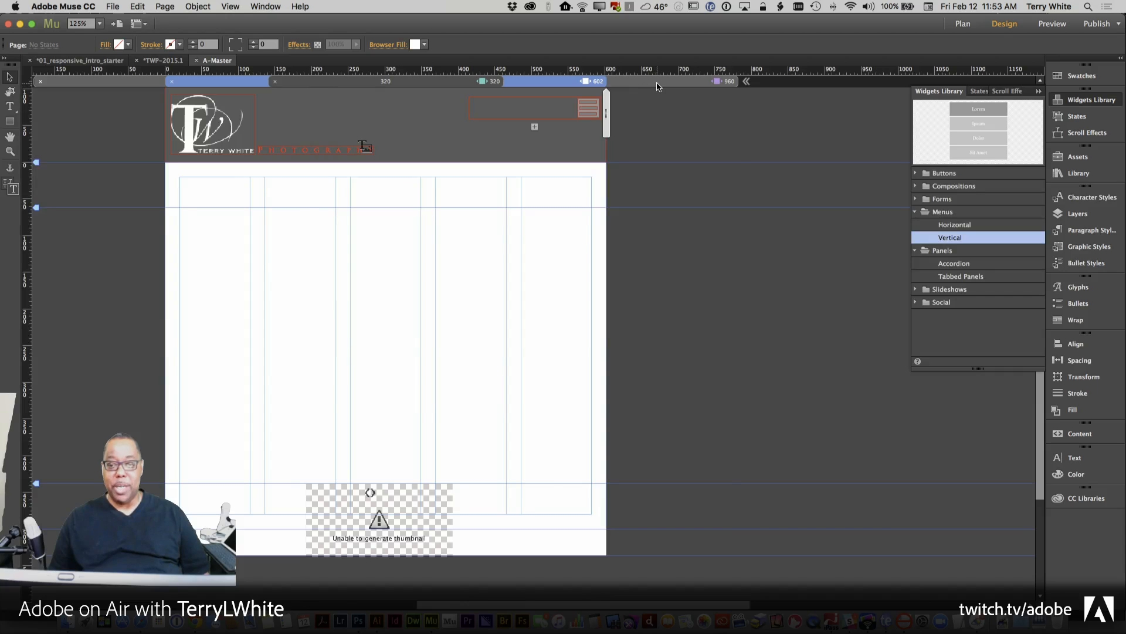
{"action": "left_click", "coordinate": [657, 85]}
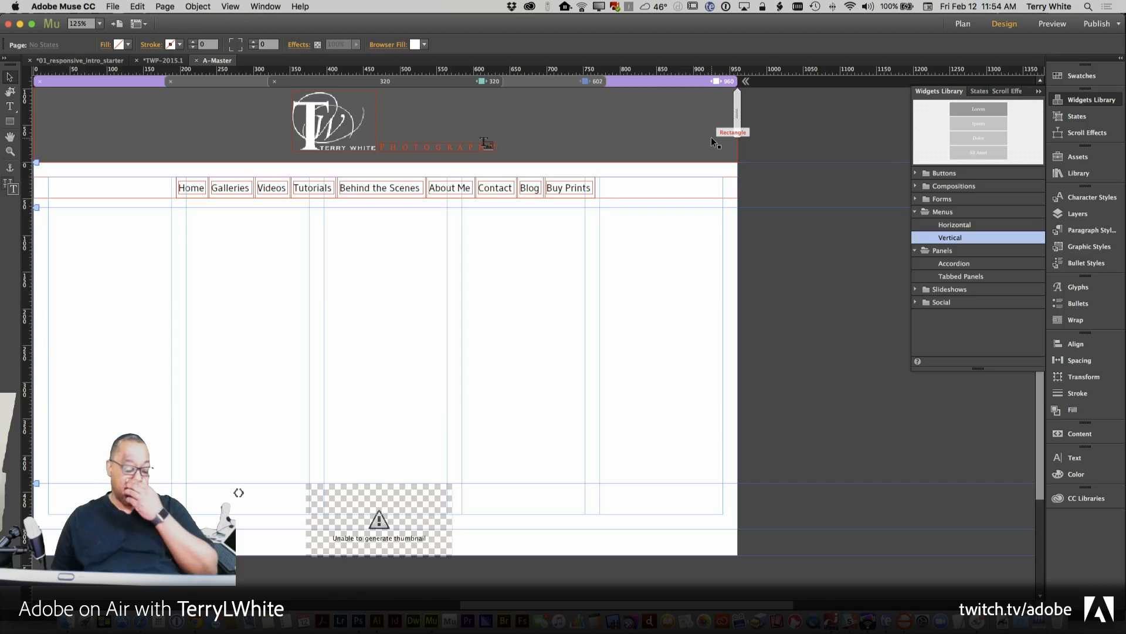
{"action": "left_click", "coordinate": [113, 8]}
{"action": "left_click", "coordinate": [113, 7]}
{"action": "left_click", "coordinate": [113, 7]}
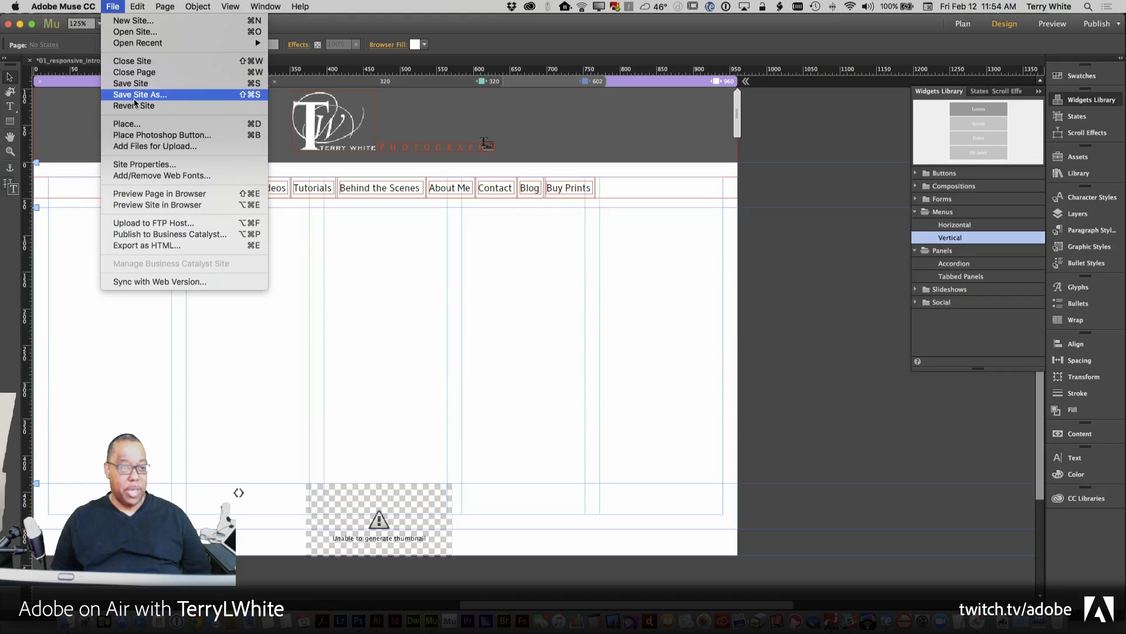
{"action": "left_click", "coordinate": [158, 195]}
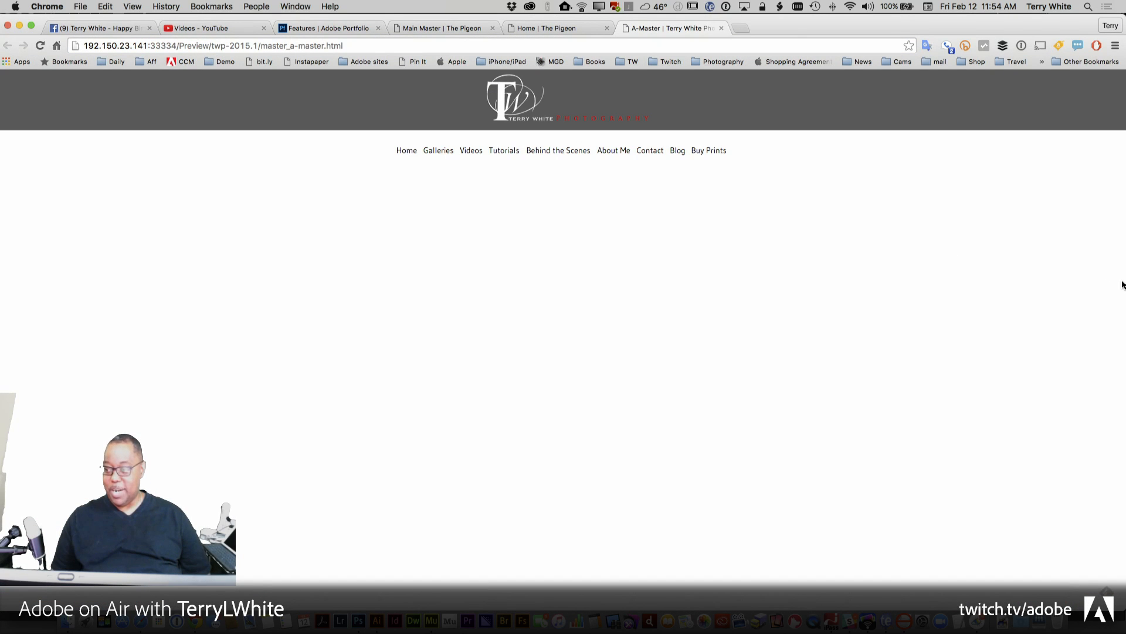
{"action": "left_click_drag", "start_coordinate": [1122, 282], "coordinate": [219, 270]}
{"action": "left_click_drag", "start_coordinate": [143, 271], "coordinate": [1123, 270]}
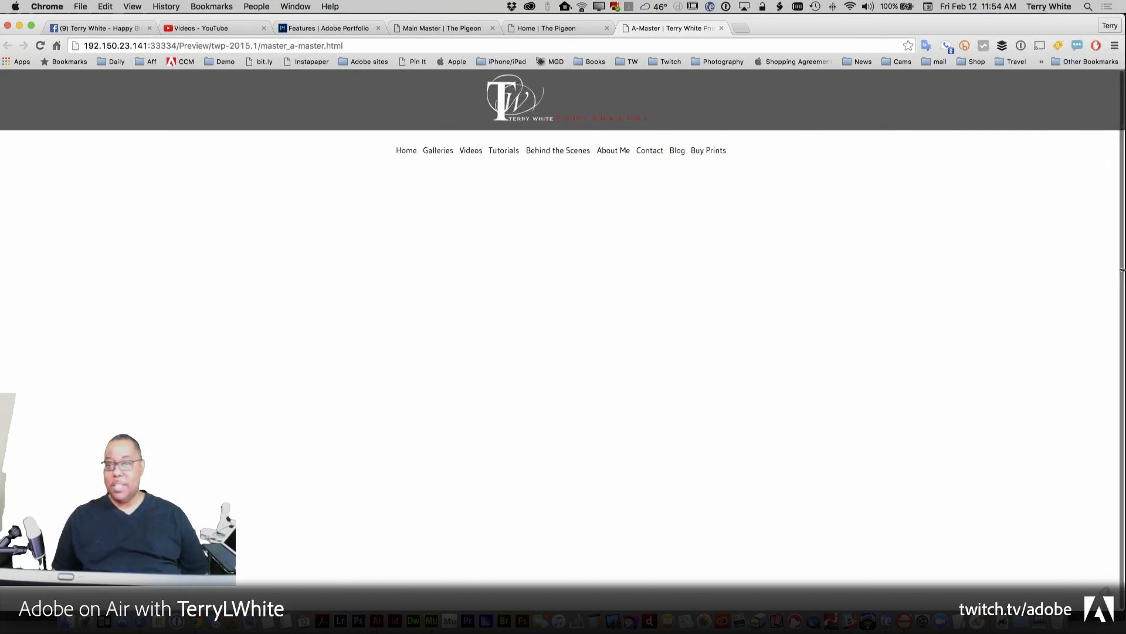
{"action": "key", "text": "super+Tab"}
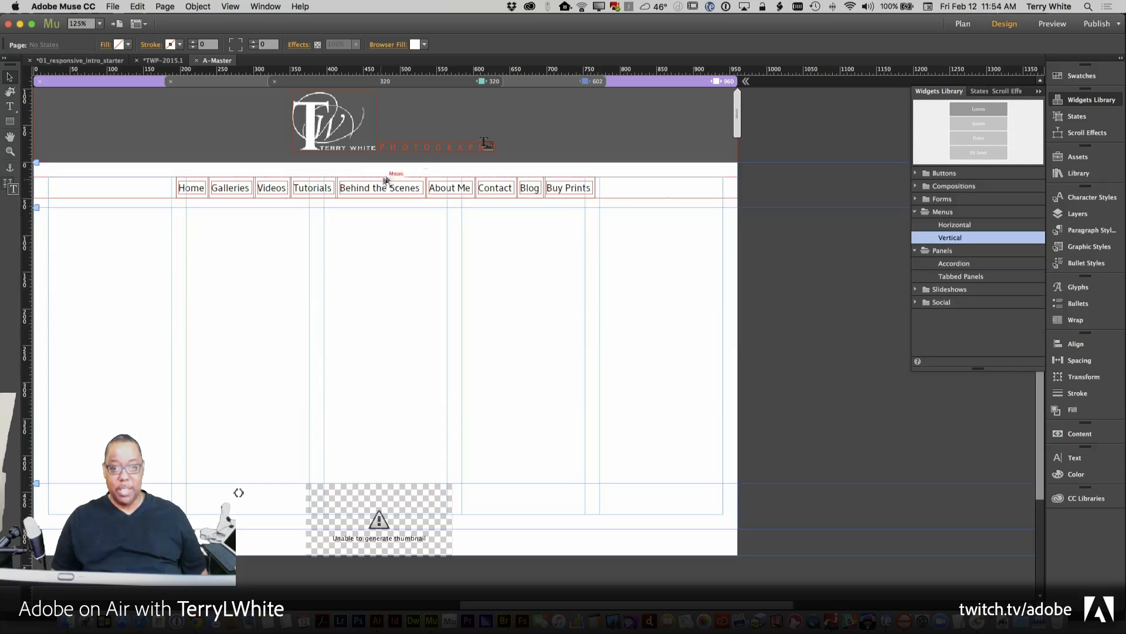
Pin the Photography text to the browser's center in the 960 breakpoint, and compare the logo and text pinning in the 602 breakpoint.
{"action": "left_click", "coordinate": [398, 150]}
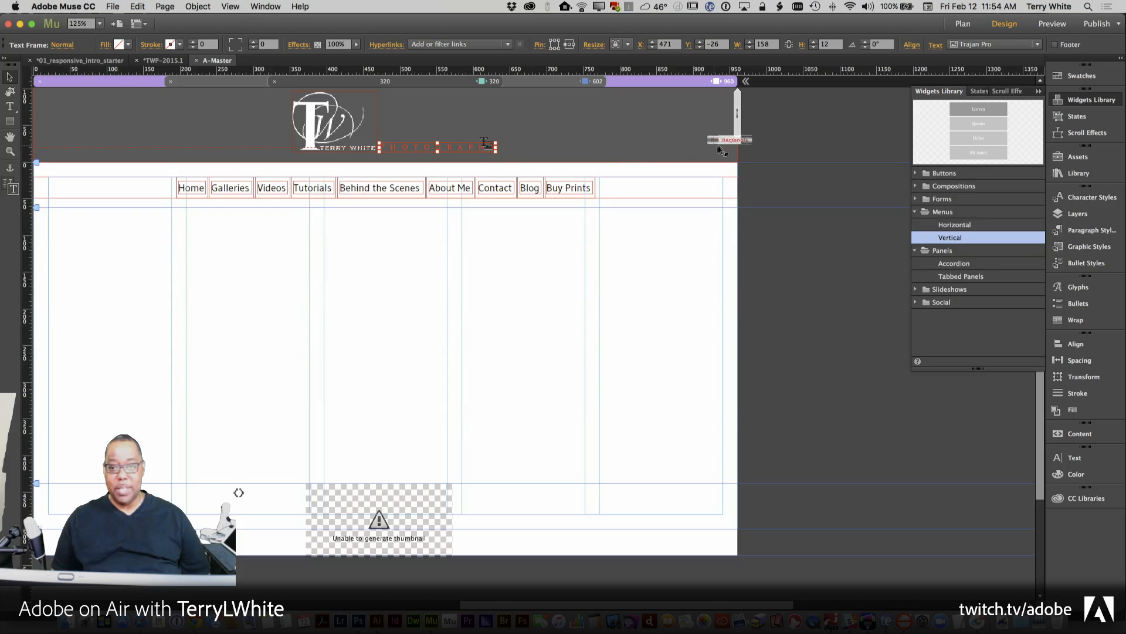
{"action": "left_click", "coordinate": [570, 46]}
{"action": "left_click", "coordinate": [559, 84]}
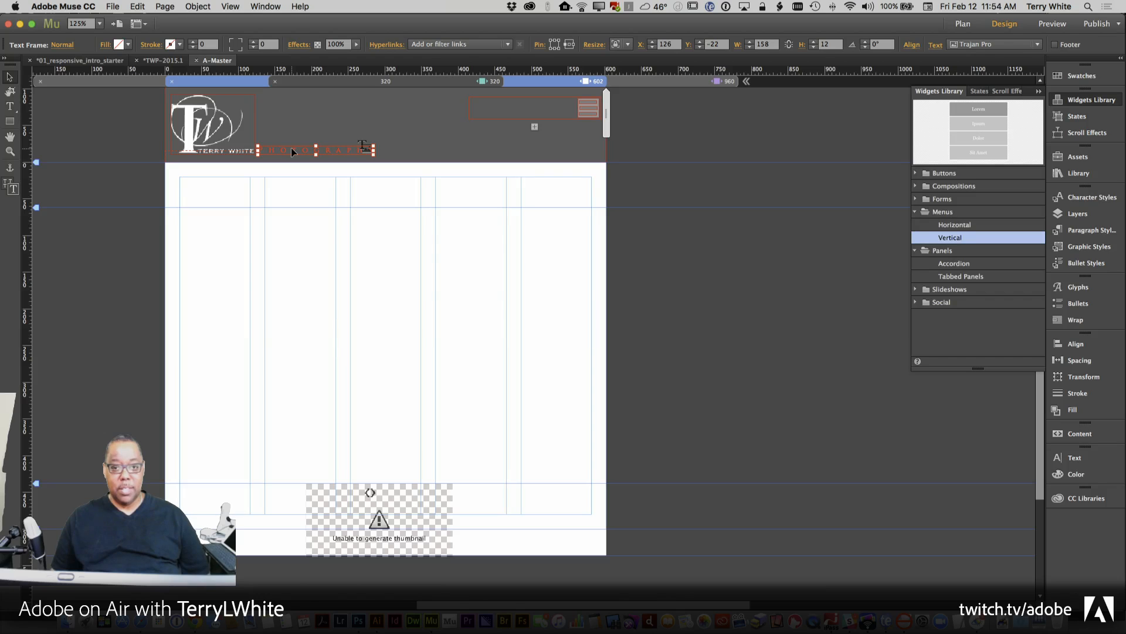
{"action": "left_click", "coordinate": [253, 147]}
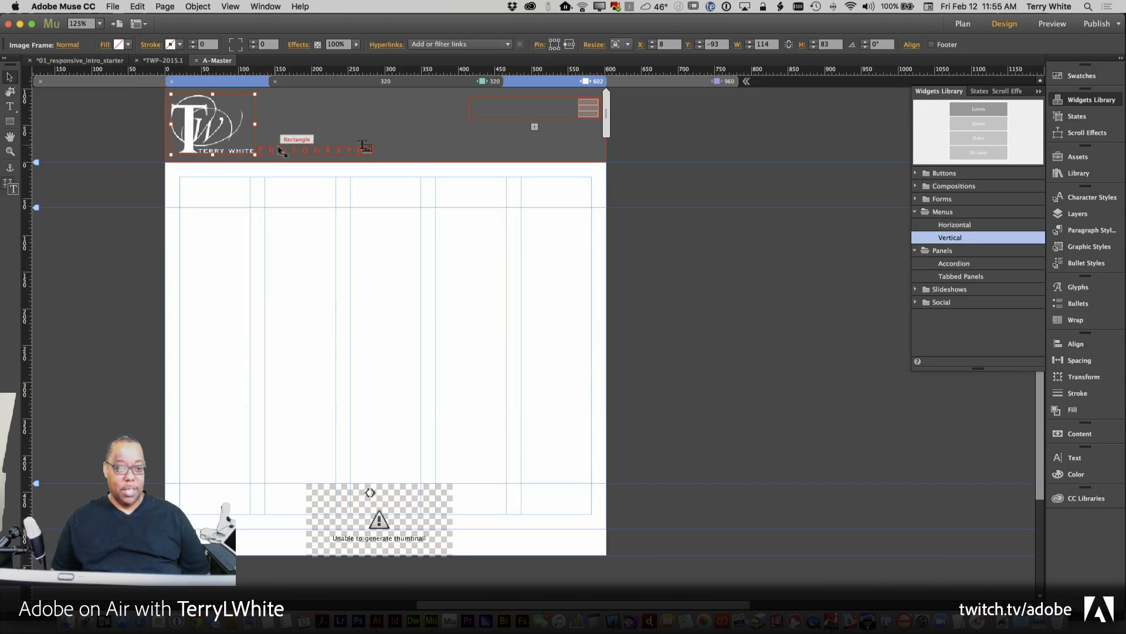
{"action": "left_click", "coordinate": [282, 148]}
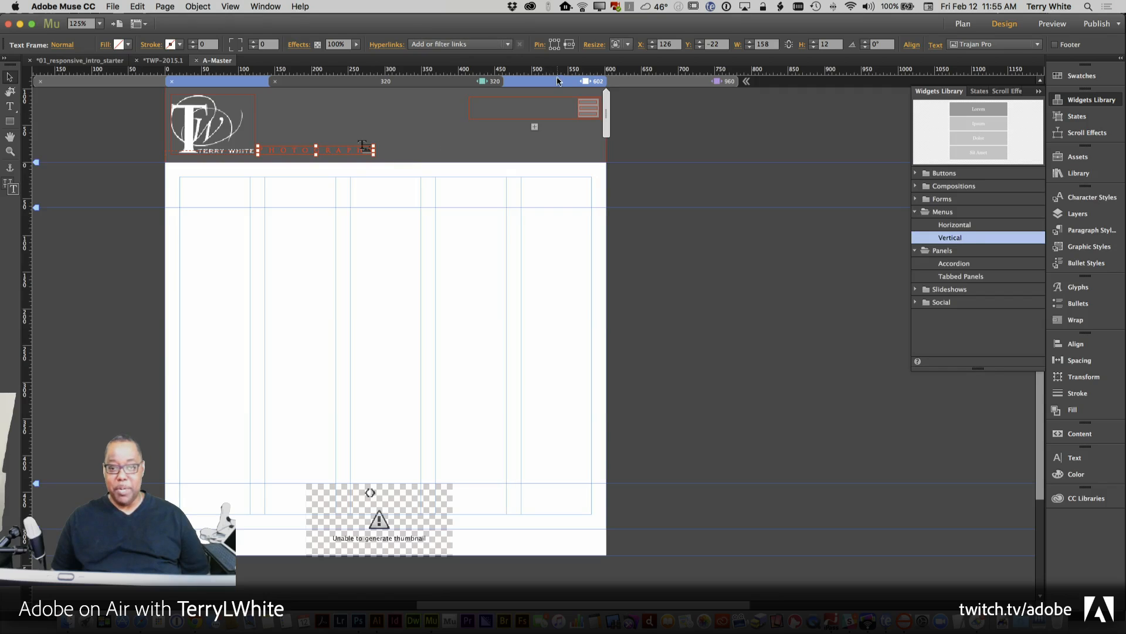
{"action": "left_click", "coordinate": [640, 83]}
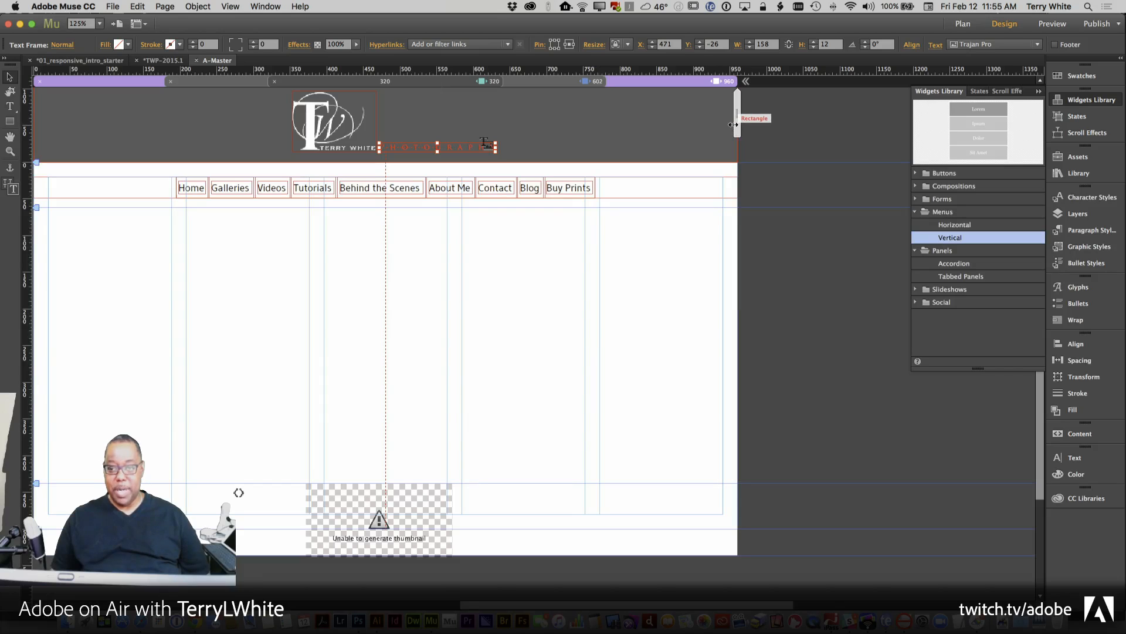
Test the header by narrowing the master page, and compare the pinning of the logo and Photography text in the 960 breakpoint.
{"action": "left_click_drag", "start_coordinate": [632, 135], "coordinate": [664, 119]}
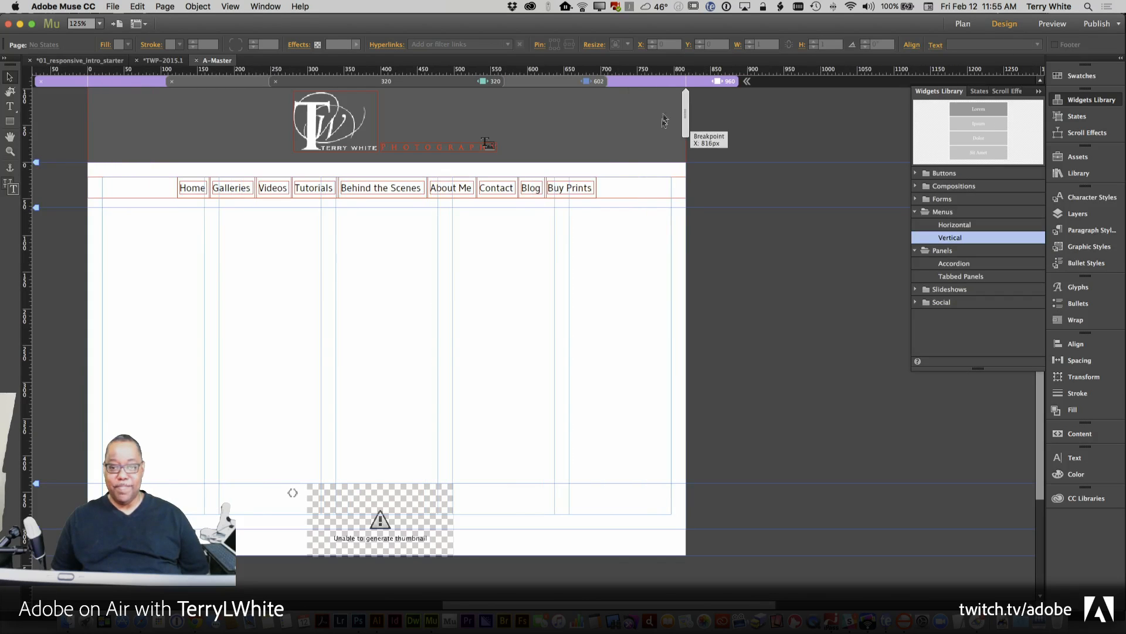
{"action": "left_click", "coordinate": [660, 84]}
{"action": "left_click", "coordinate": [433, 152]}
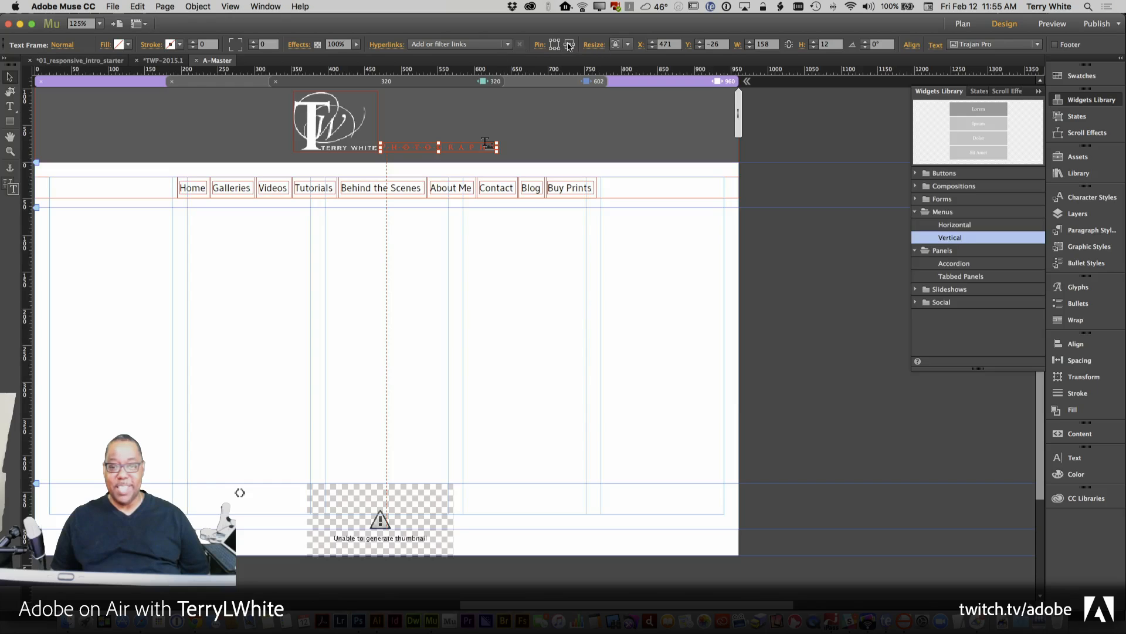
{"action": "left_click", "coordinate": [367, 112]}
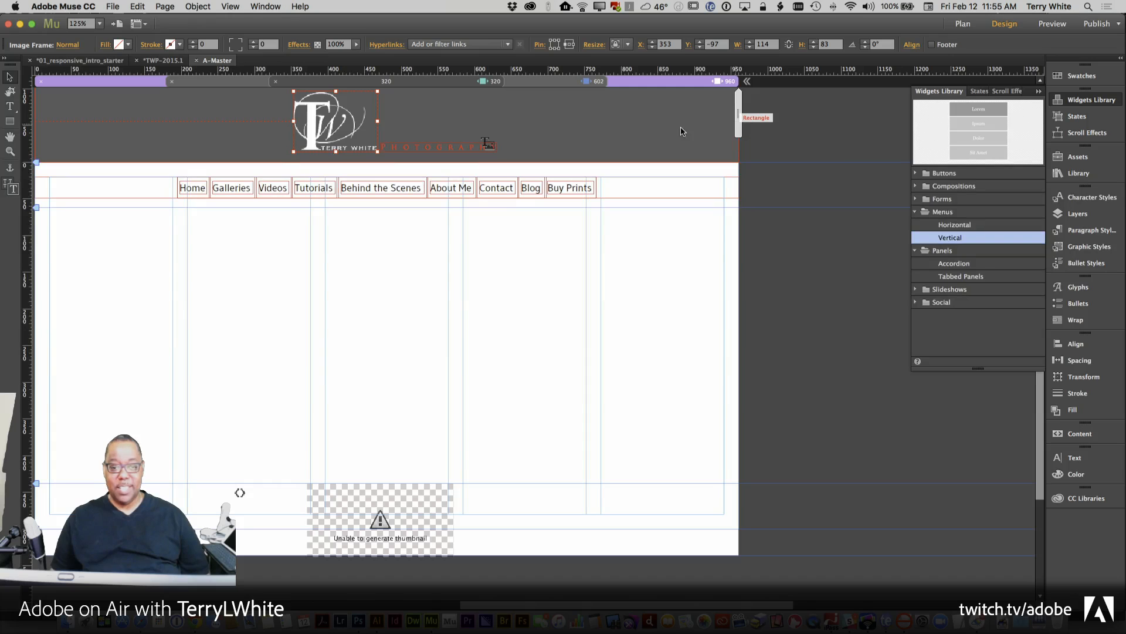
{"action": "left_click_drag", "start_coordinate": [737, 132], "coordinate": [647, 141]}
{"action": "key", "text": "super+z"}
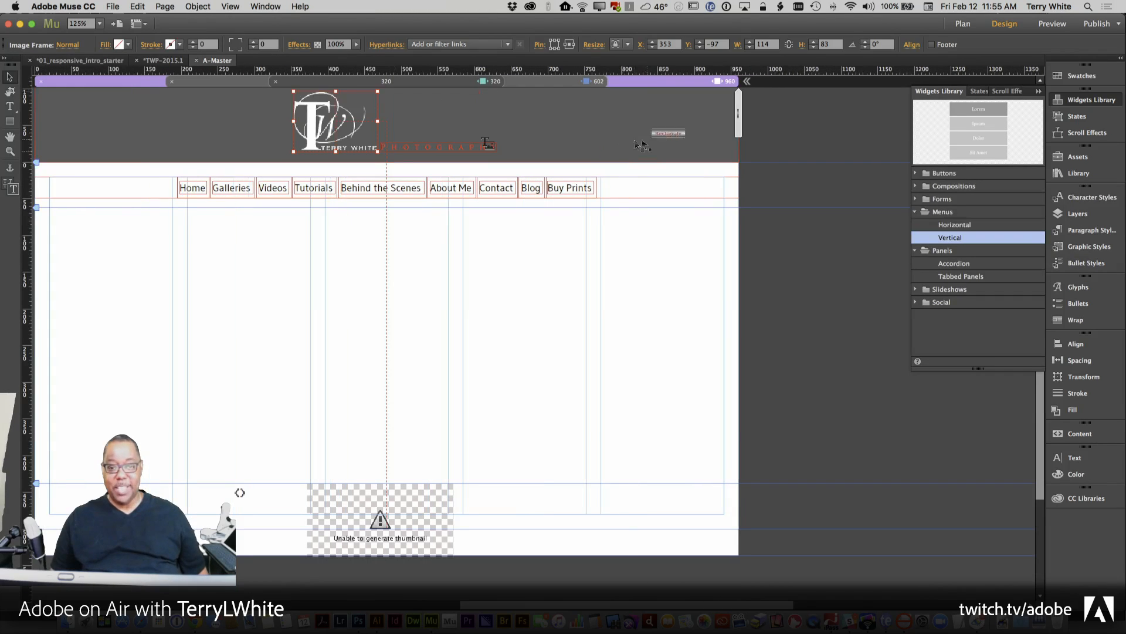
{"action": "left_click", "coordinate": [440, 148]}
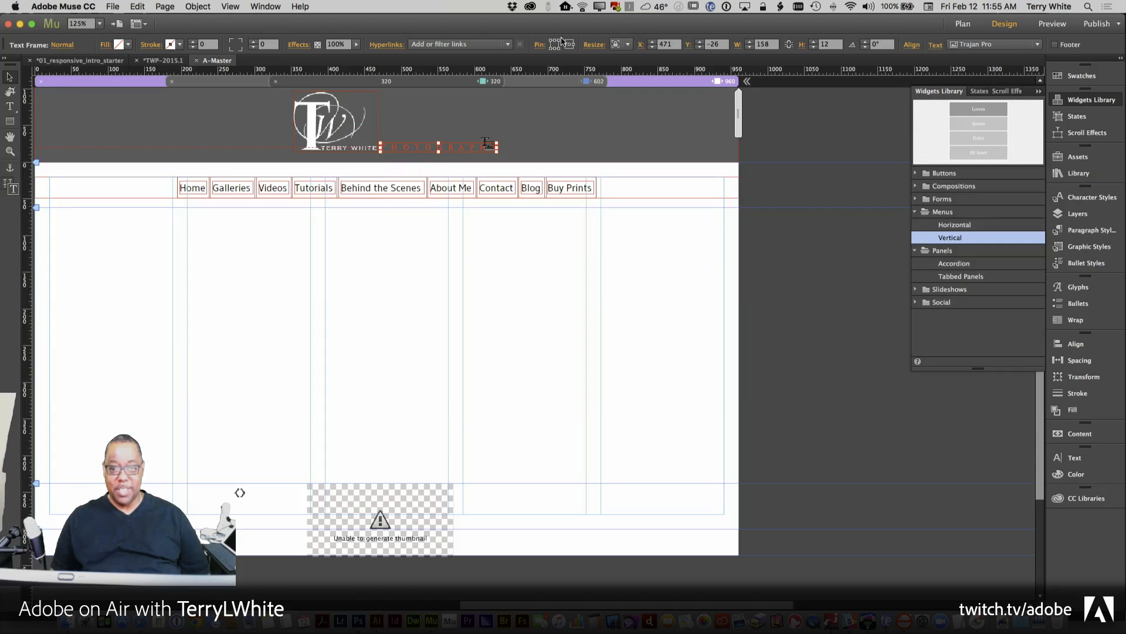
{"action": "left_click", "coordinate": [370, 134]}
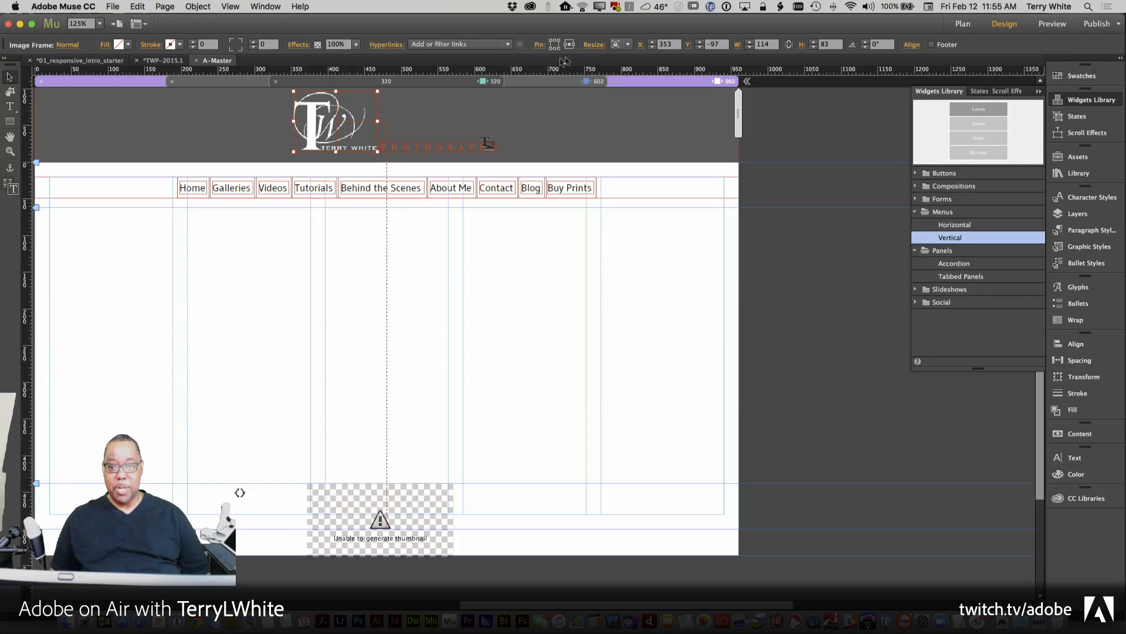
{"action": "left_click", "coordinate": [431, 149]}
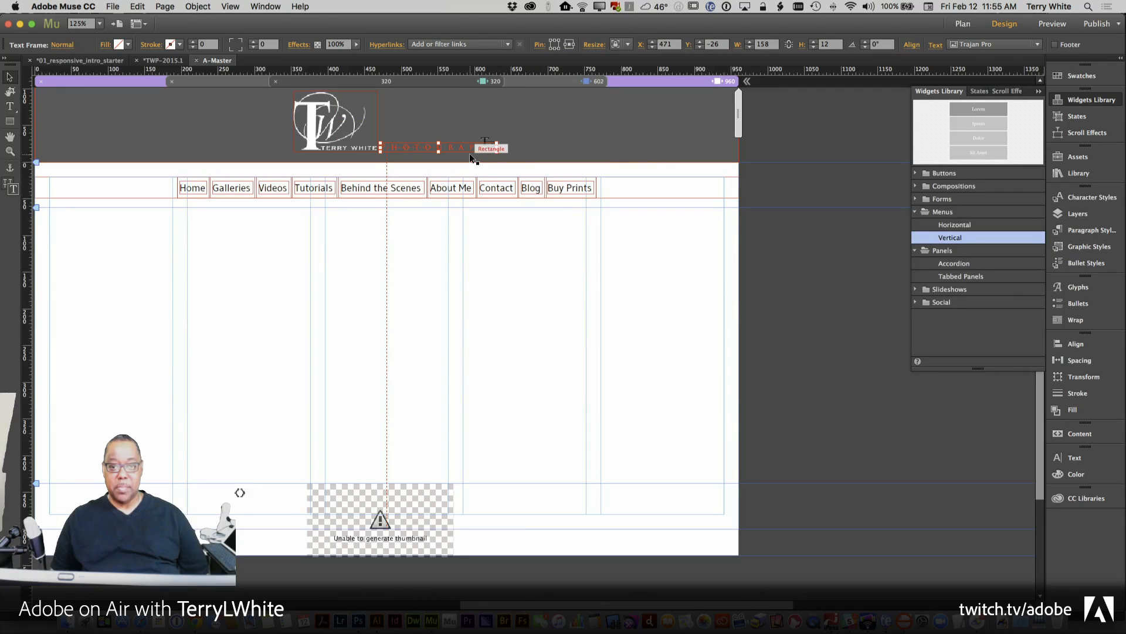
{"action": "left_click", "coordinate": [765, 134]}
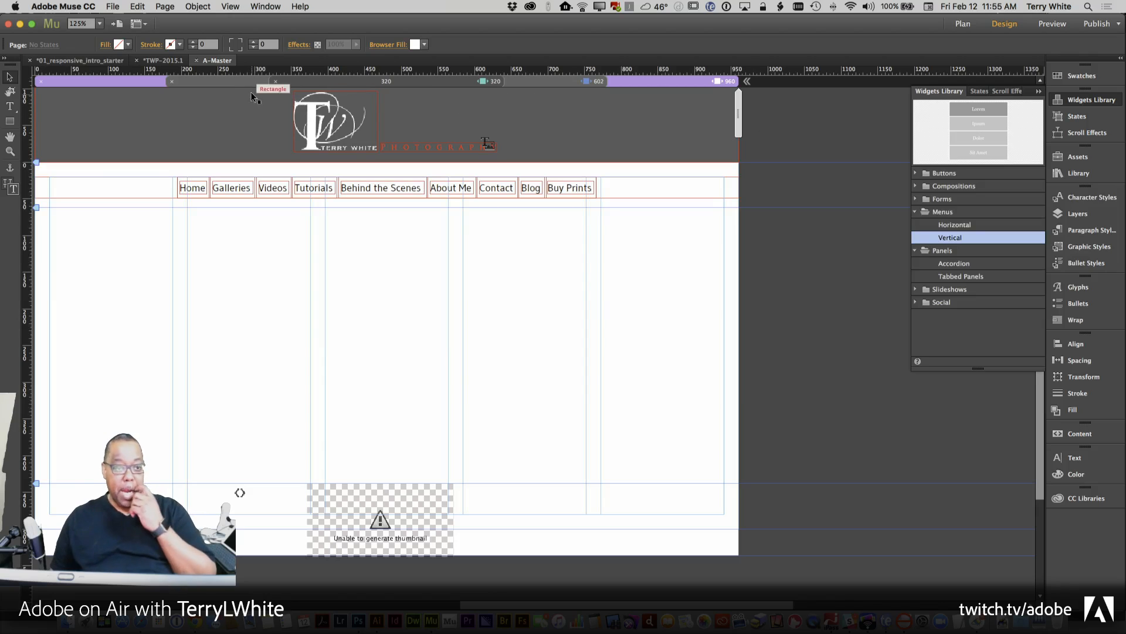
Go to the Home page and switch its 960 breakpoint to fluid width.
{"action": "left_click", "coordinate": [195, 61]}
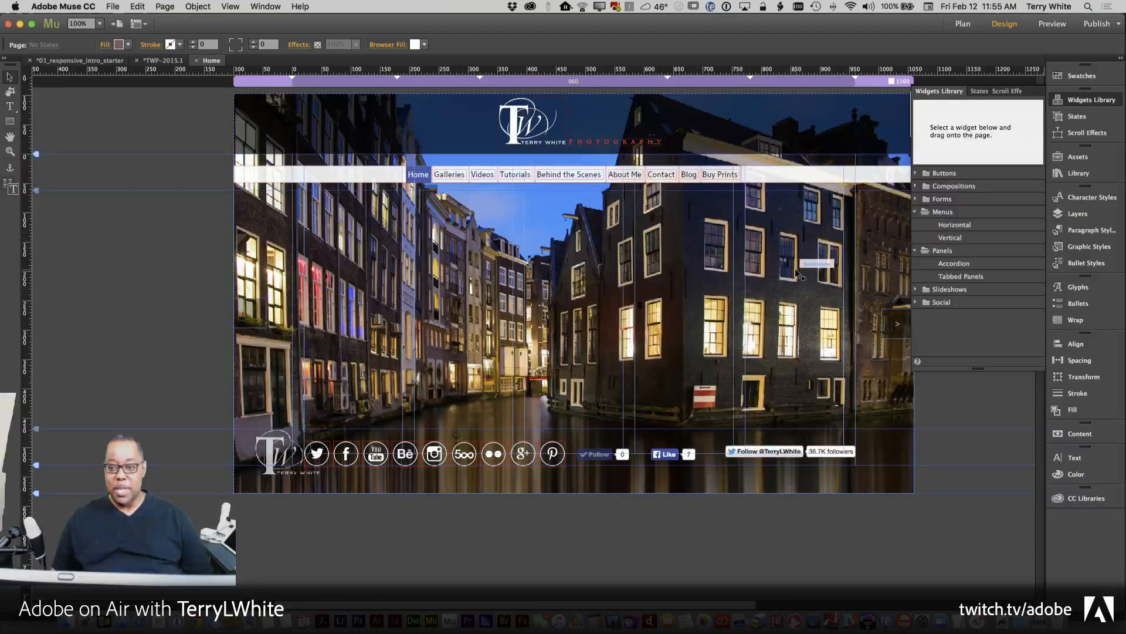
{"action": "right_click", "coordinate": [698, 85]}
{"action": "left_click", "coordinate": [714, 129]}
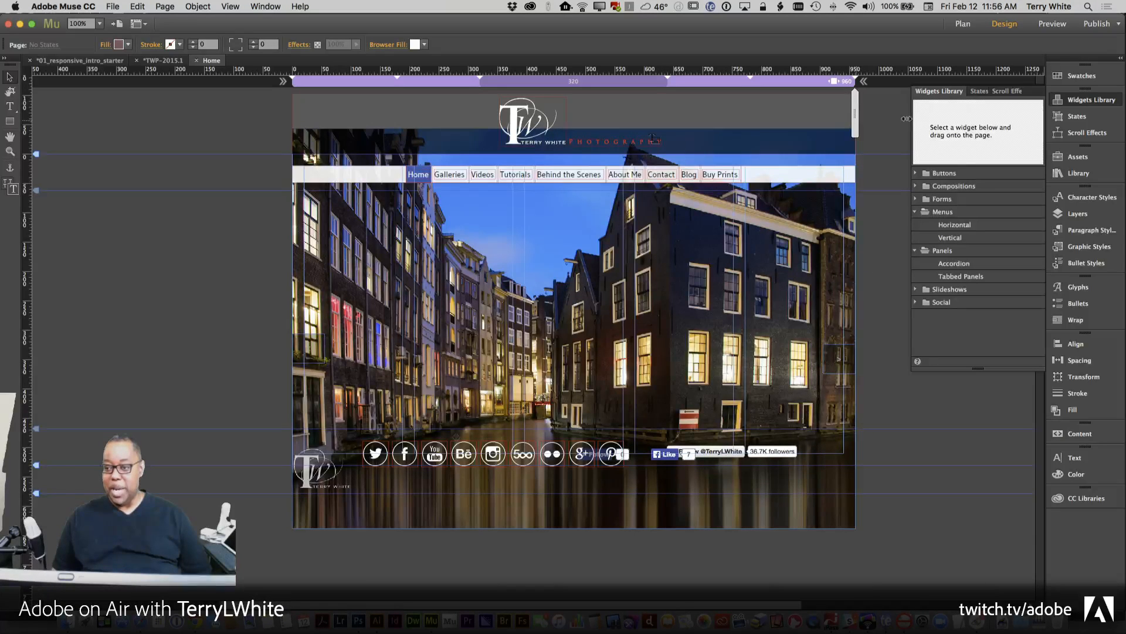
{"action": "left_click_drag", "start_coordinate": [913, 118], "coordinate": [923, 121]}
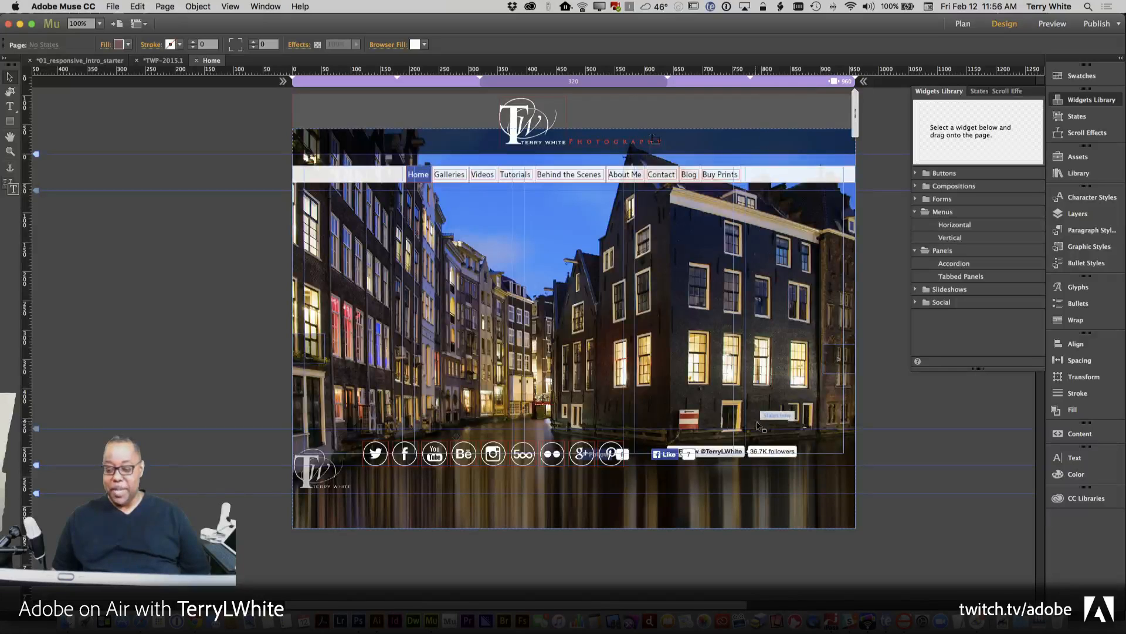
Move the Twitter Follow and Facebook Like widgets to a stack beneath the row of social icons on the Home page.
{"action": "left_click", "coordinate": [721, 452]}
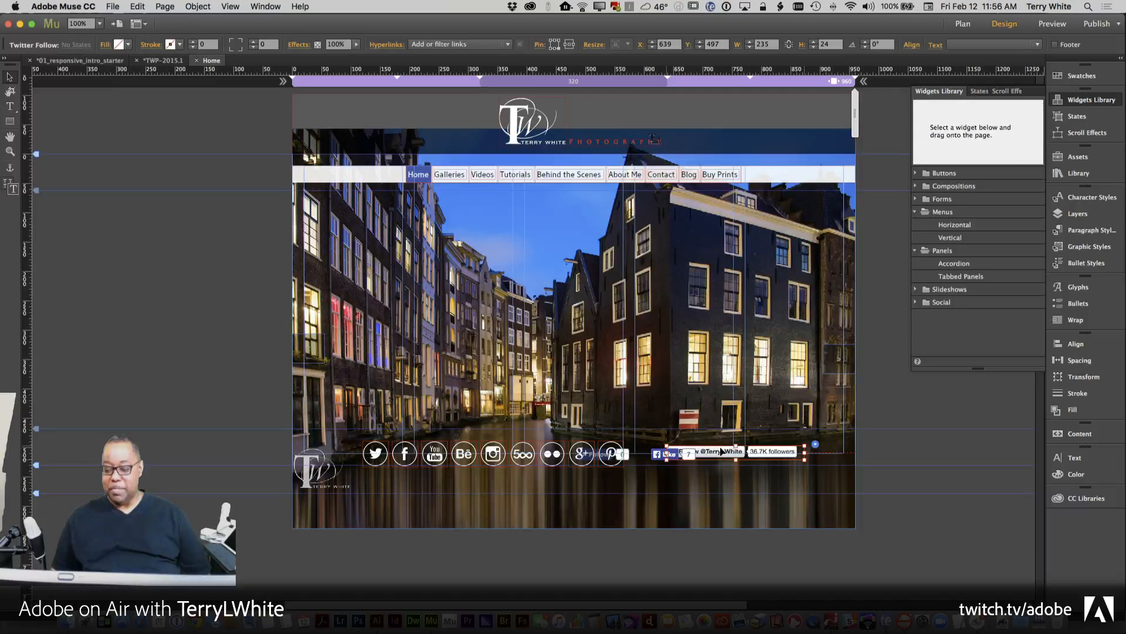
{"action": "left_click_drag", "start_coordinate": [722, 451], "coordinate": [558, 489]}
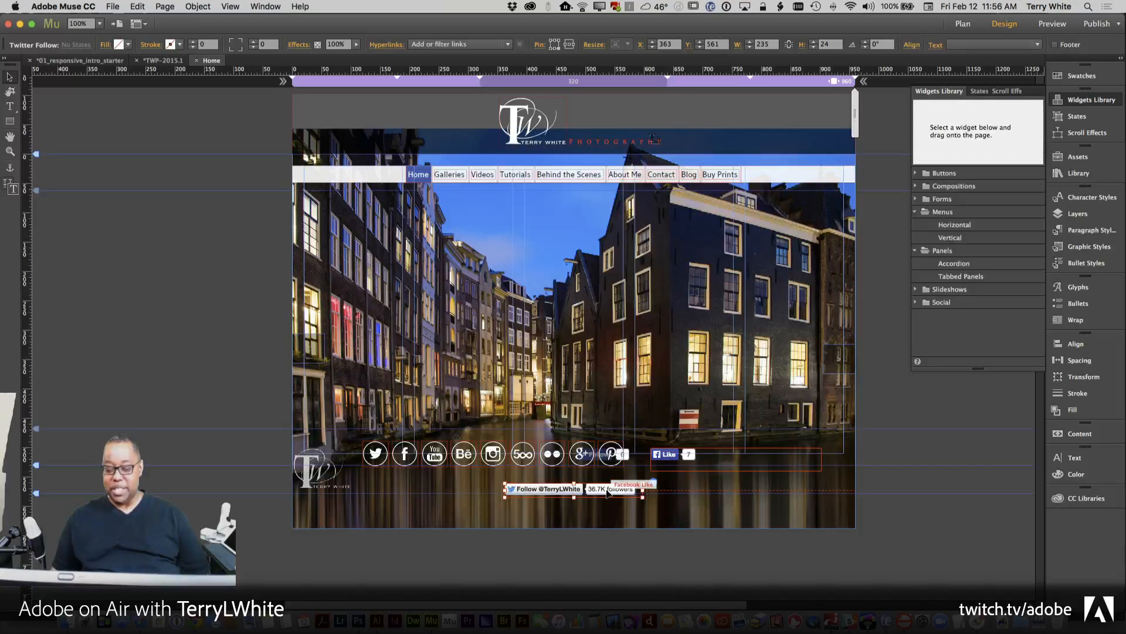
{"action": "left_click_drag", "start_coordinate": [607, 492], "coordinate": [607, 485]}
{"action": "left_click", "coordinate": [664, 455]}
{"action": "left_click_drag", "start_coordinate": [663, 455], "coordinate": [518, 500]}
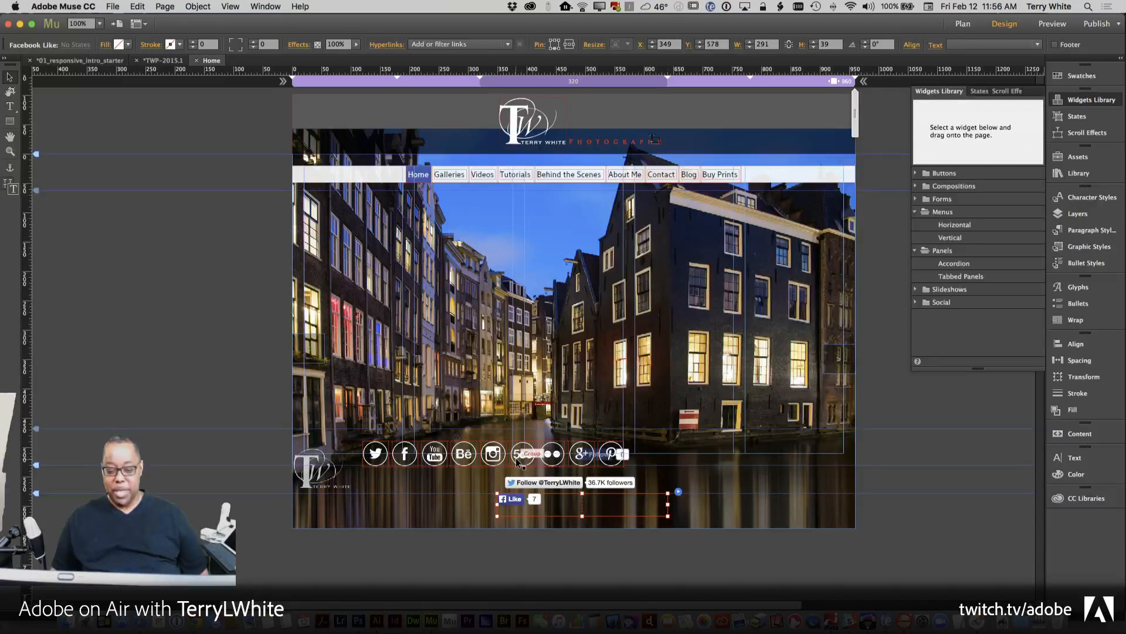
Center the social icon group at about X 241, Y 423 and pin it to the browser's center.
{"action": "left_click", "coordinate": [488, 459]}
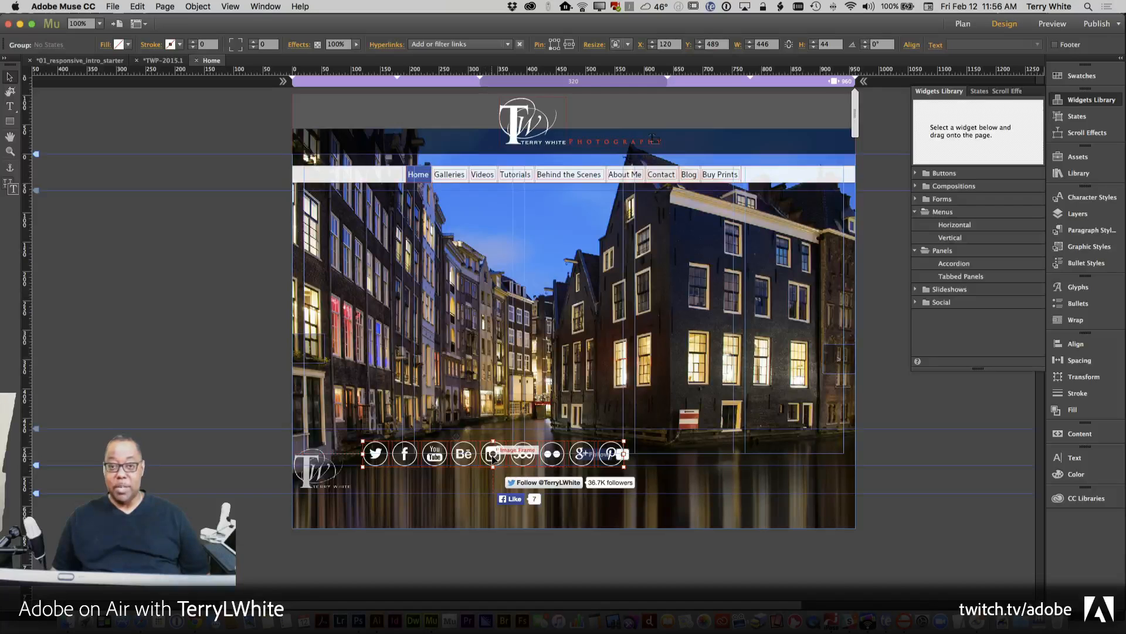
{"action": "left_click_drag", "start_coordinate": [492, 455], "coordinate": [564, 461]}
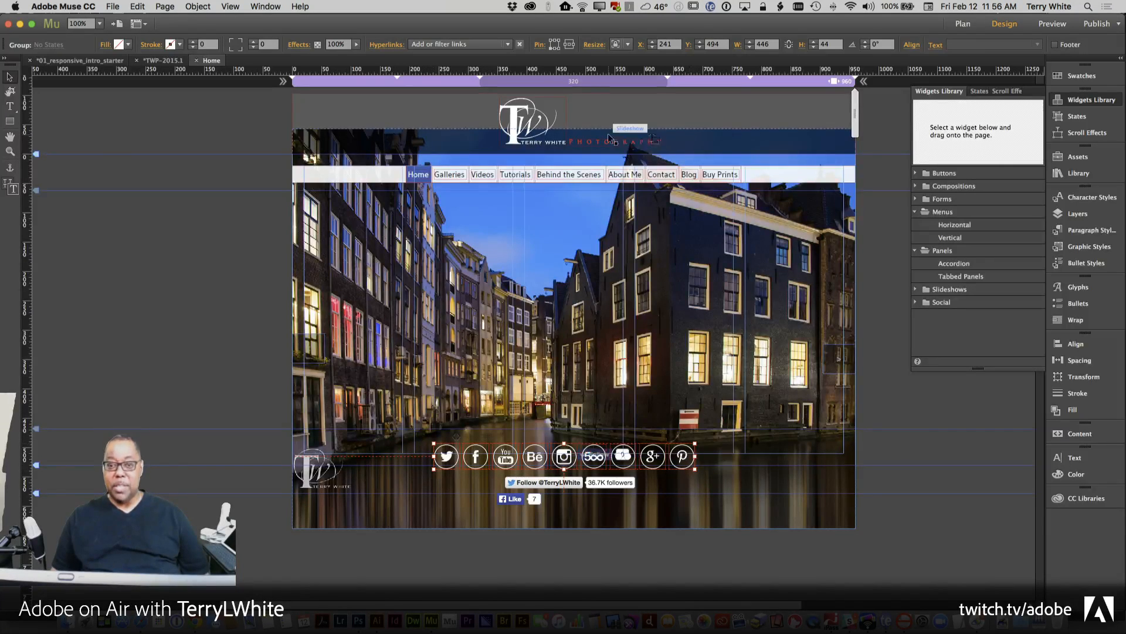
{"action": "left_click", "coordinate": [569, 45]}
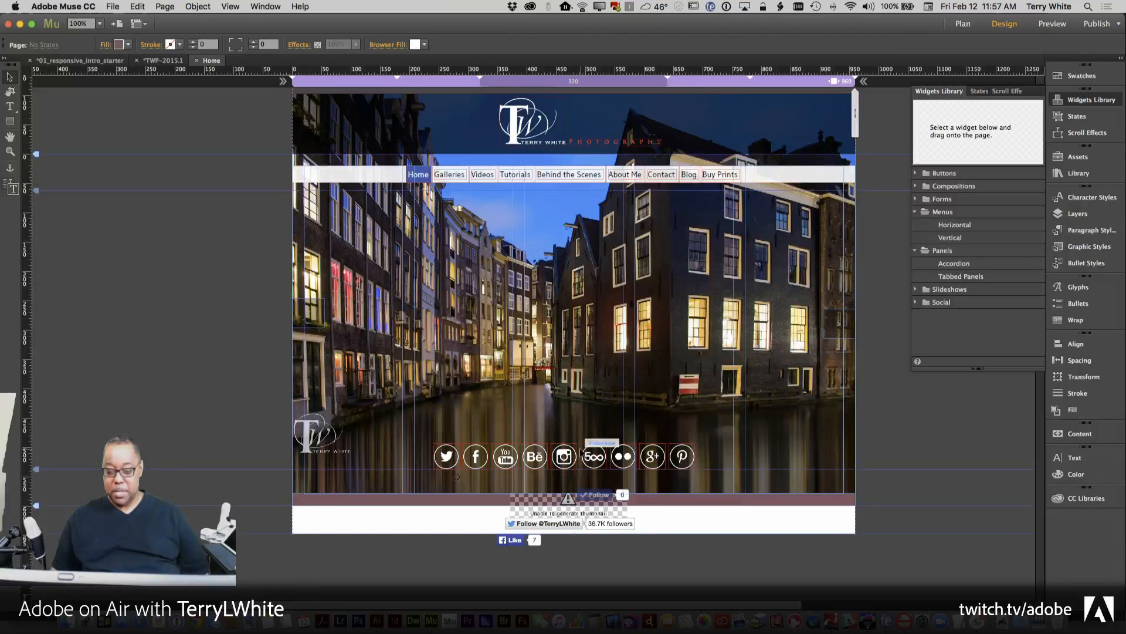
{"action": "left_click", "coordinate": [562, 454]}
{"action": "left_click_drag", "start_coordinate": [564, 457], "coordinate": [563, 417]}
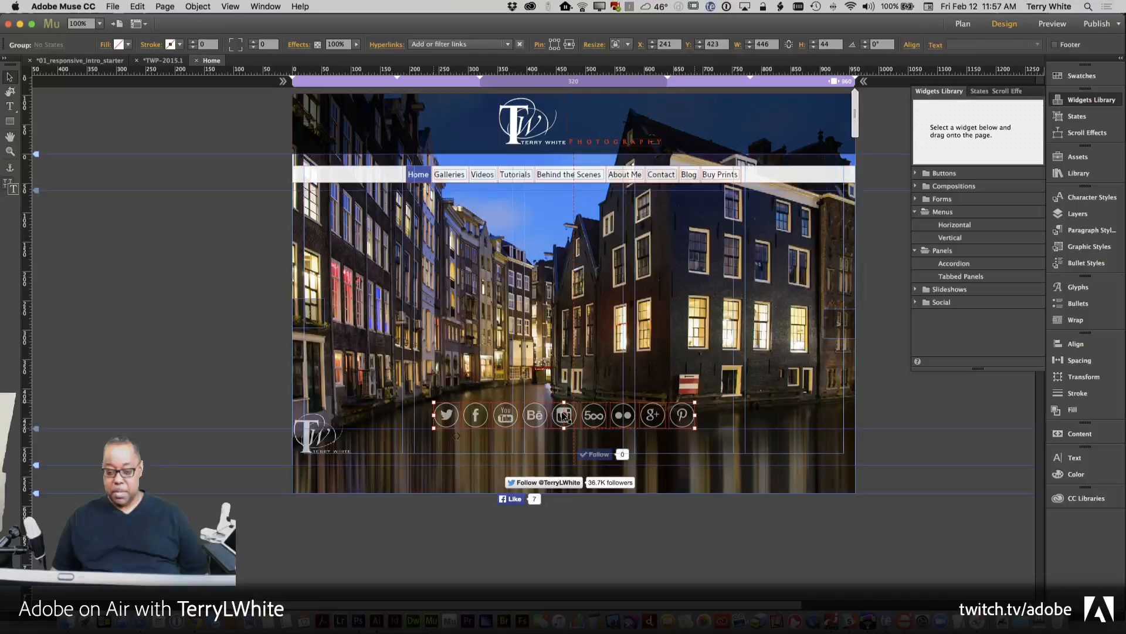
Stack the Twitter Follow, Facebook Follow and Facebook Like widgets under the icons at about Y 478, 501 and 524, and pin Facebook Like to the browser's center.
{"action": "left_click", "coordinate": [581, 456]}
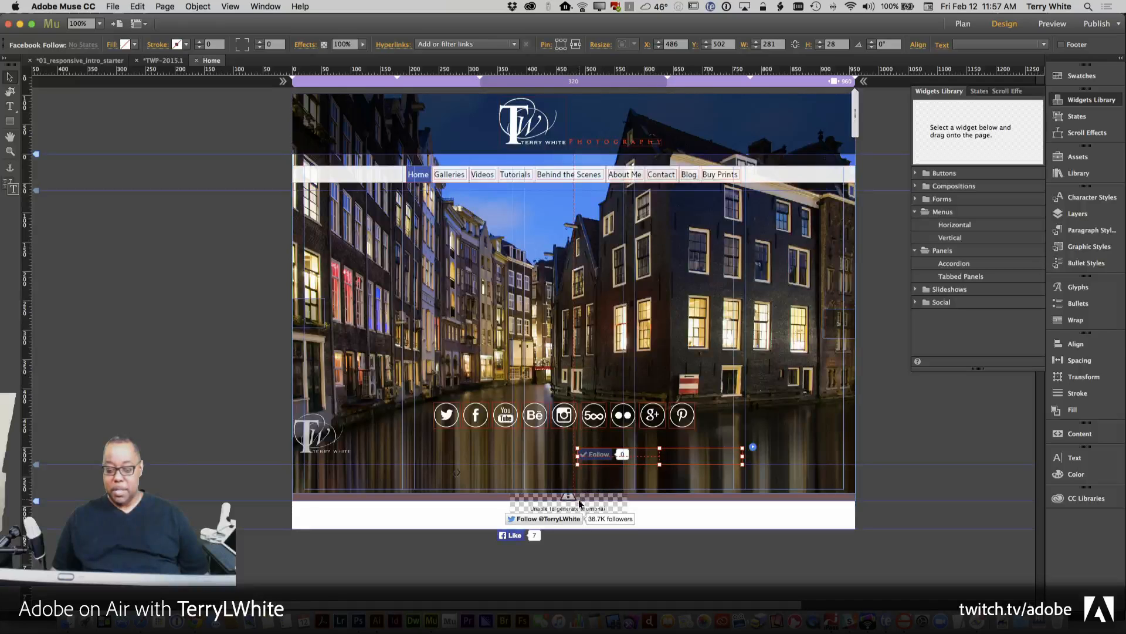
{"action": "left_click", "coordinate": [579, 520]}
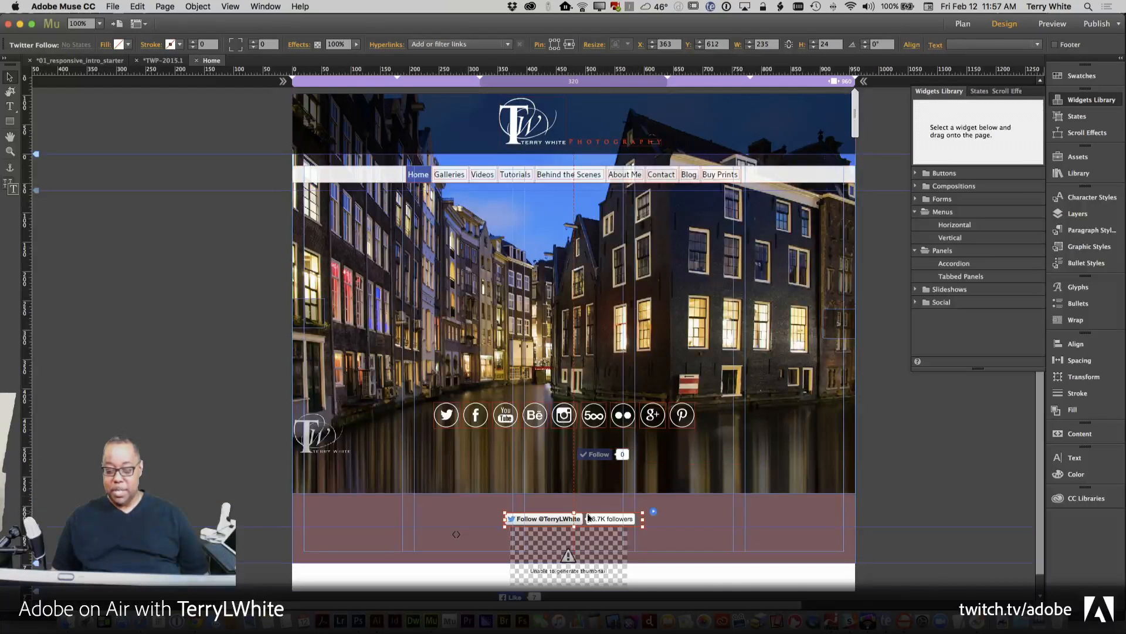
{"action": "left_click_drag", "start_coordinate": [590, 522], "coordinate": [589, 448]}
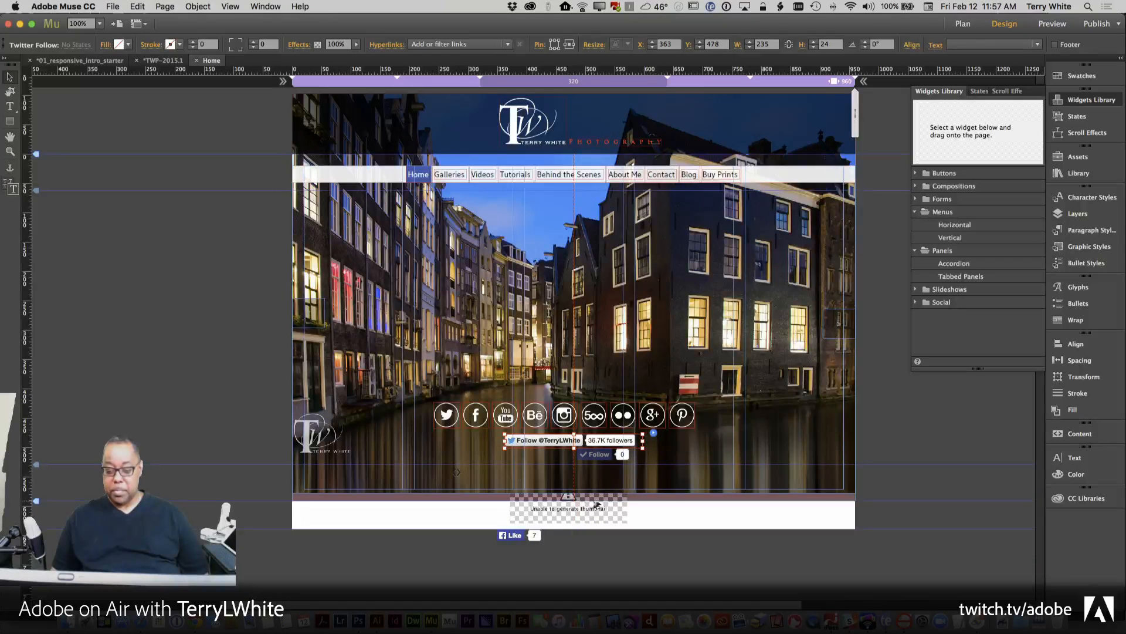
{"action": "left_click_drag", "start_coordinate": [510, 535], "coordinate": [510, 474]}
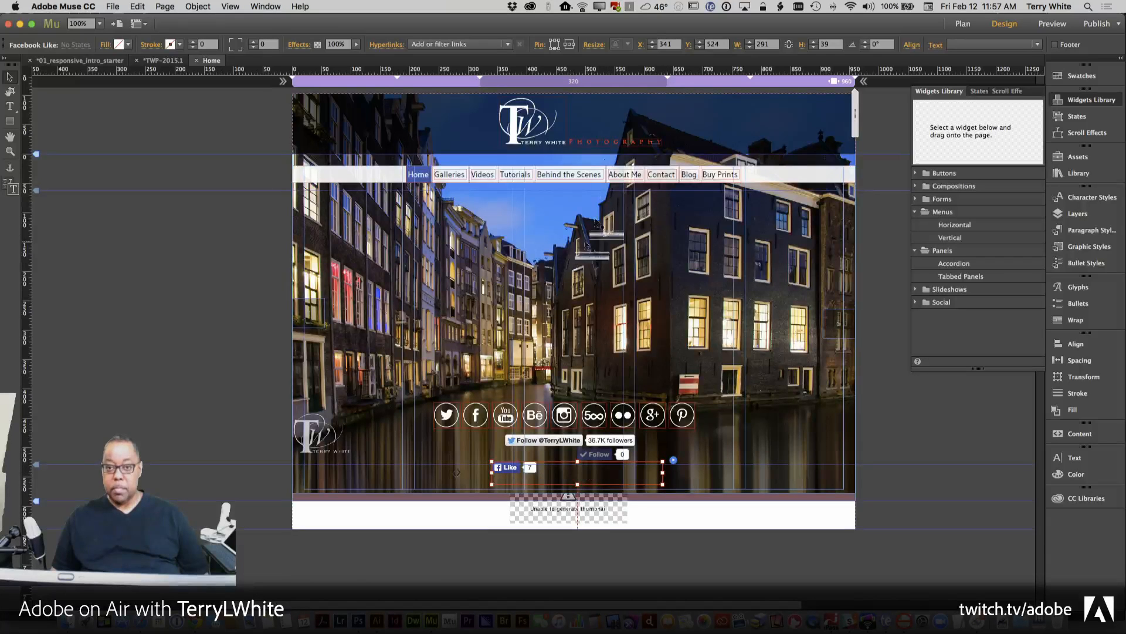
{"action": "left_click", "coordinate": [569, 46]}
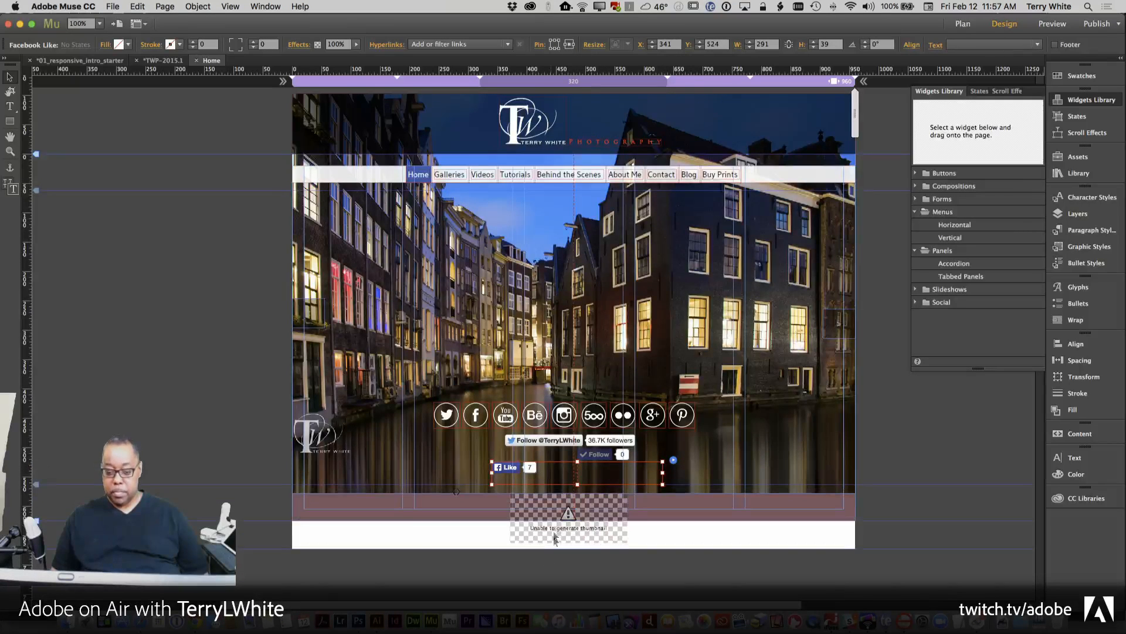
{"action": "left_click", "coordinate": [591, 458]}
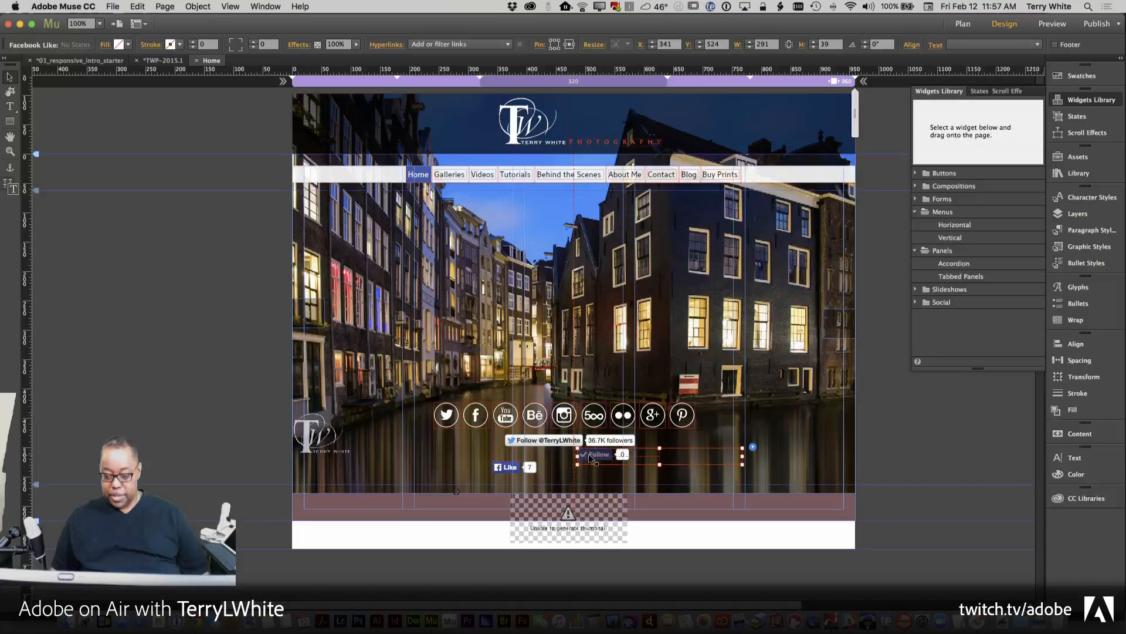
{"action": "left_click_drag", "start_coordinate": [592, 459], "coordinate": [537, 477]}
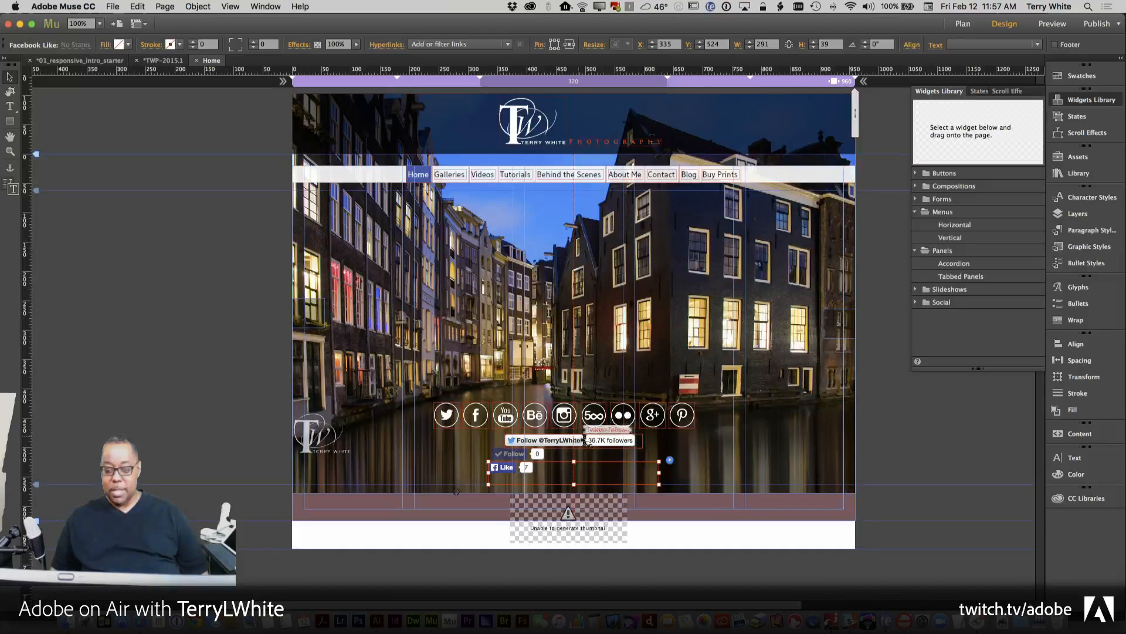
Lower the Bottom of Browser guide to extend the area beneath the Home page's footer.
{"action": "left_click", "coordinate": [600, 418]}
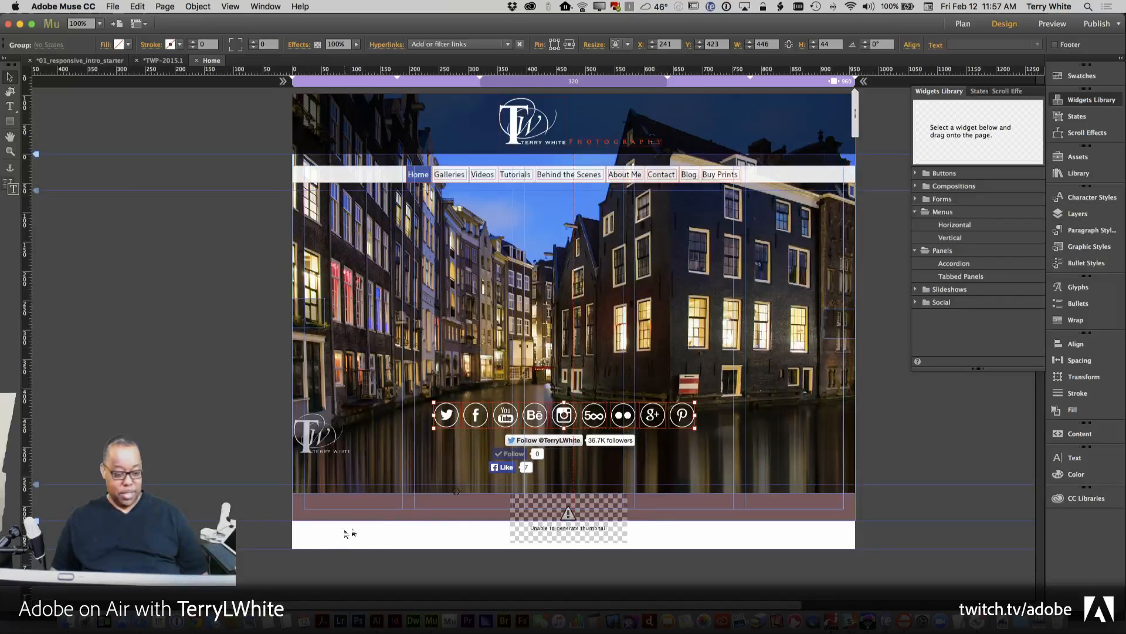
{"action": "left_click_drag", "start_coordinate": [40, 563], "coordinate": [48, 610]}
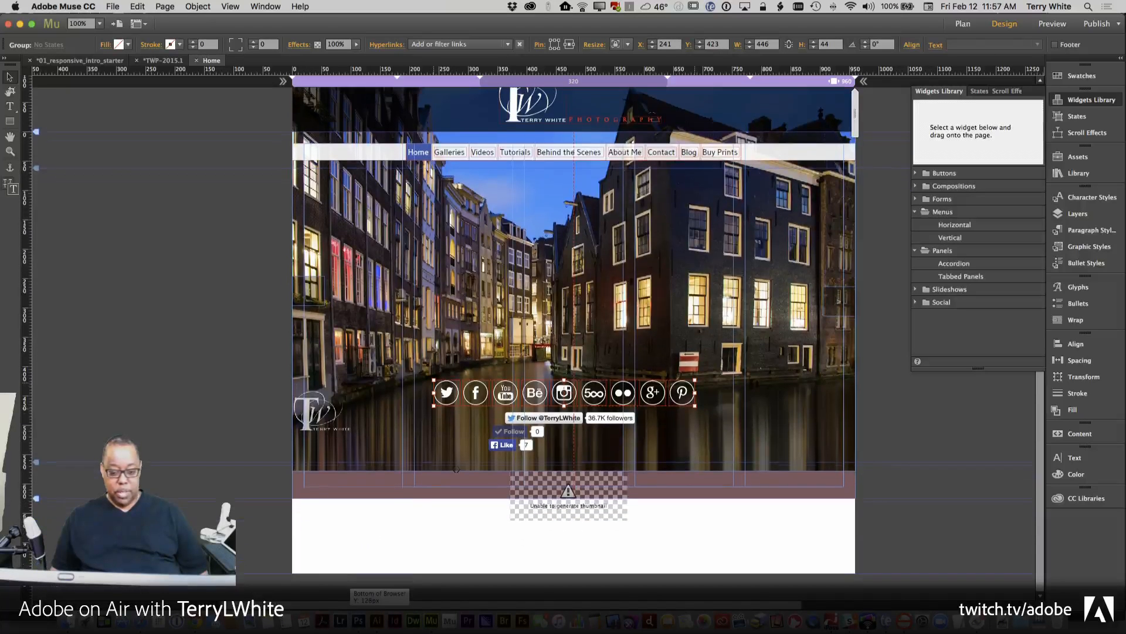
{"action": "left_click", "coordinate": [567, 518]}
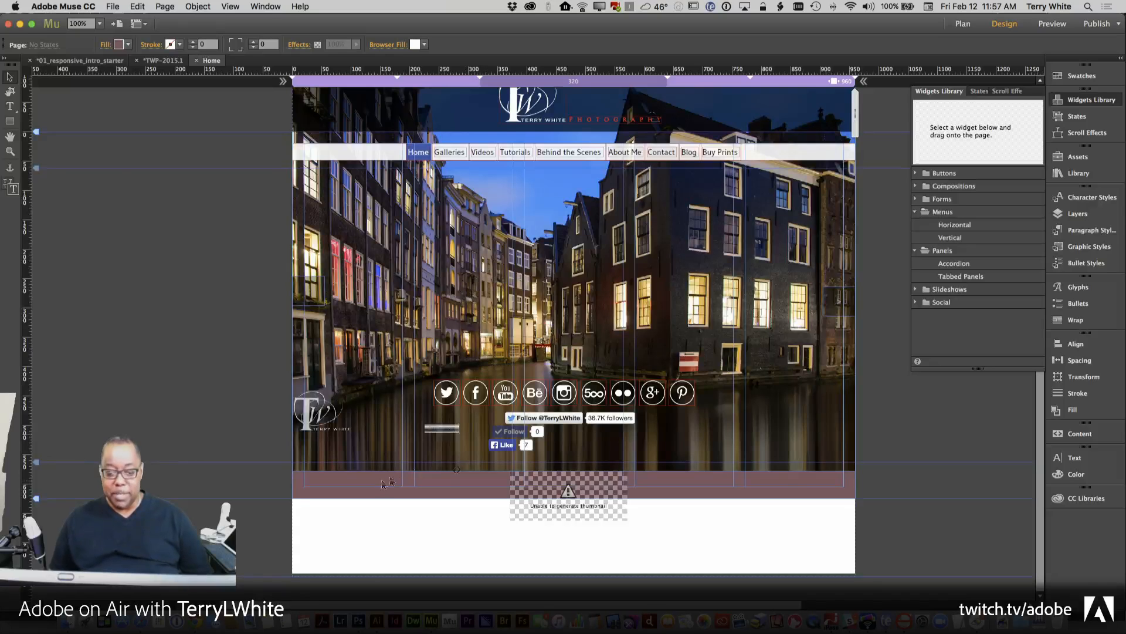
{"action": "scroll", "coordinate": [551, 426], "scroll_direction": "up", "scroll_amount": 3}
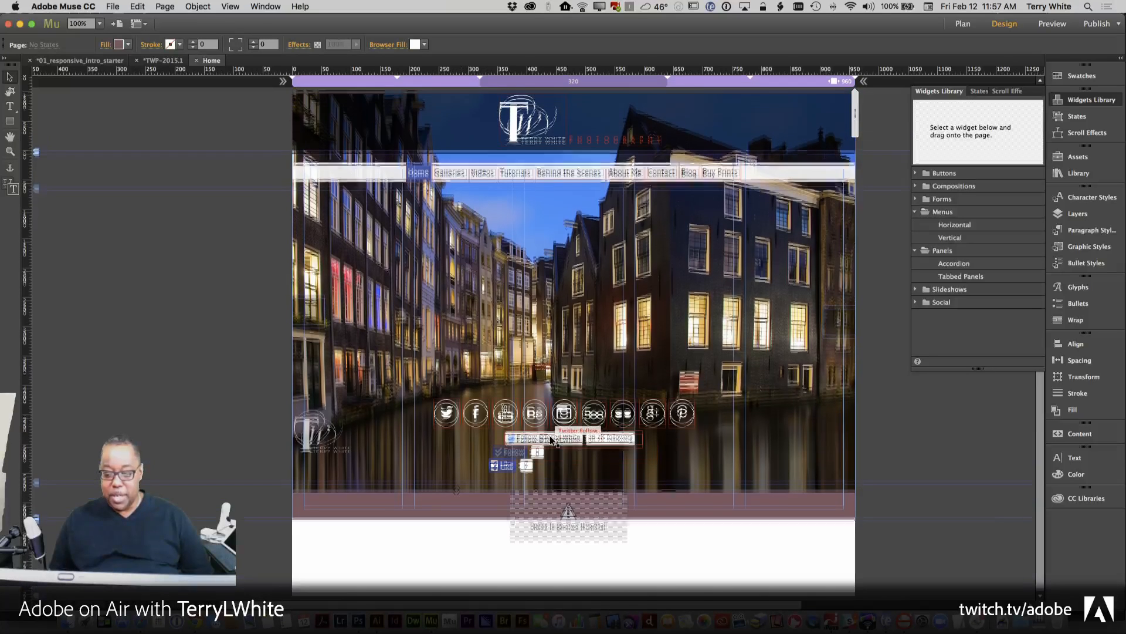
{"action": "scroll", "coordinate": [552, 440], "scroll_direction": "right", "scroll_amount": 1}
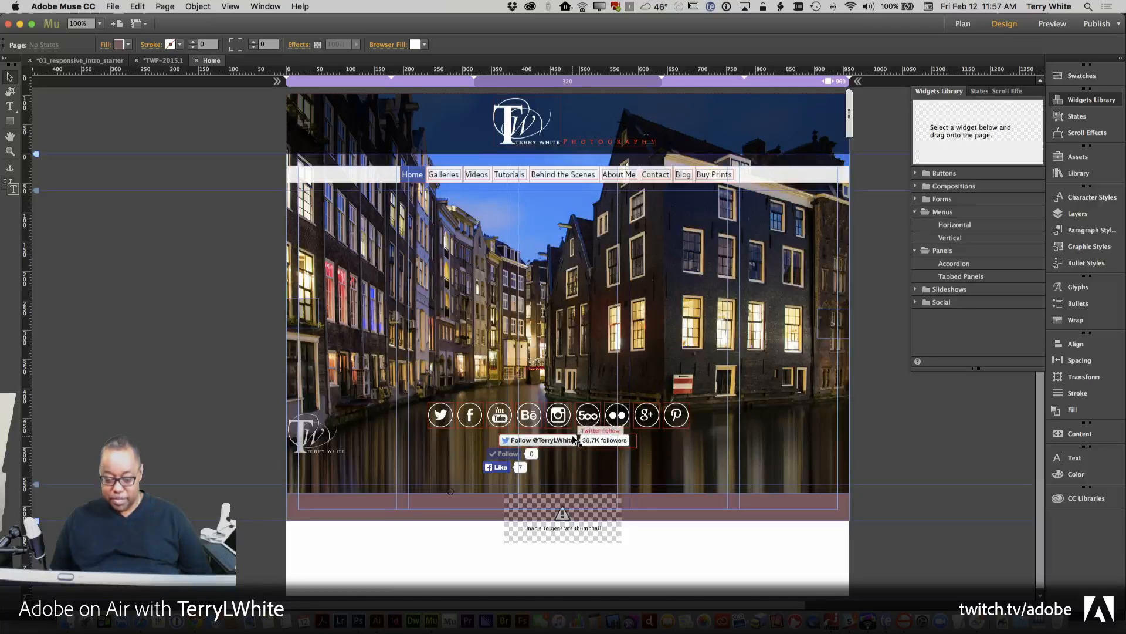
Narrow the Facebook Follow widget to about 236 px and align the Facebook Like widget beneath it at X 341.
{"action": "left_click", "coordinate": [616, 464]}
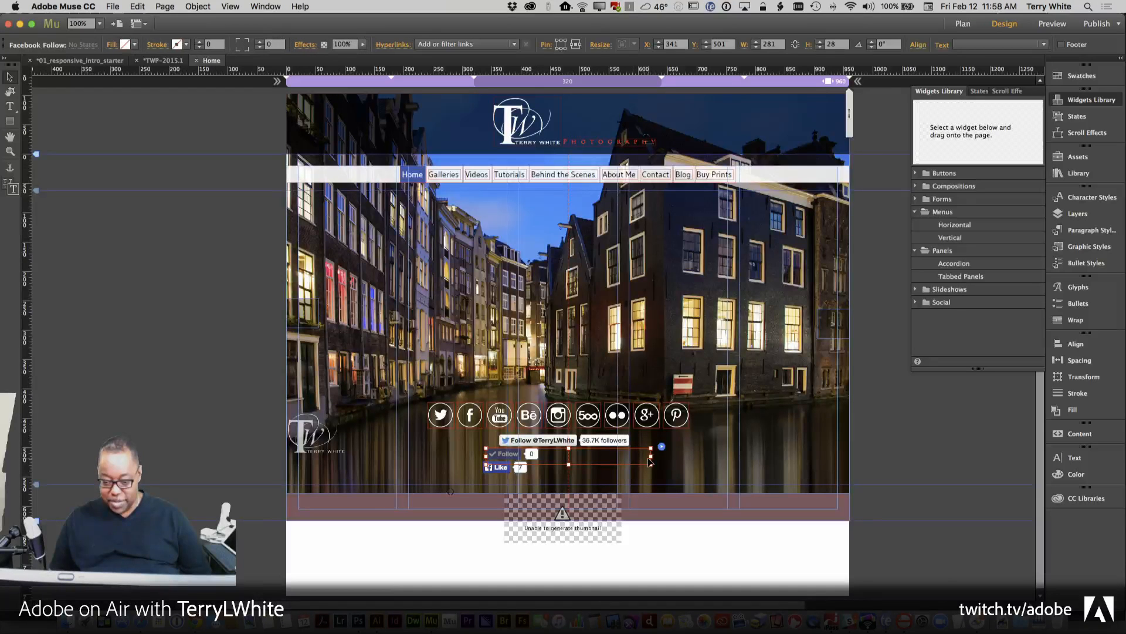
{"action": "left_click_drag", "start_coordinate": [650, 456], "coordinate": [624, 458]}
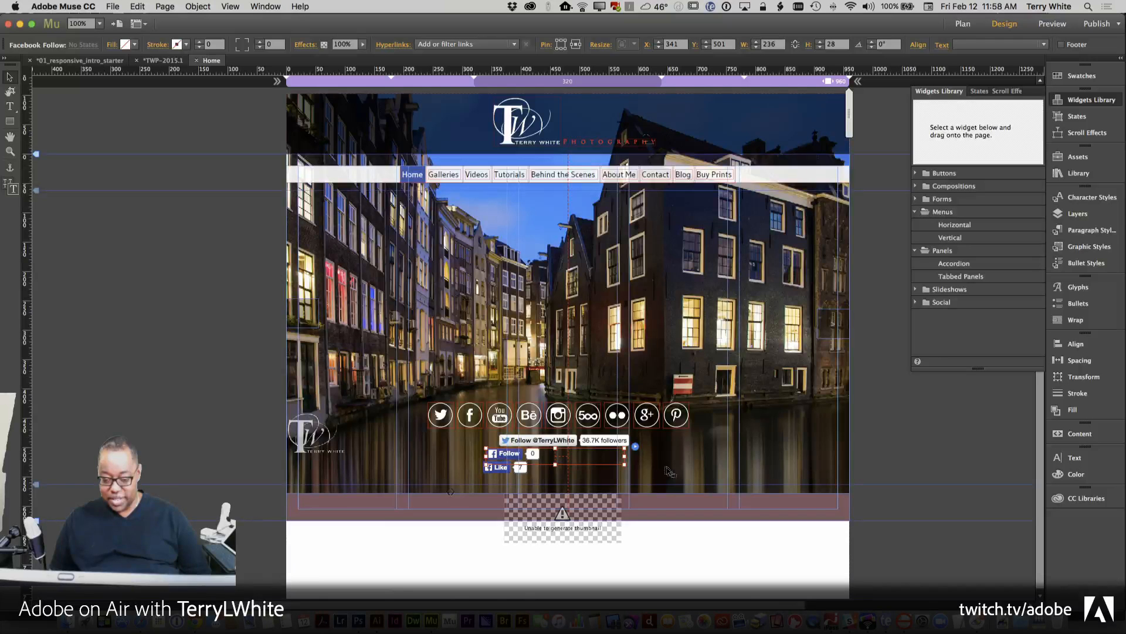
{"action": "left_click", "coordinate": [512, 478]}
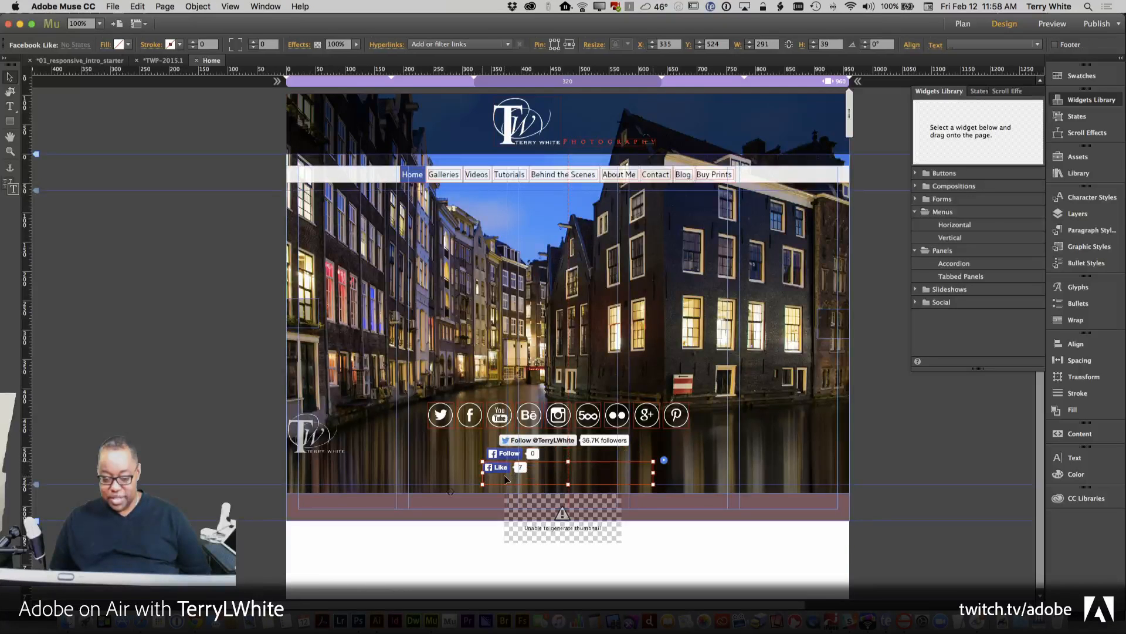
{"action": "left_click_drag", "start_coordinate": [513, 478], "coordinate": [510, 478]}
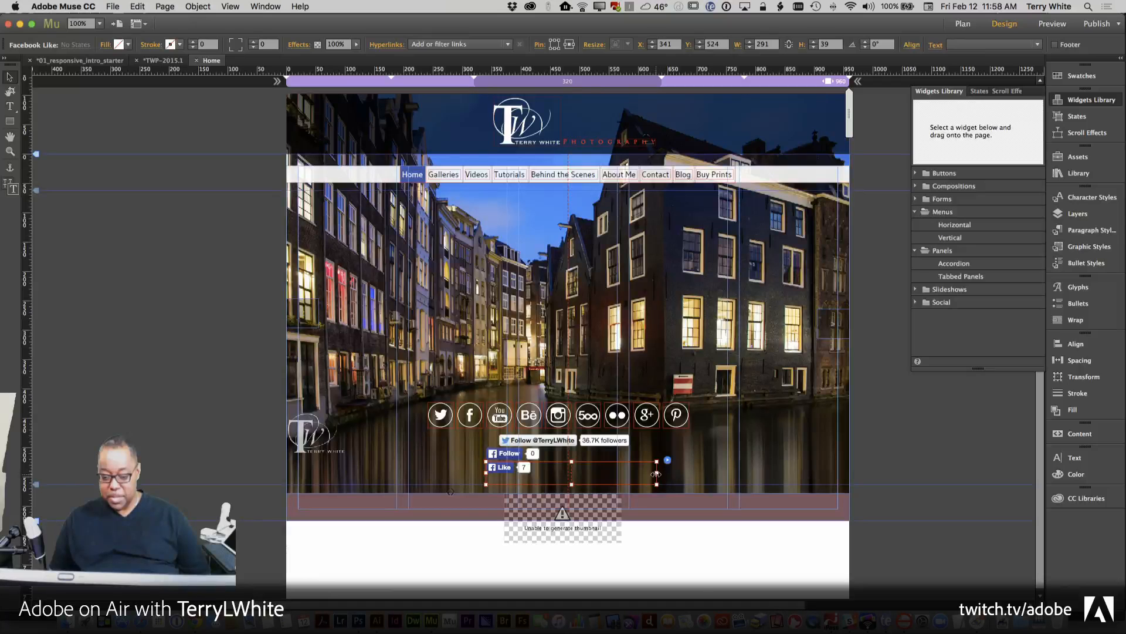
{"action": "left_click", "coordinate": [593, 456]}
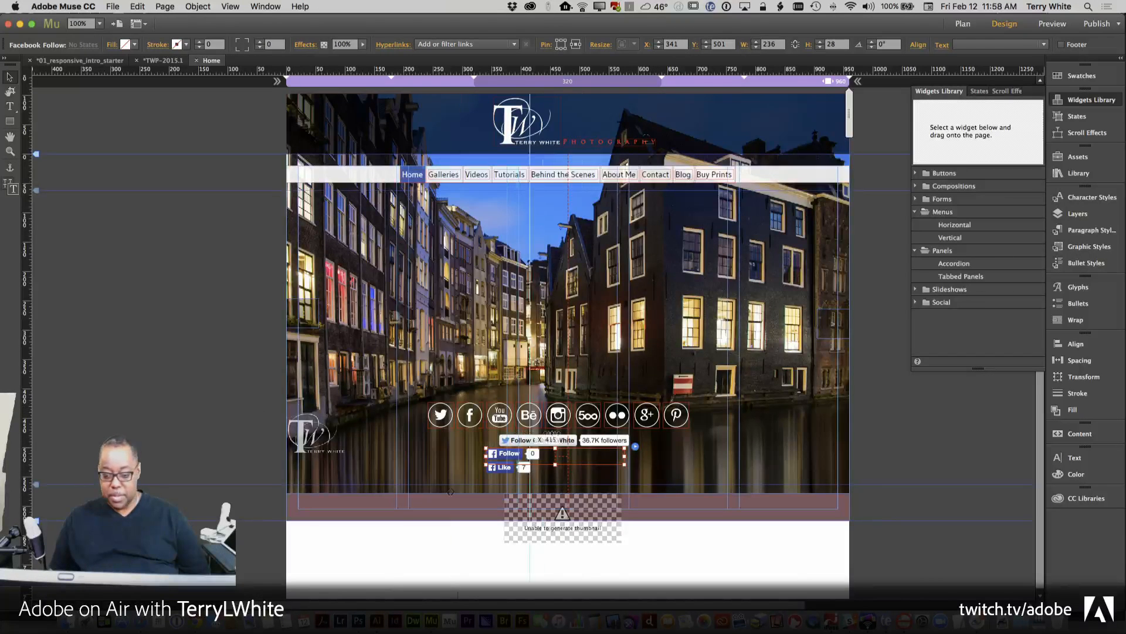
Narrow the Facebook Like widget to about 234 px and align both Facebook widgets beneath Twitter Follow at about X 363.
{"action": "left_click_drag", "start_coordinate": [634, 438], "coordinate": [622, 477]}
{"action": "left_click", "coordinate": [653, 478]}
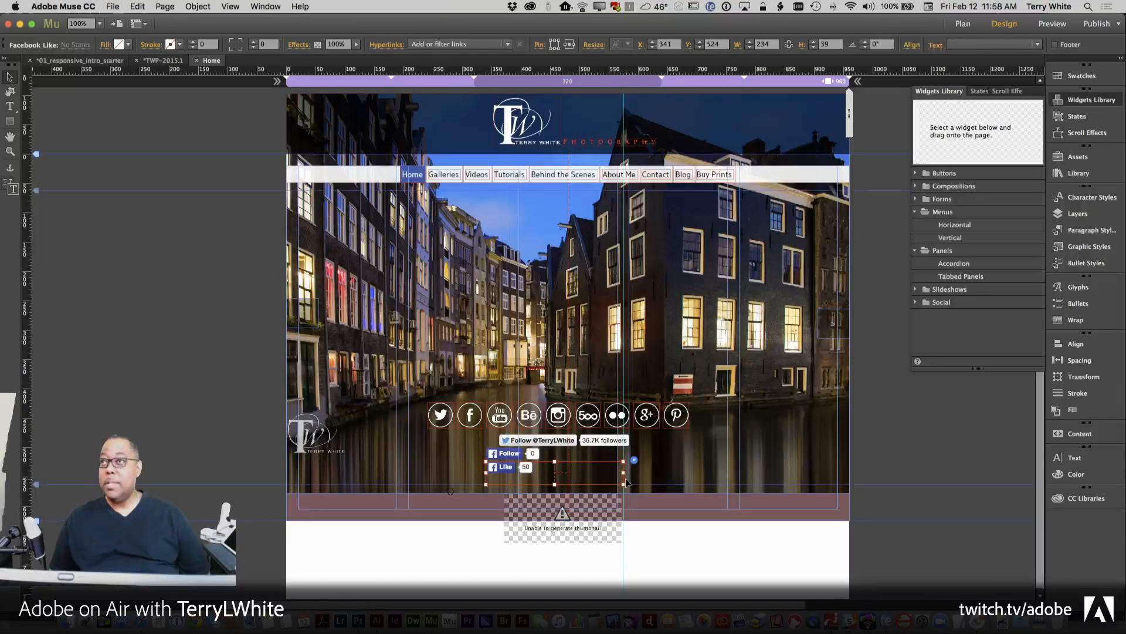
{"action": "mouse_move", "coordinate": [539, 477]}
{"action": "left_mouse_down"}
{"action": "mouse_move", "coordinate": [550, 476]}
{"action": "mouse_move", "coordinate": [539, 458]}
{"action": "left_mouse_up"}
{"action": "left_click", "coordinate": [526, 457]}
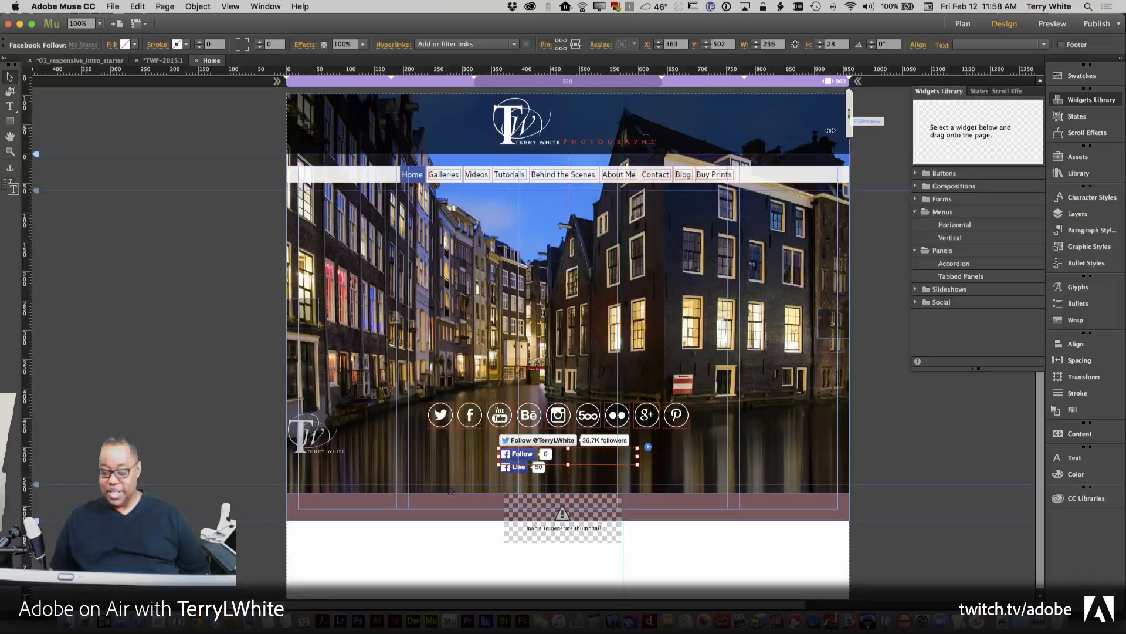
Scrub the Home page's width down to about 520 px and add a breakpoint there.
{"action": "left_click_drag", "start_coordinate": [819, 132], "coordinate": [821, 136]}
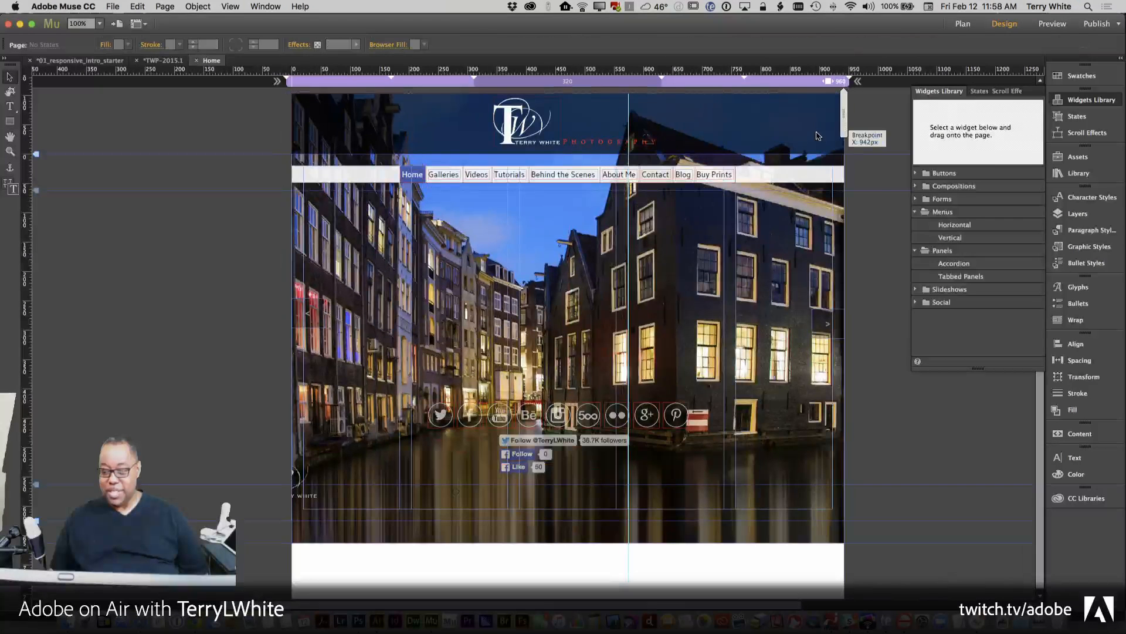
{"action": "left_click_drag", "start_coordinate": [790, 138], "coordinate": [754, 145]}
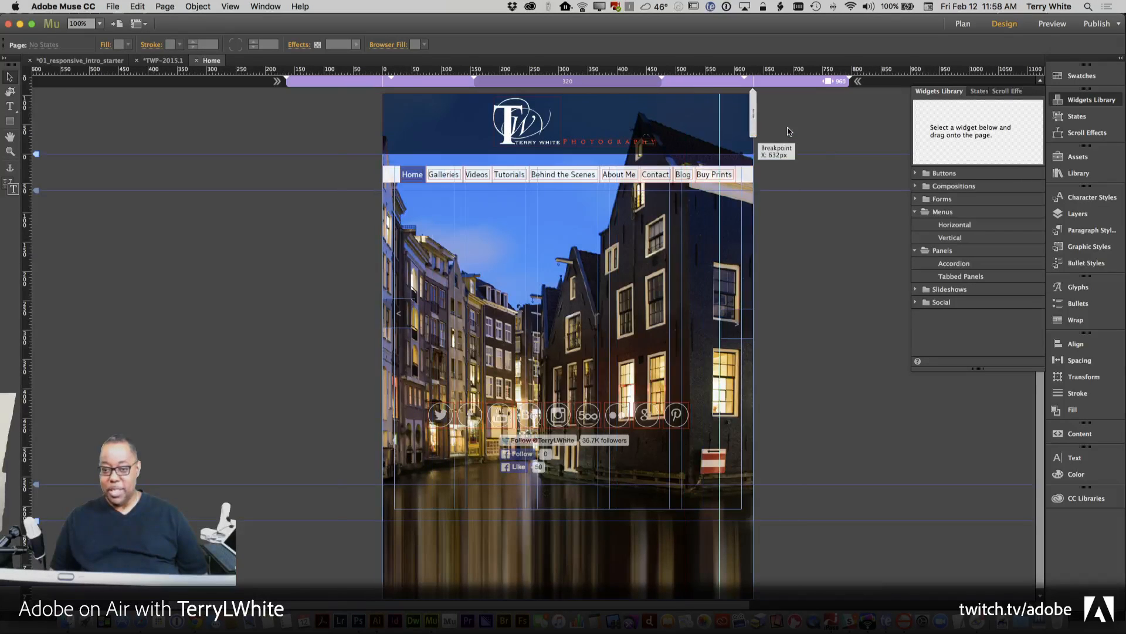
{"action": "left_click", "coordinate": [758, 124]}
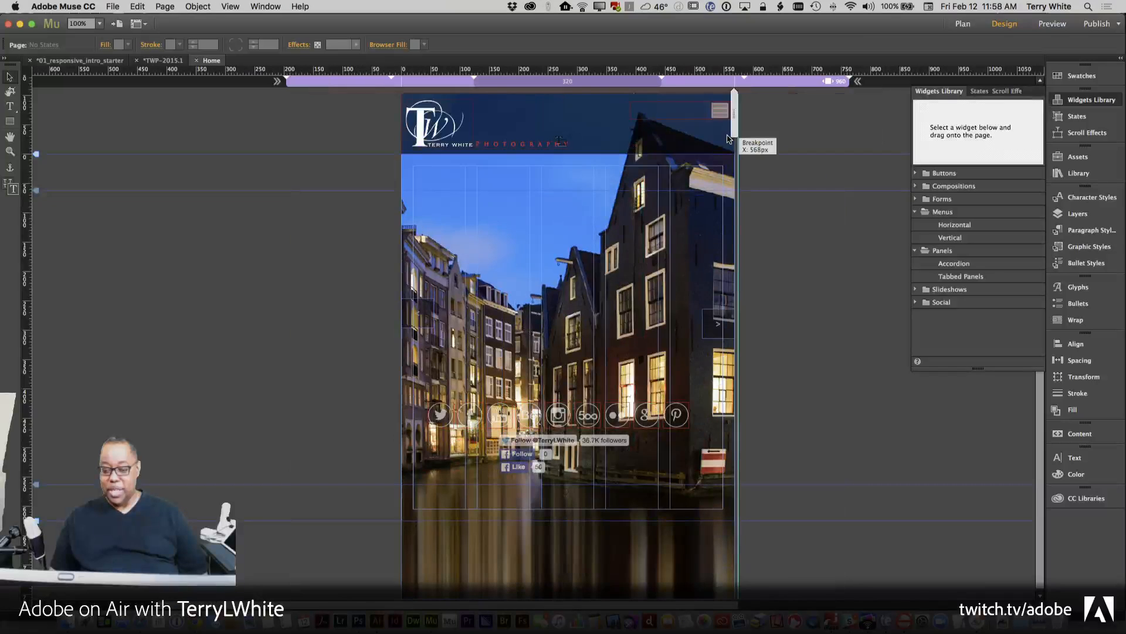
{"action": "left_click_drag", "start_coordinate": [725, 139], "coordinate": [701, 140]}
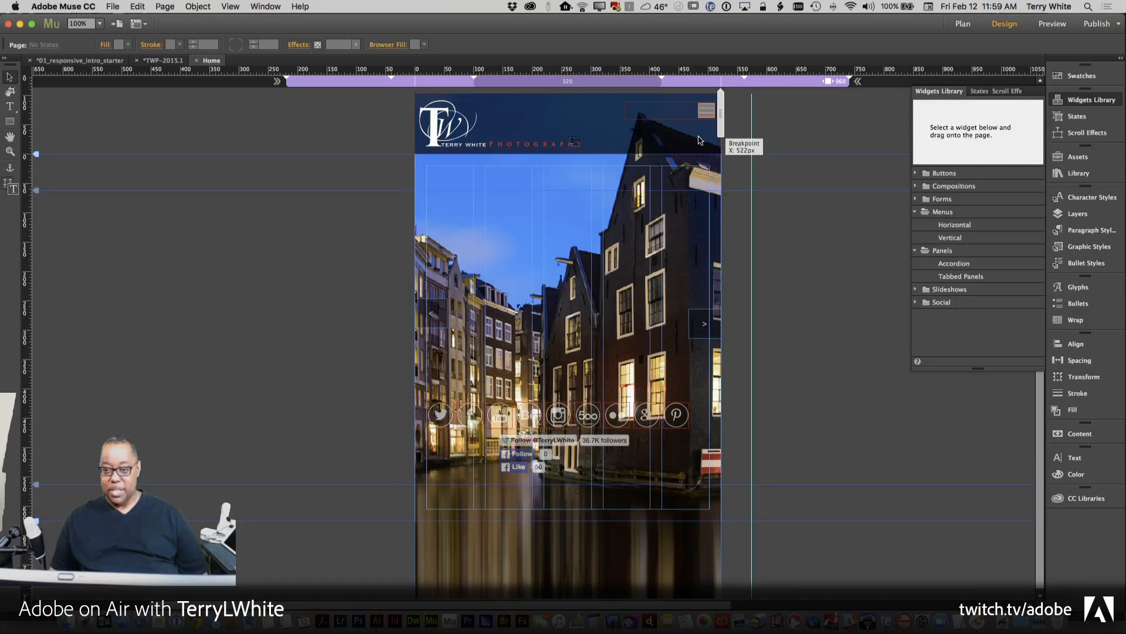
{"action": "left_click_drag", "start_coordinate": [689, 140], "coordinate": [721, 130]}
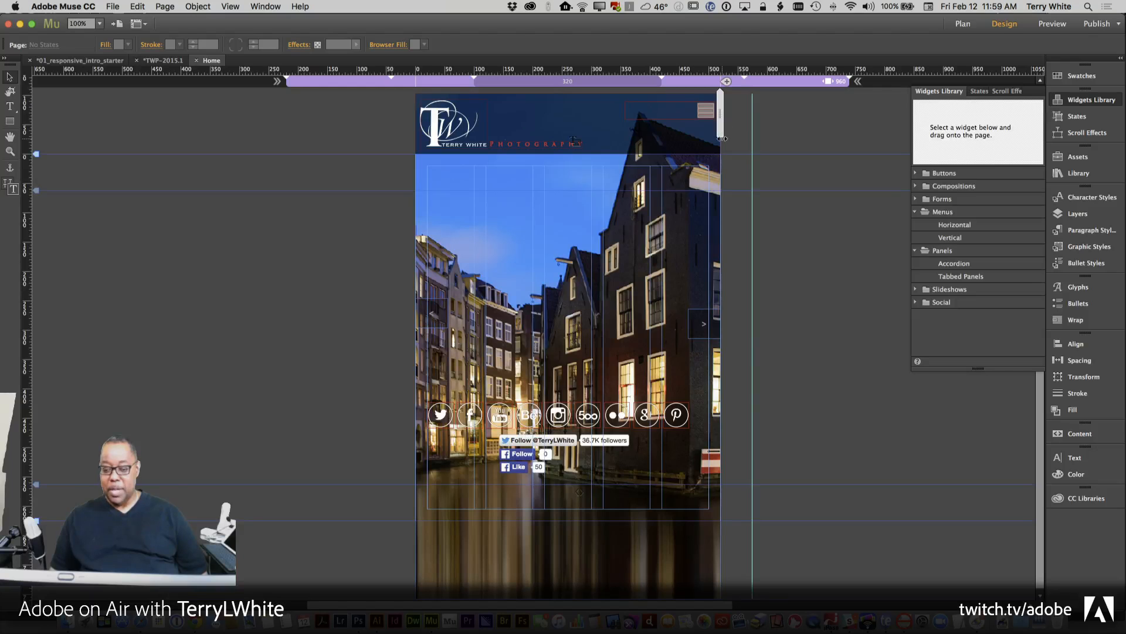
{"action": "left_click", "coordinate": [725, 83]}
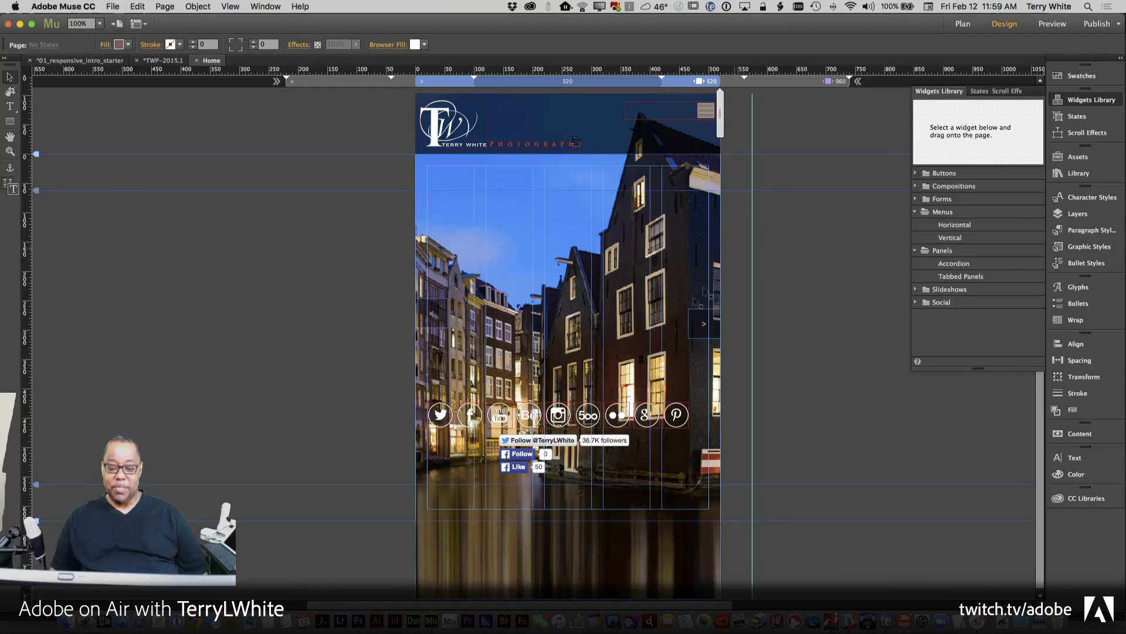
Within the icon group, move the Twitter and Facebook icons up into a new row at Y 369, at X 160 and 215.
{"action": "left_click", "coordinate": [569, 417]}
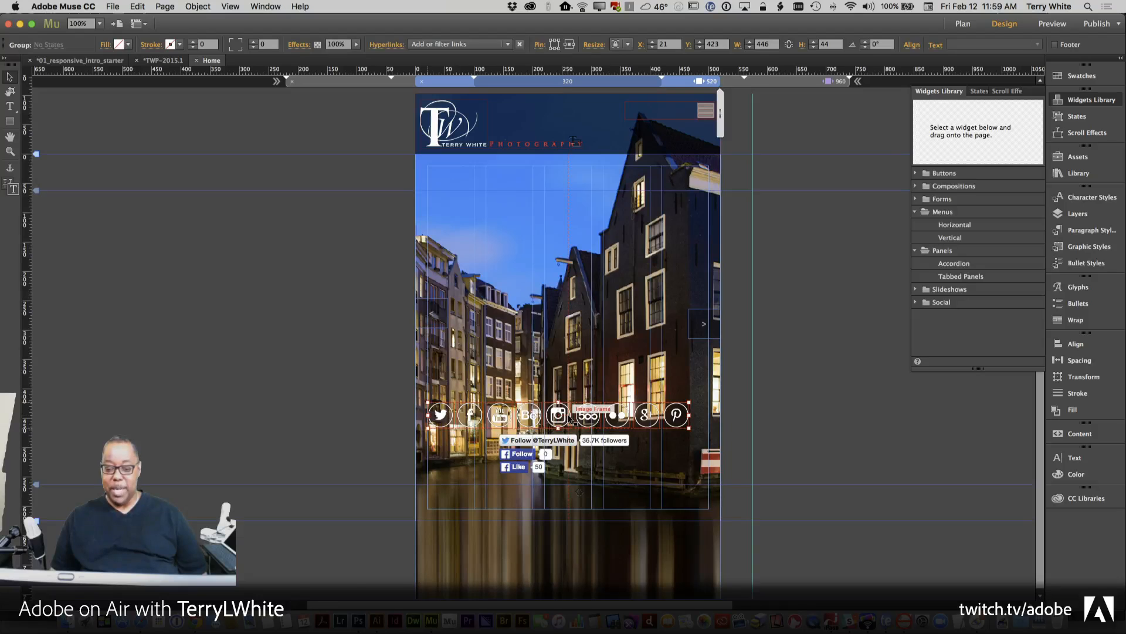
{"action": "right_click", "coordinate": [569, 418]}
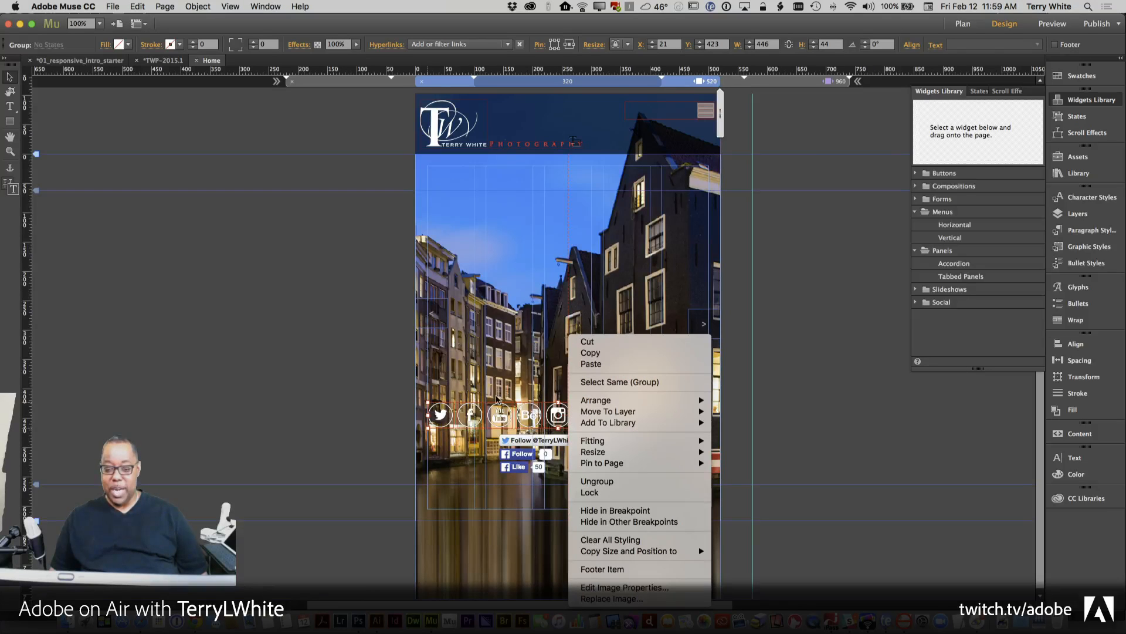
{"action": "left_click", "coordinate": [493, 384]}
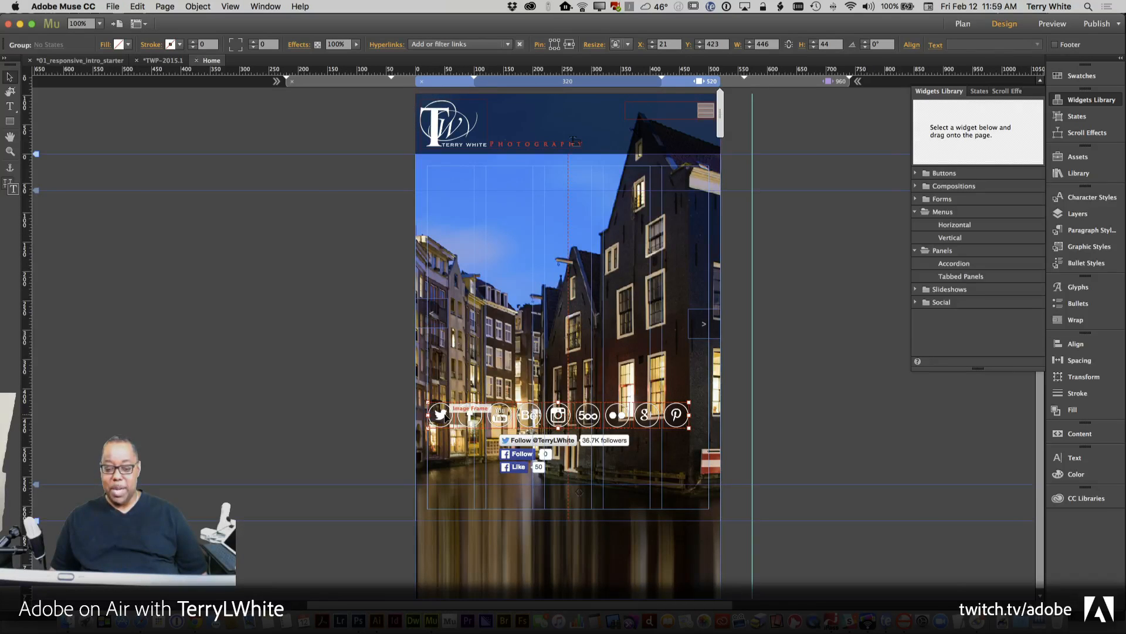
{"action": "left_click", "coordinate": [447, 416]}
{"action": "left_click_drag", "start_coordinate": [448, 415], "coordinate": [534, 399]}
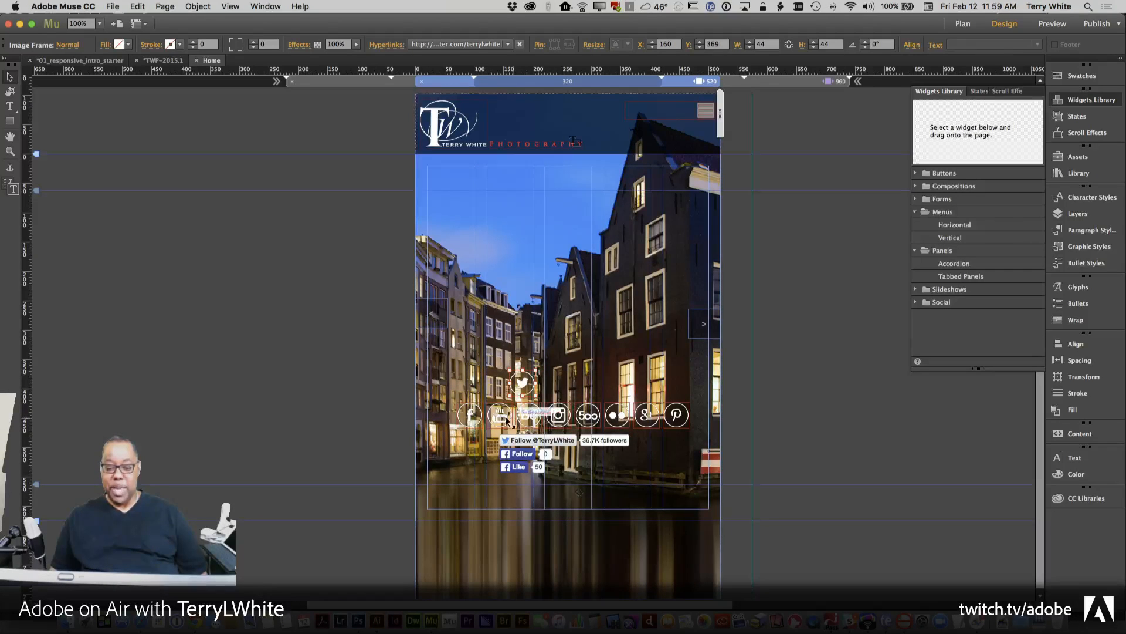
{"action": "left_click", "coordinate": [472, 421]}
{"action": "left_click_drag", "start_coordinate": [525, 405], "coordinate": [554, 387]}
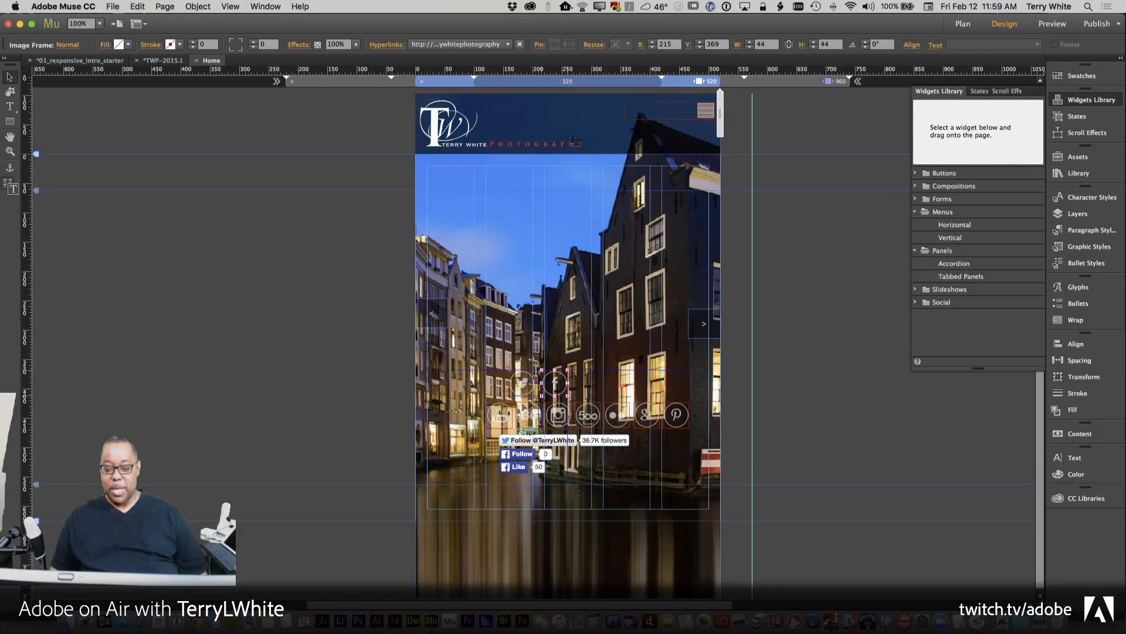
Move the YouTube icon to X 271, Y 369 and place the Behance icon beside it in the upper row.
{"action": "left_click", "coordinate": [499, 416]}
{"action": "left_click", "coordinate": [499, 416]}
{"action": "left_click_drag", "start_coordinate": [499, 416], "coordinate": [587, 385]}
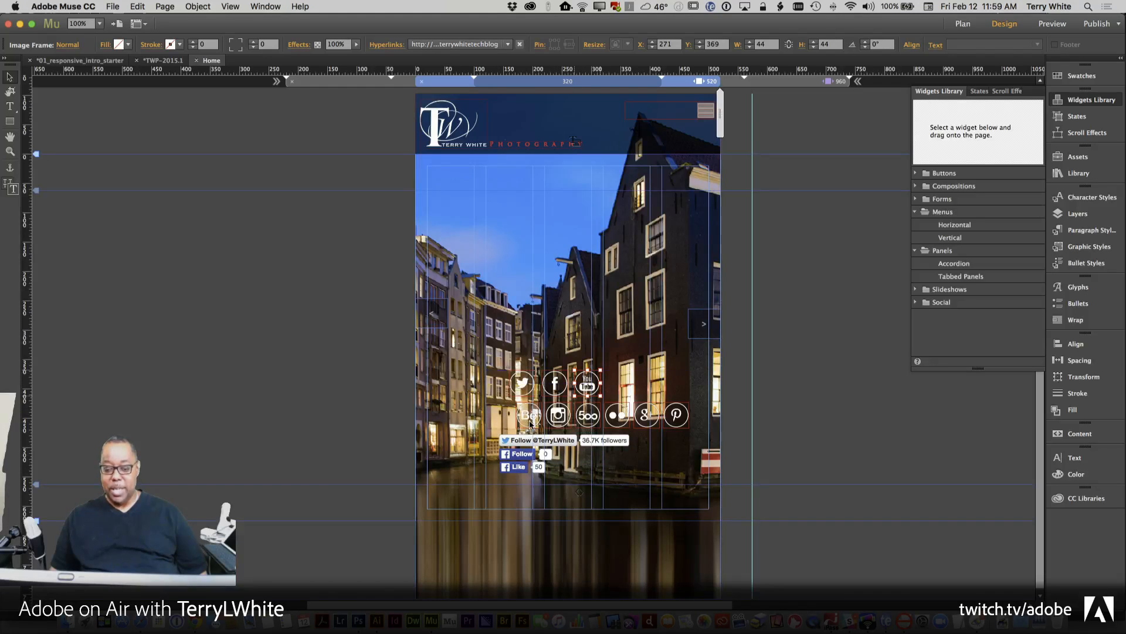
{"action": "left_click", "coordinate": [526, 424]}
{"action": "left_click", "coordinate": [527, 424]}
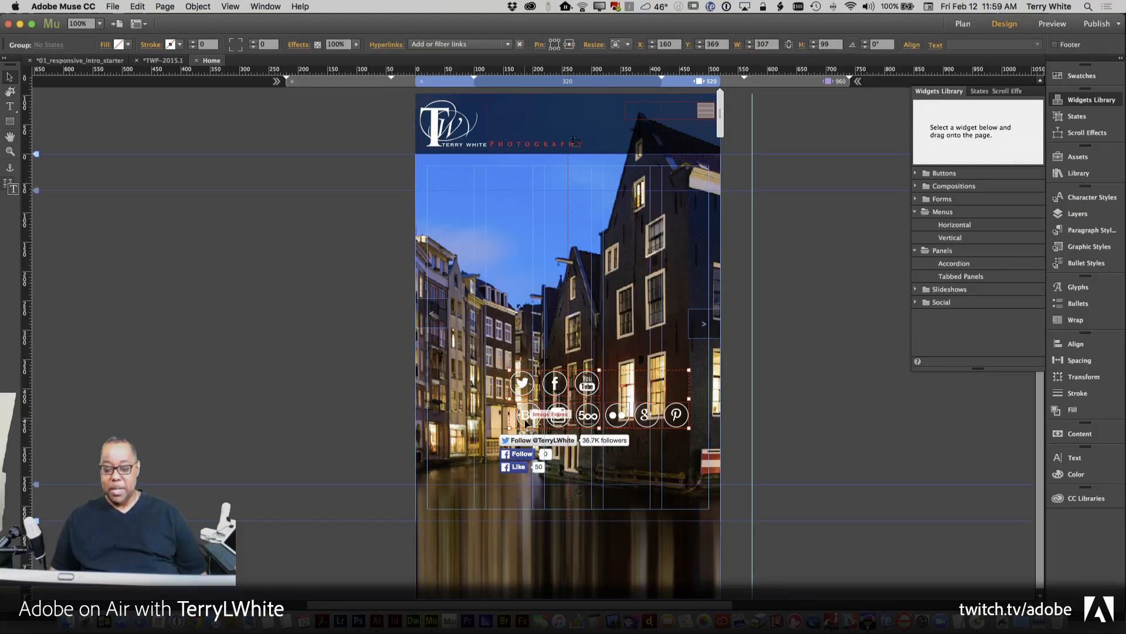
{"action": "left_click", "coordinate": [527, 424]}
{"action": "left_click_drag", "start_coordinate": [526, 424], "coordinate": [617, 390]}
Move the Instagram icon to X 164, Y 423 beneath Twitter and place the 500px icon next to it.
{"action": "left_click", "coordinate": [558, 414]}
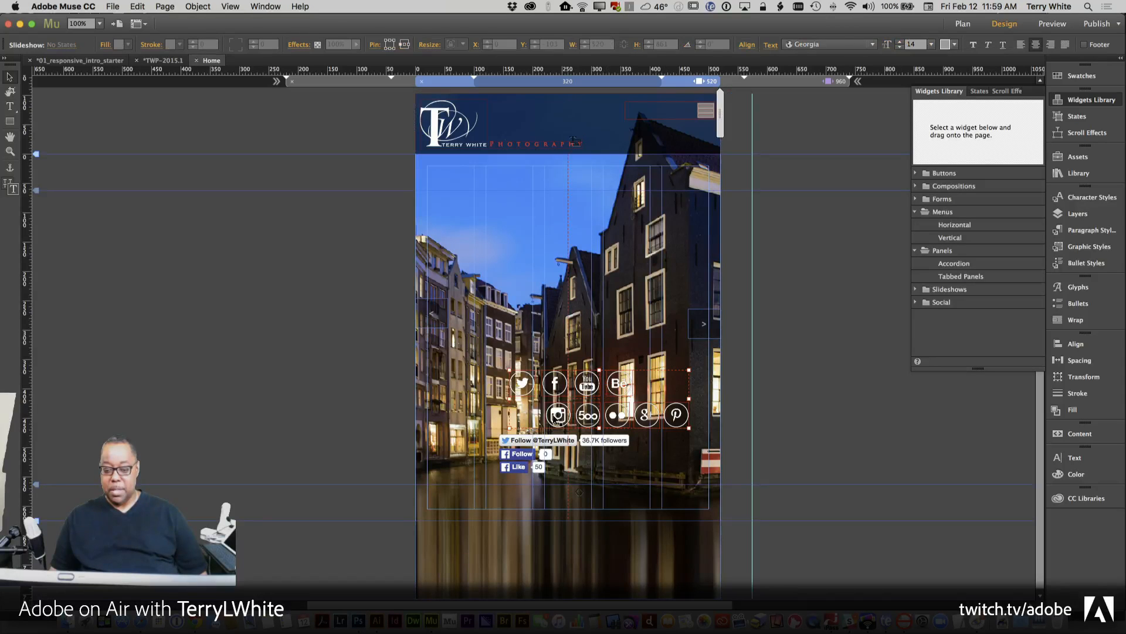
{"action": "left_click", "coordinate": [558, 415]}
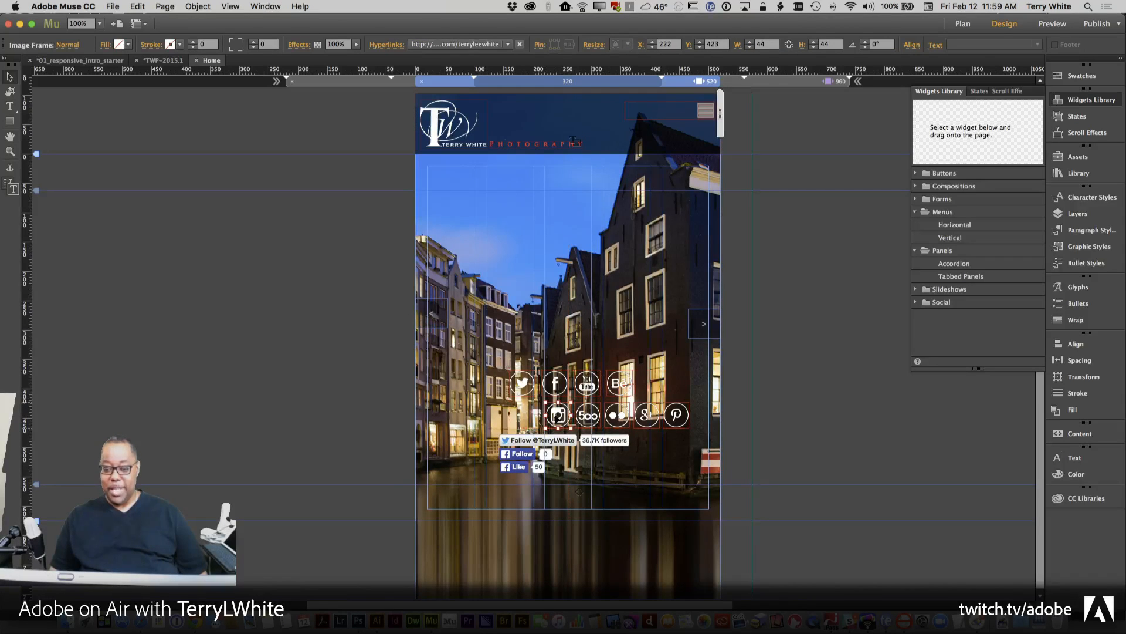
{"action": "left_click_drag", "start_coordinate": [558, 415], "coordinate": [523, 419]}
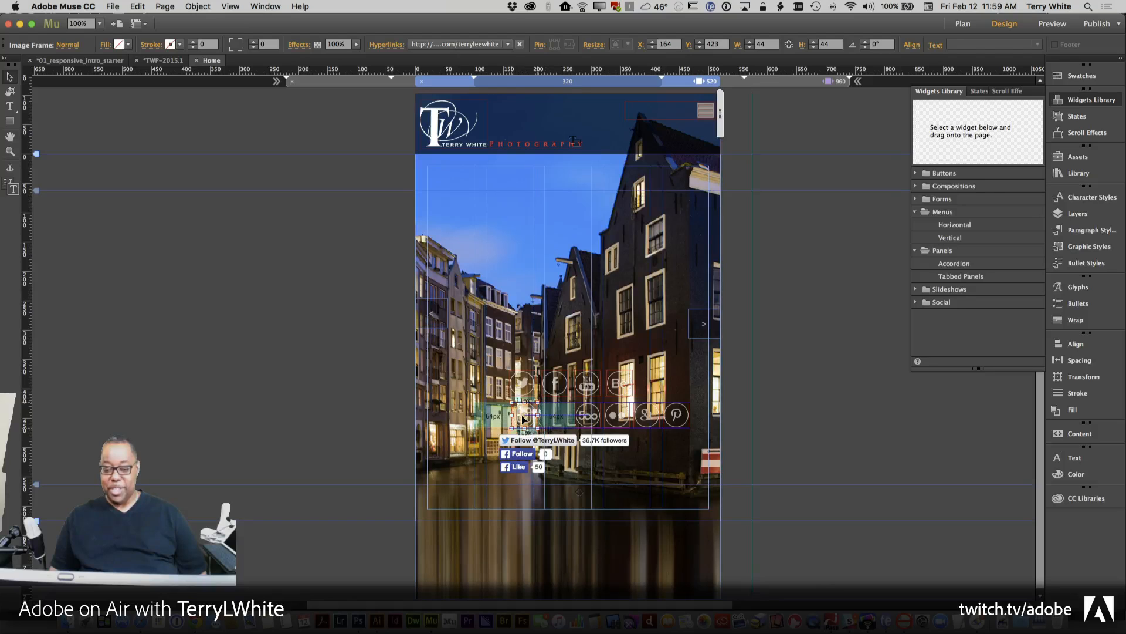
{"action": "left_click", "coordinate": [589, 417]}
{"action": "left_click", "coordinate": [589, 416]}
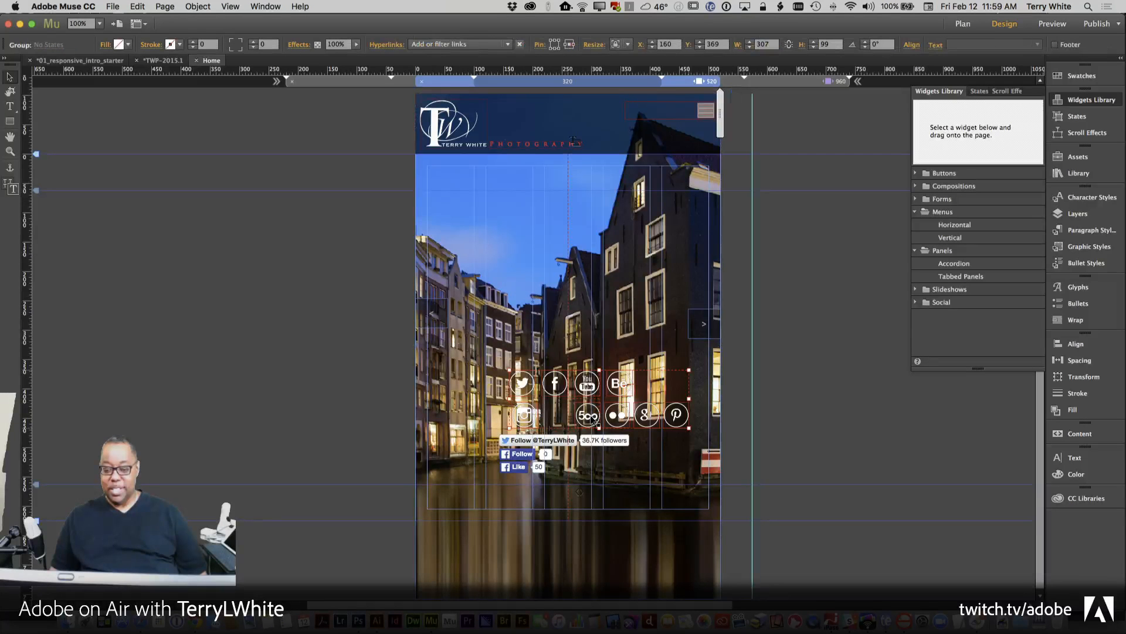
{"action": "left_click_drag", "start_coordinate": [588, 417], "coordinate": [561, 419]}
Close up the lower row by placing Flickr next to 500px, Google+ at X 326 and Pinterest at X 376.
{"action": "left_click", "coordinate": [616, 417]}
{"action": "left_click", "coordinate": [616, 418]}
{"action": "left_click_drag", "start_coordinate": [616, 418], "coordinate": [587, 419]}
{"action": "left_click", "coordinate": [645, 418]}
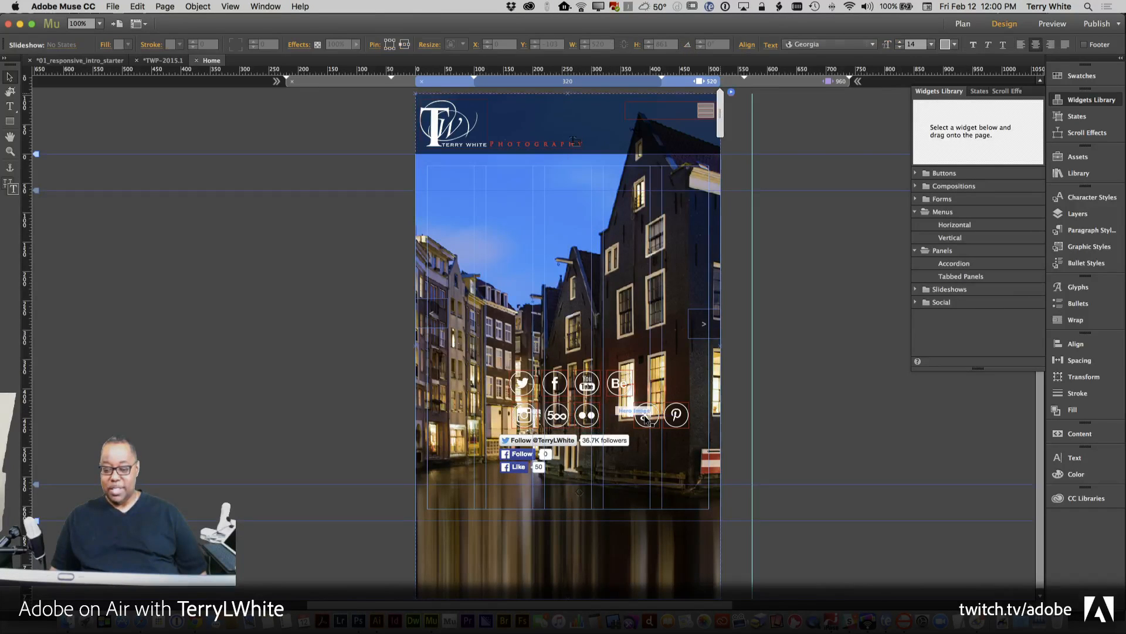
{"action": "left_click", "coordinate": [645, 418]}
{"action": "left_click", "coordinate": [645, 417]}
{"action": "left_click_drag", "start_coordinate": [645, 418], "coordinate": [619, 417]}
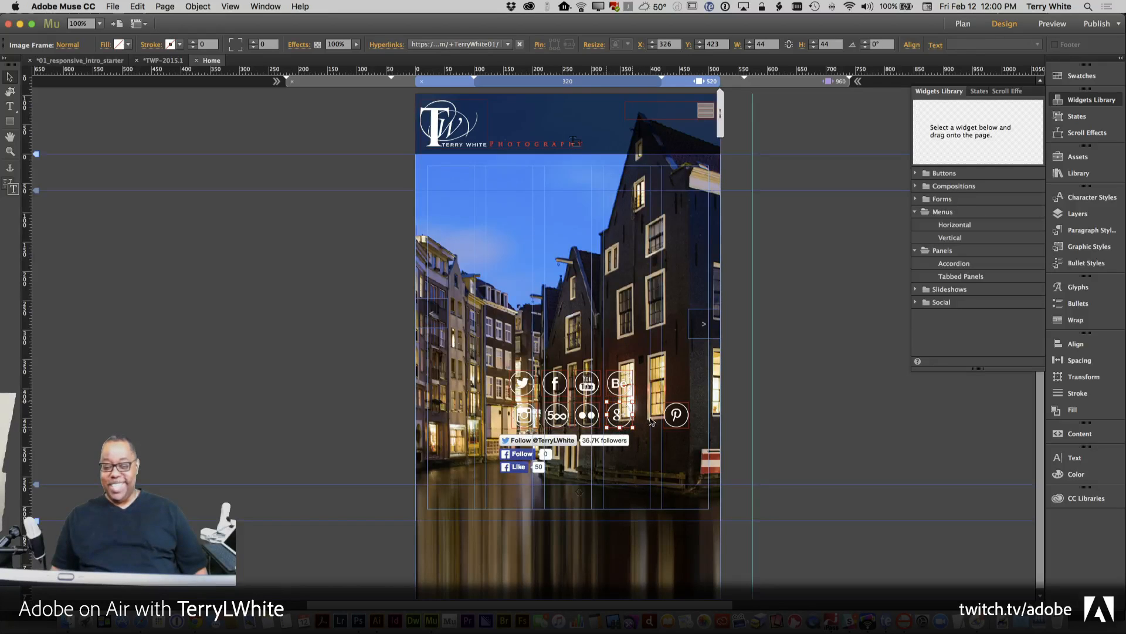
{"action": "left_click", "coordinate": [673, 416]}
{"action": "left_click", "coordinate": [674, 417]}
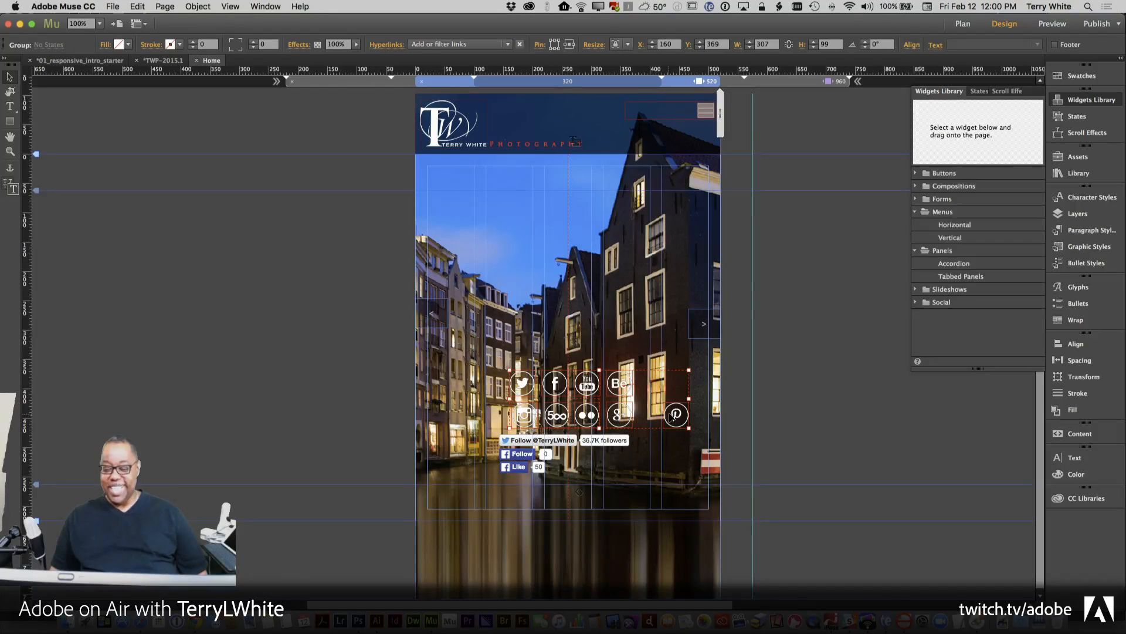
{"action": "left_click_drag", "start_coordinate": [670, 417], "coordinate": [643, 417]}
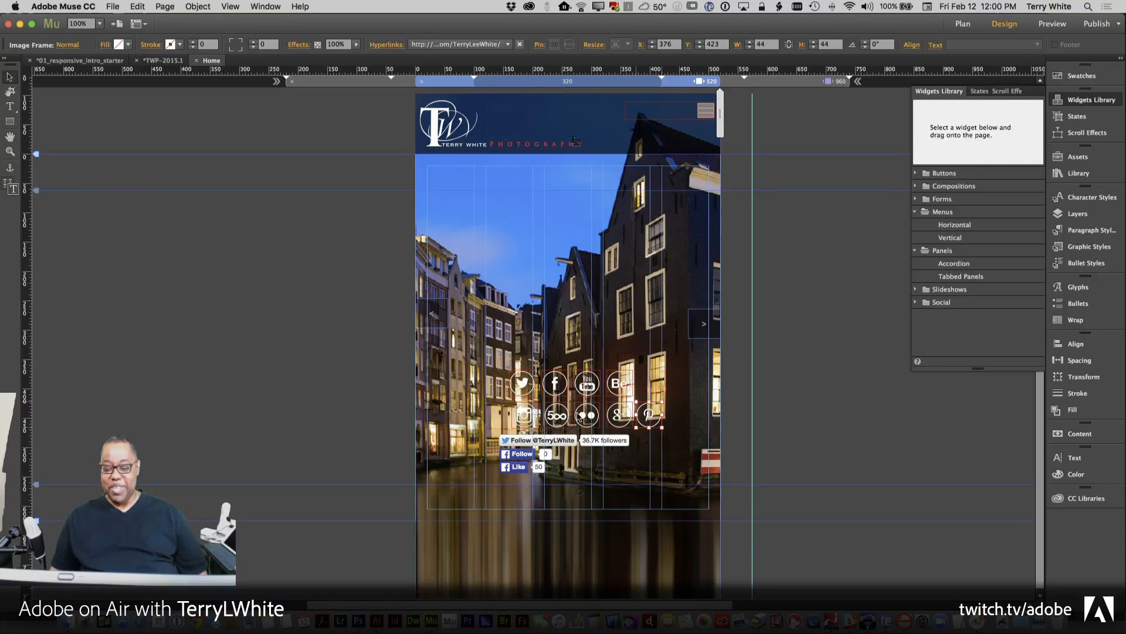
{"action": "left_click", "coordinate": [602, 418]}
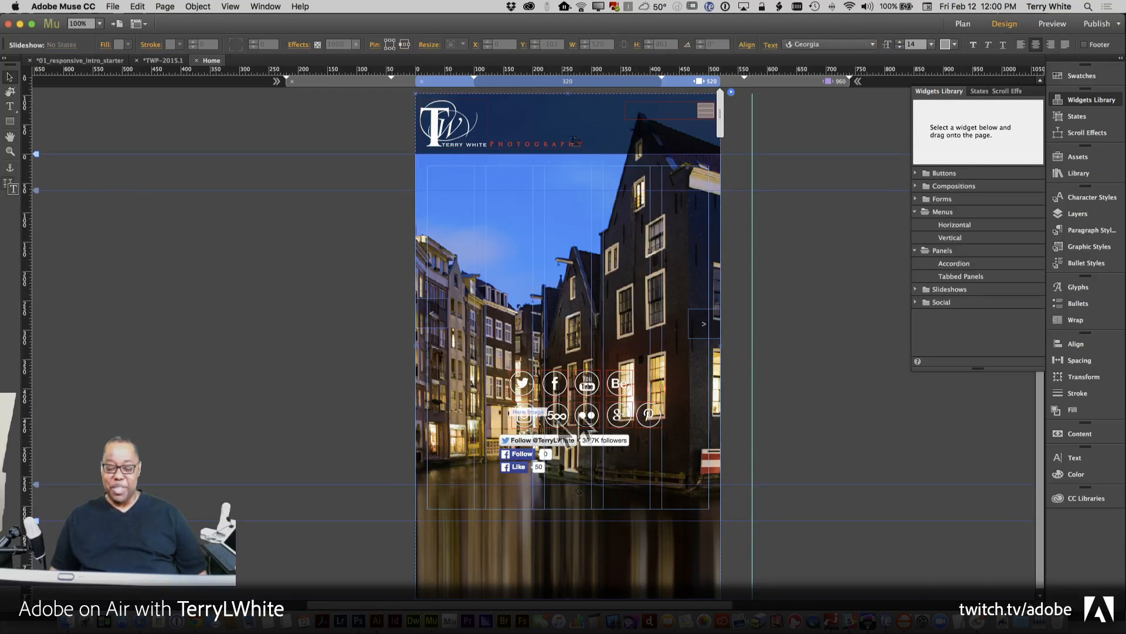
Preview the Home page in the browser and narrow the browser window to examine its responsive layout.
{"action": "left_click", "coordinate": [112, 6]}
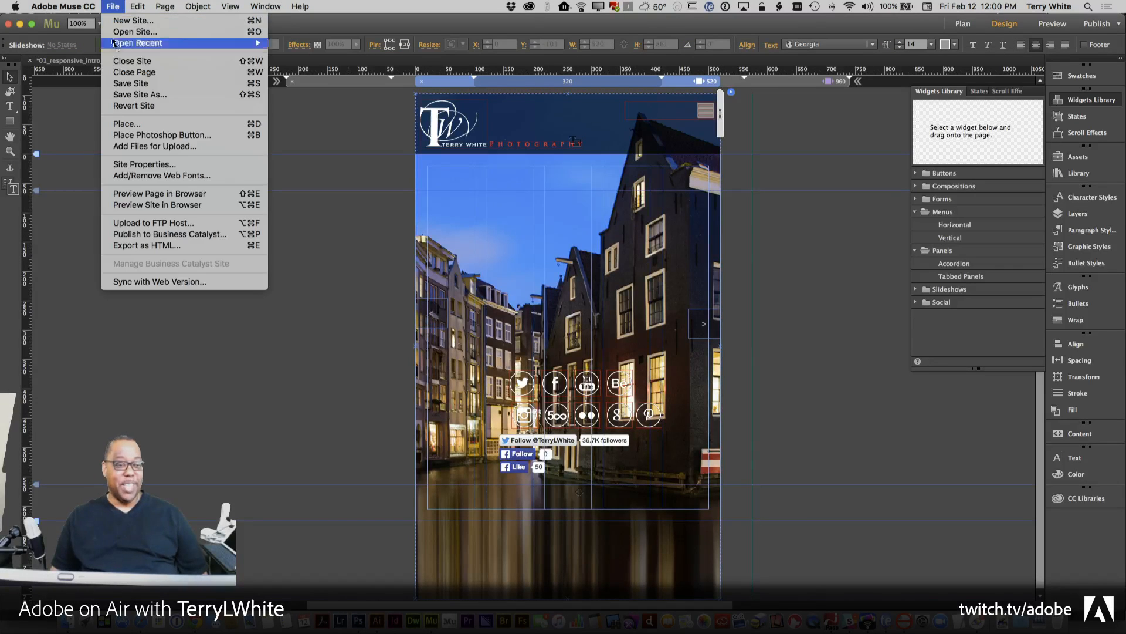
{"action": "left_click", "coordinate": [143, 194]}
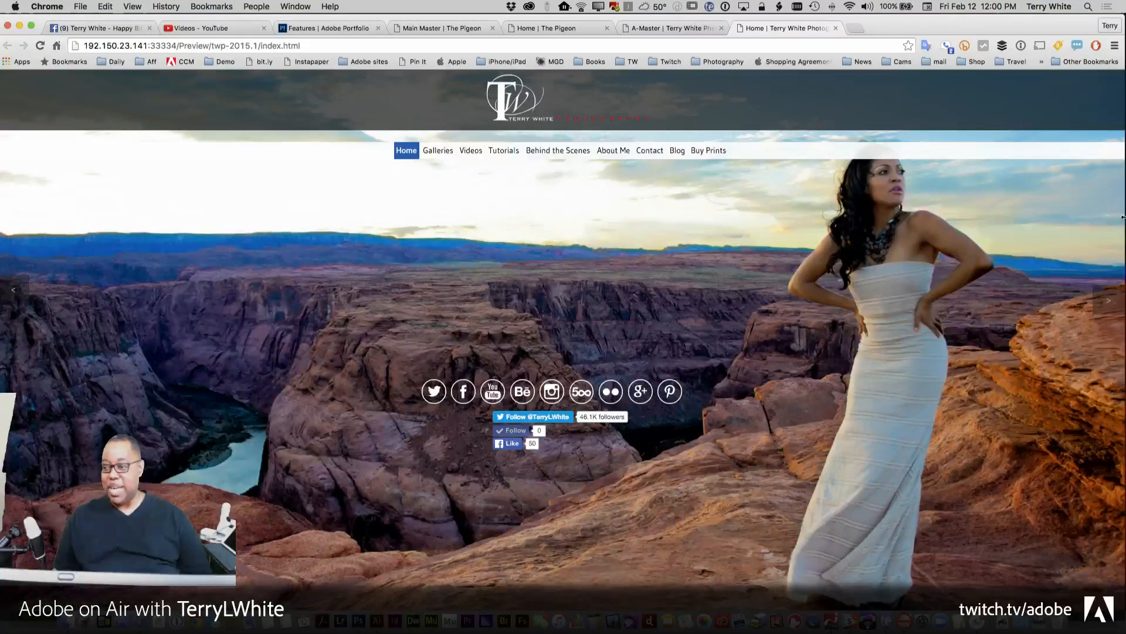
{"action": "left_click_drag", "start_coordinate": [1116, 218], "coordinate": [1100, 263]}
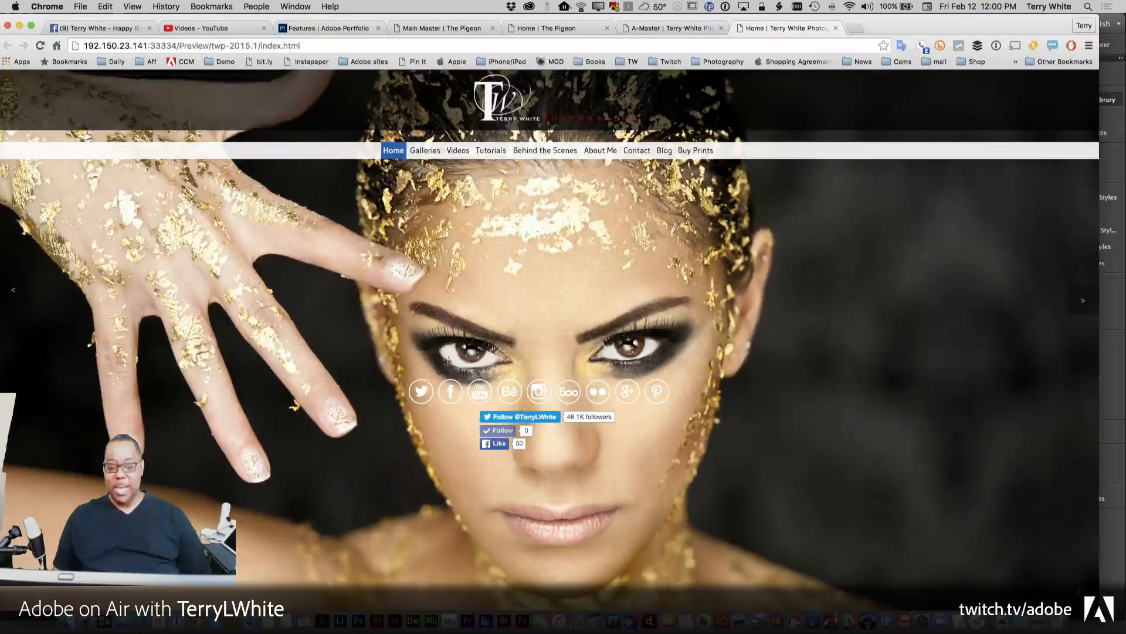